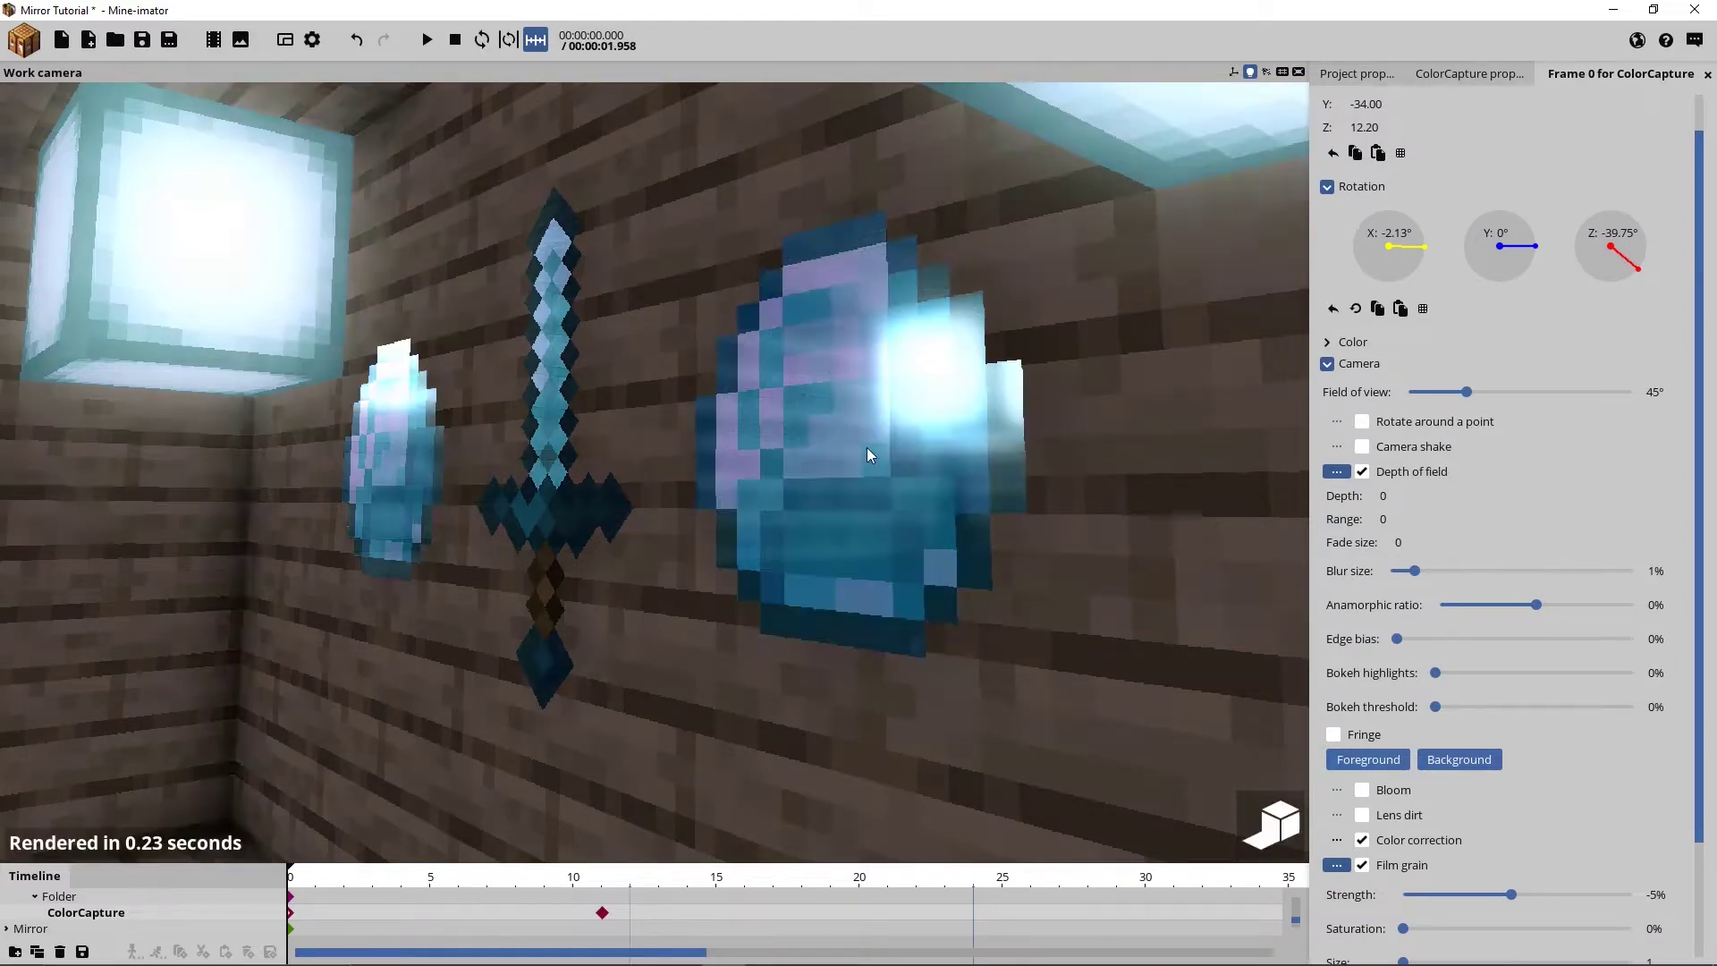
Set the ColorCapture camera's depth-of-field anamorphic ratio to -100% and preview the shot across the timeline up to frame 26
{"action": "left_click", "coordinate": [1272, 815]}
{"action": "left_click_drag", "start_coordinate": [1536, 605], "coordinate": [1361, 609]}
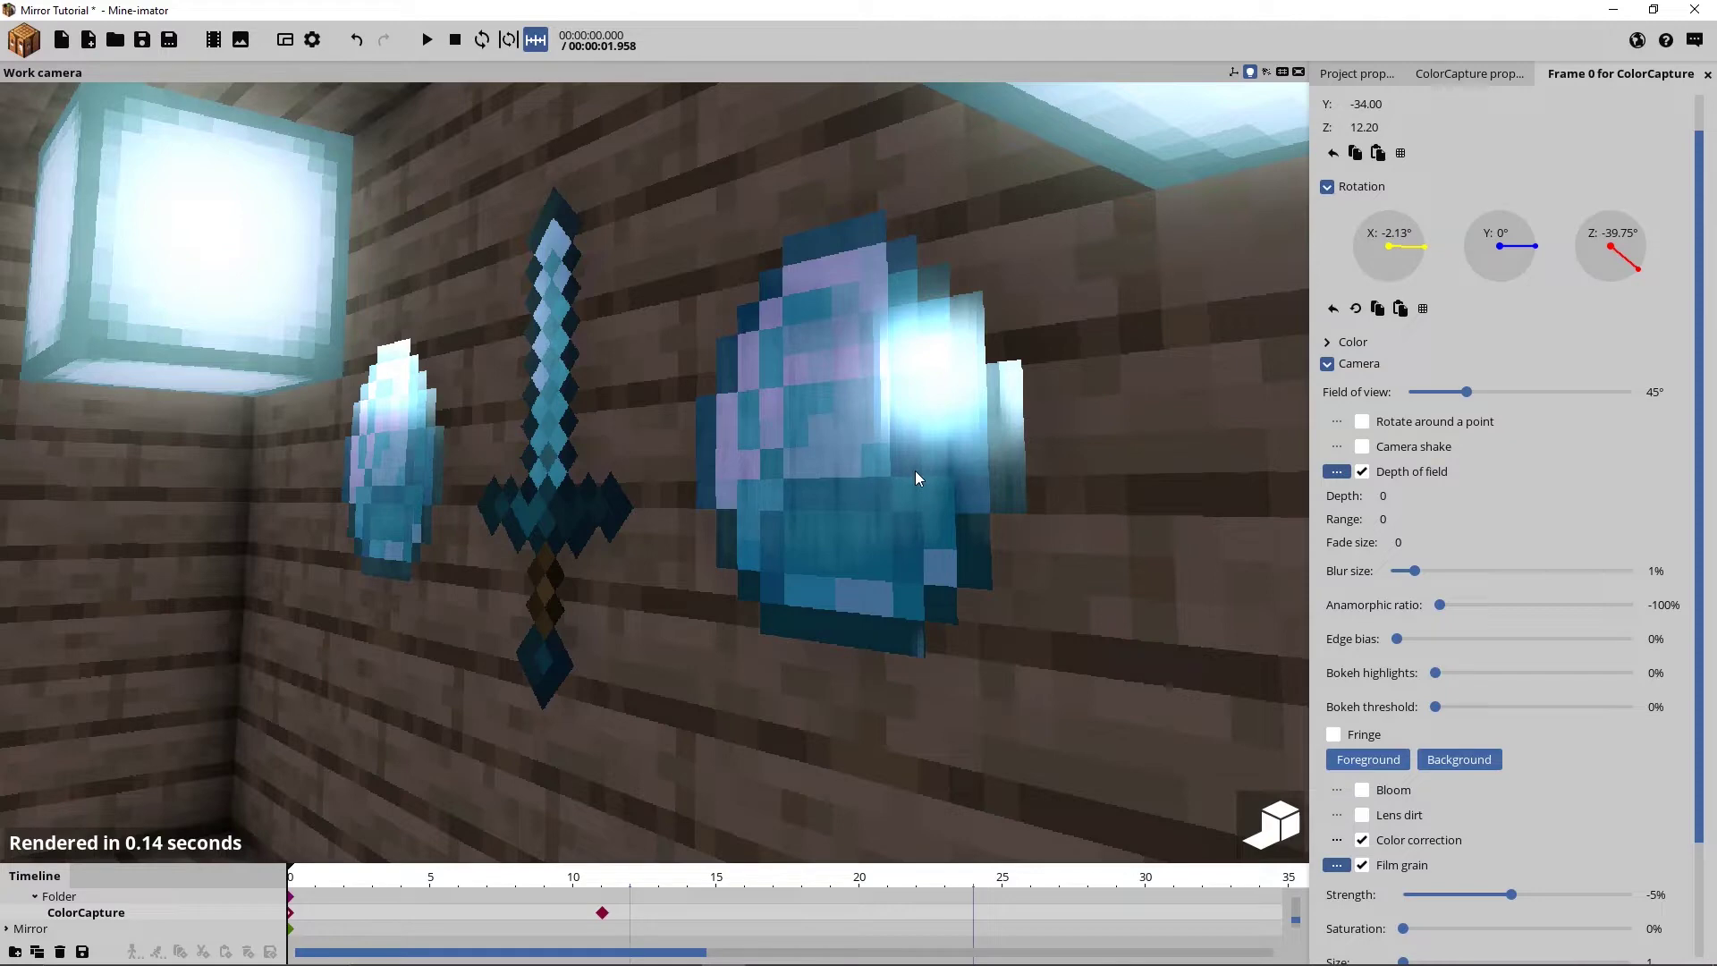
{"action": "left_click_drag", "start_coordinate": [546, 899], "coordinate": [1030, 877]}
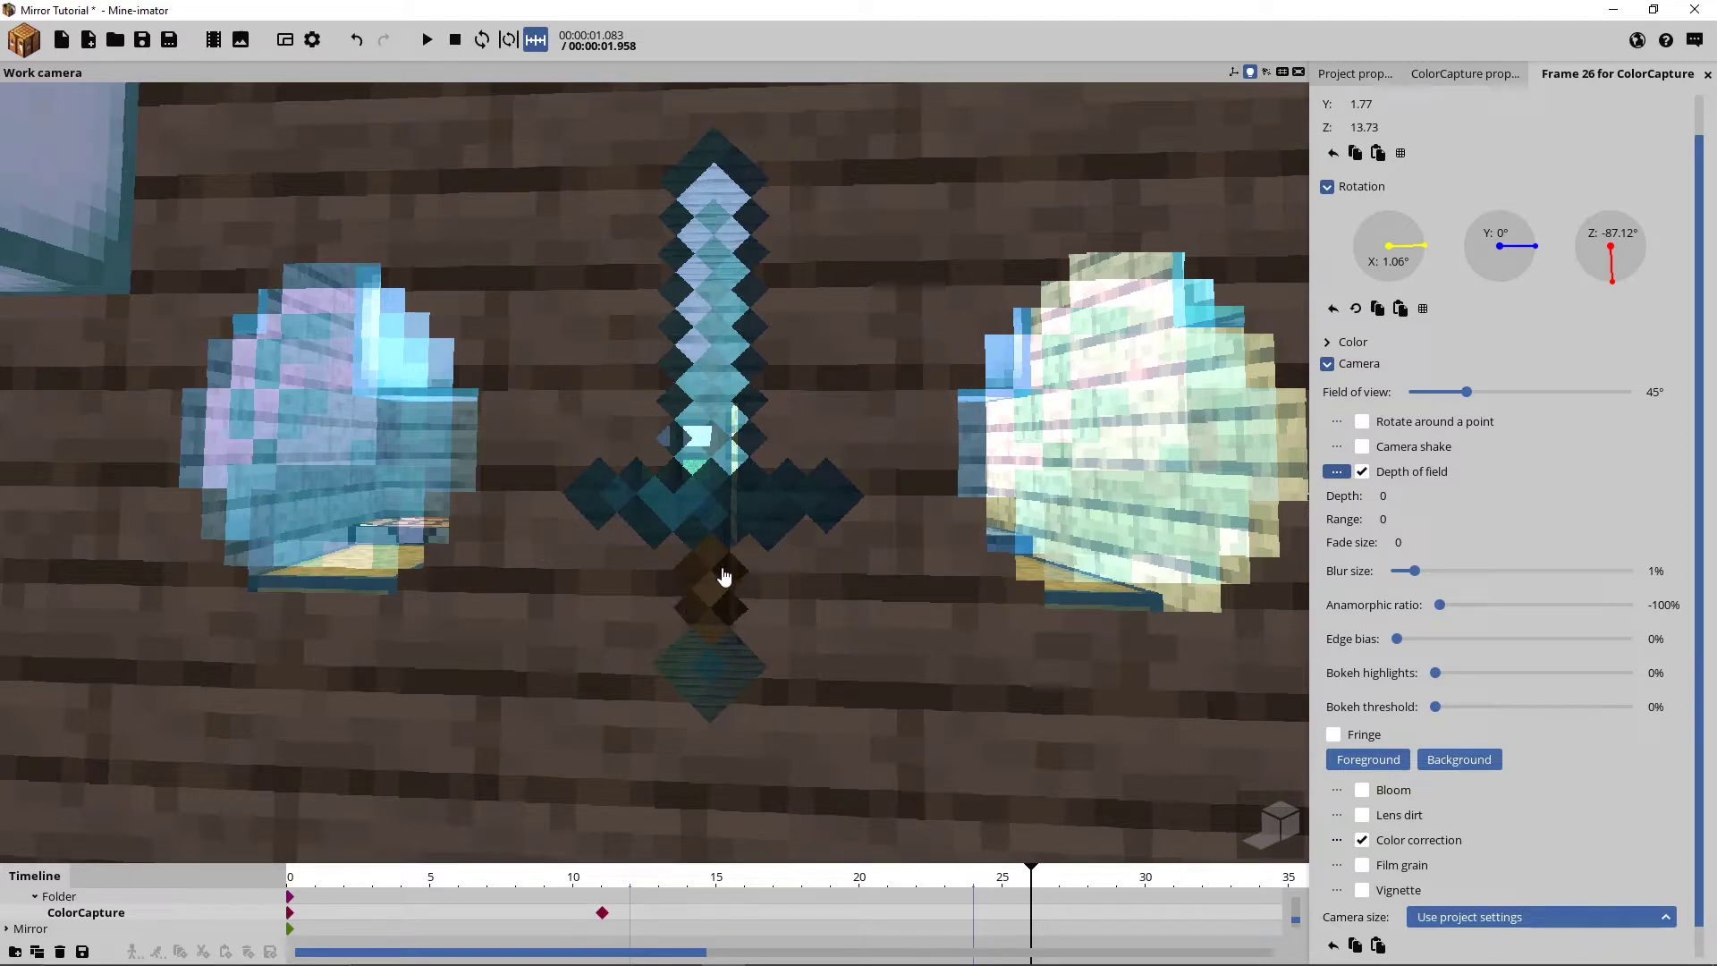
{"action": "left_click_drag", "start_coordinate": [1019, 885], "coordinate": [427, 891]}
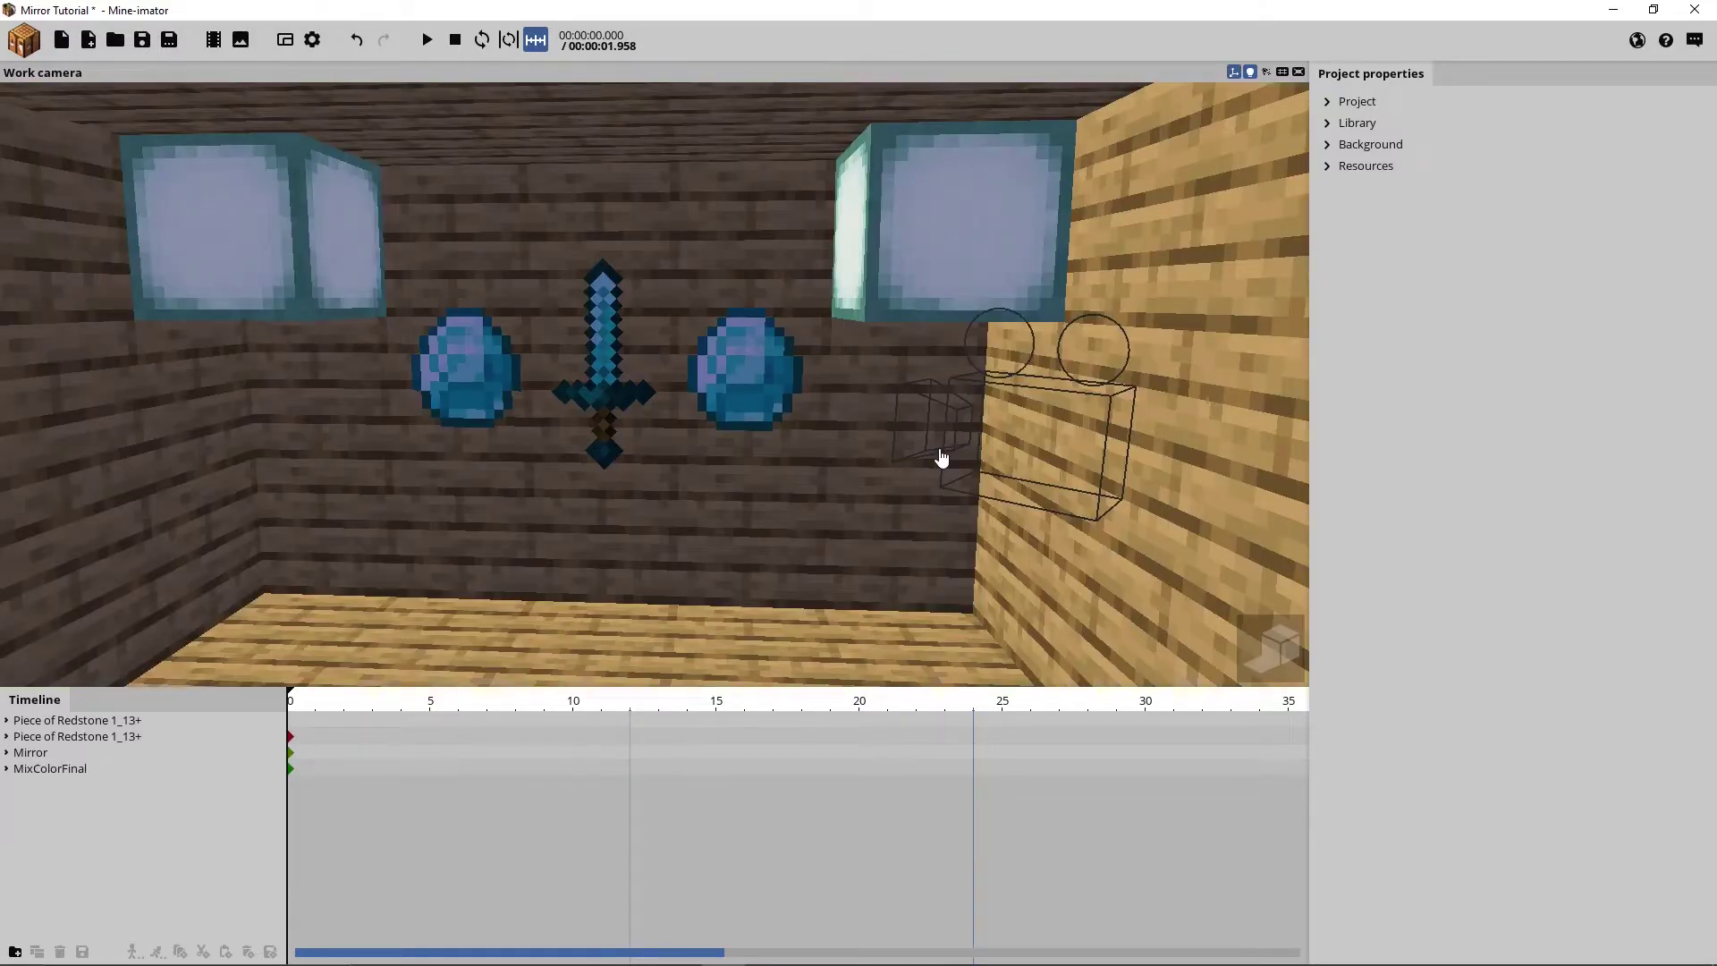
Look over the wall with the two diamonds and the sword, and the camera placed in front of it
{"action": "key", "text": "w"}
{"action": "right_click_drag", "start_coordinate": [655, 385], "coordinate": [843, 414]}
{"action": "key", "text": "a"}
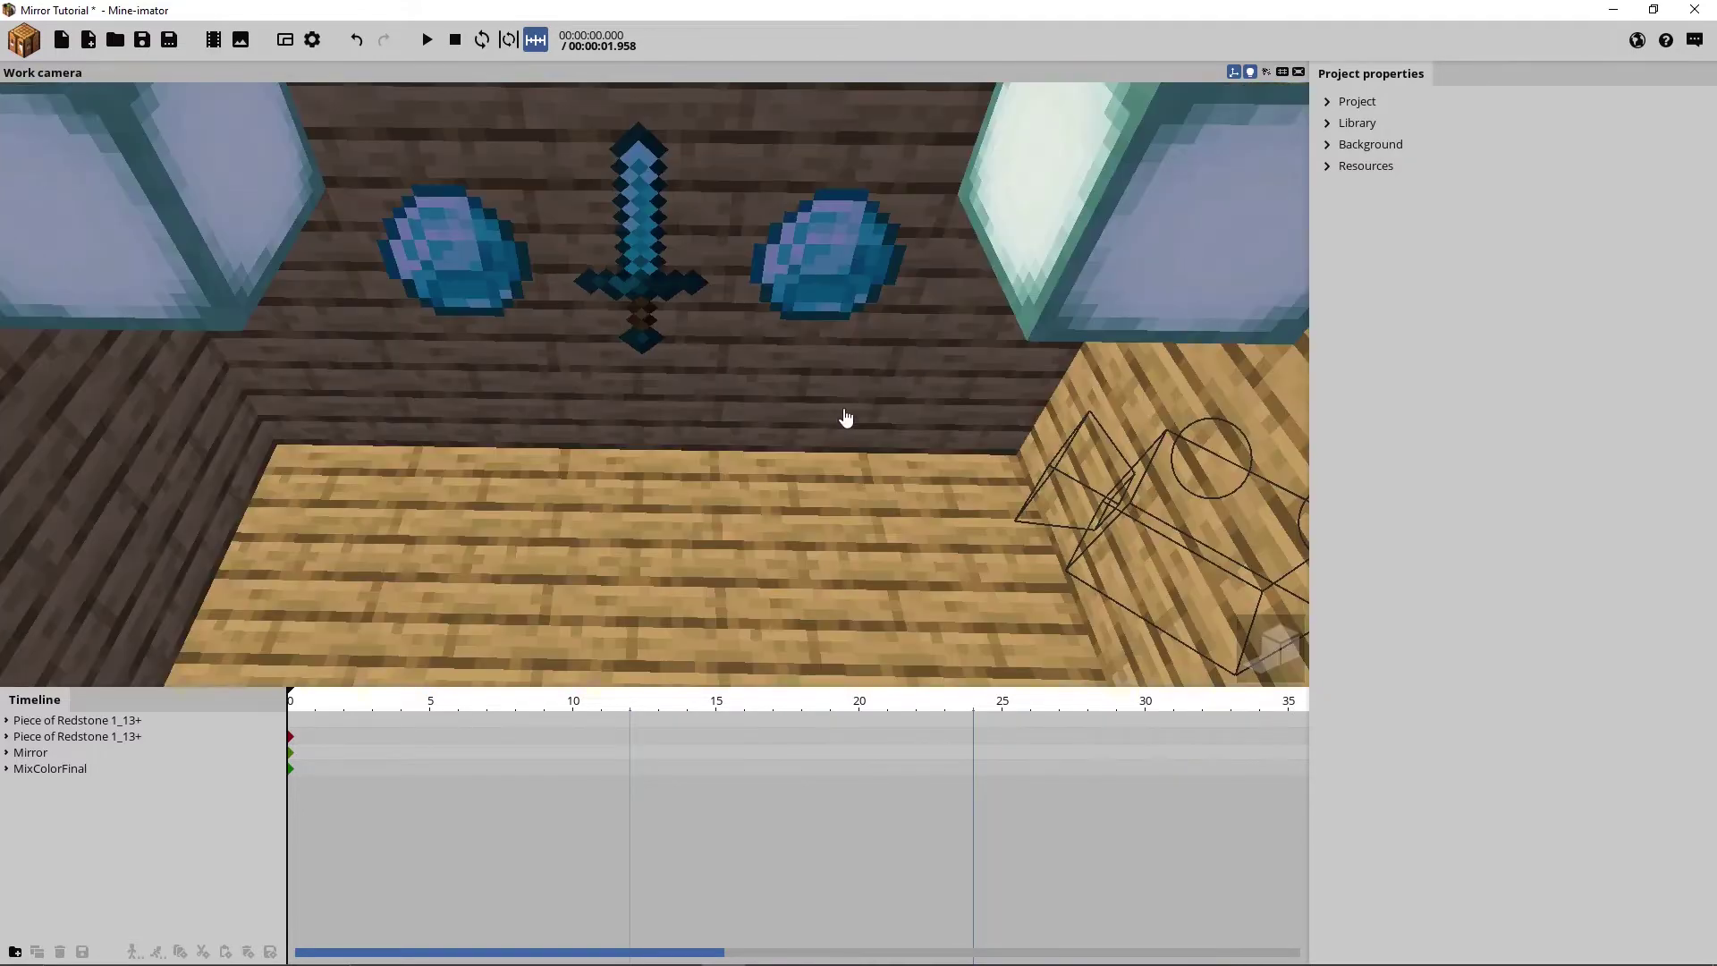
{"action": "left_click_drag", "start_coordinate": [819, 399], "coordinate": [837, 400]}
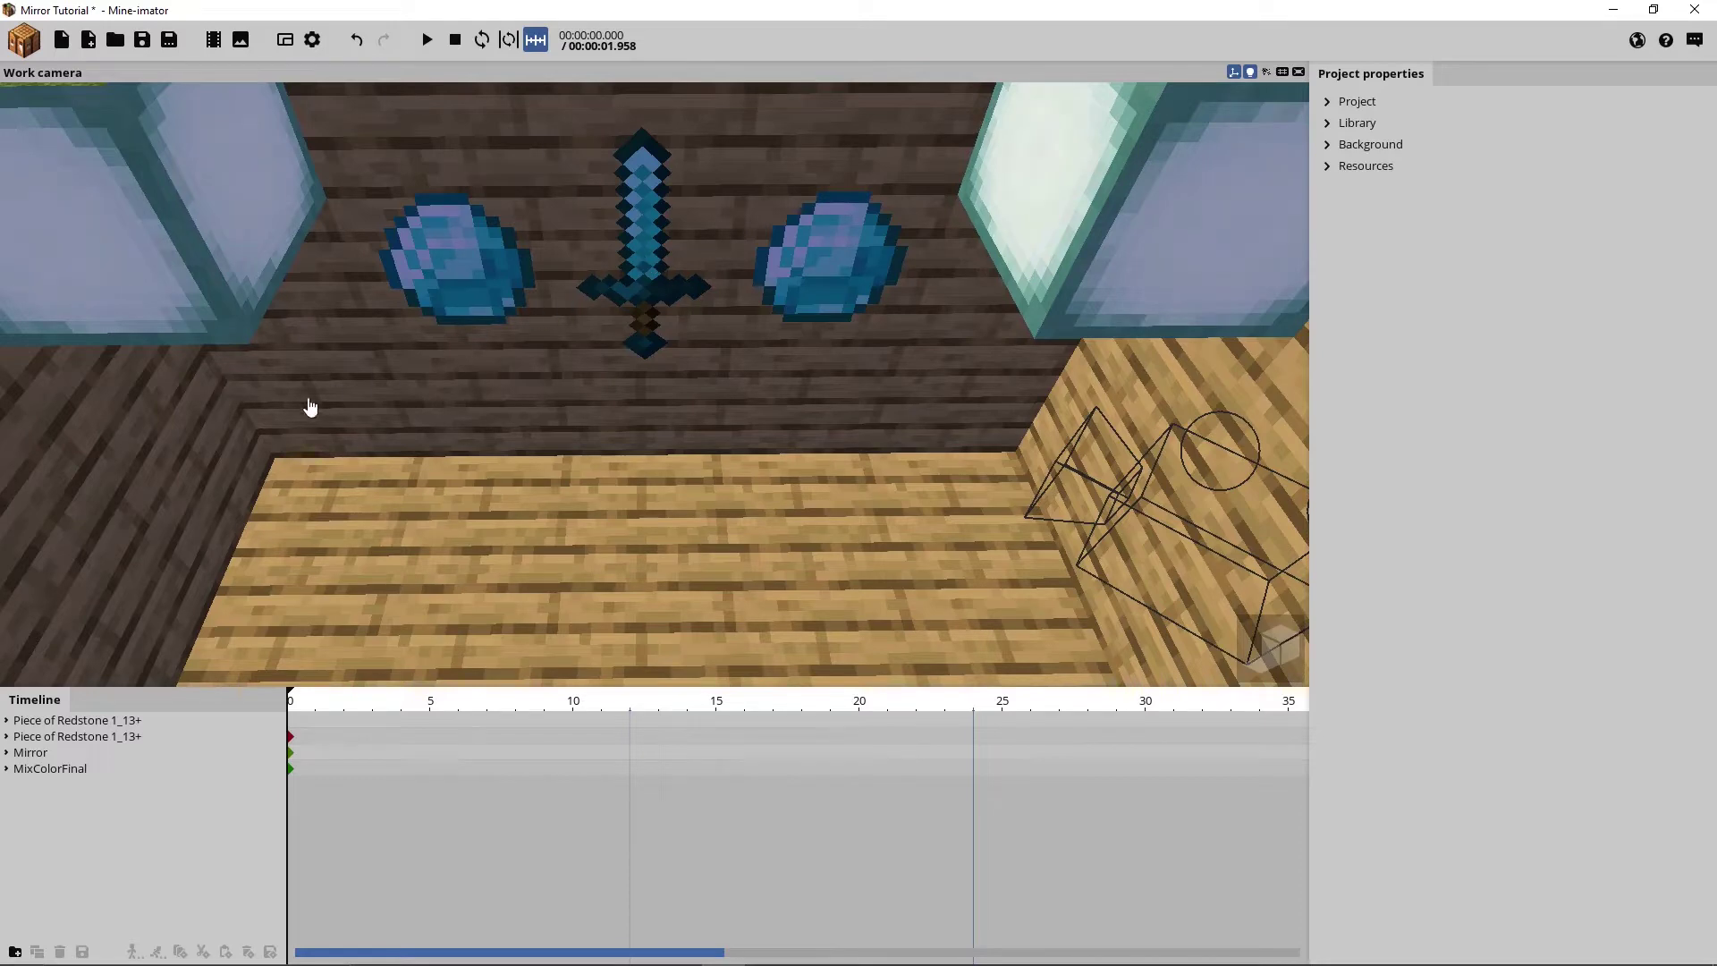
{"action": "right_click_drag", "start_coordinate": [555, 443], "coordinate": [528, 416]}
{"action": "key", "text": "w"}
{"action": "right_click_drag", "start_coordinate": [878, 332], "coordinate": [951, 382]}
{"action": "key", "text": "s"}
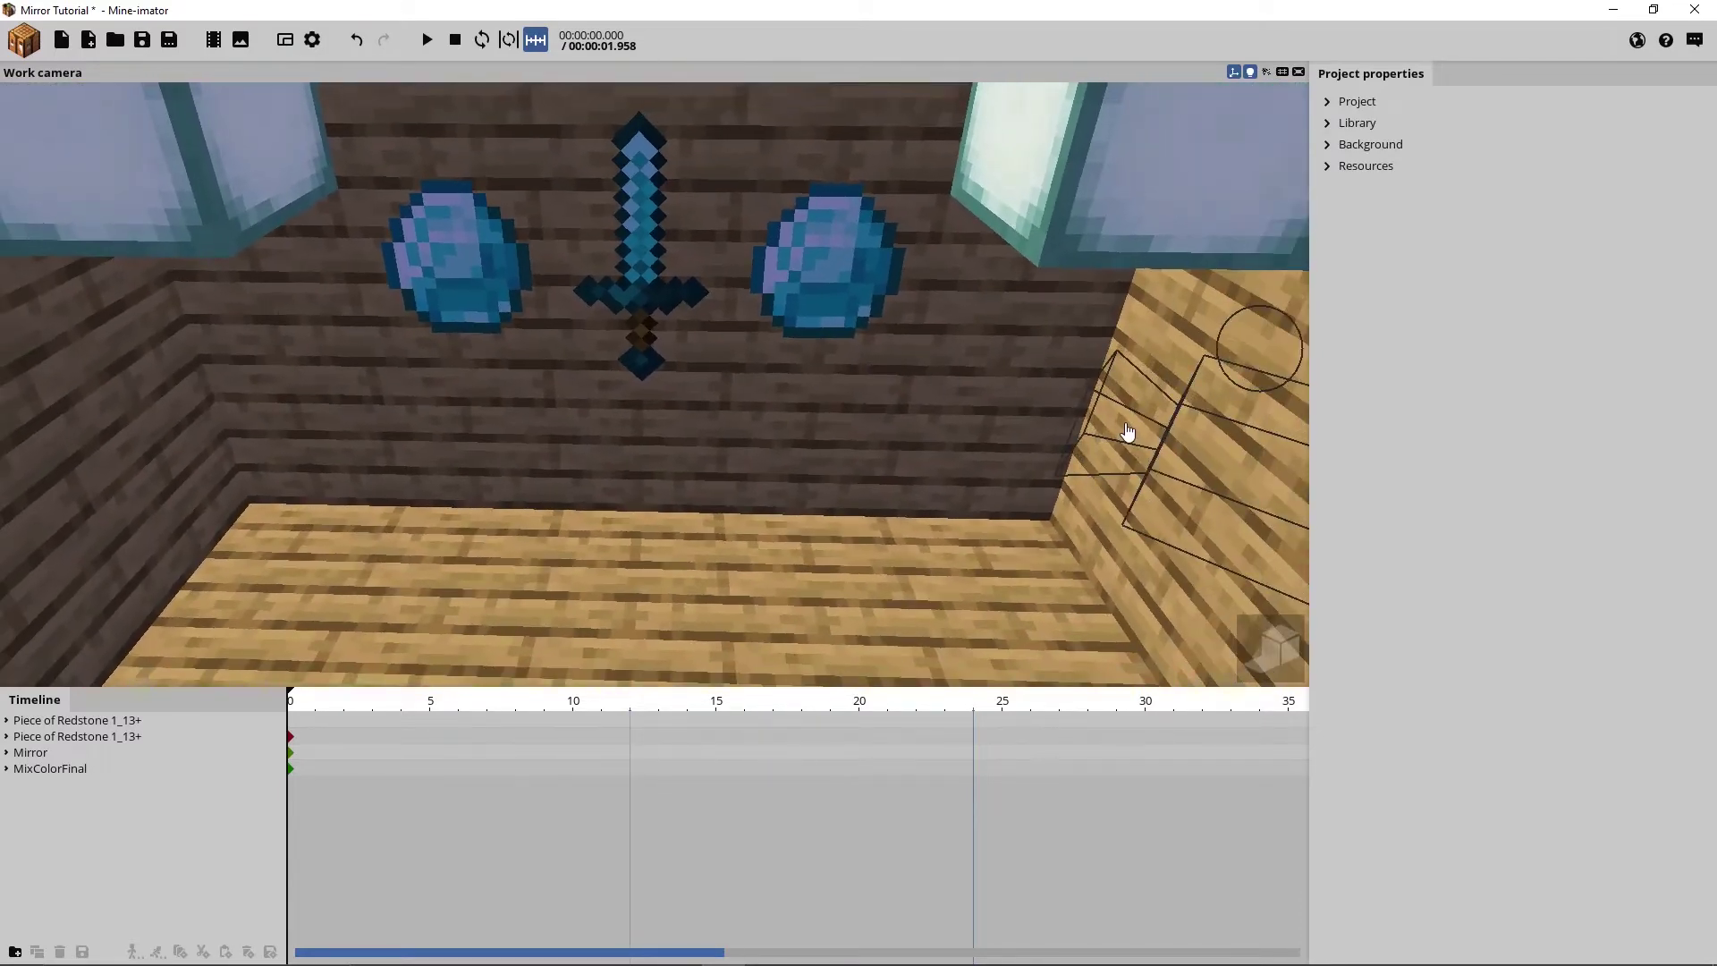
Examine the two houses from above and inside, ending at the diamond and sword wall with the timeline at frame 0
{"action": "right_click_drag", "start_coordinate": [1127, 433], "coordinate": [939, 464]}
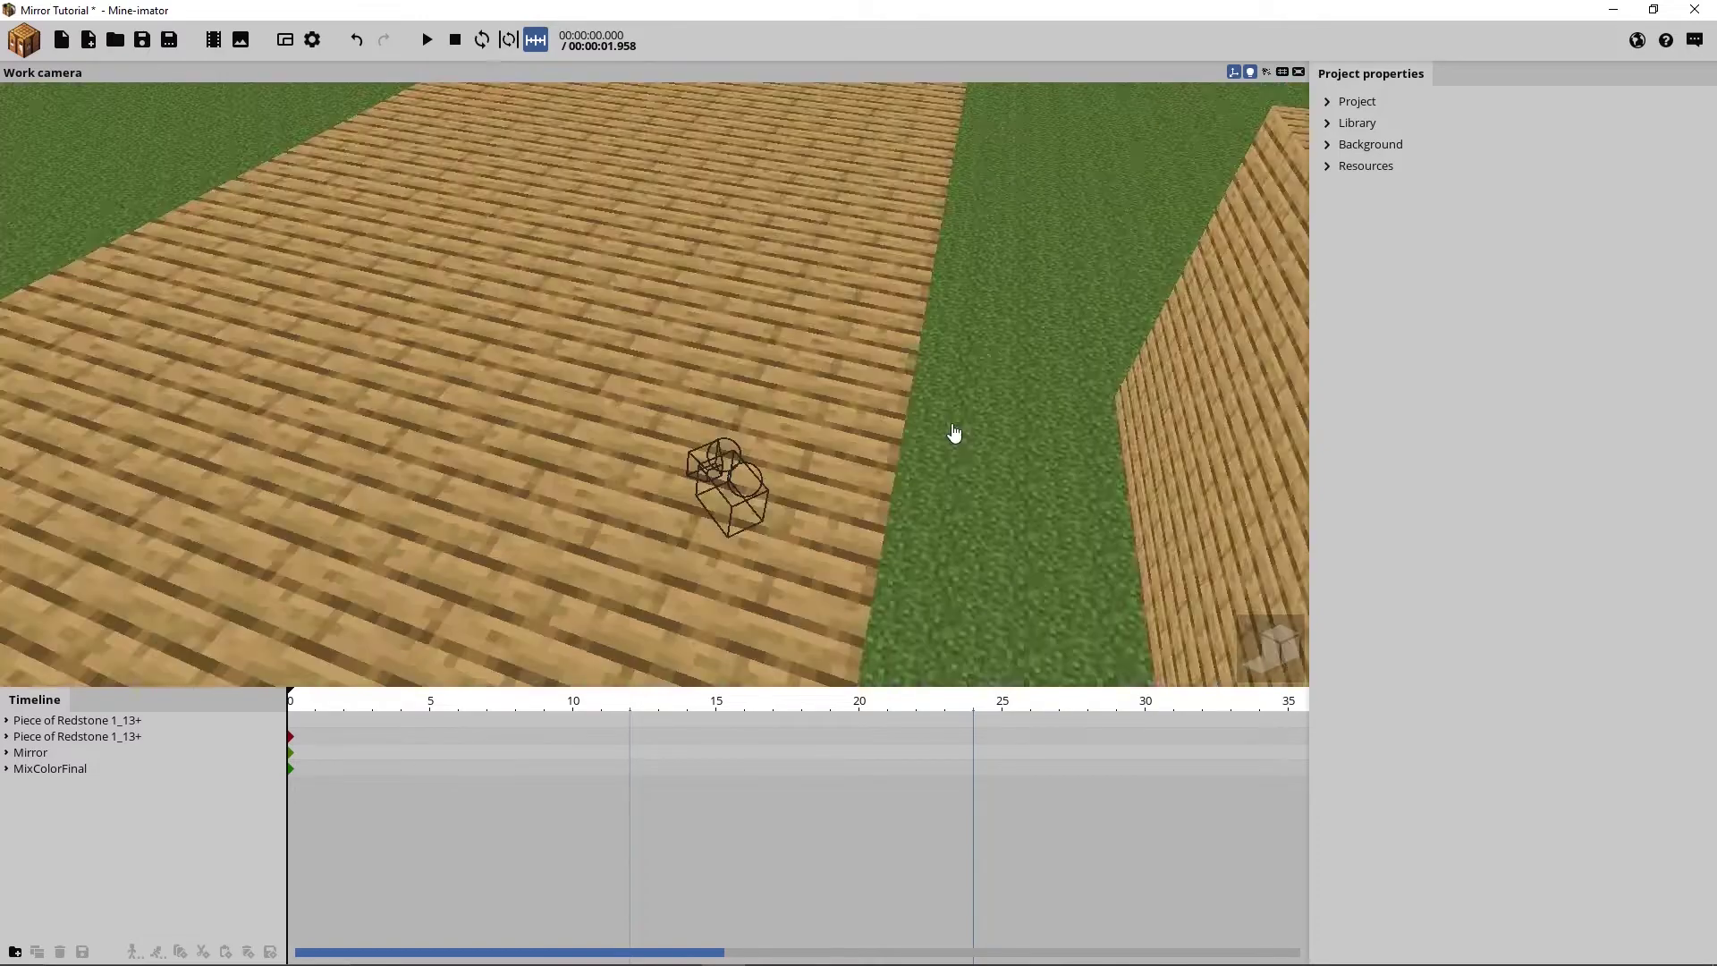
{"action": "key", "text": "d"}
{"action": "mouse_move", "coordinate": [954, 434]}
{"action": "right_mouse_down"}
{"action": "mouse_move", "coordinate": [787, 447]}
{"action": "mouse_move", "coordinate": [951, 432]}
{"action": "right_mouse_up"}
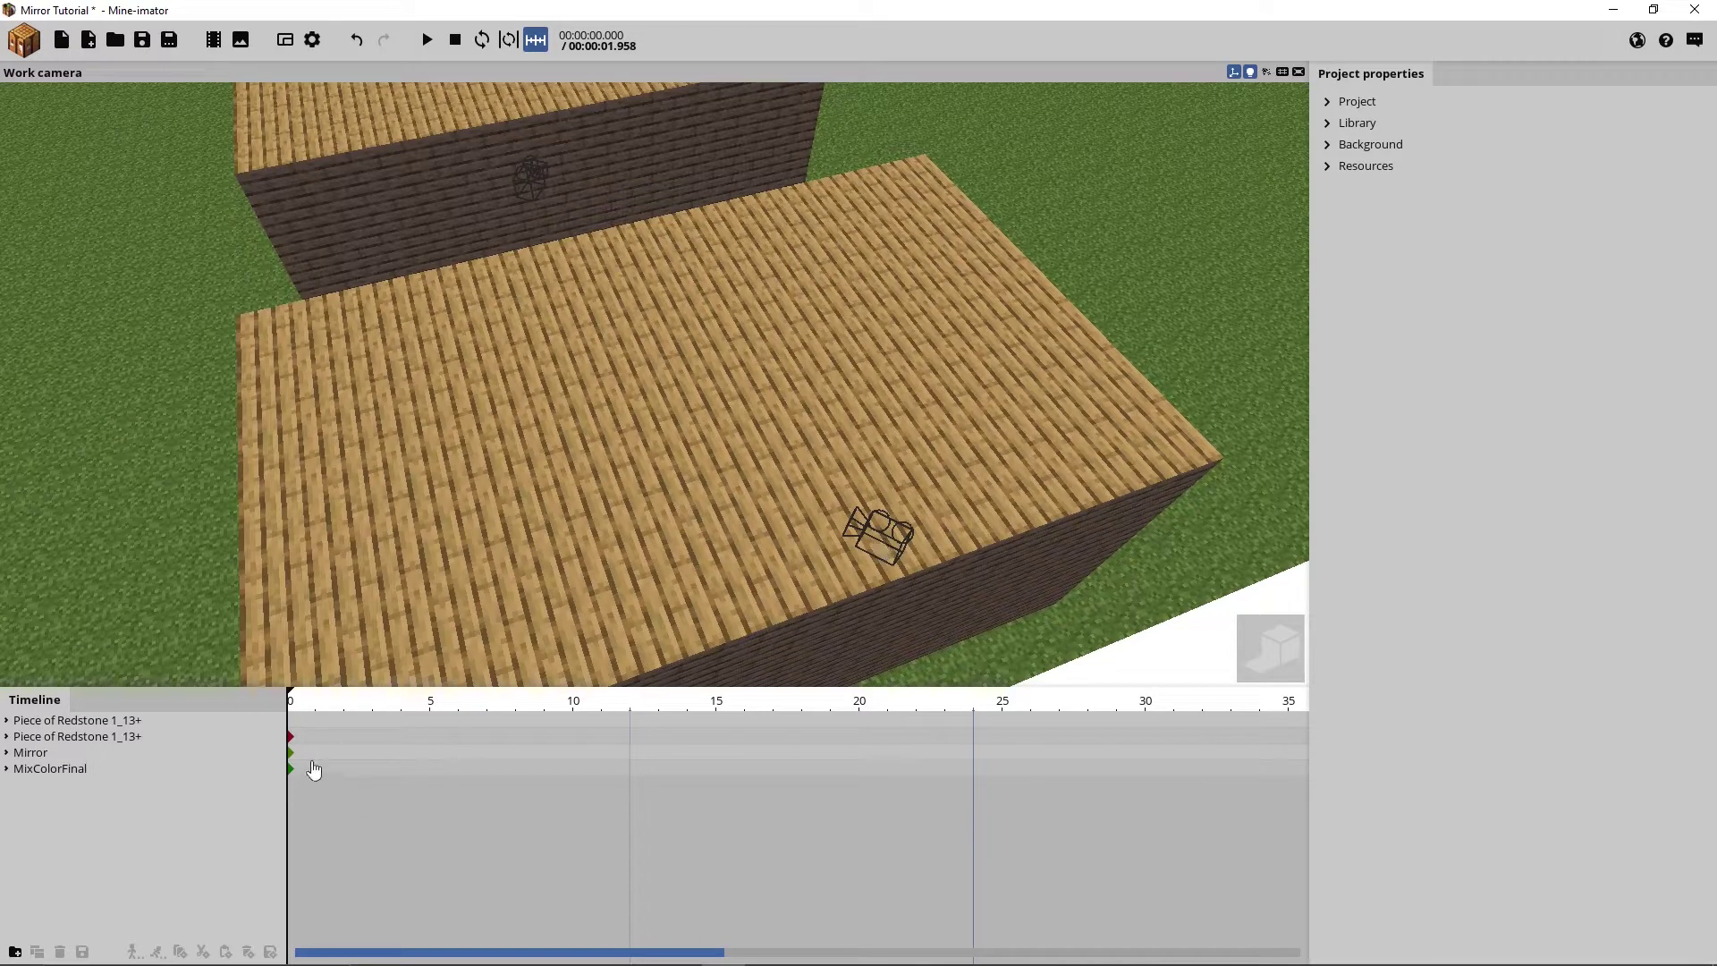
{"action": "left_click_drag", "start_coordinate": [316, 706], "coordinate": [284, 690]}
{"action": "key", "text": "w"}
{"action": "right_click_drag", "start_coordinate": [502, 601], "coordinate": [661, 528]}
{"action": "key", "text": "w"}
{"action": "right_click_drag", "start_coordinate": [690, 358], "coordinate": [733, 238]}
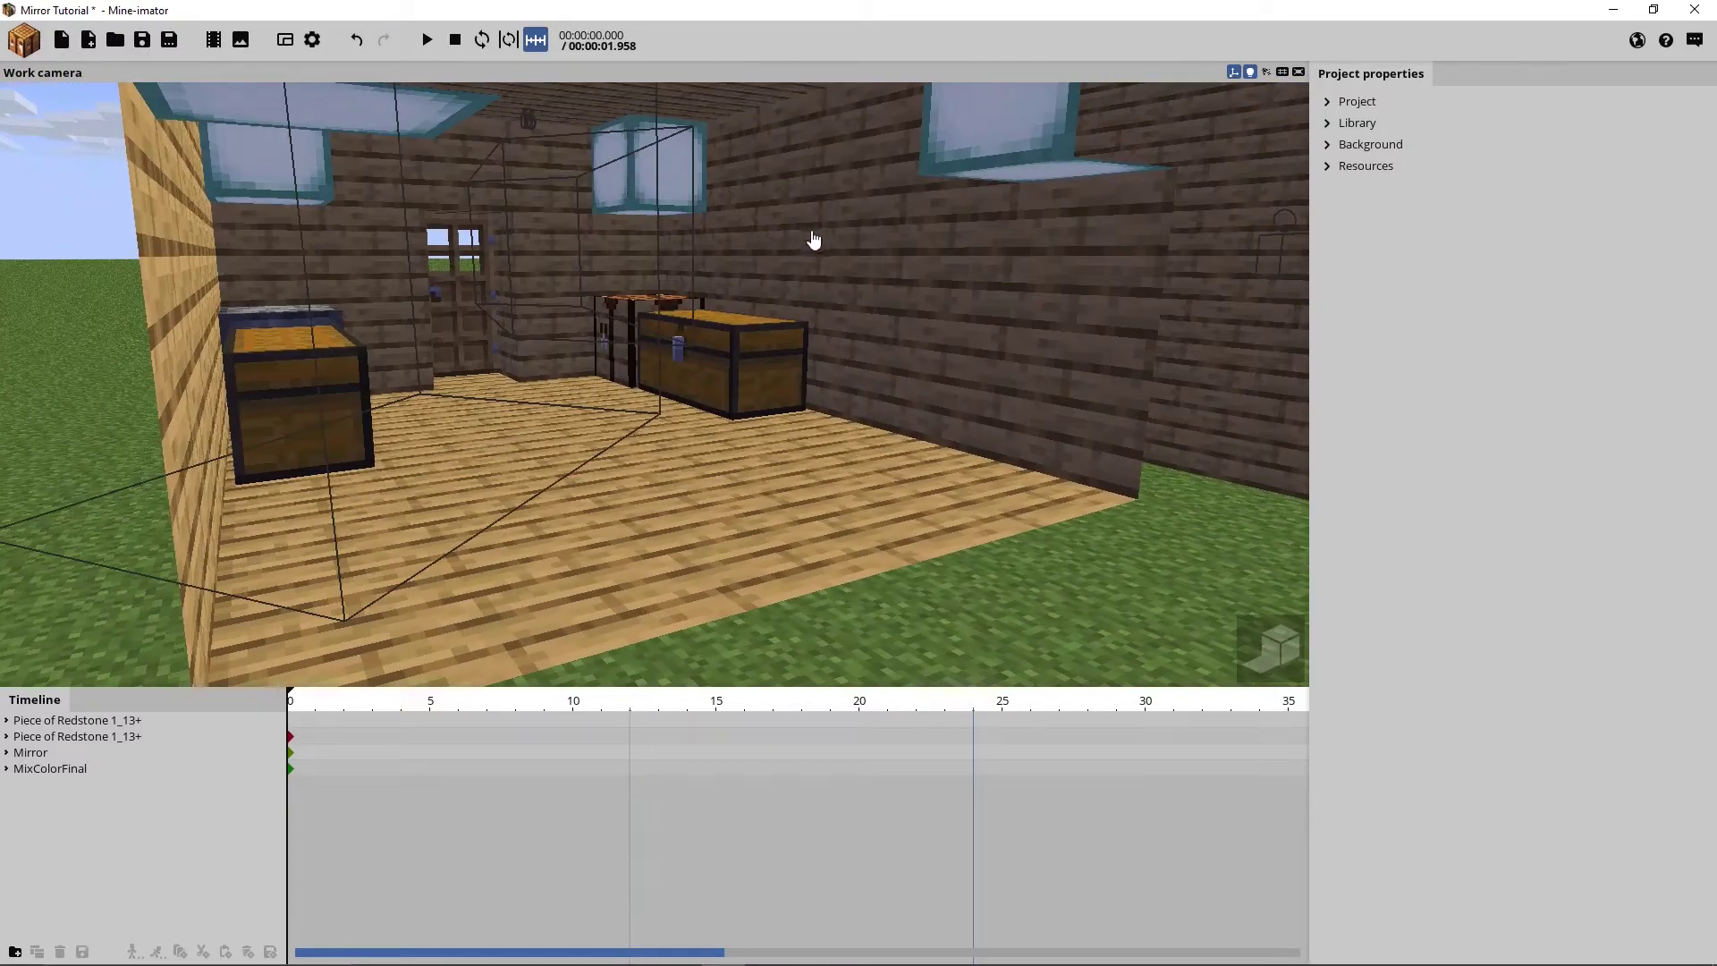
{"action": "mouse_move", "coordinate": [806, 355]}
{"action": "right_mouse_down"}
{"action": "mouse_move", "coordinate": [797, 339]}
{"action": "mouse_move", "coordinate": [789, 358]}
{"action": "right_mouse_up"}
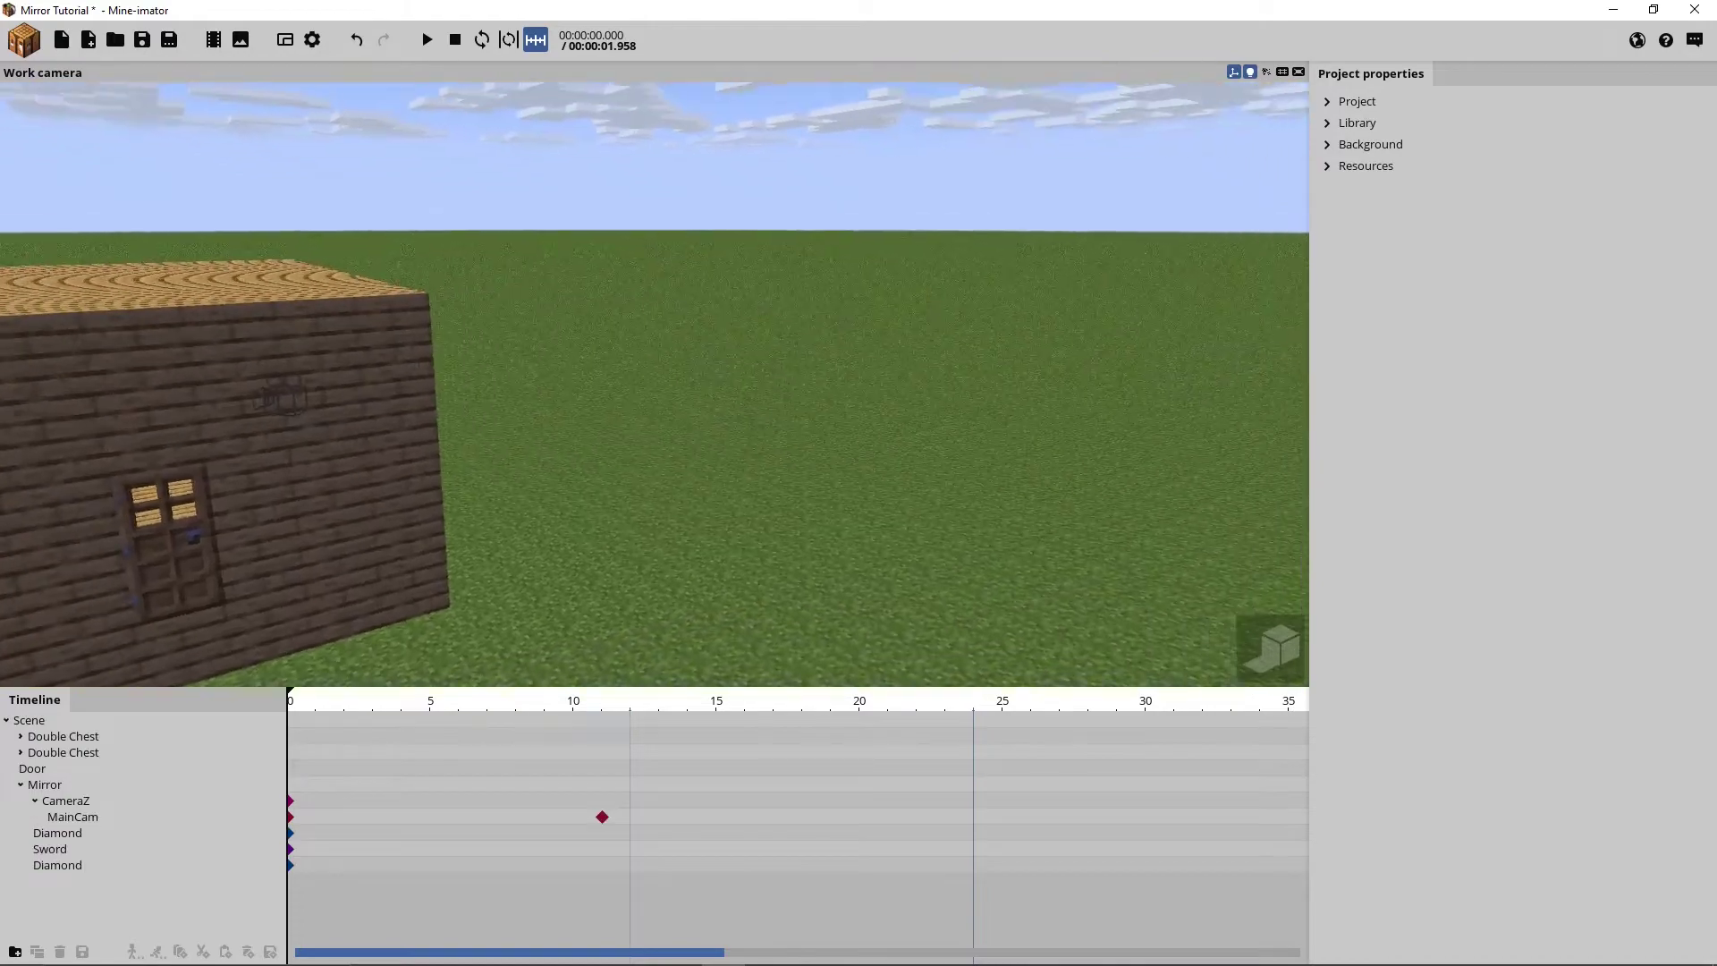
{"action": "key", "text": "w"}
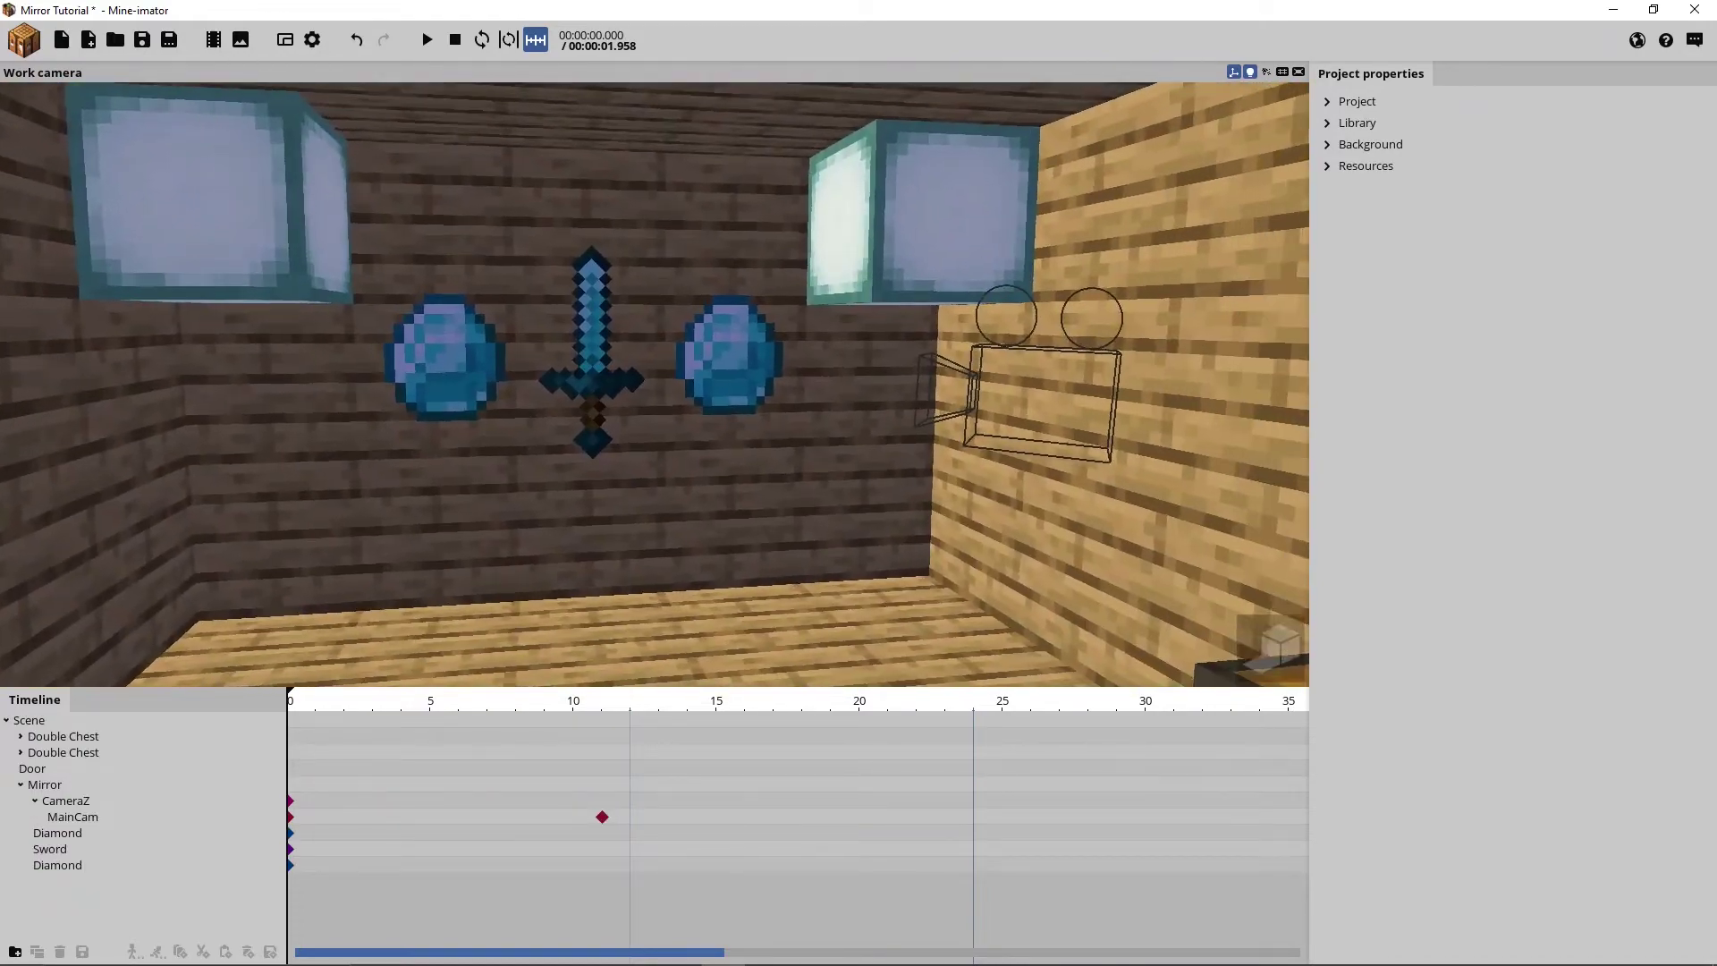
{"action": "right_click_drag", "start_coordinate": [960, 494], "coordinate": [959, 493]}
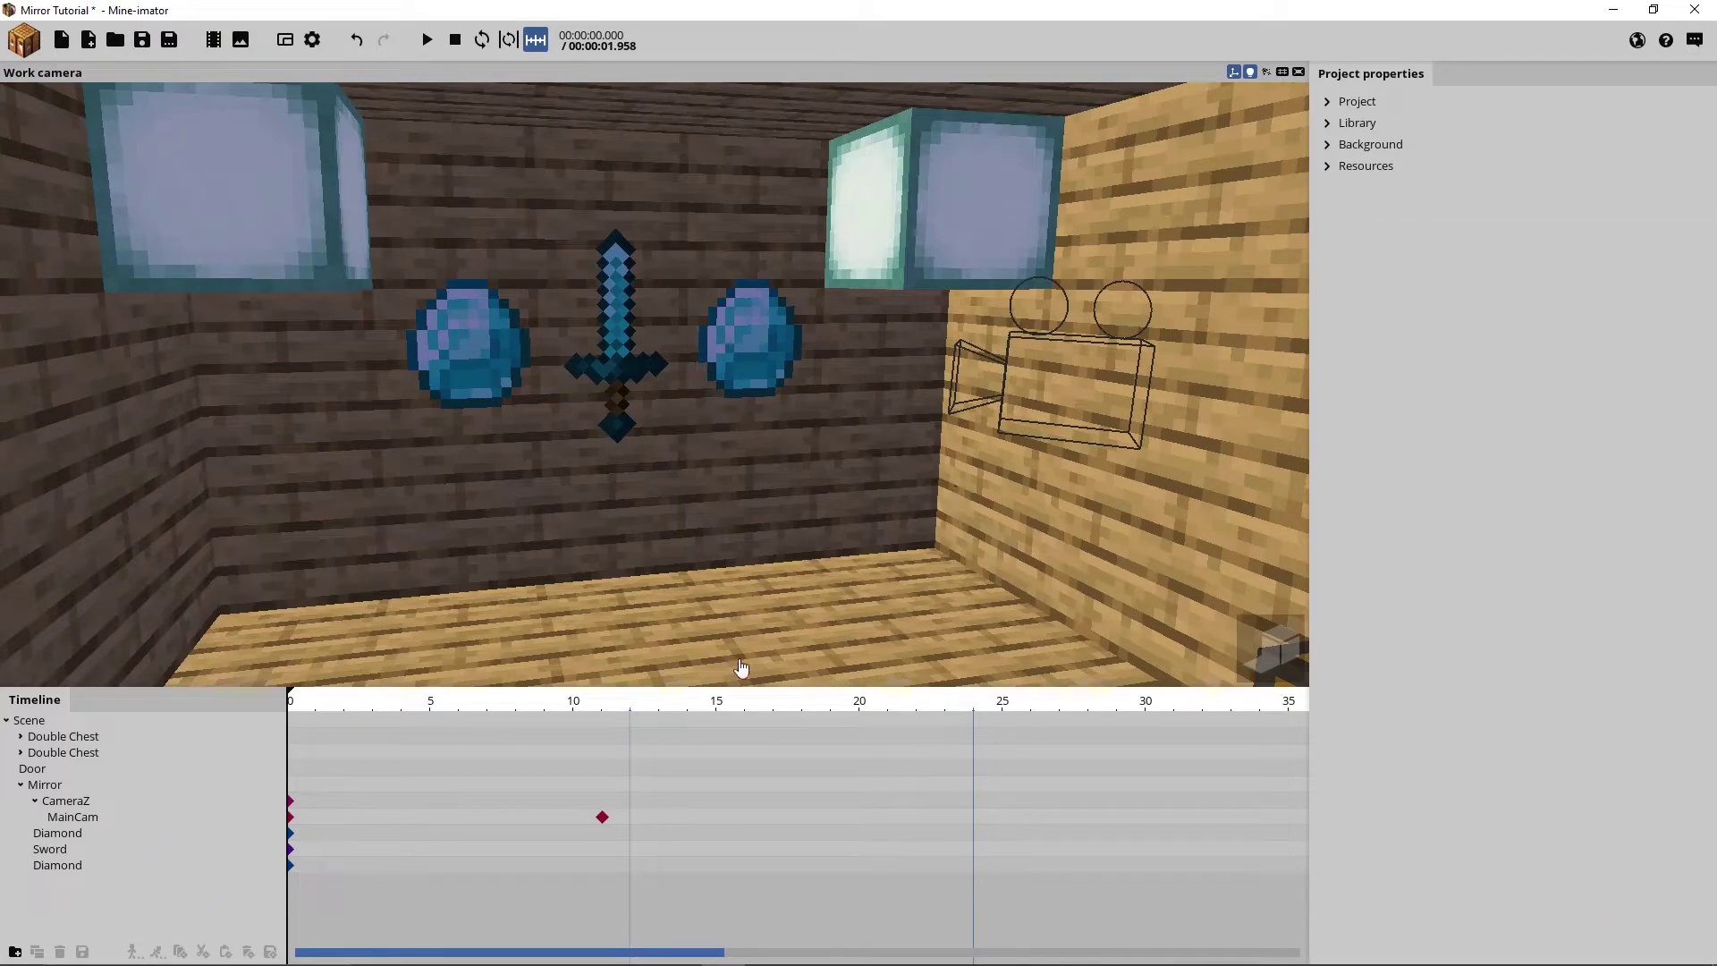
Check which objects belong to the Mirror folder, and select the first Diamond to inspect its position and rotation
{"action": "left_click", "coordinate": [50, 785]}
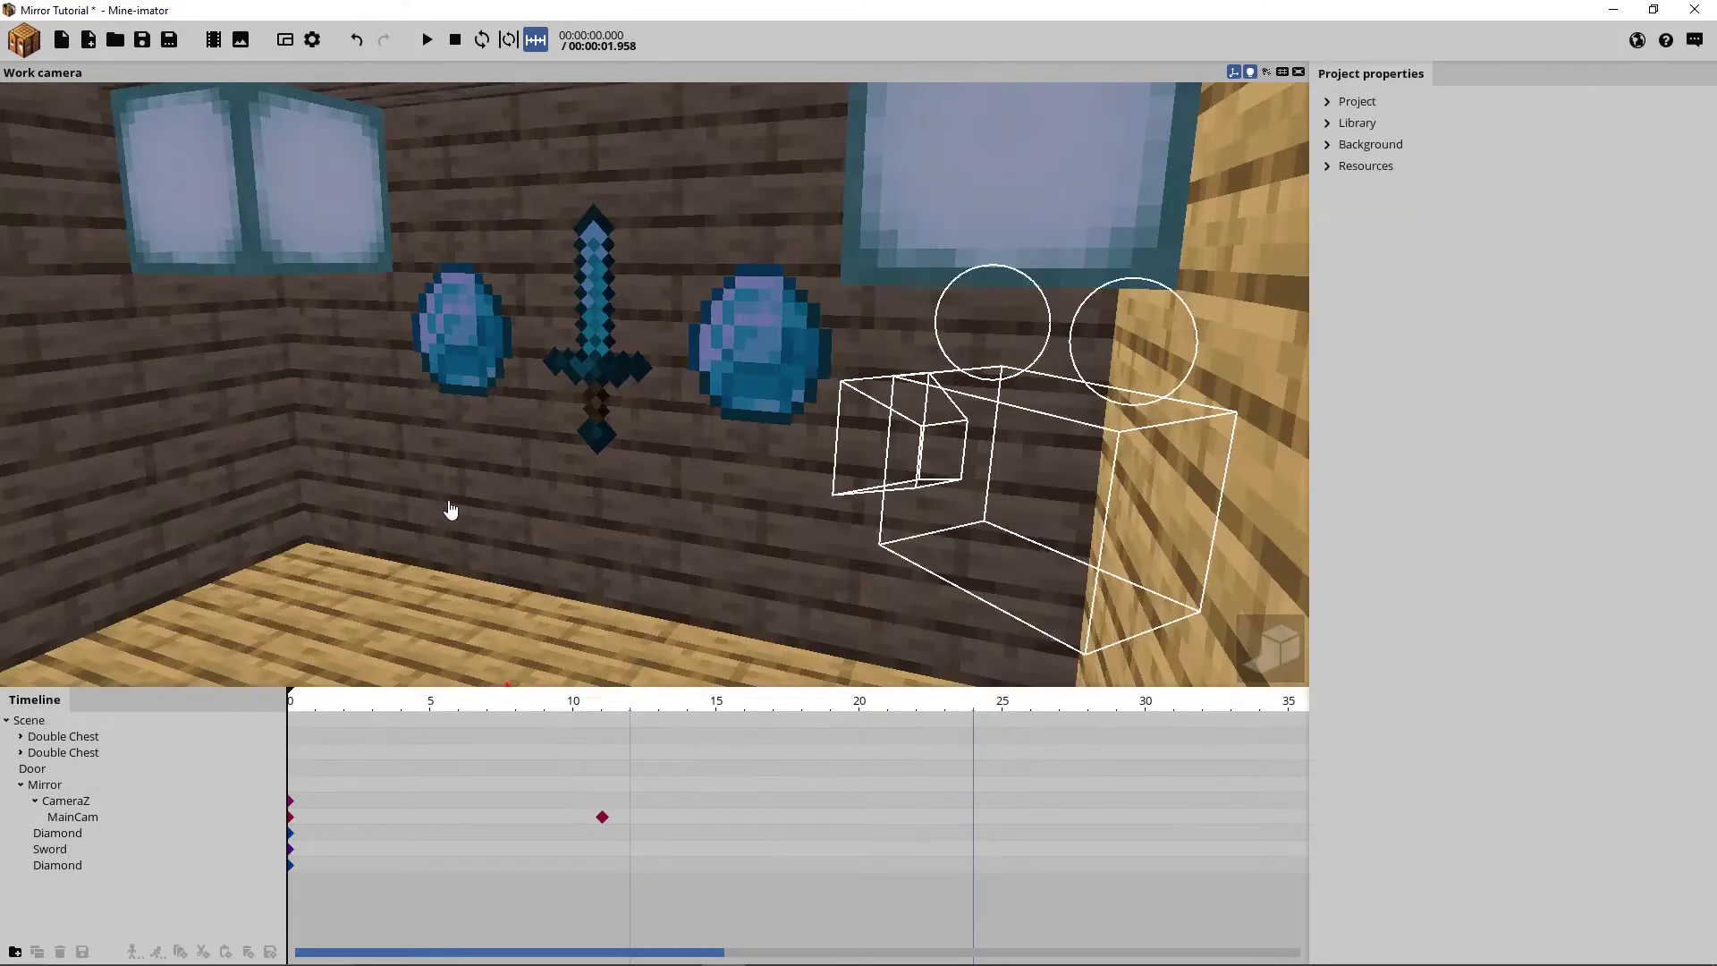
{"action": "left_click", "coordinate": [49, 785]}
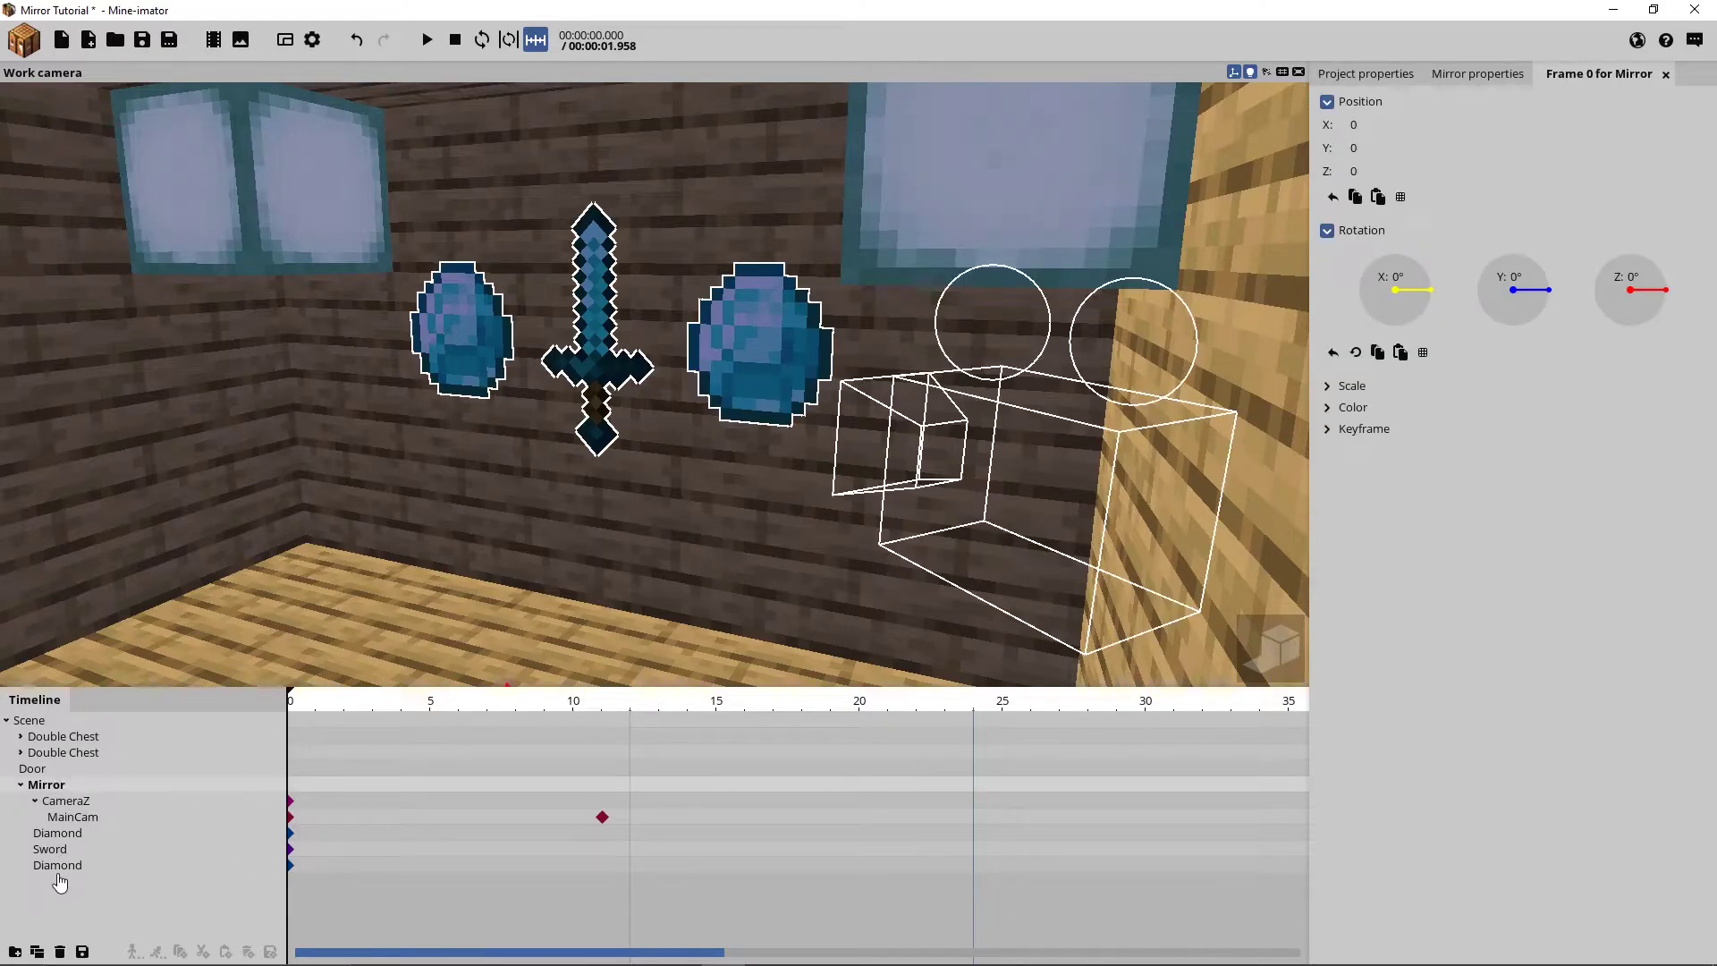
{"action": "scroll", "coordinate": [486, 510], "scroll_direction": "up", "scroll_amount": 6}
{"action": "left_click", "coordinate": [400, 399]}
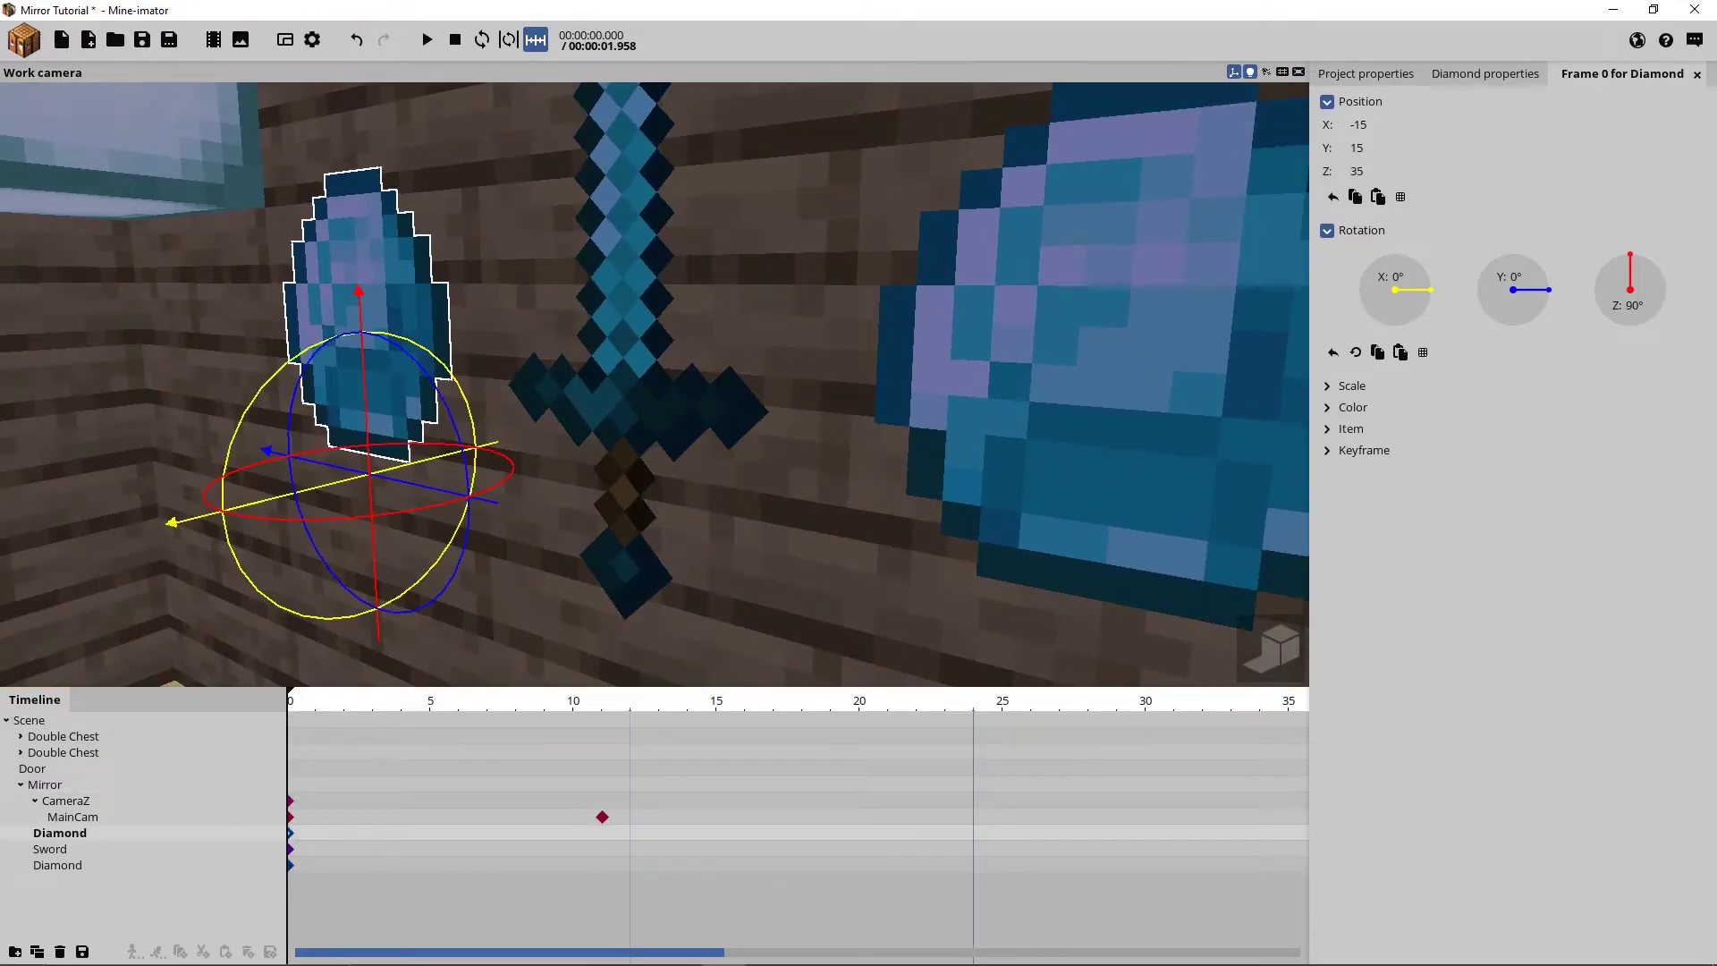
{"action": "scroll", "coordinate": [652, 389], "scroll_direction": "down", "scroll_amount": 8}
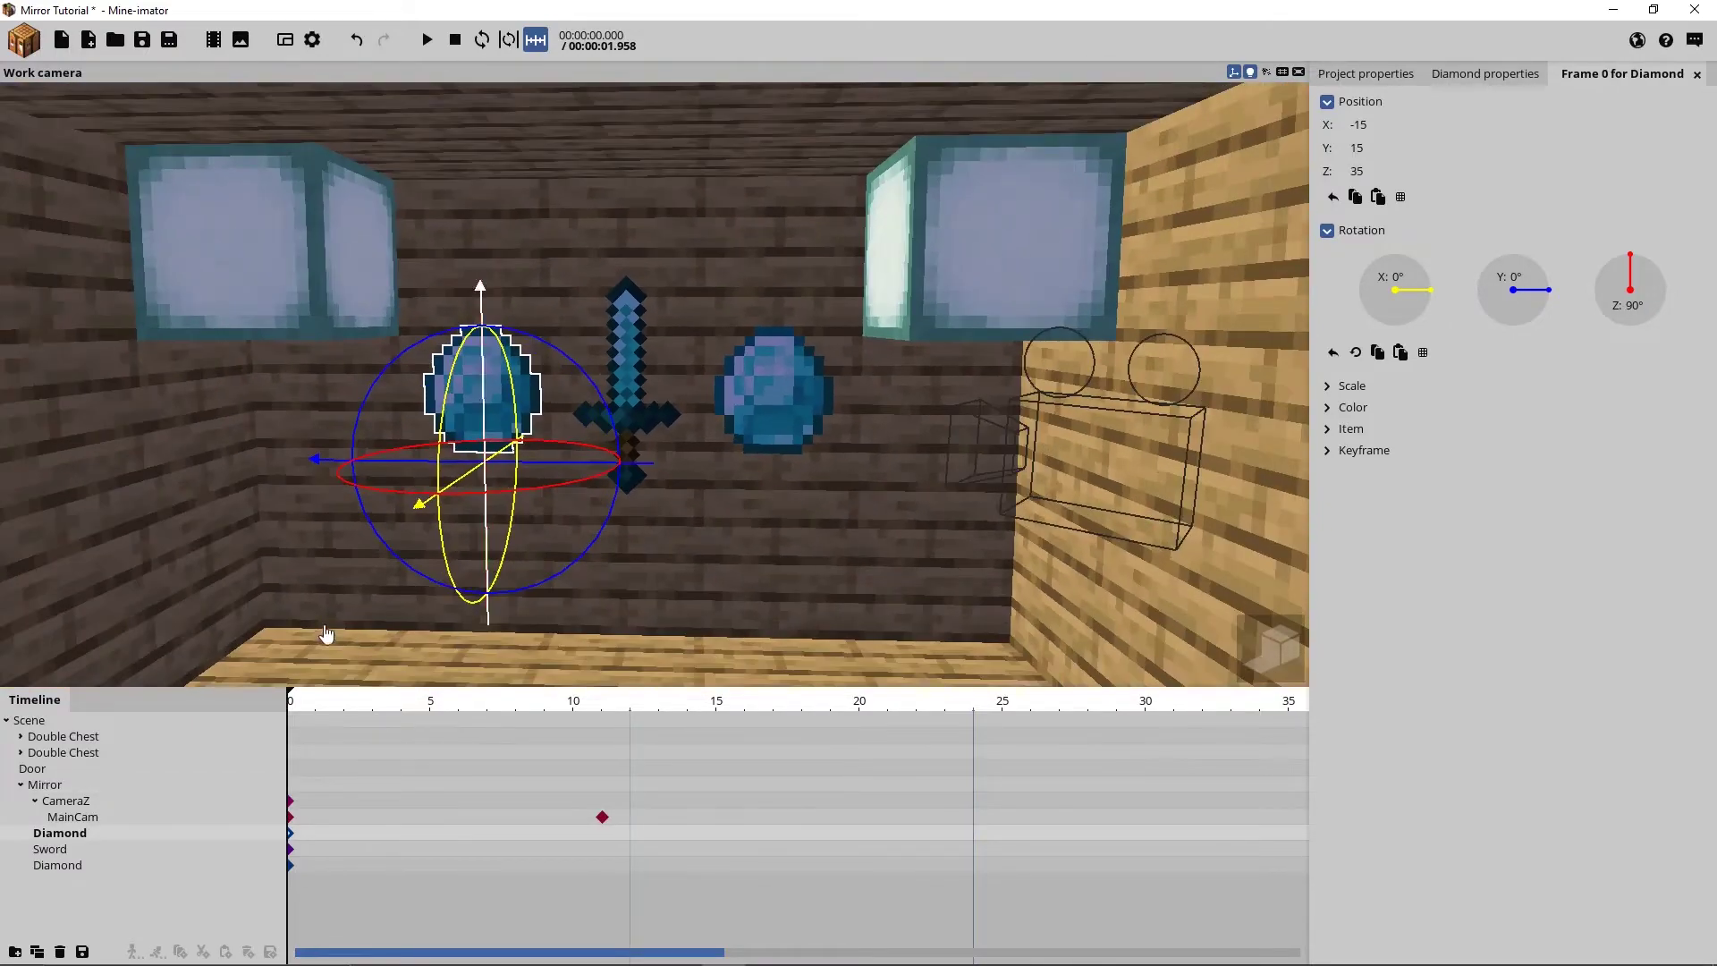
Try moving the selected diamond along its axes, including to X position -13.25, and undo the moves
{"action": "left_click_drag", "start_coordinate": [759, 517], "coordinate": [548, 452]}
{"action": "key", "text": "ctrl+z"}
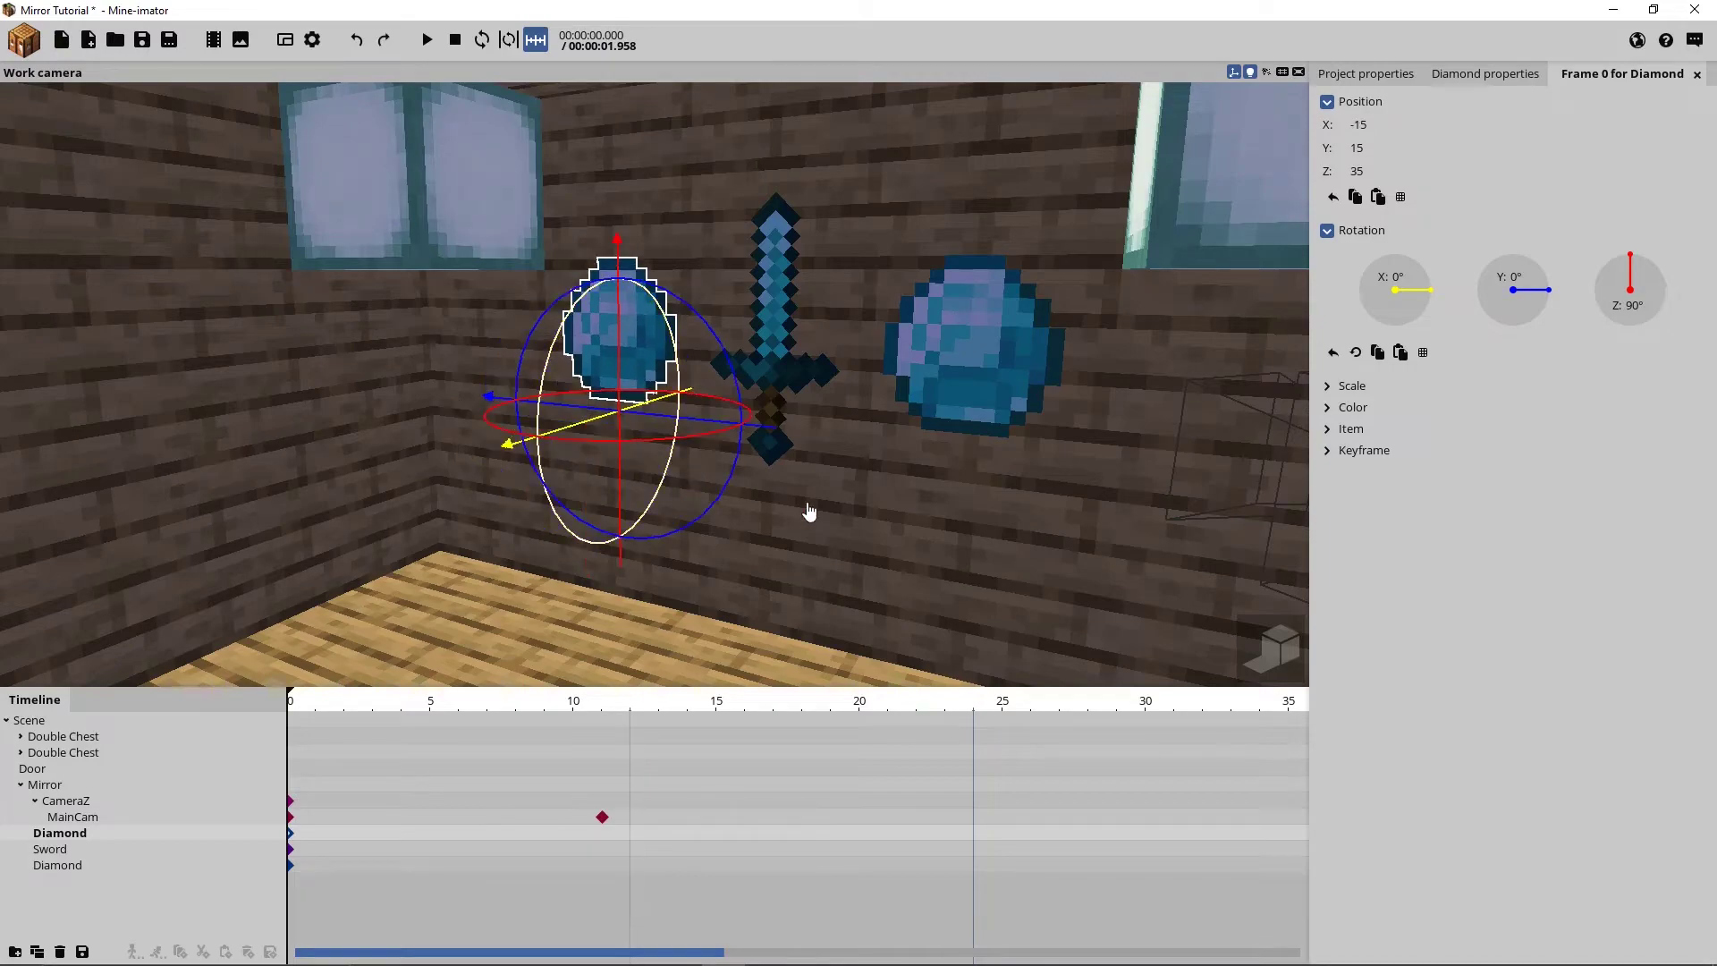
{"action": "key", "text": "s"}
{"action": "right_click_drag", "start_coordinate": [880, 510], "coordinate": [850, 519]}
{"action": "key", "text": "s"}
{"action": "right_click_drag", "start_coordinate": [699, 435], "coordinate": [699, 434]}
{"action": "key", "text": "w"}
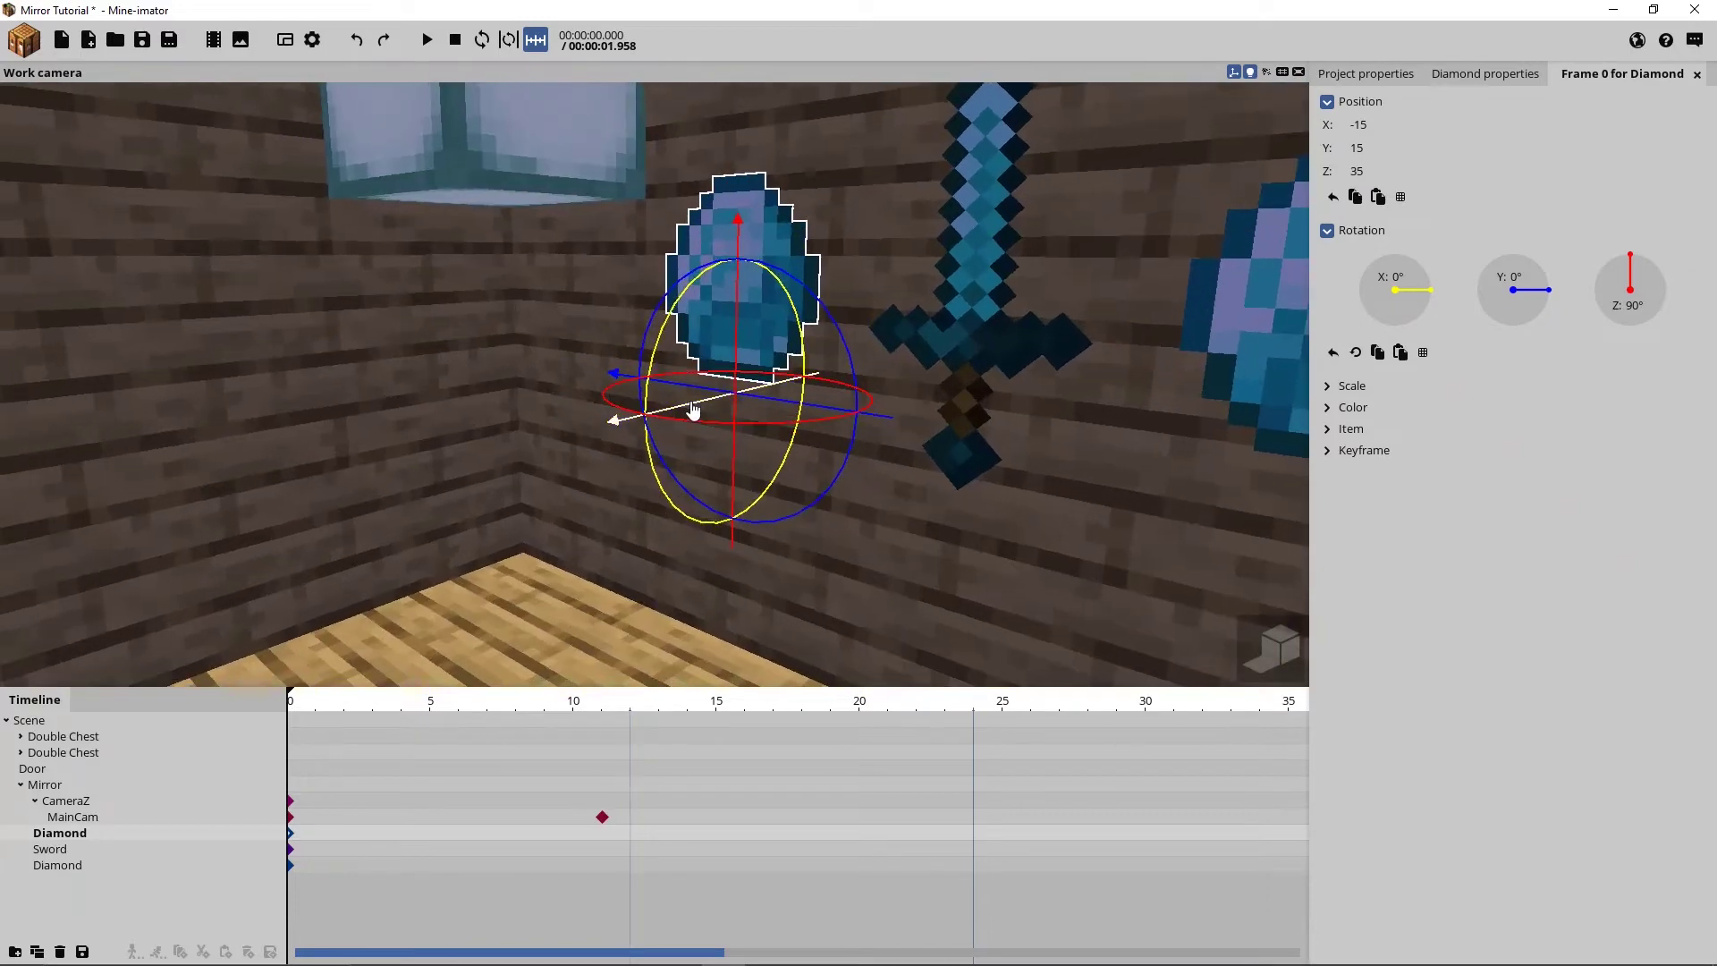
{"action": "left_click_drag", "start_coordinate": [685, 403], "coordinate": [677, 416]}
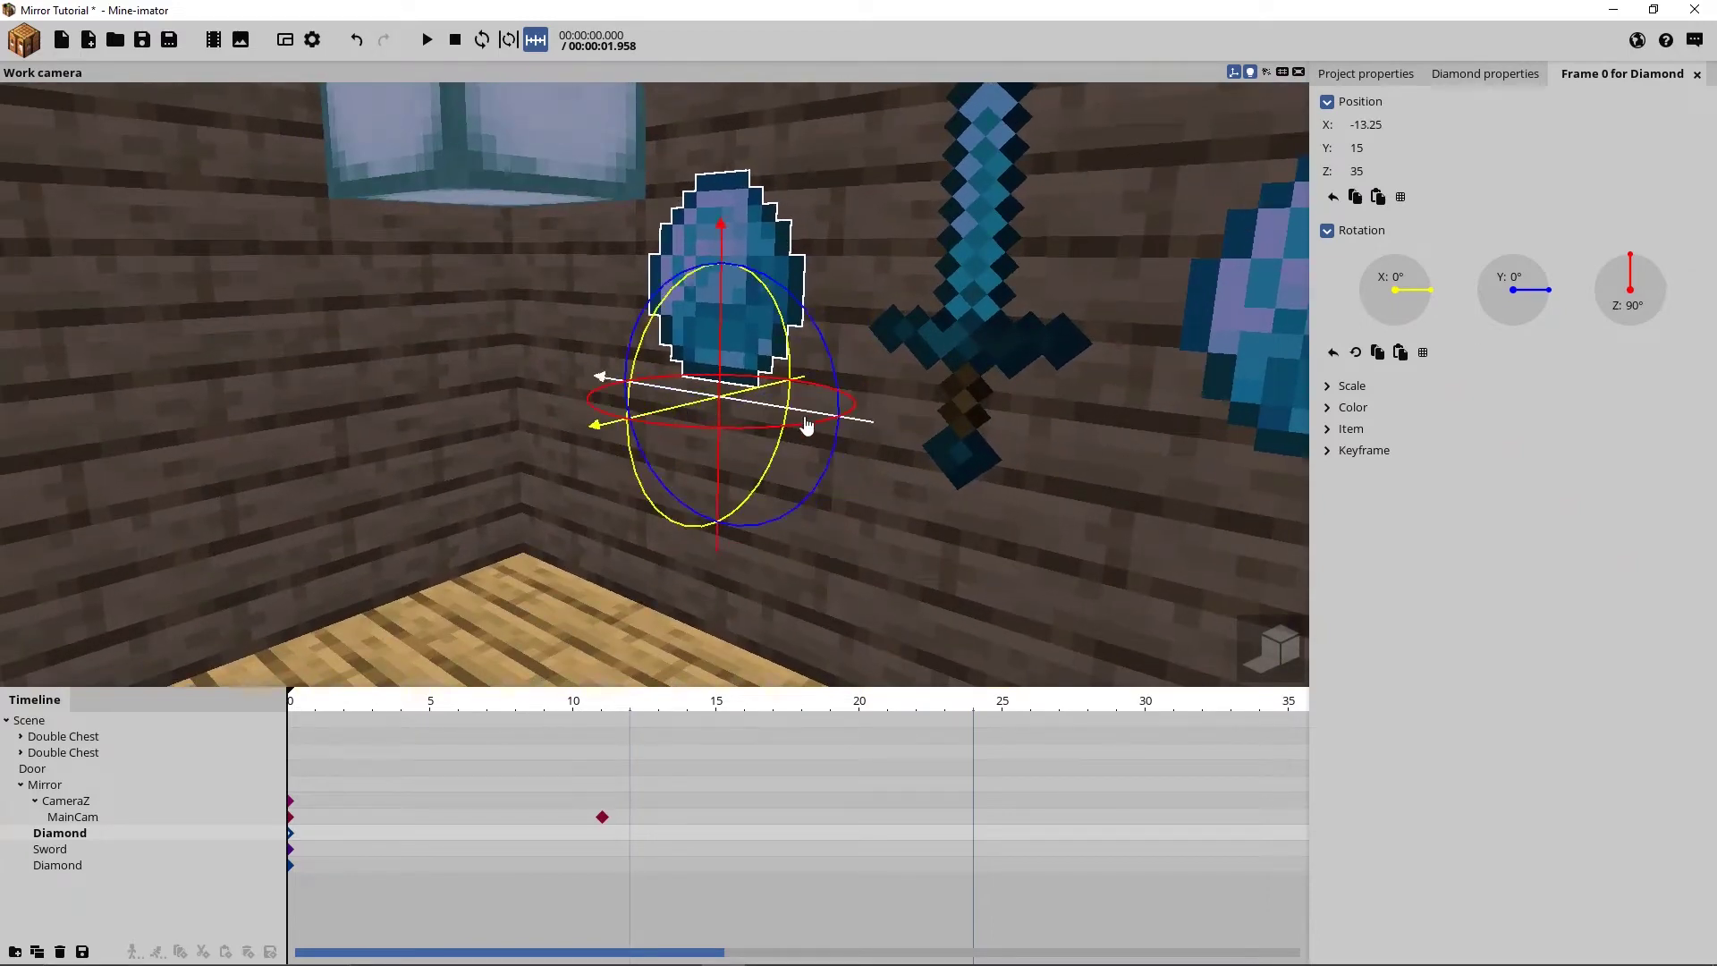
{"action": "key", "text": "ctrl+z"}
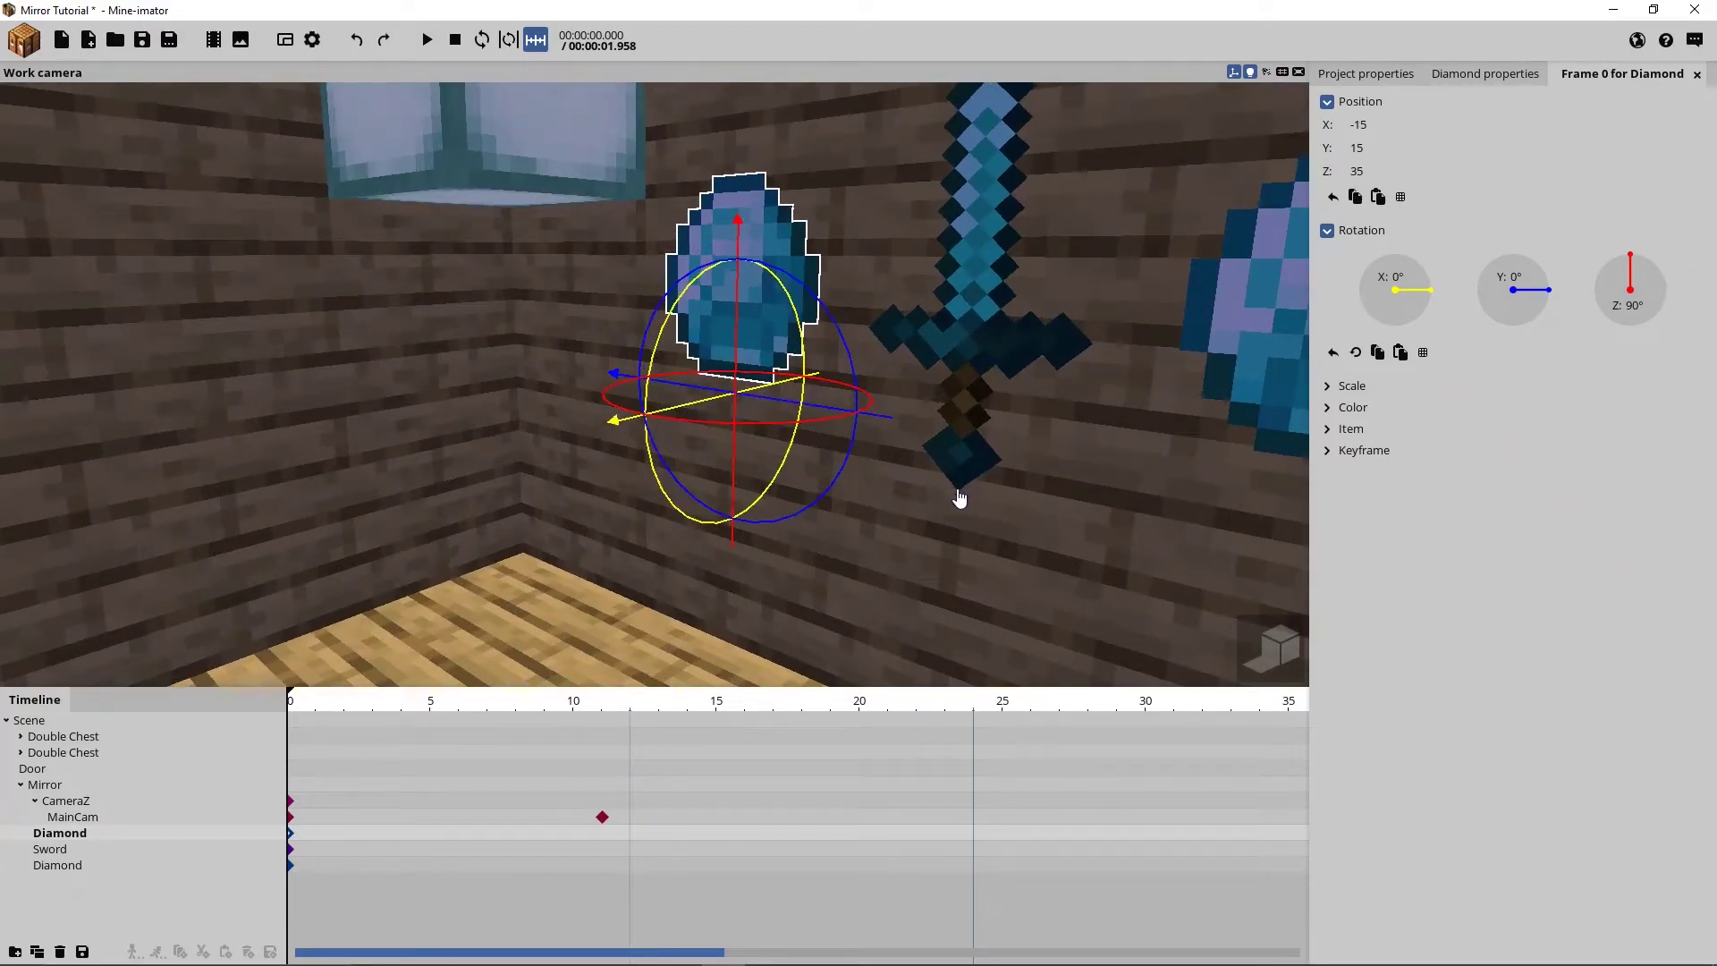
{"action": "right_click_drag", "start_coordinate": [958, 495], "coordinate": [964, 498]}
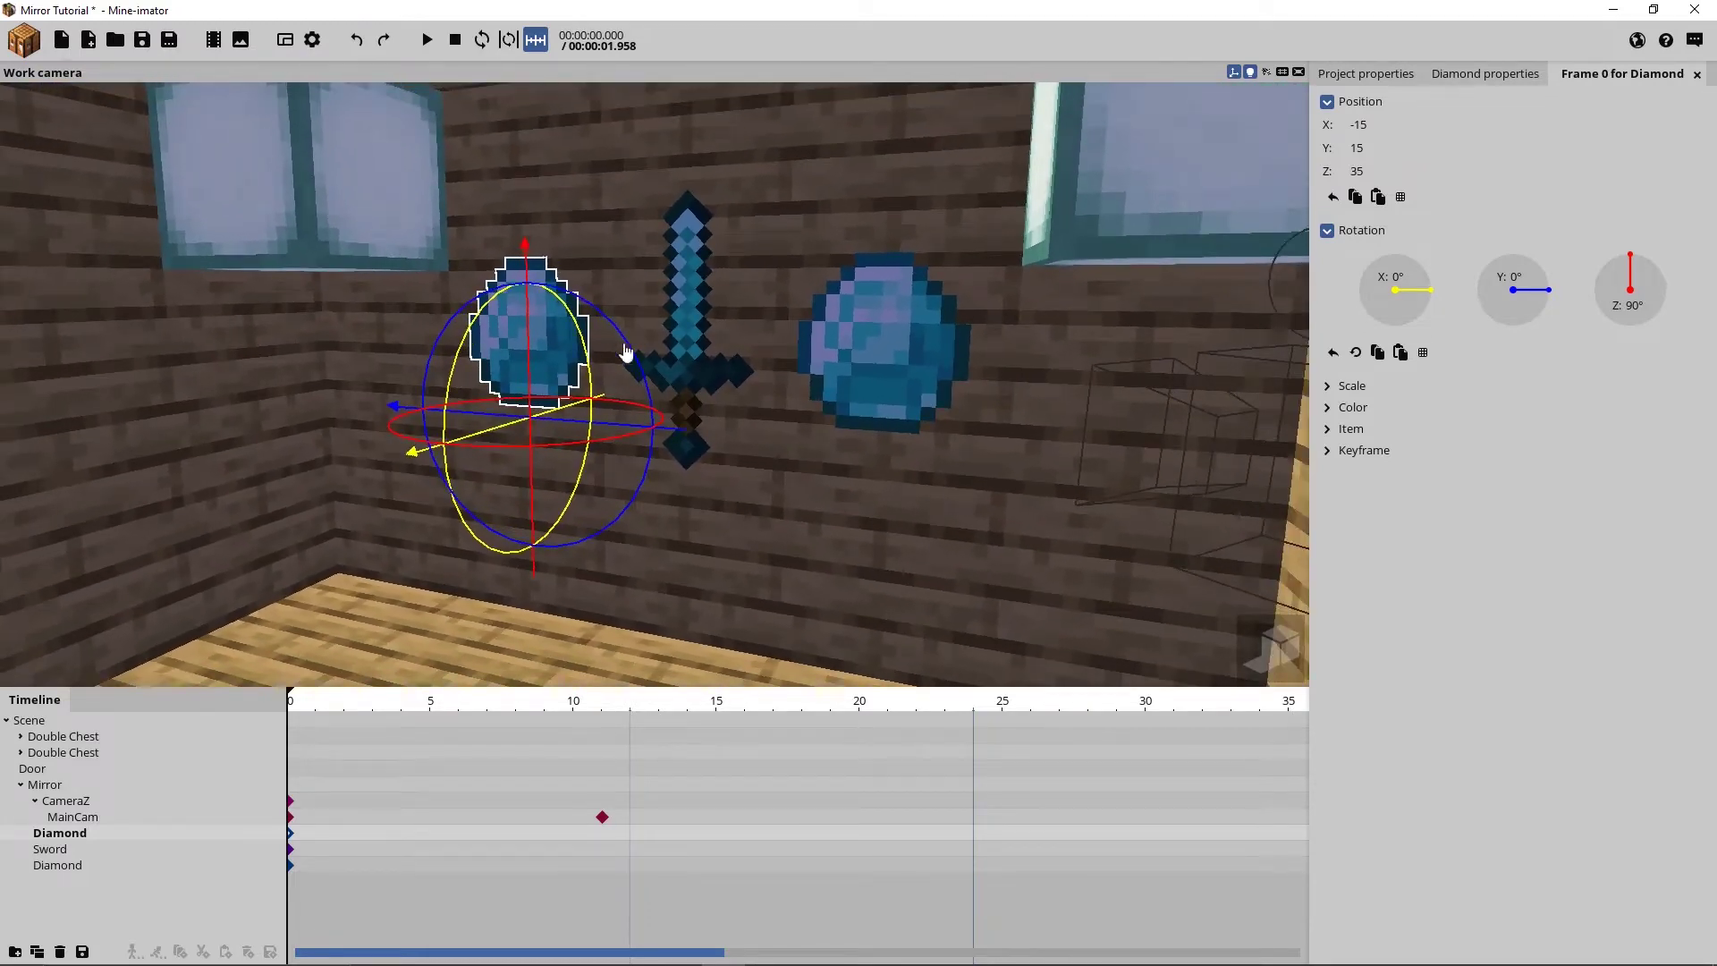
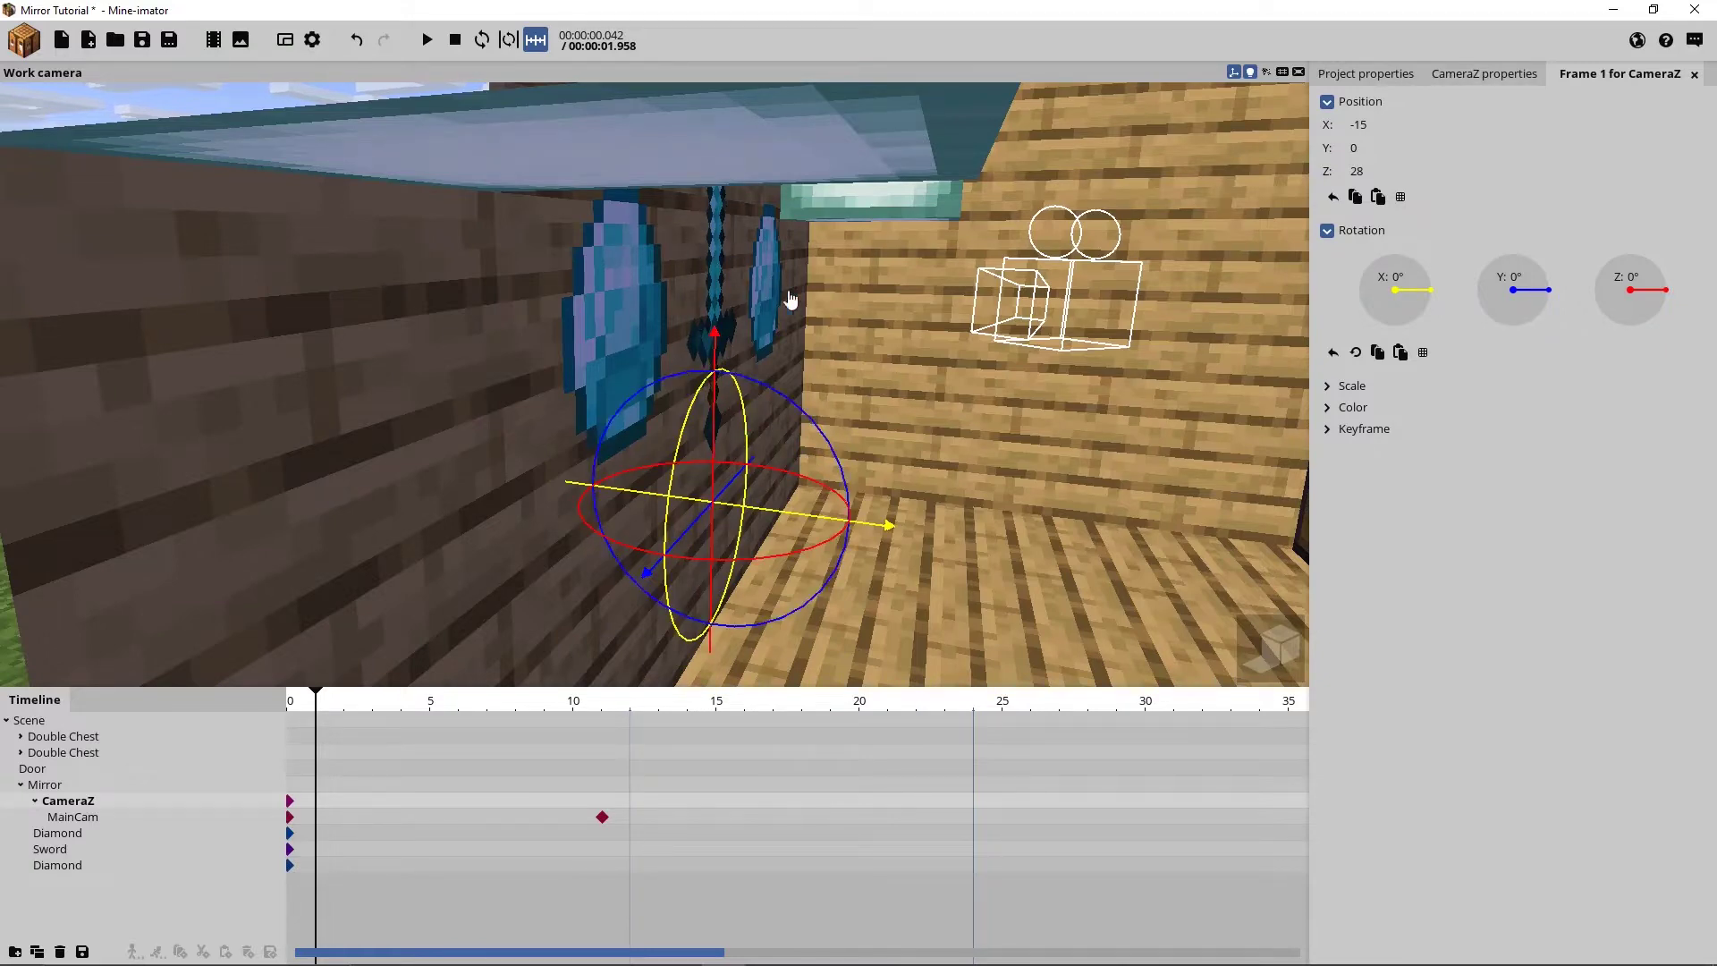
Return the timeline to frame 0 and duplicate the CameraZ folder together with its MainCam
{"action": "right_click_drag", "start_coordinate": [791, 301], "coordinate": [671, 337]}
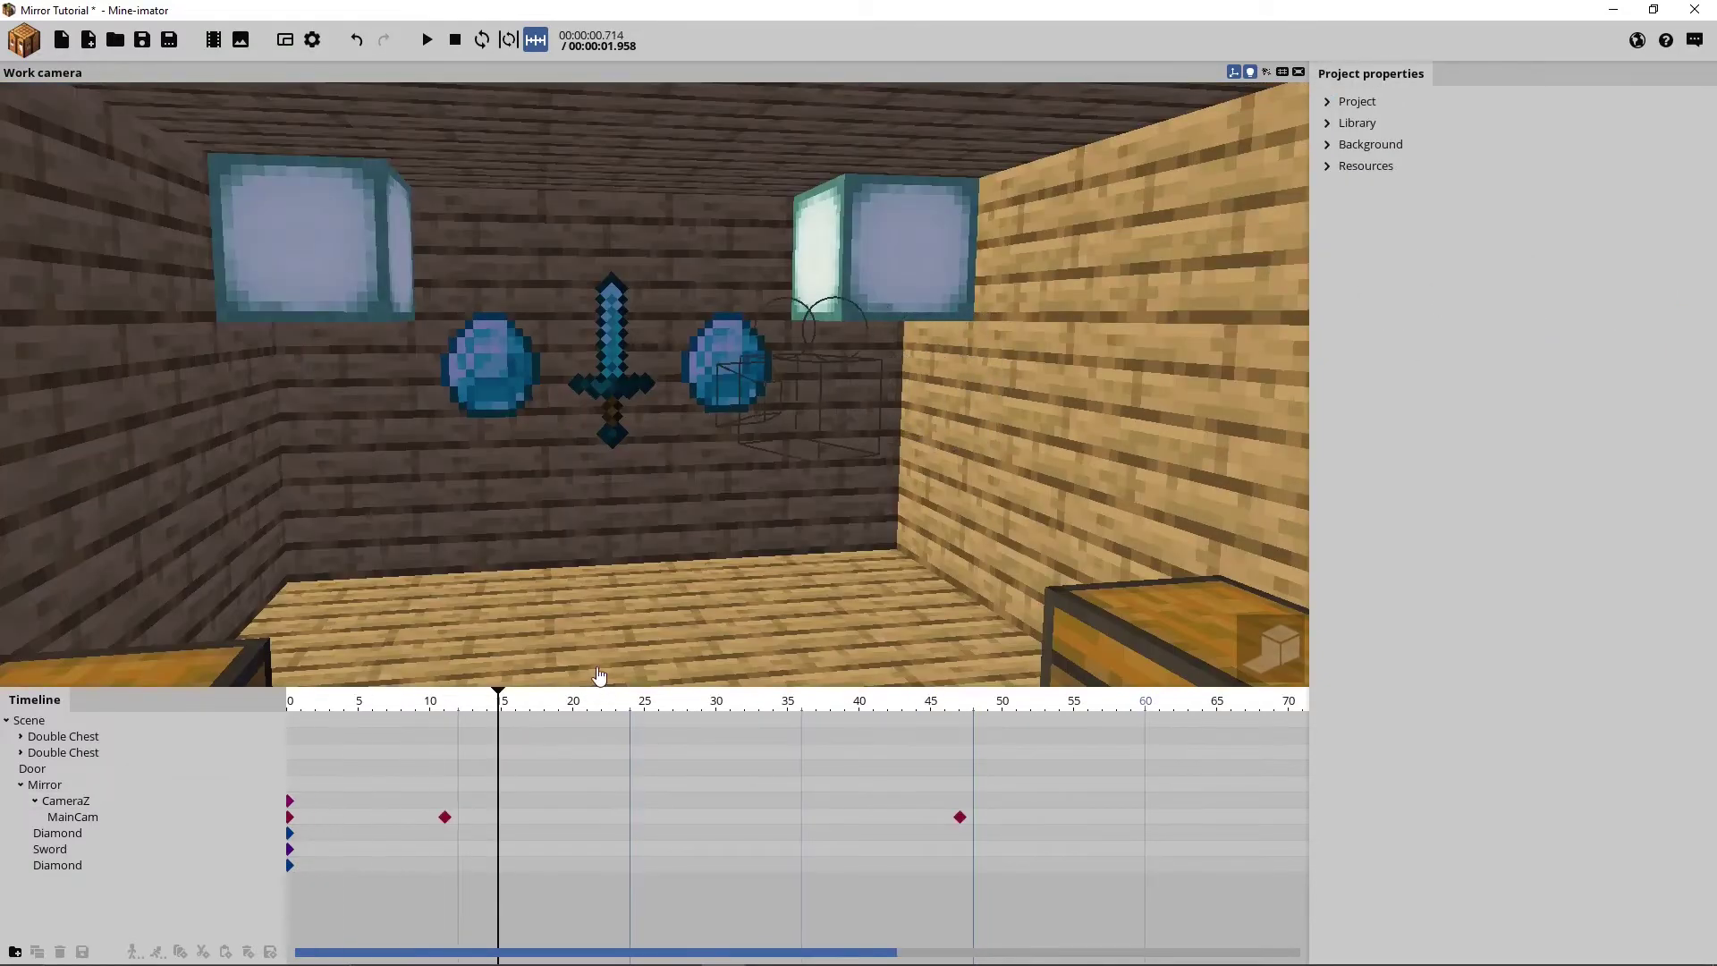
{"action": "left_click_drag", "start_coordinate": [599, 698], "coordinate": [238, 697]}
{"action": "right_click_drag", "start_coordinate": [537, 543], "coordinate": [386, 632]}
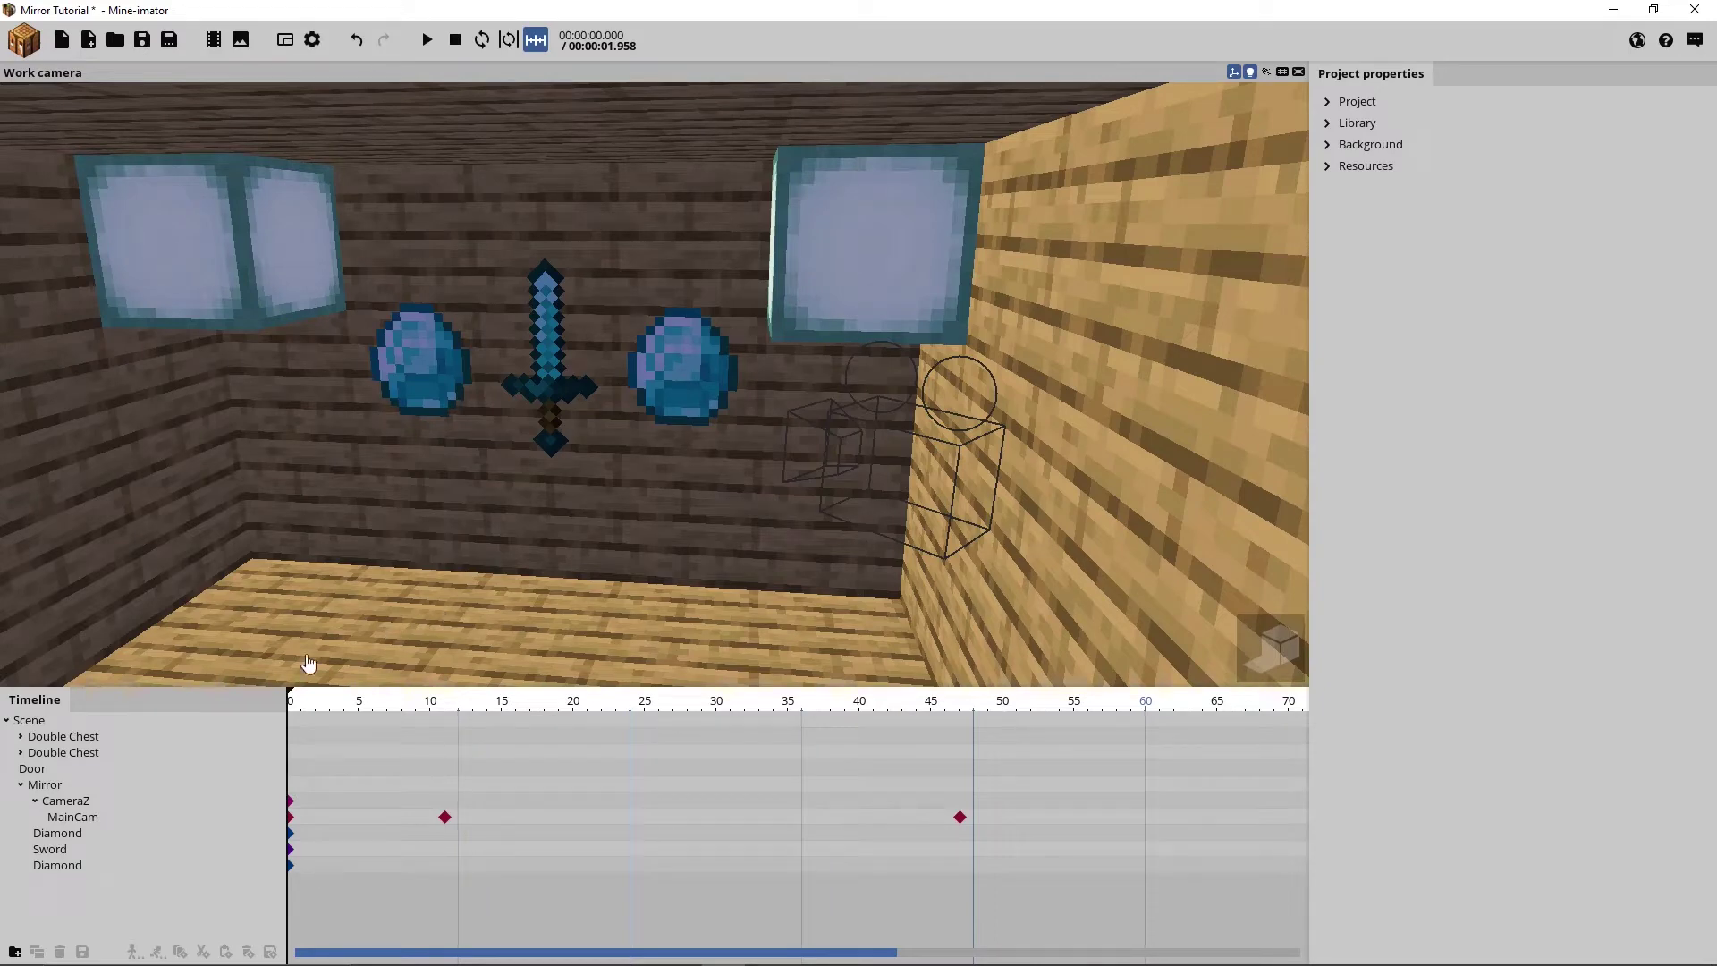
{"action": "left_click", "coordinate": [70, 802]}
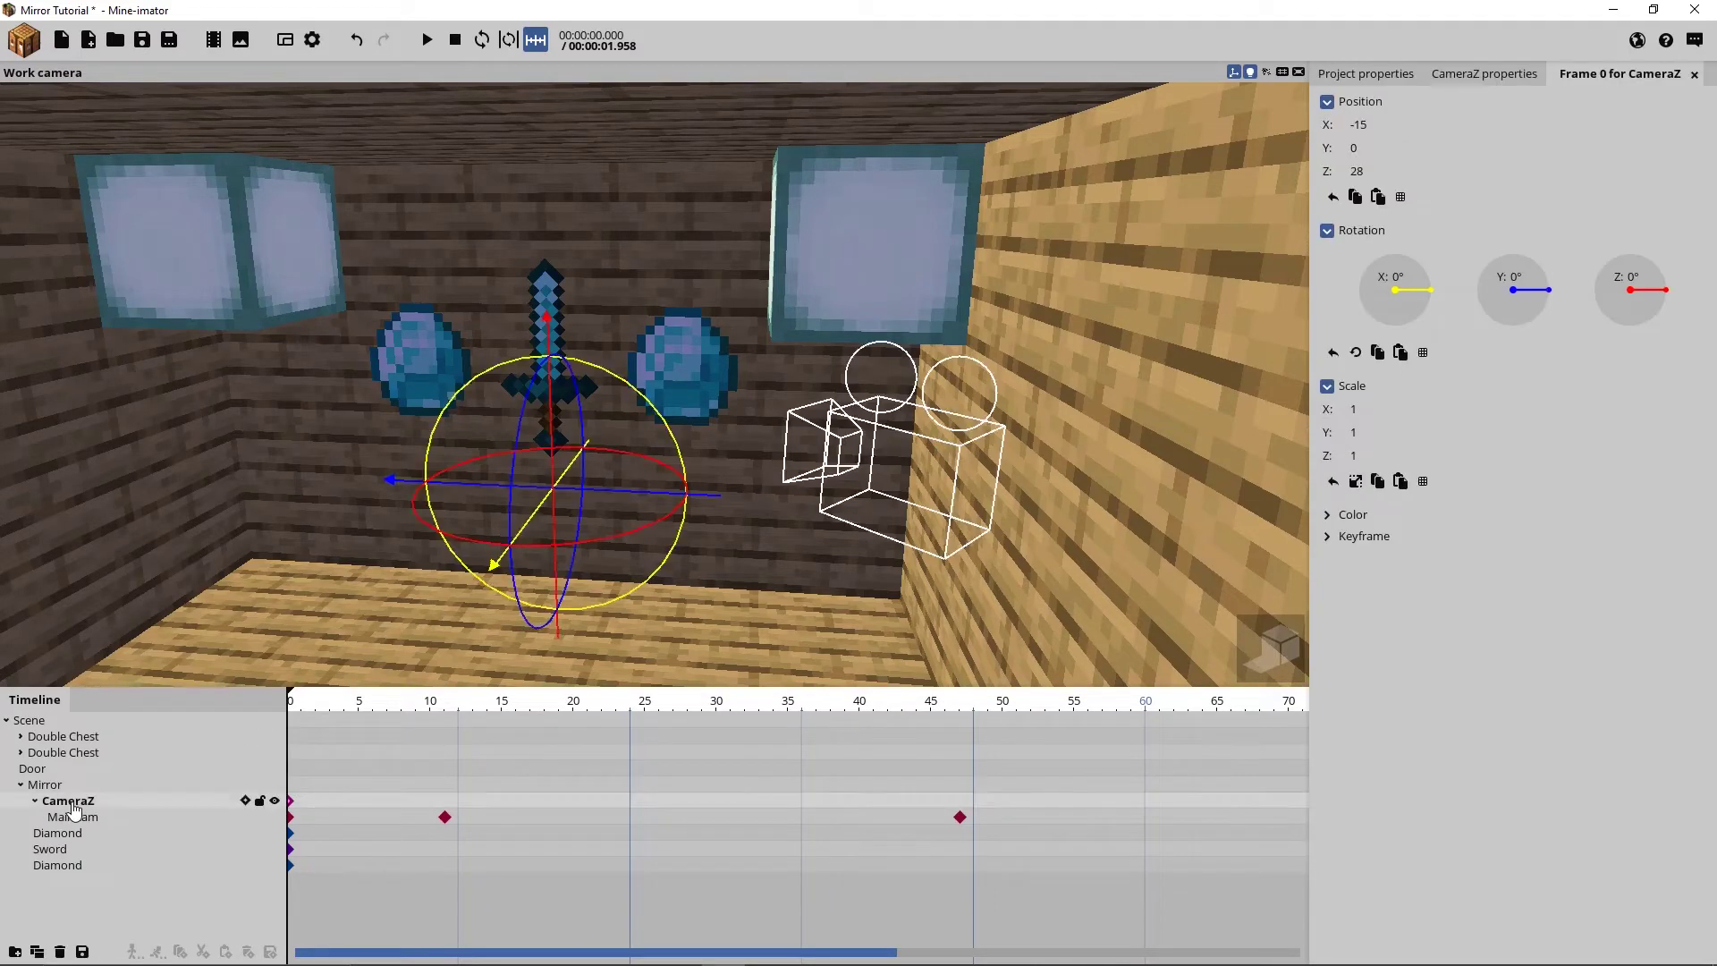
{"action": "key", "text": "ctrl+d"}
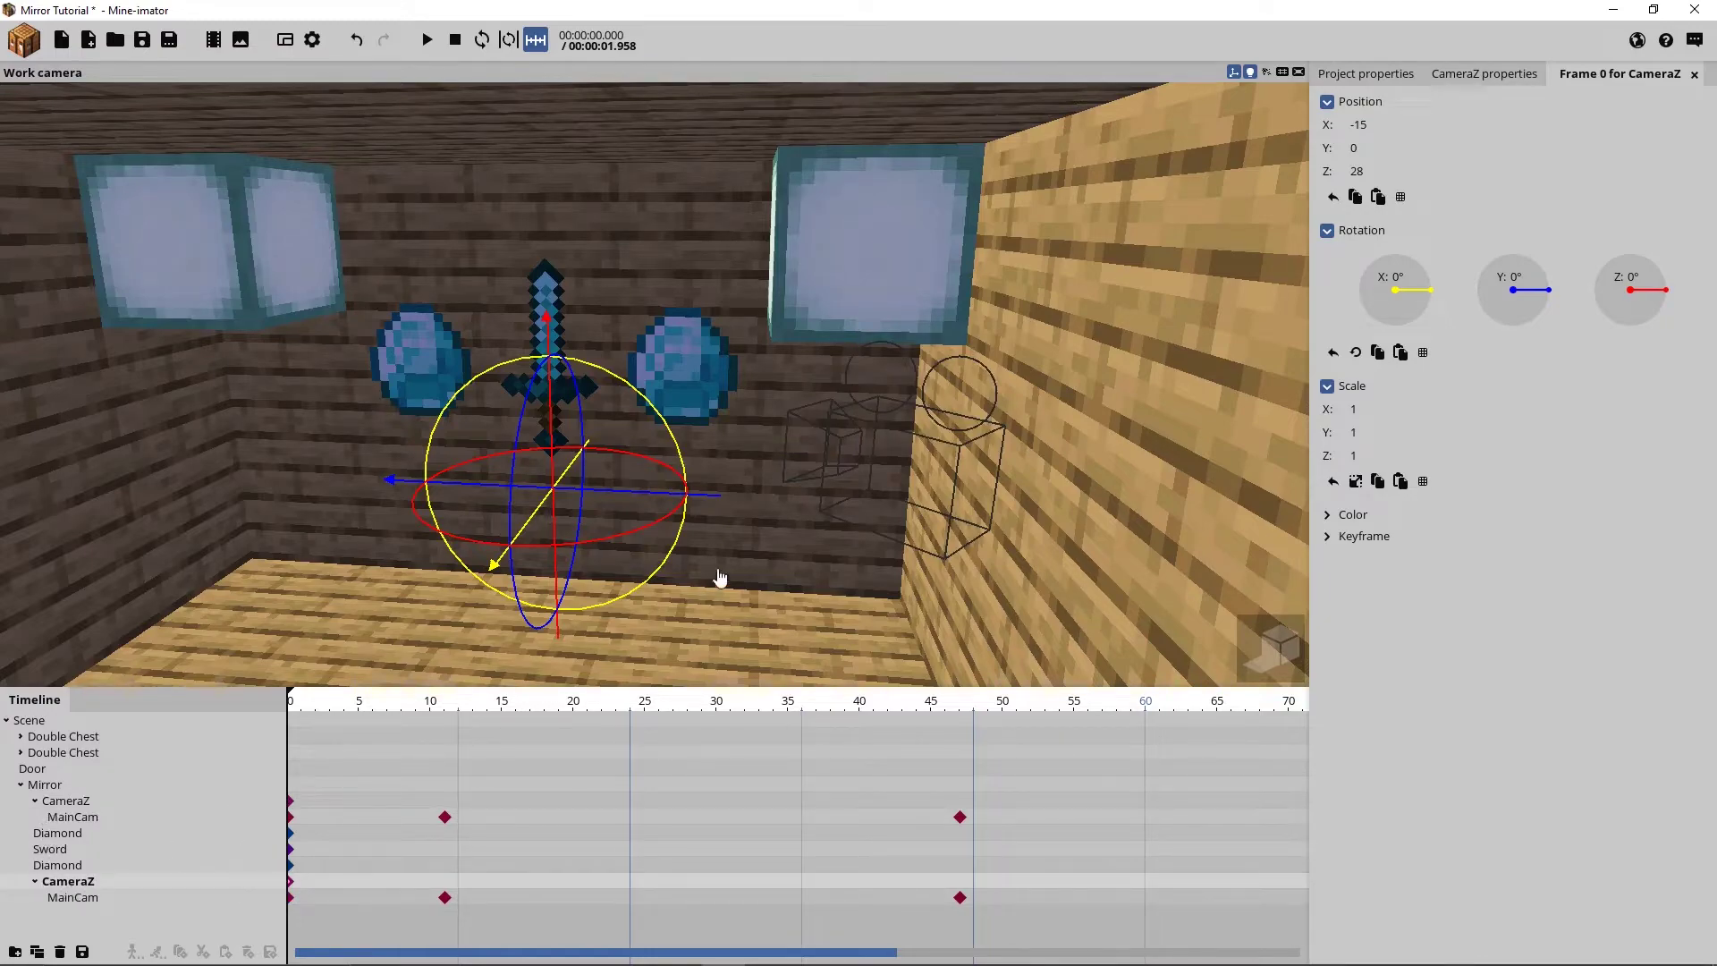
Set the duplicated CameraZ folder's X scale to -1 to mirror its camera
{"action": "left_click_drag", "start_coordinate": [720, 579], "coordinate": [875, 595]}
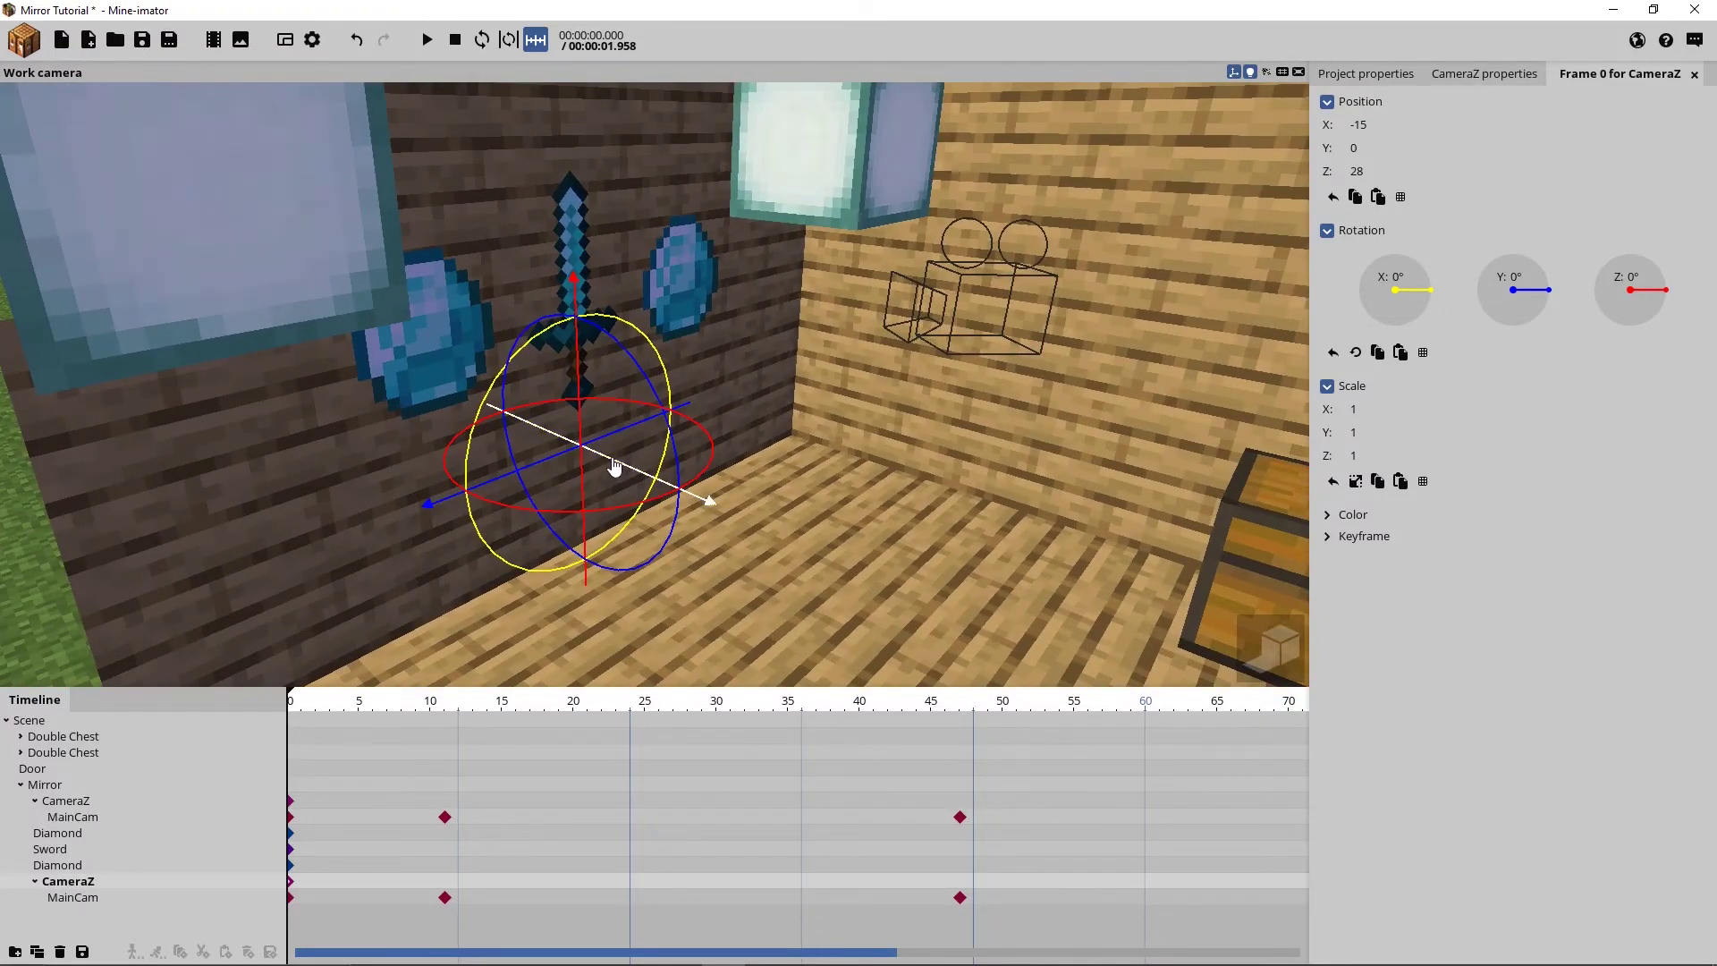
{"action": "mouse_move", "coordinate": [615, 466]}
{"action": "left_mouse_down"}
{"action": "mouse_move", "coordinate": [689, 494]}
{"action": "mouse_move", "coordinate": [607, 477]}
{"action": "left_mouse_up"}
{"action": "key", "text": "Left"}
{"action": "type", "text": "-"}
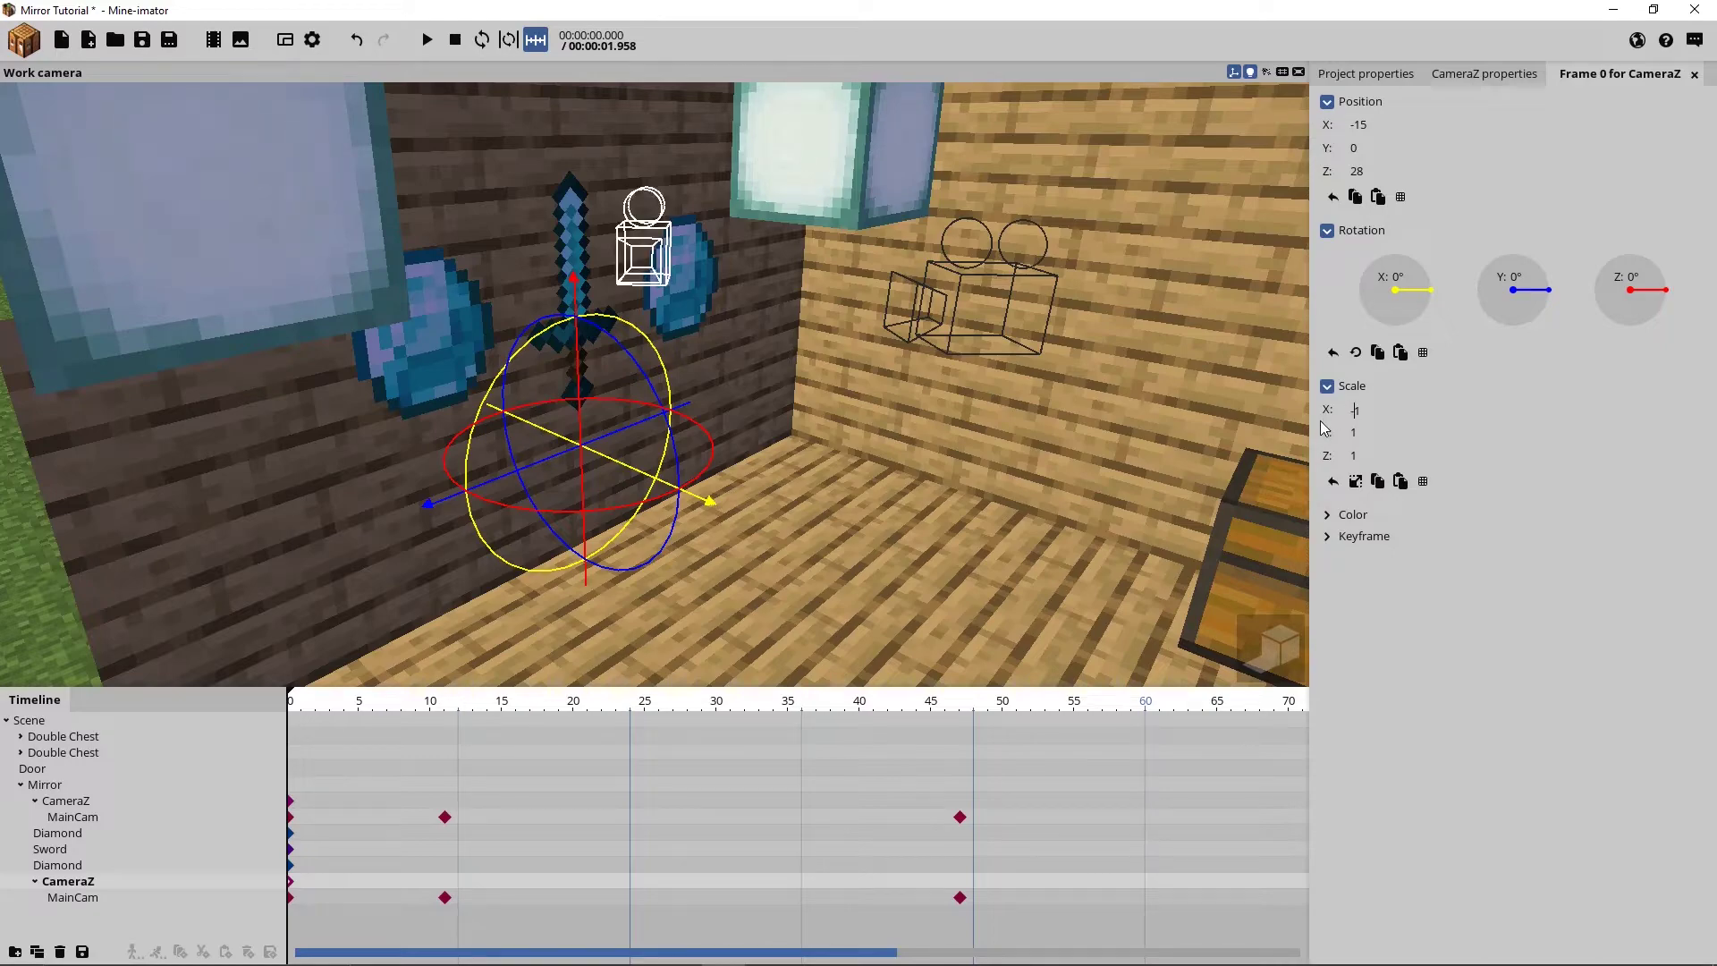
Scrub the timeline to frame 8 to compare the mirrored camera's movement with the original's
{"action": "left_click_drag", "start_coordinate": [1078, 436], "coordinate": [474, 429]}
{"action": "left_click_drag", "start_coordinate": [919, 458], "coordinate": [918, 499]}
{"action": "left_click_drag", "start_coordinate": [295, 699], "coordinate": [402, 699]}
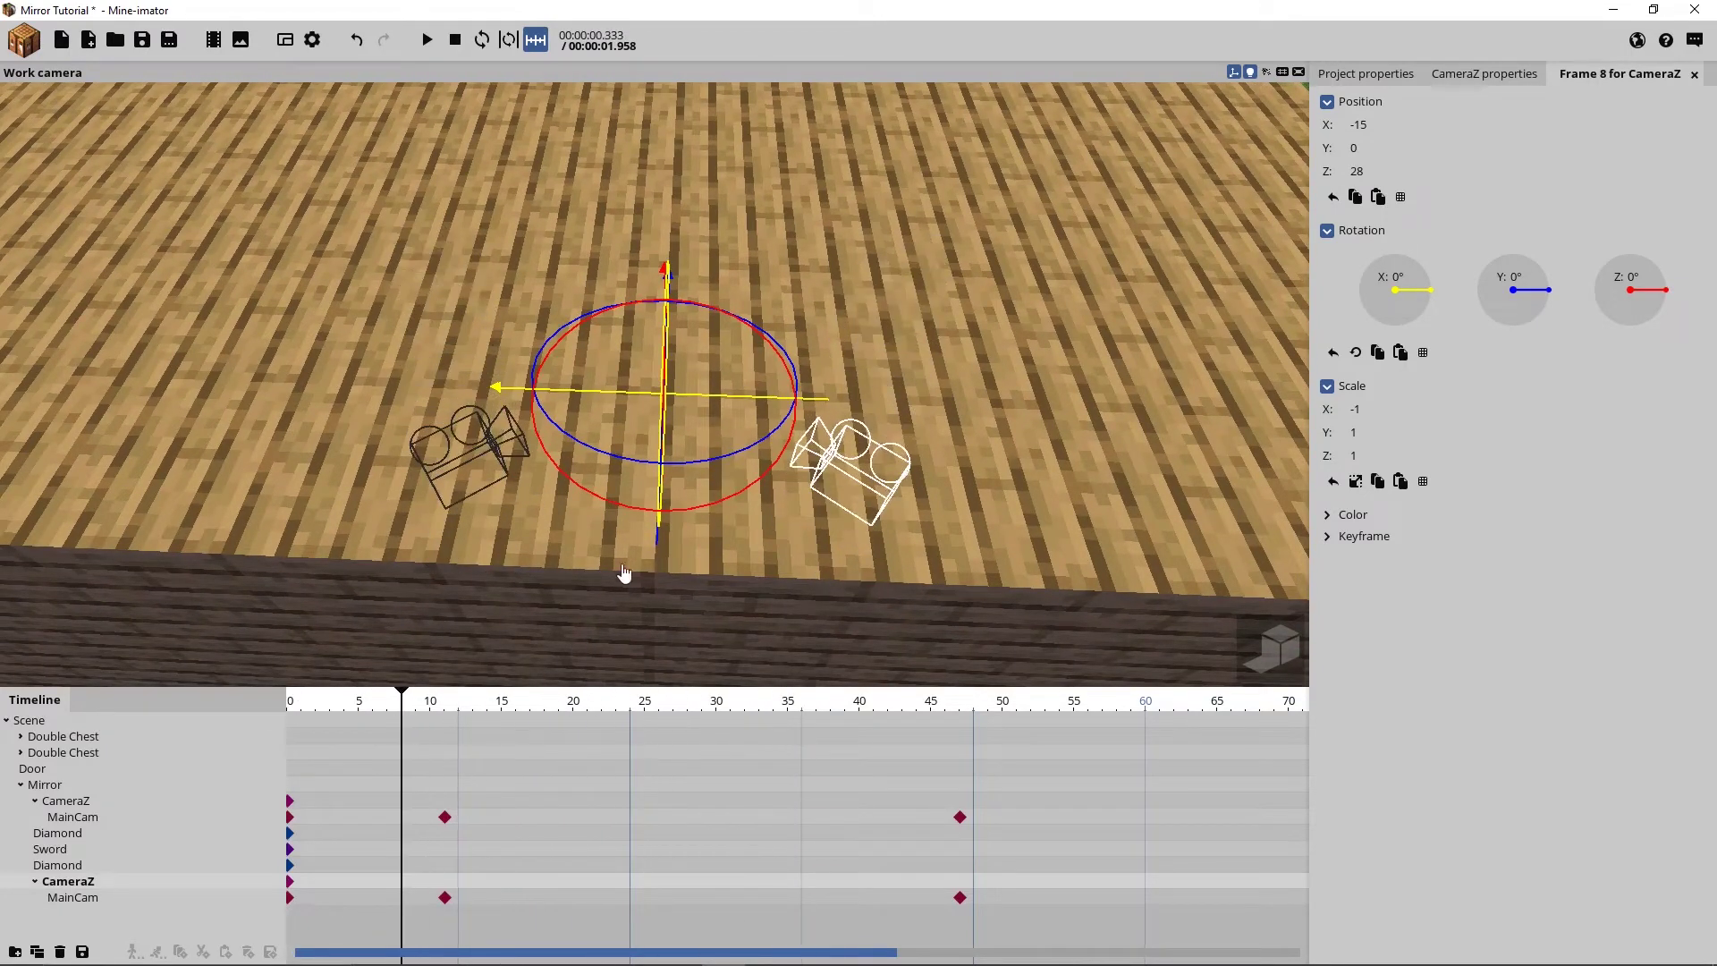
Open the program settings to check the option for allowing unlimited values, and close them
{"action": "left_click", "coordinate": [312, 40]}
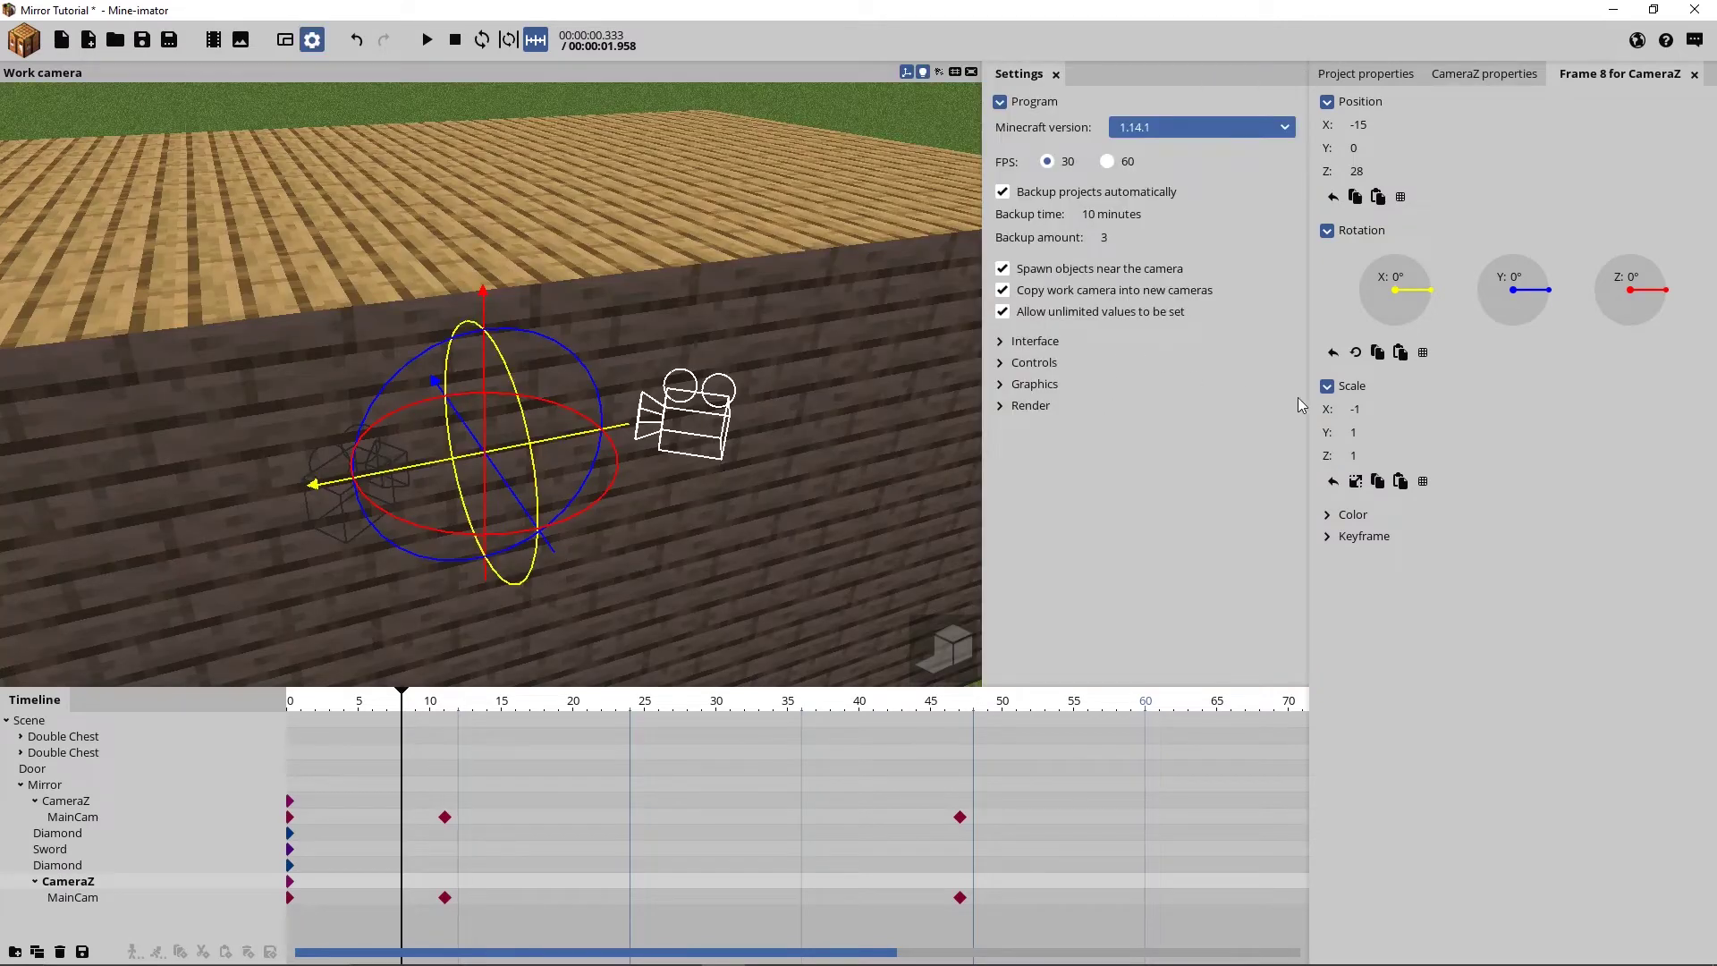
{"action": "left_click_drag", "start_coordinate": [1358, 410], "coordinate": [1108, 367]}
{"action": "left_click", "coordinate": [1056, 75]}
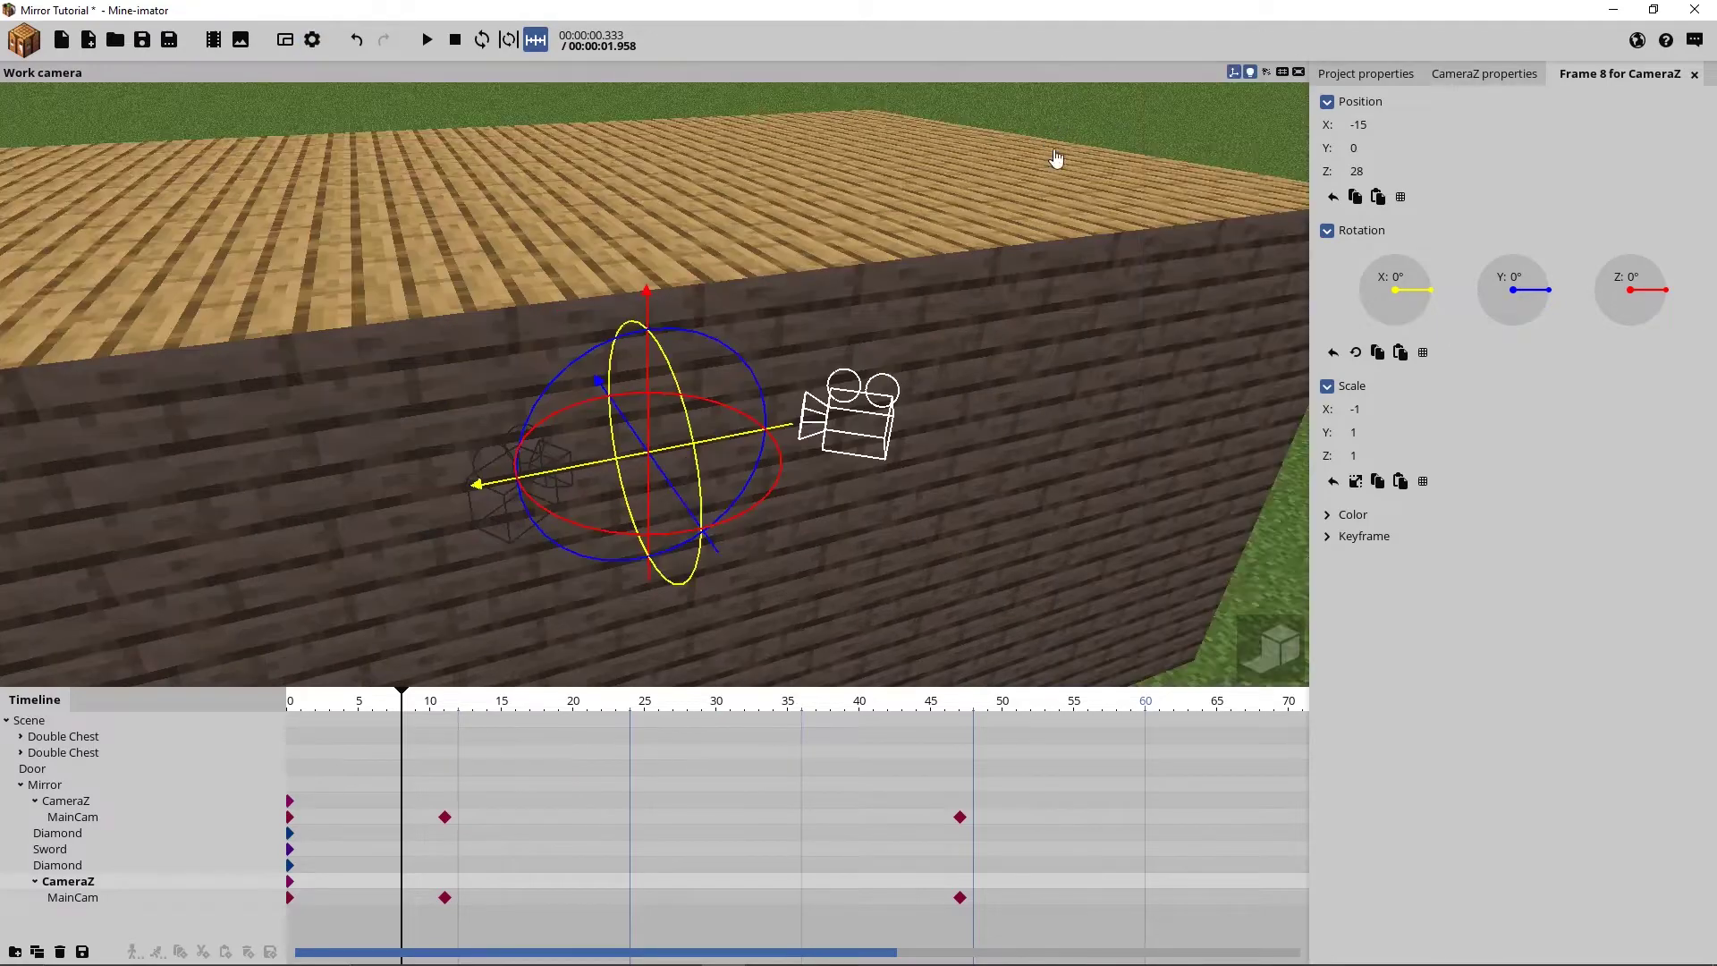
Deselect the duplicated CameraZ folder and return the timeline to frame 0
{"action": "right_click_drag", "start_coordinate": [1196, 420], "coordinate": [1102, 418]}
{"action": "left_click", "coordinate": [1194, 422]}
{"action": "right_click_drag", "start_coordinate": [749, 340], "coordinate": [718, 368]}
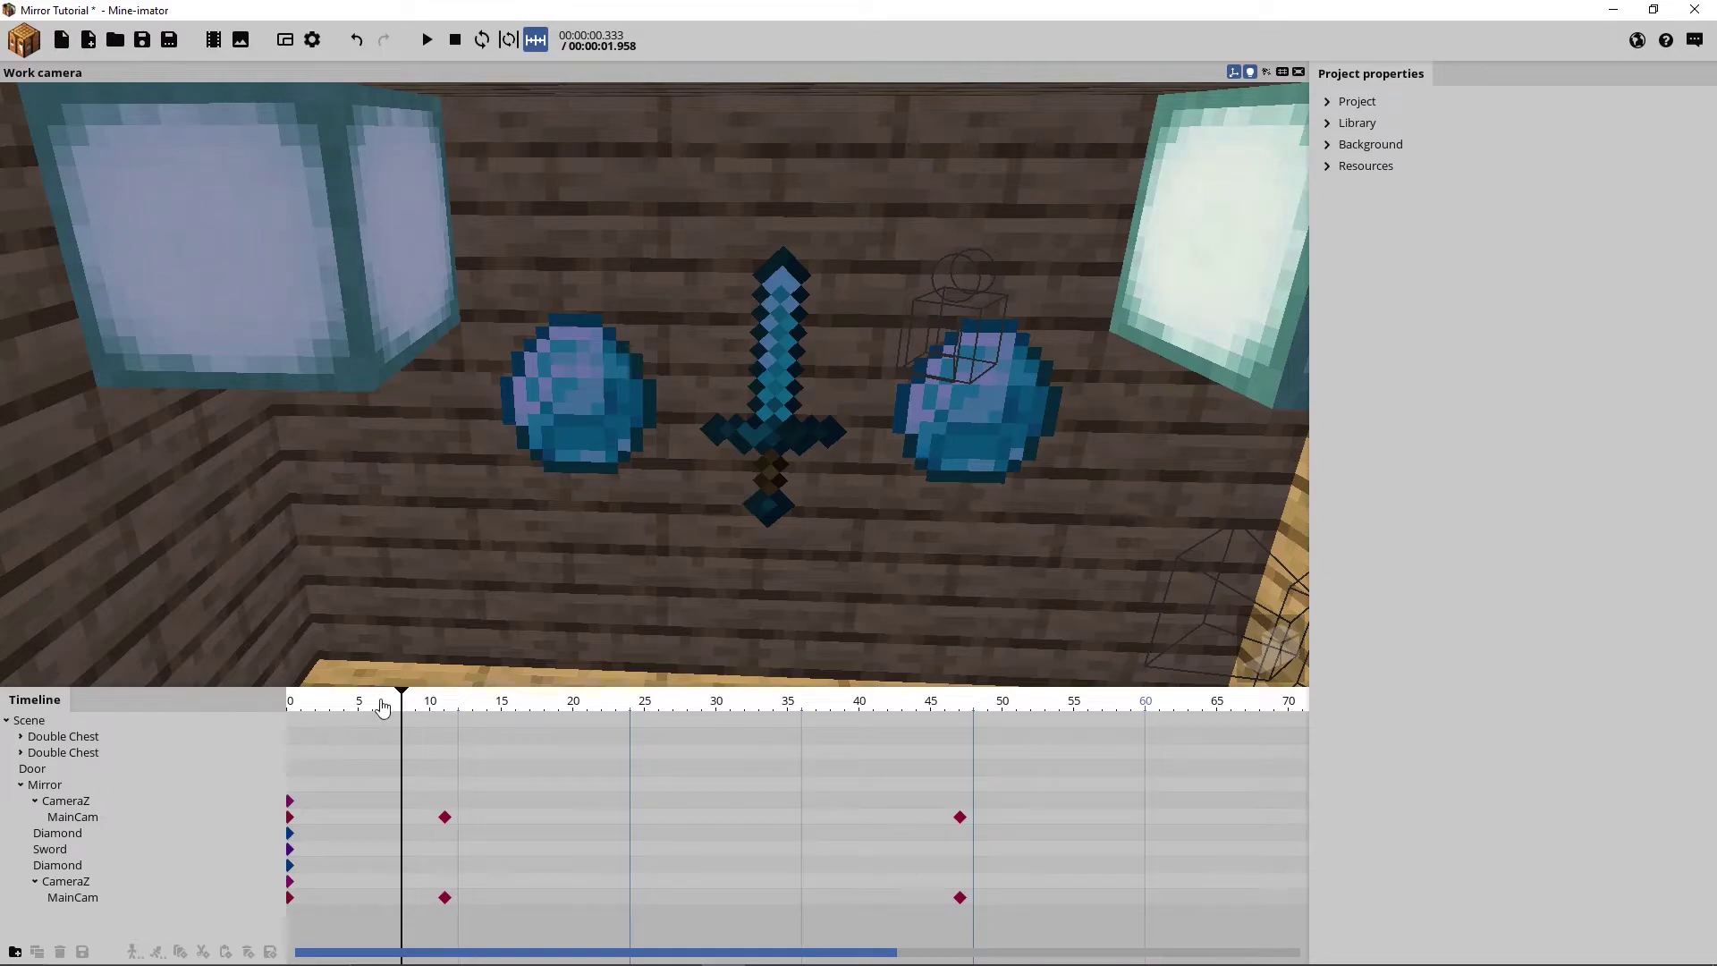
{"action": "left_click_drag", "start_coordinate": [383, 708], "coordinate": [236, 711]}
Examine both cameras, the diamonds and the sword from behind the mirror wall
{"action": "right_click_drag", "start_coordinate": [1218, 382], "coordinate": [1222, 379]}
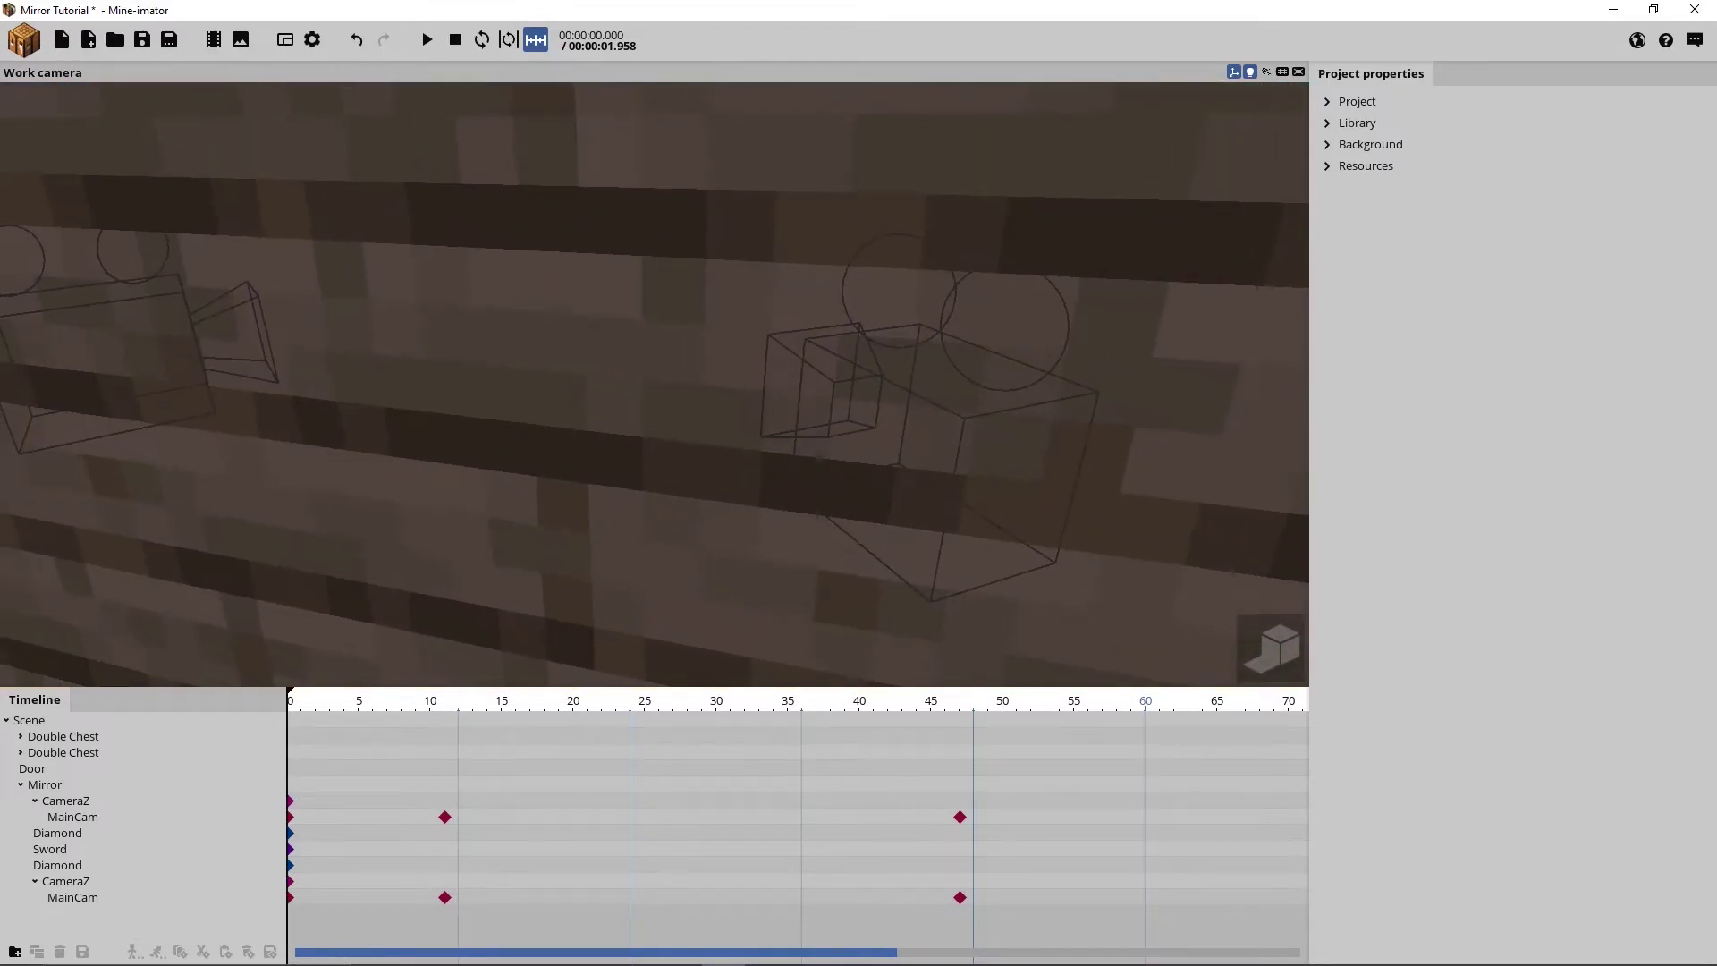
{"action": "key", "text": "w"}
{"action": "right_click_drag", "start_coordinate": [1093, 387], "coordinate": [1079, 402]}
{"action": "key", "text": "w"}
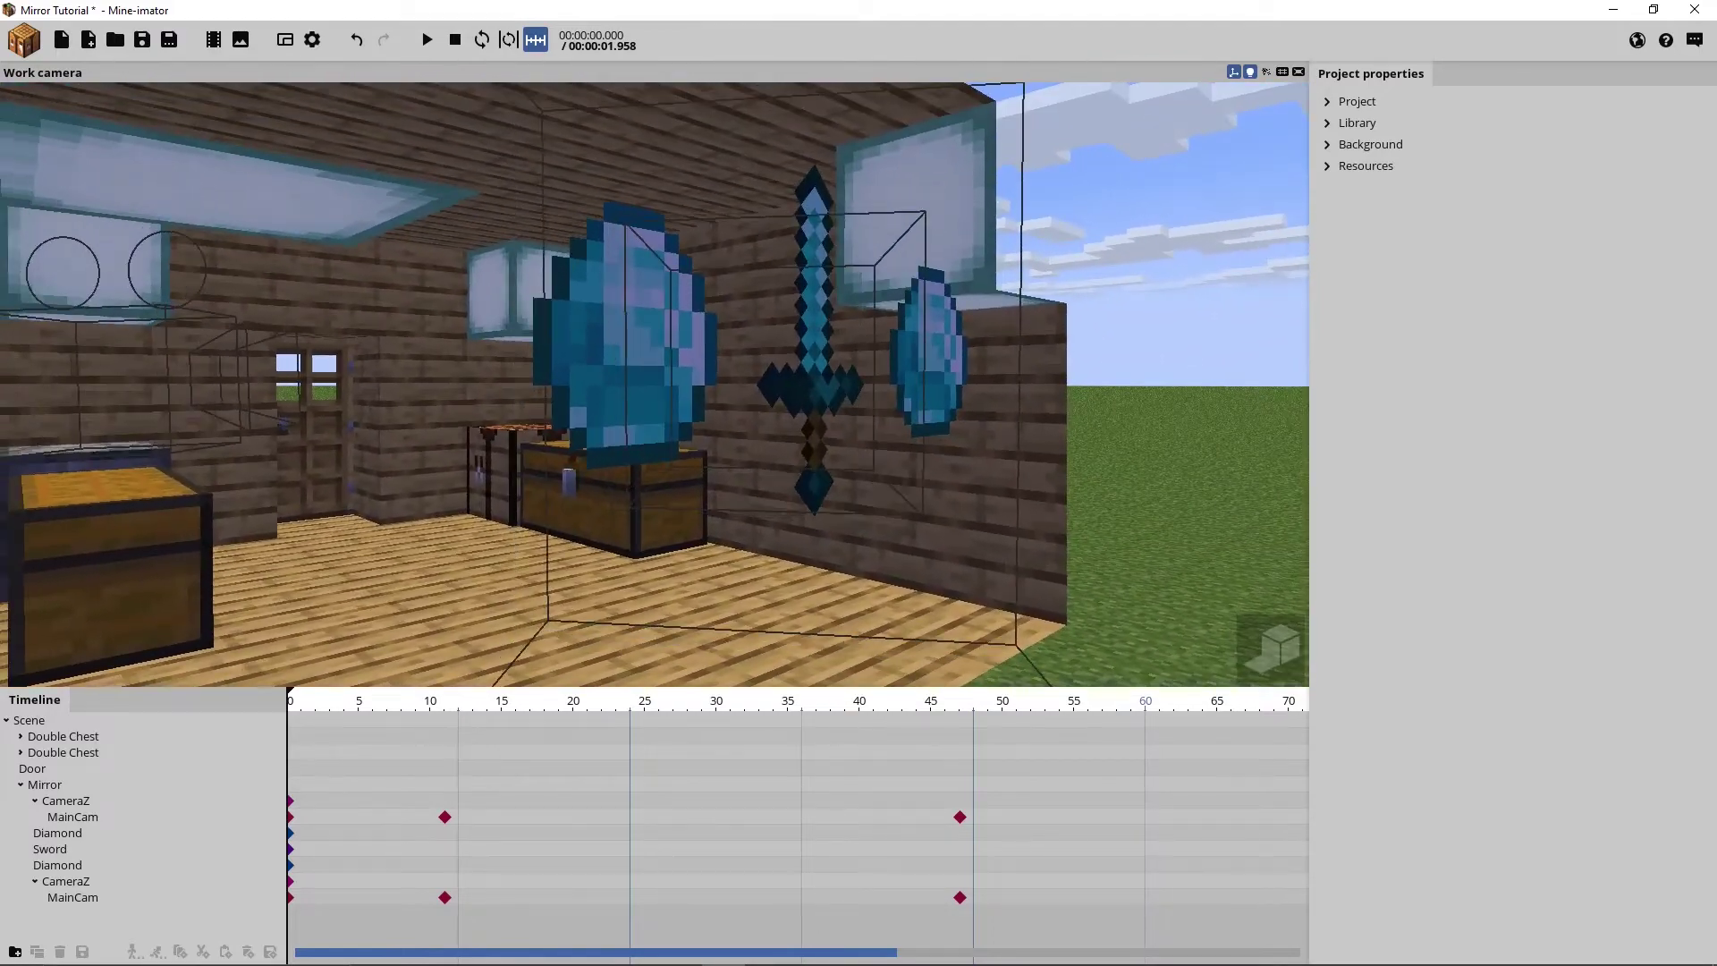
{"action": "right_click_drag", "start_coordinate": [788, 441], "coordinate": [789, 442]}
{"action": "key", "text": "e"}
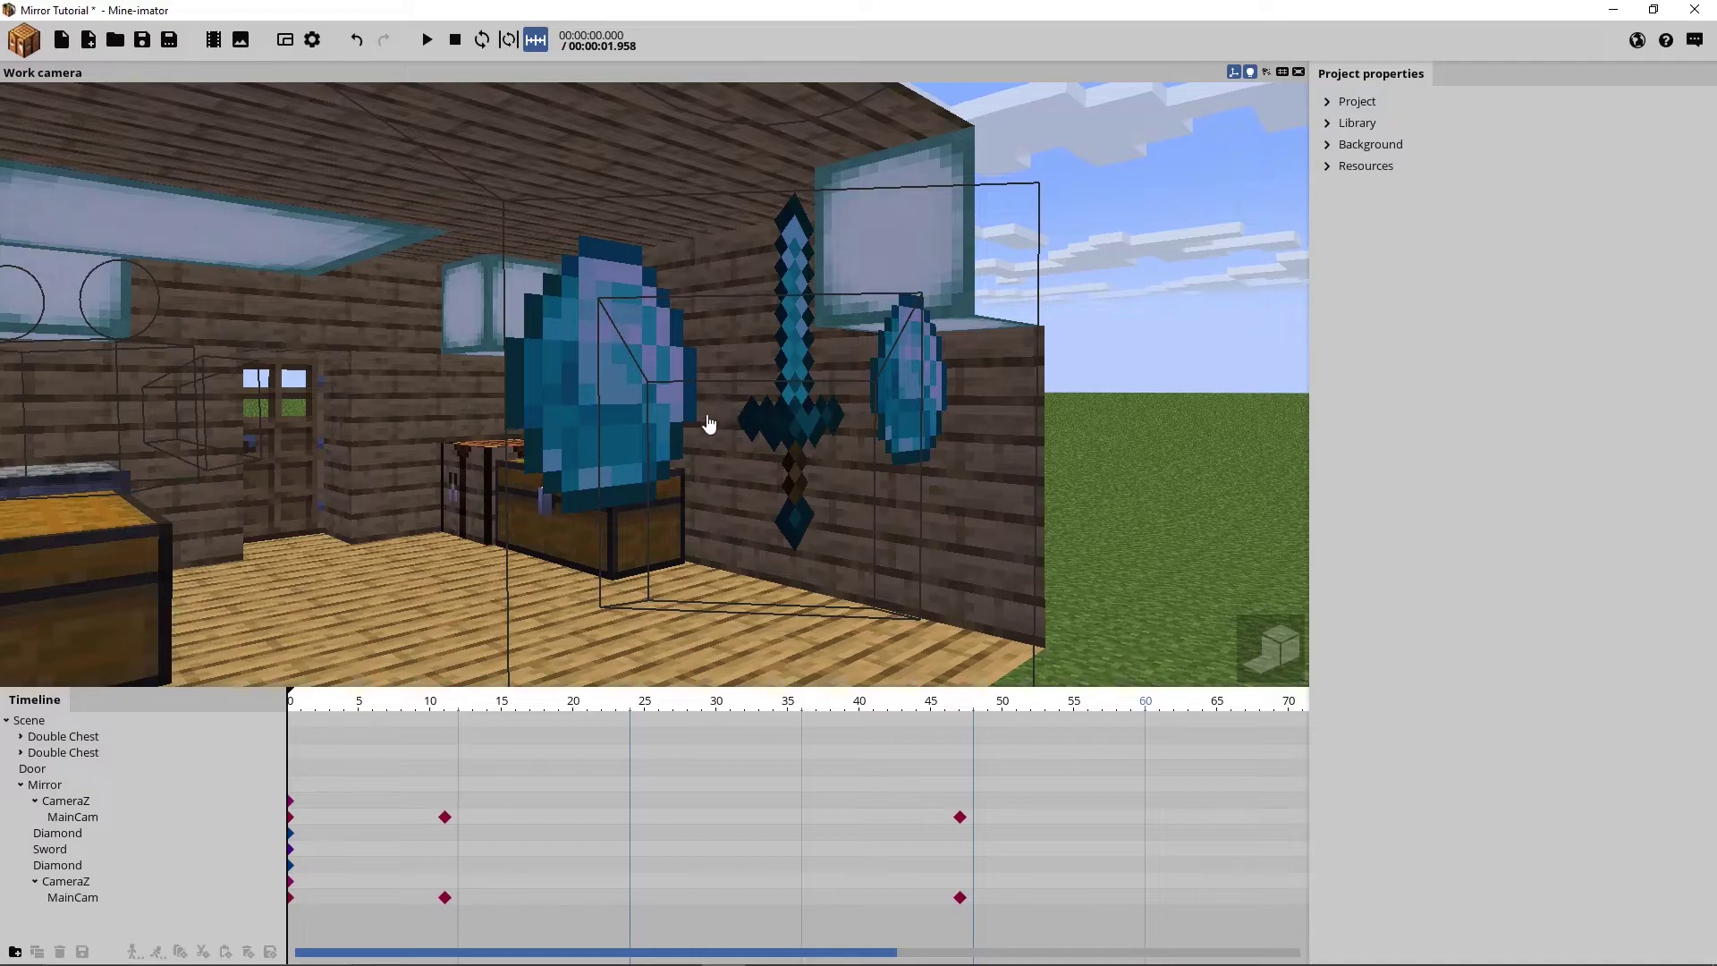
Delete the duplicated CameraZ folder together with its camera
{"action": "double_click", "coordinate": [75, 891]}
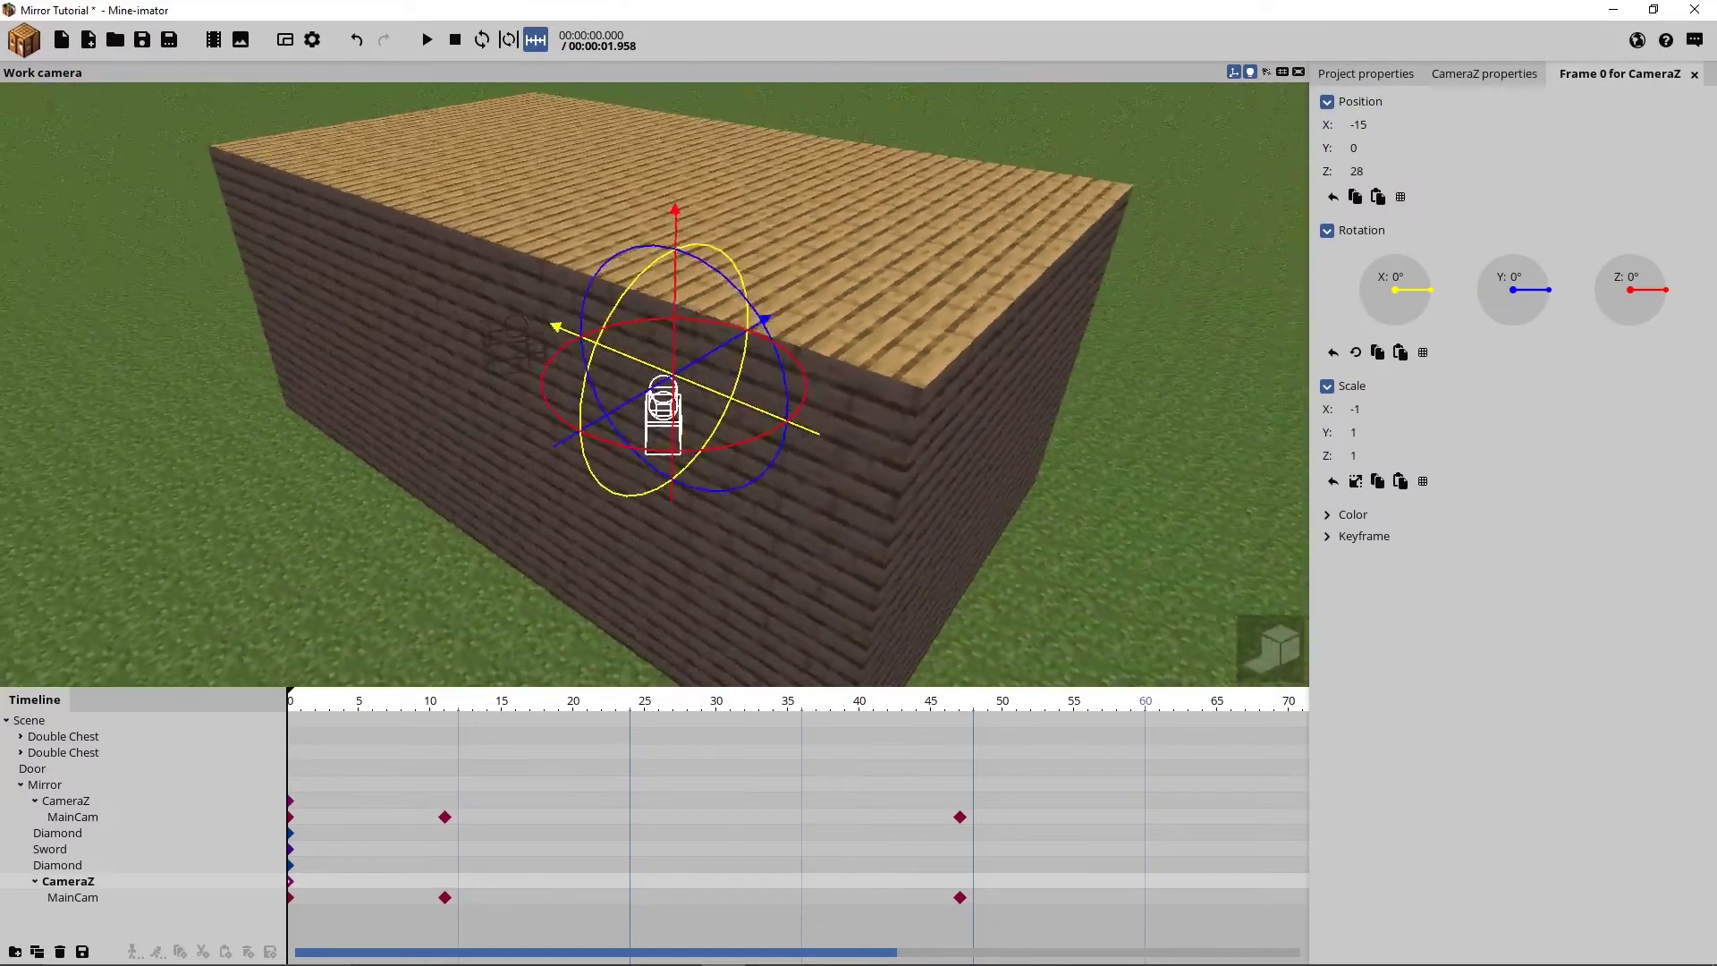
{"action": "left_click_drag", "start_coordinate": [537, 428], "coordinate": [573, 427]}
{"action": "scroll", "coordinate": [536, 427], "scroll_direction": "down", "scroll_amount": 1}
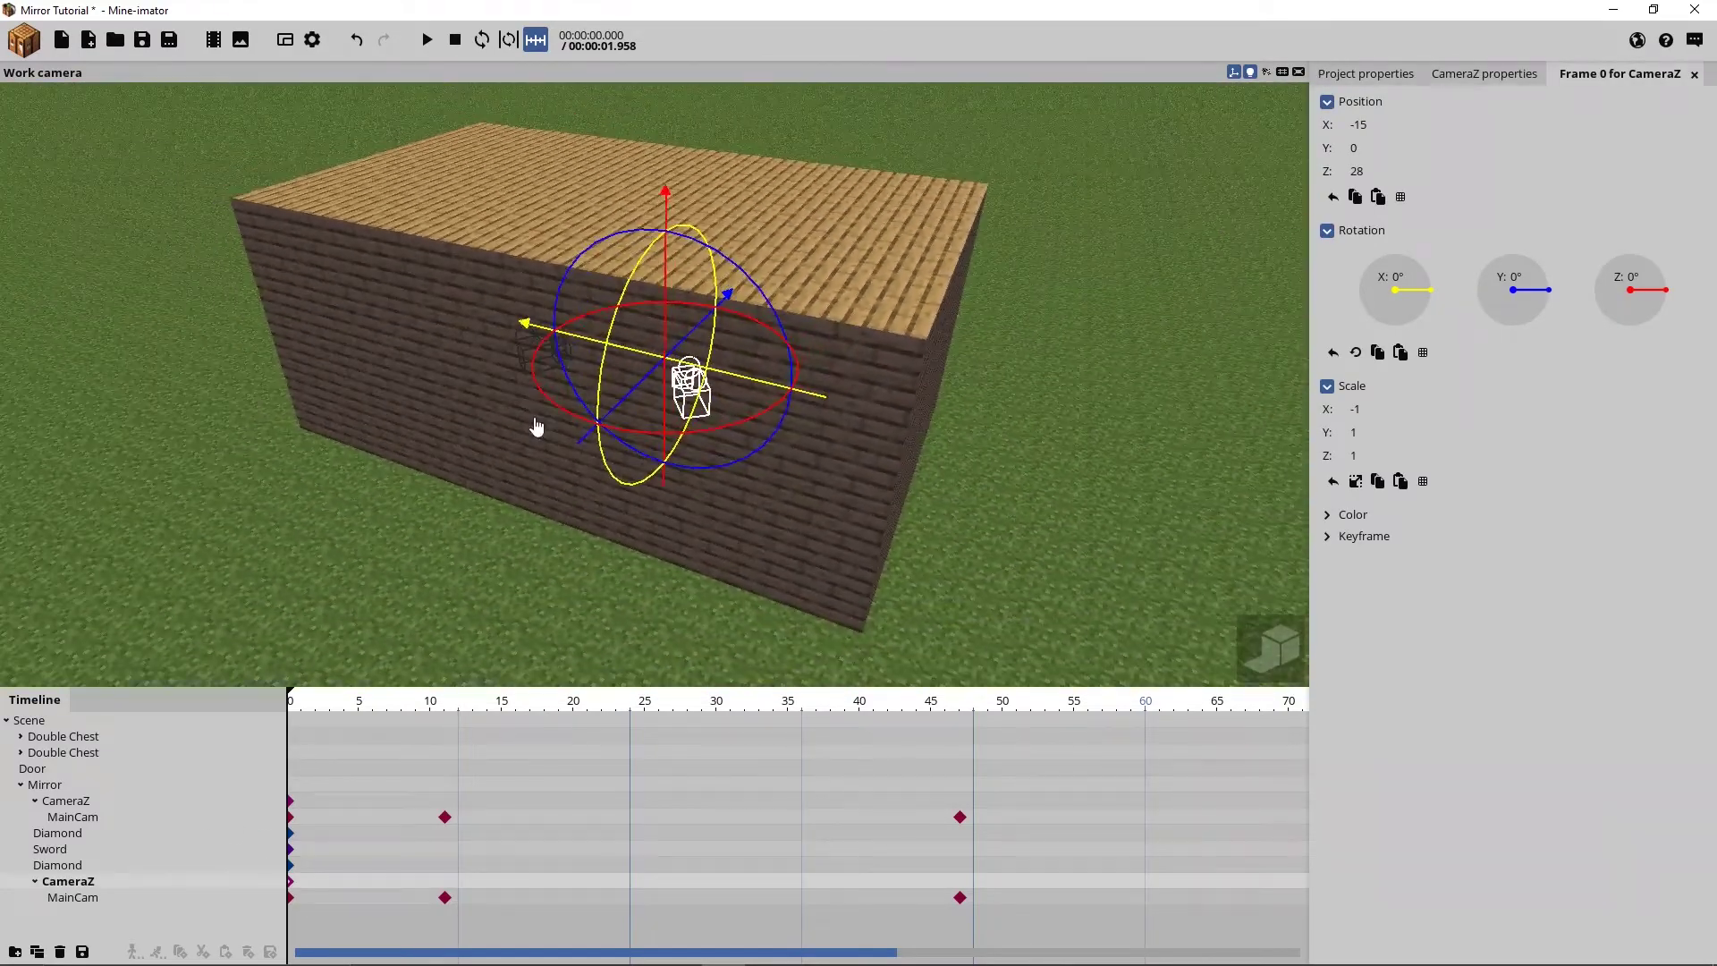
{"action": "key", "text": "Delete"}
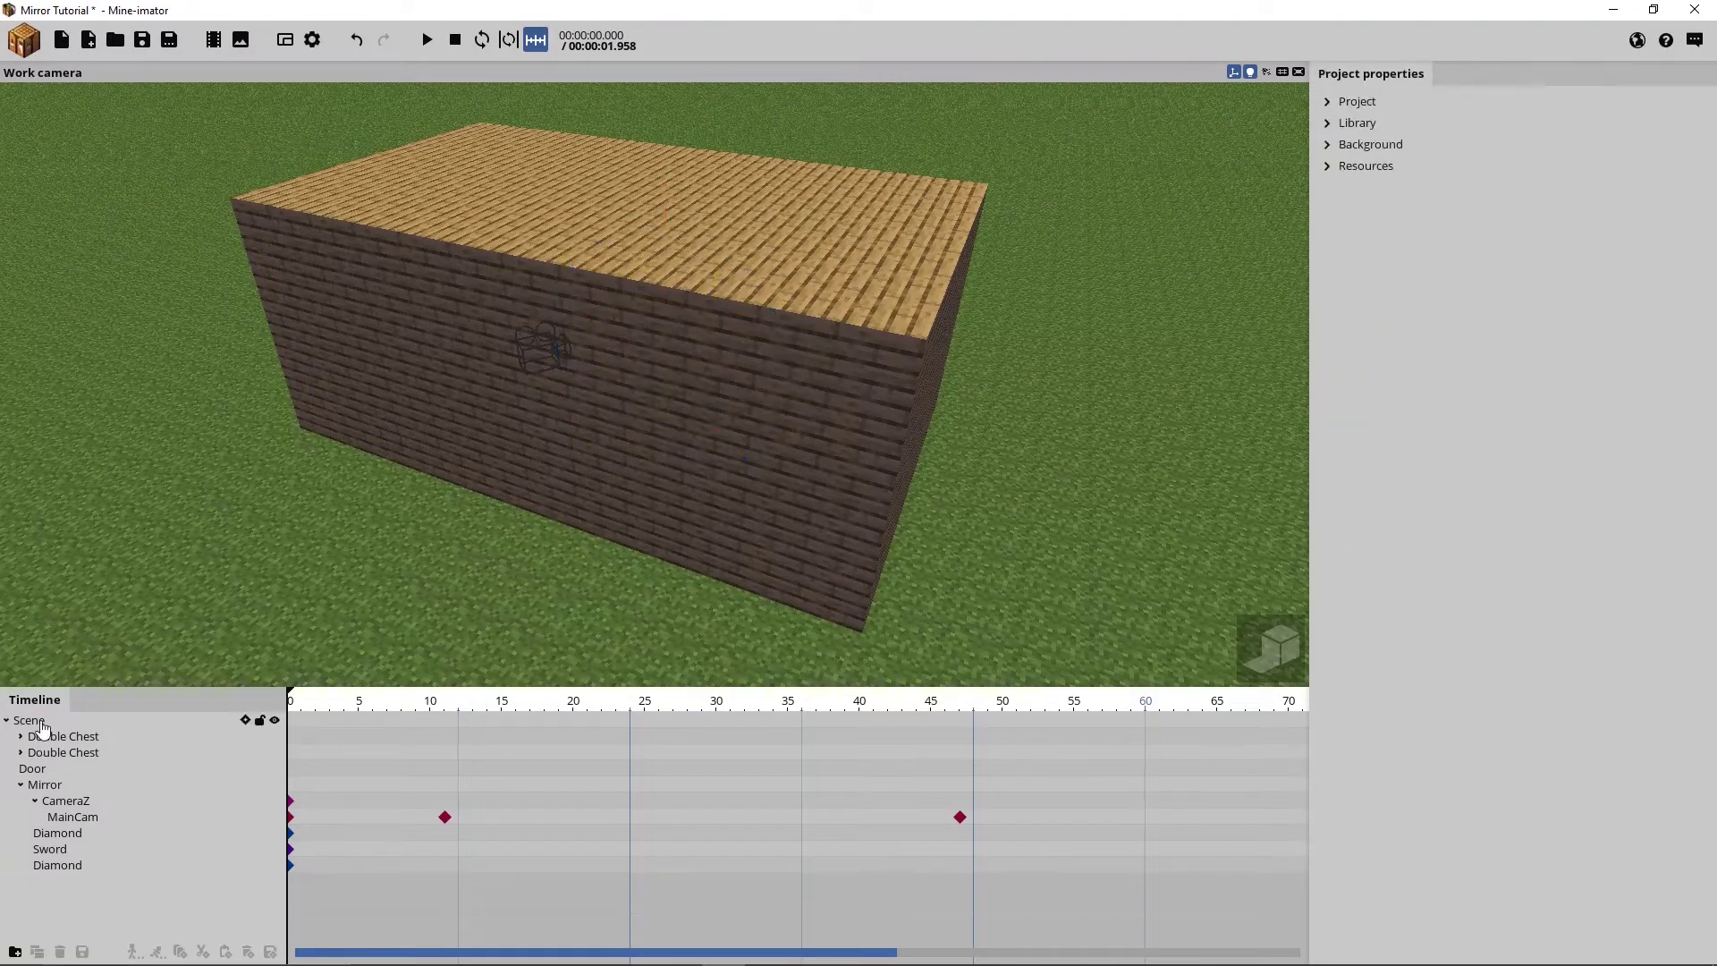
Duplicate the whole Scene and move the copy beside the original, to a Y position of about -180
{"action": "left_click", "coordinate": [573, 510]}
{"action": "left_click_drag", "start_coordinate": [447, 508], "coordinate": [437, 516]}
{"action": "scroll", "coordinate": [437, 517], "scroll_direction": "down", "scroll_amount": 1}
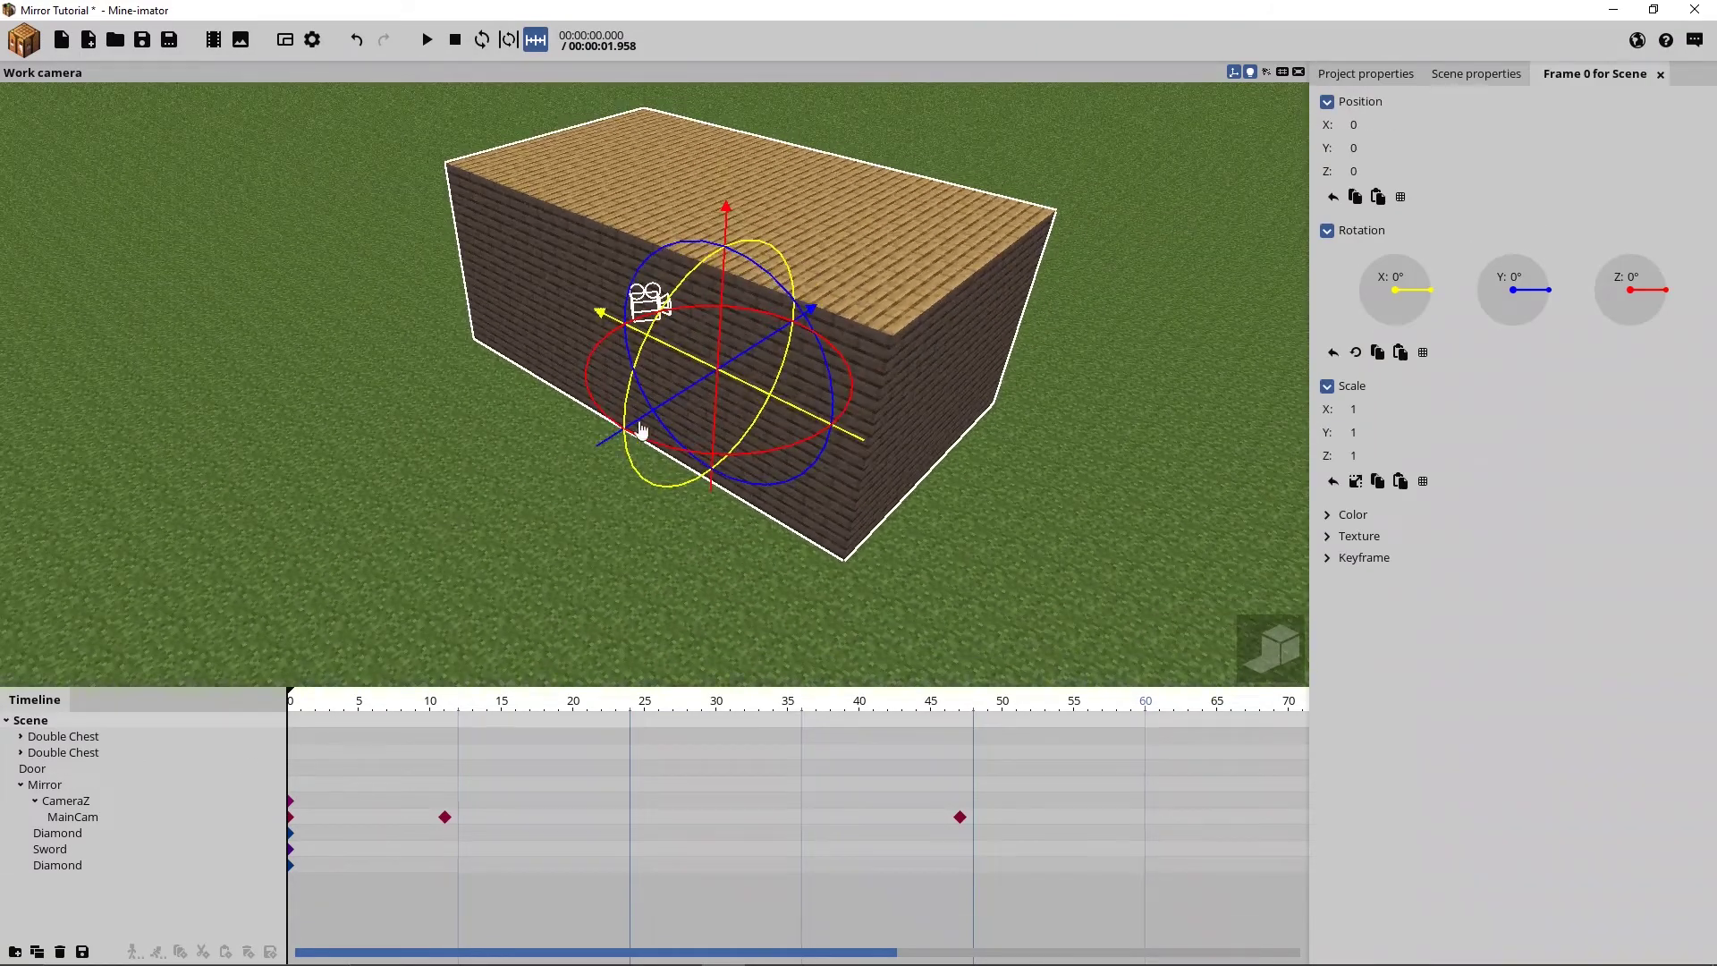
{"action": "key", "text": "ctrl+d"}
{"action": "left_click_drag", "start_coordinate": [681, 394], "coordinate": [215, 625]}
{"action": "right_click_drag", "start_coordinate": [652, 376], "coordinate": [595, 416]}
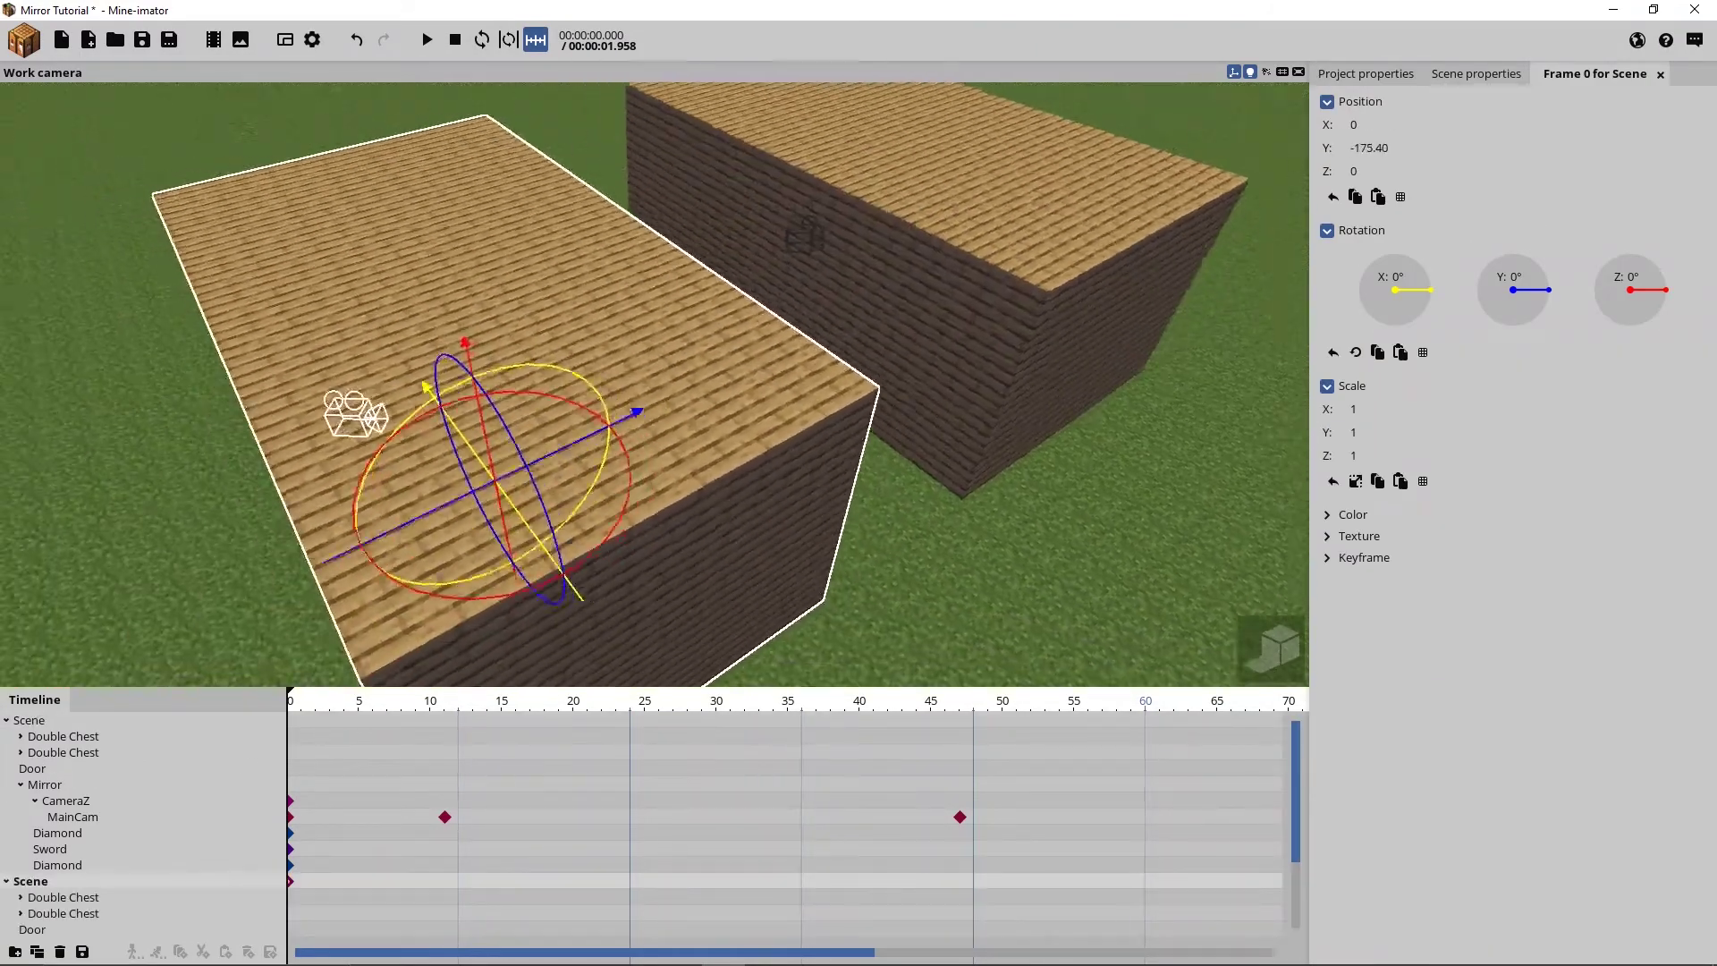
Mirror the CameraZ folder inside the duplicated scene by setting its X scale to -1
{"action": "scroll", "coordinate": [73, 886], "scroll_direction": "down", "scroll_amount": 3}
{"action": "left_click", "coordinate": [74, 893]}
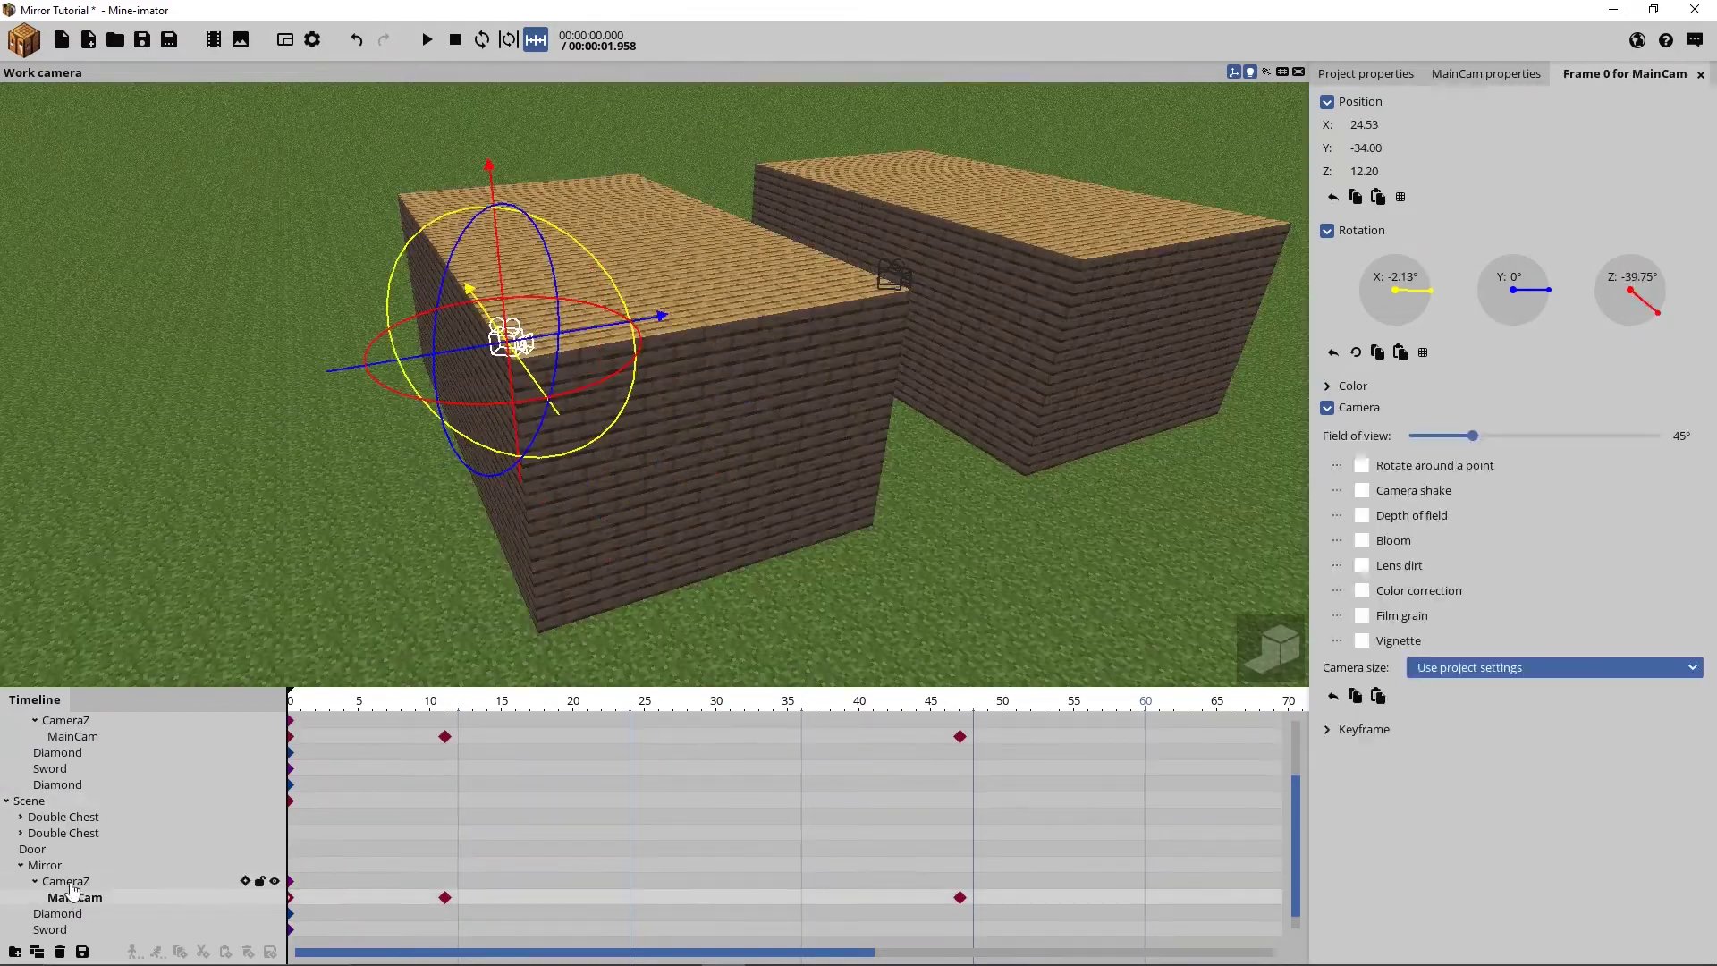
{"action": "left_click", "coordinate": [68, 881]}
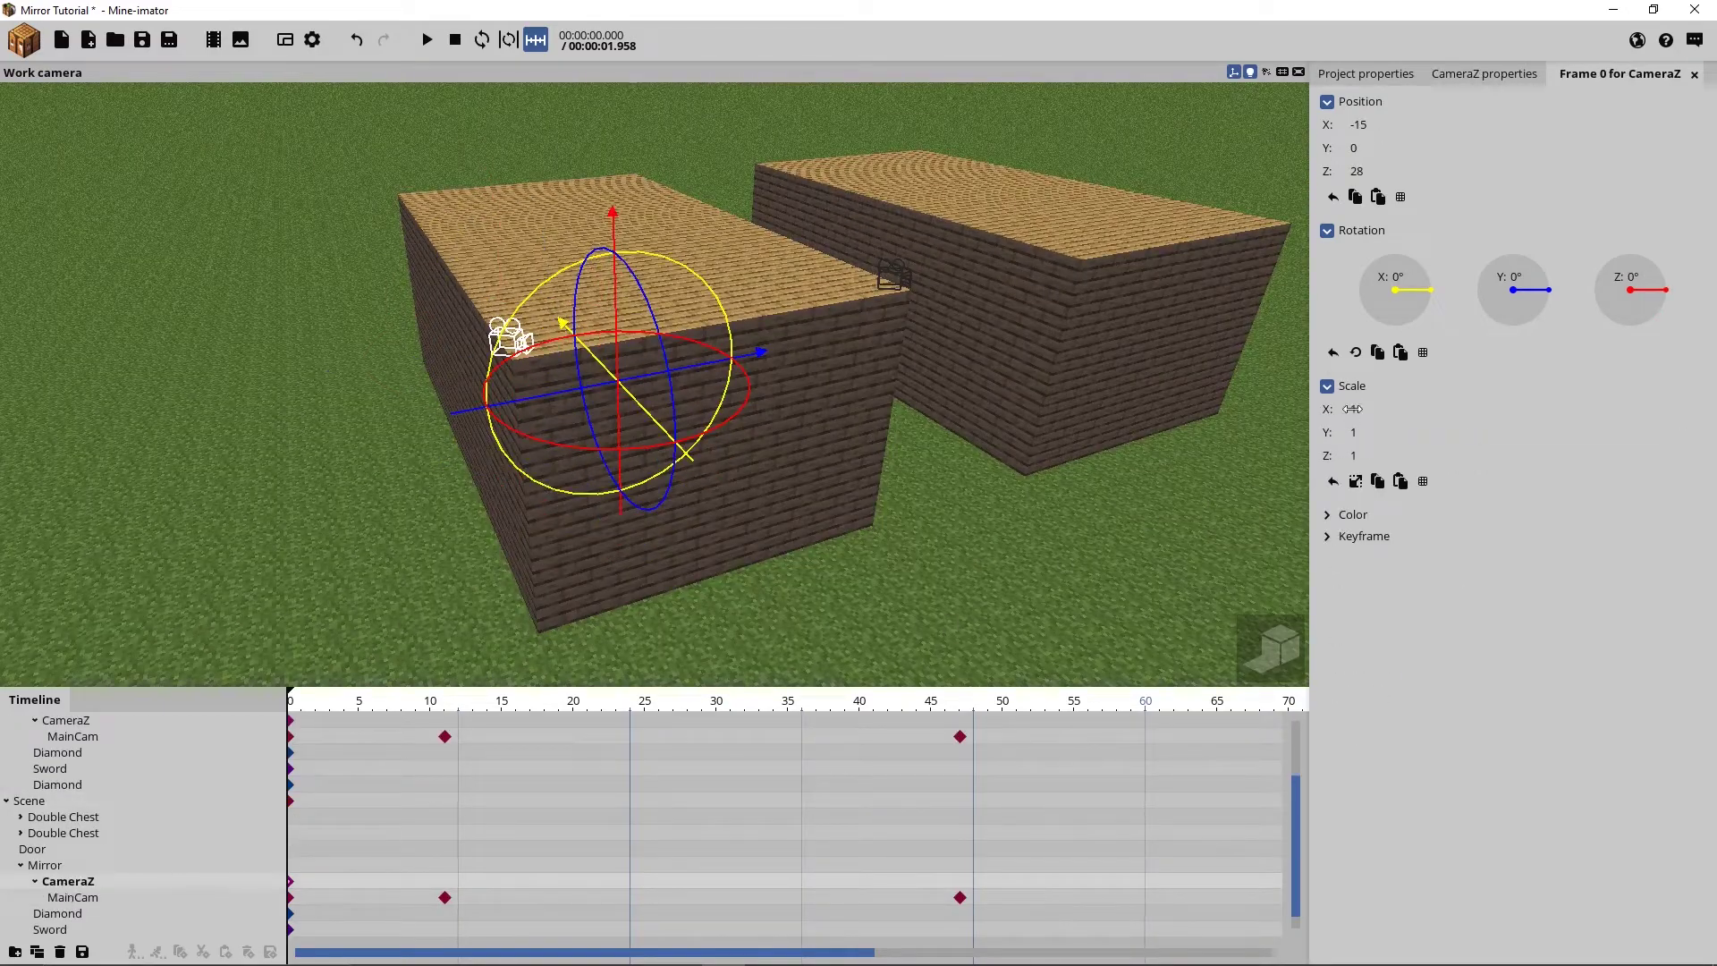
{"action": "type", "text": "-1"}
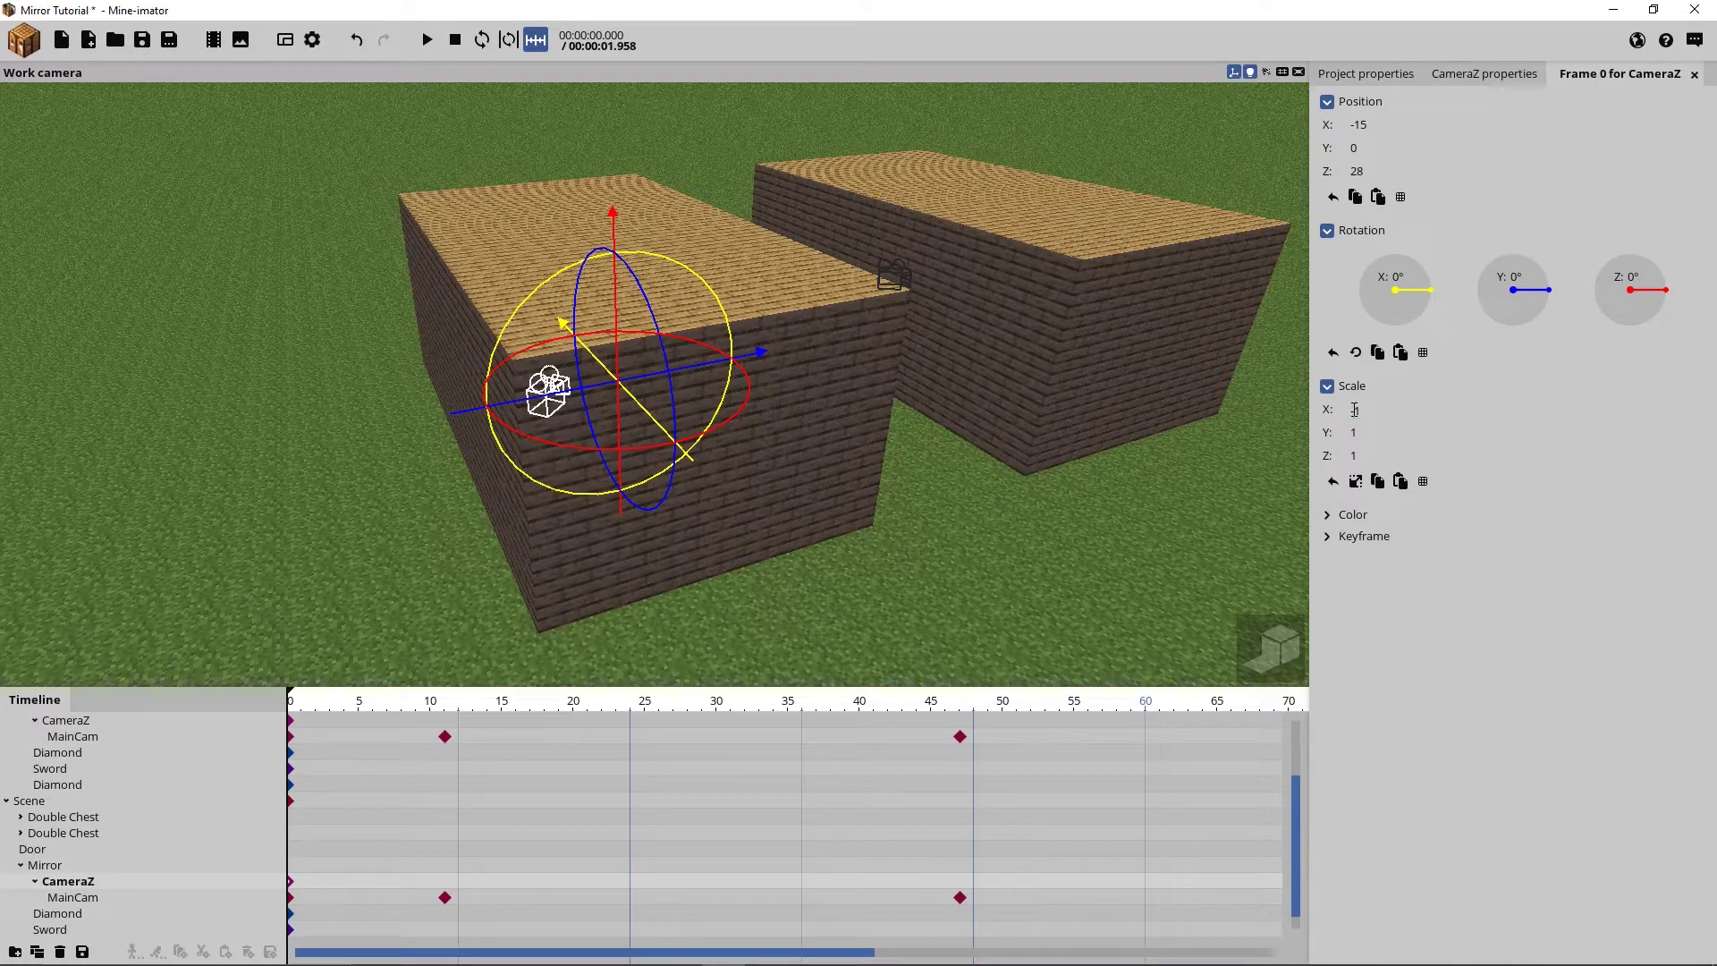
{"action": "left_click", "coordinate": [893, 474]}
Delete the two diamonds and the sword from the duplicated scene
{"action": "key", "text": "w"}
{"action": "right_click_drag", "start_coordinate": [818, 476], "coordinate": [787, 420]}
{"action": "right_click_drag", "start_coordinate": [664, 465], "coordinate": [649, 465]}
{"action": "key", "text": "w"}
{"action": "left_click", "coordinate": [656, 377]}
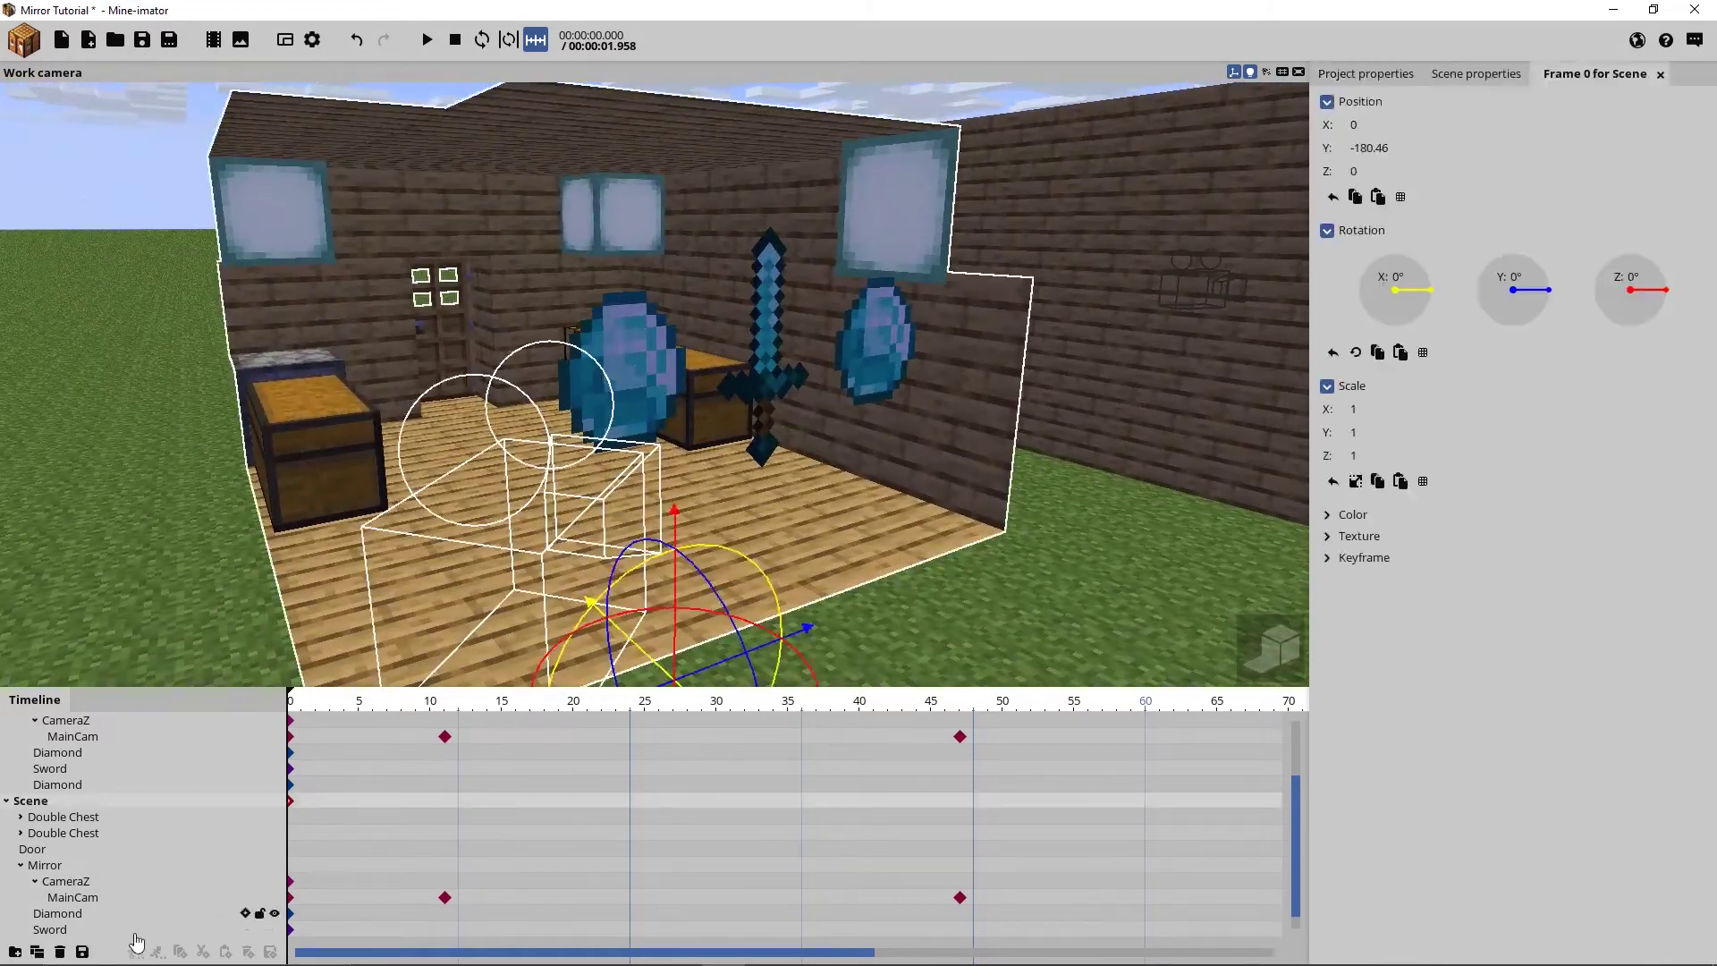
{"action": "left_click", "coordinate": [94, 900]}
{"action": "scroll", "coordinate": [89, 908], "scroll_direction": "down", "scroll_amount": 1}
{"action": "left_click", "coordinate": [85, 935]}
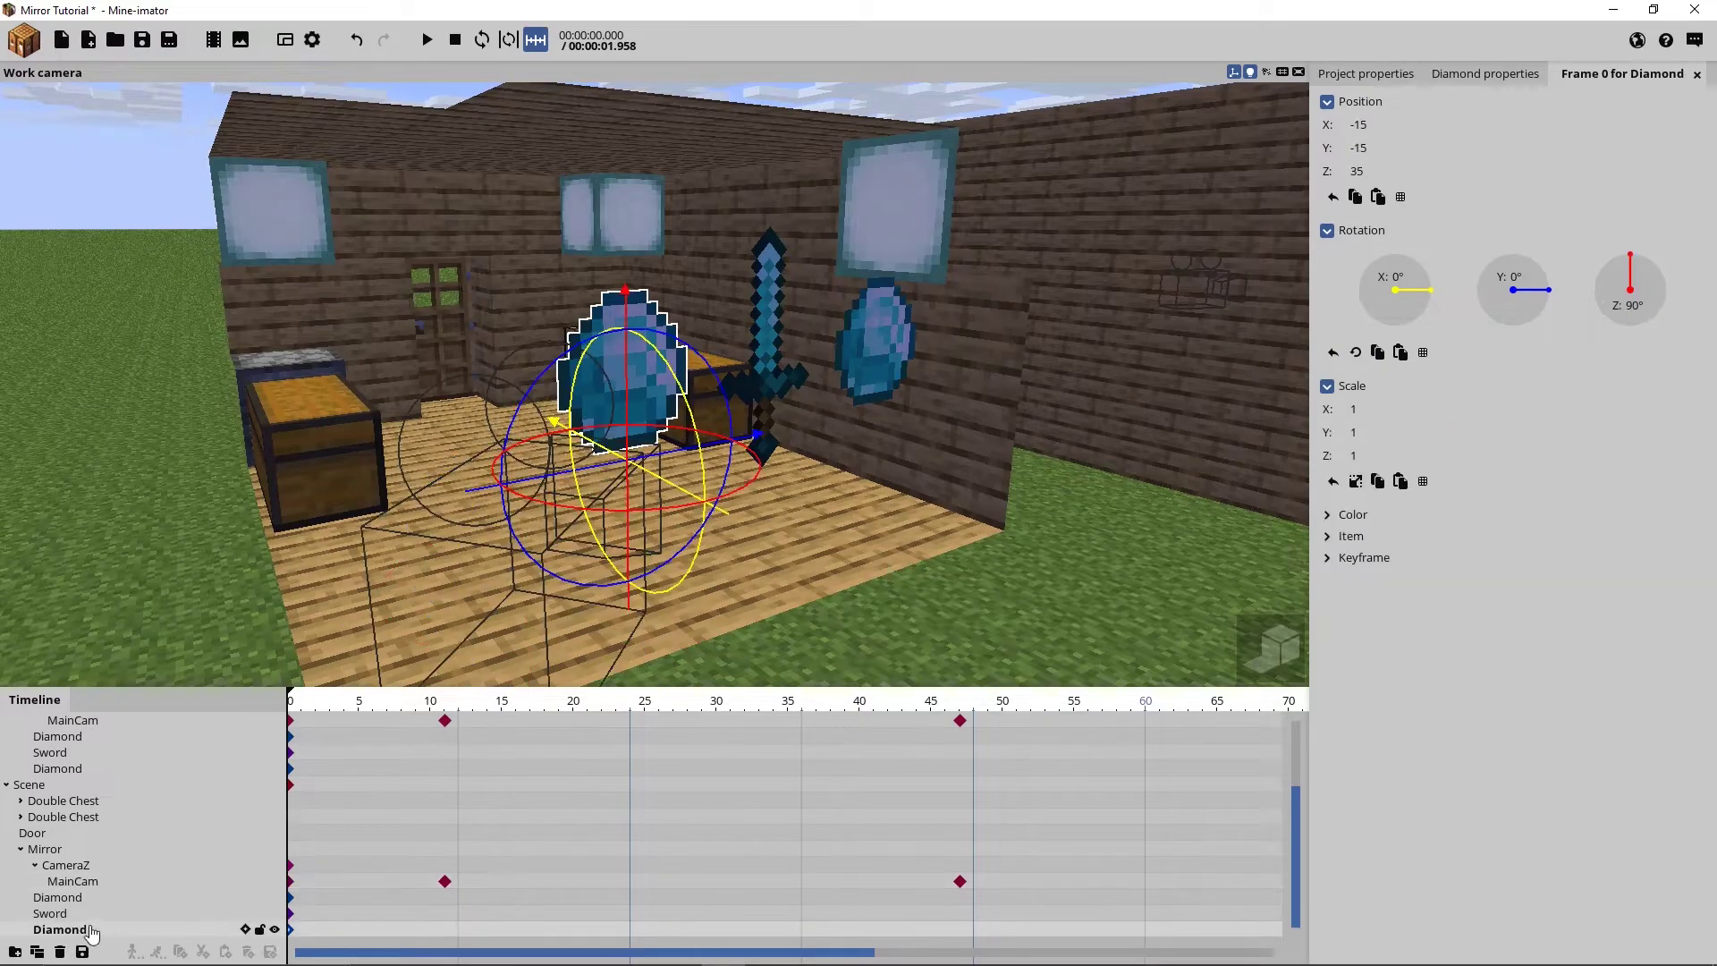
{"action": "left_click_drag", "start_coordinate": [107, 931], "coordinate": [41, 898]}
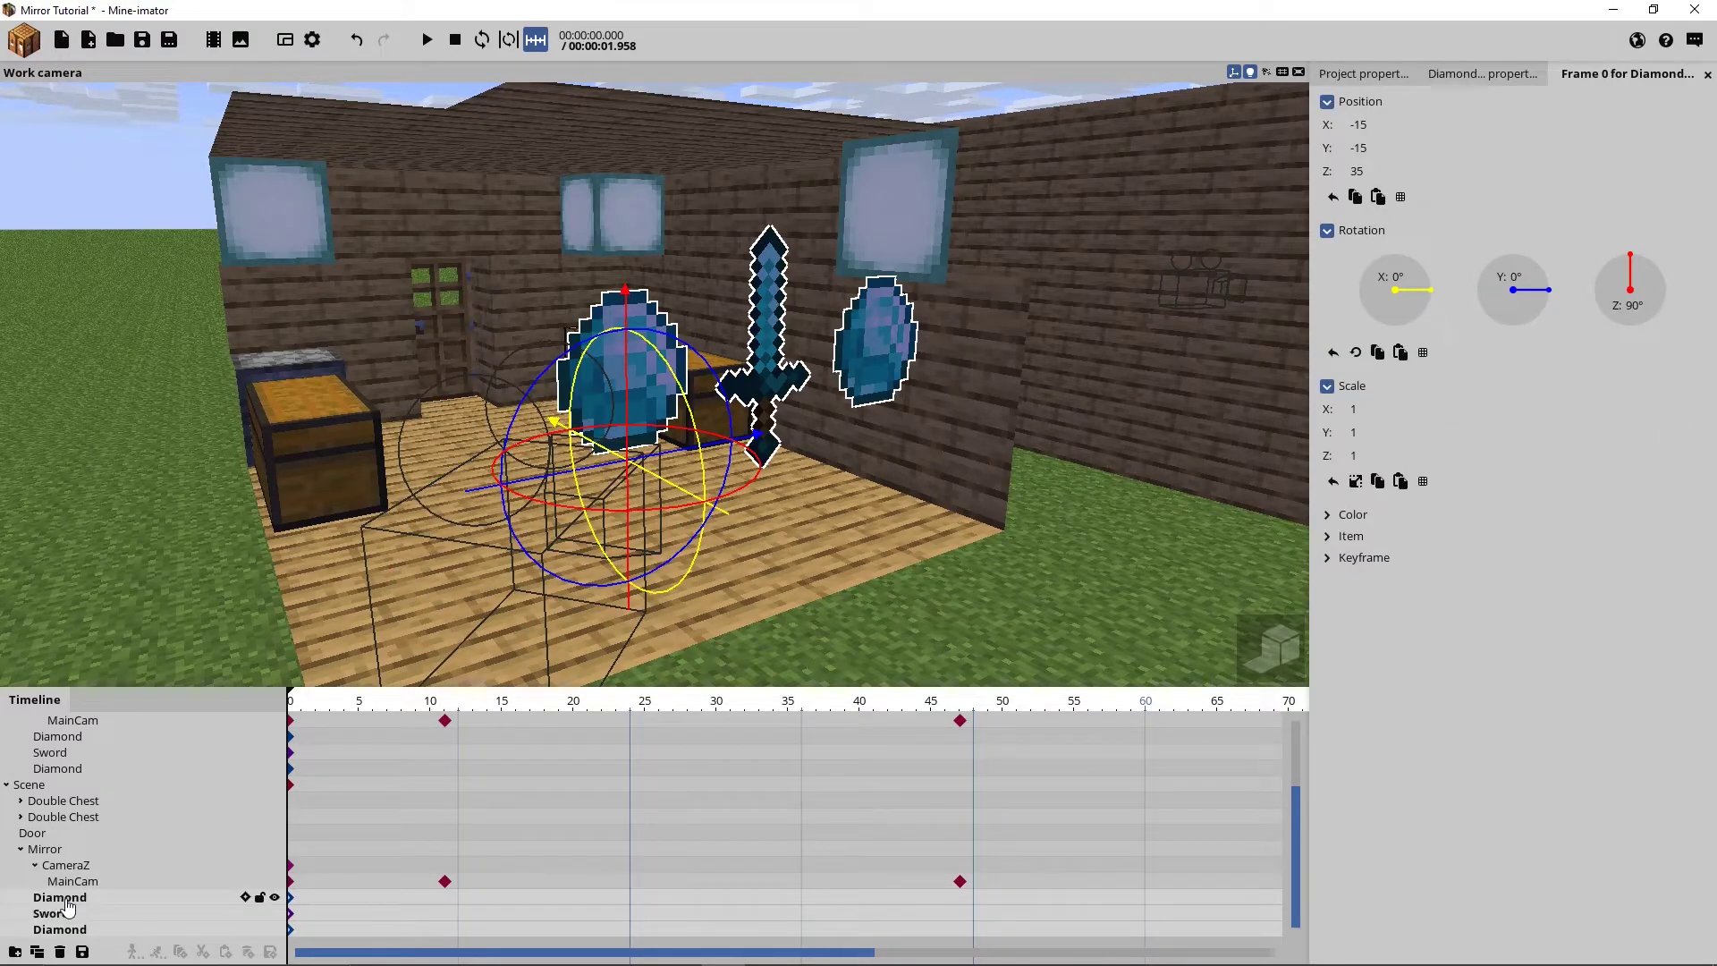
{"action": "key", "text": "Delete"}
Rename the duplicated scene as MirrorScene
{"action": "key", "text": "a"}
{"action": "right_click_drag", "start_coordinate": [633, 460], "coordinate": [633, 462]}
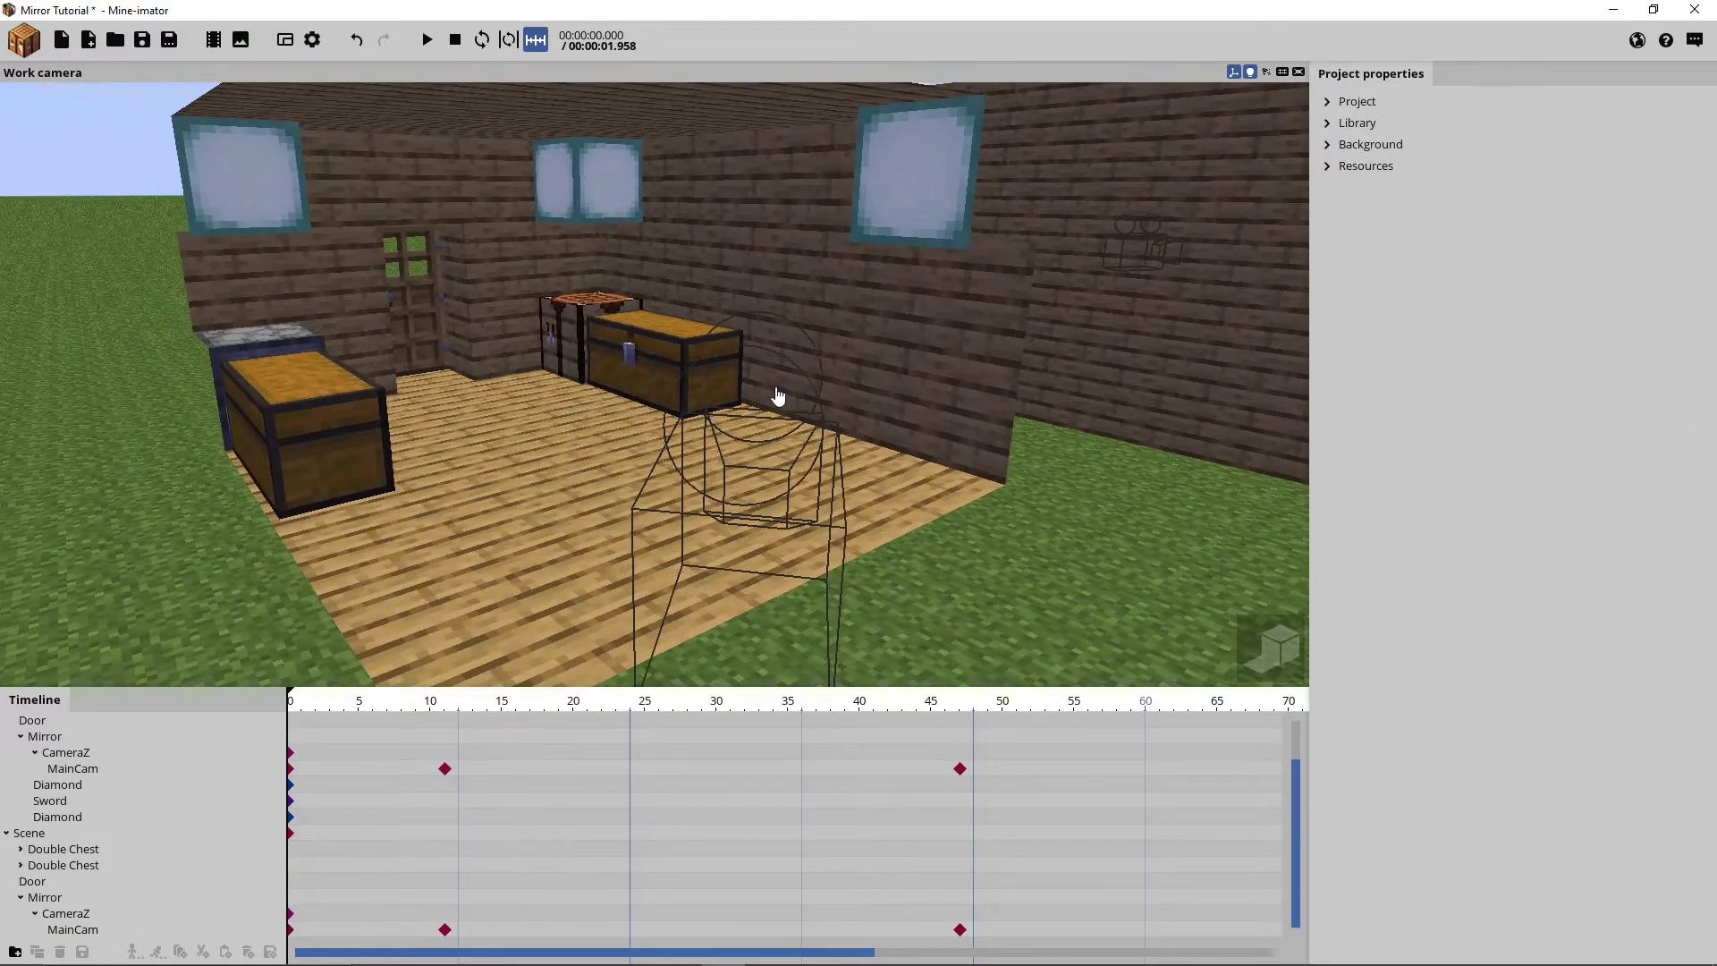
{"action": "key", "text": "q"}
{"action": "right_click_drag", "start_coordinate": [778, 396], "coordinate": [717, 452]}
{"action": "key", "text": "w"}
{"action": "key", "text": "e"}
{"action": "left_click", "coordinate": [54, 833]}
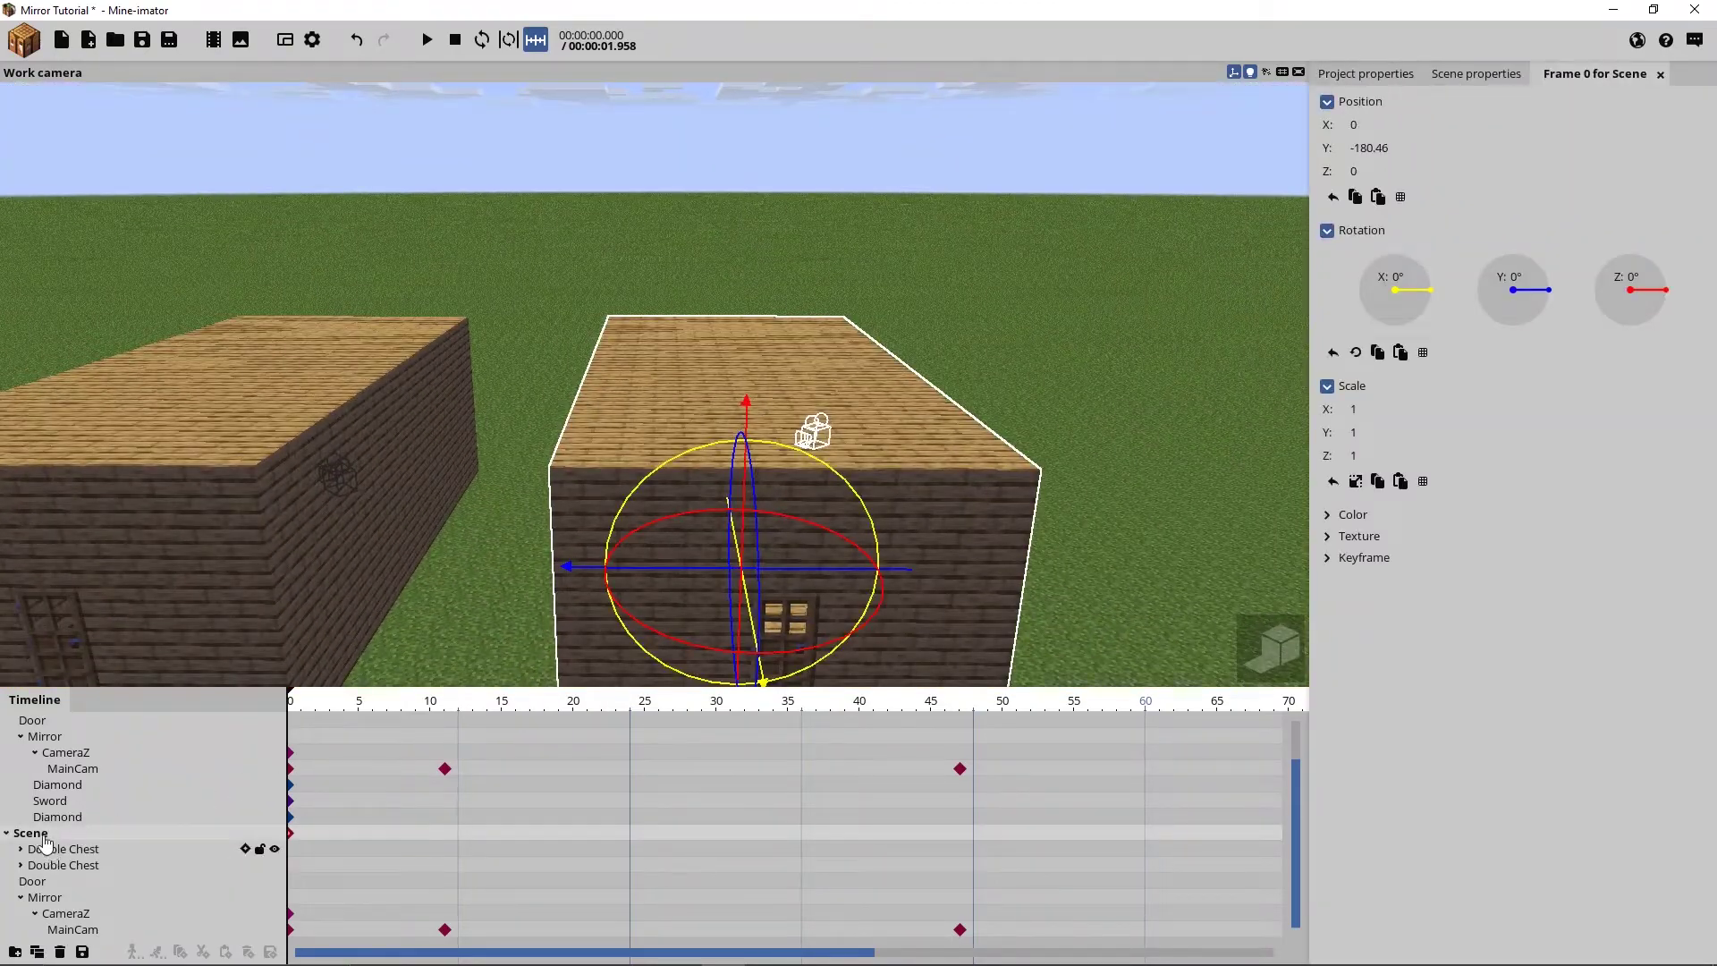
{"action": "left_click", "coordinate": [54, 850]}
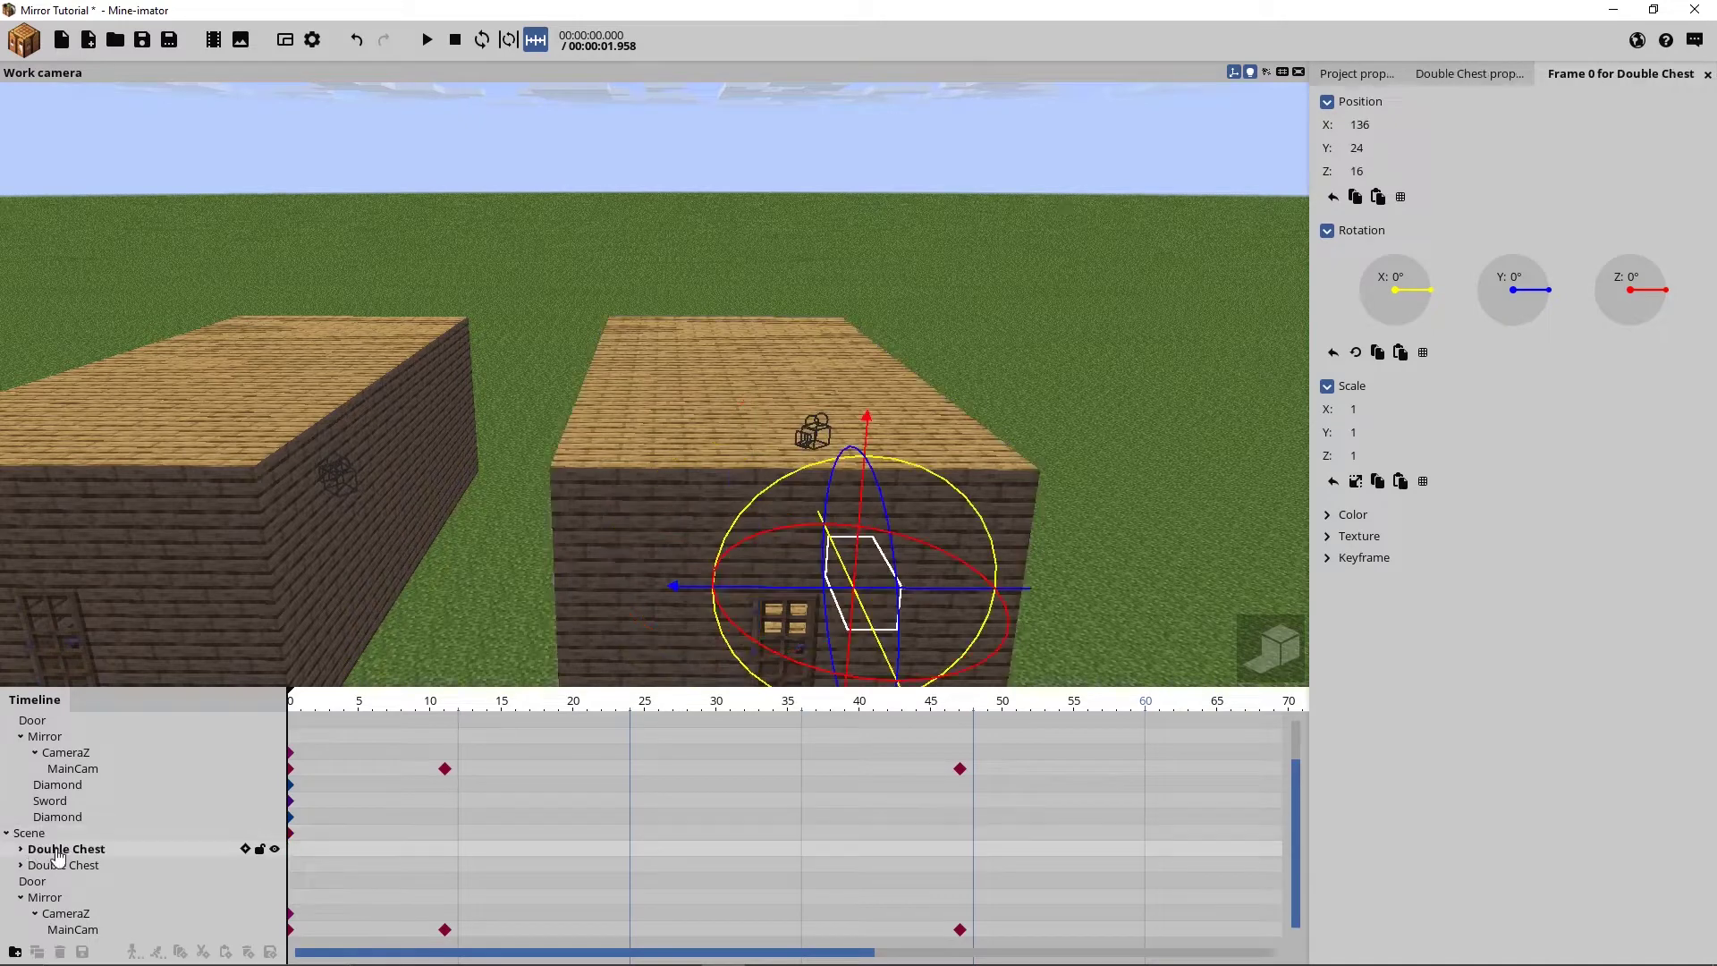
{"action": "left_click", "coordinate": [30, 837]}
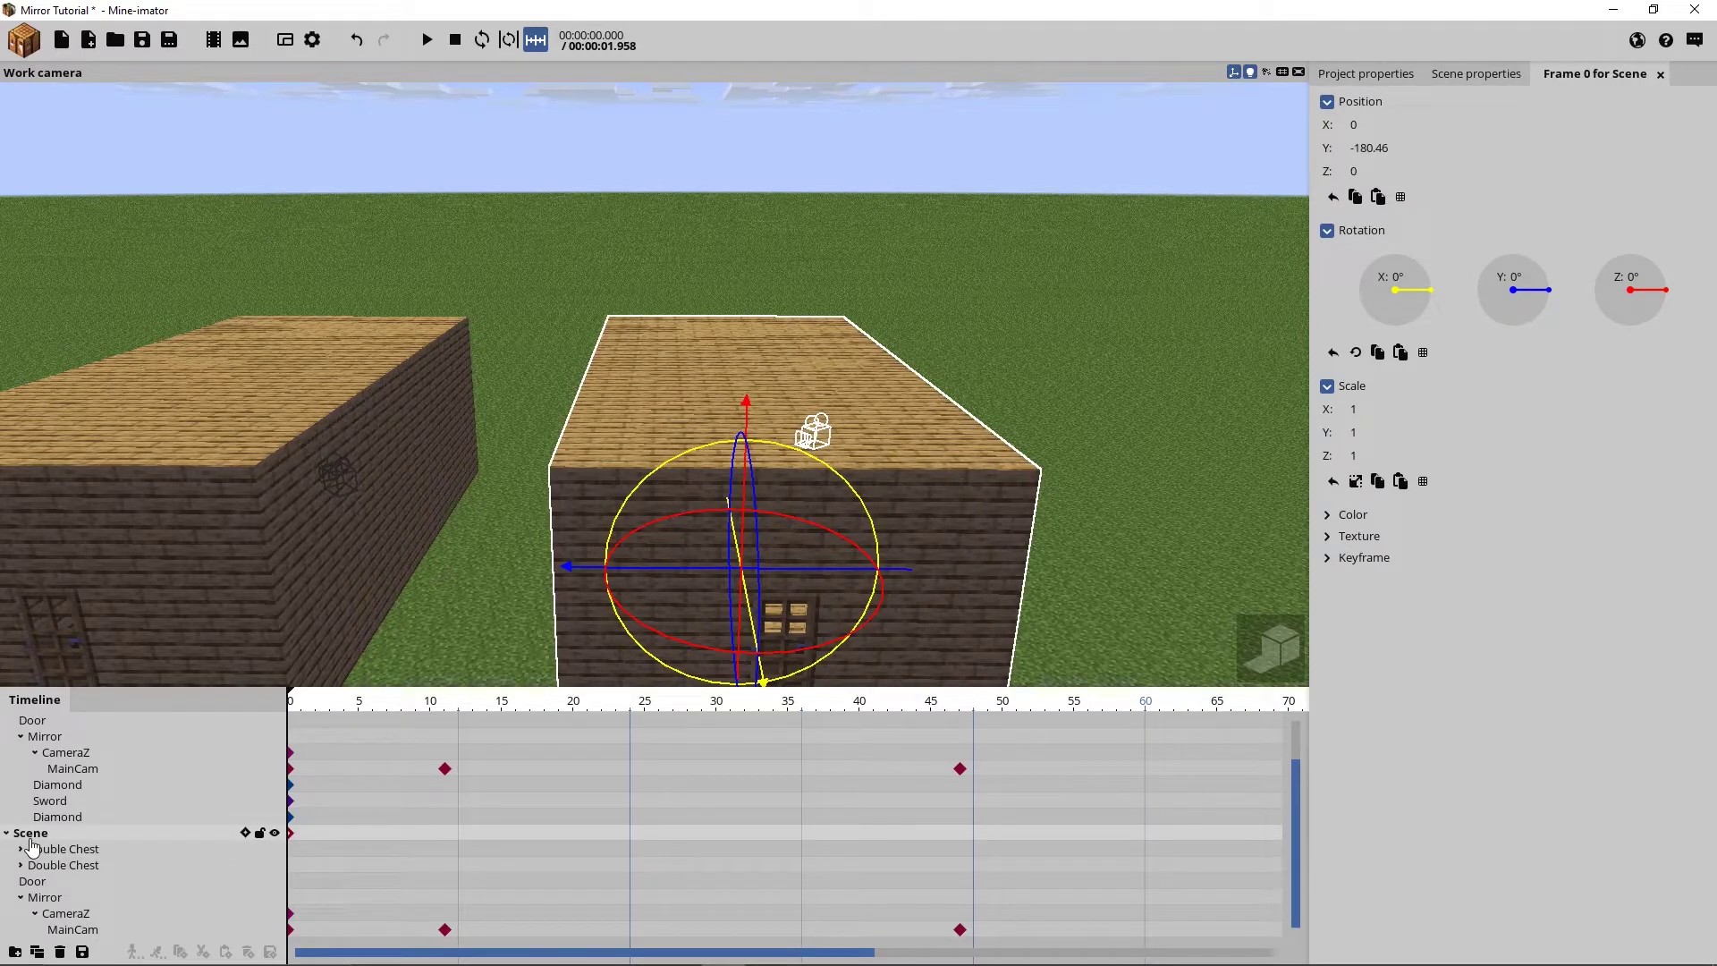
{"action": "left_click", "coordinate": [1458, 74]}
{"action": "double_click", "coordinate": [1428, 126]}
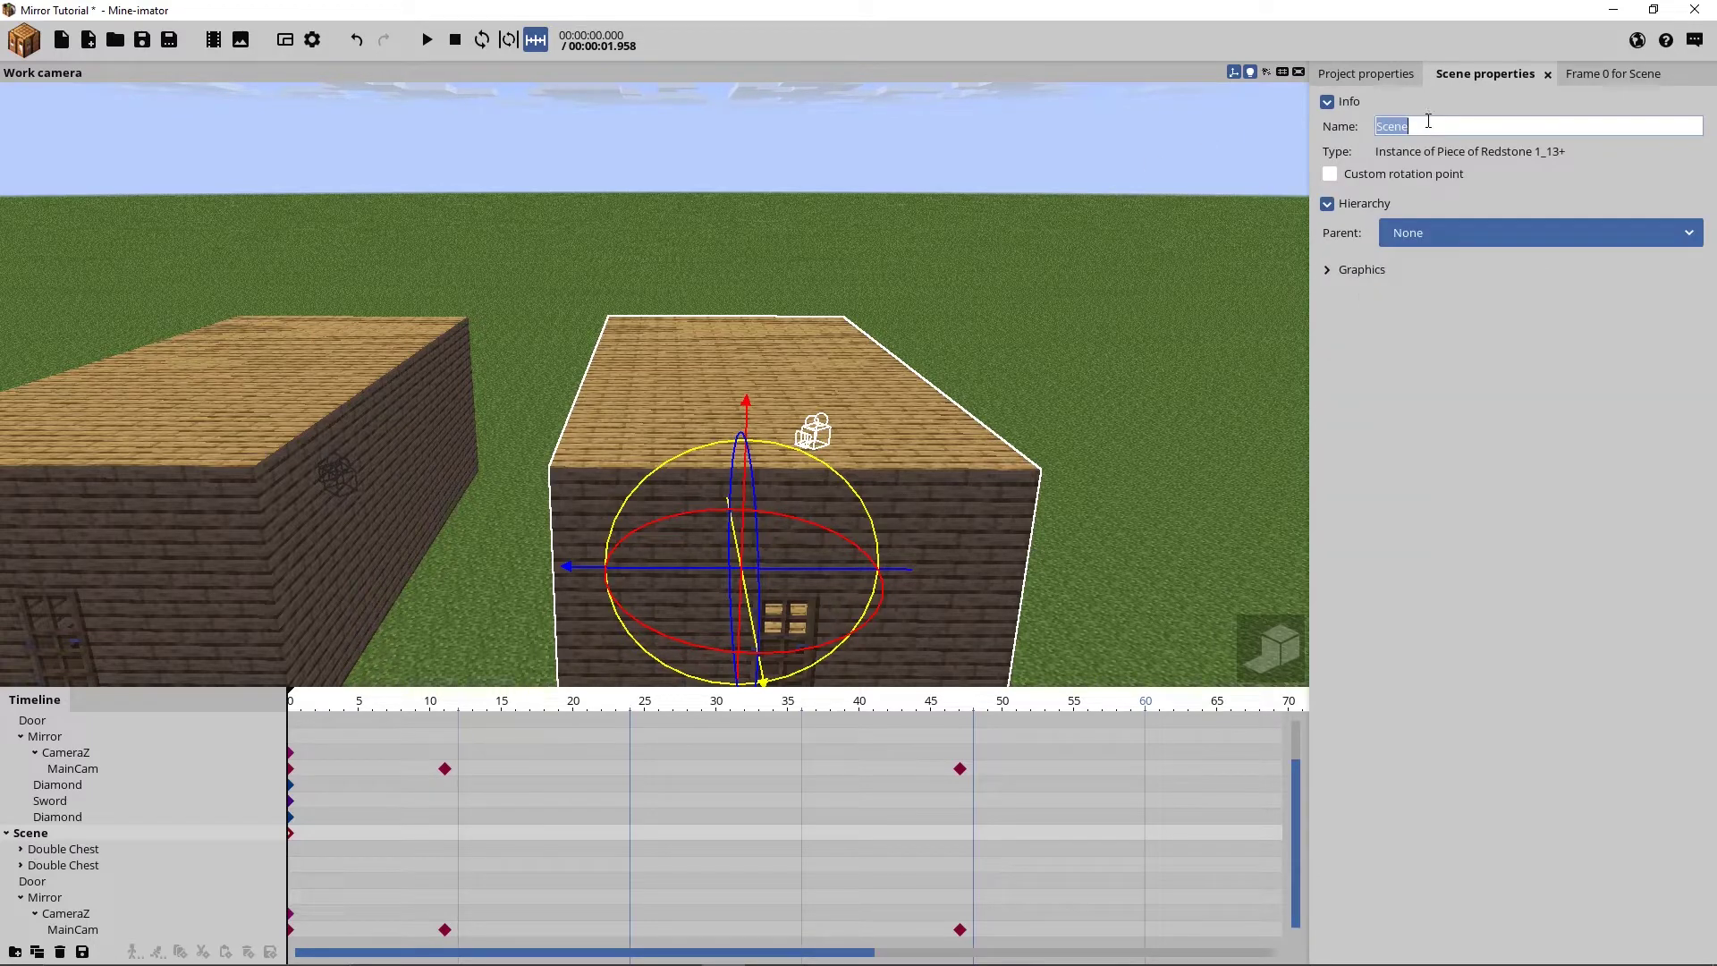
{"action": "type", "text": "MirrorScene"}
{"action": "key", "text": "Return"}
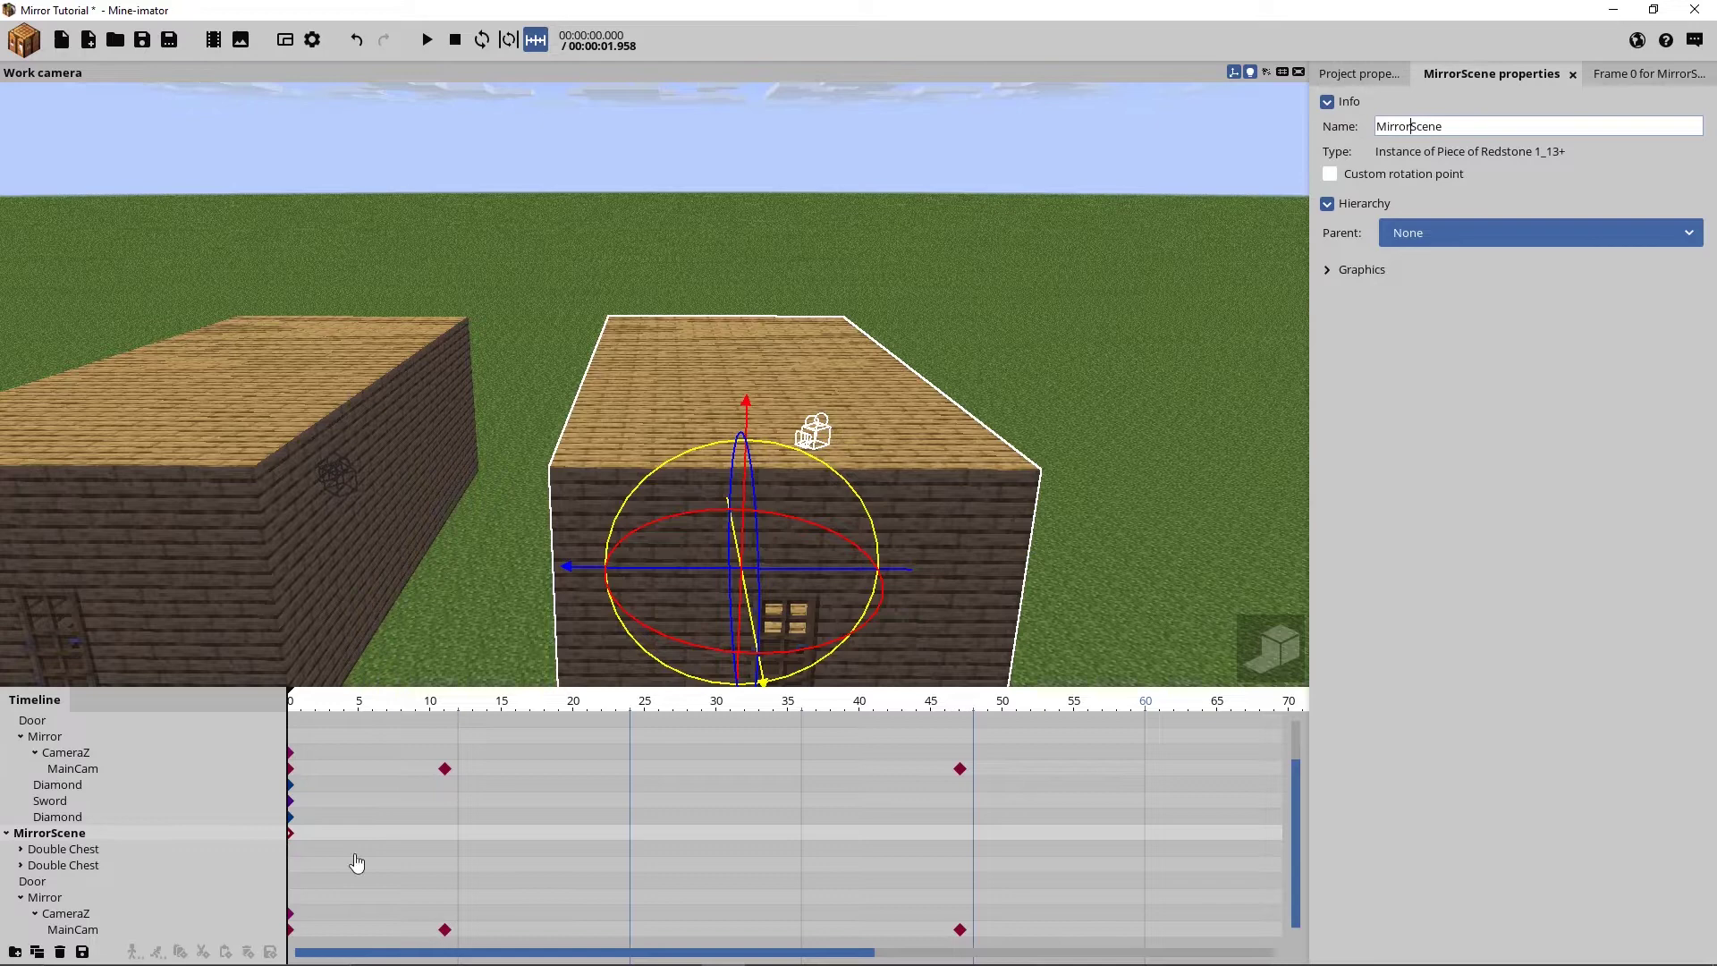
Rename the MainCam camera inside MirrorScene as MirrorCam
{"action": "left_click", "coordinate": [74, 930]}
{"action": "left_click", "coordinate": [1408, 126]}
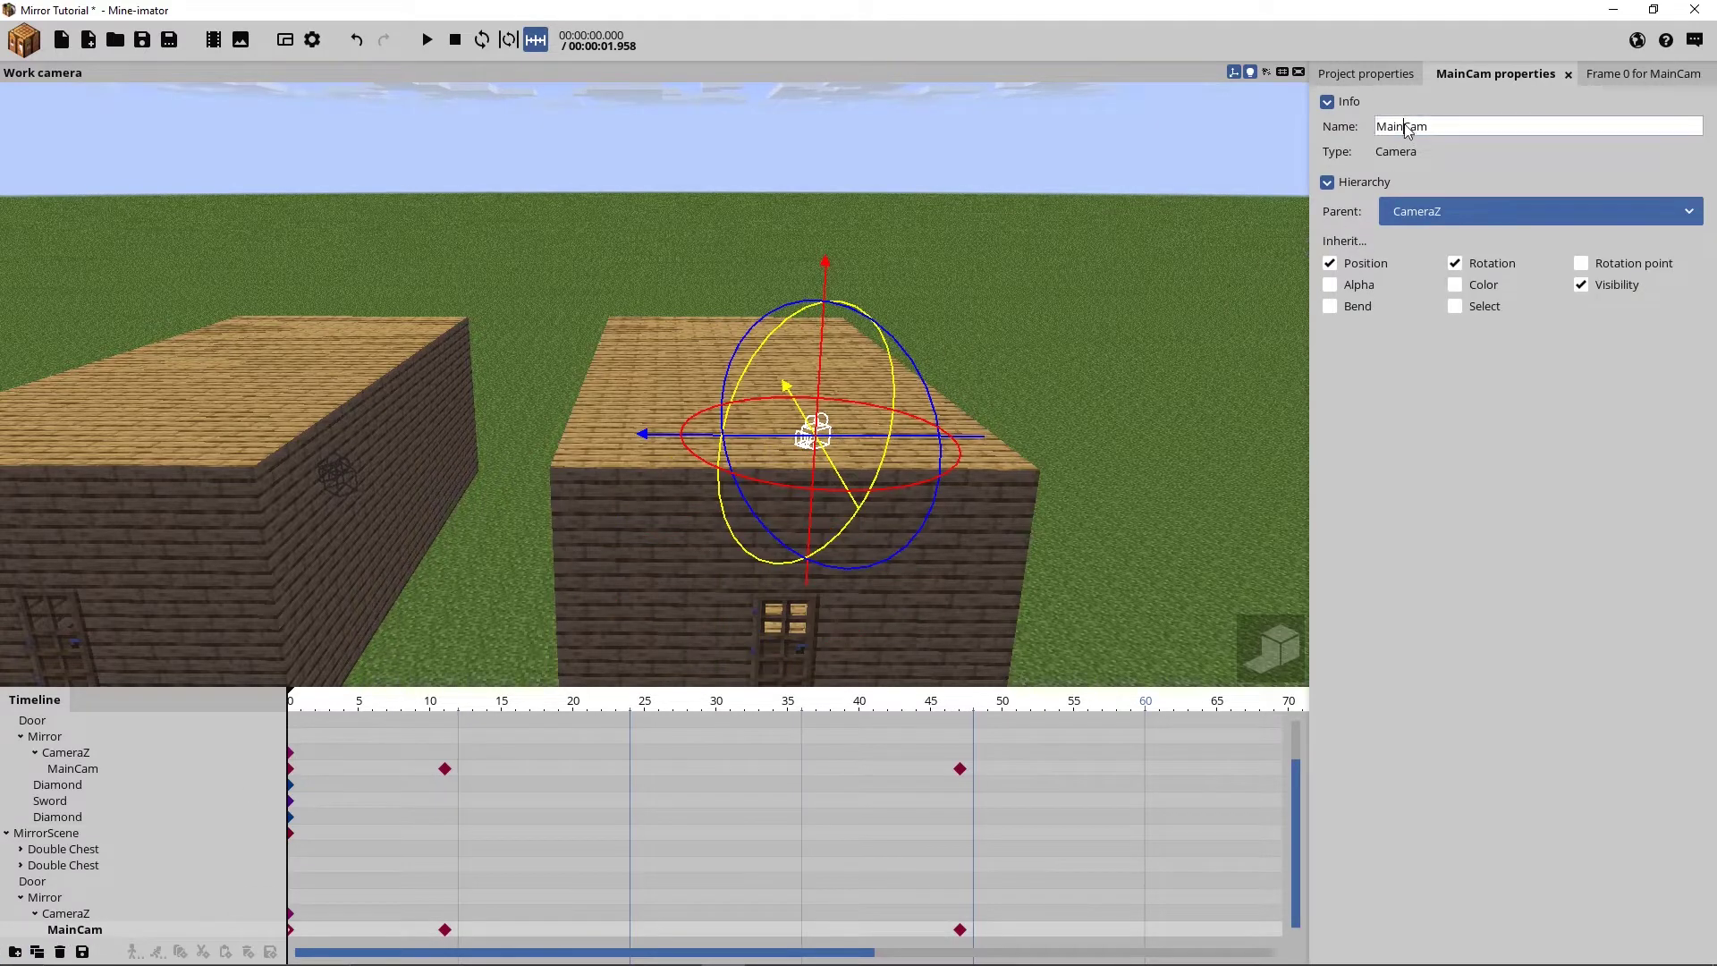
{"action": "key", "text": "BackSpace"}
{"action": "key", "text": "BackSpace"}
{"action": "key", "text": "BackSpace"}
{"action": "key", "text": "BackSpace"}
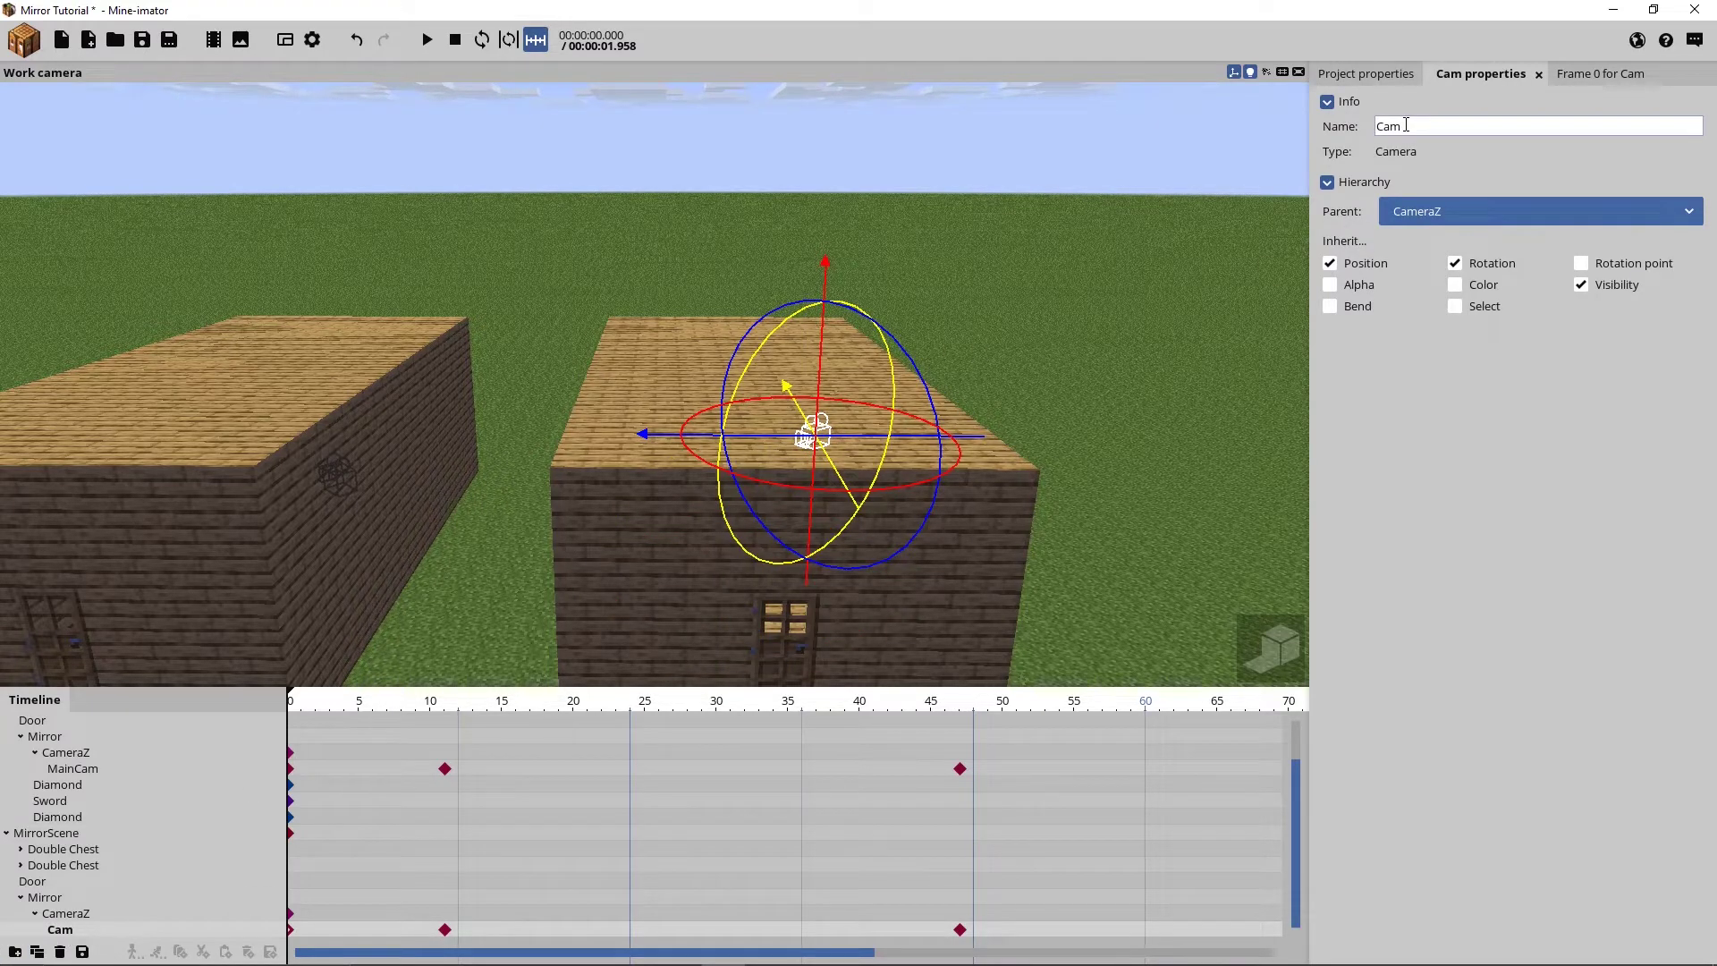
{"action": "type", "text": "Mirror"}
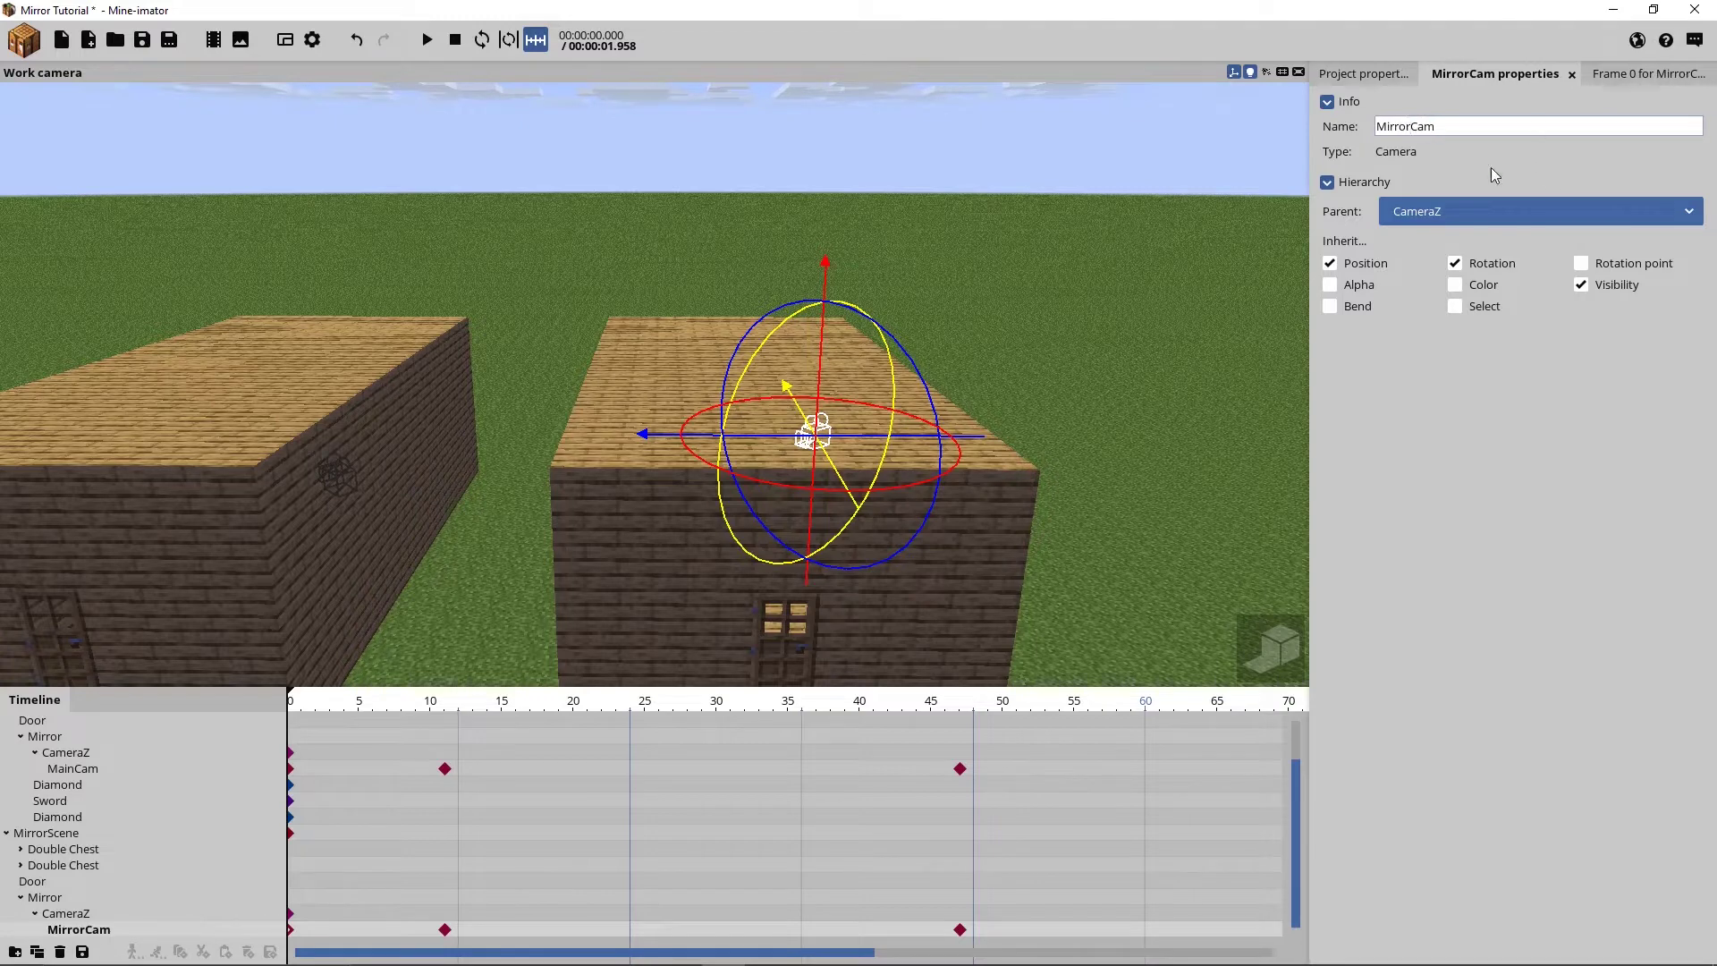
{"action": "left_click", "coordinate": [1222, 430]}
Collapse the original Scene and MirrorScene hierarchies in the timeline
{"action": "left_click", "coordinate": [67, 722]}
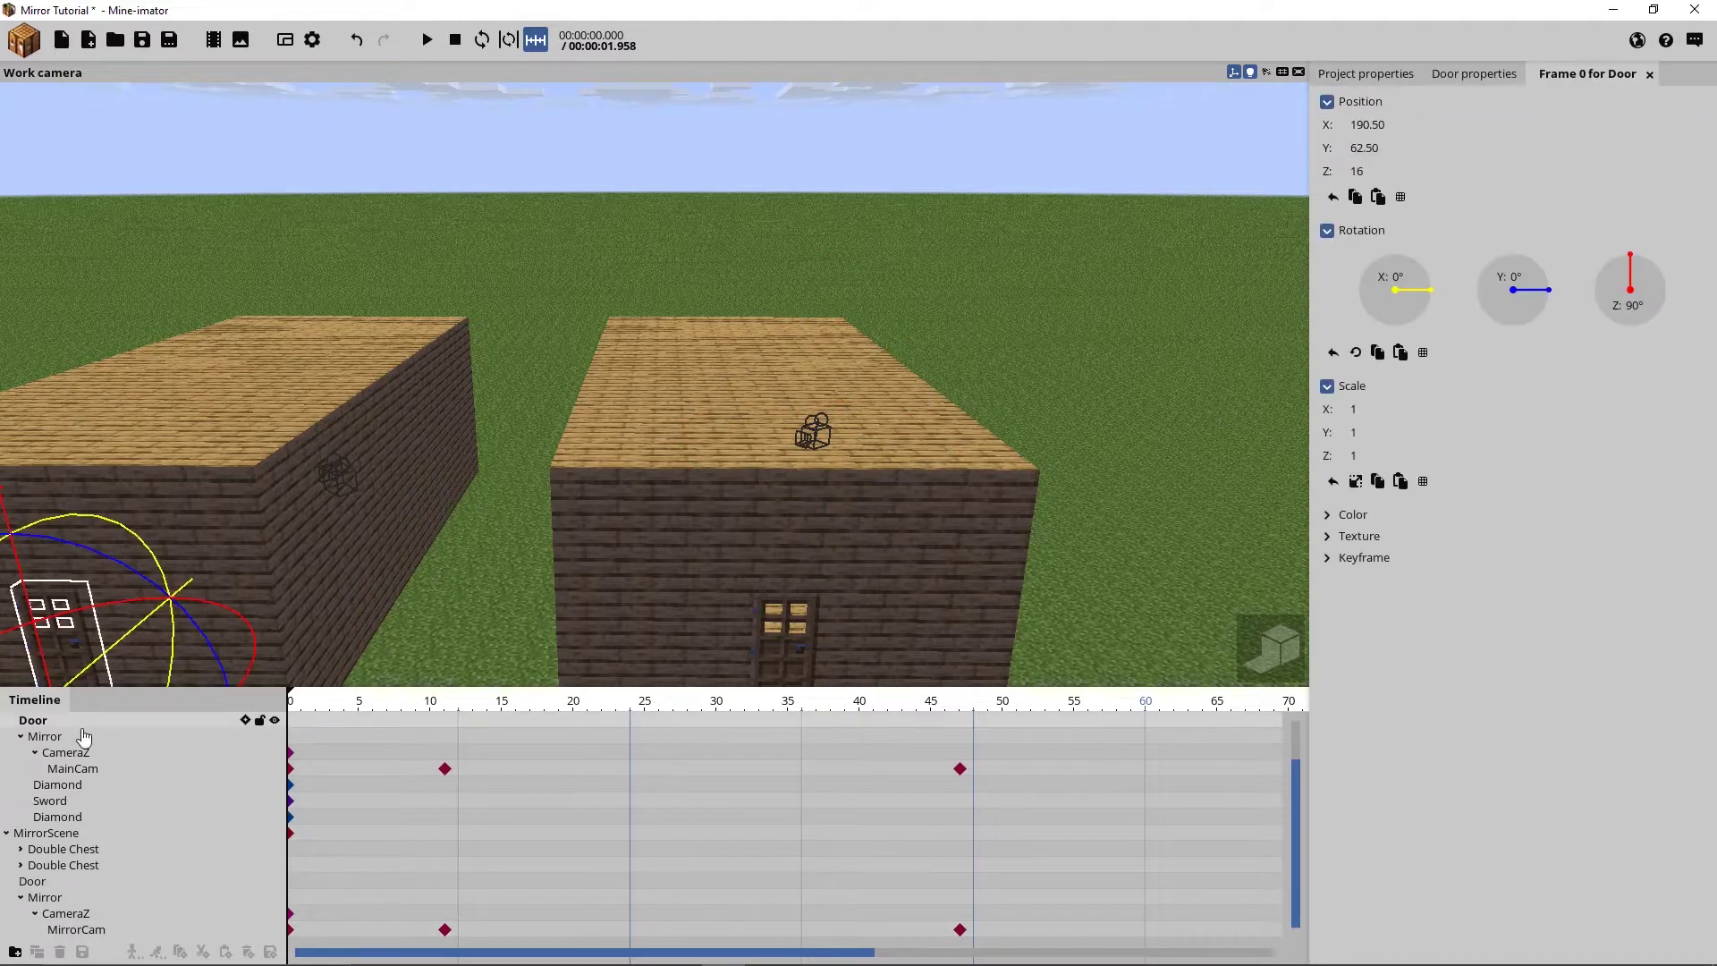
{"action": "scroll", "coordinate": [67, 741], "scroll_direction": "up", "scroll_amount": 1}
{"action": "left_click", "coordinate": [5, 721]}
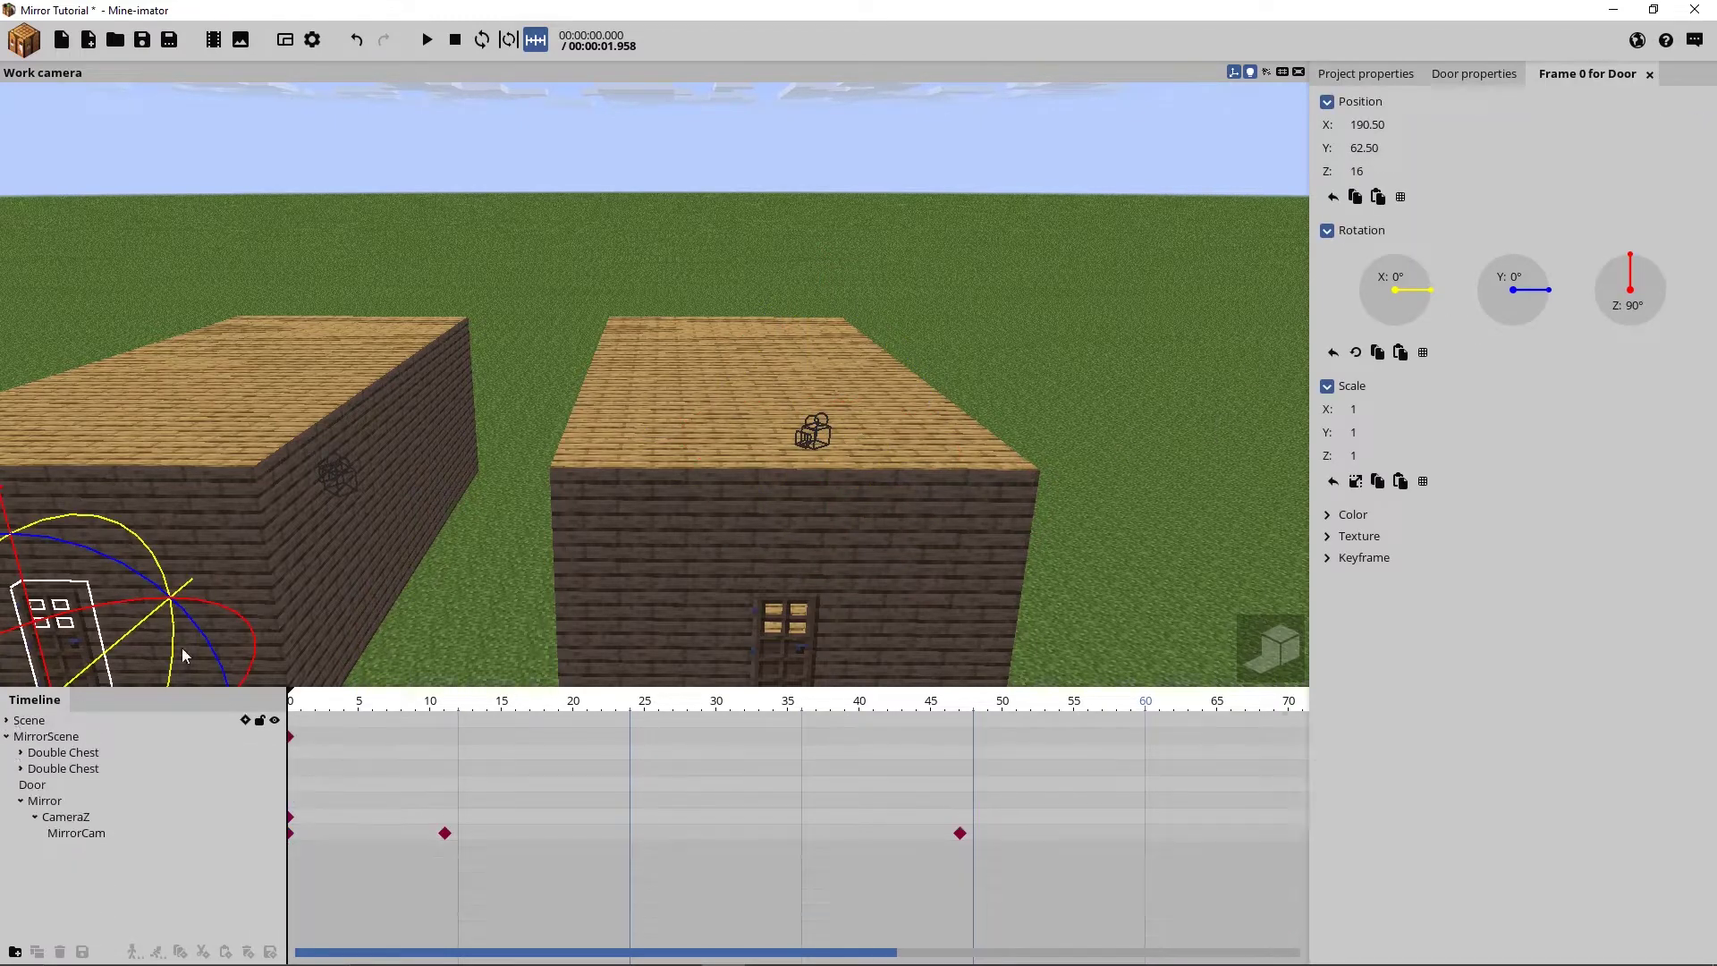
{"action": "key", "text": "s"}
{"action": "key", "text": "d"}
{"action": "right_click_drag", "start_coordinate": [503, 514], "coordinate": [503, 514]}
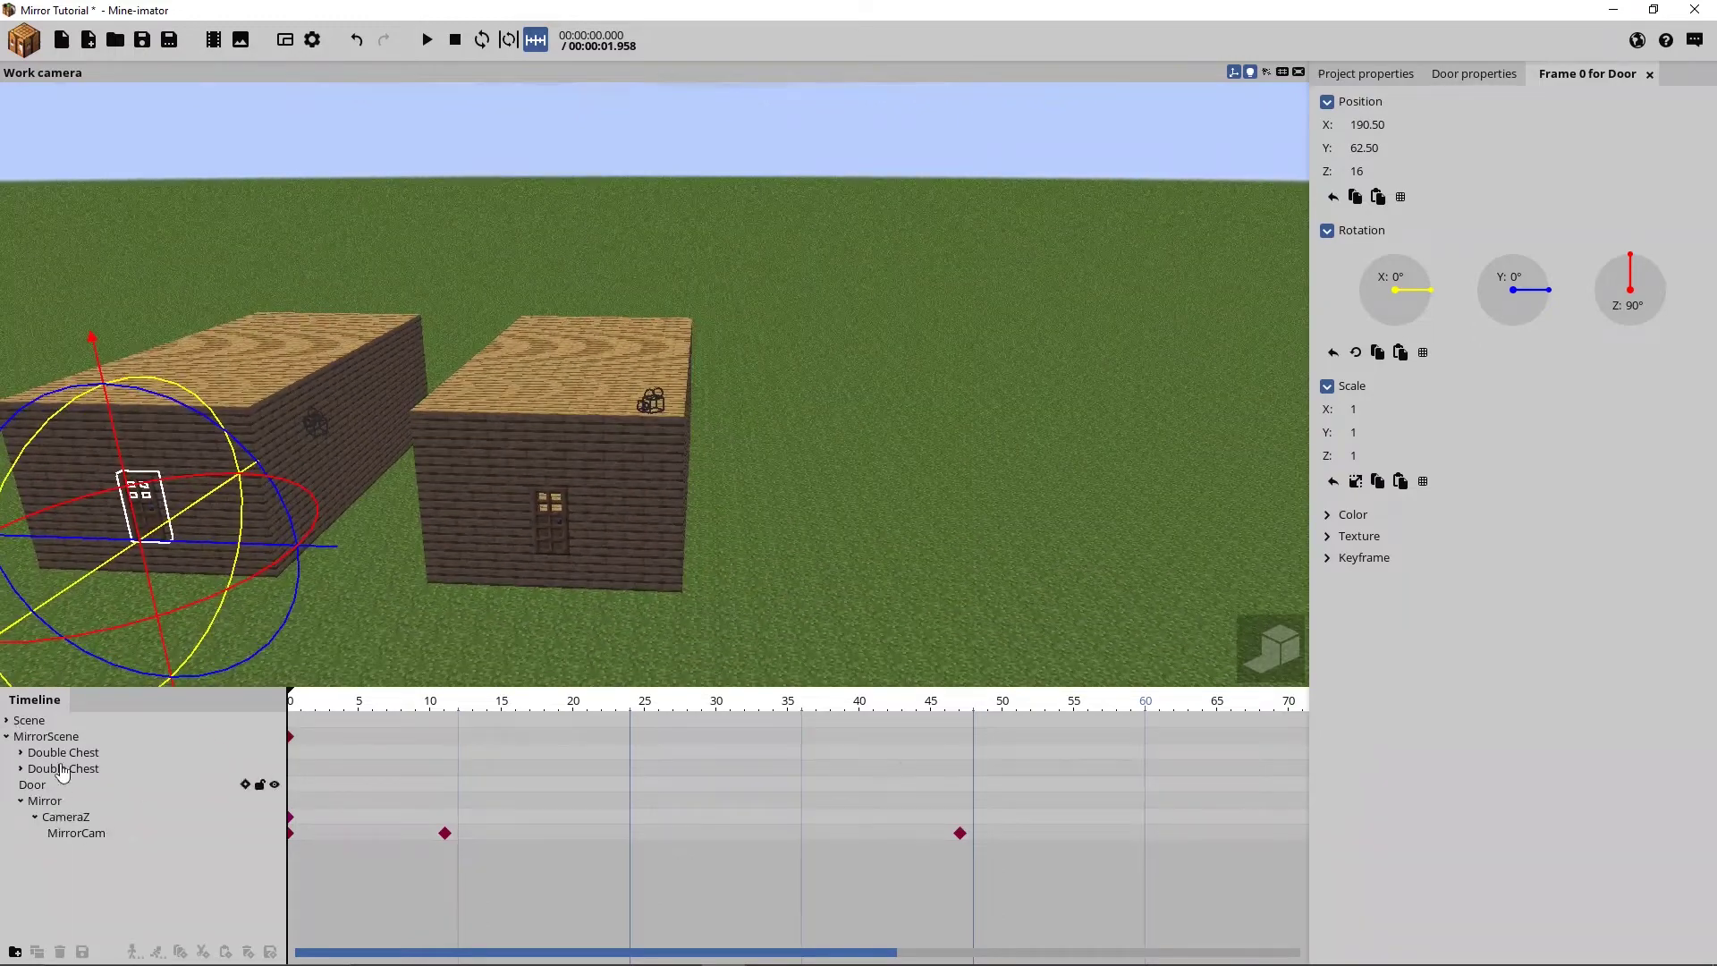
{"action": "left_click", "coordinate": [45, 738]}
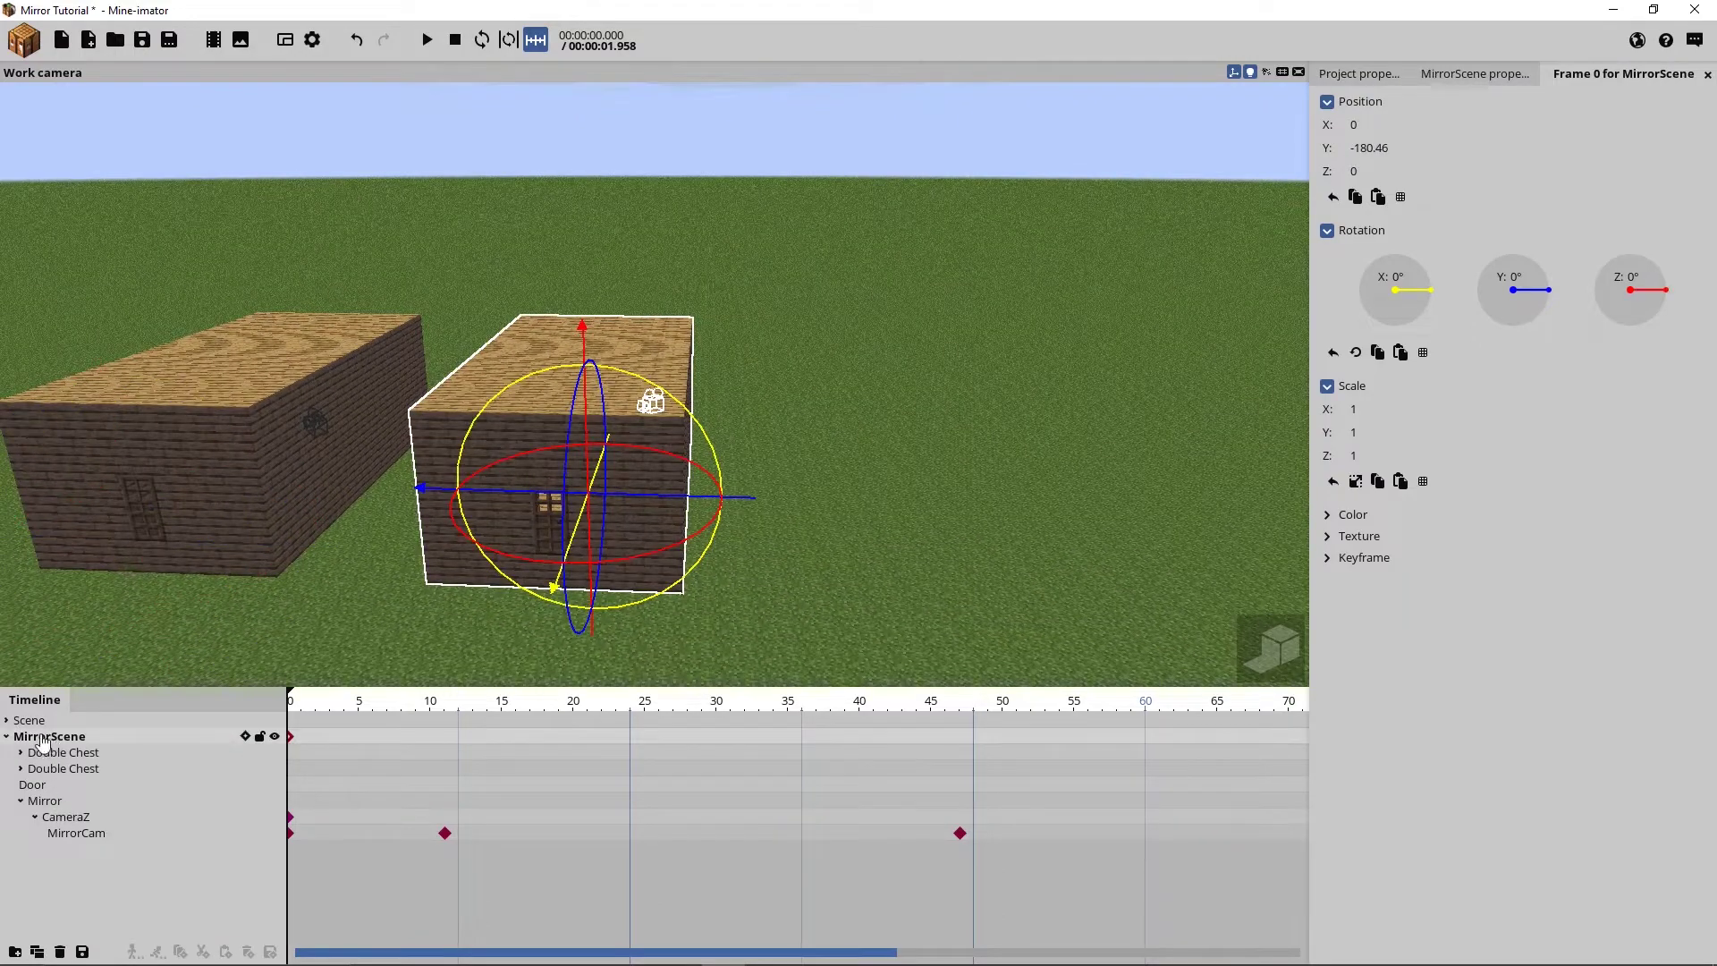
{"action": "left_click", "coordinate": [6, 736]}
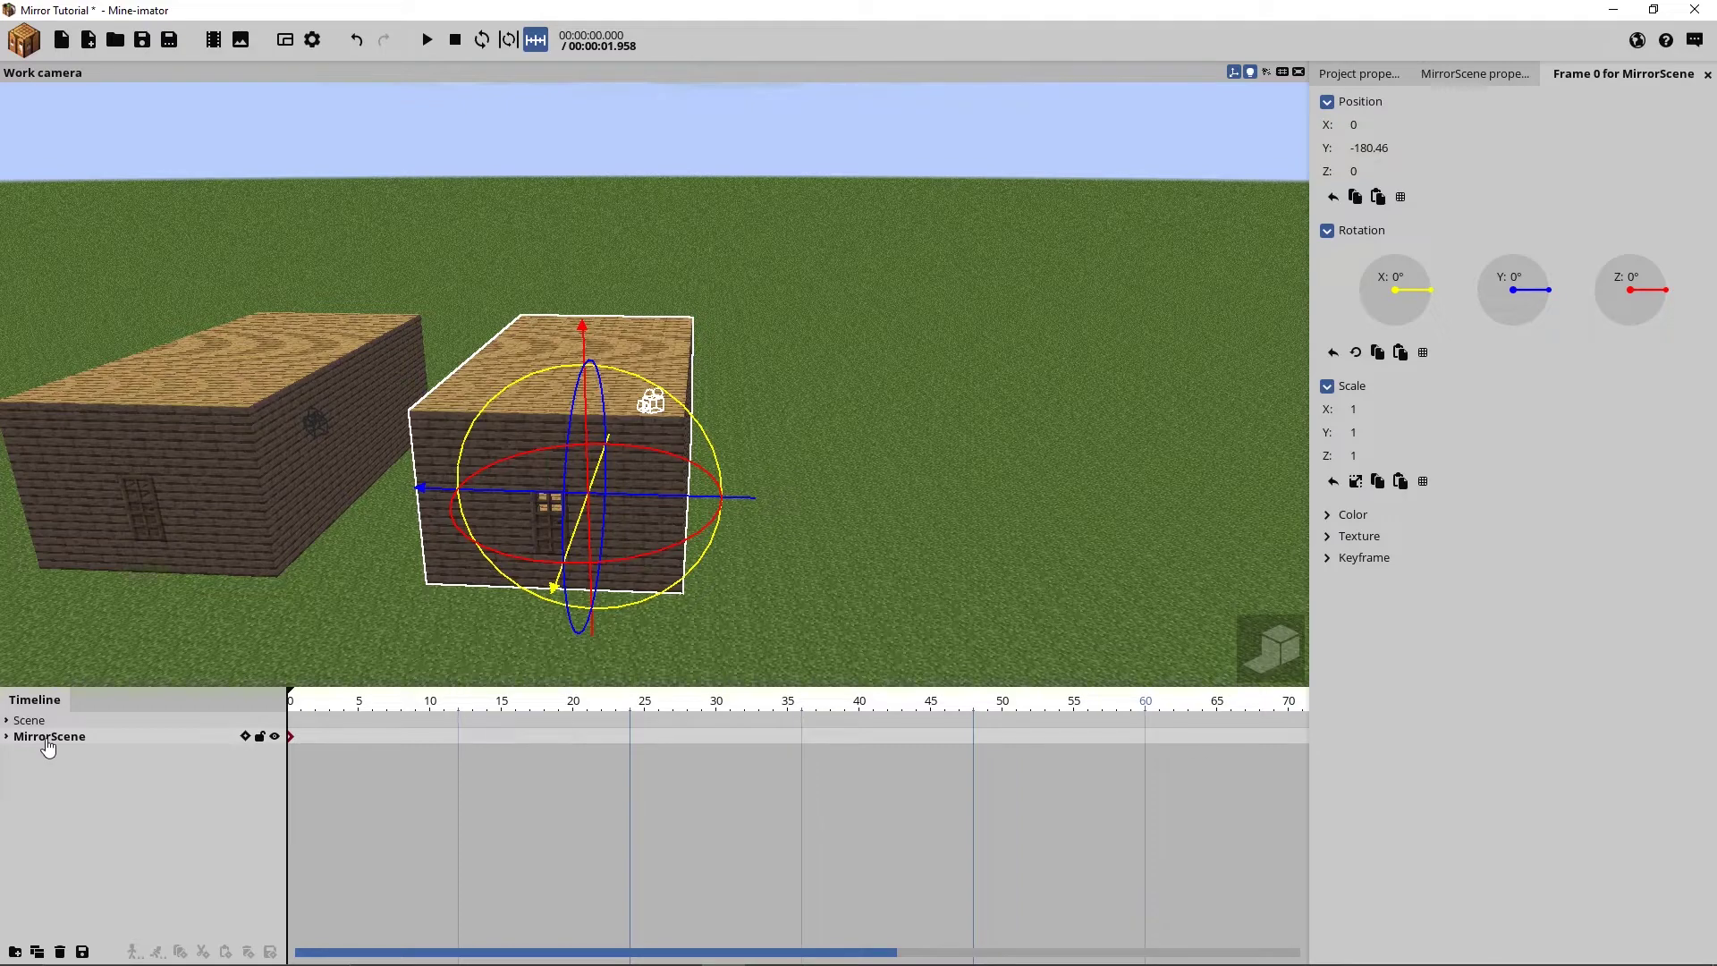
Duplicate the original Scene again and move the copy past MirrorScene, to a Y position of about -353
{"action": "left_click", "coordinate": [29, 721]}
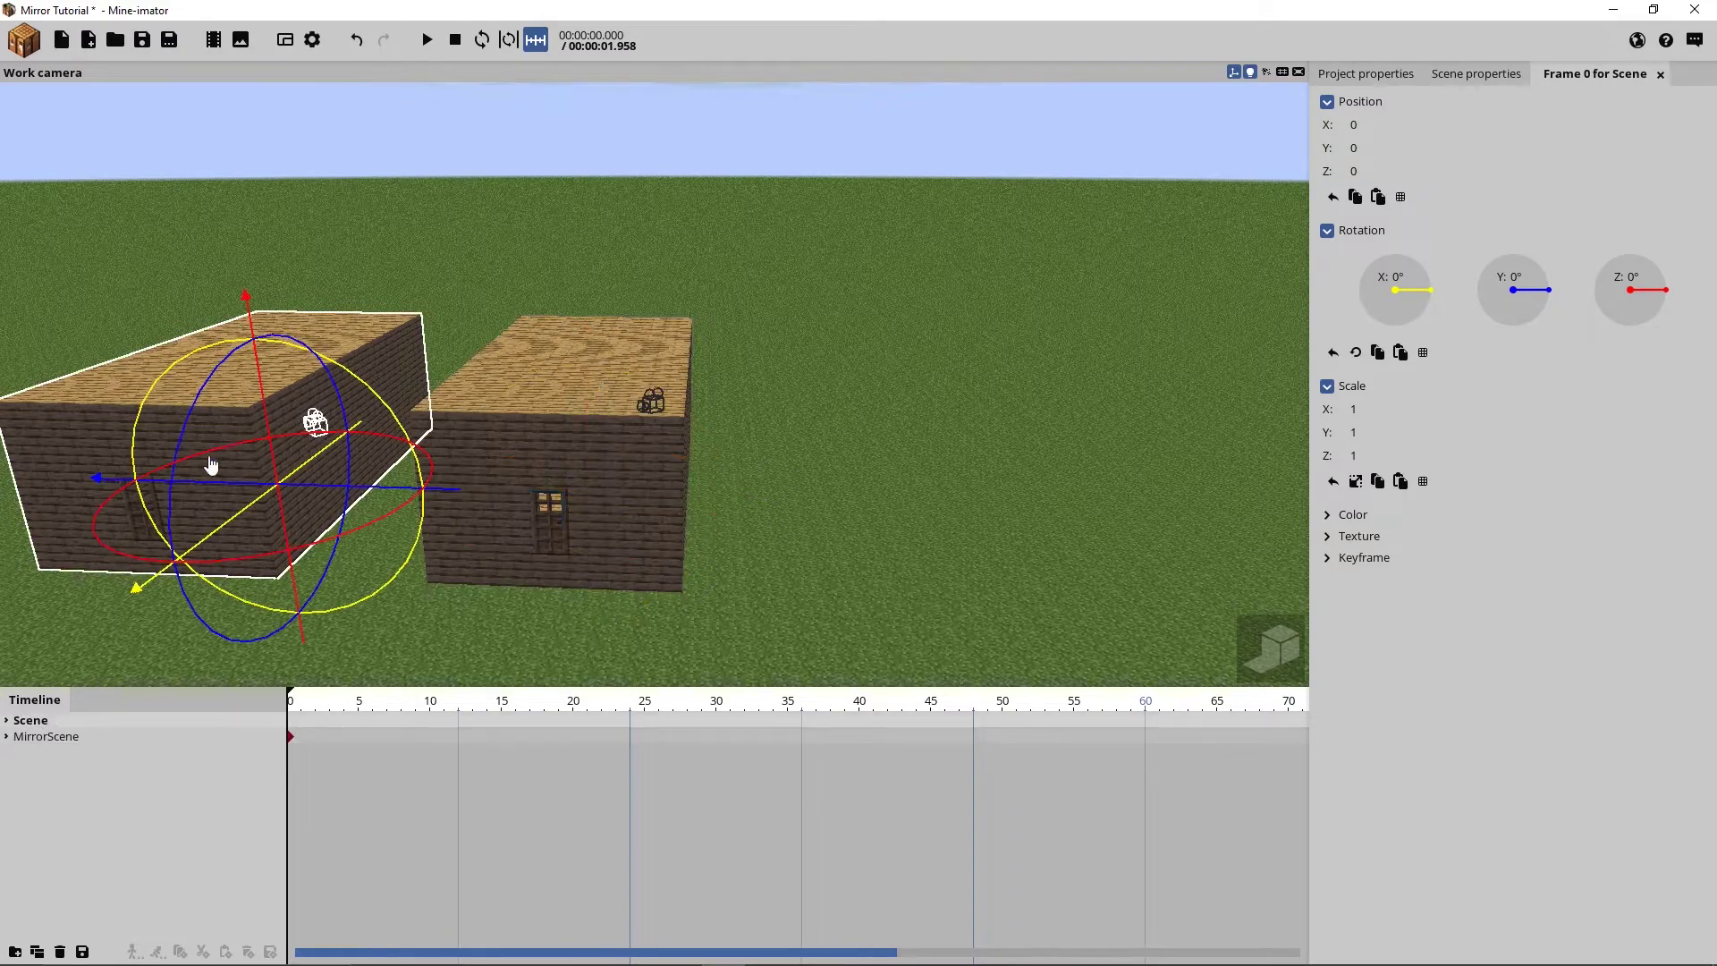
{"action": "key", "text": "ctrl+d"}
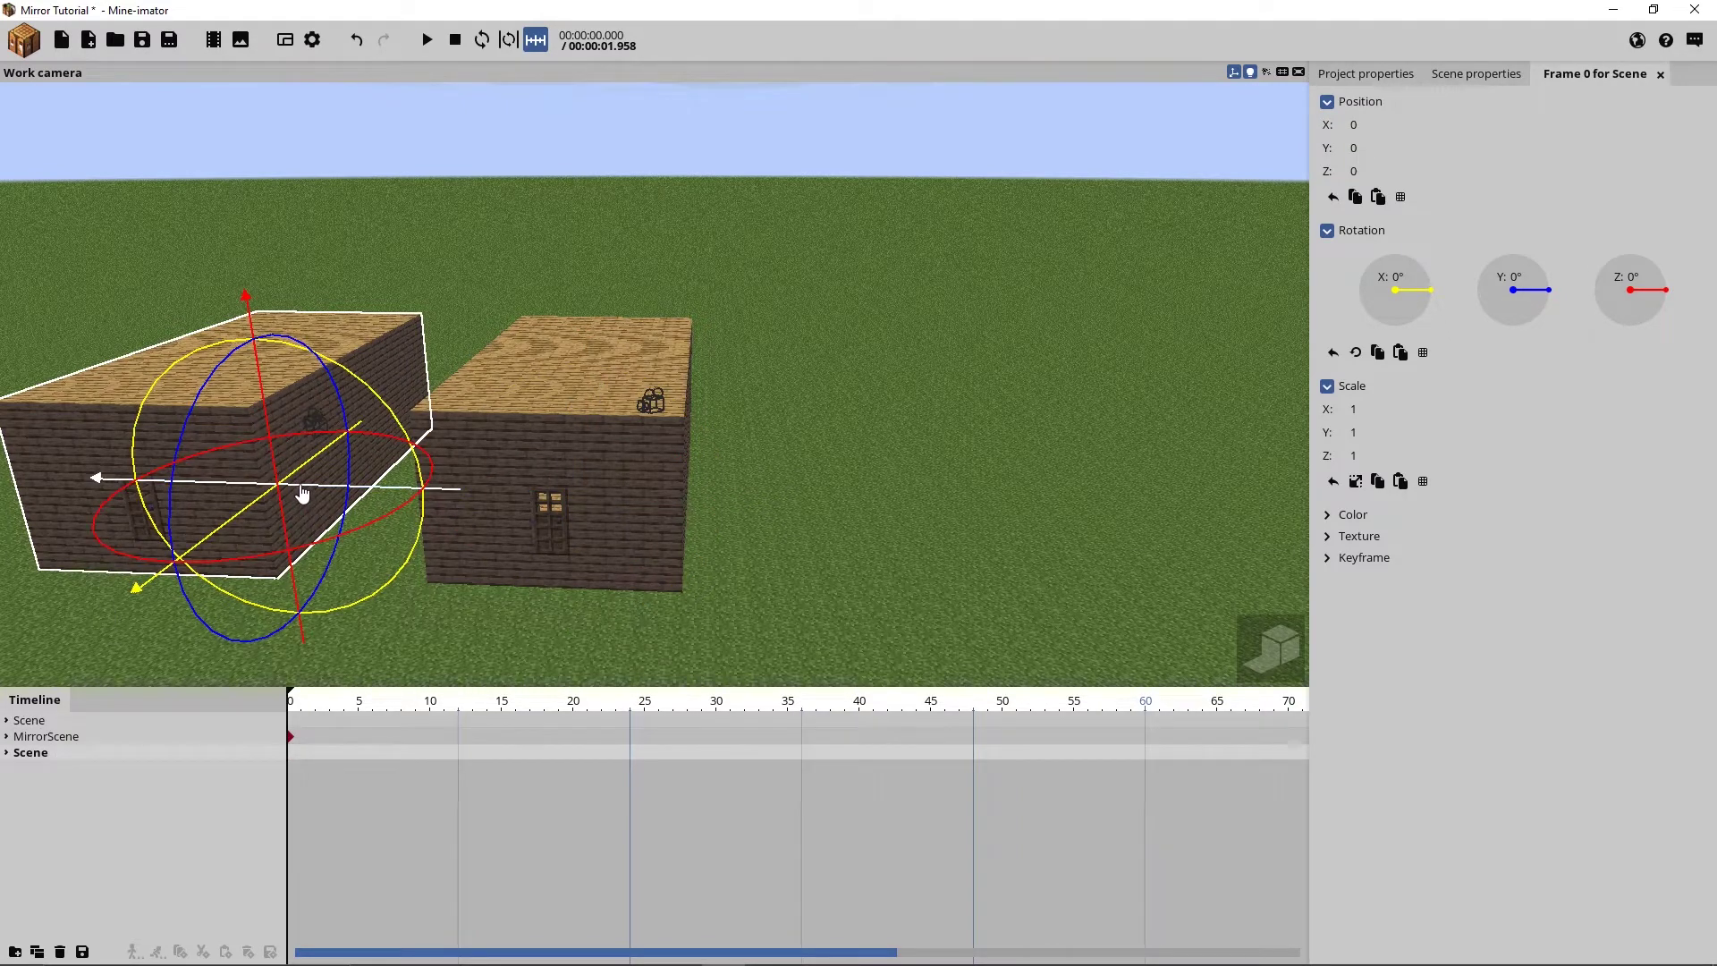
{"action": "left_click_drag", "start_coordinate": [301, 488], "coordinate": [922, 498]}
{"action": "right_click_drag", "start_coordinate": [925, 498], "coordinate": [885, 501]}
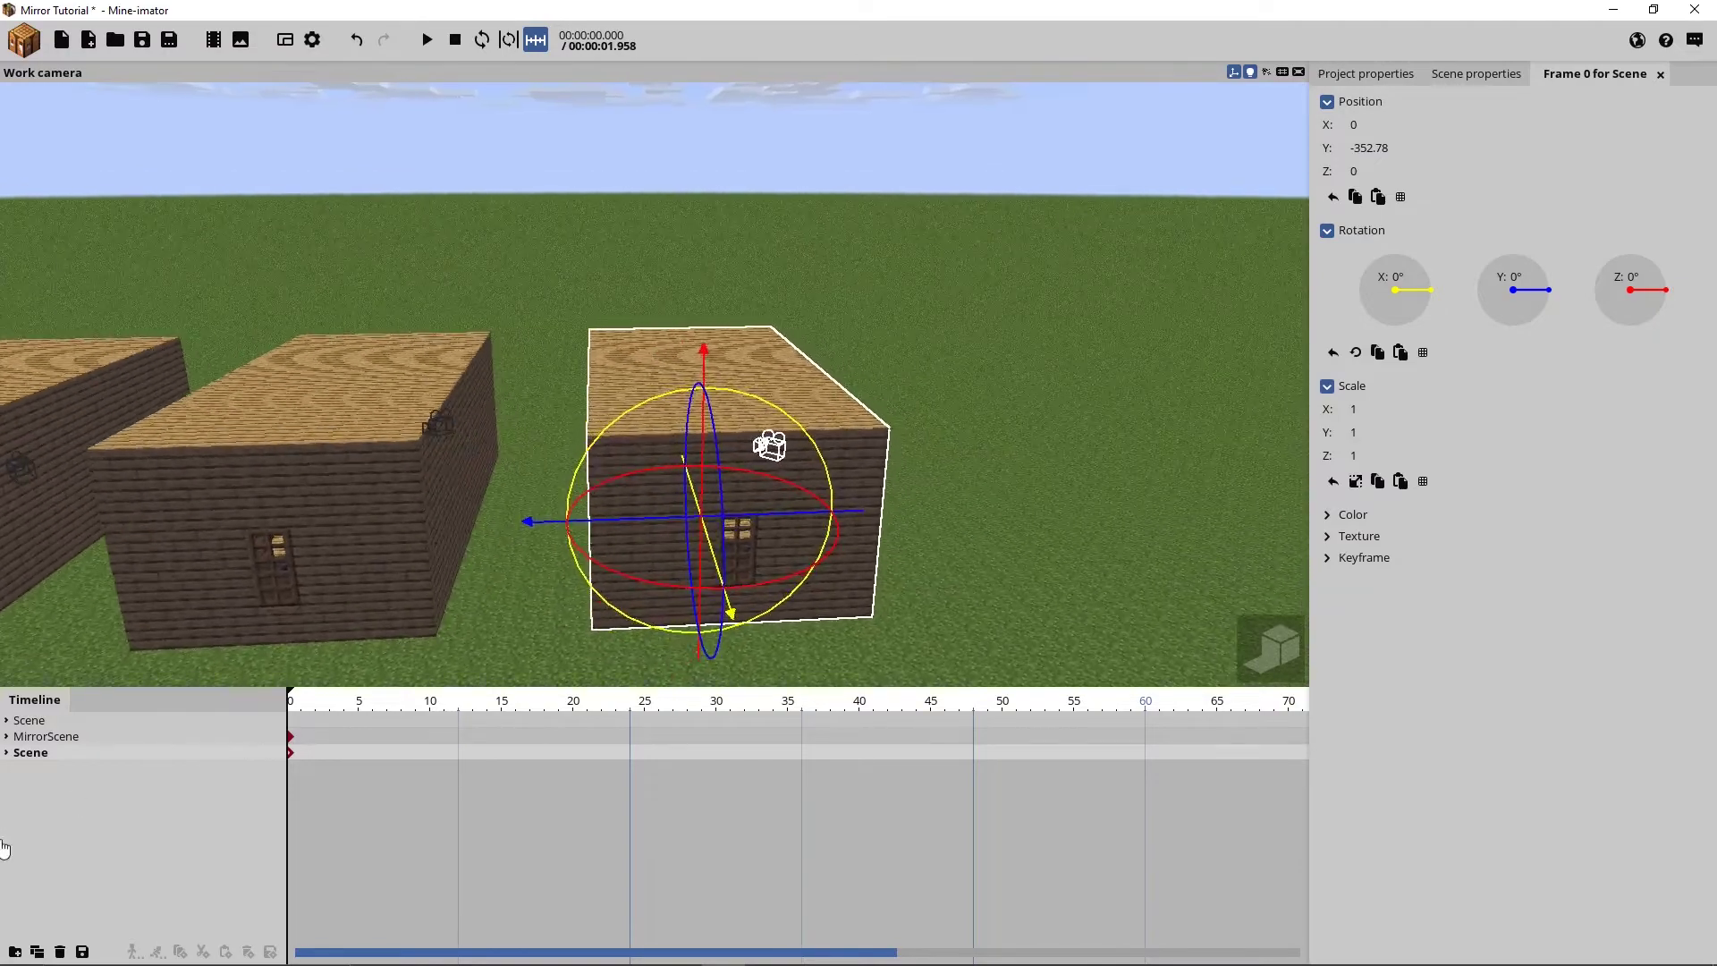
Color the newest scene copy solid white with 100% brightness, 100% mix percent and mix color FFFFFF
{"action": "left_click", "coordinate": [6, 752]}
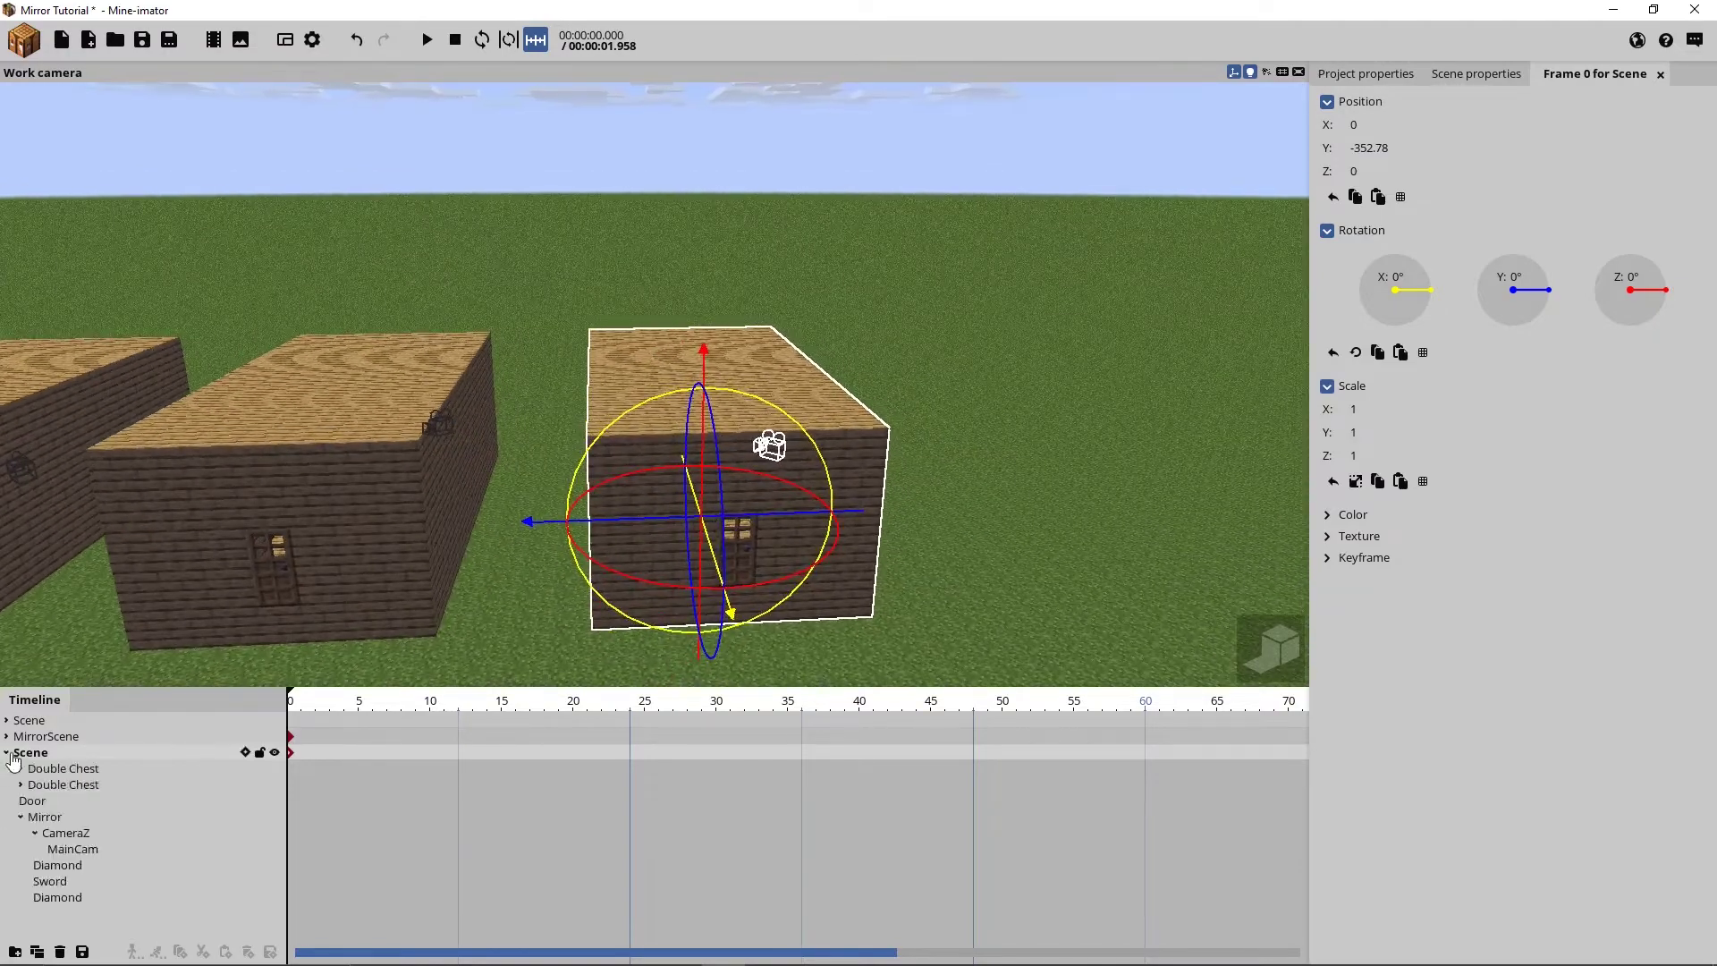
{"action": "left_click", "coordinate": [1346, 515]}
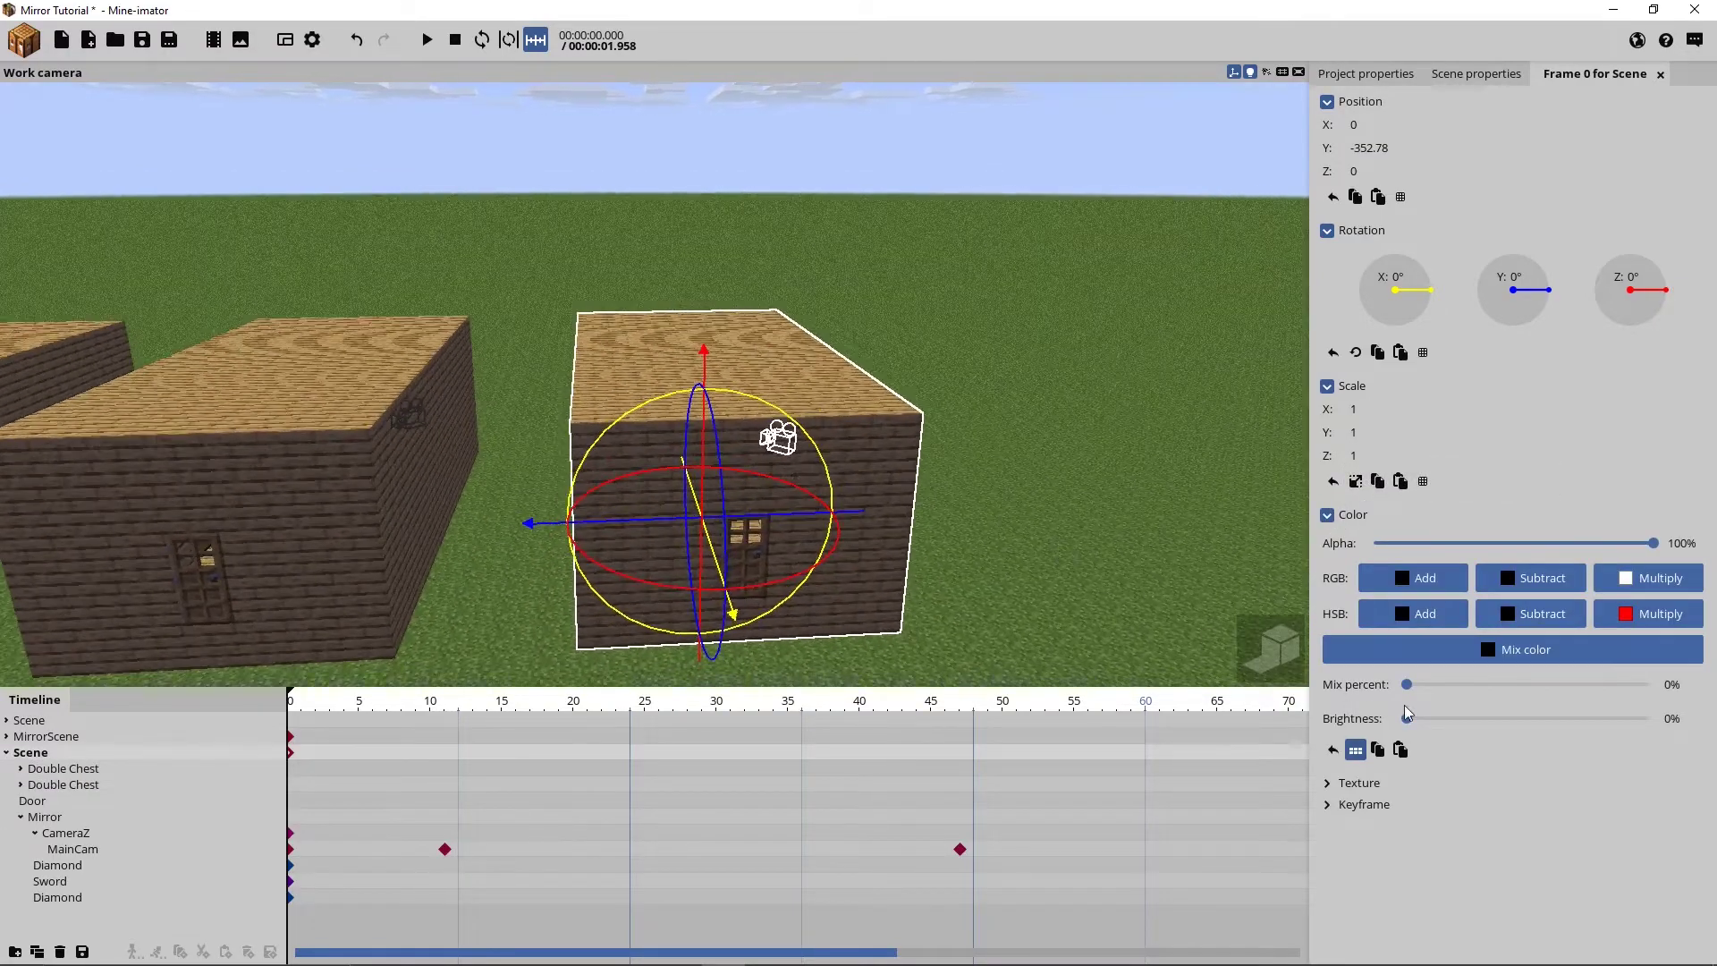
{"action": "left_click_drag", "start_coordinate": [1406, 718], "coordinate": [1712, 711]}
{"action": "left_click_drag", "start_coordinate": [1407, 684], "coordinate": [1653, 684]}
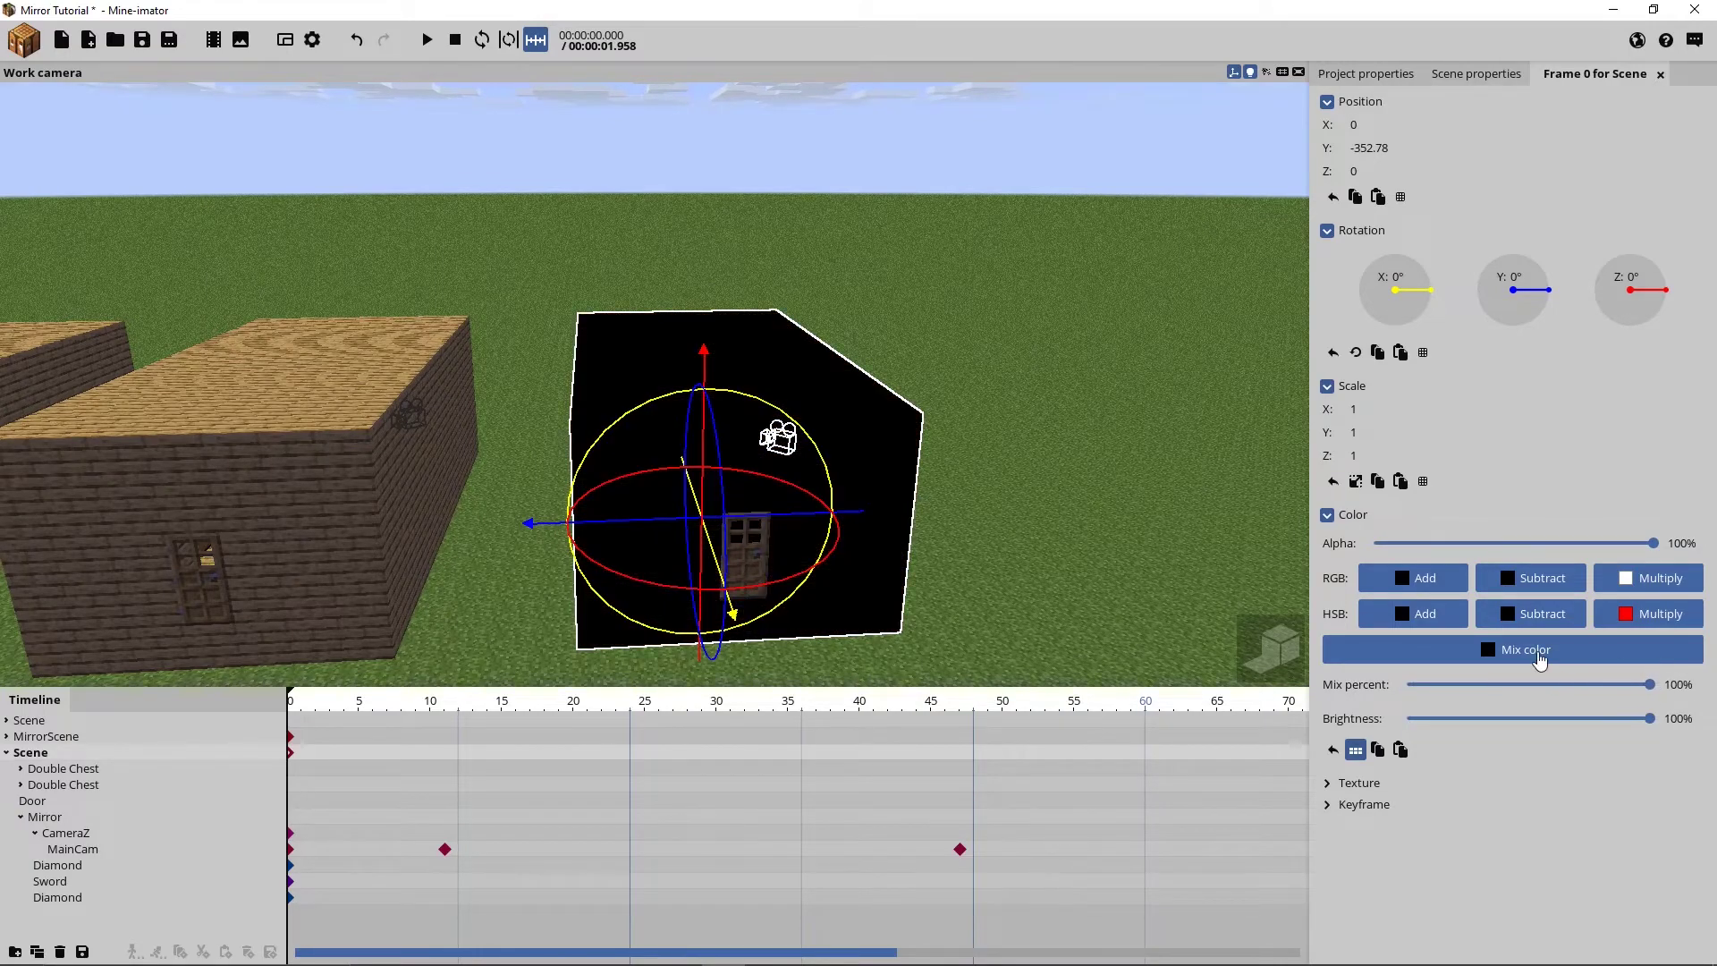
{"action": "left_click", "coordinate": [1533, 650]}
{"action": "left_click_drag", "start_coordinate": [659, 349], "coordinate": [600, 282]}
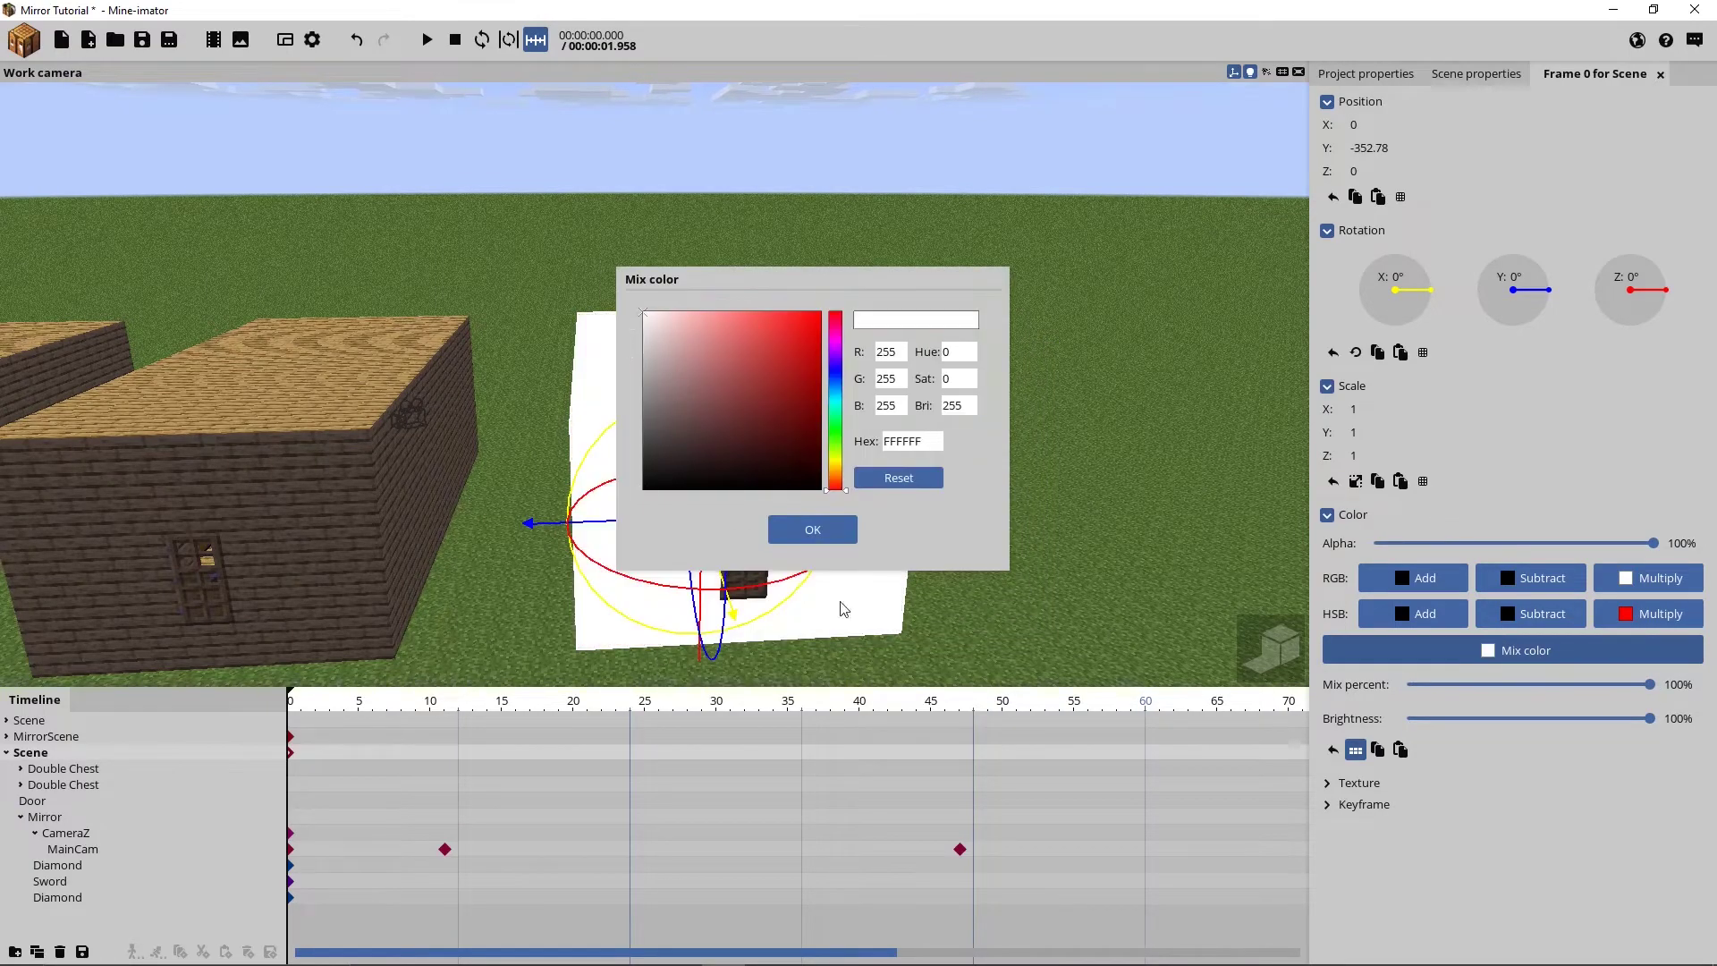
{"action": "left_click", "coordinate": [815, 544]}
Expand the white scene copy's graphics options and inspect the chests and door inside its room
{"action": "left_click", "coordinate": [1454, 75]}
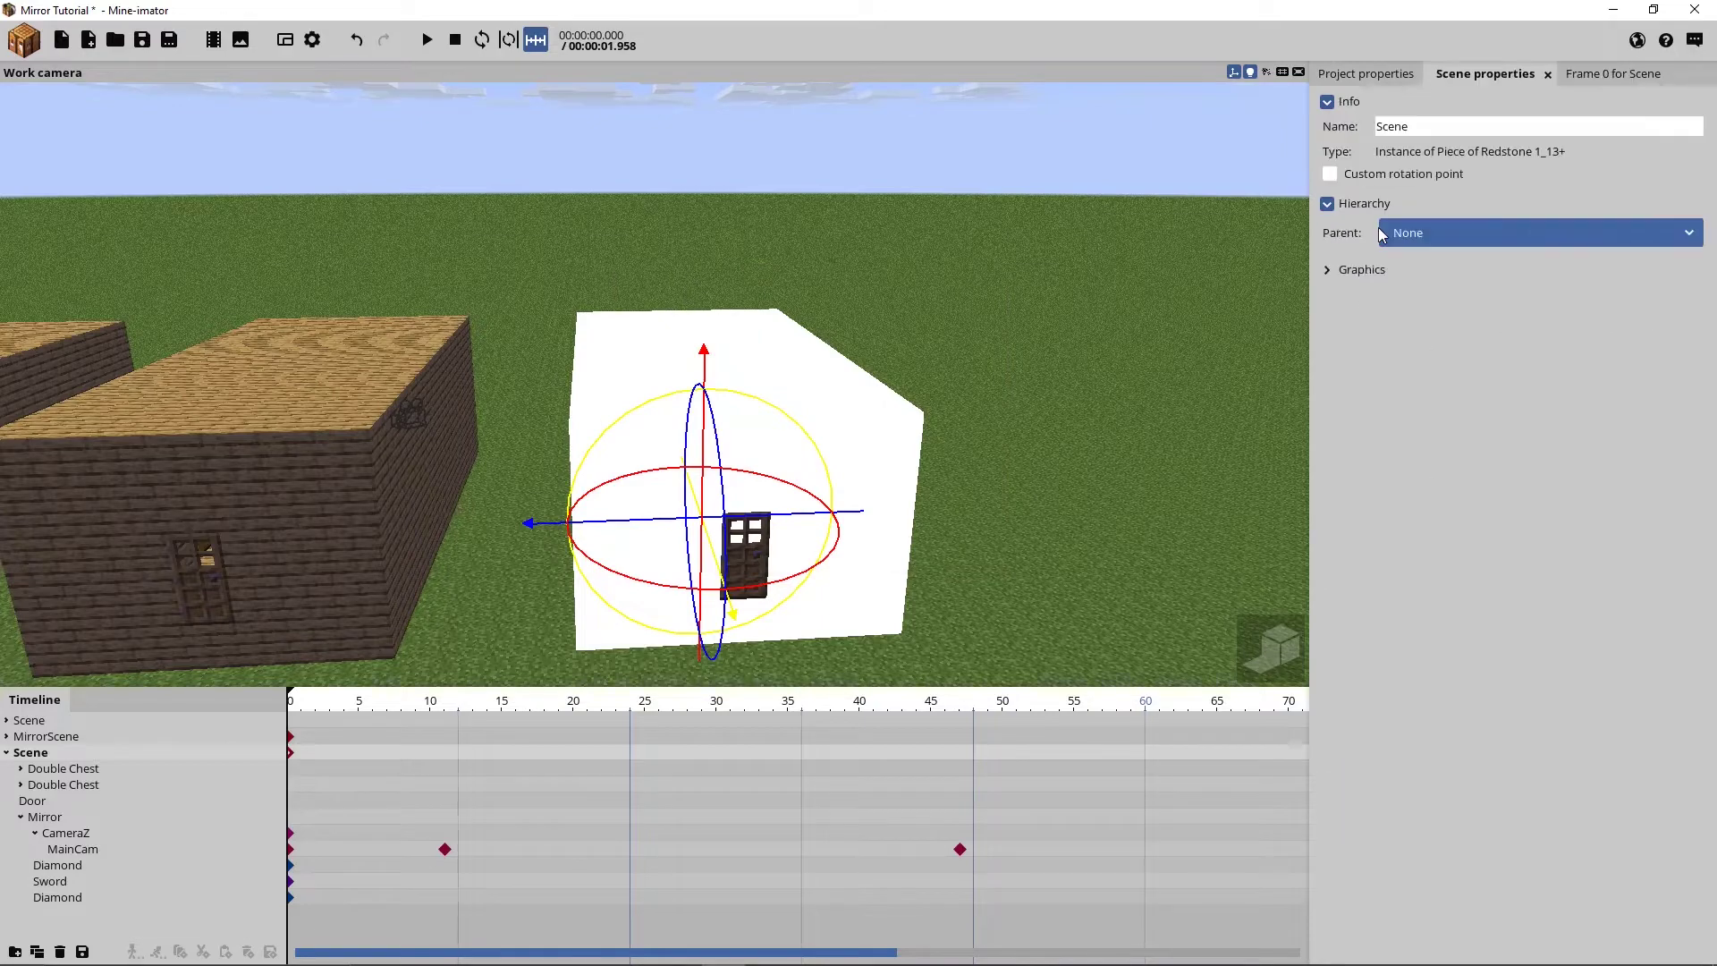
{"action": "left_click", "coordinate": [1368, 271]}
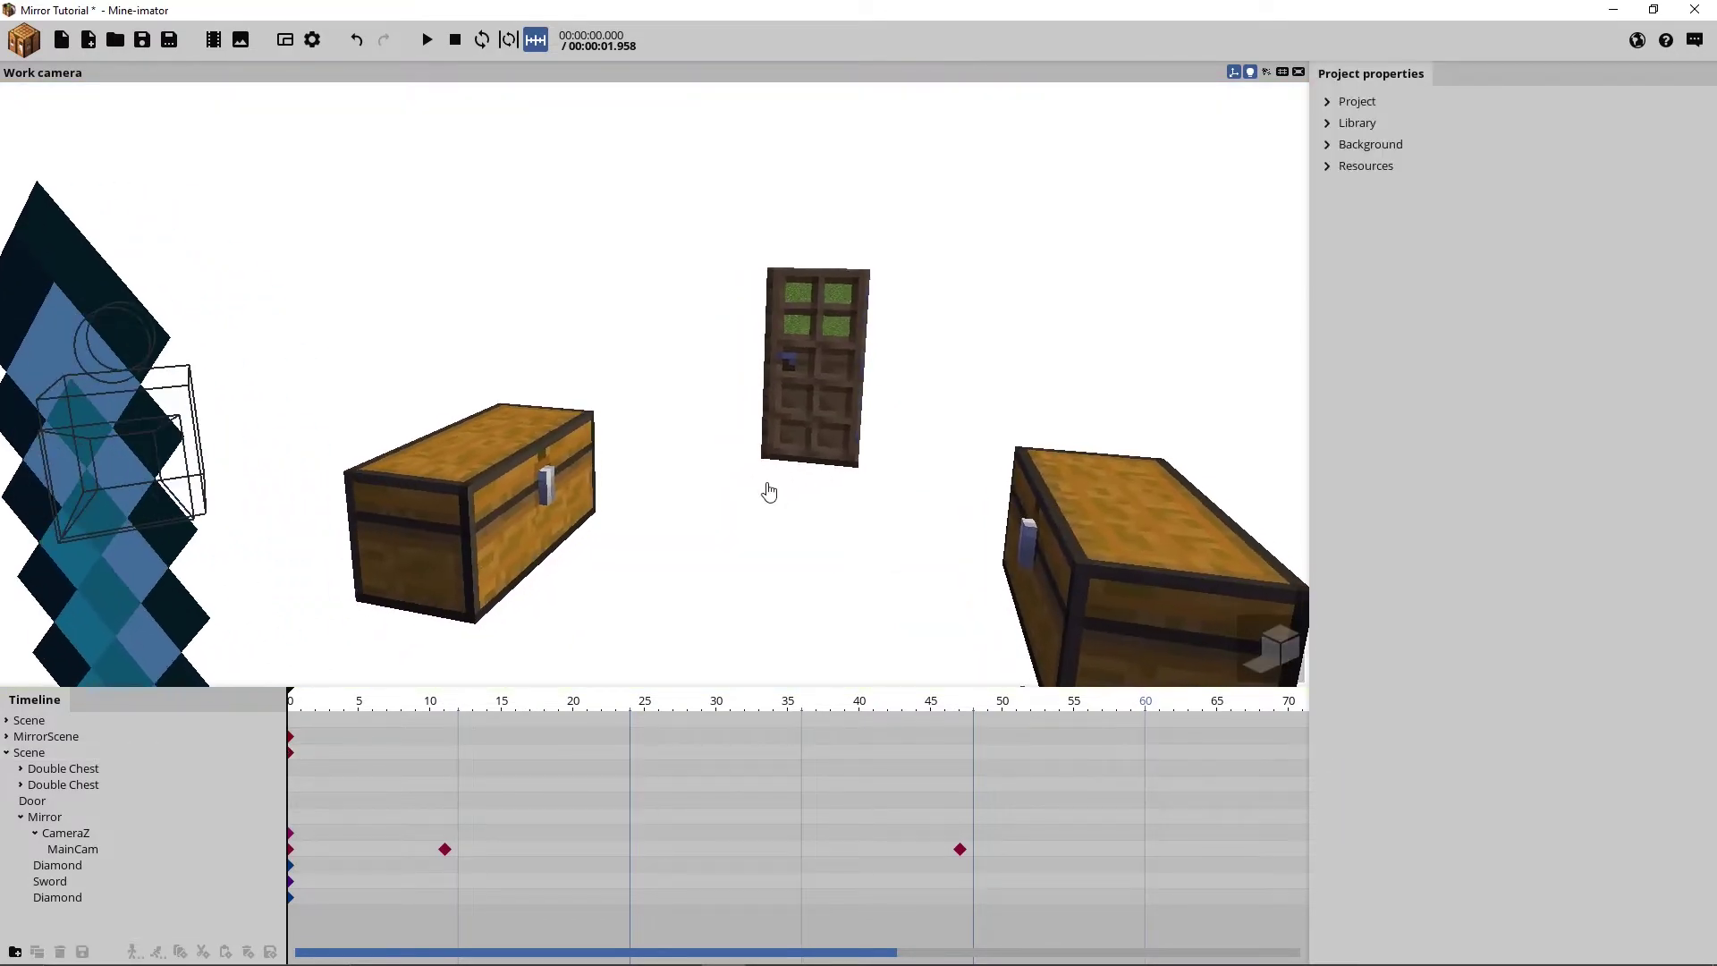
{"action": "right_click_drag", "start_coordinate": [809, 461], "coordinate": [820, 458]}
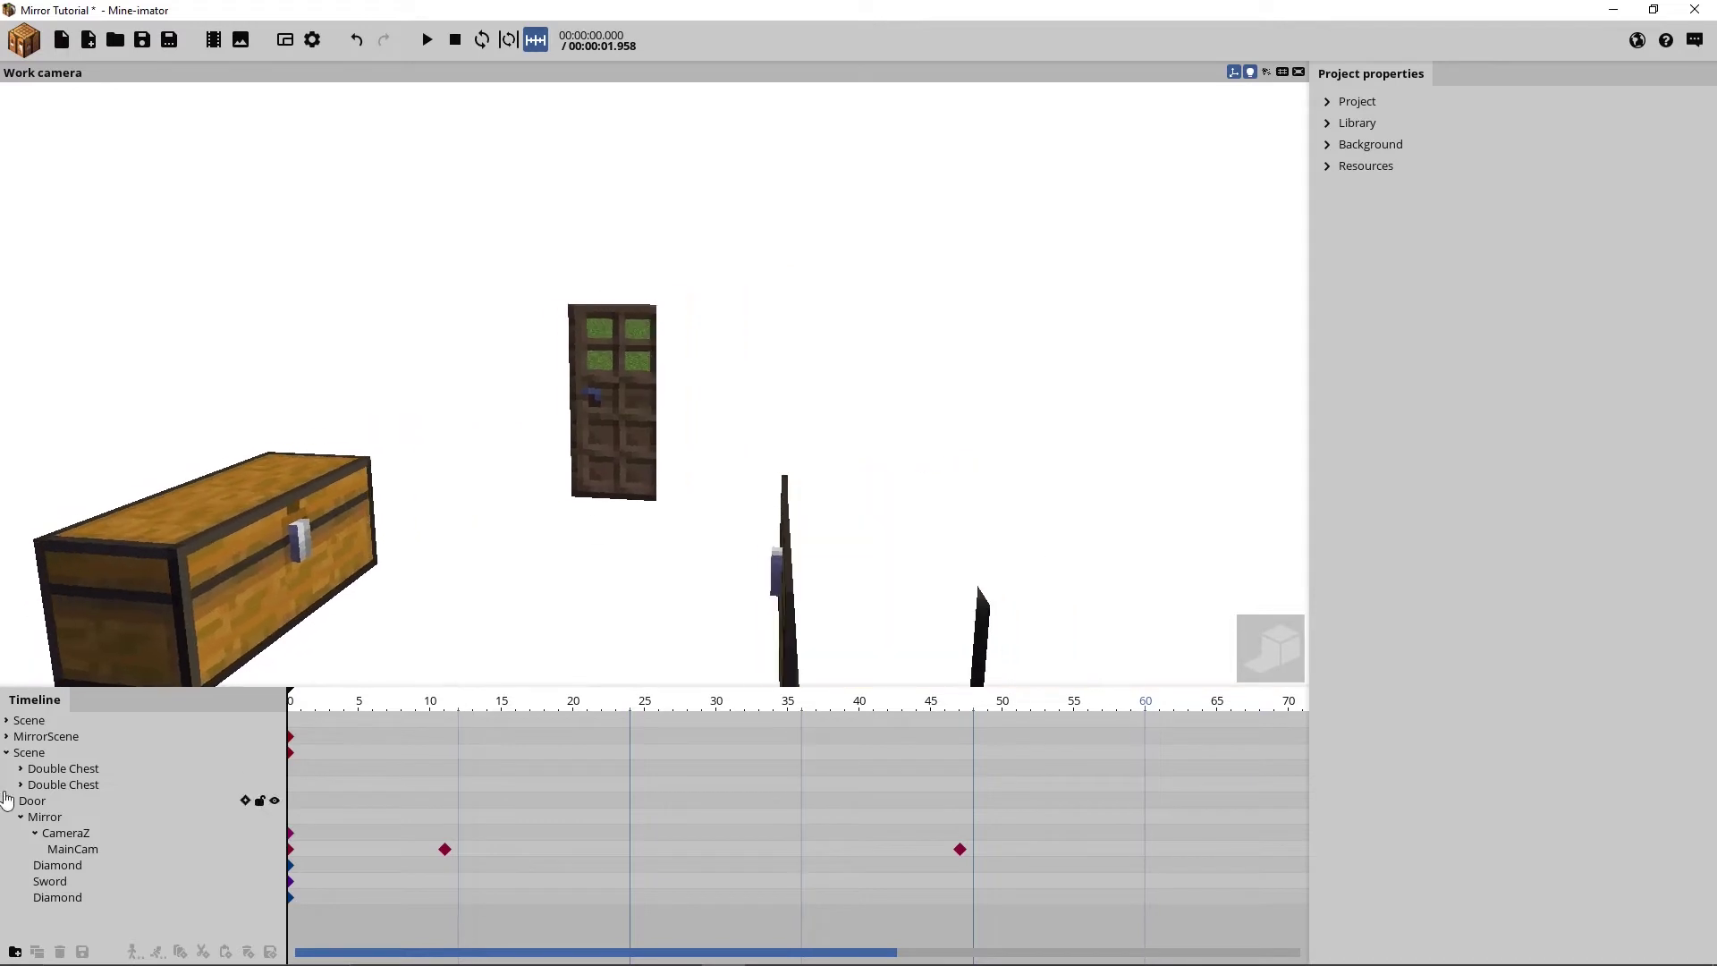
Color the two double chests and the door in the scene copy solid white, and collapse the copy's hierarchy
{"action": "left_click", "coordinate": [56, 804]}
{"action": "left_click_drag", "start_coordinate": [125, 804], "coordinate": [24, 773]}
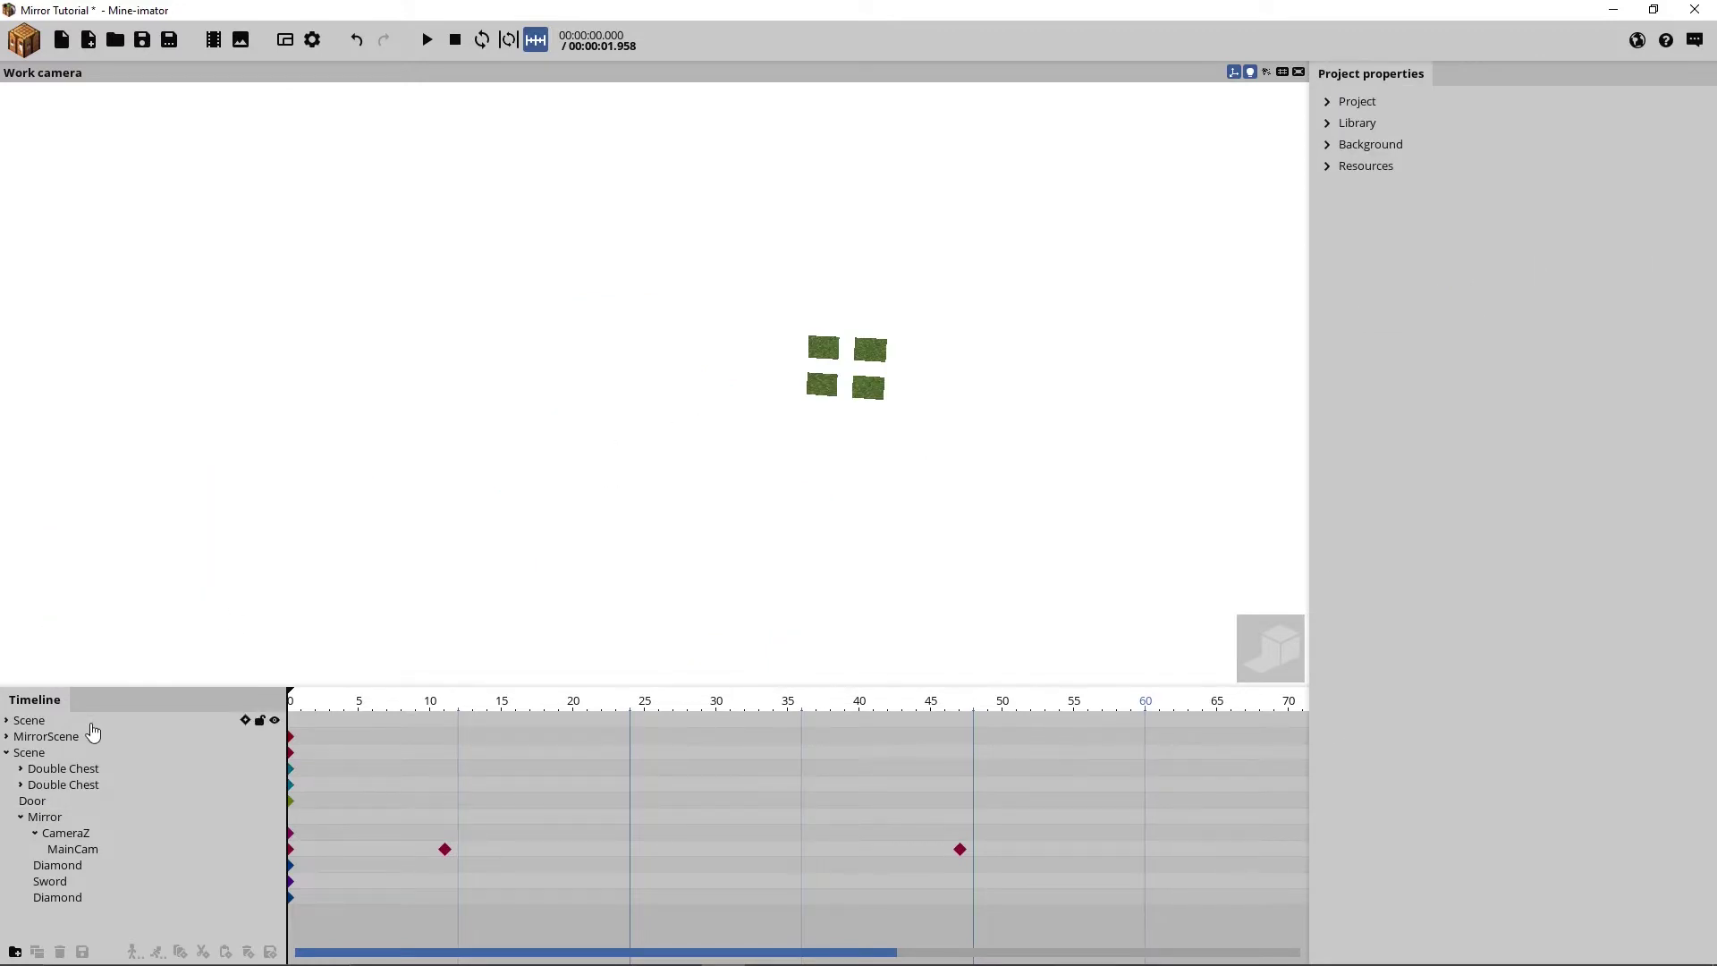
{"action": "left_click", "coordinate": [40, 752]}
{"action": "left_click", "coordinate": [6, 752]}
Create an untextured cube and parent it directly to the white scene copy
{"action": "left_click", "coordinate": [25, 56]}
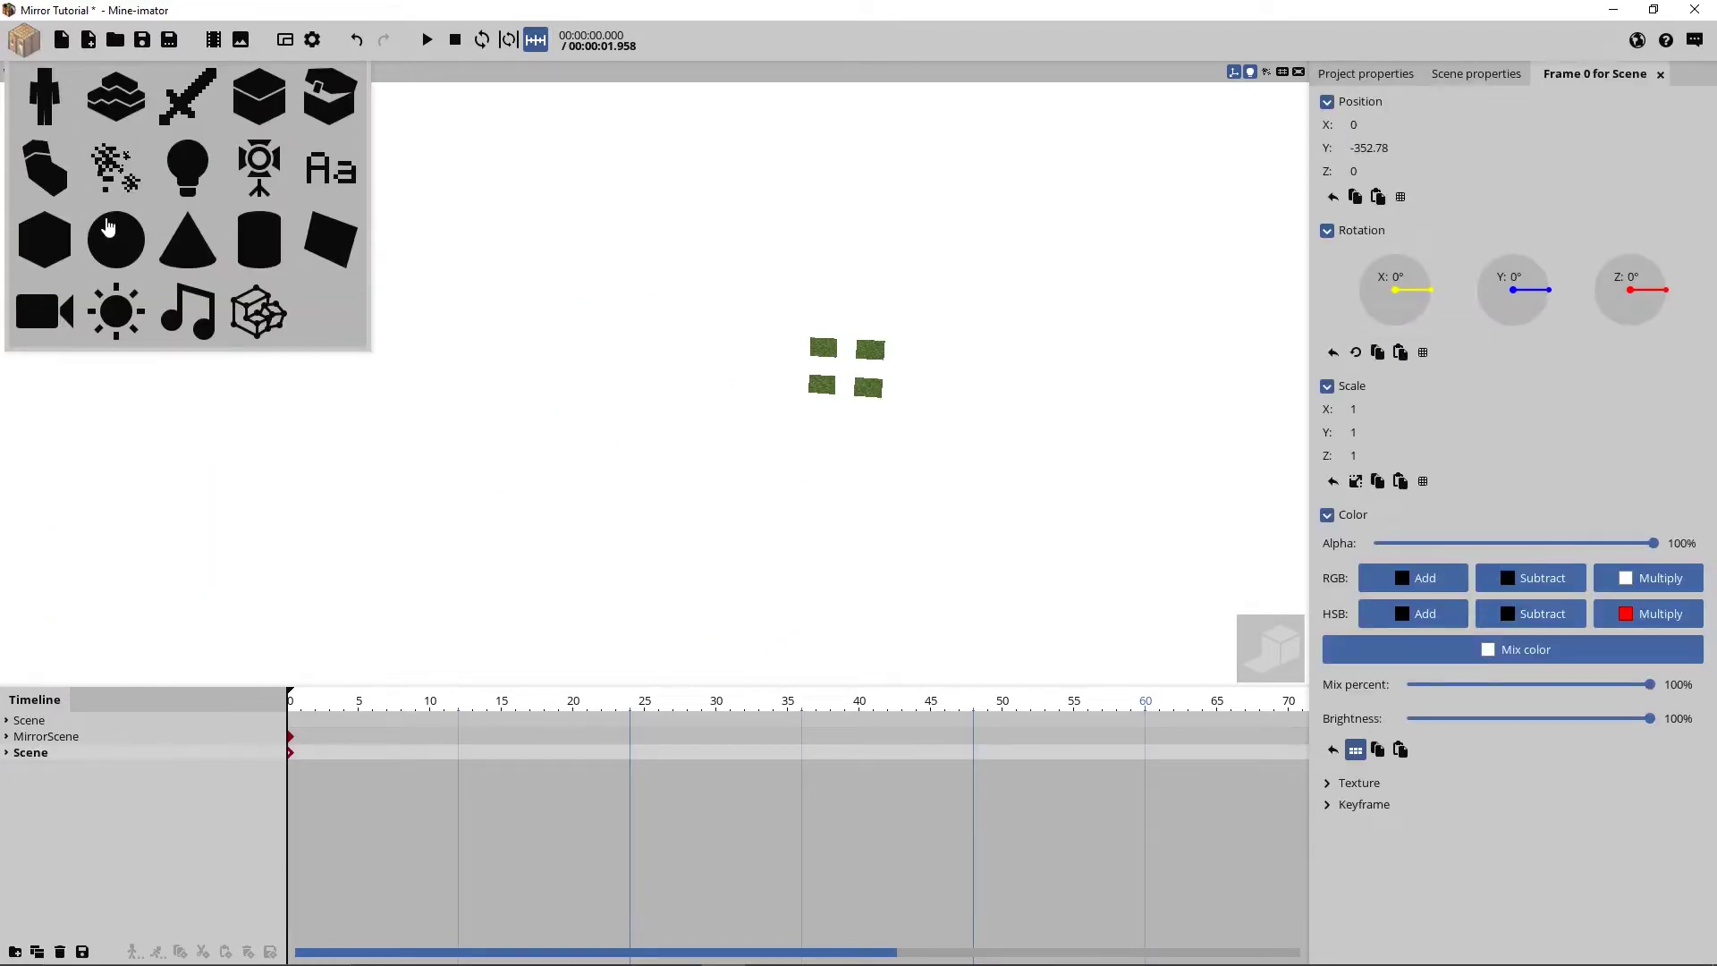
{"action": "left_click", "coordinate": [45, 240]}
{"action": "left_click", "coordinate": [535, 329]}
{"action": "left_click", "coordinate": [26, 772]}
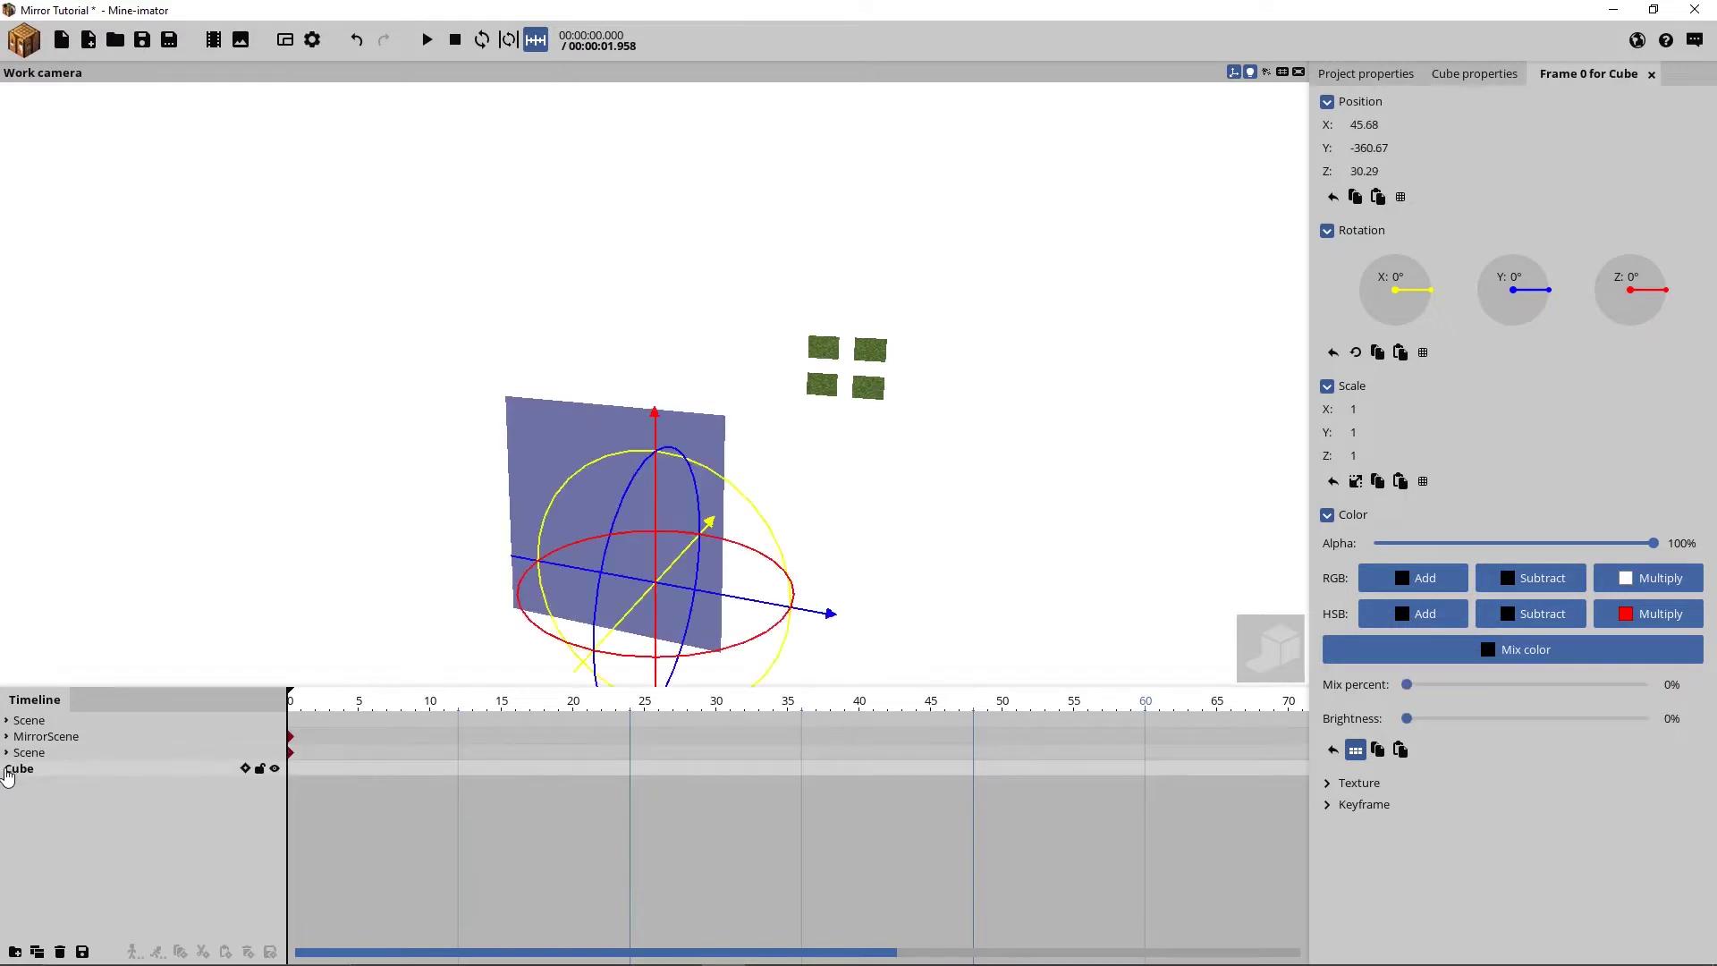
{"action": "left_click_drag", "start_coordinate": [27, 773], "coordinate": [36, 754]}
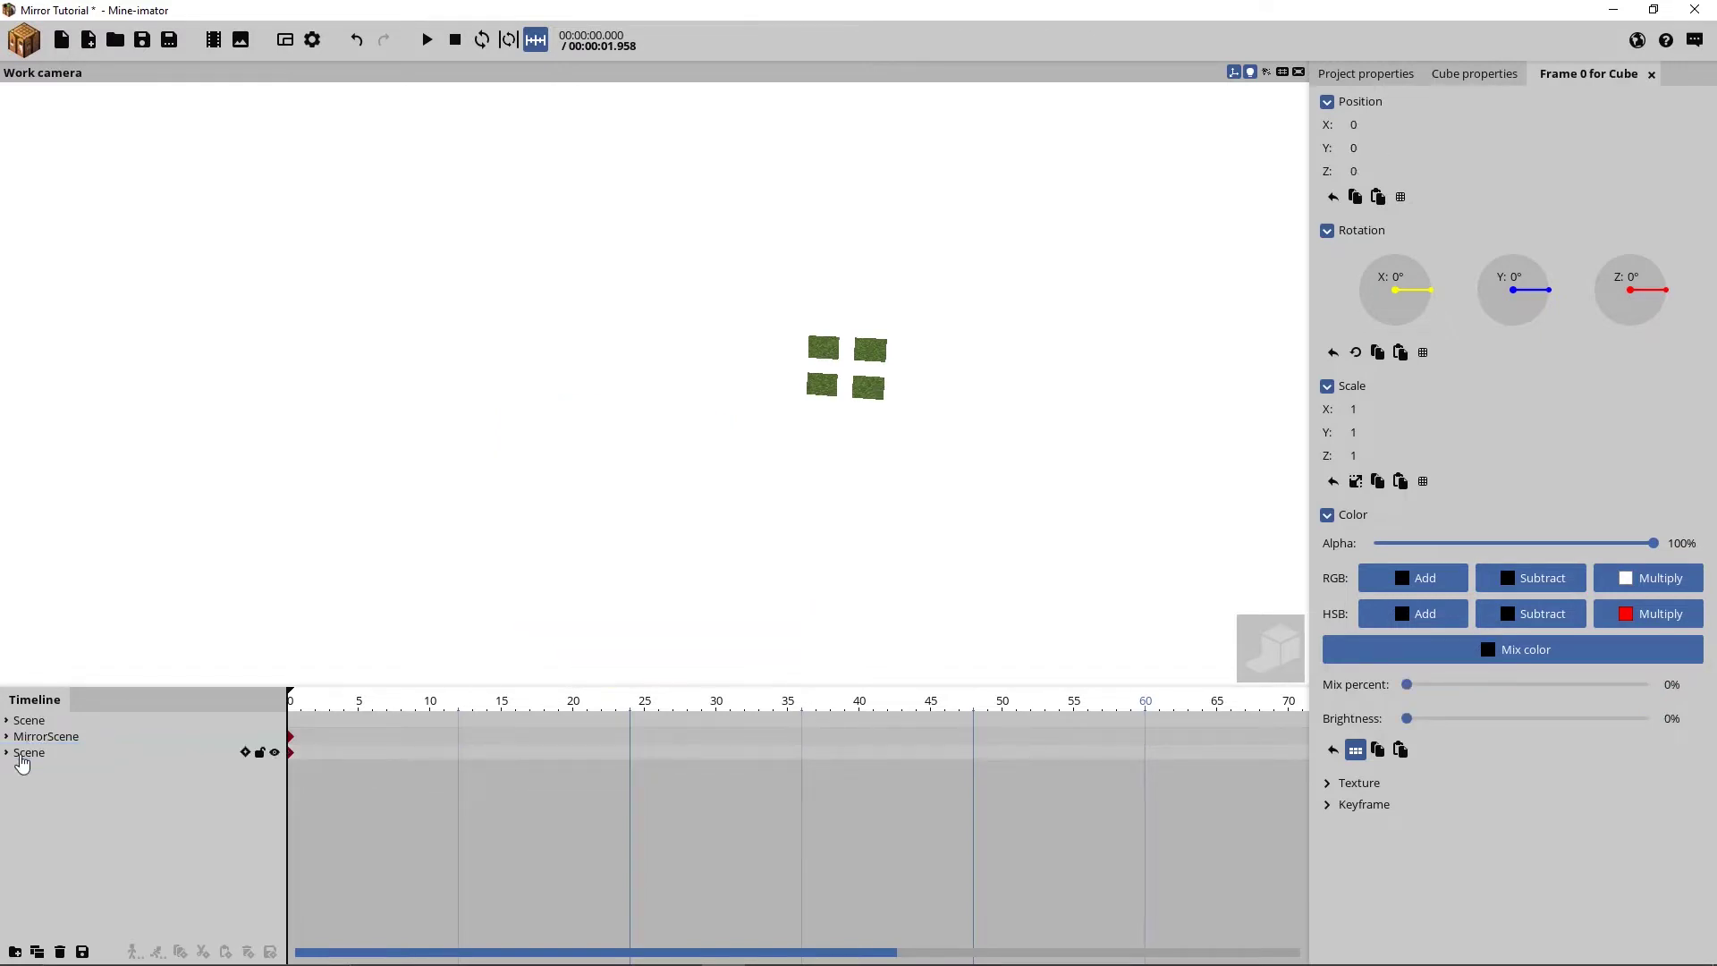
{"action": "left_click", "coordinate": [7, 752]}
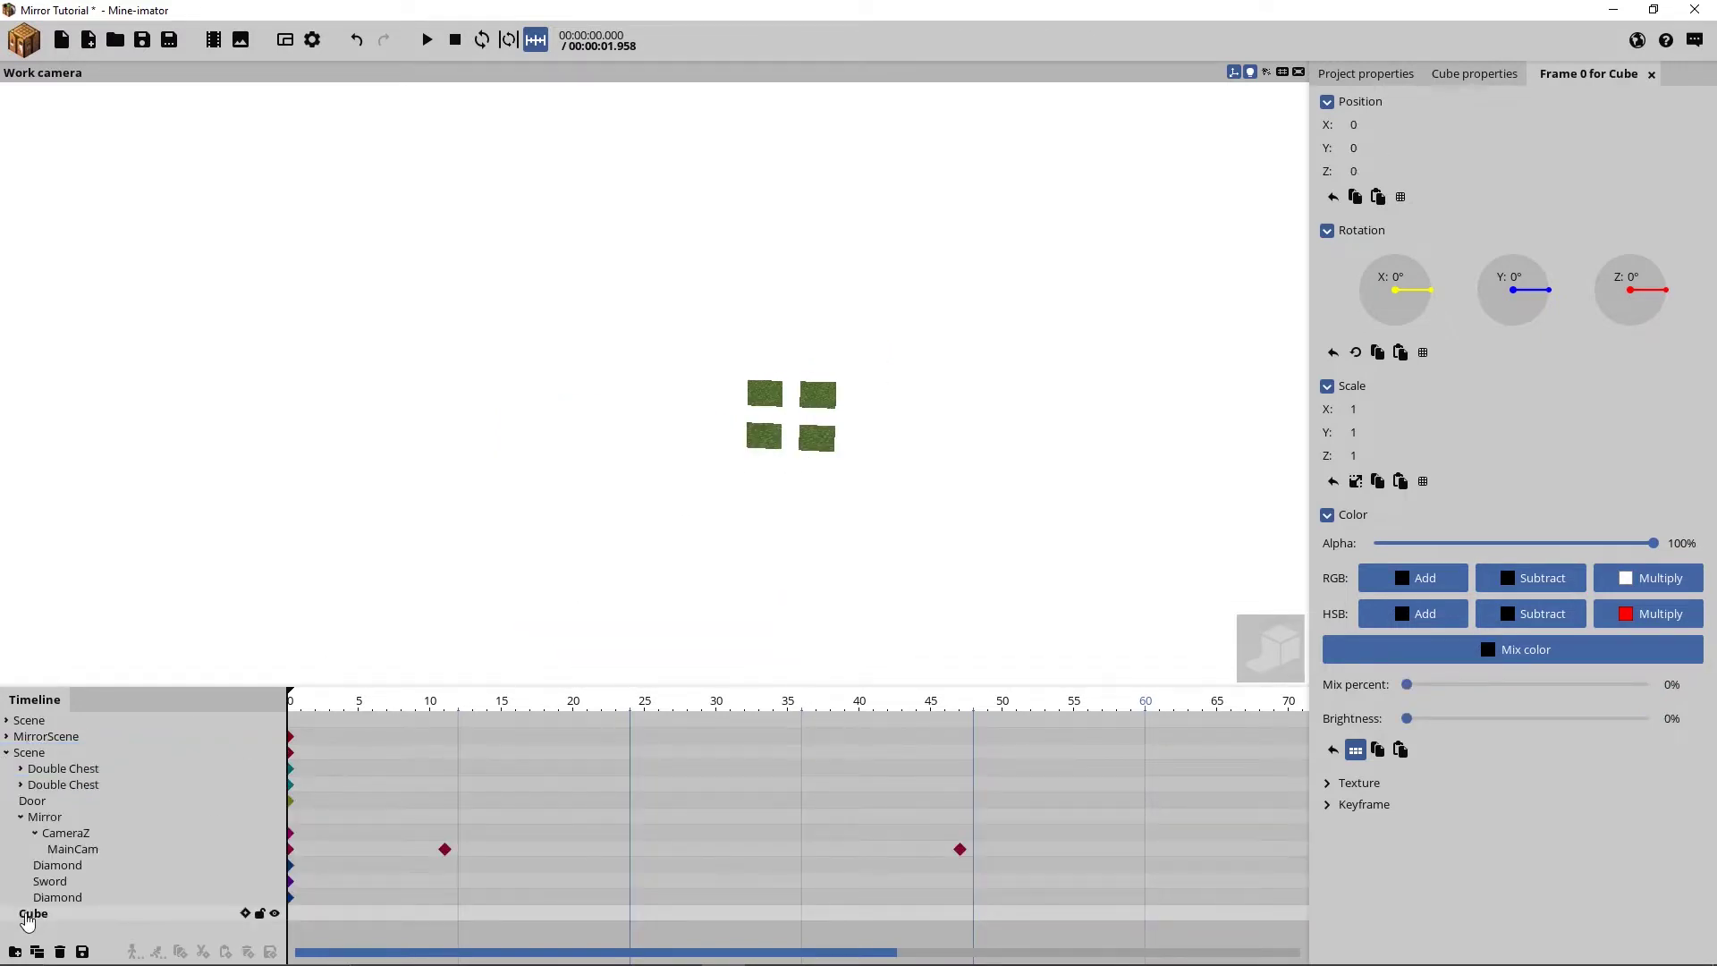
{"action": "left_click_drag", "start_coordinate": [27, 914], "coordinate": [70, 760]}
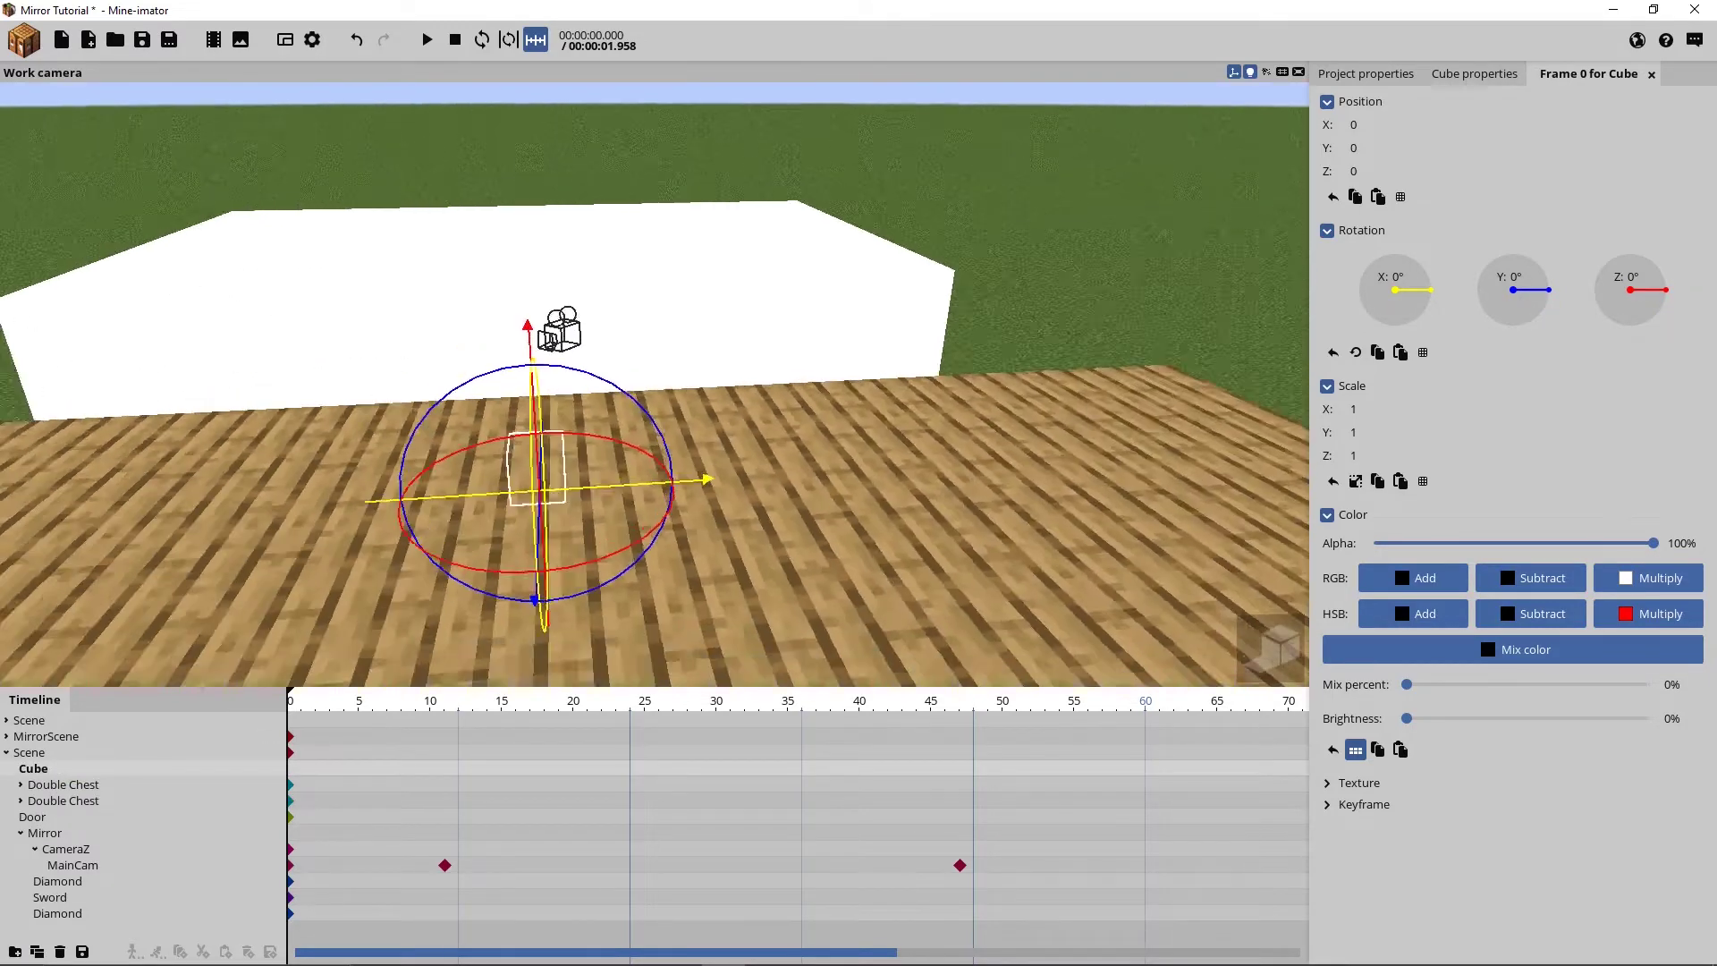
Scale the cube uniformly to about 12.59 so that it encloses the white scene copy
{"action": "left_click_drag", "start_coordinate": [805, 429], "coordinate": [536, 420]}
{"action": "left_click", "coordinate": [1352, 483]}
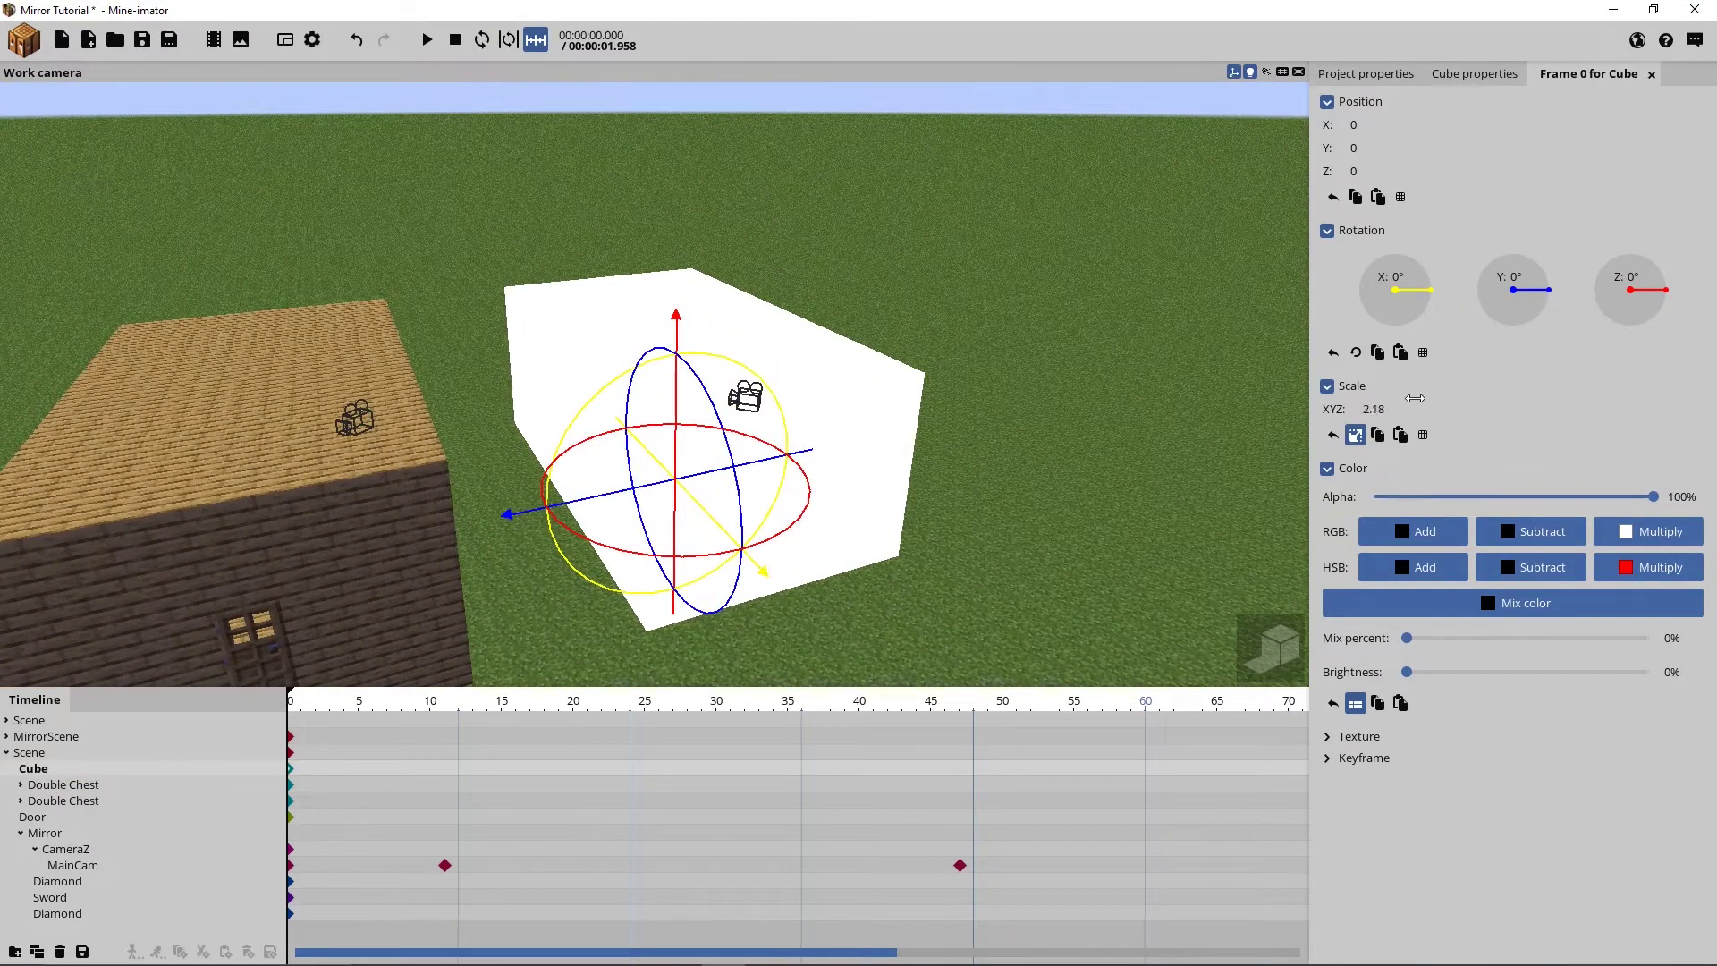
{"action": "left_click_drag", "start_coordinate": [1415, 398], "coordinate": [1485, 387]}
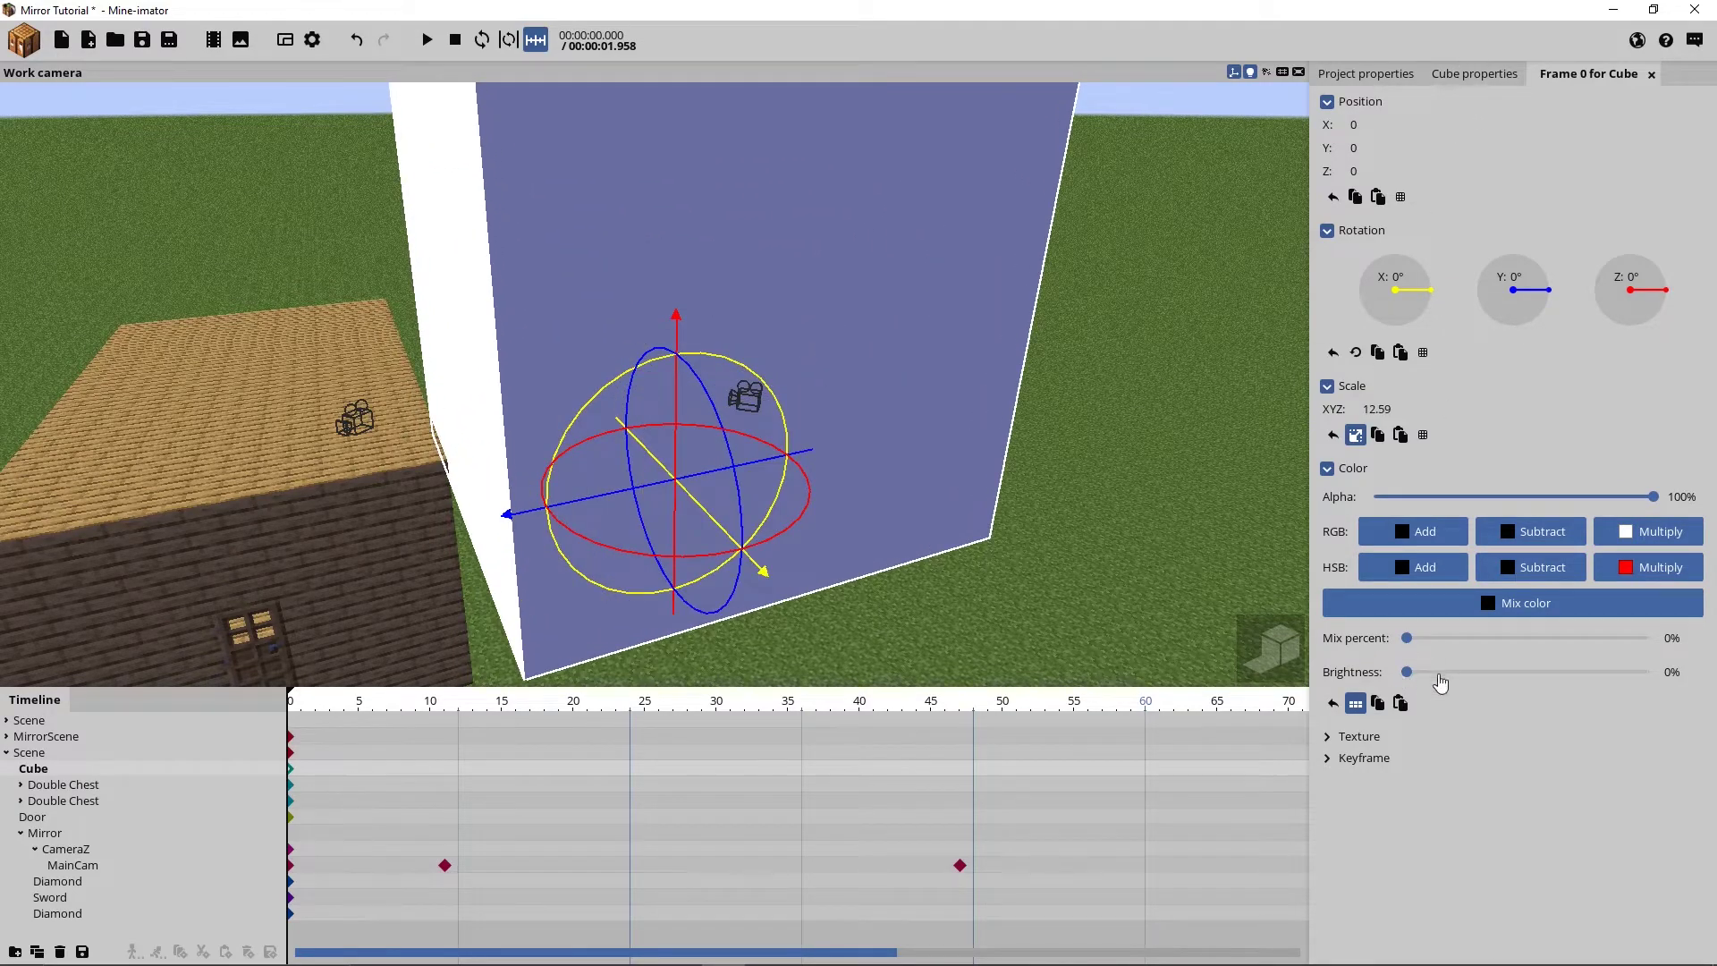
Set the cube's brightness to 100% and turn off its shadow casting
{"action": "left_click_drag", "start_coordinate": [1431, 670], "coordinate": [1704, 658]}
{"action": "left_click", "coordinate": [1453, 75]}
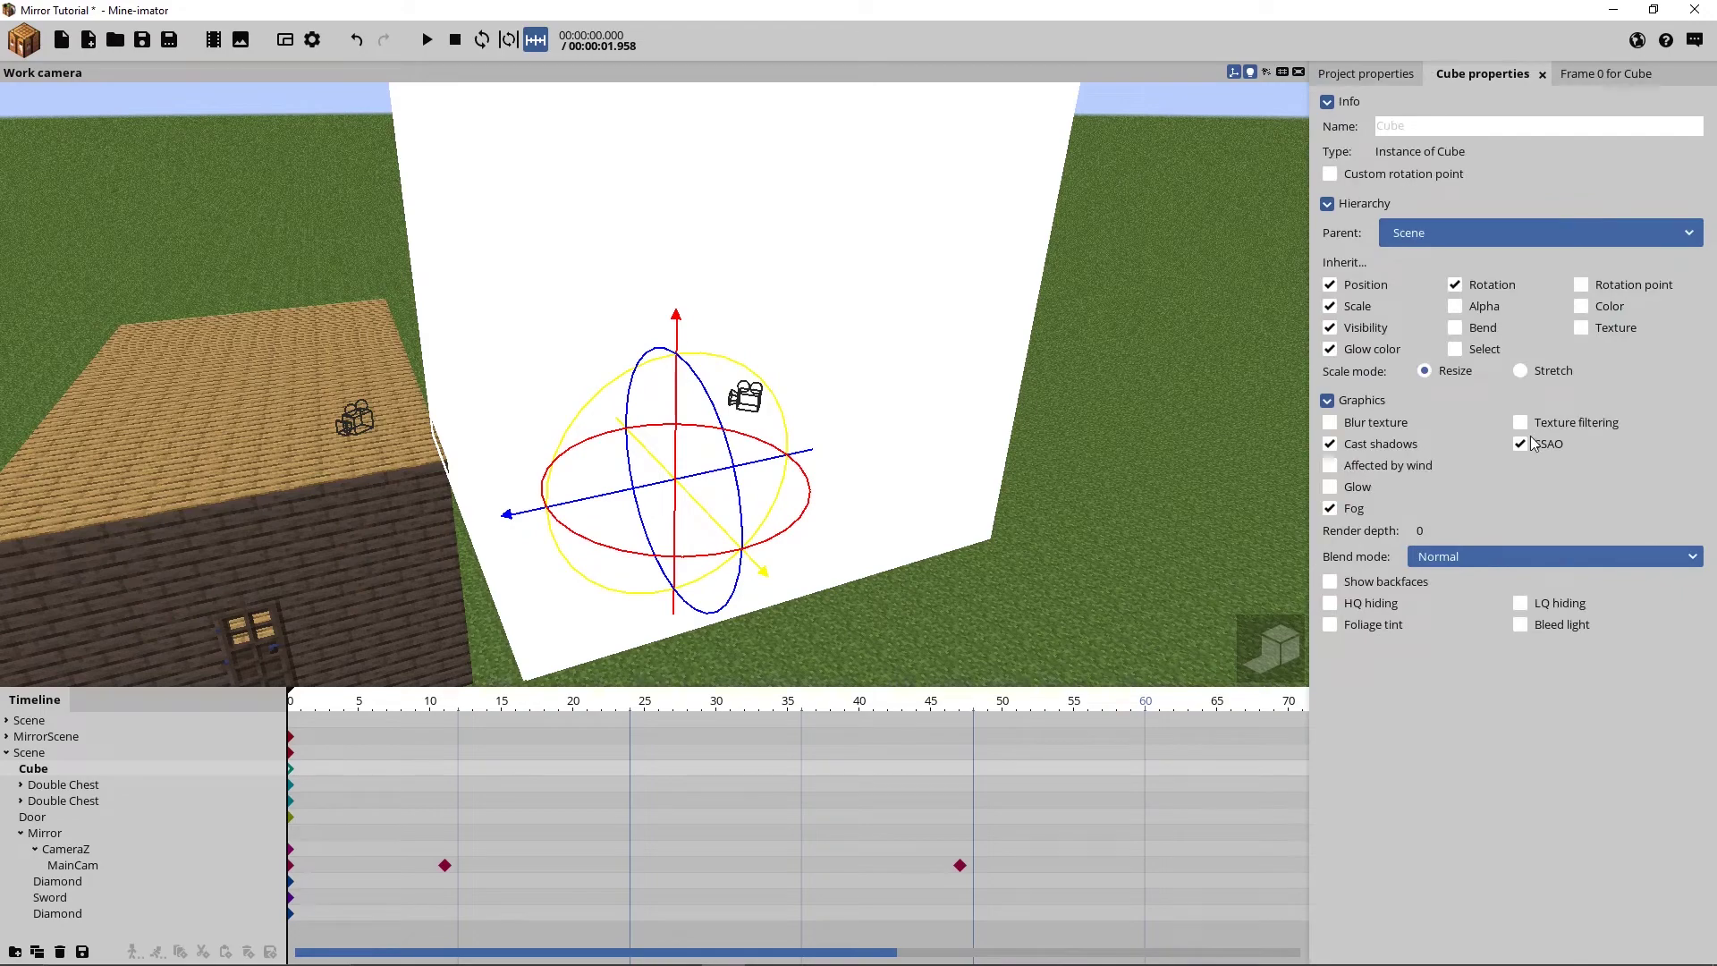
{"action": "left_click", "coordinate": [1350, 452]}
Set brightness and mix percent to 100% for both diamonds and the sword in the white copy, and open their mix color
{"action": "left_click", "coordinate": [1199, 506]}
{"action": "key", "text": "w"}
{"action": "mouse_move", "coordinate": [812, 463]}
{"action": "right_mouse_down"}
{"action": "mouse_move", "coordinate": [814, 483]}
{"action": "mouse_move", "coordinate": [812, 448]}
{"action": "mouse_move", "coordinate": [812, 463]}
{"action": "right_mouse_up"}
{"action": "left_click", "coordinate": [768, 420]}
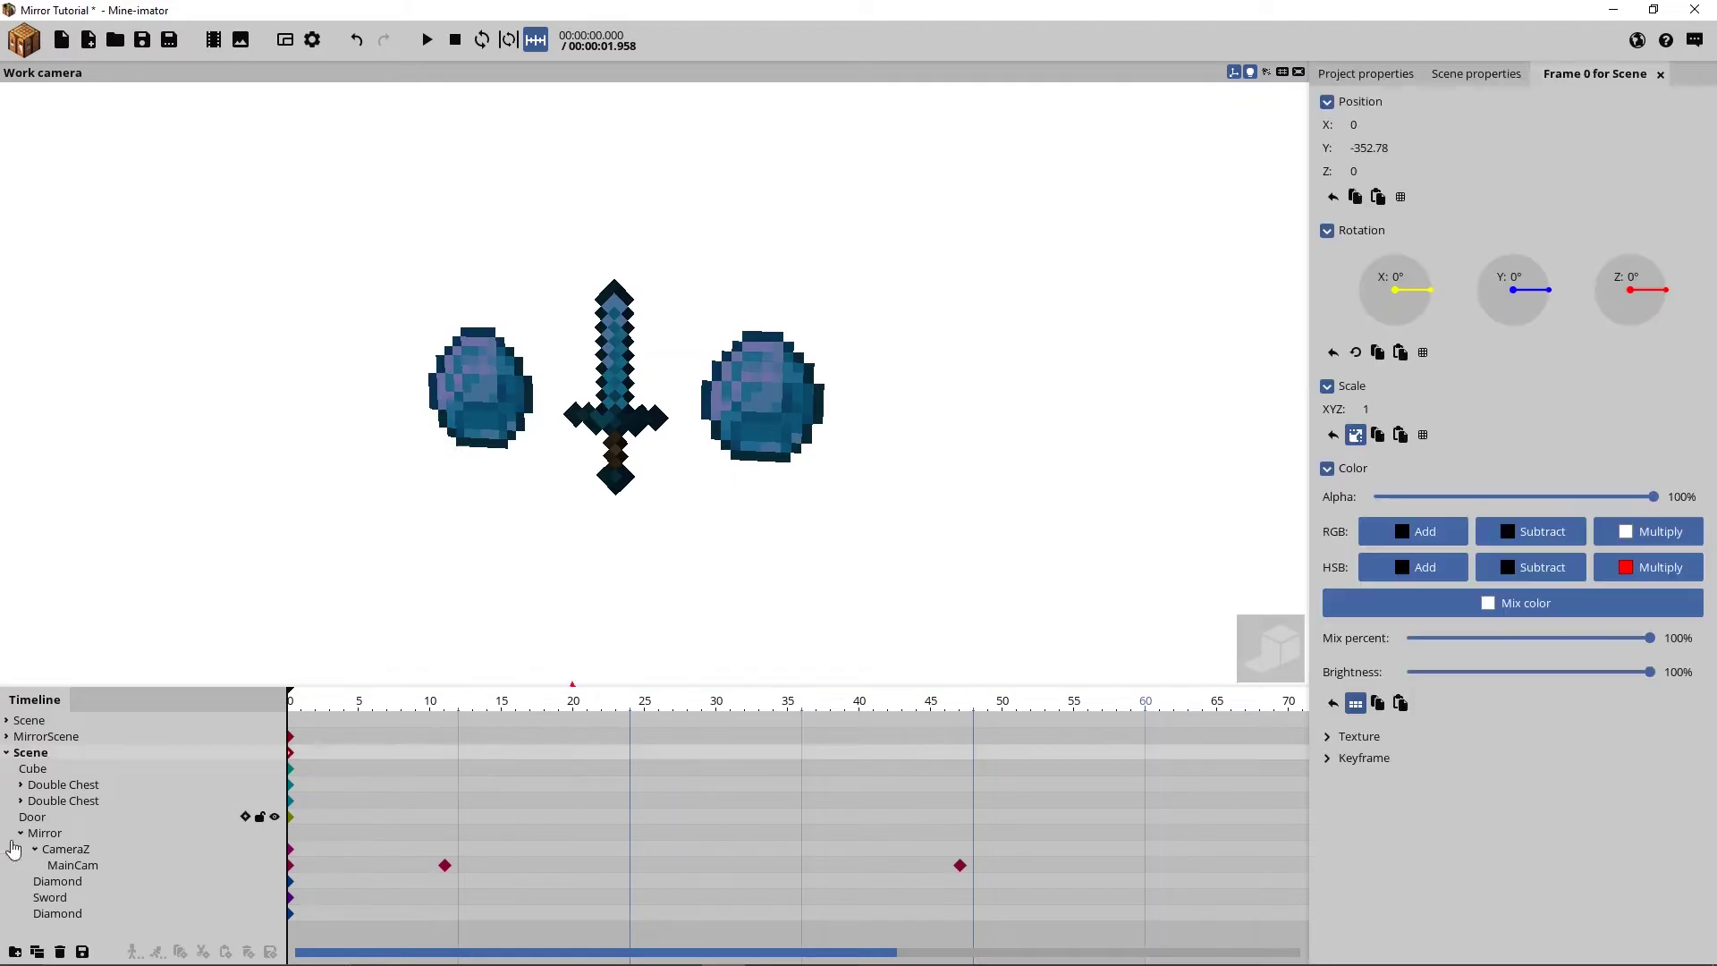
{"action": "left_click", "coordinate": [61, 899]}
{"action": "left_click", "coordinate": [75, 916]}
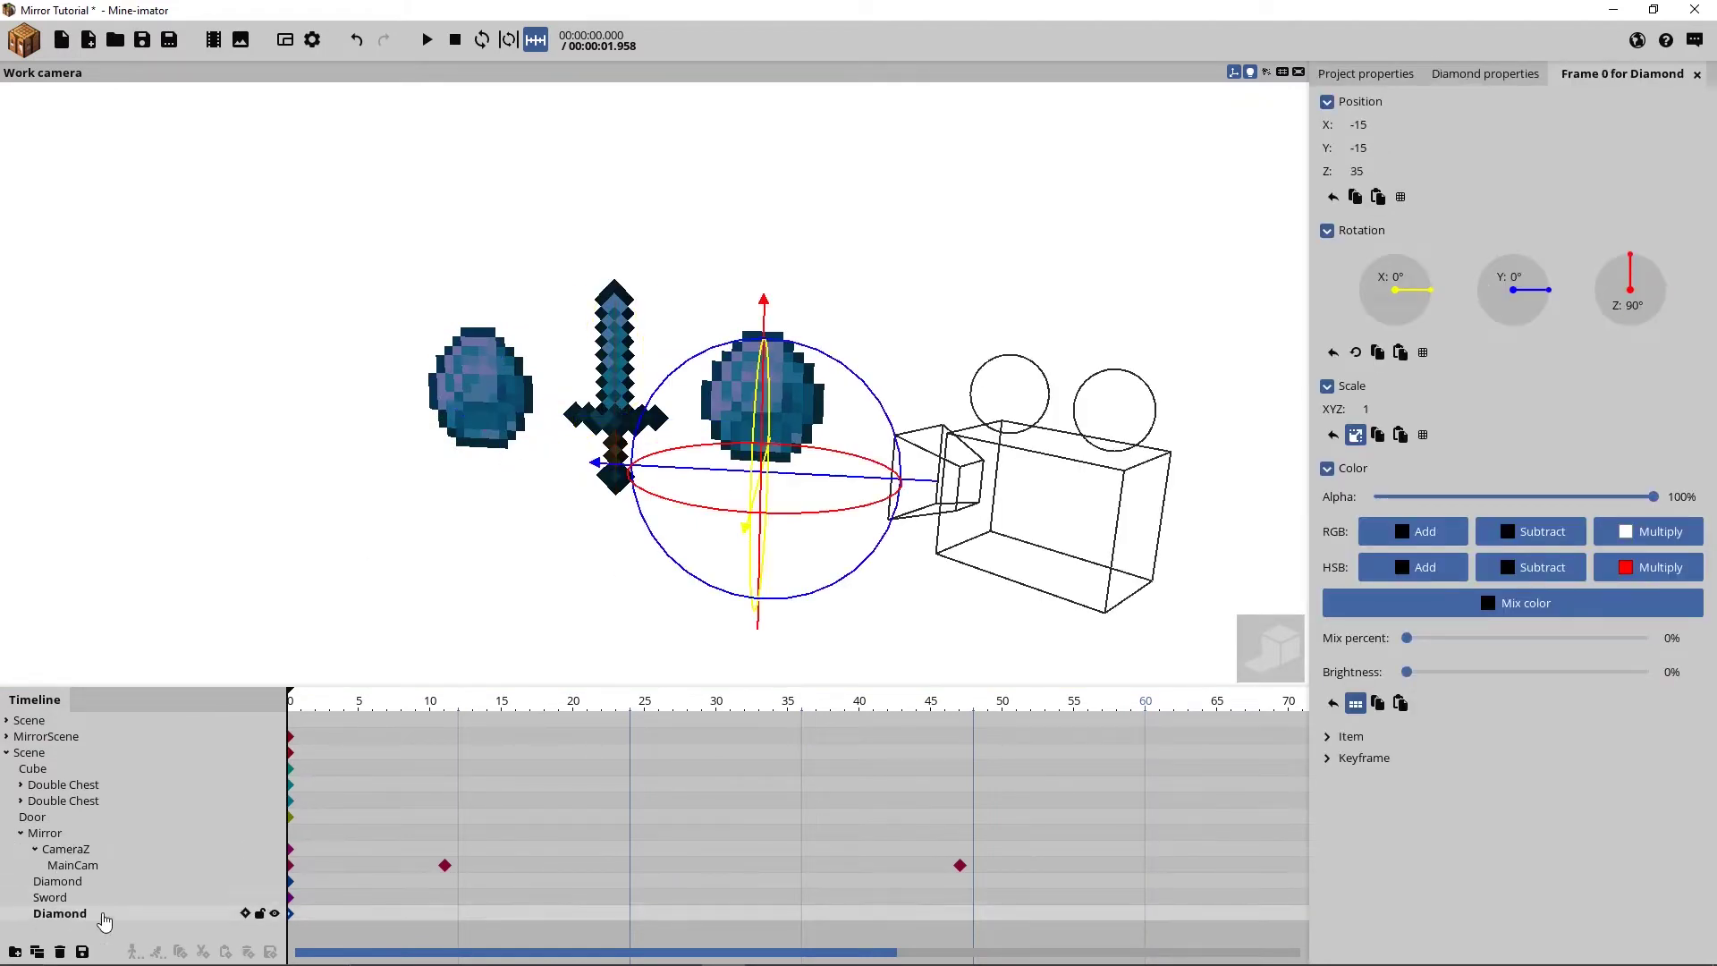
{"action": "left_click_drag", "start_coordinate": [101, 914], "coordinate": [53, 881]}
{"action": "left_click_drag", "start_coordinate": [1406, 672], "coordinate": [1650, 672]}
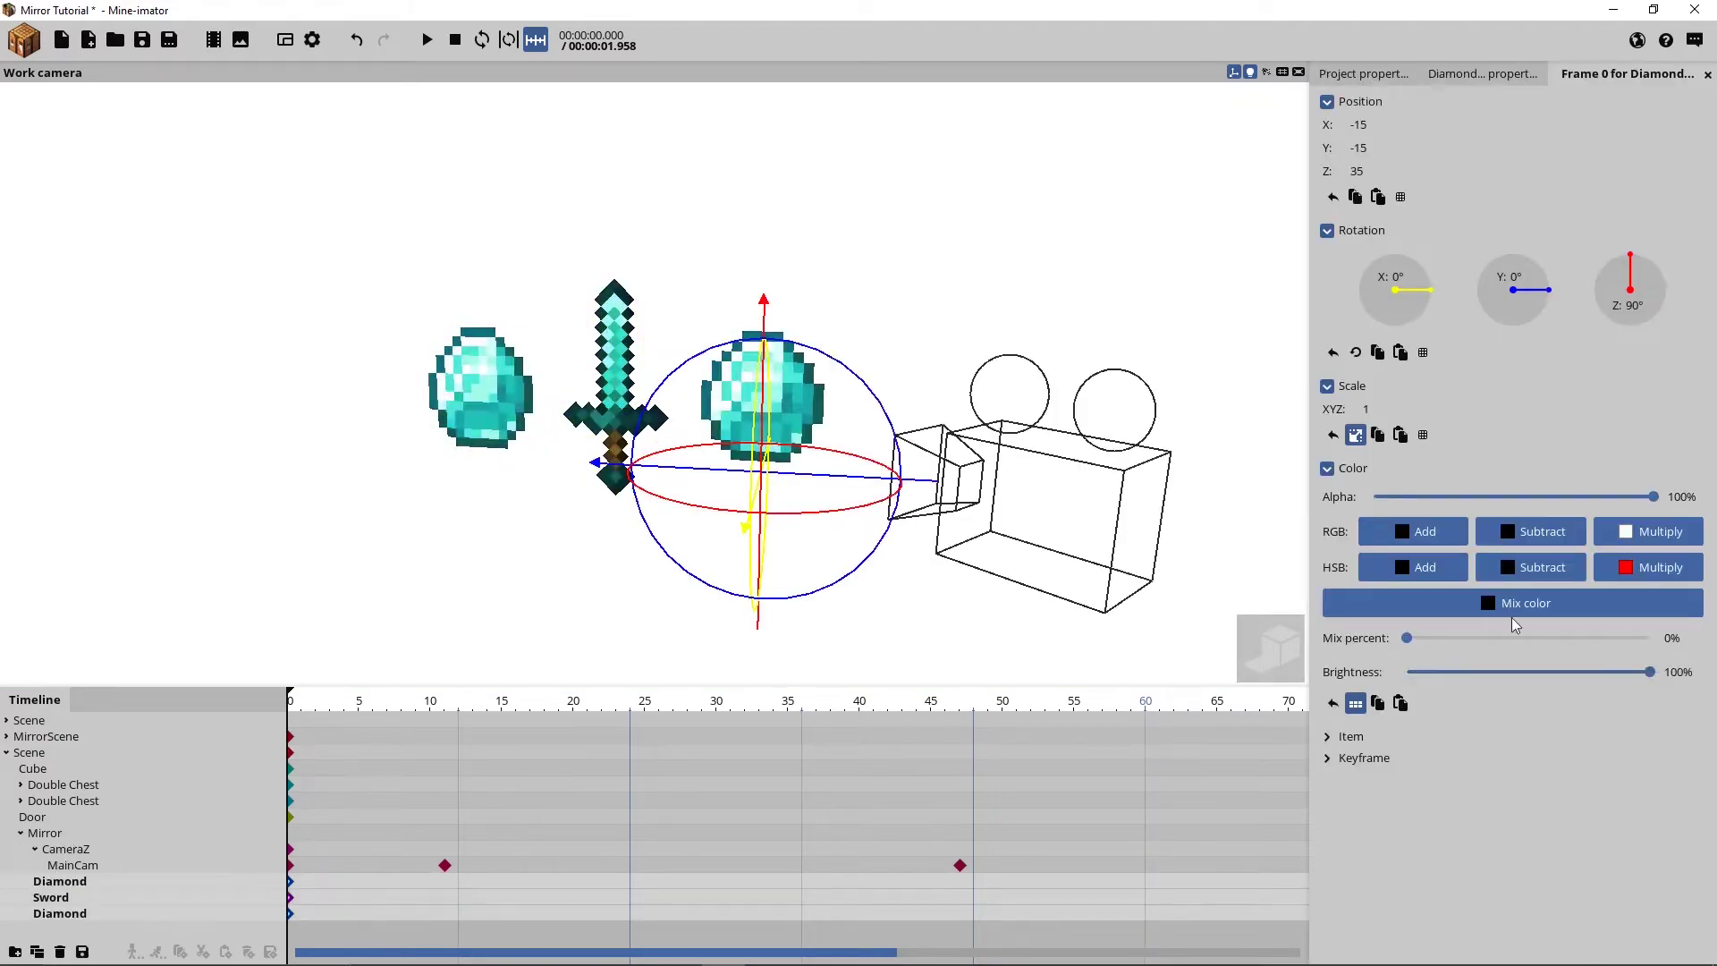
{"action": "left_click_drag", "start_coordinate": [1406, 637], "coordinate": [1650, 637]}
{"action": "left_click", "coordinate": [1526, 603]}
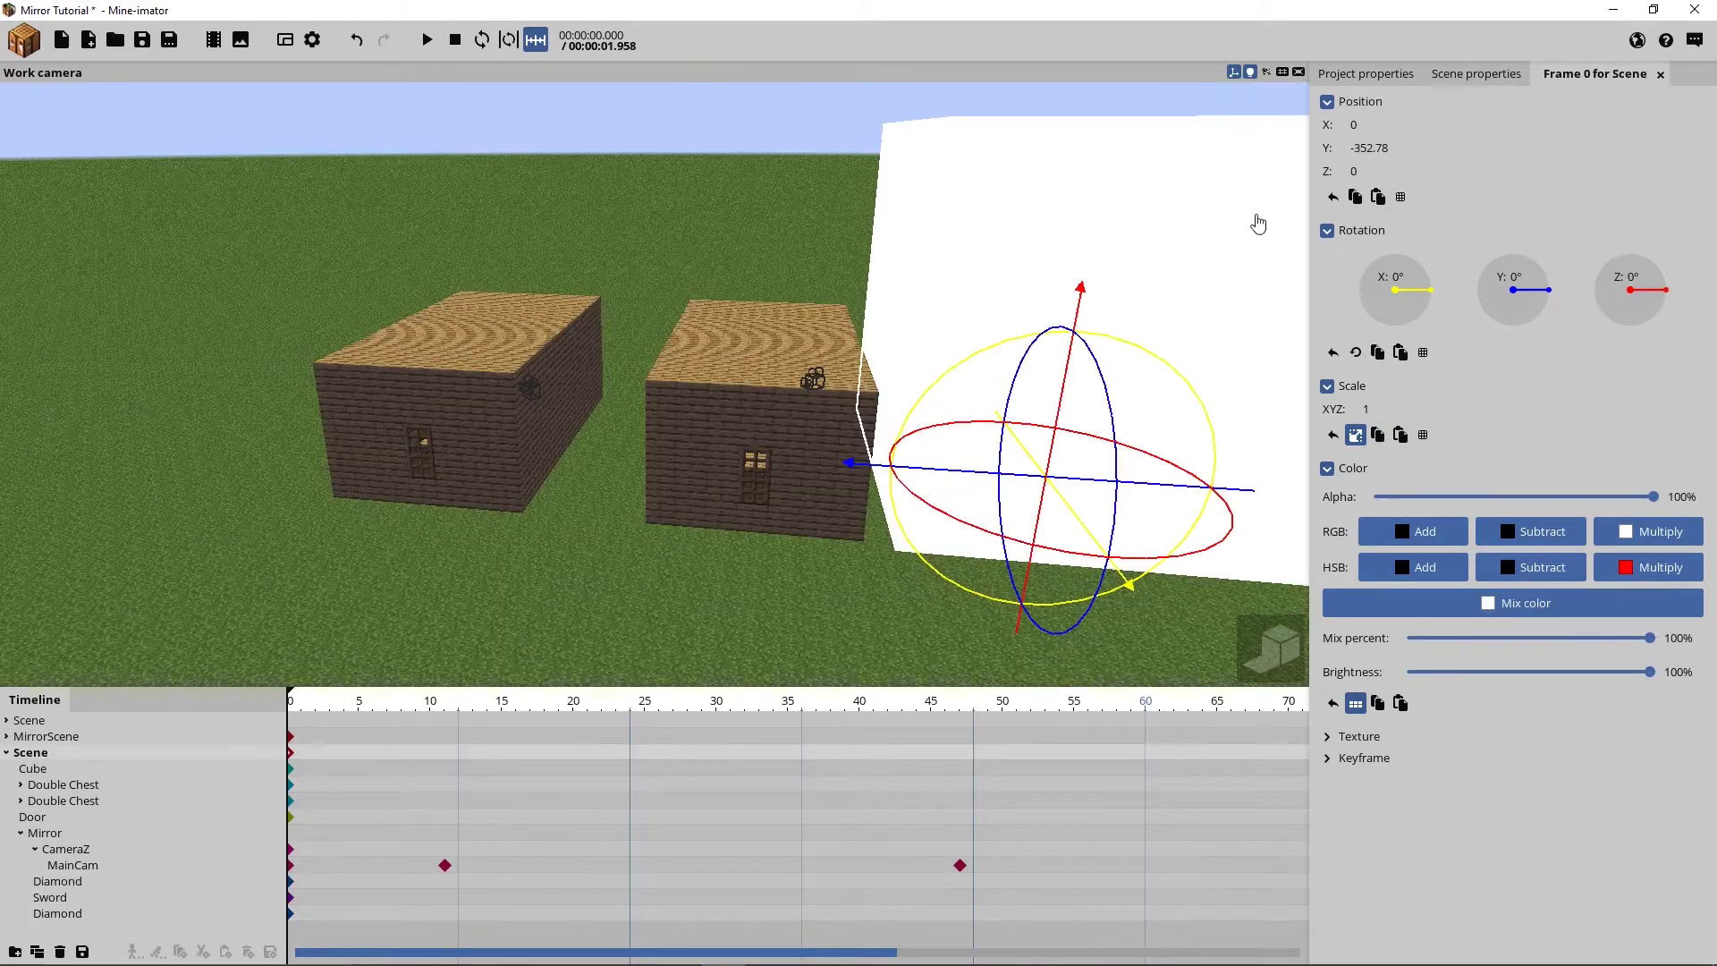
Rename the white scene copy as Mask
{"action": "left_click", "coordinate": [1460, 79]}
{"action": "double_click", "coordinate": [1431, 126]}
{"action": "type", "text": "Mask"}
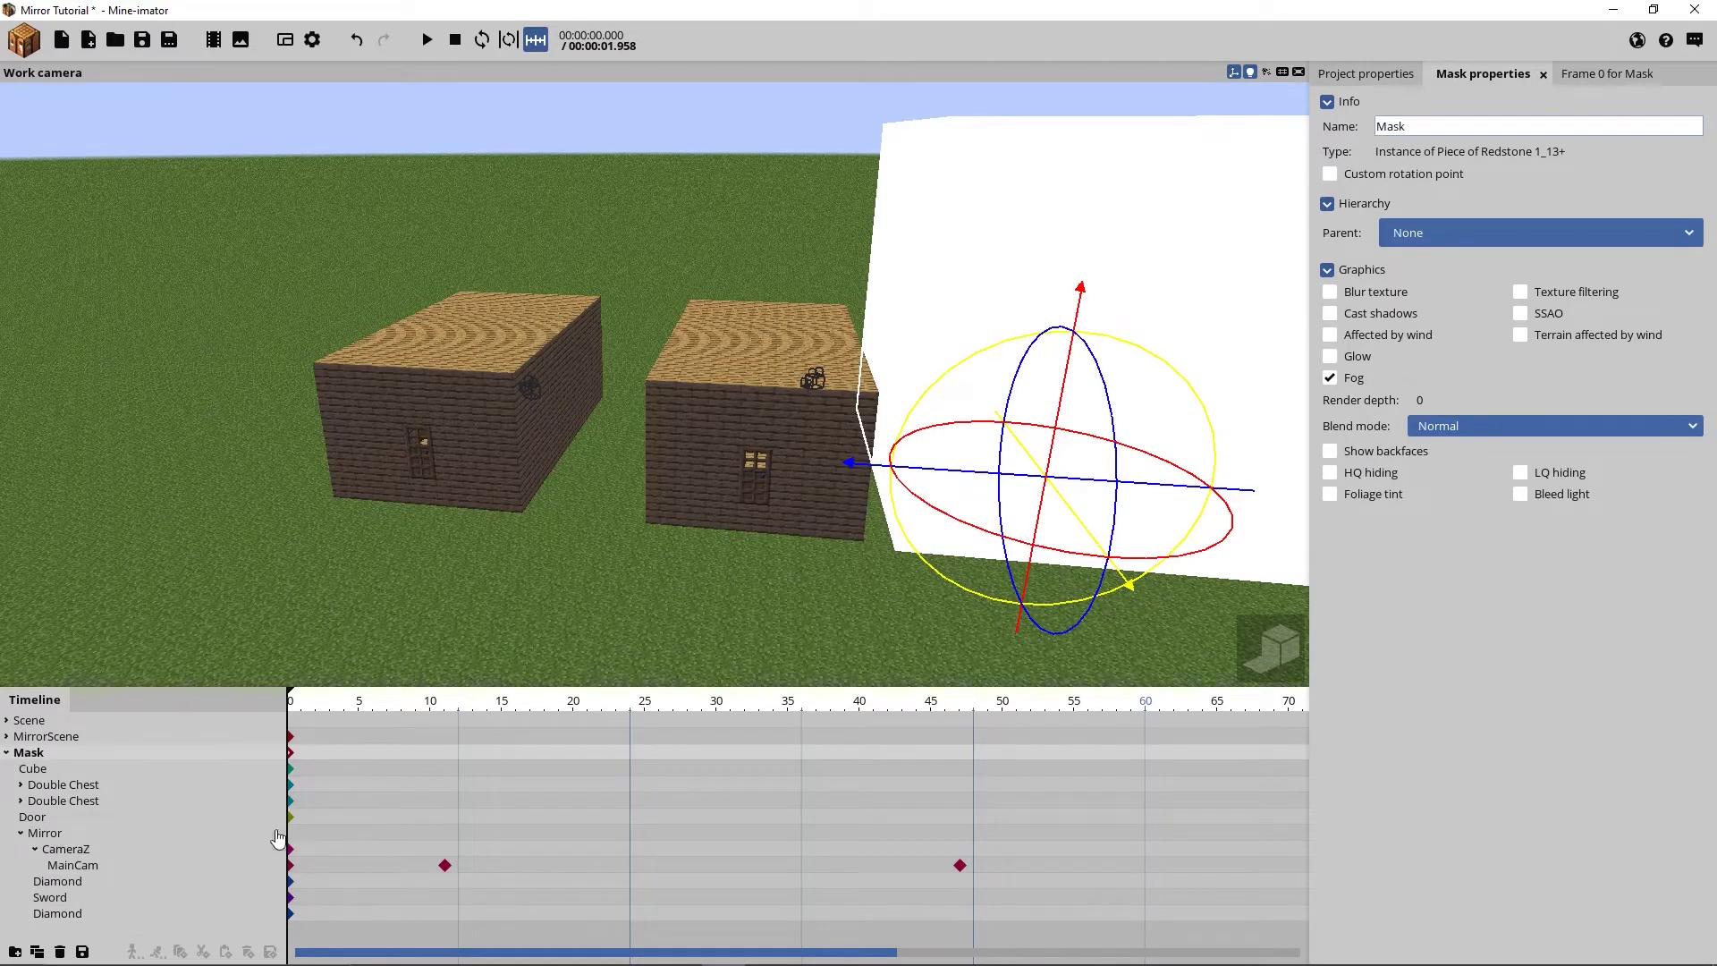
Rename the camera inside the Mask scene as MaskCam and collapse the Mask hierarchy
{"action": "left_click", "coordinate": [85, 868]}
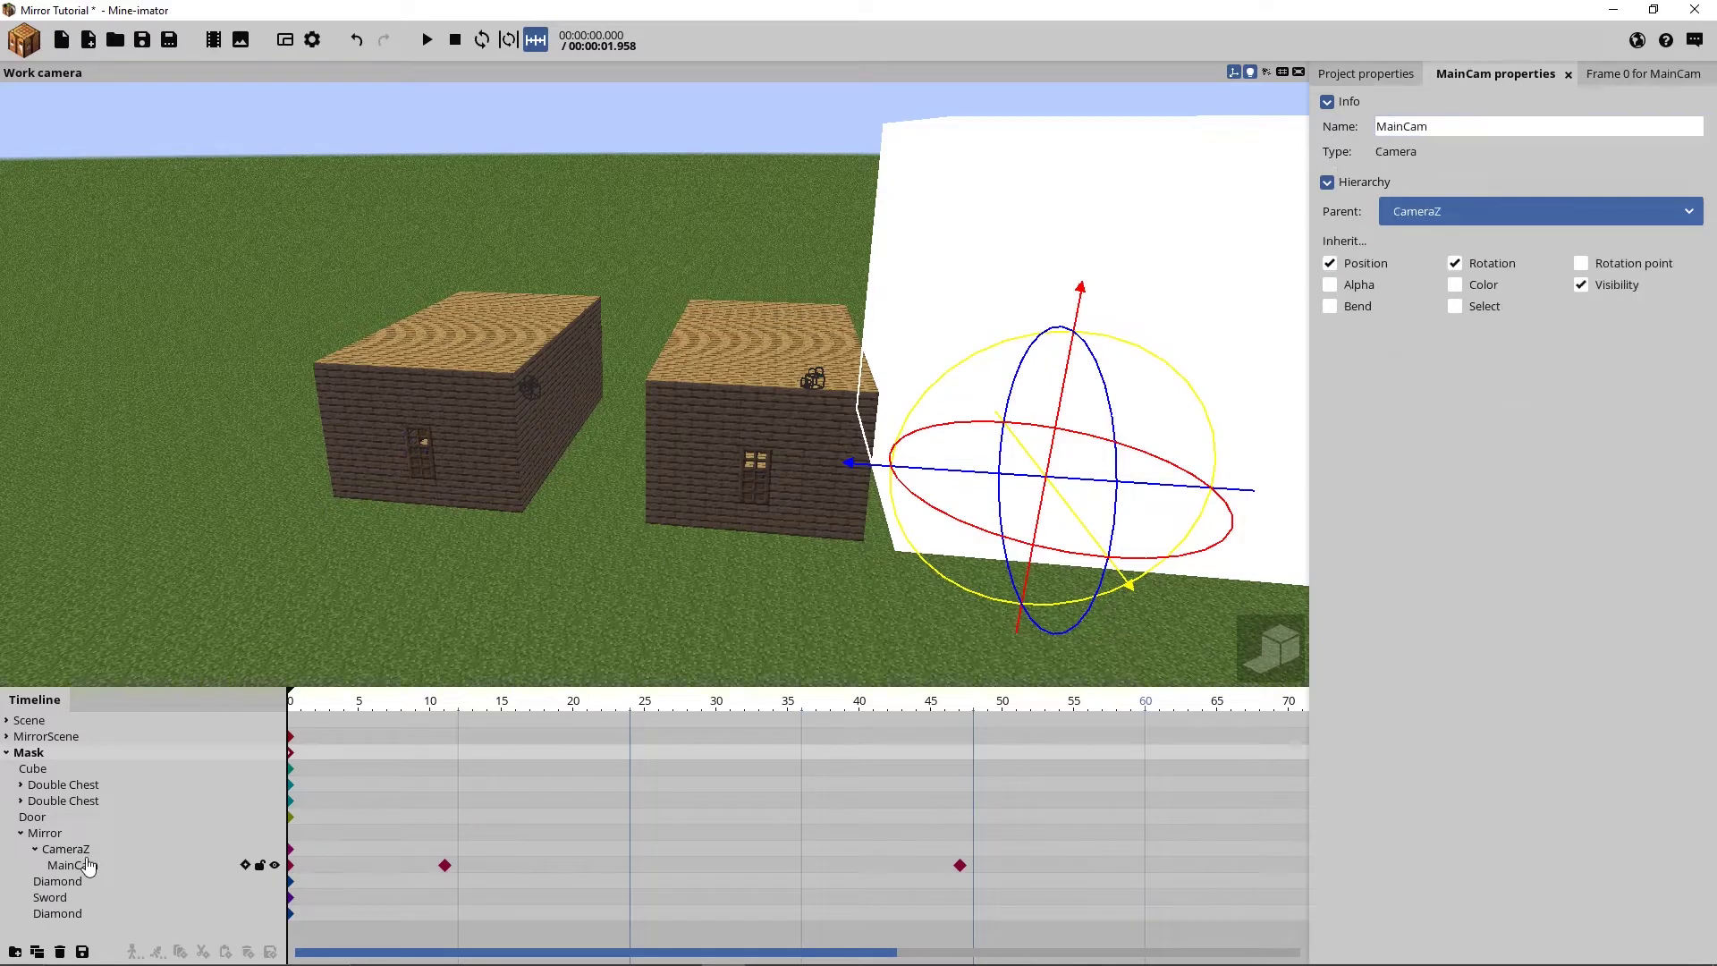
{"action": "left_click", "coordinate": [1403, 128]}
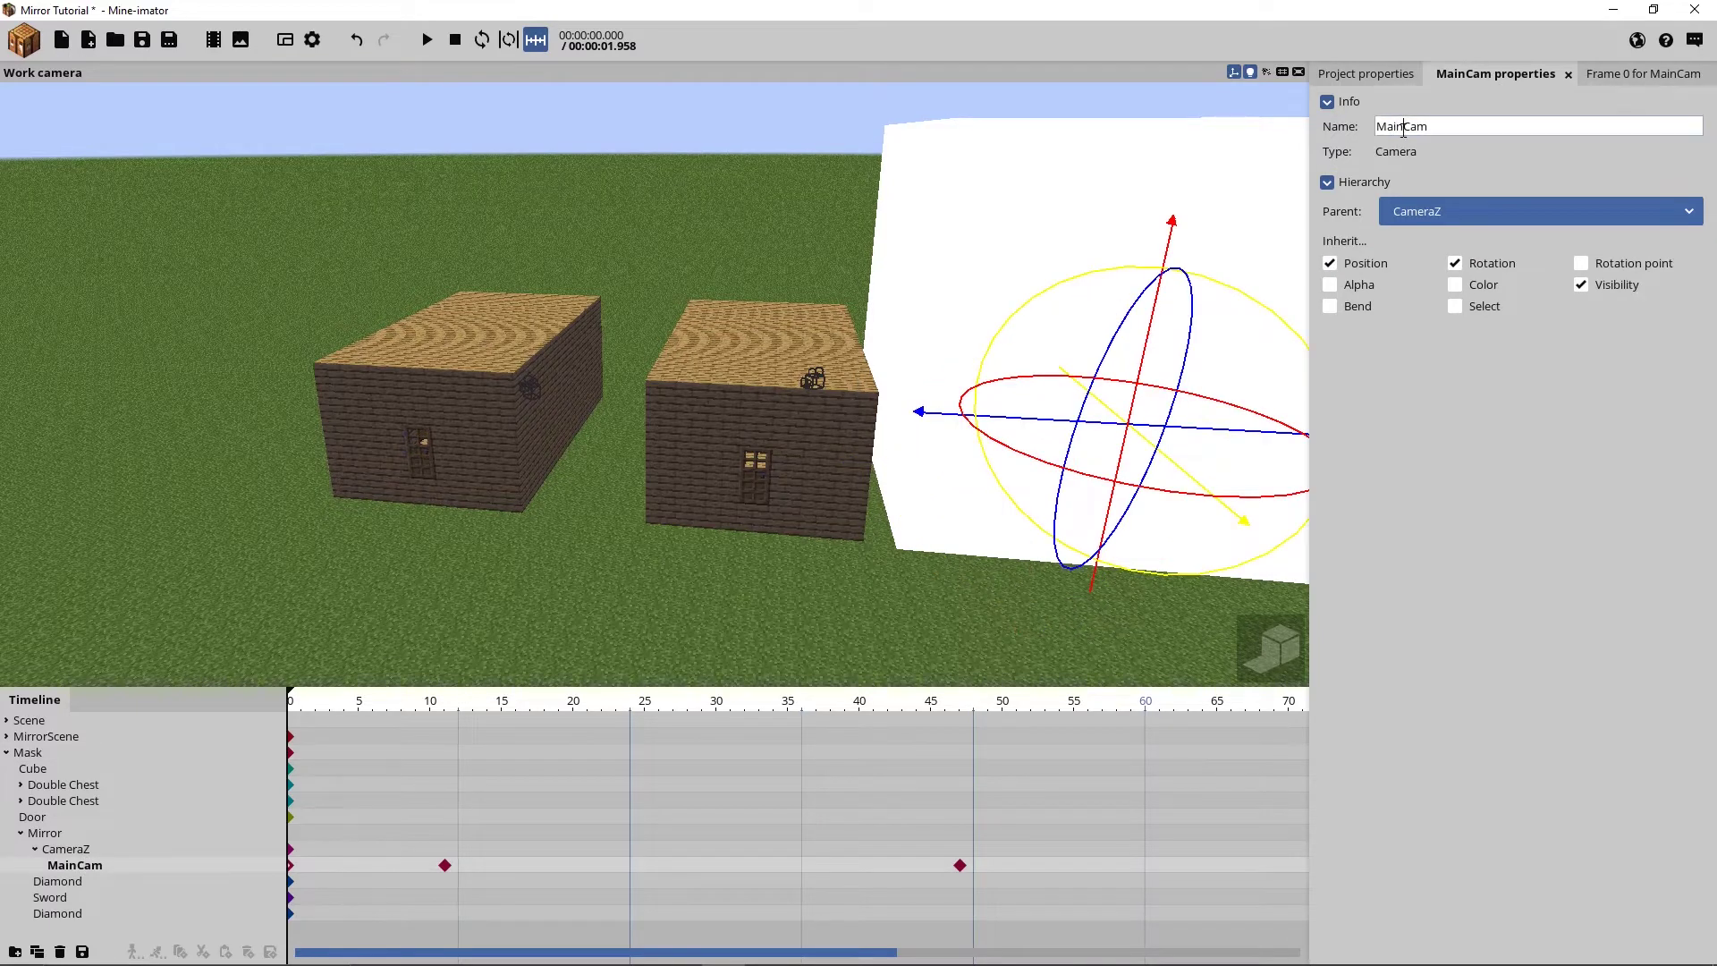
{"action": "key", "text": "BackSpace"}
{"action": "key", "text": "BackSpace"}
{"action": "key", "text": "BackSpace"}
{"action": "key", "text": "BackSpace"}
{"action": "type", "text": "Mask"}
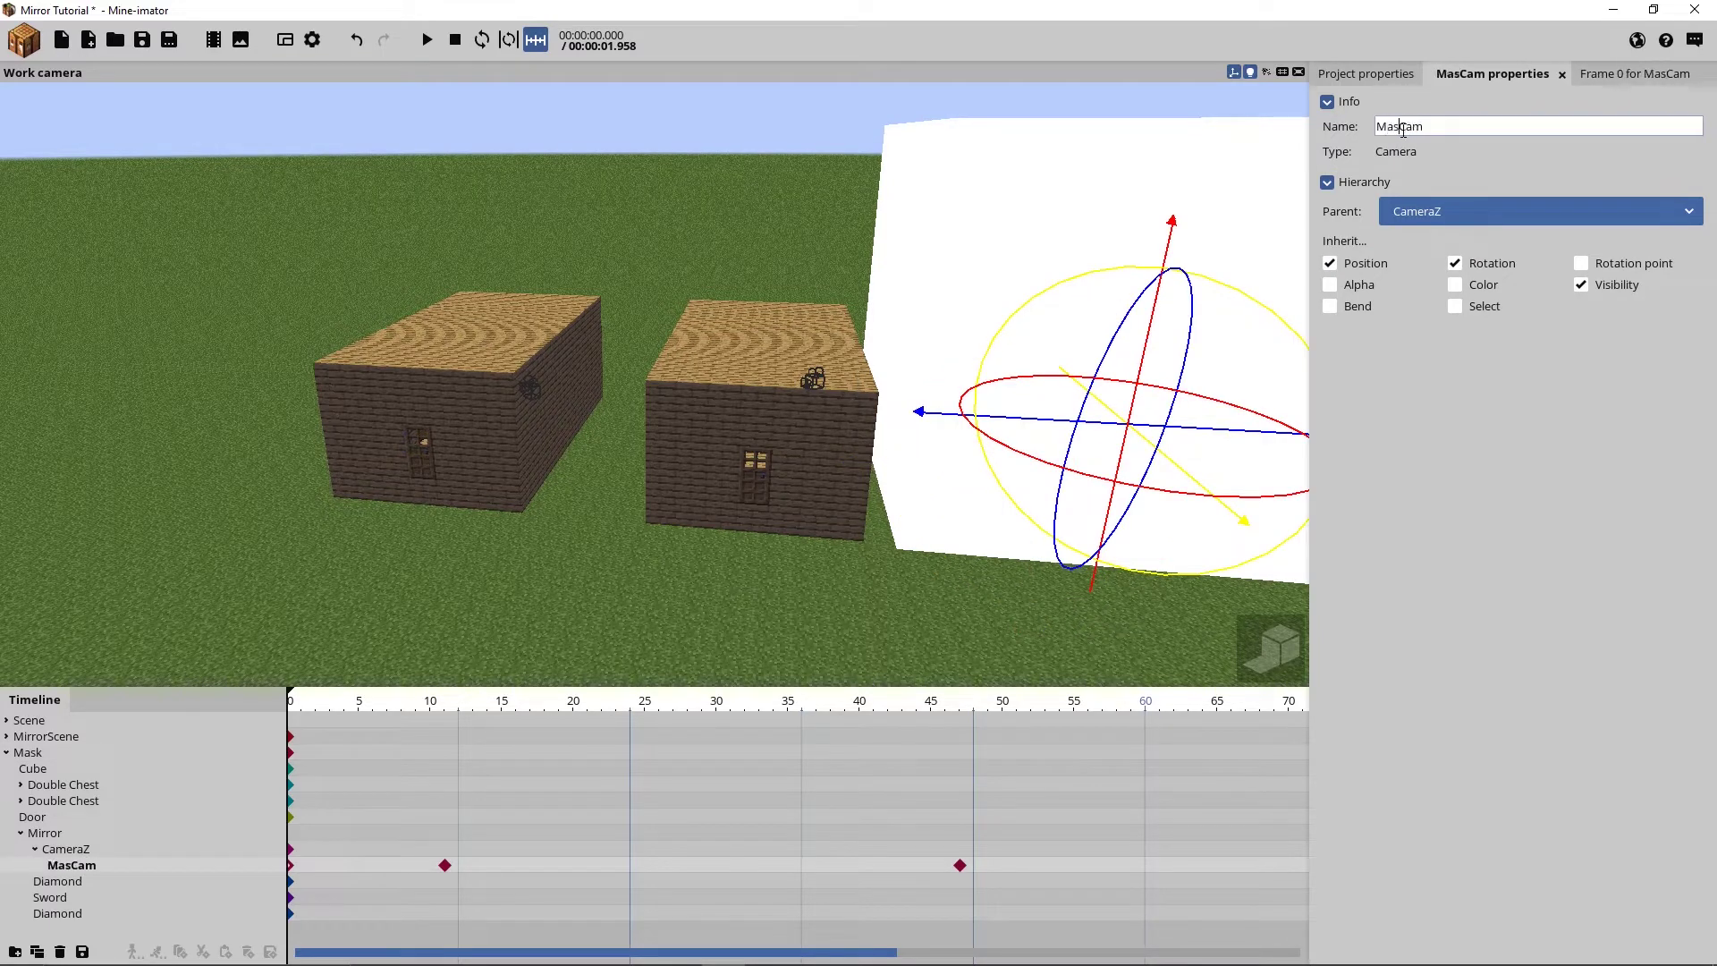
{"action": "left_click", "coordinate": [1468, 539]}
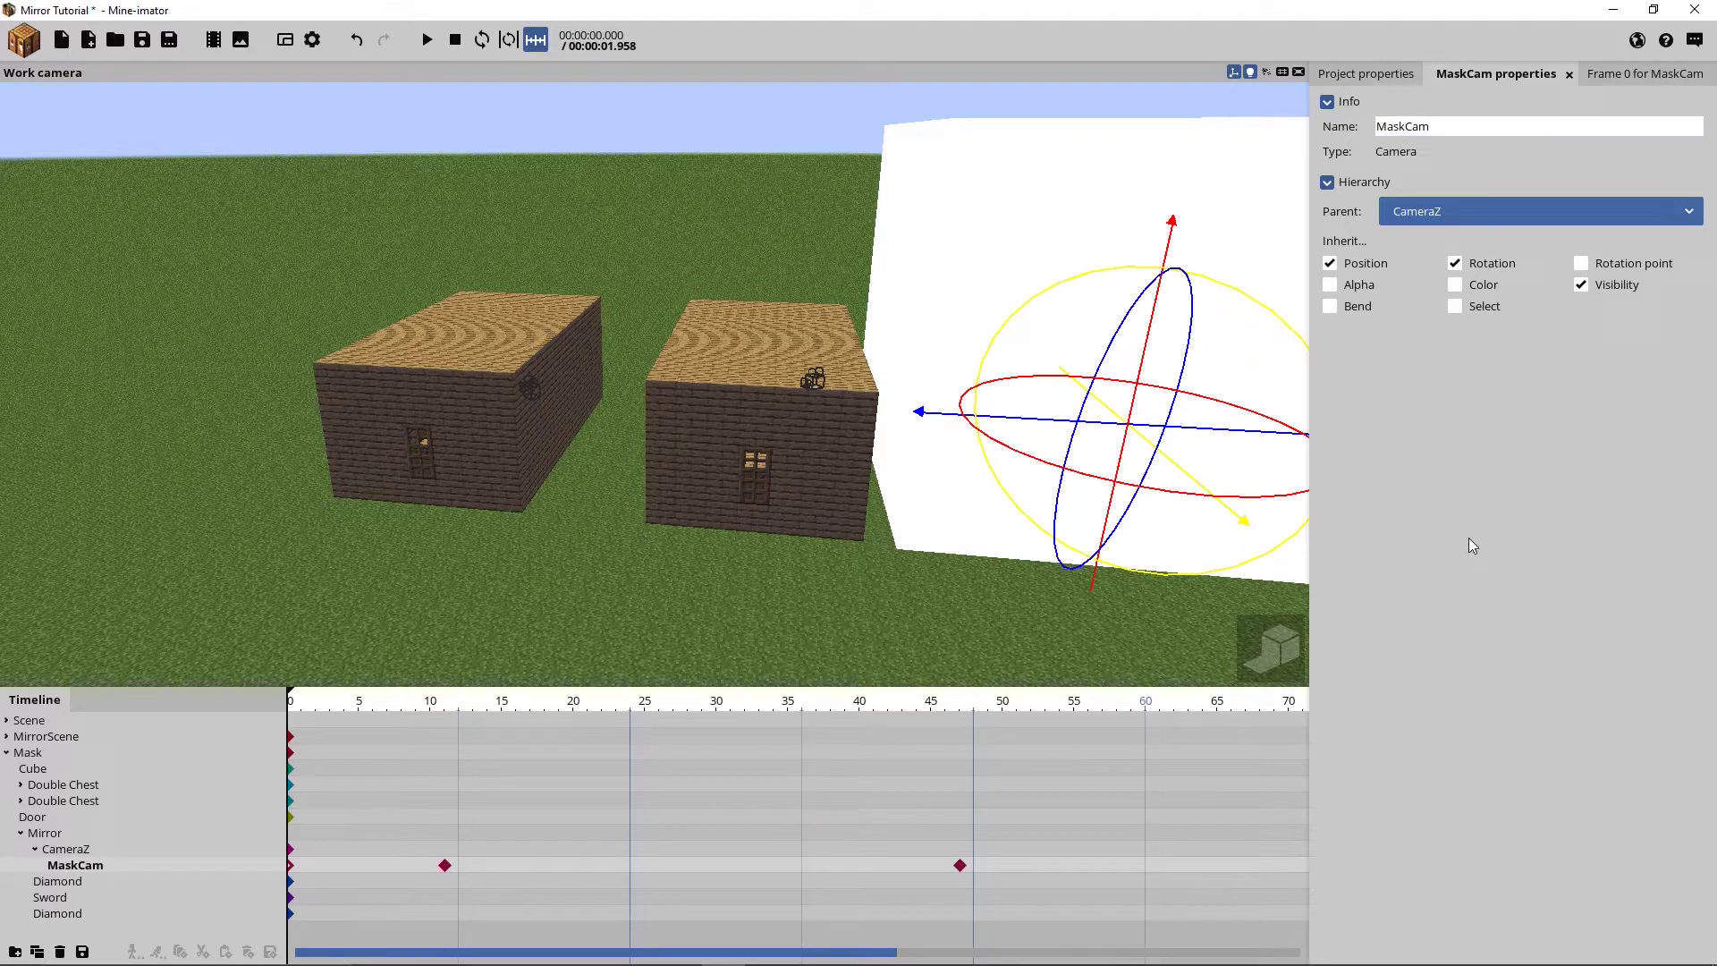
{"action": "left_click", "coordinate": [6, 752]}
{"action": "left_click", "coordinate": [42, 805]}
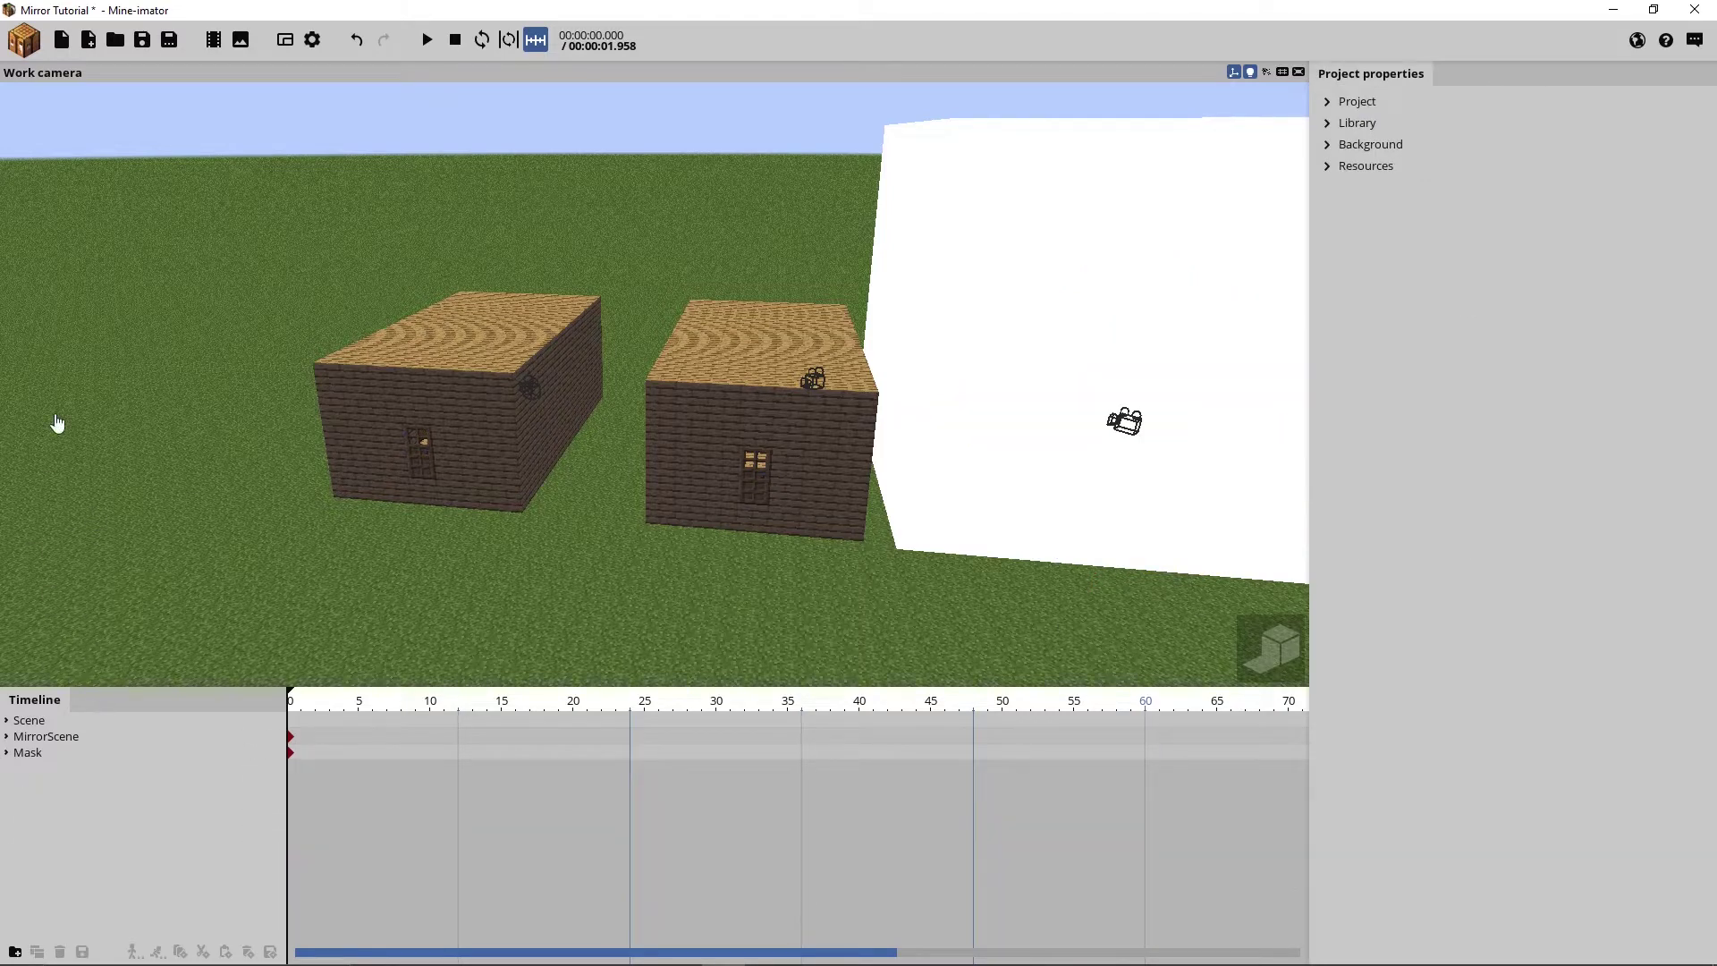
Add a new camera named MixColorFinal and close the secondary camera view
{"action": "left_click", "coordinate": [24, 40]}
{"action": "left_click", "coordinate": [537, 215]}
{"action": "left_click", "coordinate": [52, 769]}
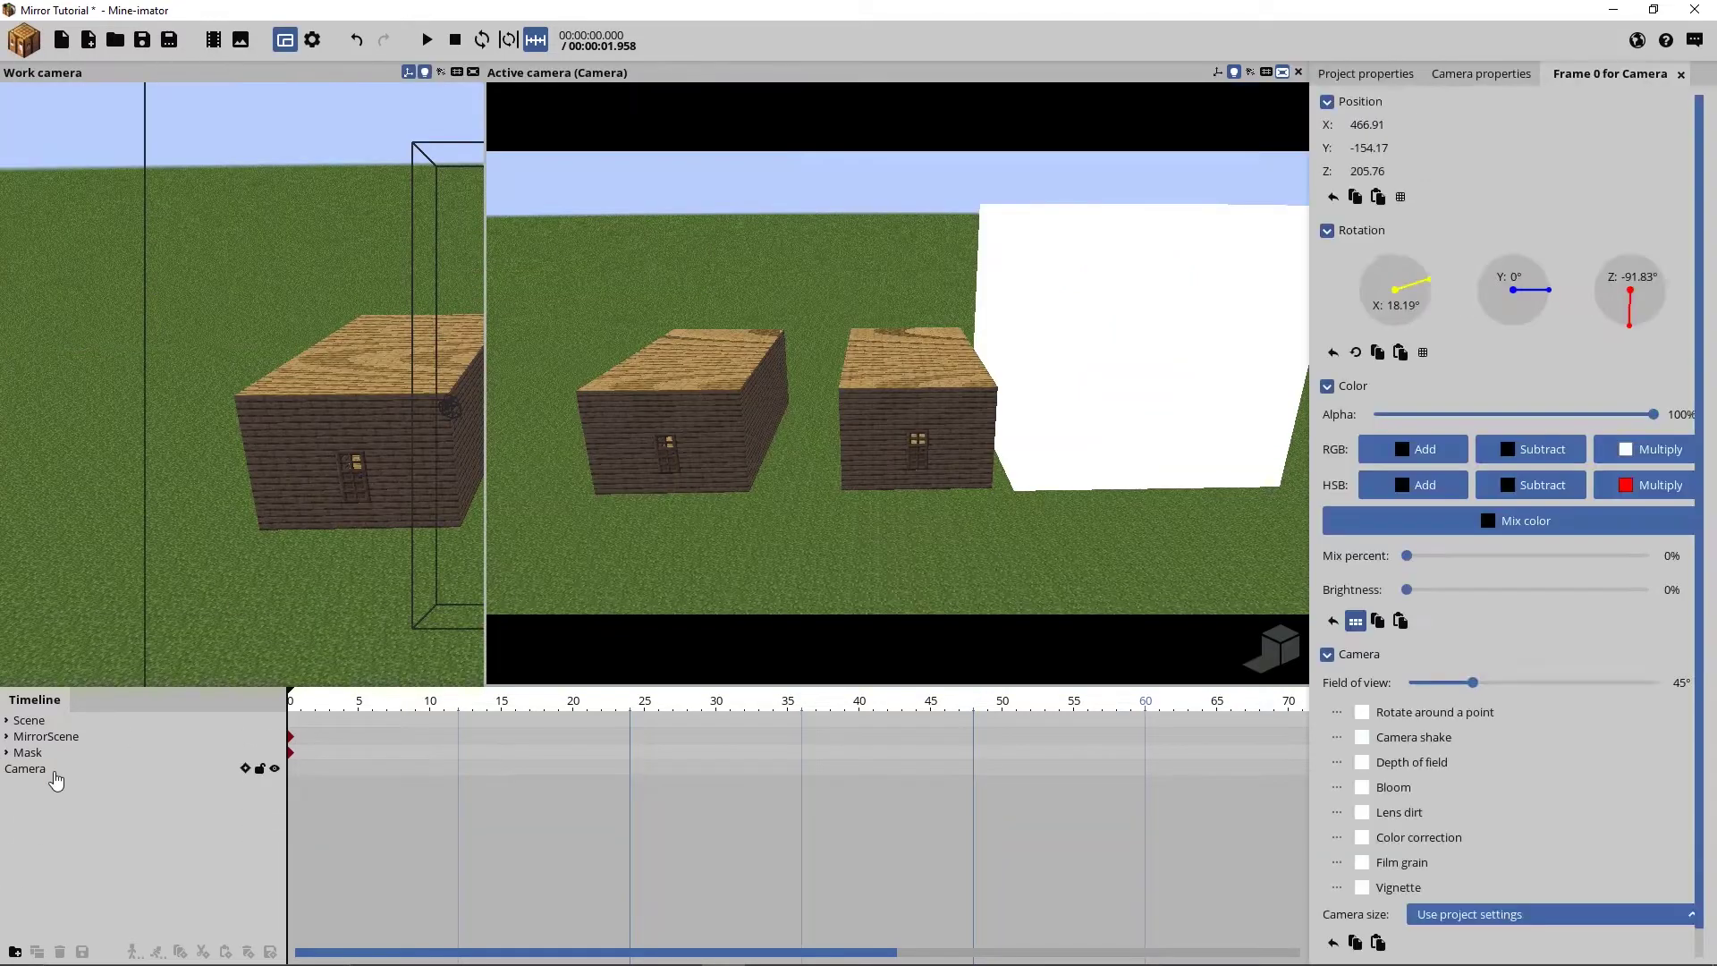
{"action": "left_click", "coordinate": [1477, 77]}
{"action": "left_click", "coordinate": [1441, 123]}
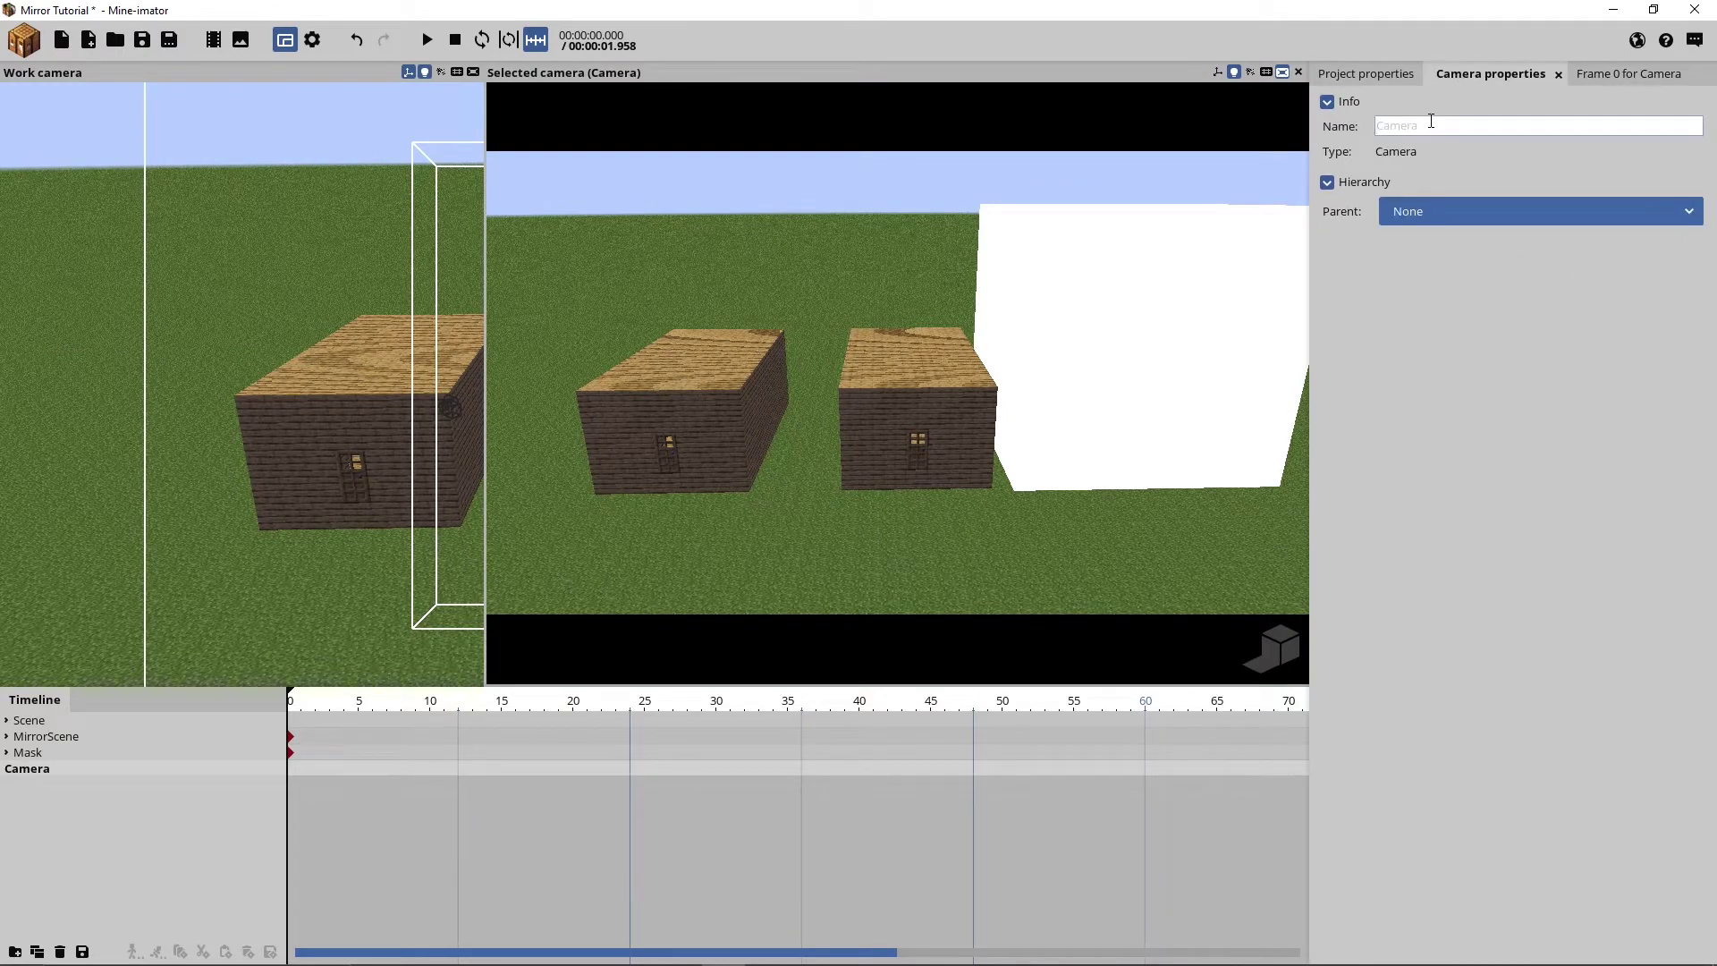
{"action": "type", "text": "MixColorFin"}
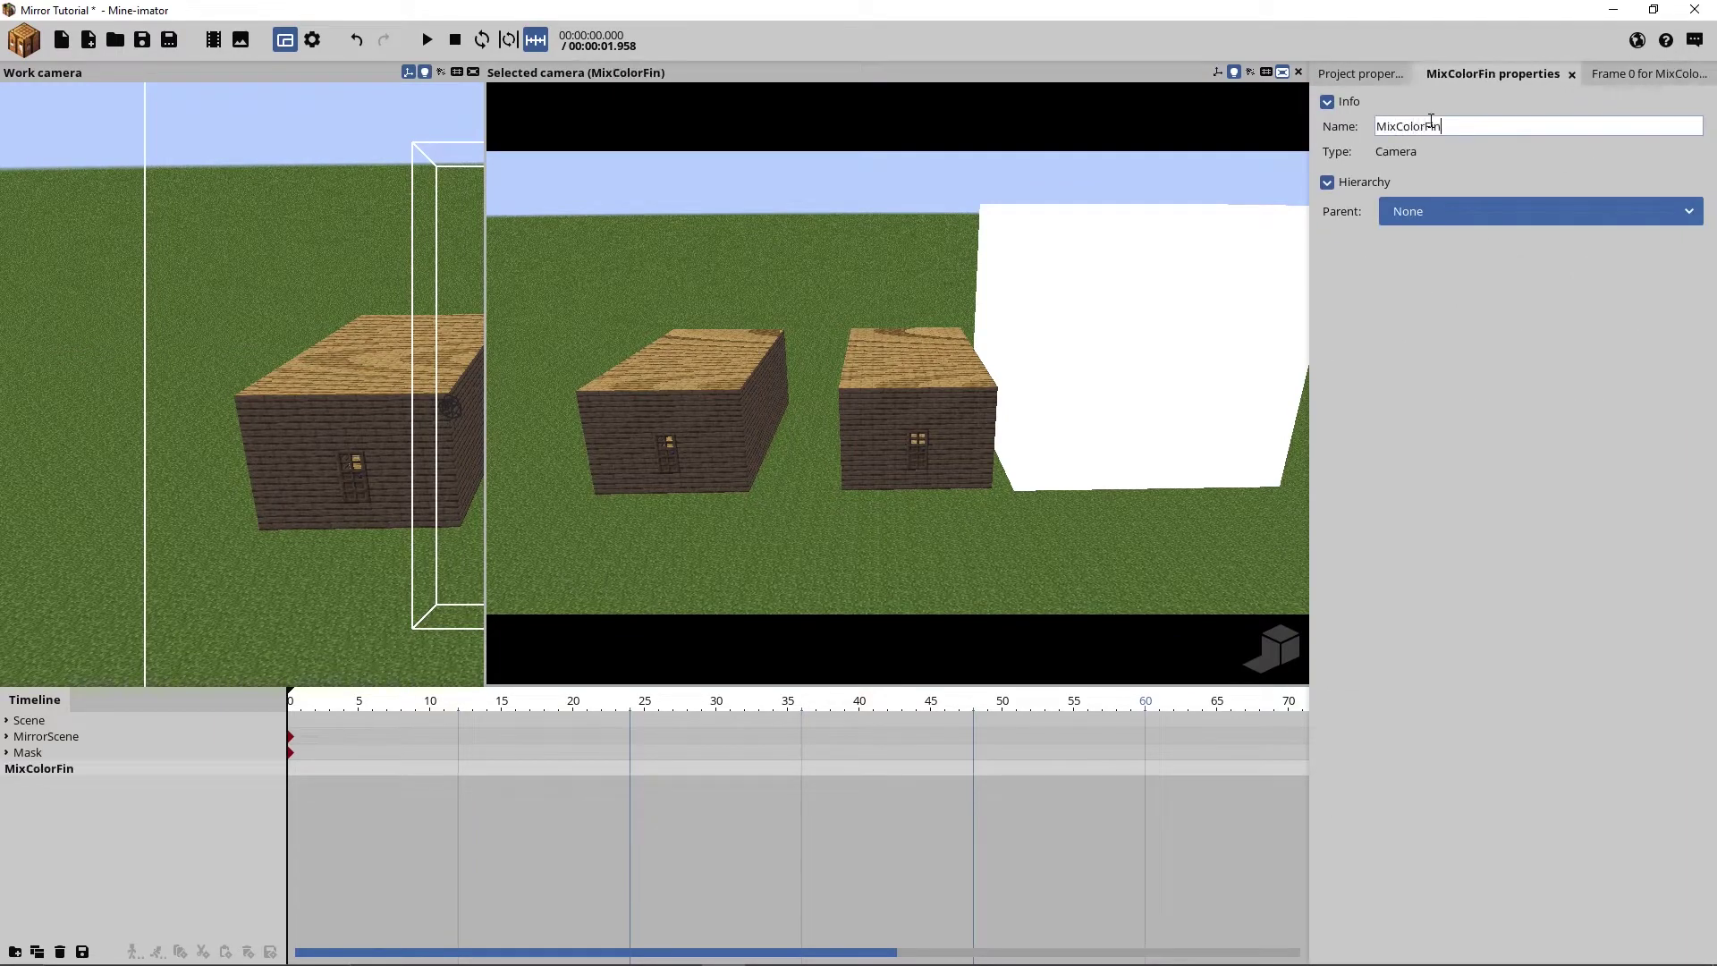
{"action": "type", "text": "al"}
{"action": "left_click", "coordinate": [1385, 470]}
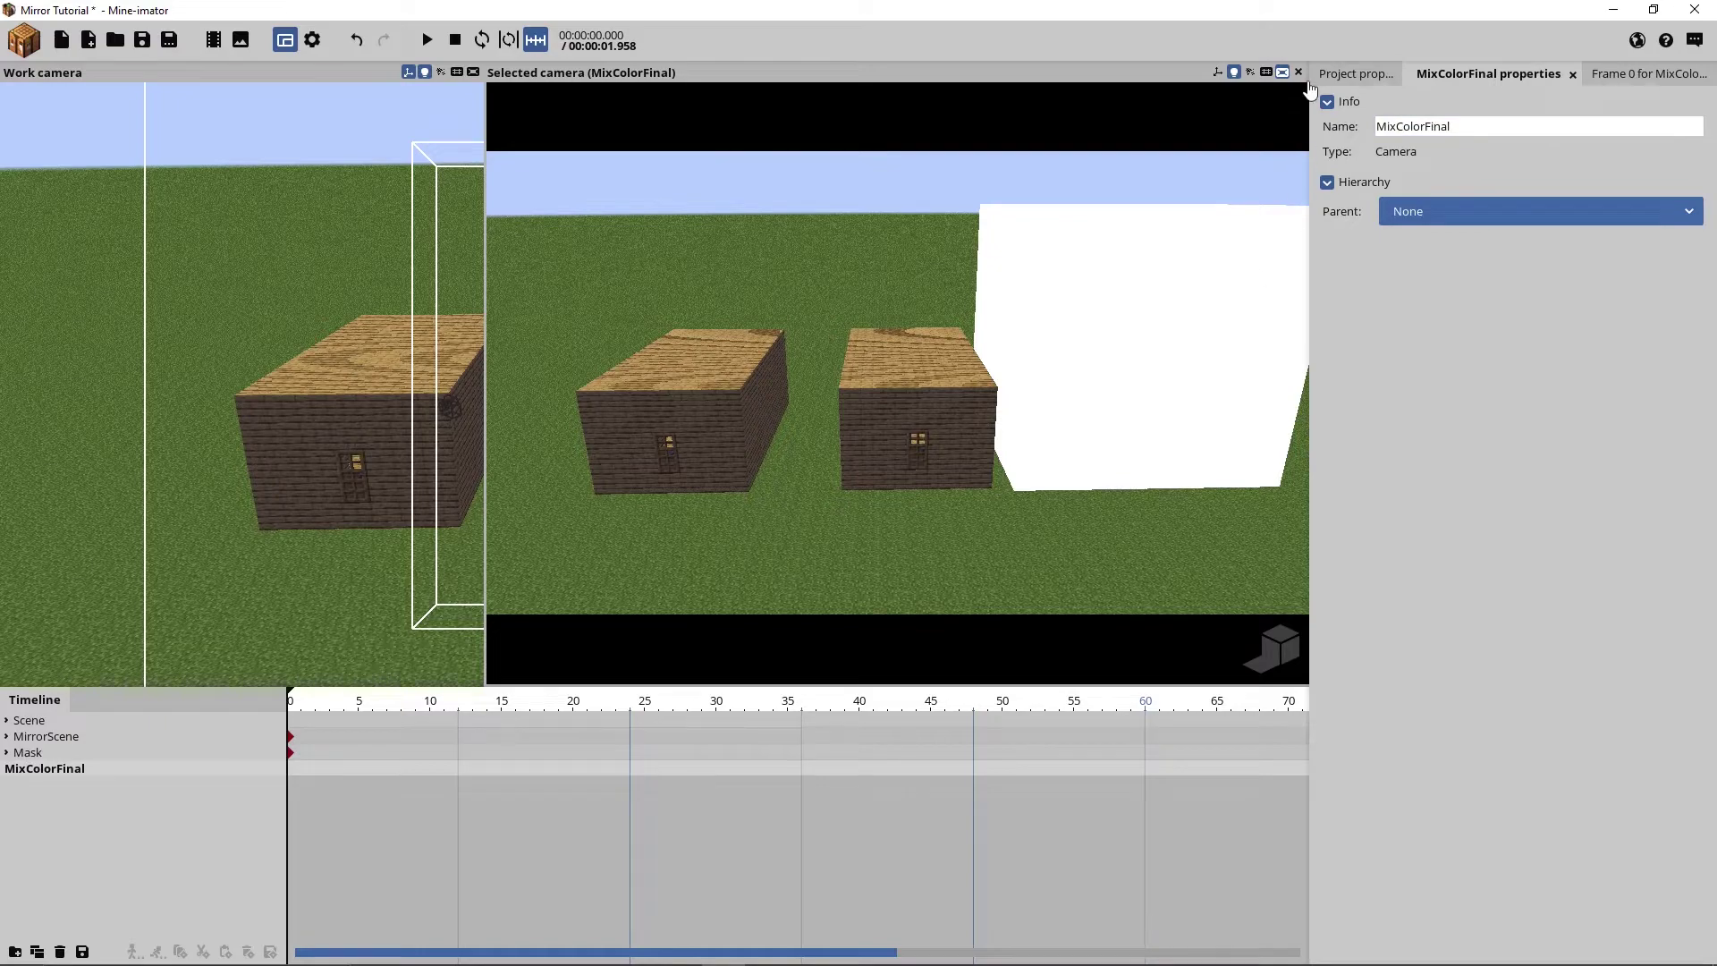
{"action": "left_click", "coordinate": [1298, 73]}
Create a surface textured with the MirrorCam view and parent it to the MixColorFinal camera
{"action": "right_click_drag", "start_coordinate": [1127, 211], "coordinate": [1252, 215]}
{"action": "right_click_drag", "start_coordinate": [983, 402], "coordinate": [1070, 426]}
{"action": "left_click", "coordinate": [1069, 426]}
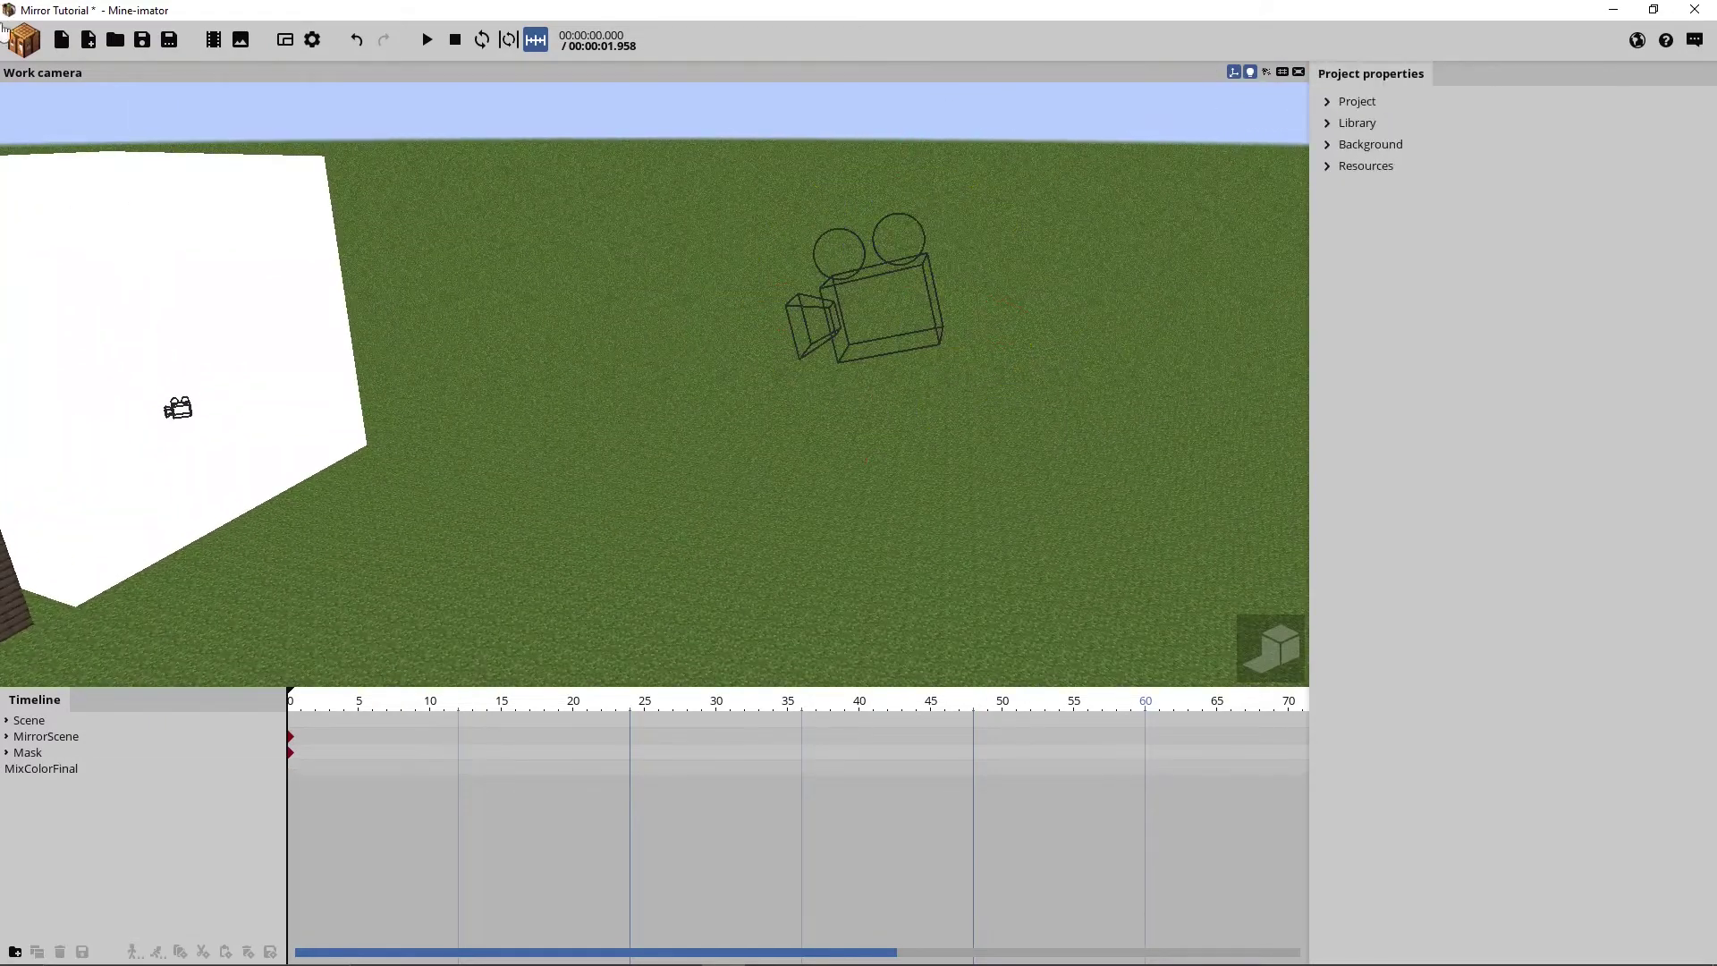
{"action": "left_click", "coordinate": [21, 43]}
{"action": "left_click", "coordinate": [306, 239]}
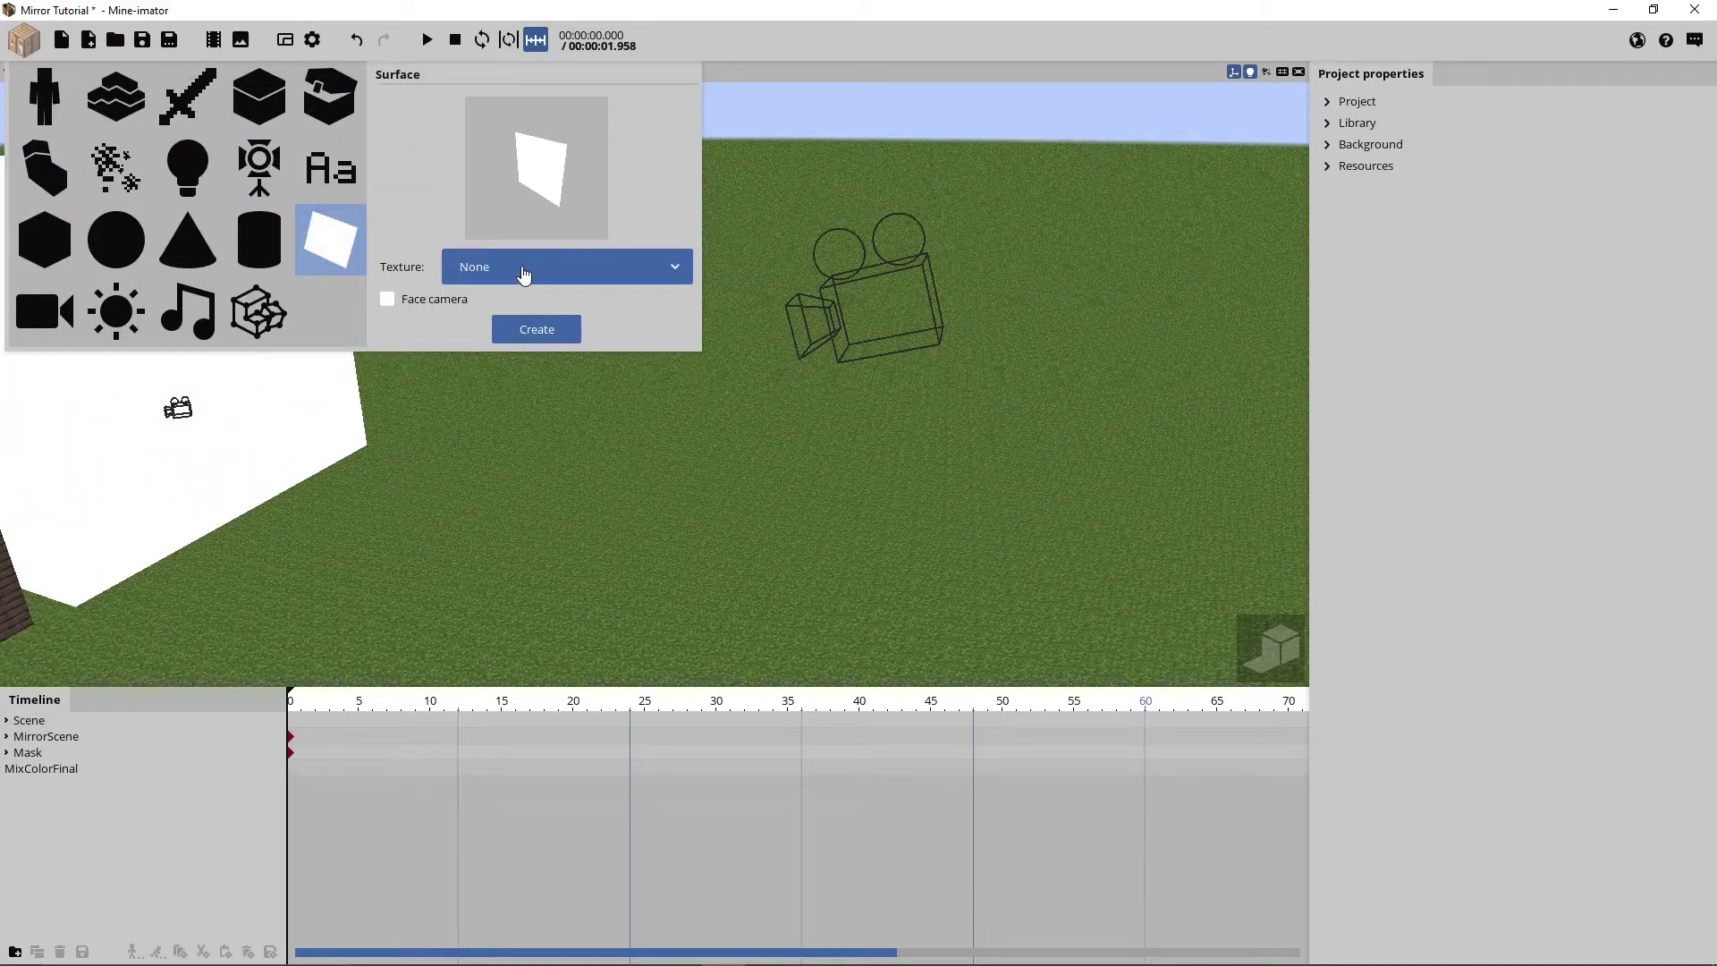
{"action": "left_click", "coordinate": [524, 272]}
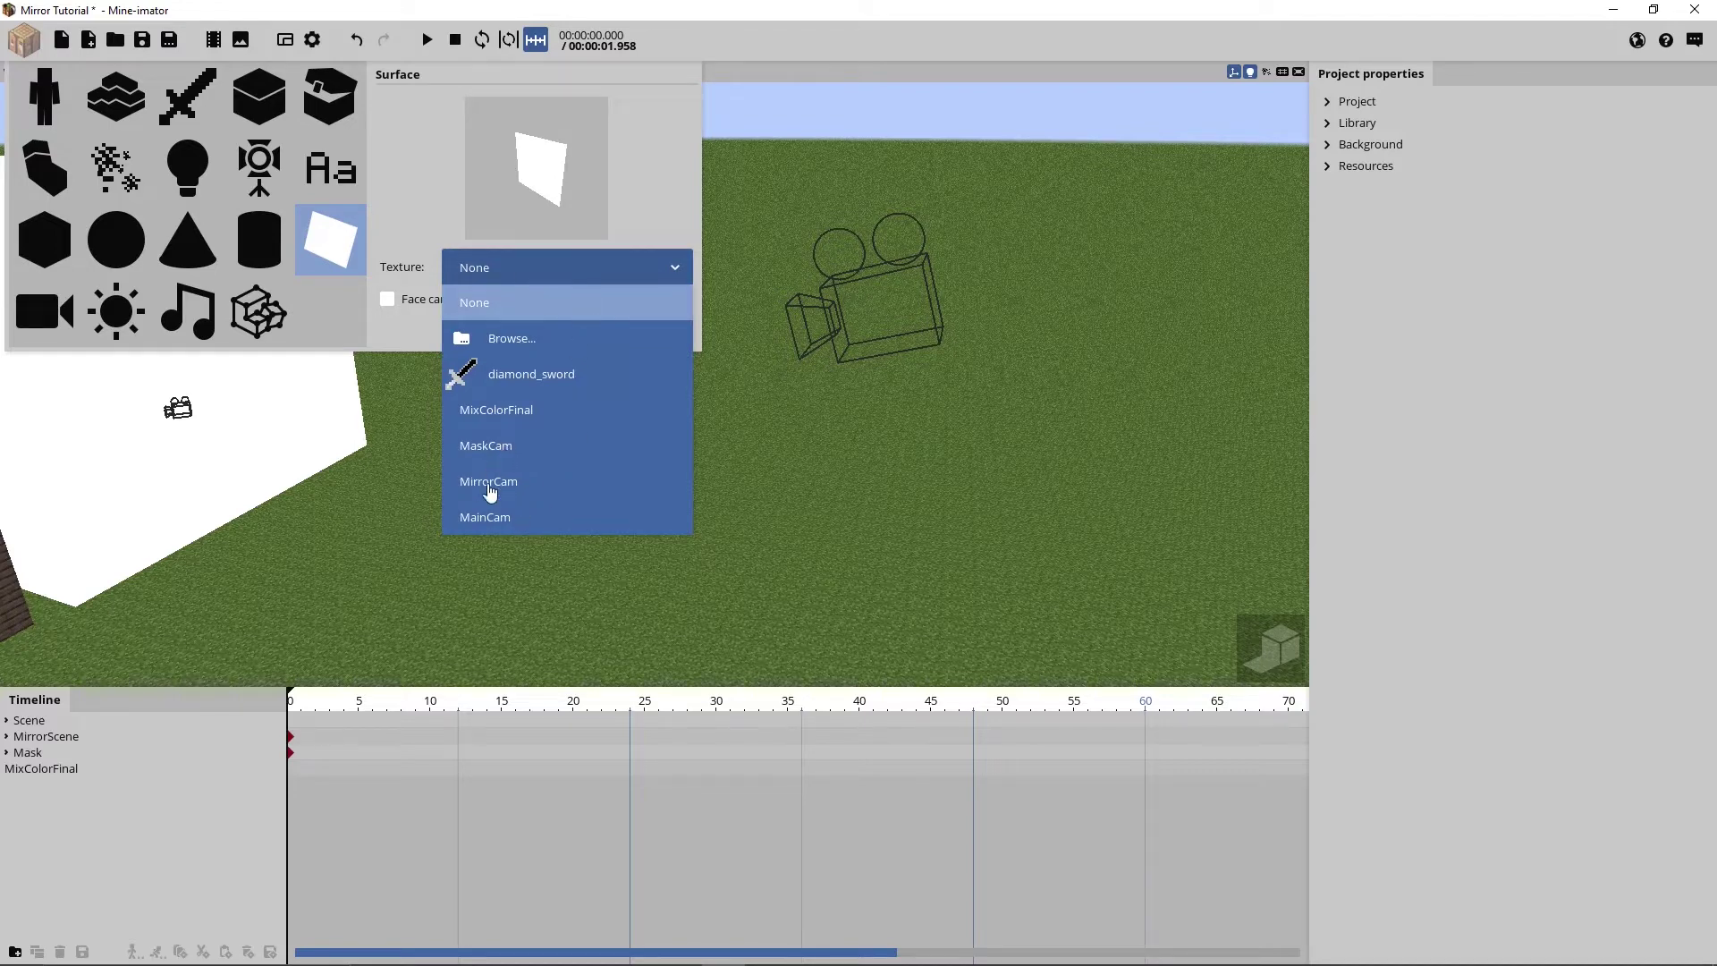
{"action": "left_click", "coordinate": [490, 483]}
{"action": "left_click", "coordinate": [530, 333]}
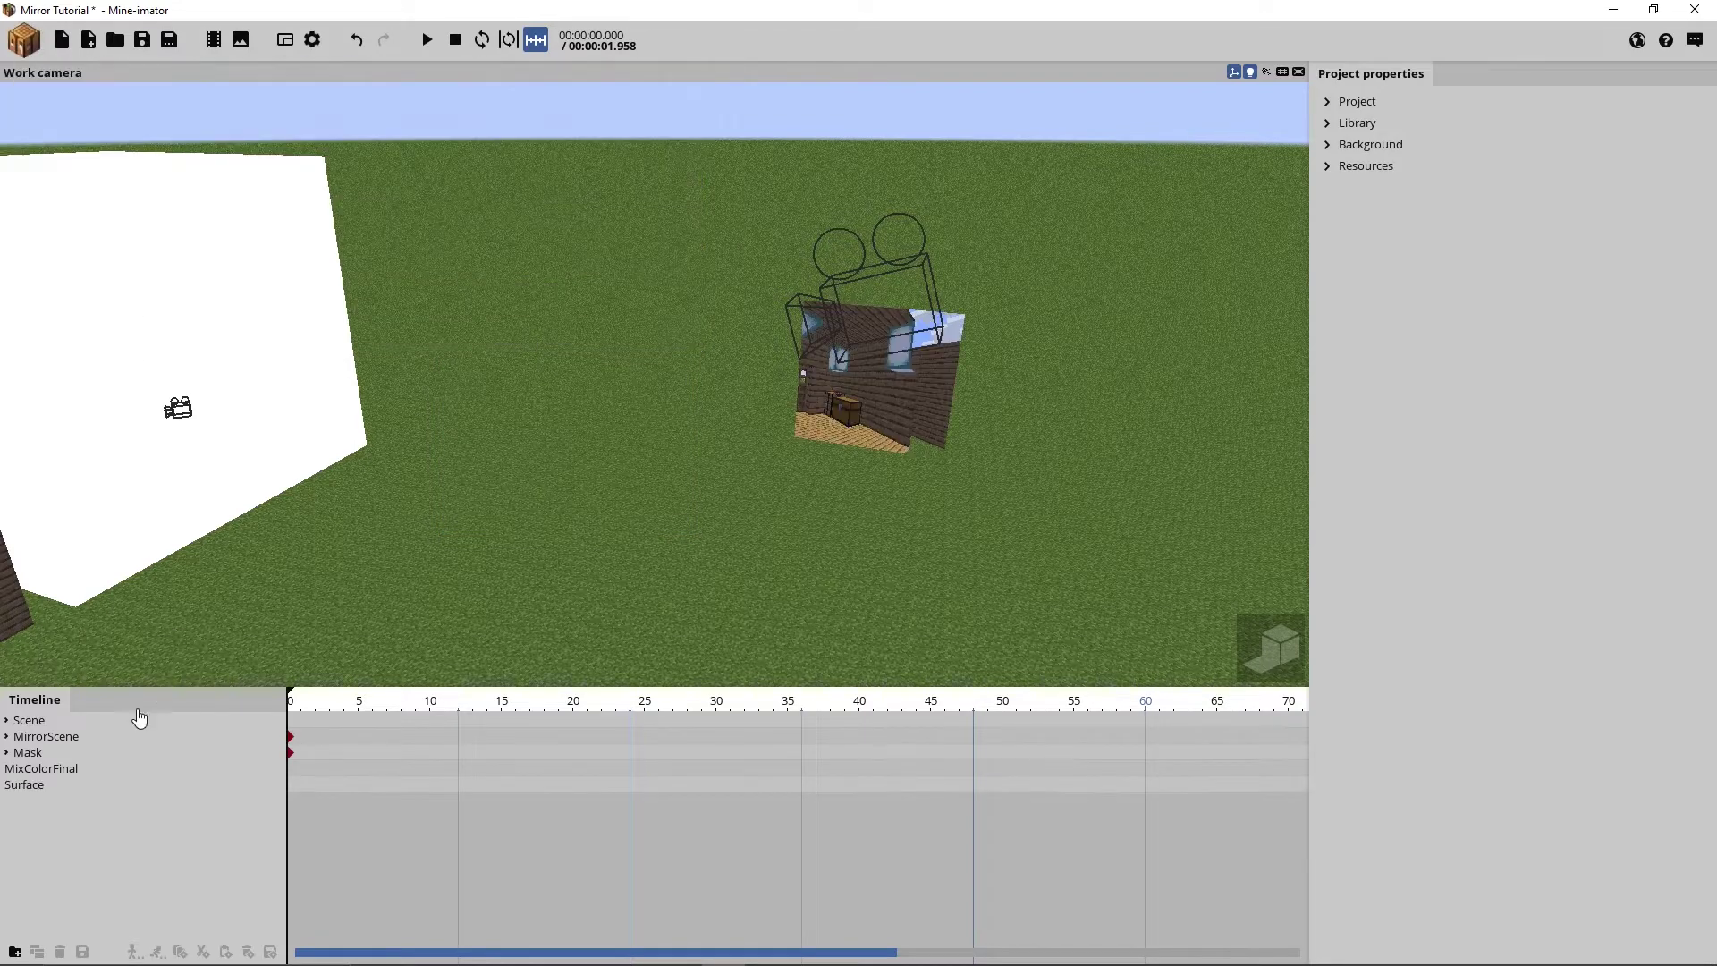
{"action": "mouse_move", "coordinate": [40, 785]}
{"action": "left_mouse_down"}
{"action": "mouse_move", "coordinate": [12, 792]}
{"action": "mouse_move", "coordinate": [53, 771]}
{"action": "left_mouse_up"}
{"action": "left_click", "coordinate": [6, 768]}
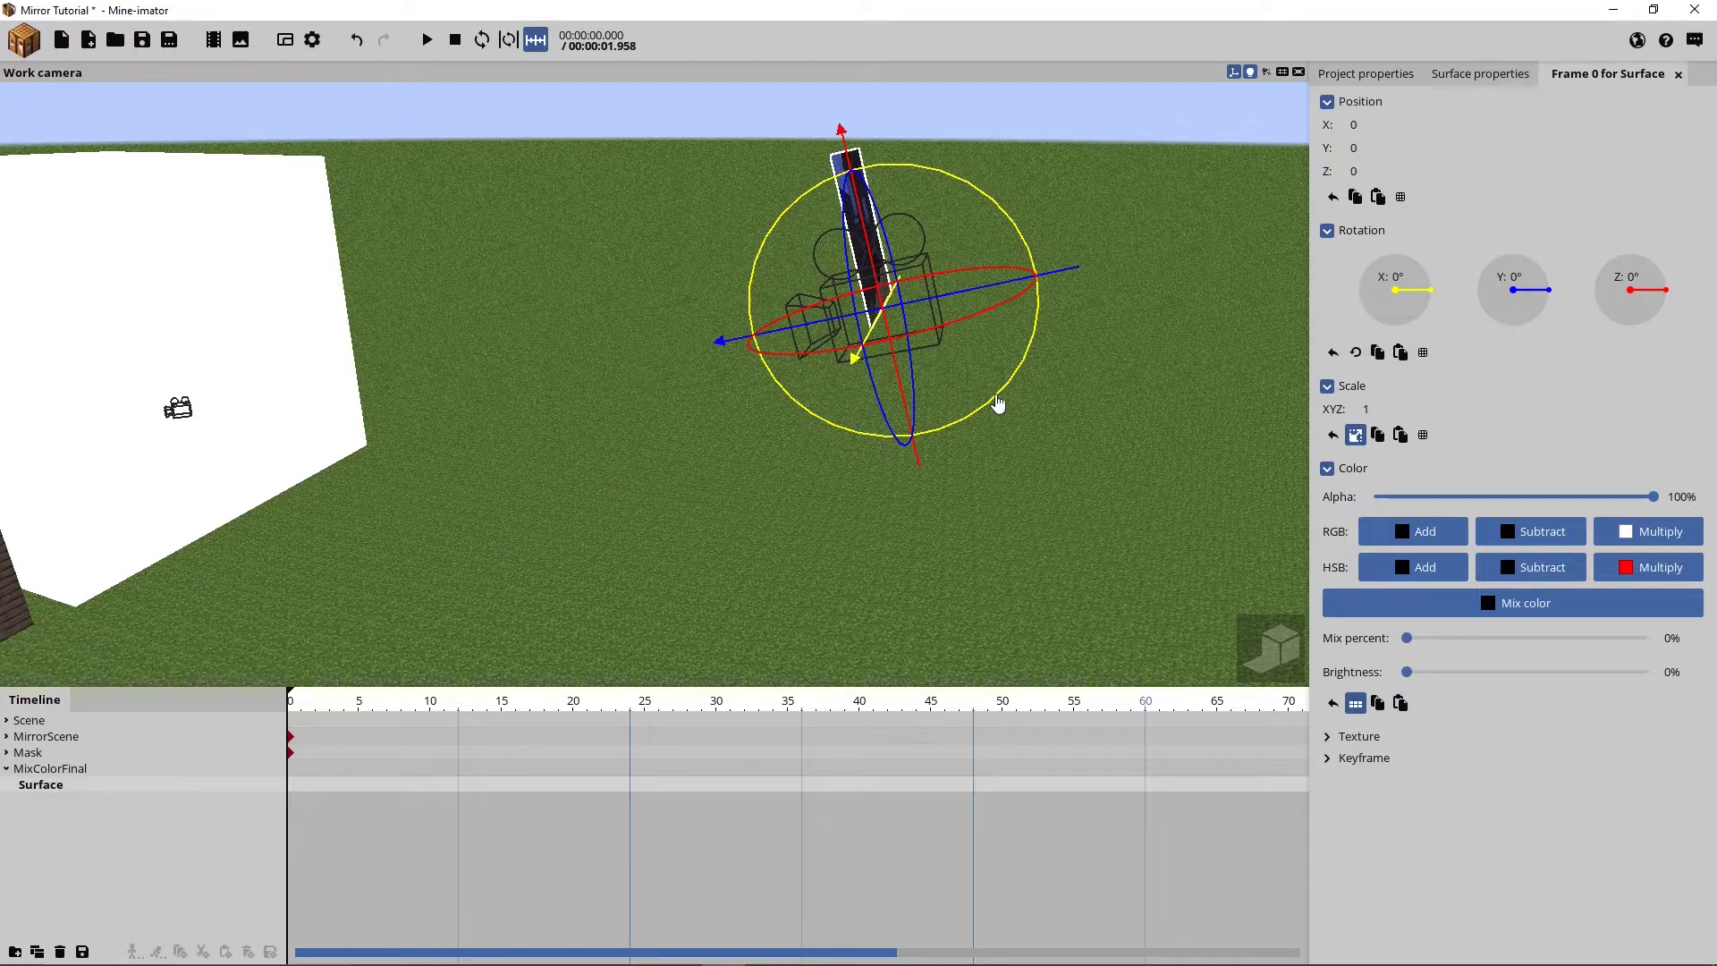
Enable a custom rotation point for the surface and set its Z value to 0
{"action": "left_click_drag", "start_coordinate": [996, 401], "coordinate": [867, 367]}
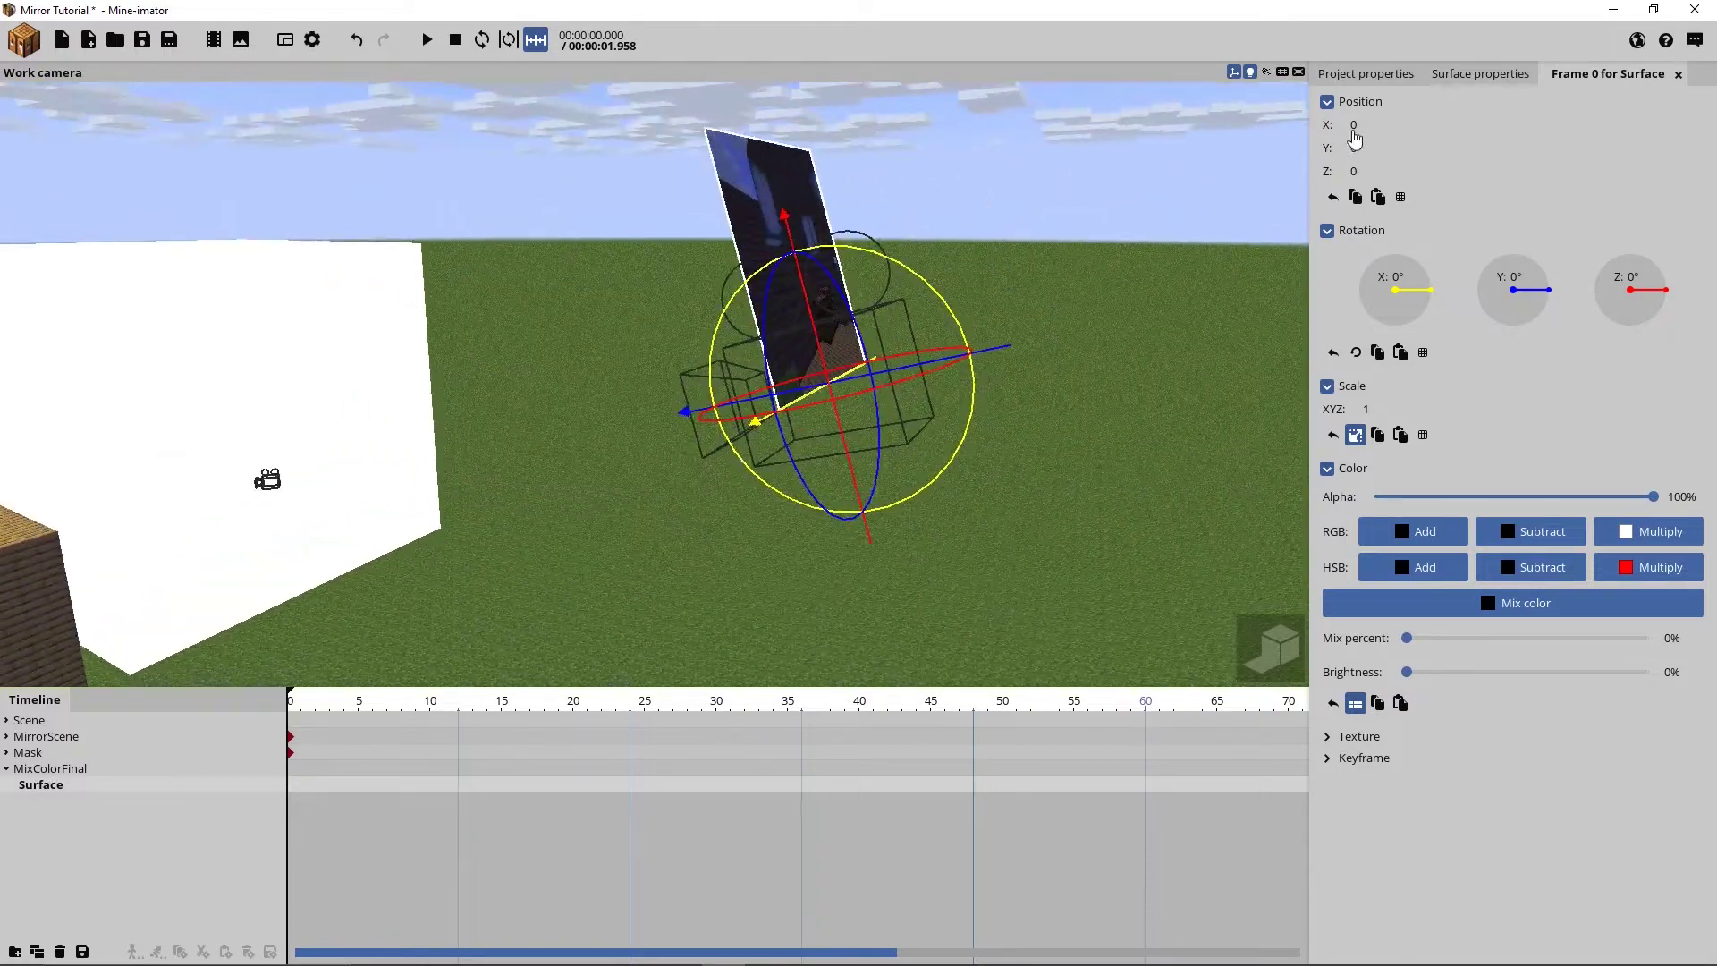
{"action": "left_click", "coordinate": [1448, 73]}
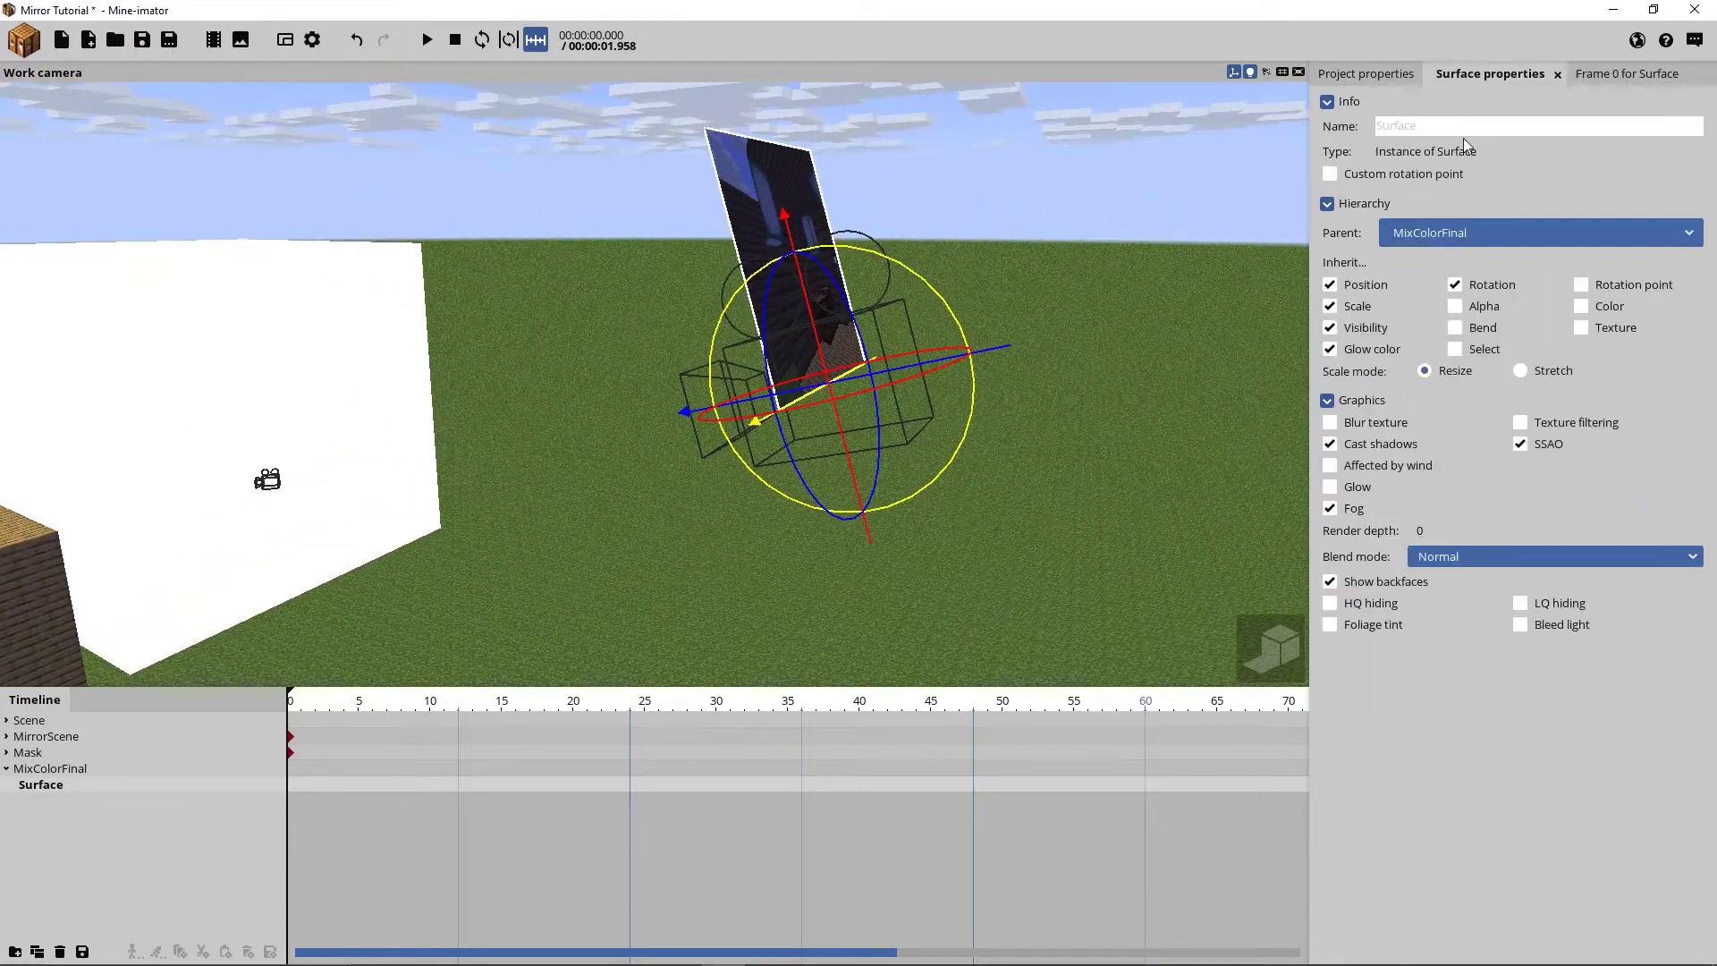
{"action": "left_click", "coordinate": [1330, 175]}
{"action": "left_click", "coordinate": [1363, 242]}
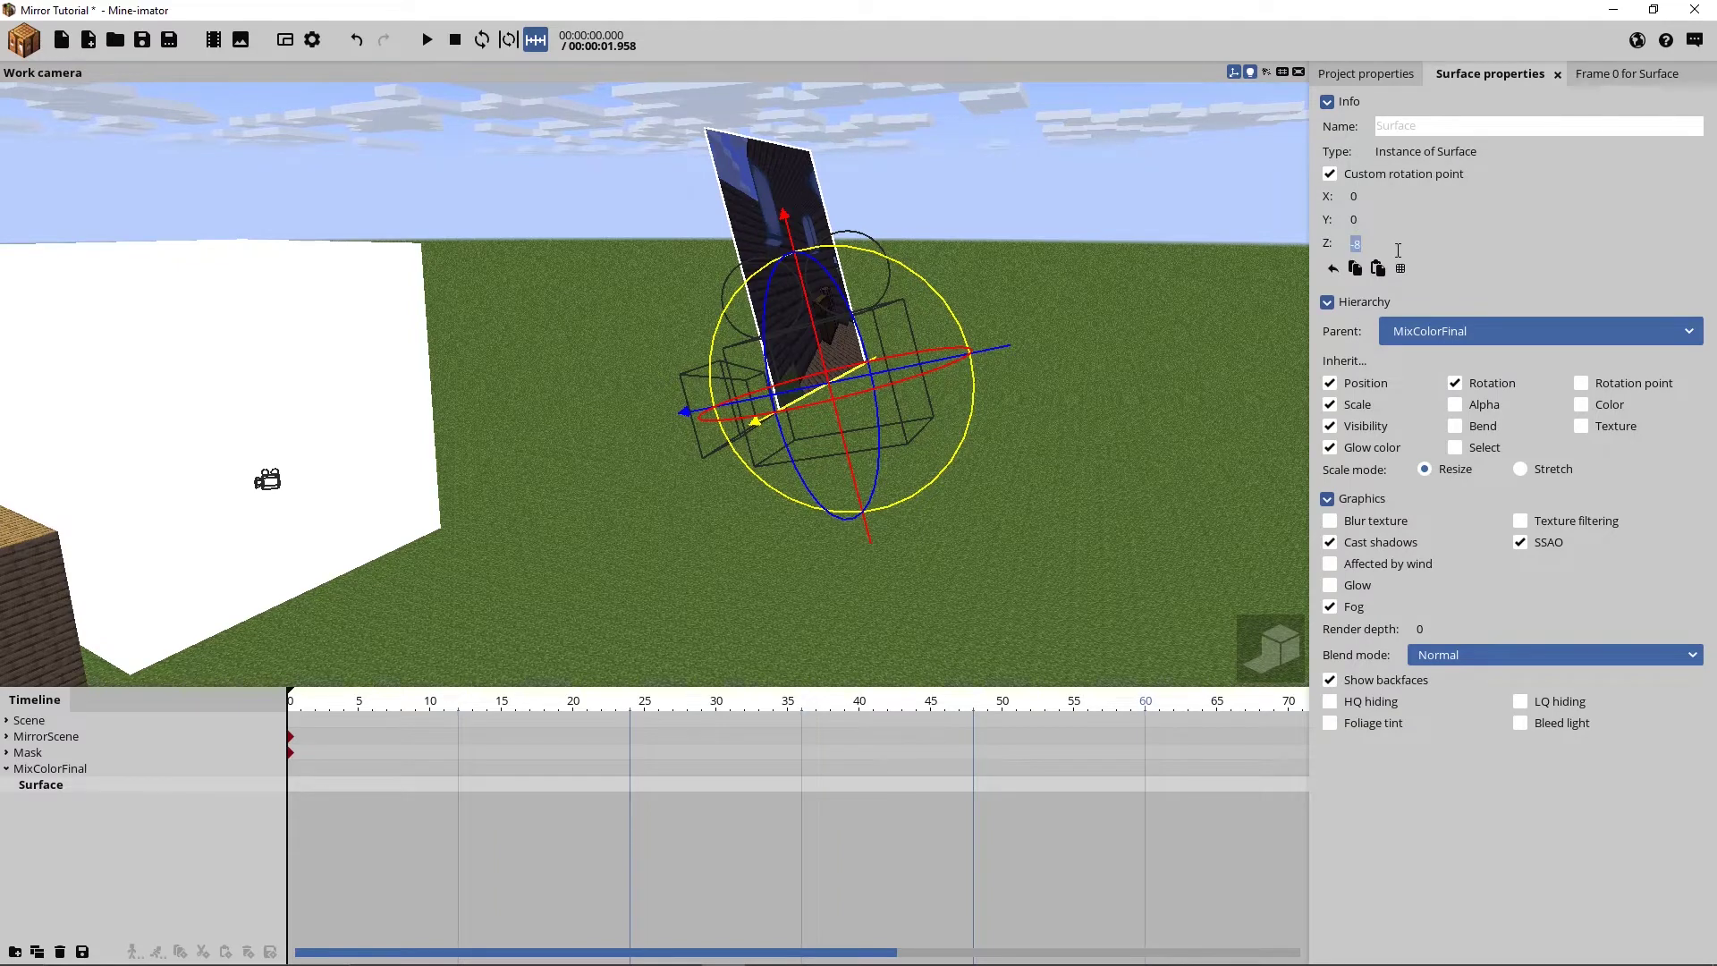
{"action": "type", "text": "0"}
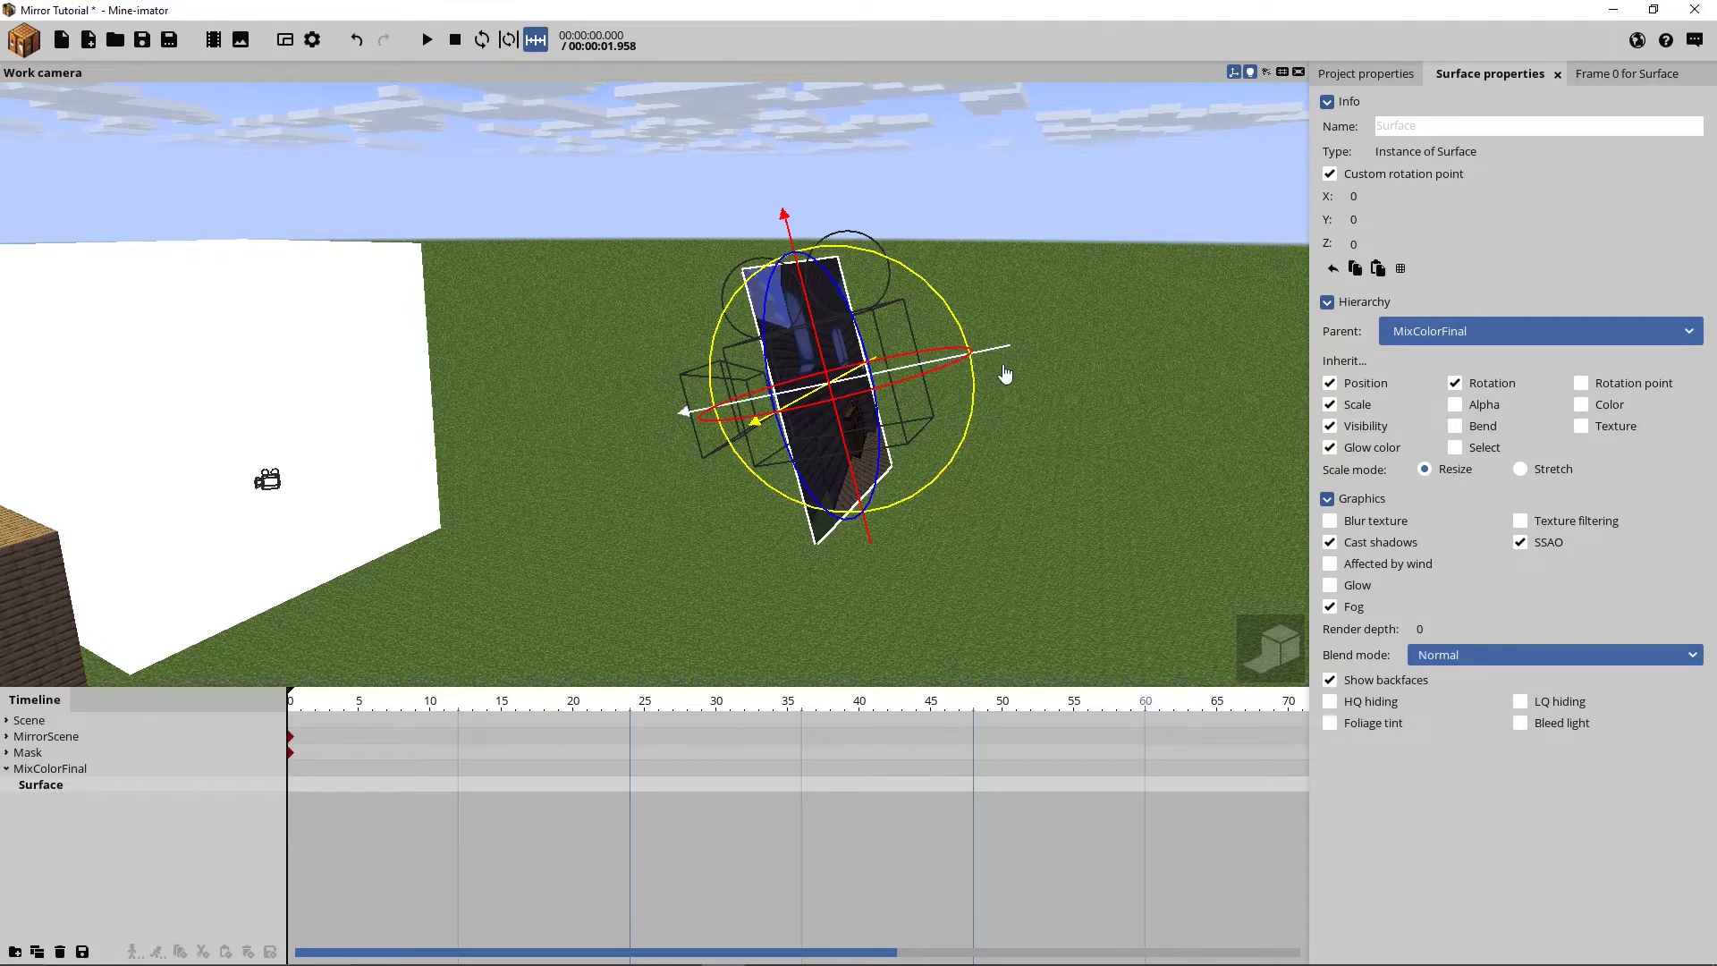
Move the surface in front of the MixColorFinal camera with a Y position of 8
{"action": "left_click", "coordinate": [1589, 74]}
{"action": "left_click_drag", "start_coordinate": [1000, 364], "coordinate": [941, 374]}
{"action": "left_click", "coordinate": [1363, 151]}
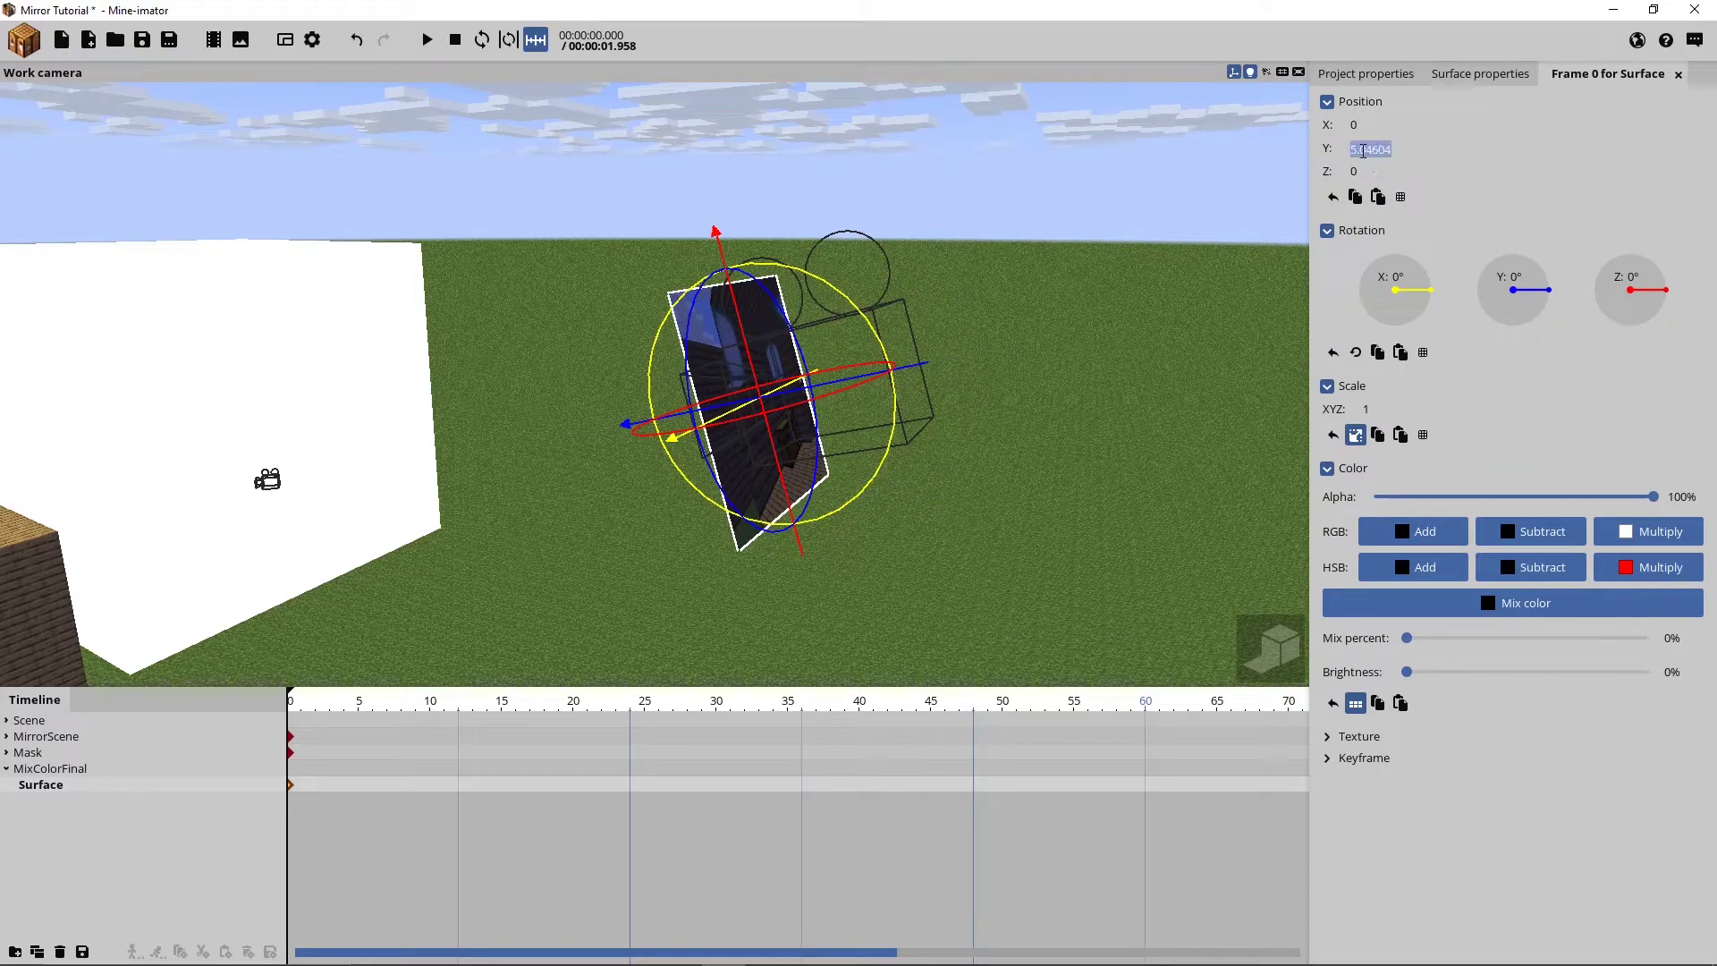
{"action": "type", "text": "8"}
Set the MixColorFinal camera's field of view to 90°
{"action": "left_click", "coordinate": [872, 312]}
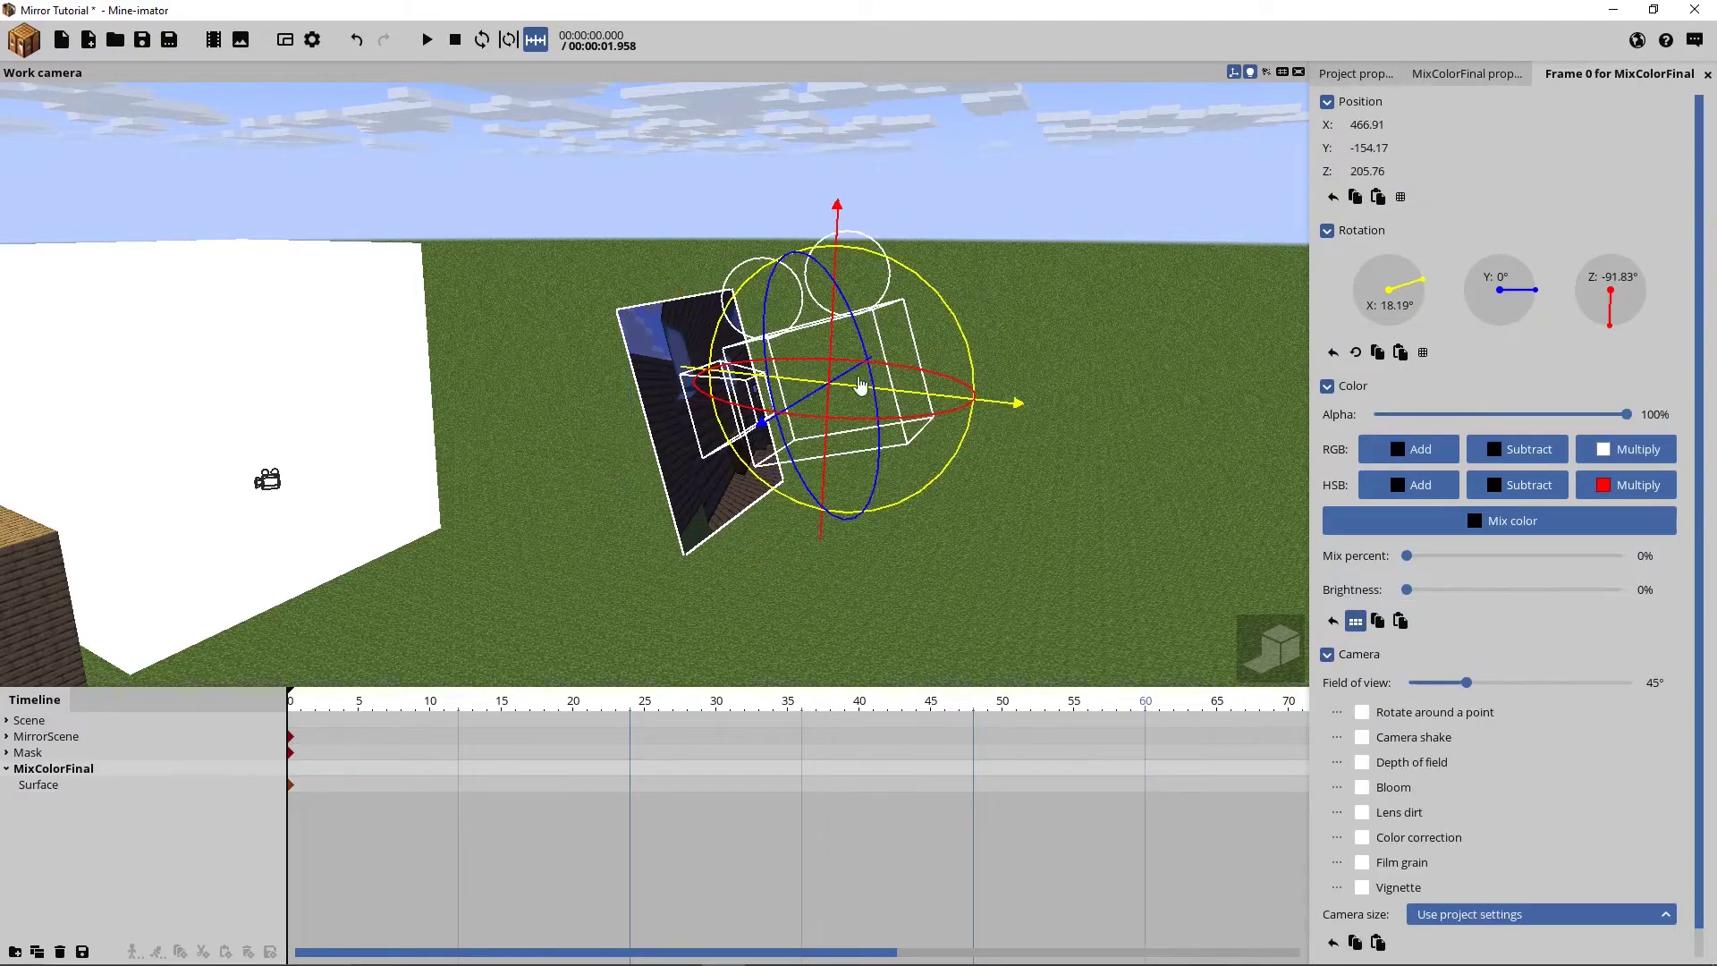
{"action": "scroll", "coordinate": [1057, 201], "scroll_direction": "up", "scroll_amount": 2}
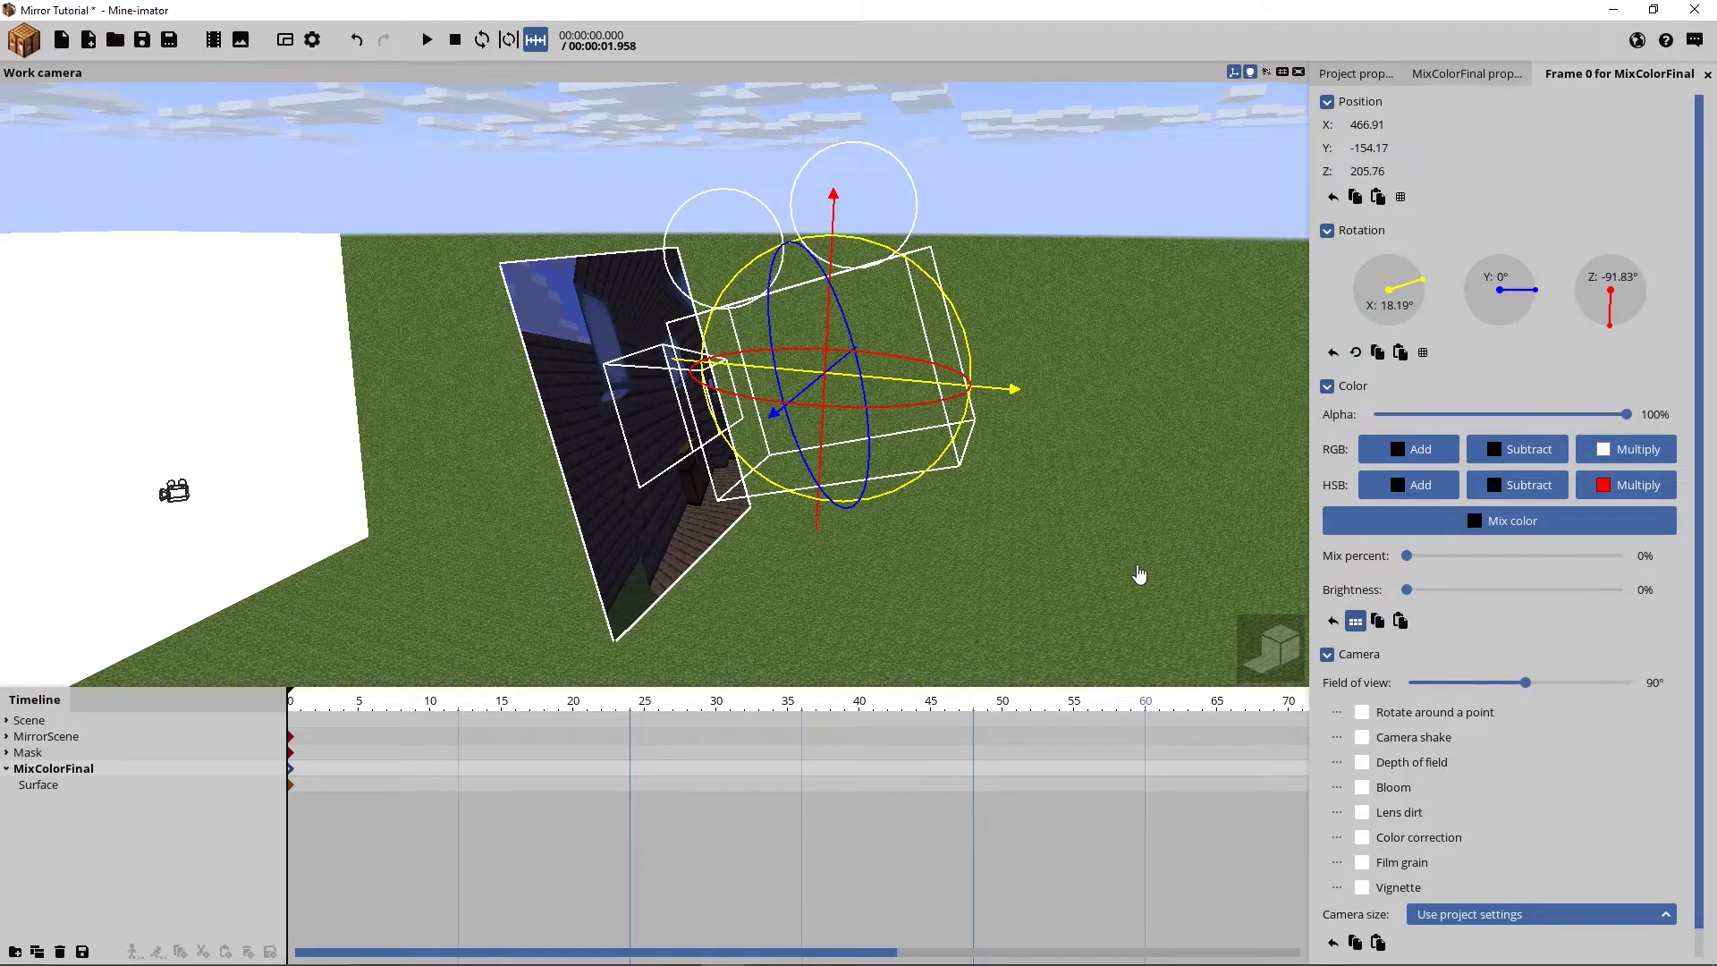
Set the MirrorCam surface's brightness to 100% and turn off its backfaces
{"action": "left_click", "coordinate": [1134, 577]}
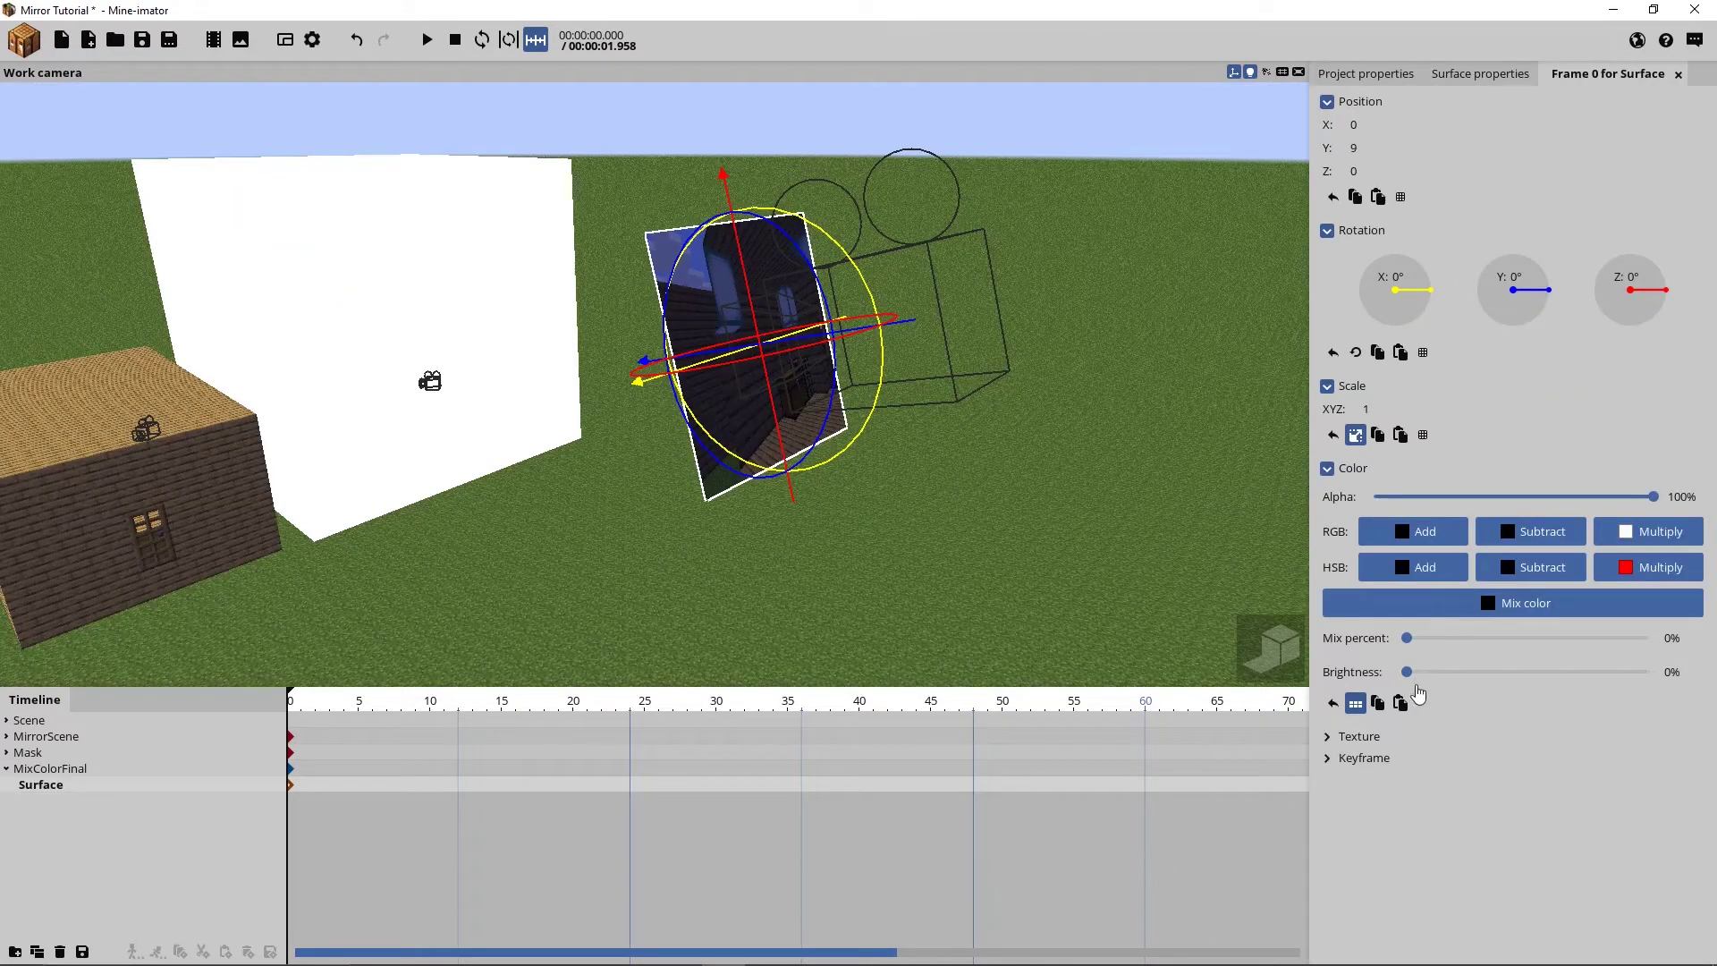
{"action": "left_click_drag", "start_coordinate": [1429, 672], "coordinate": [1712, 695]}
{"action": "left_click", "coordinate": [1480, 75]}
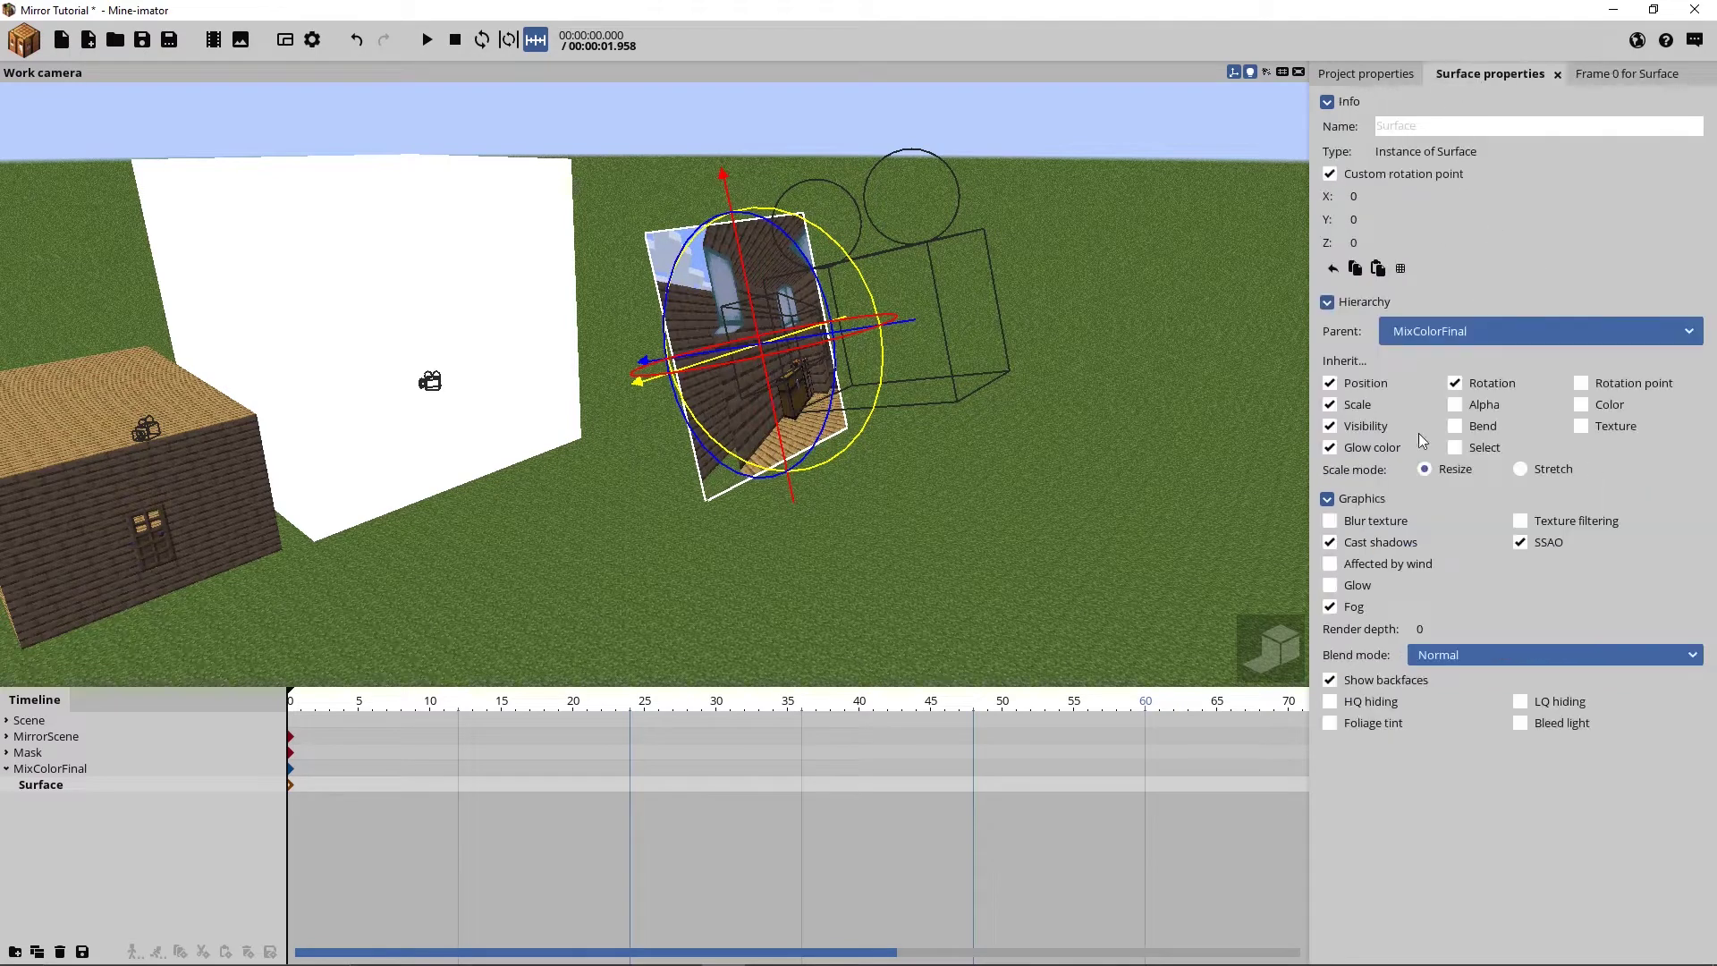
{"action": "left_click", "coordinate": [1370, 686]}
Rotate the MirrorCam surface to 180° on Z, snapping the rotation to a 15° grid
{"action": "left_click", "coordinate": [1617, 77]}
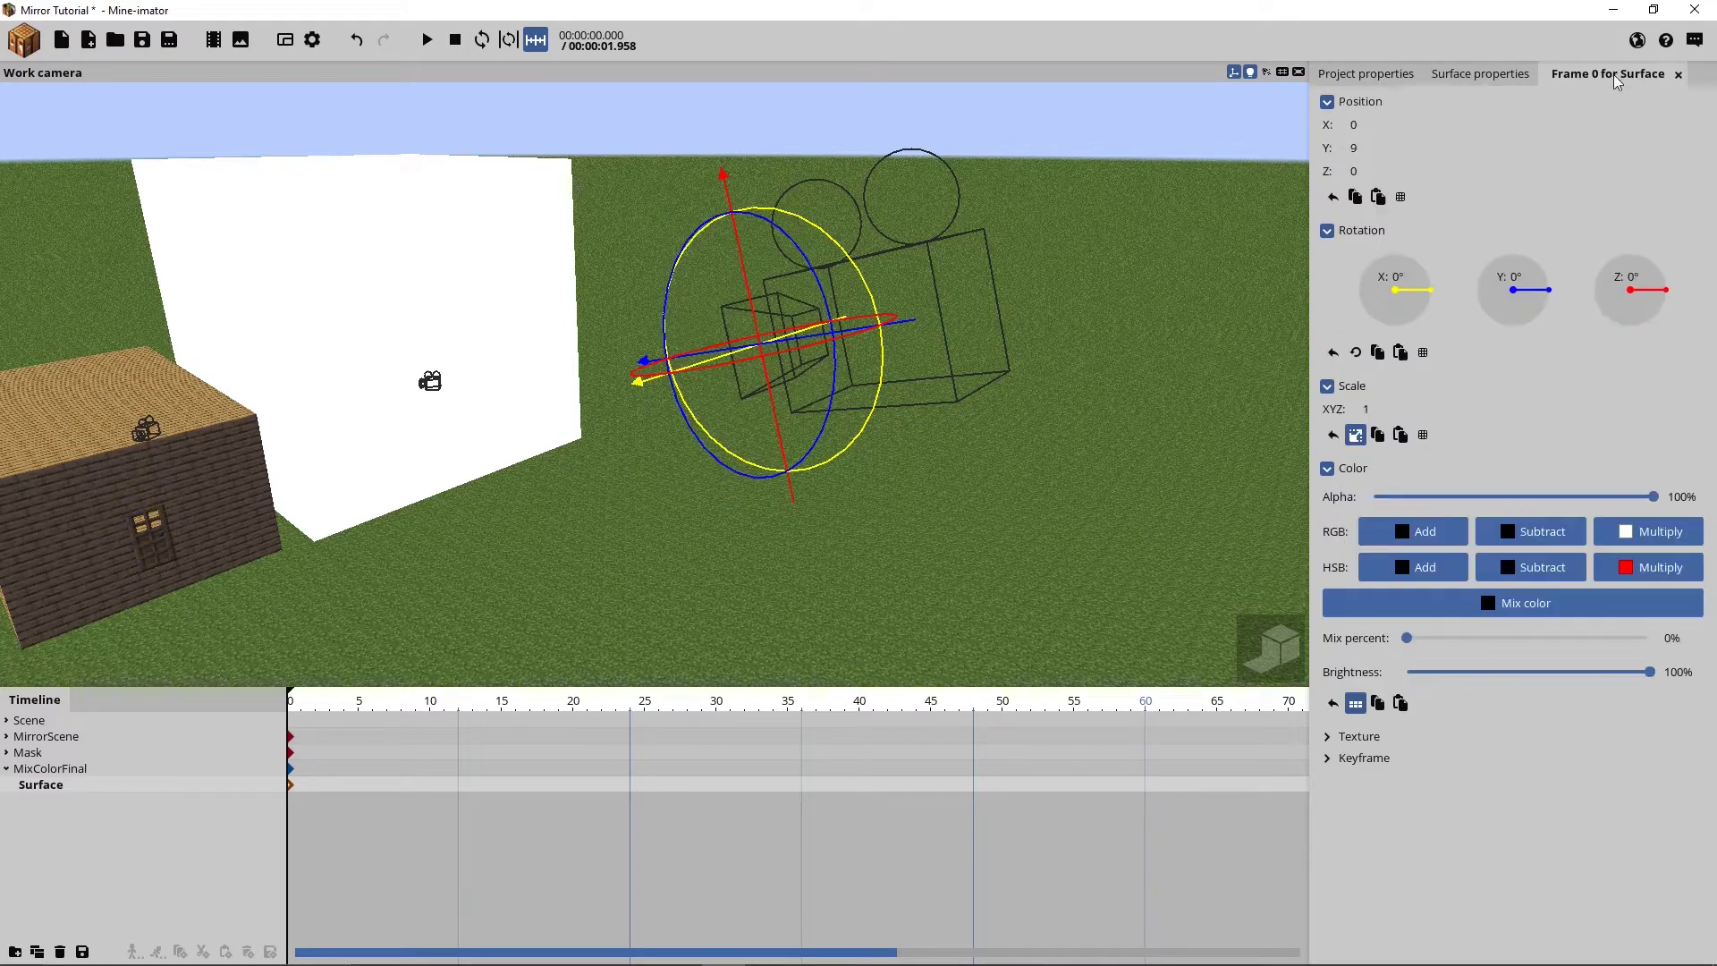
{"action": "left_click_drag", "start_coordinate": [1647, 280], "coordinate": [1416, 290]}
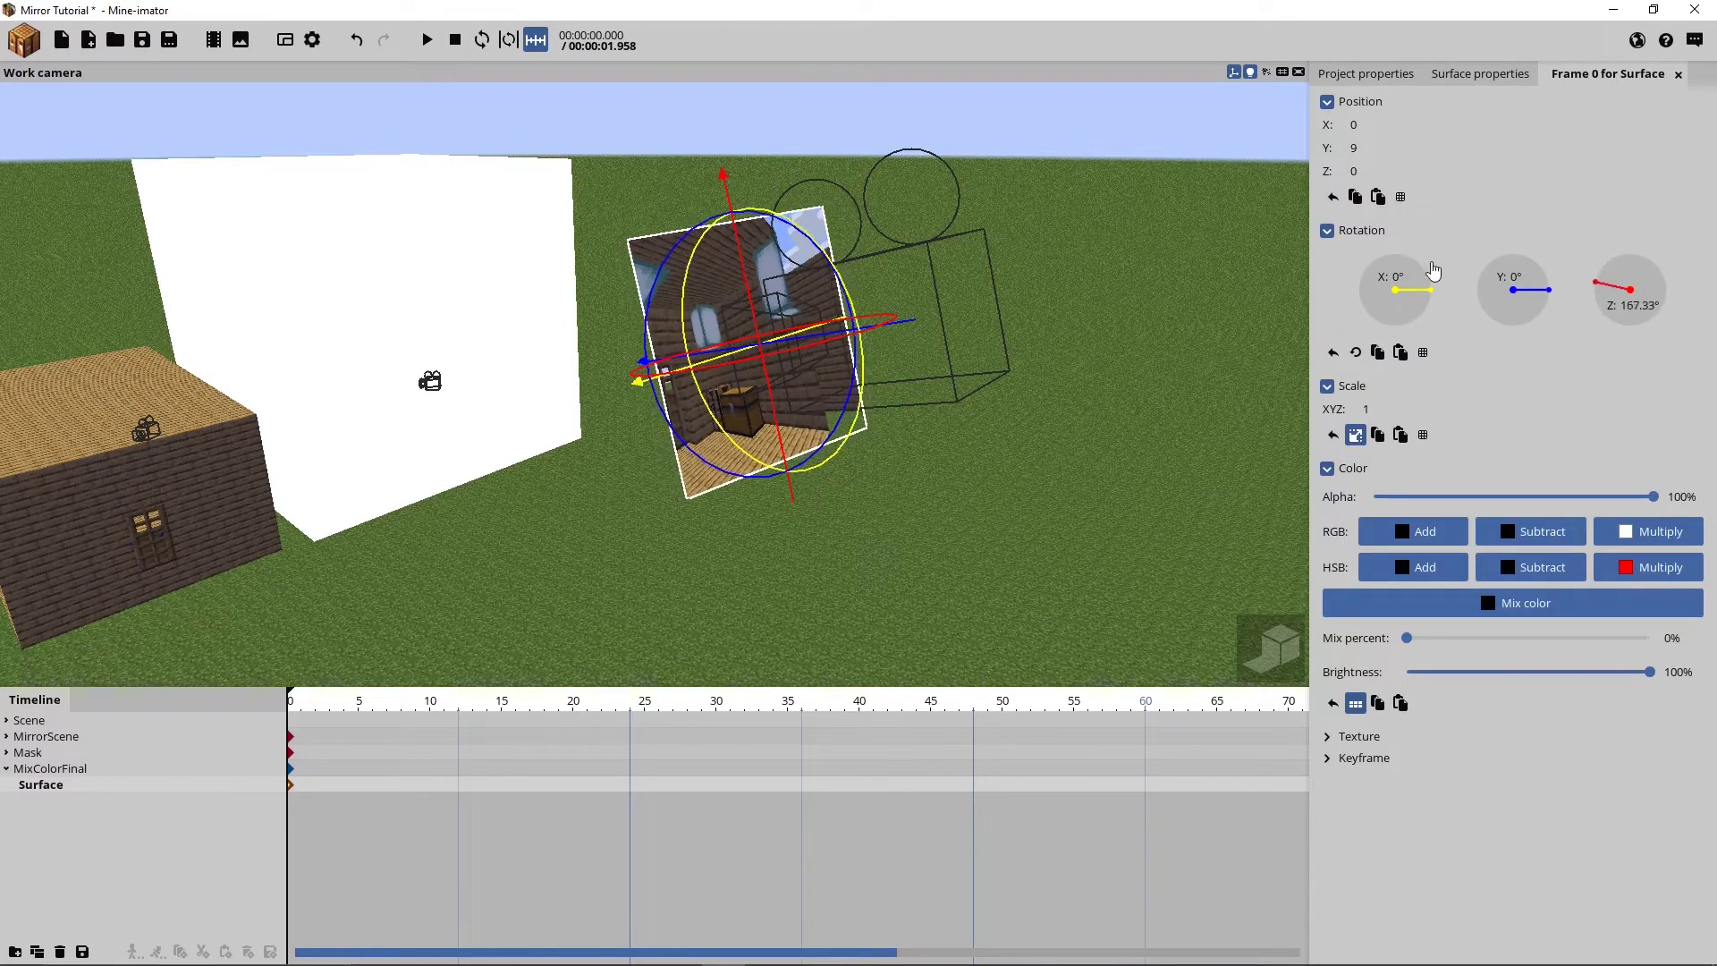
{"action": "left_click", "coordinate": [1423, 353]}
{"action": "left_click", "coordinate": [1583, 295]}
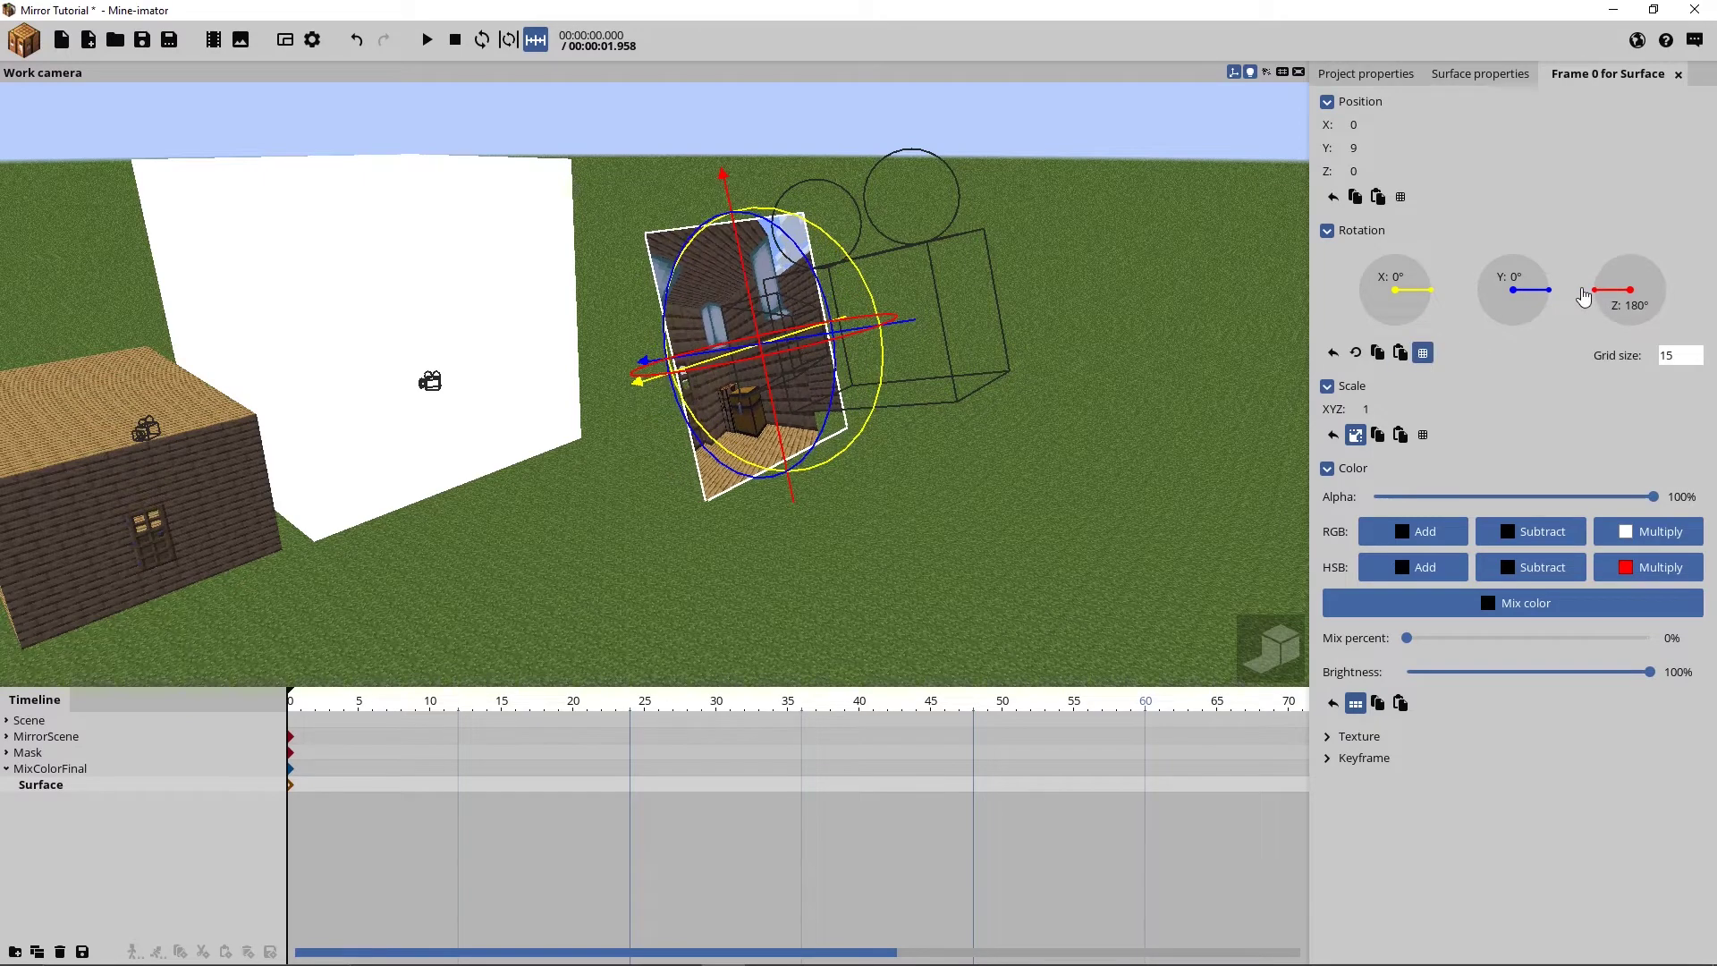
{"action": "left_click_drag", "start_coordinate": [1031, 280], "coordinate": [953, 462]}
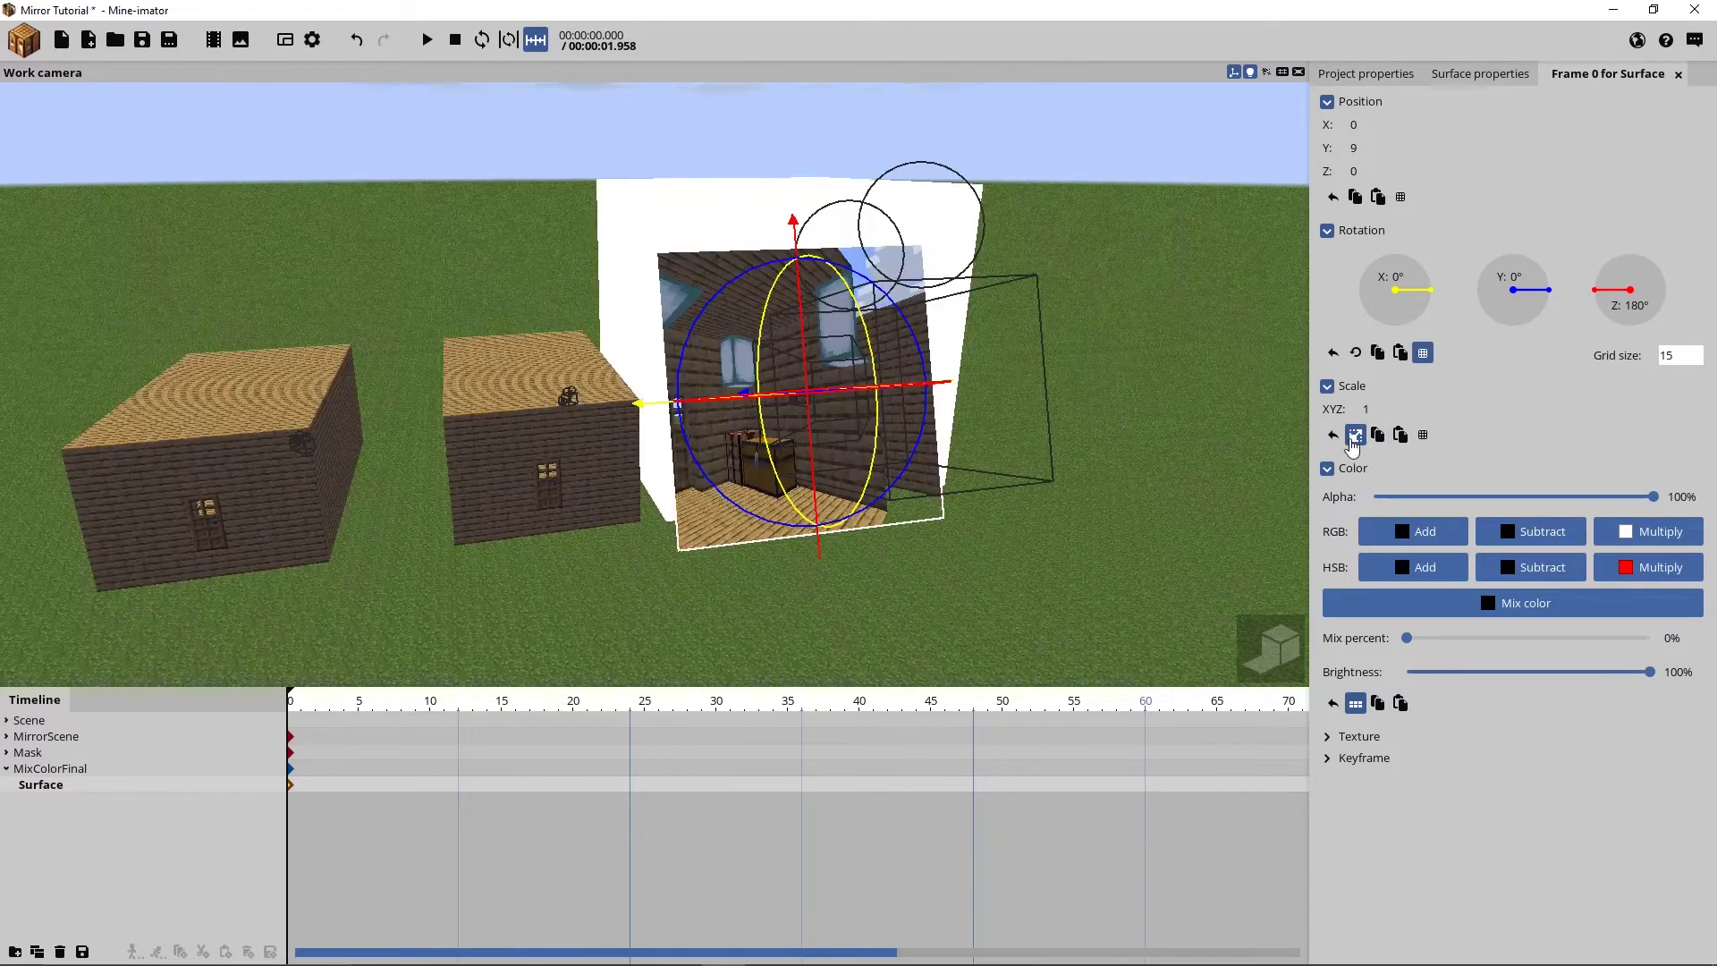
Unlink the MirrorCam surface's scale axes and set its X scale to 1.77777777
{"action": "left_click", "coordinate": [1354, 437]}
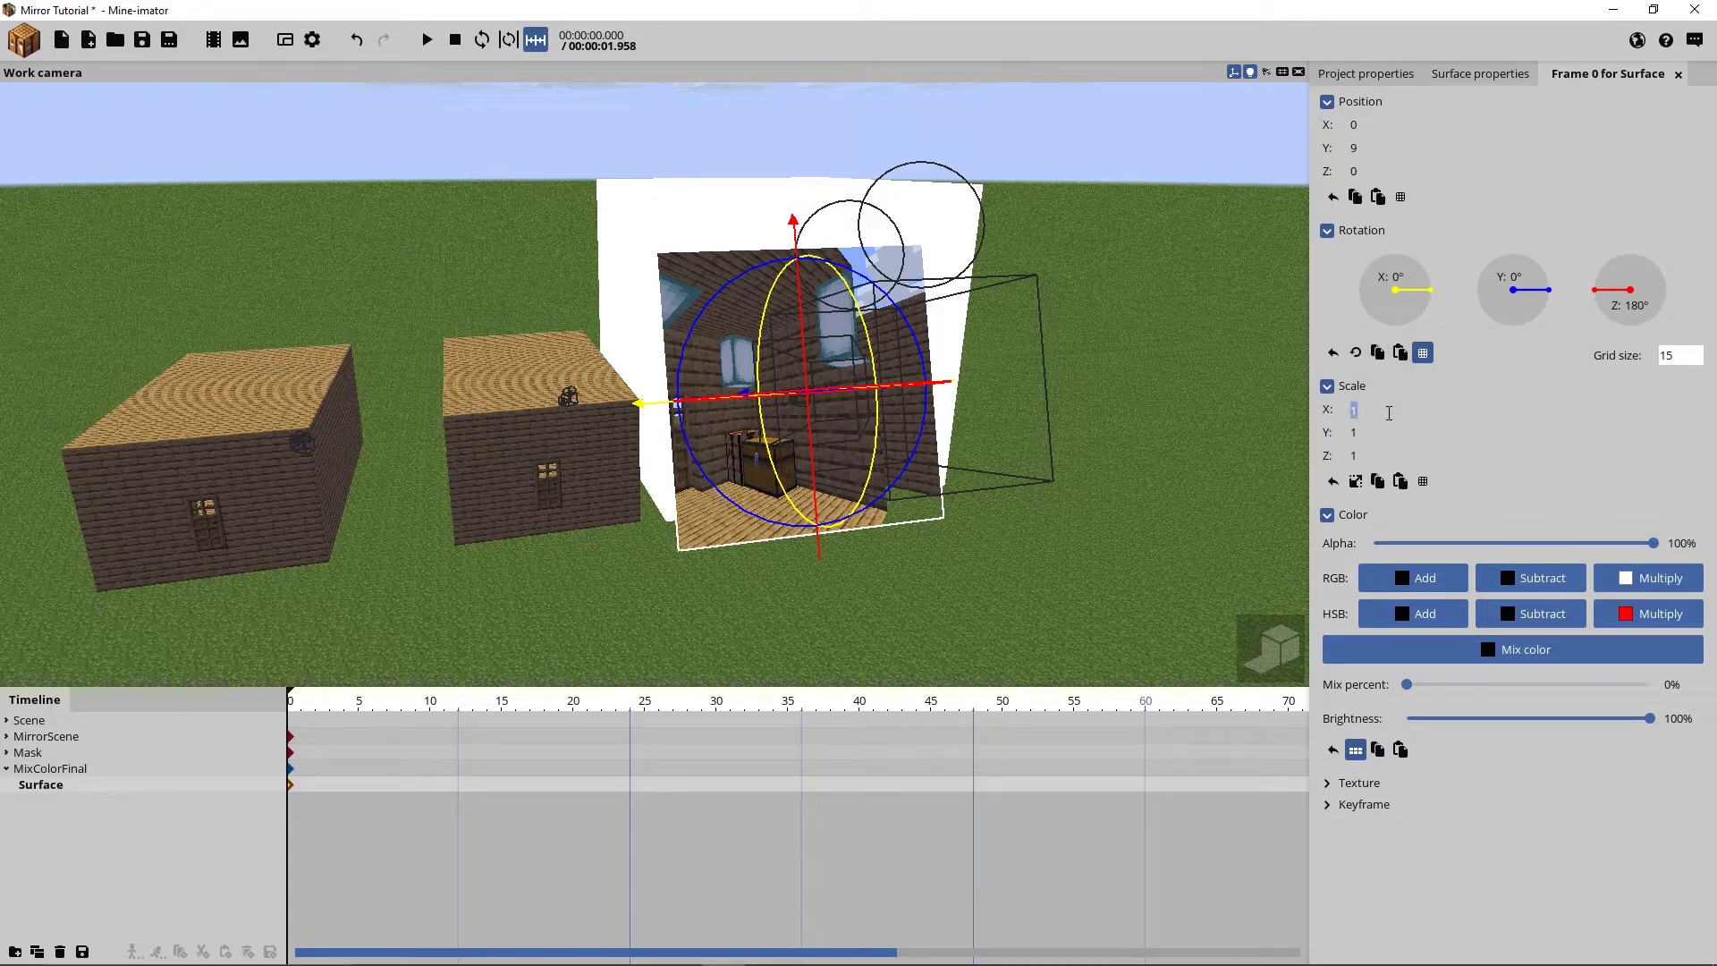
{"action": "left_click", "coordinate": [1389, 412]}
{"action": "type", "text": "1.77777777"}
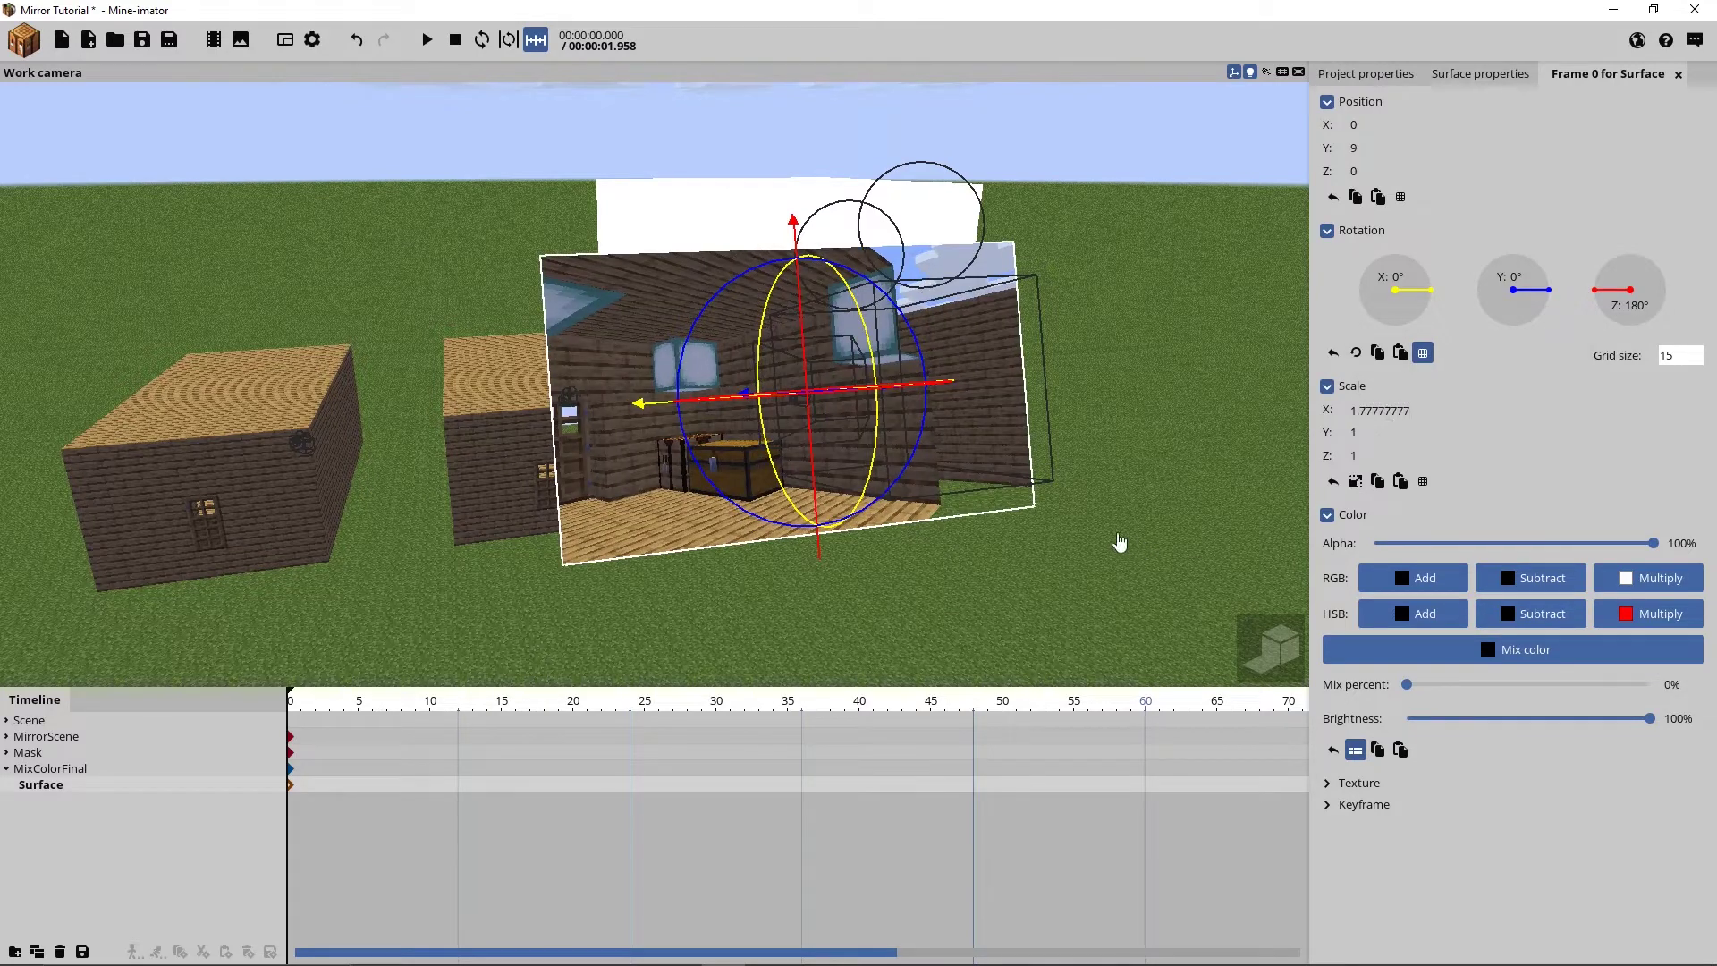
{"action": "left_click", "coordinate": [1118, 542]}
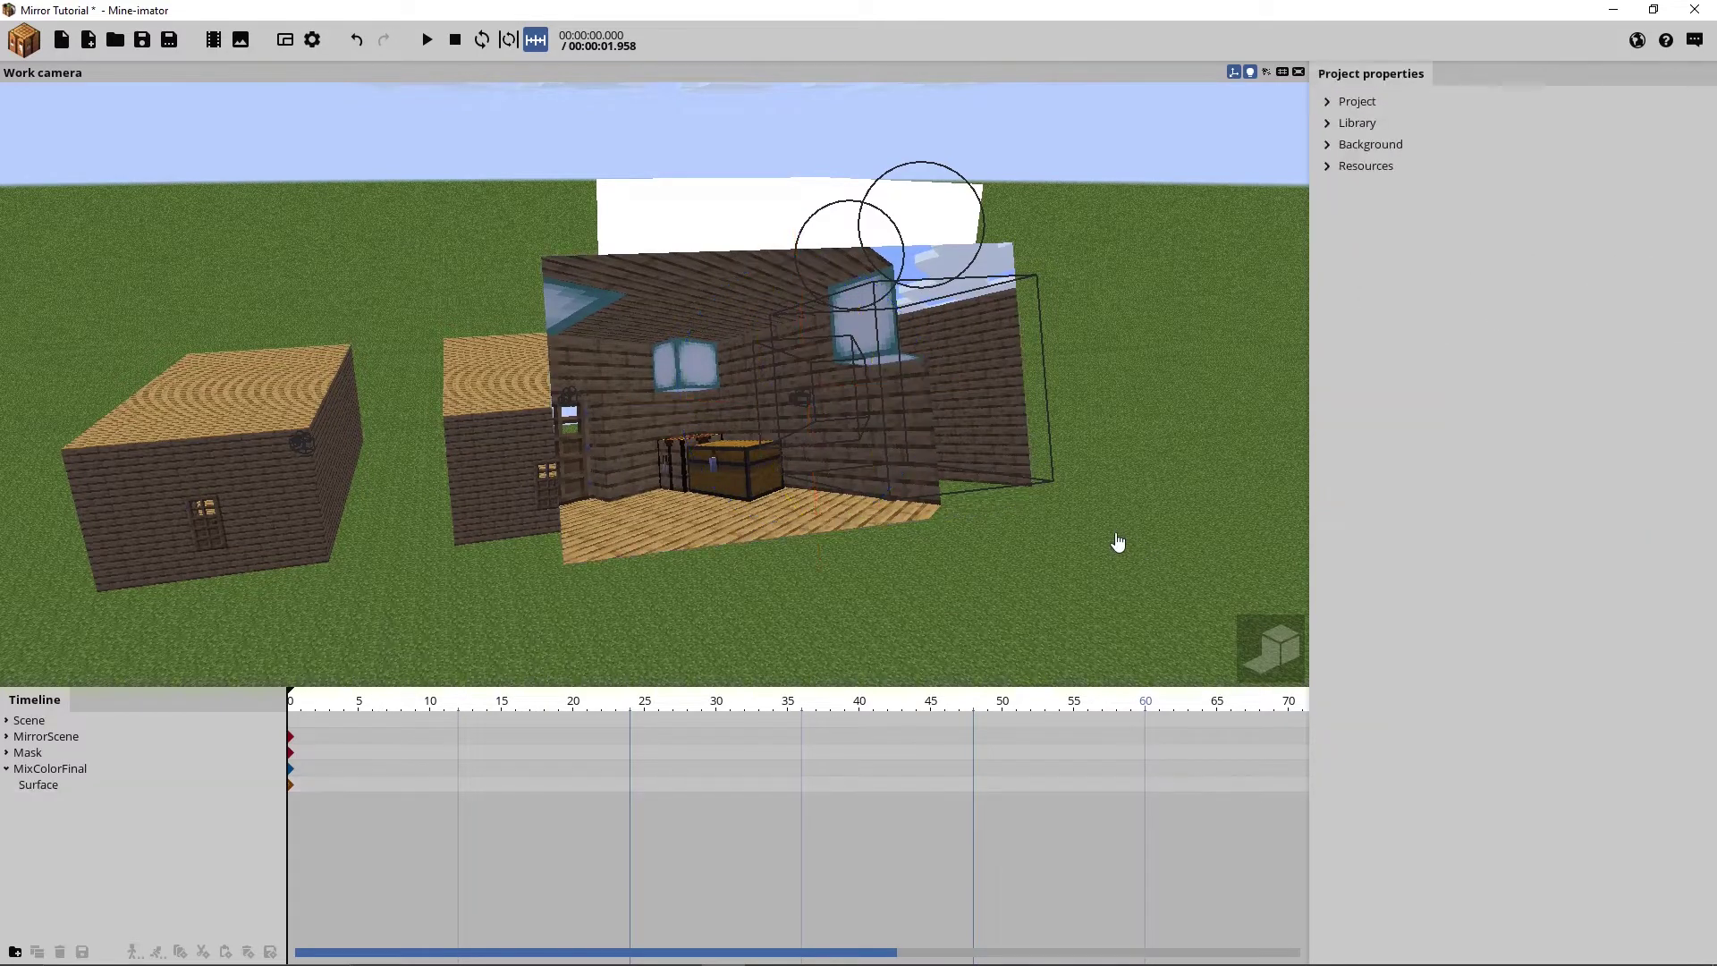
Mirror the MirrorCam surface's texture horizontally in the library and rename the surface as Mirror
{"action": "left_click_drag", "start_coordinate": [1110, 536], "coordinate": [1115, 558]}
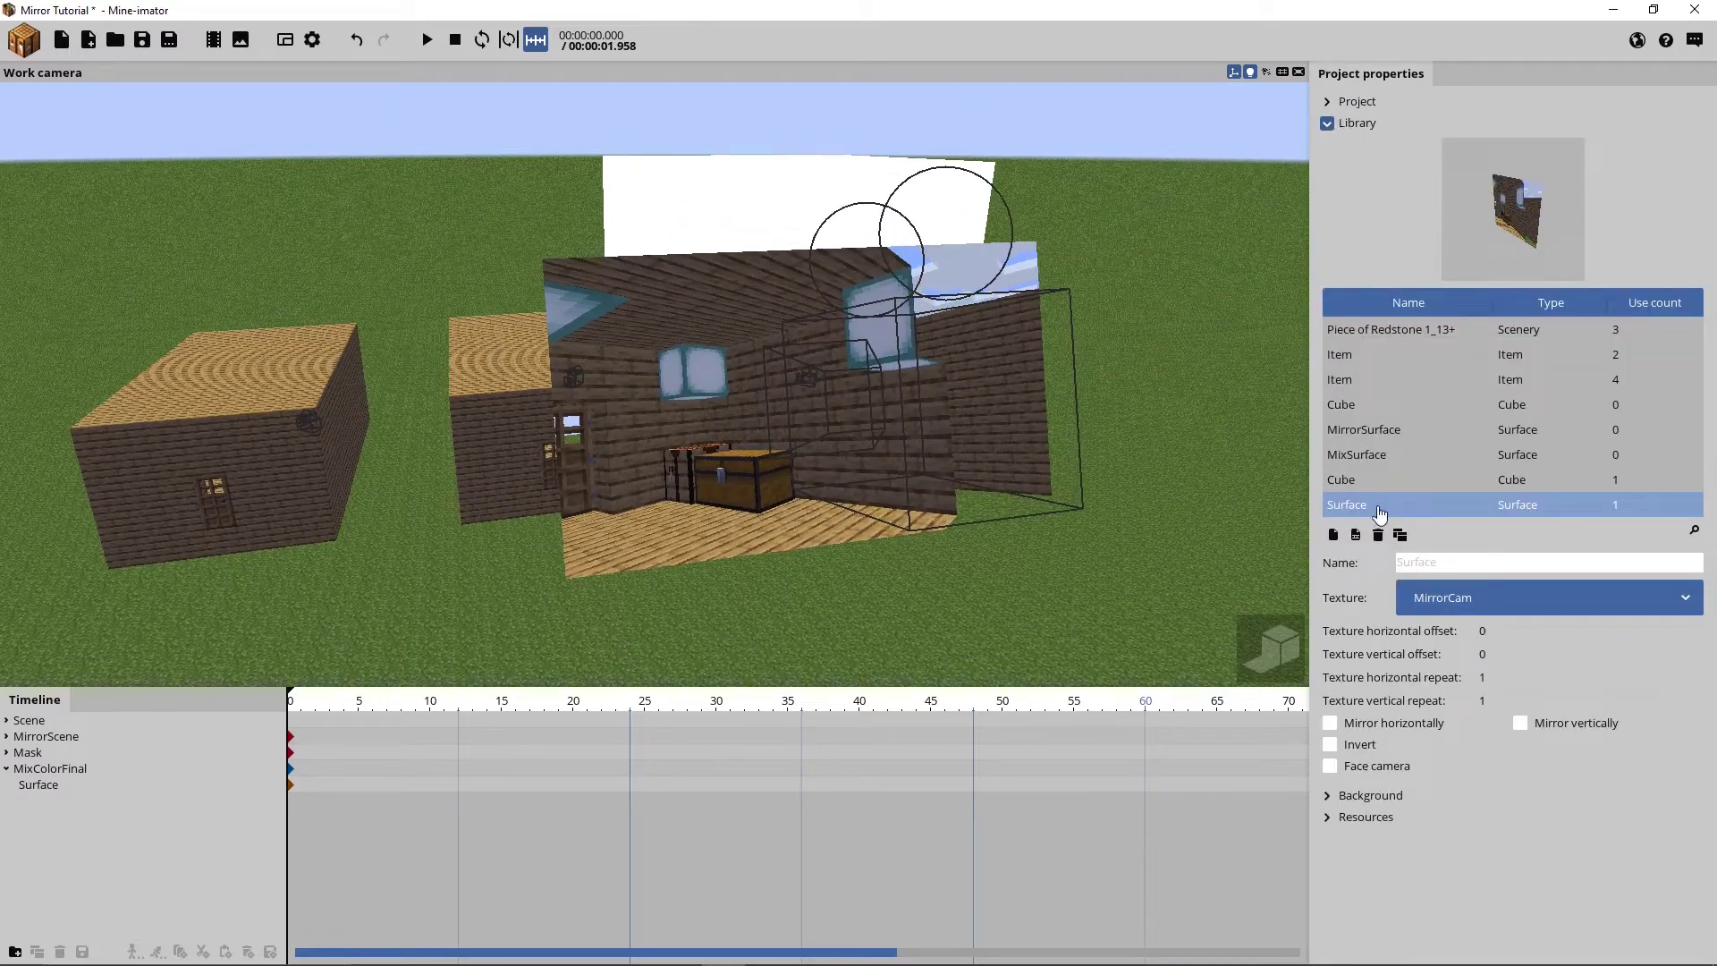
{"action": "left_click", "coordinate": [1330, 722]}
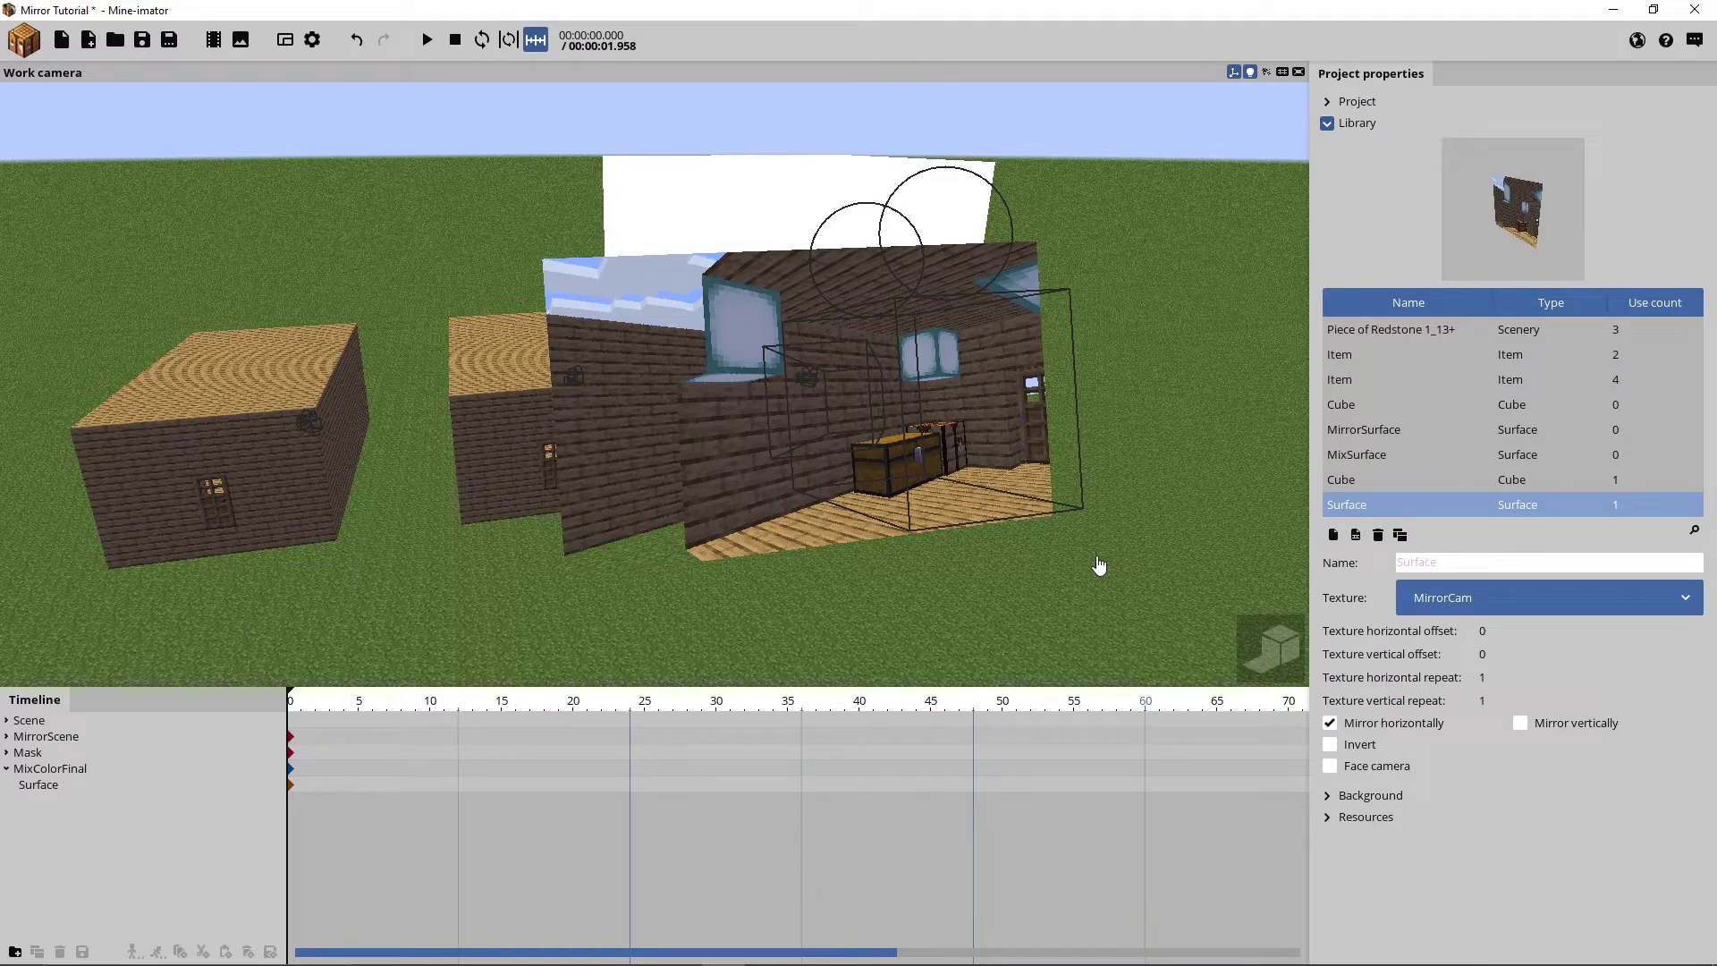
{"action": "left_click", "coordinate": [1422, 565]}
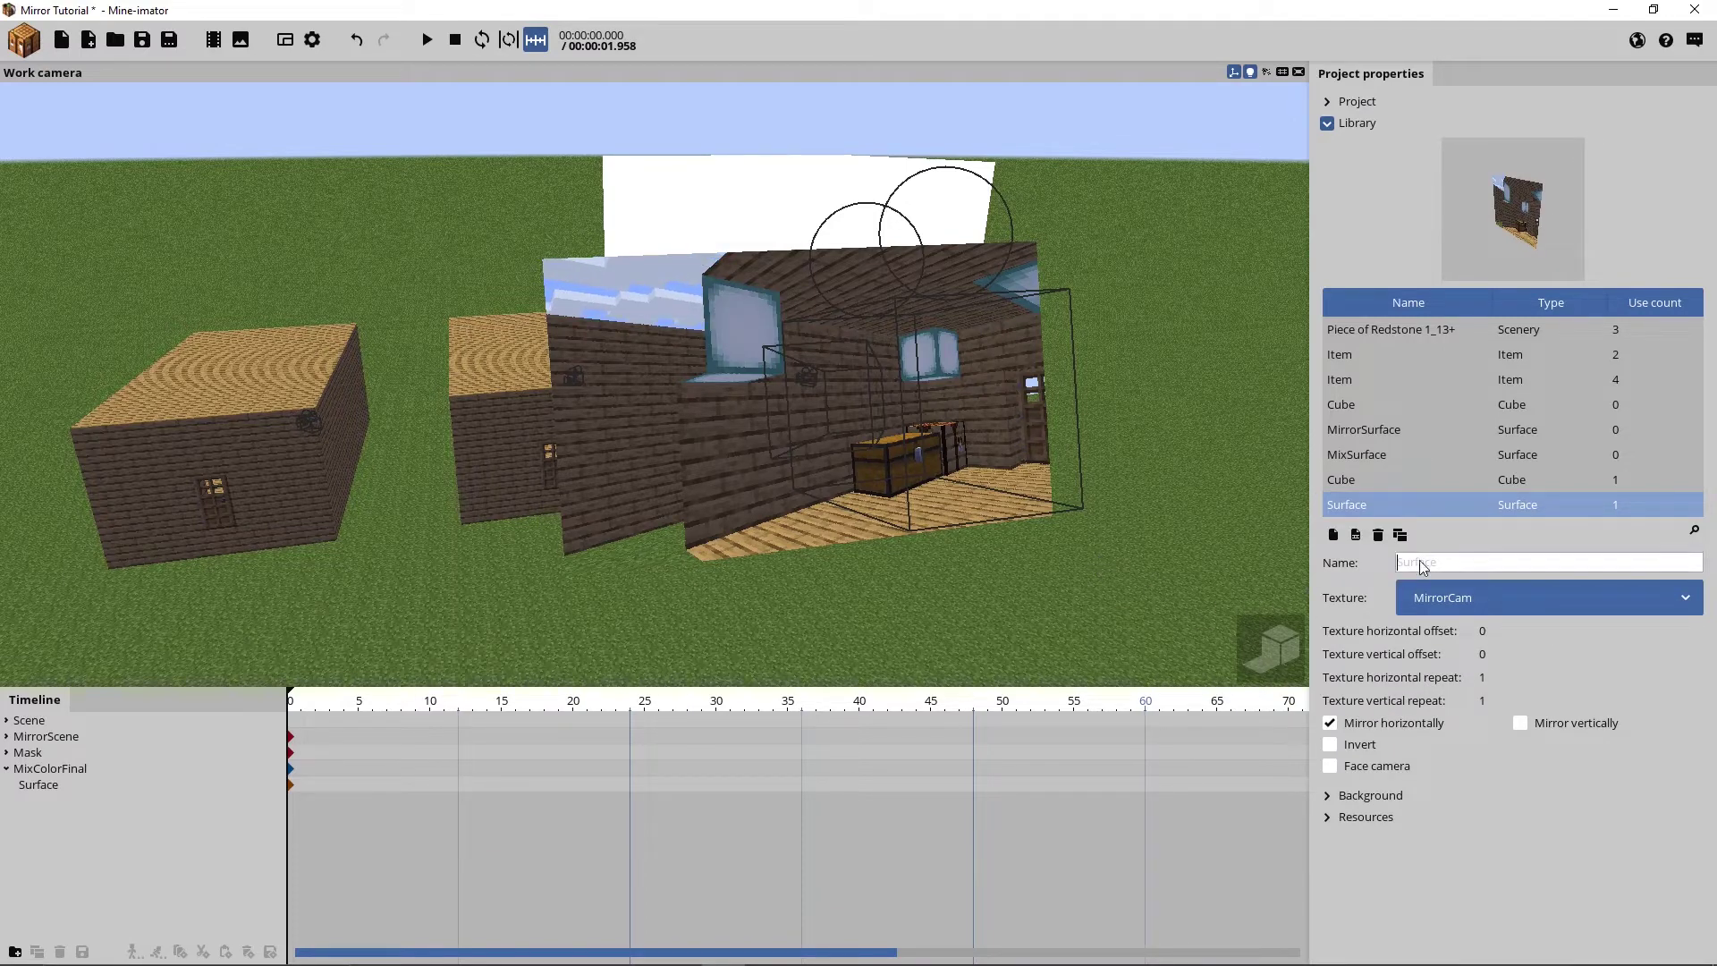
{"action": "type", "text": "Mirror"}
Create a surface textured with the MaskCam view and parent it to the MixColorFinal camera
{"action": "left_click", "coordinate": [21, 53]}
{"action": "left_click", "coordinate": [315, 244]}
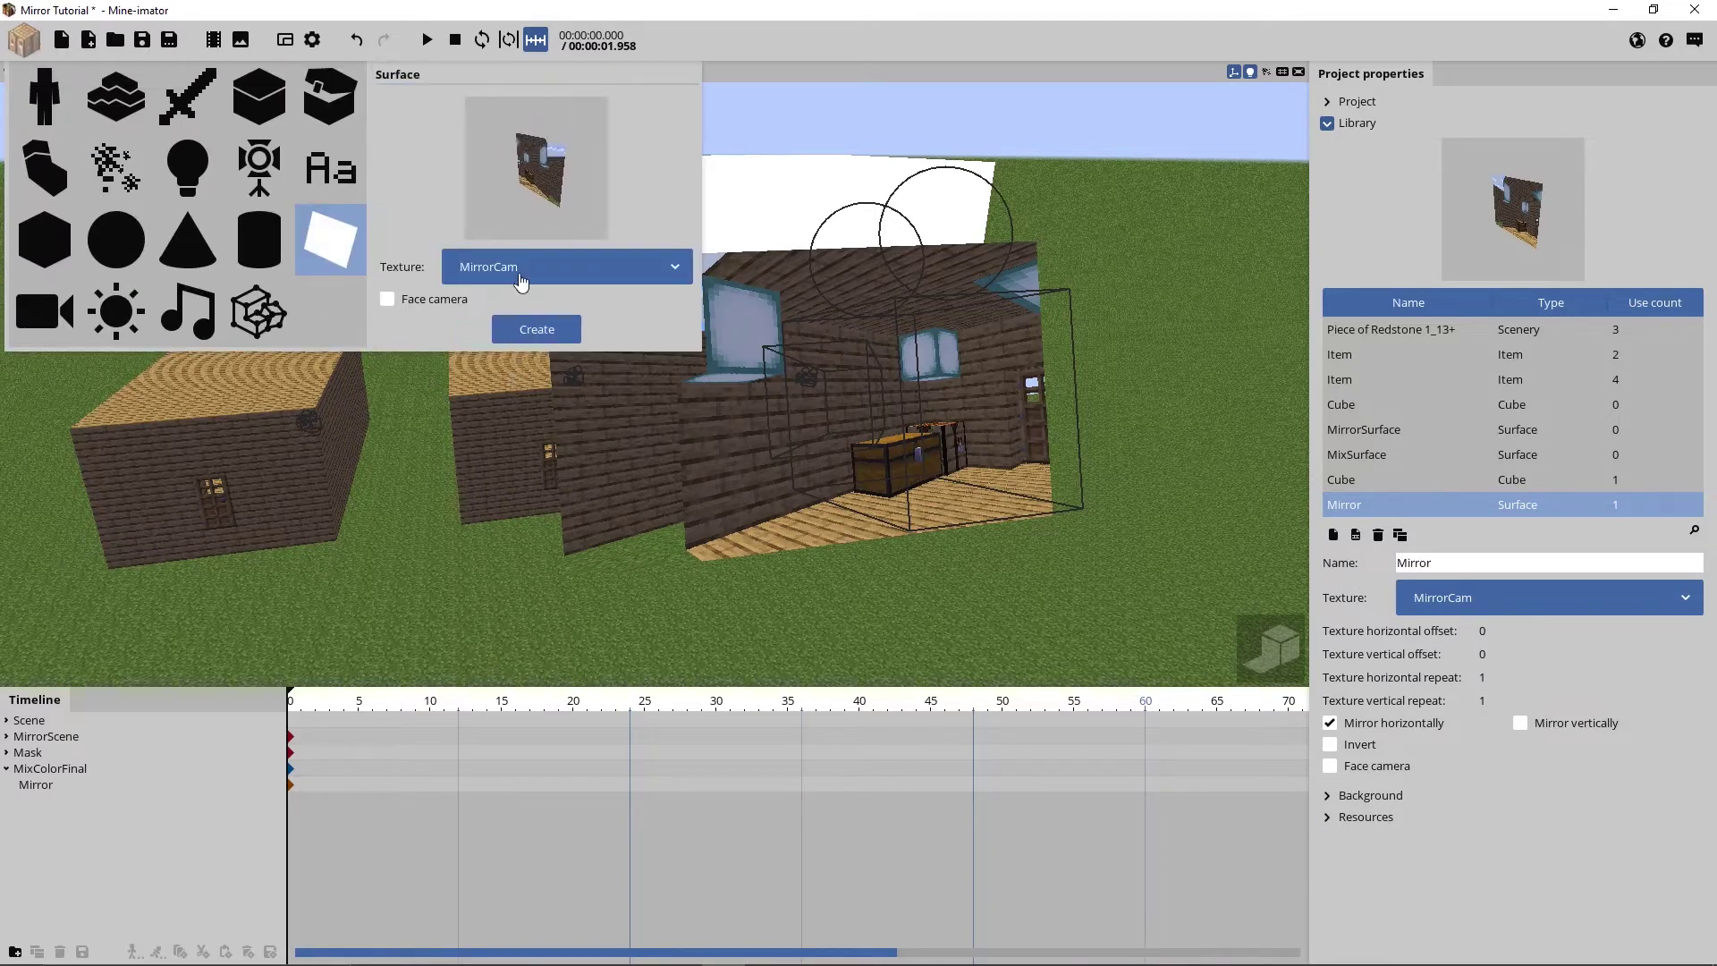
{"action": "left_click", "coordinate": [528, 273]}
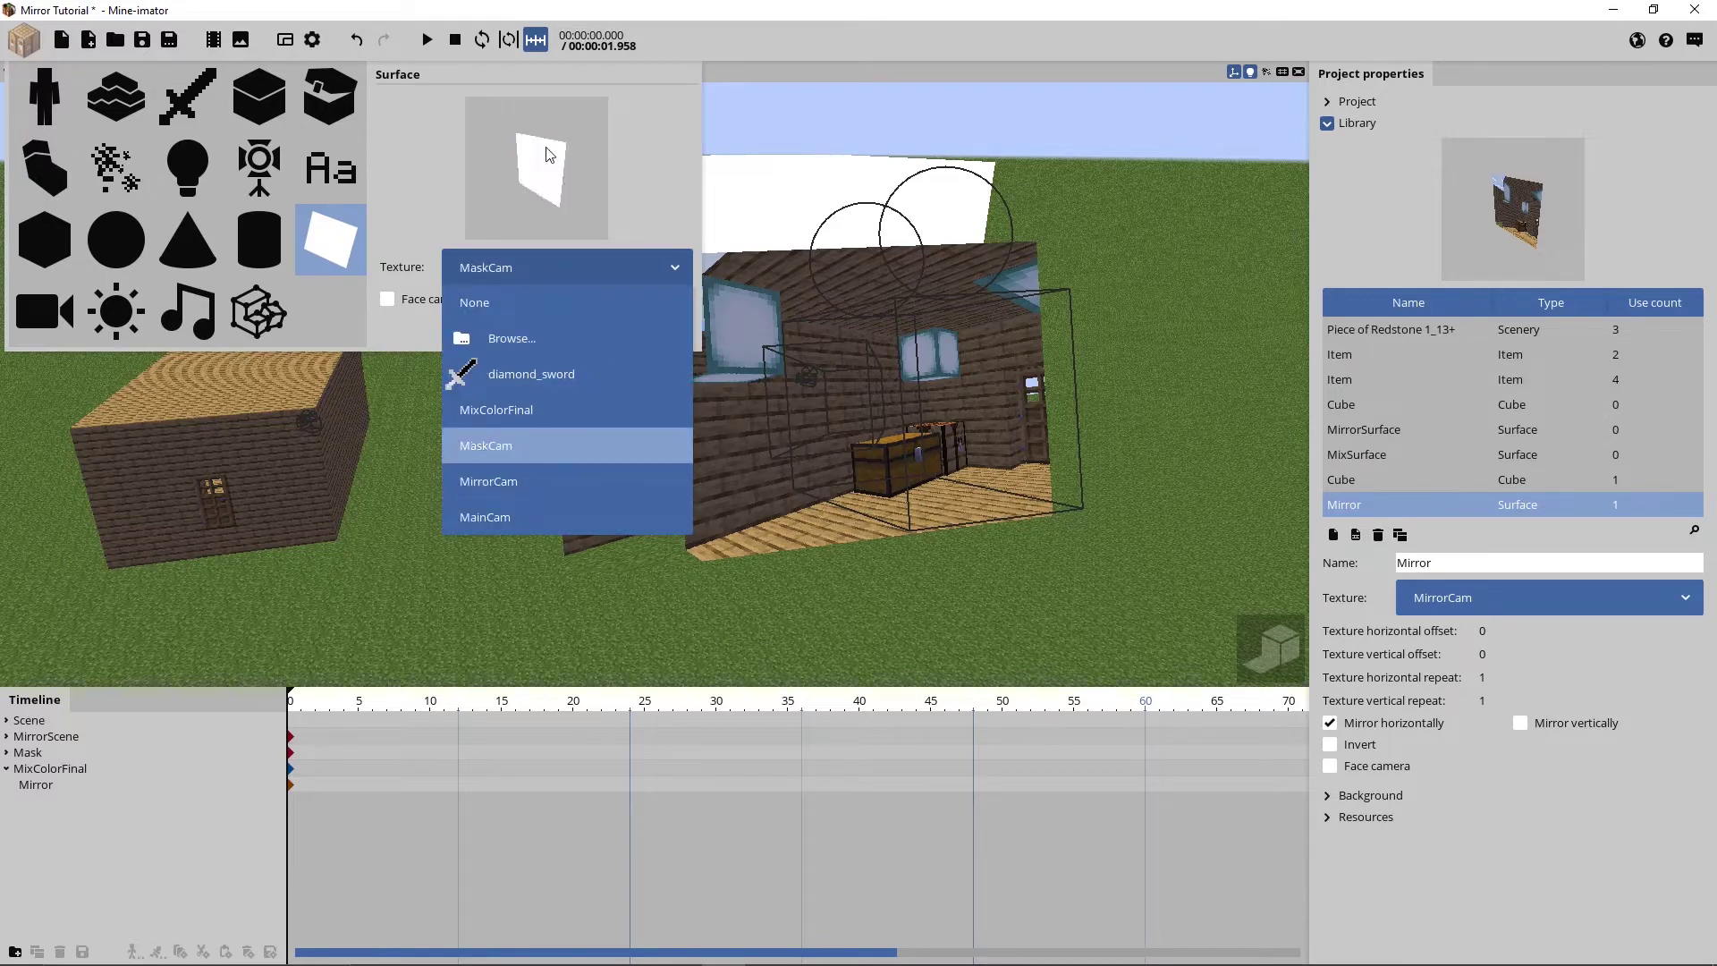
{"action": "left_click", "coordinate": [523, 445]}
{"action": "left_click", "coordinate": [535, 329]}
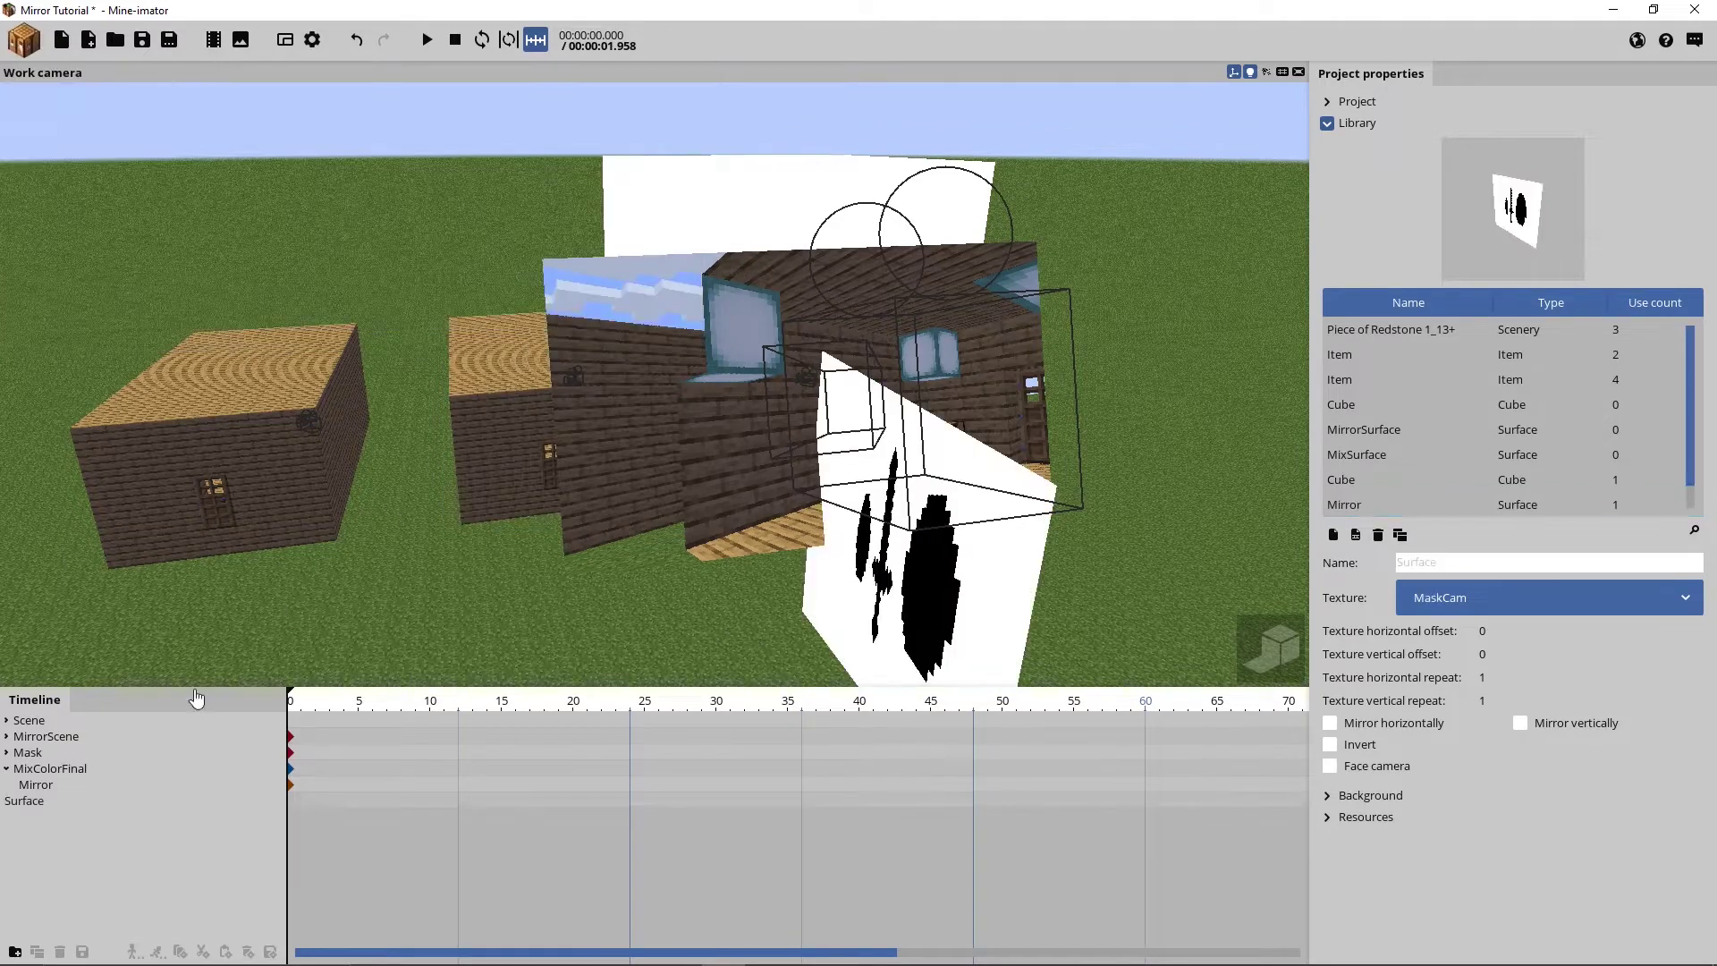
{"action": "left_click_drag", "start_coordinate": [27, 801], "coordinate": [54, 771]}
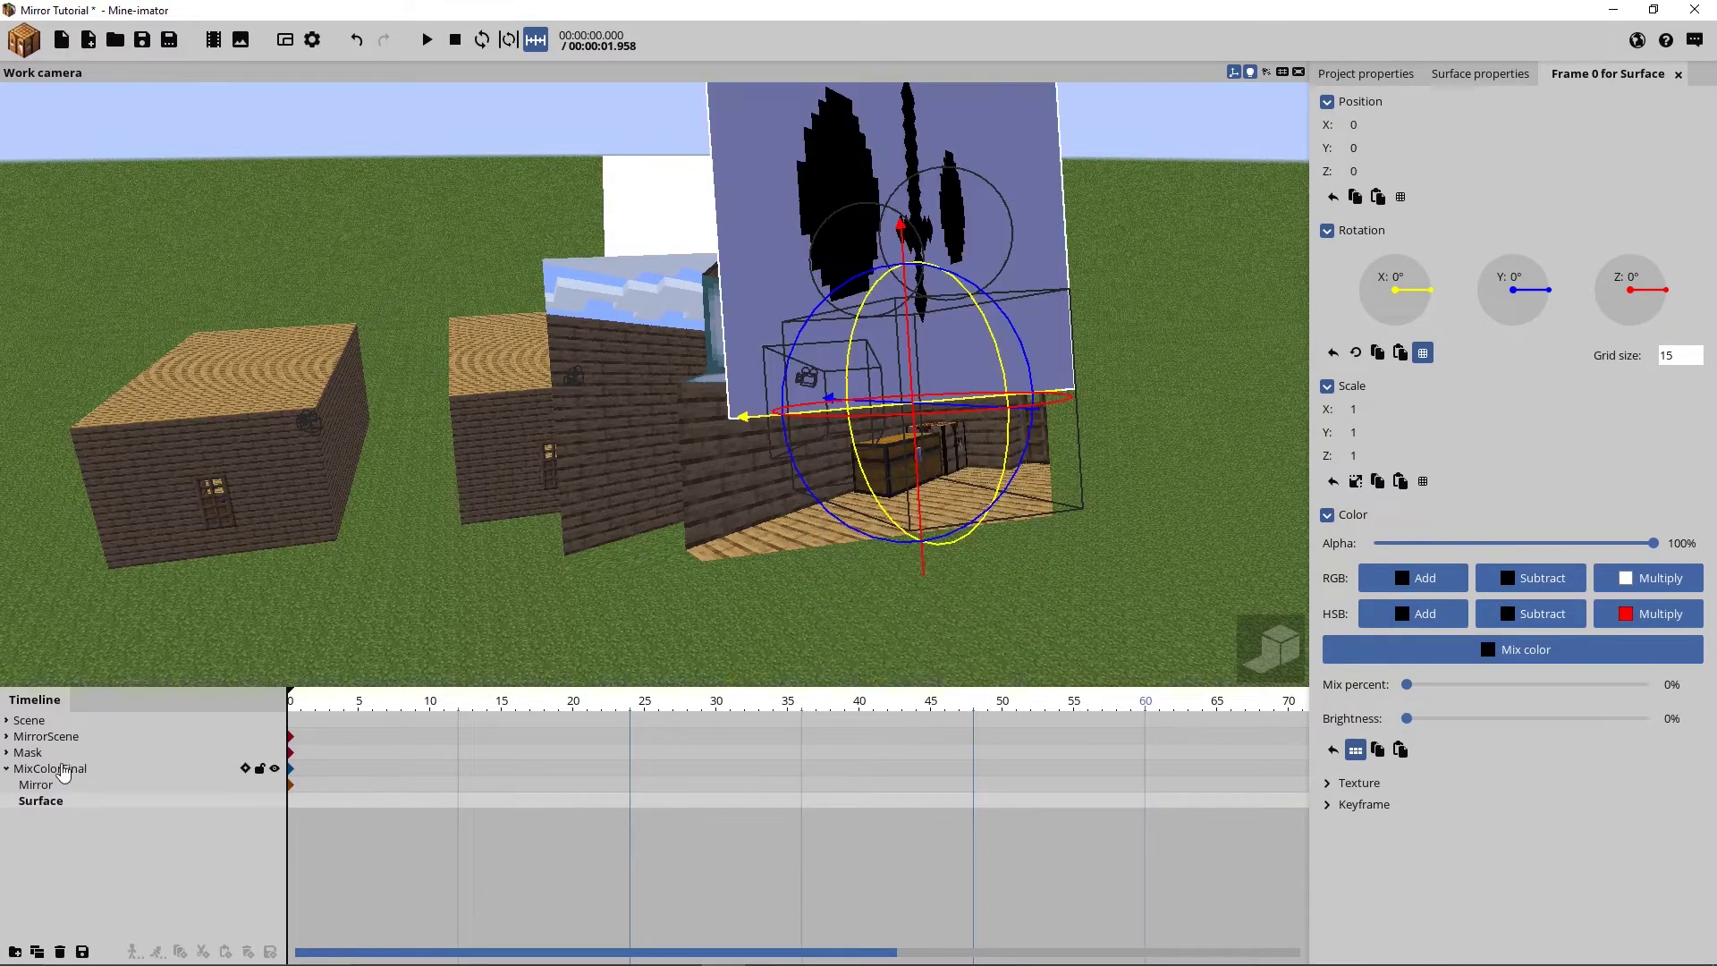
Turn off cast shadows, SSAO, fog and backfaces for the MaskCam surface
{"action": "left_click", "coordinate": [1477, 75]}
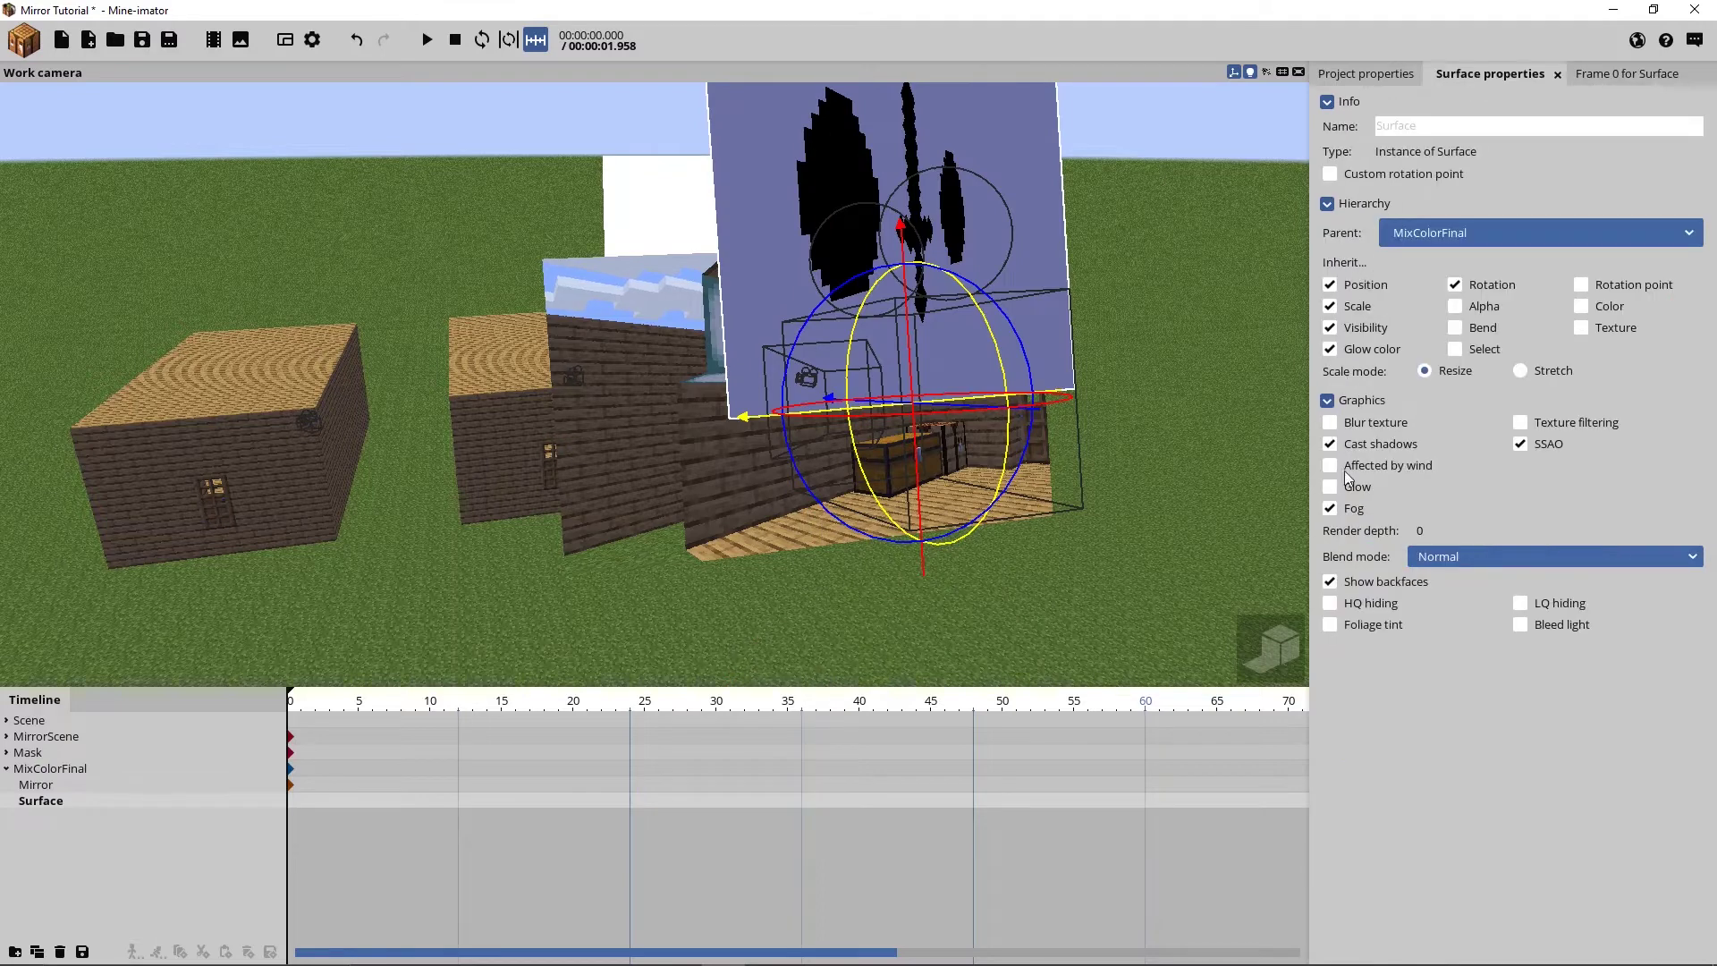
{"action": "left_click", "coordinate": [1375, 446]}
{"action": "left_click", "coordinate": [1361, 583]}
Rotate the MaskCam surface to 180° on Z and set its brightness to 100%
{"action": "left_click", "coordinate": [1608, 77]}
{"action": "left_click_drag", "start_coordinate": [1661, 317], "coordinate": [1601, 292]}
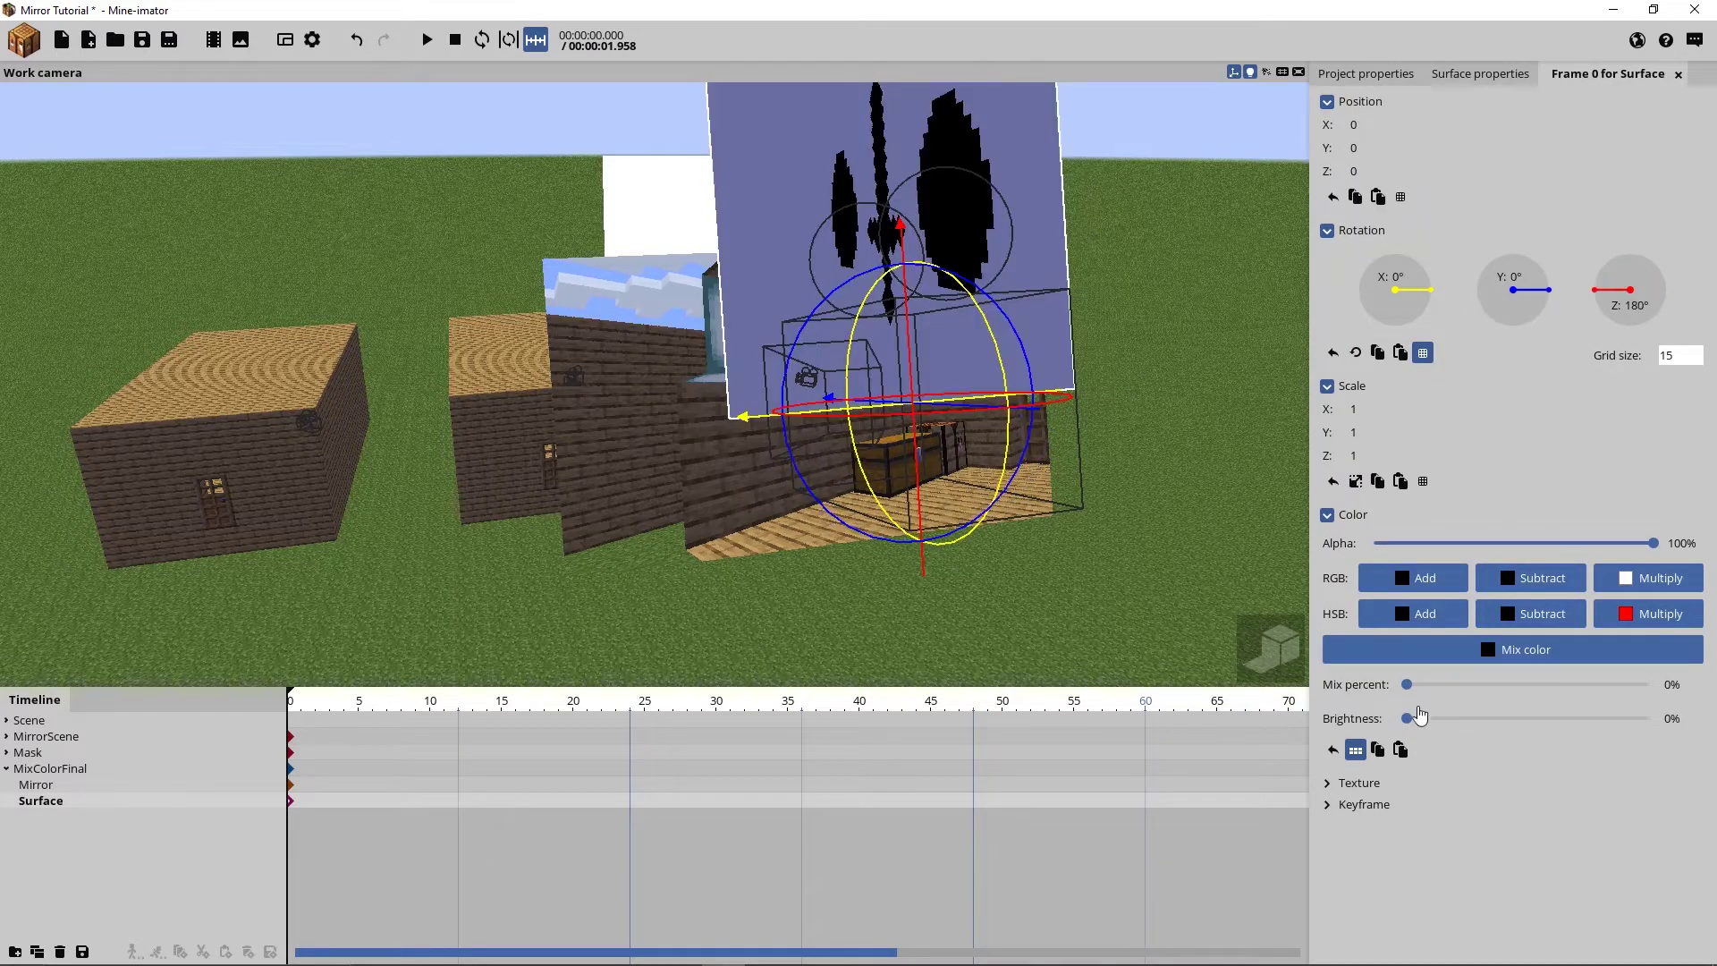
{"action": "left_click_drag", "start_coordinate": [1420, 716], "coordinate": [1653, 718]}
Enable a custom rotation point for the MaskCam surface and set its Z value to 0
{"action": "left_click", "coordinate": [1450, 73]}
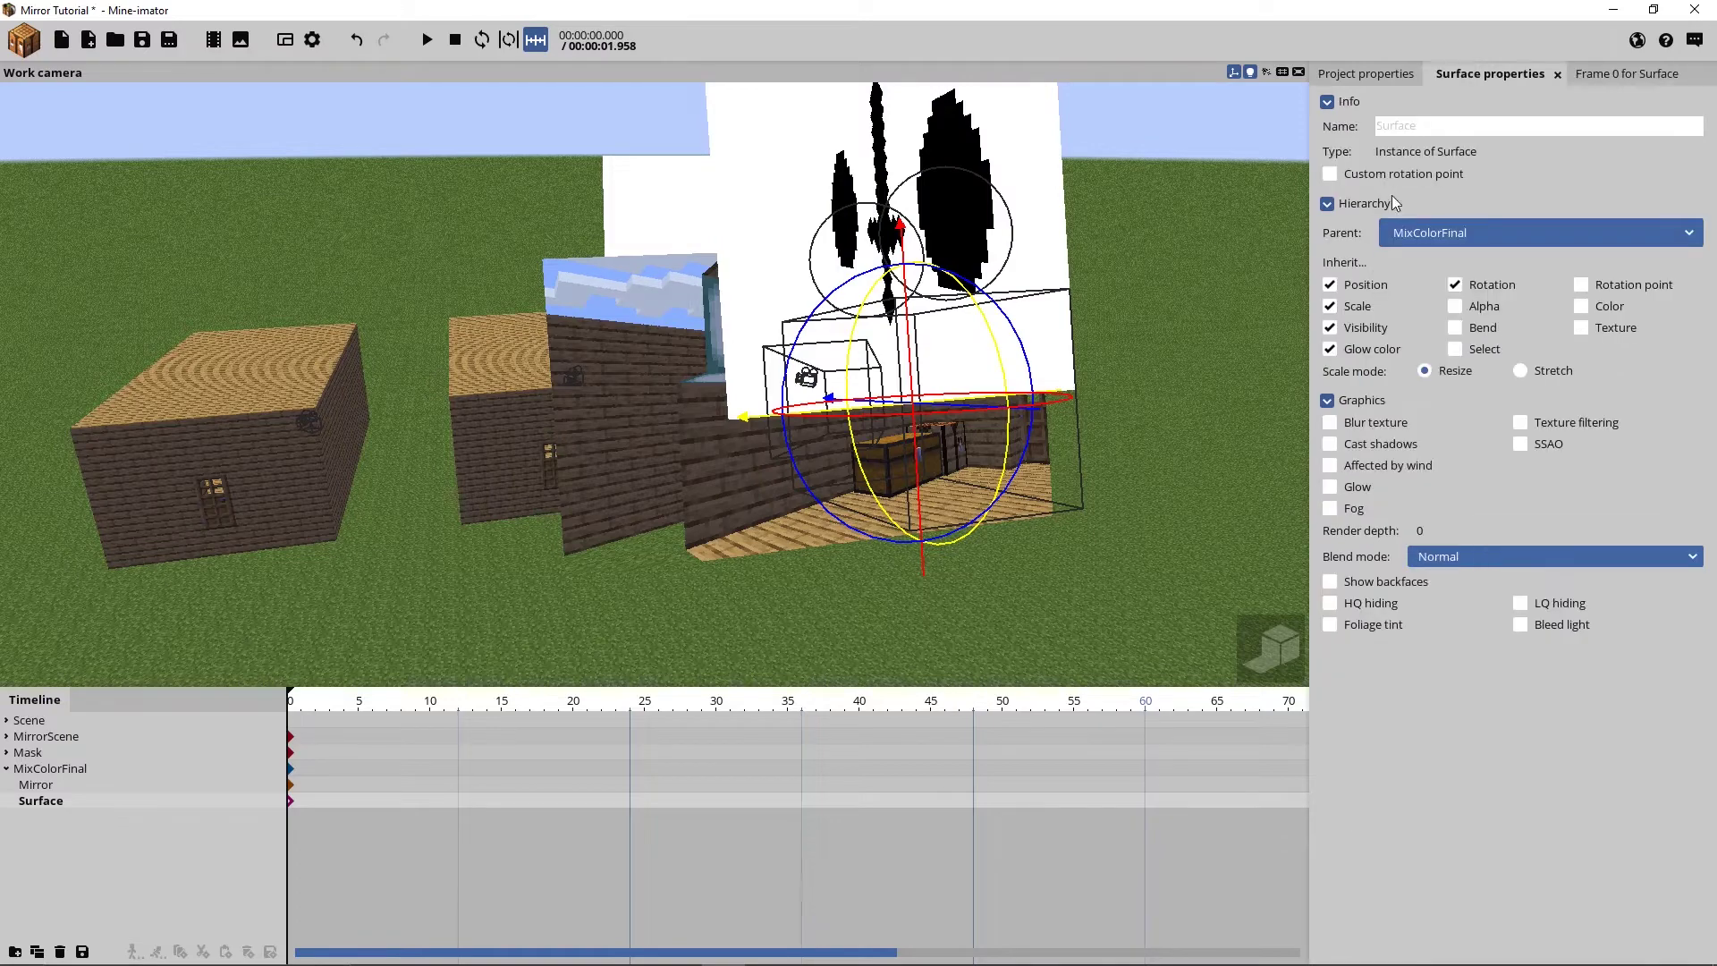
{"action": "left_click", "coordinate": [1330, 174]}
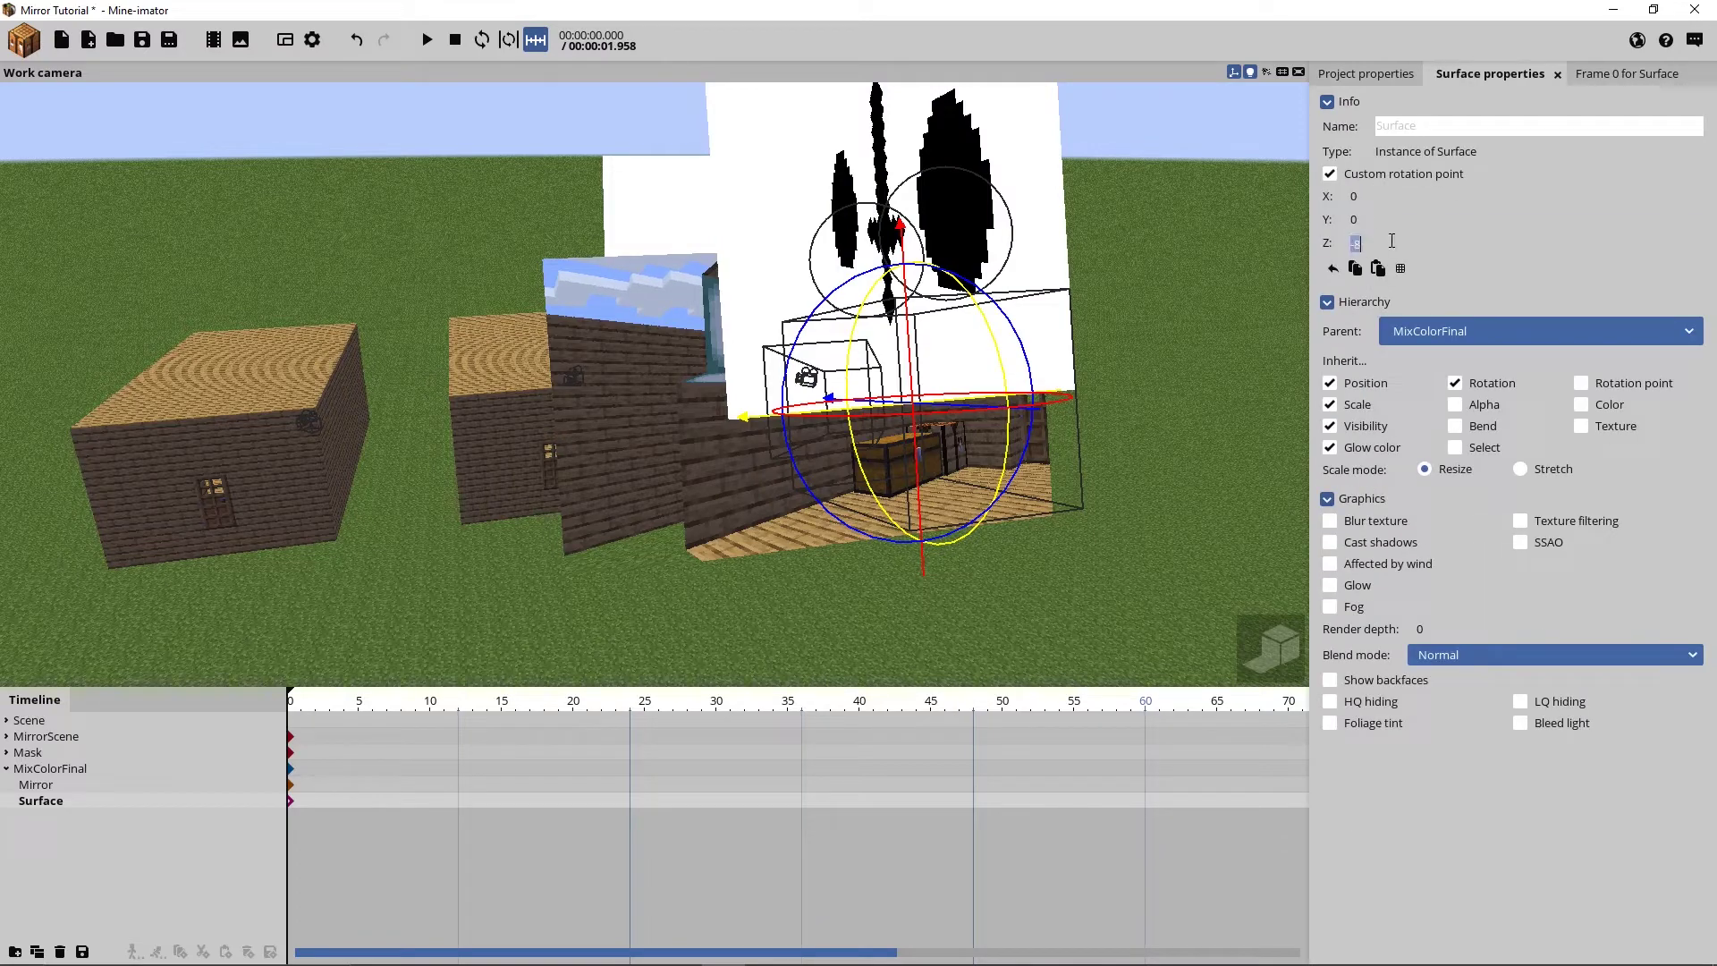
{"action": "type", "text": "0"}
Move the MaskCam surface in front of the MixColorFinal camera with a Y position of 8
{"action": "left_click_drag", "start_coordinate": [1120, 314], "coordinate": [1252, 344]}
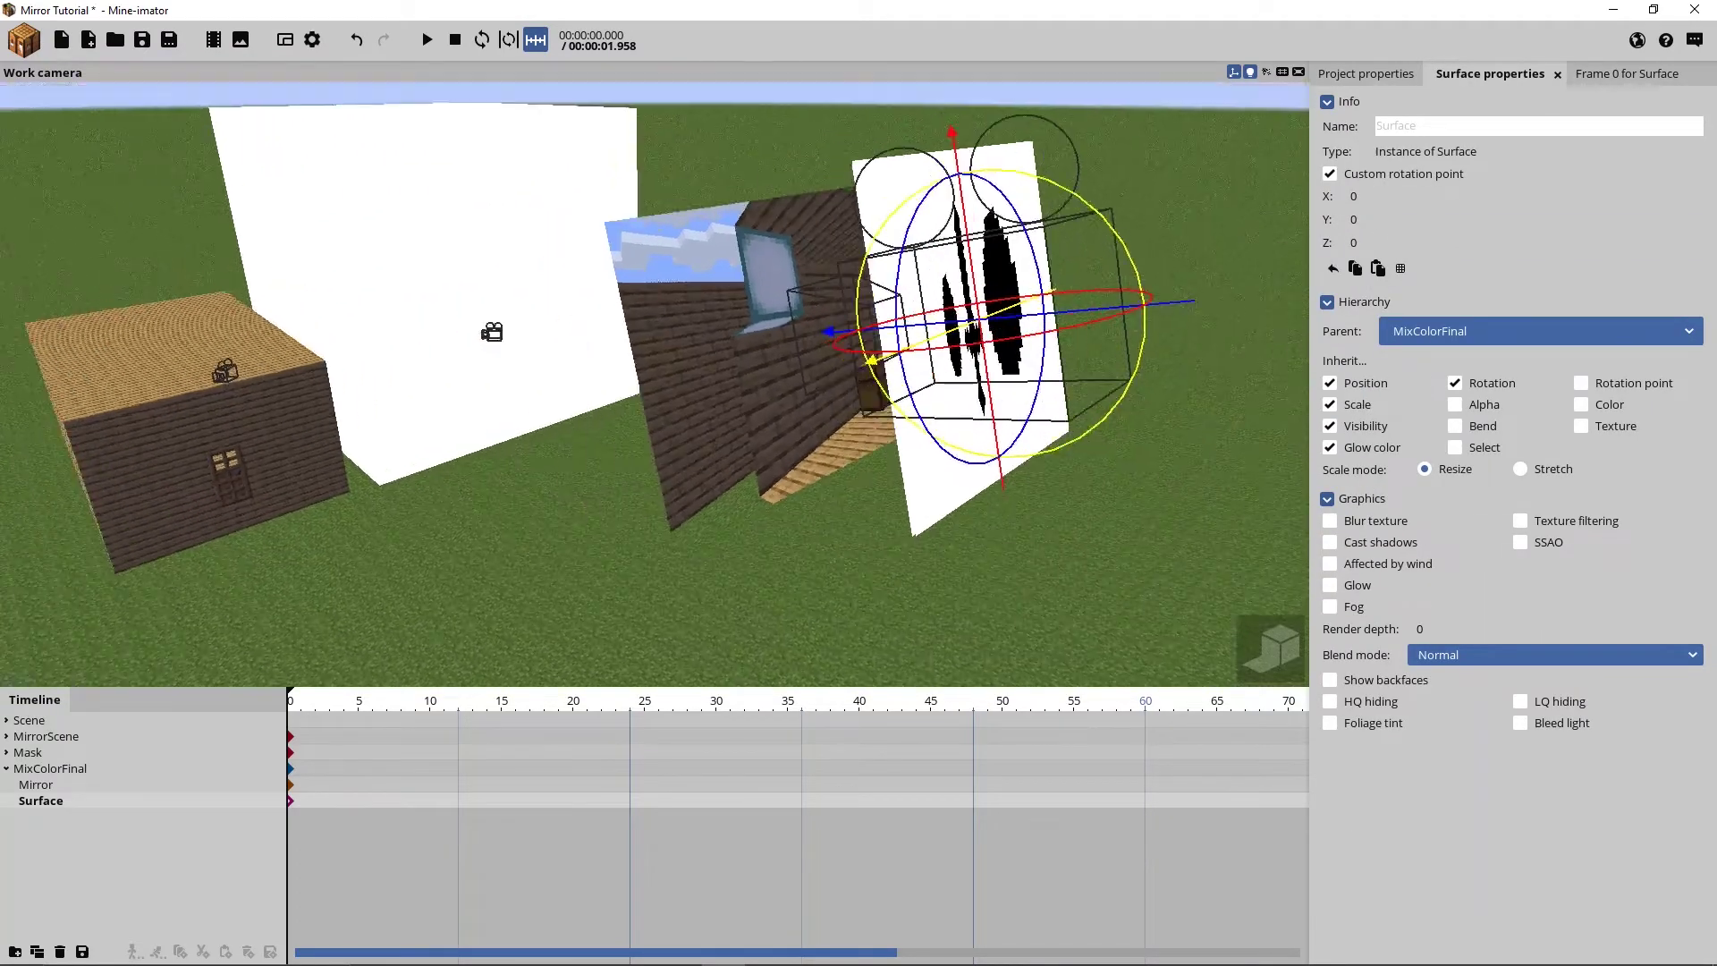
{"action": "right_click_drag", "start_coordinate": [1136, 274], "coordinate": [1162, 267]}
{"action": "left_click_drag", "start_coordinate": [1075, 310], "coordinate": [983, 317]}
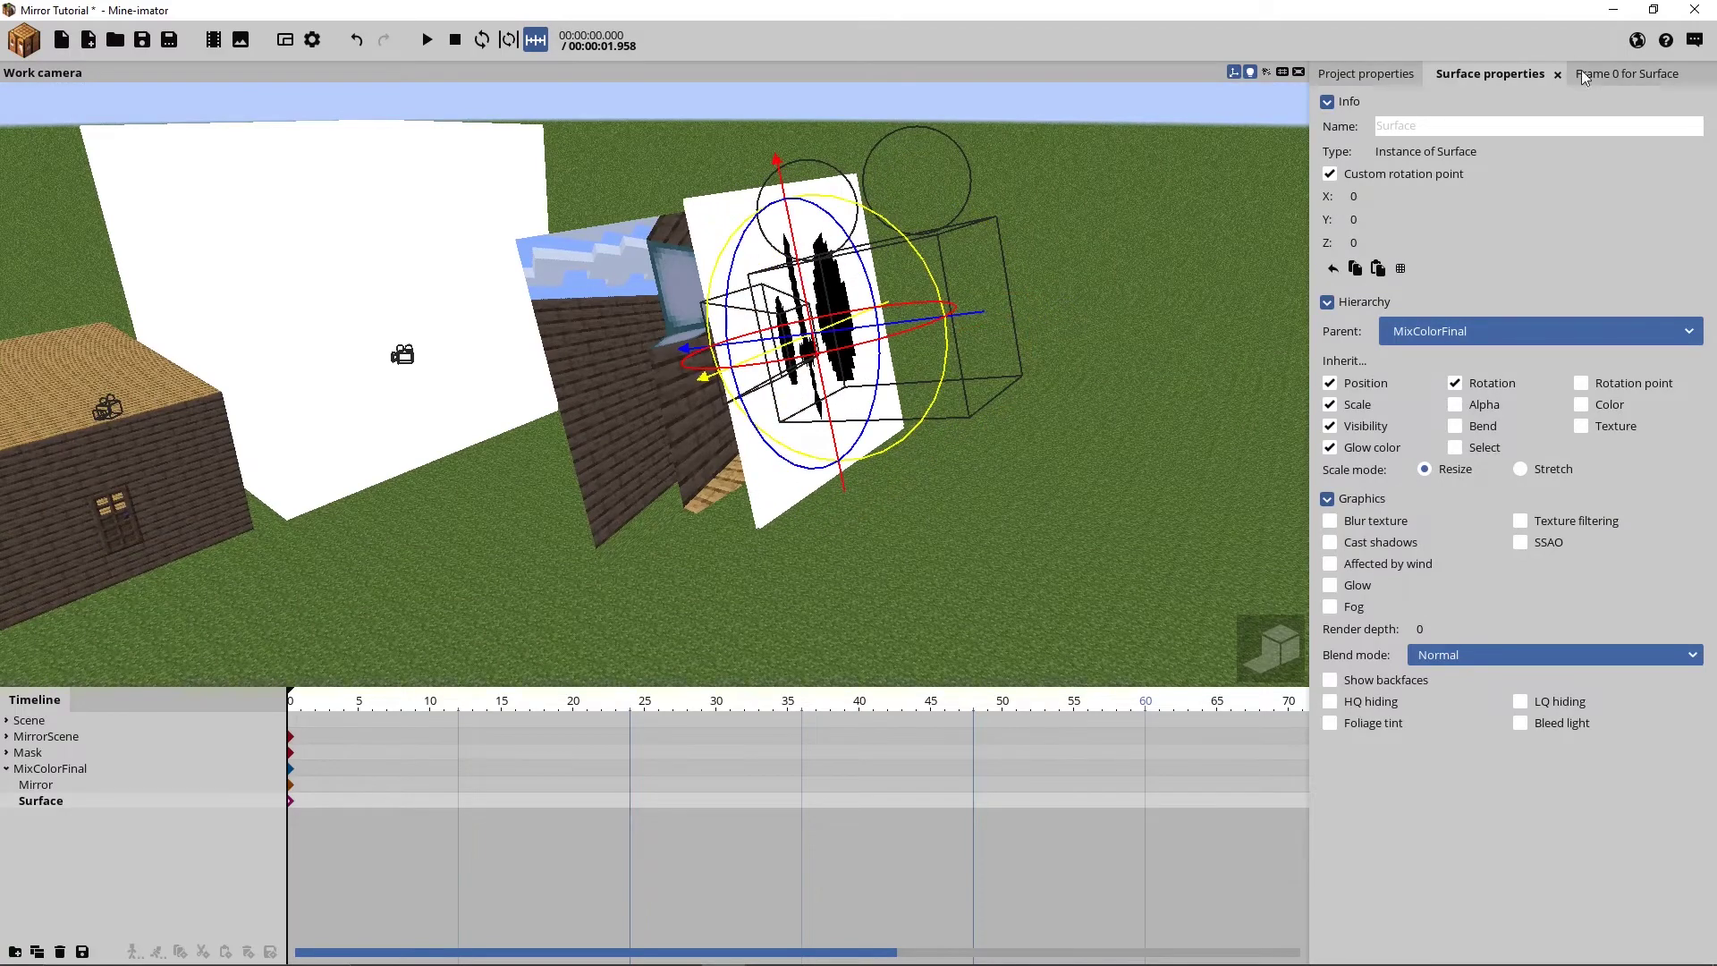
{"action": "left_click", "coordinate": [1584, 78]}
{"action": "left_click", "coordinate": [1364, 147]}
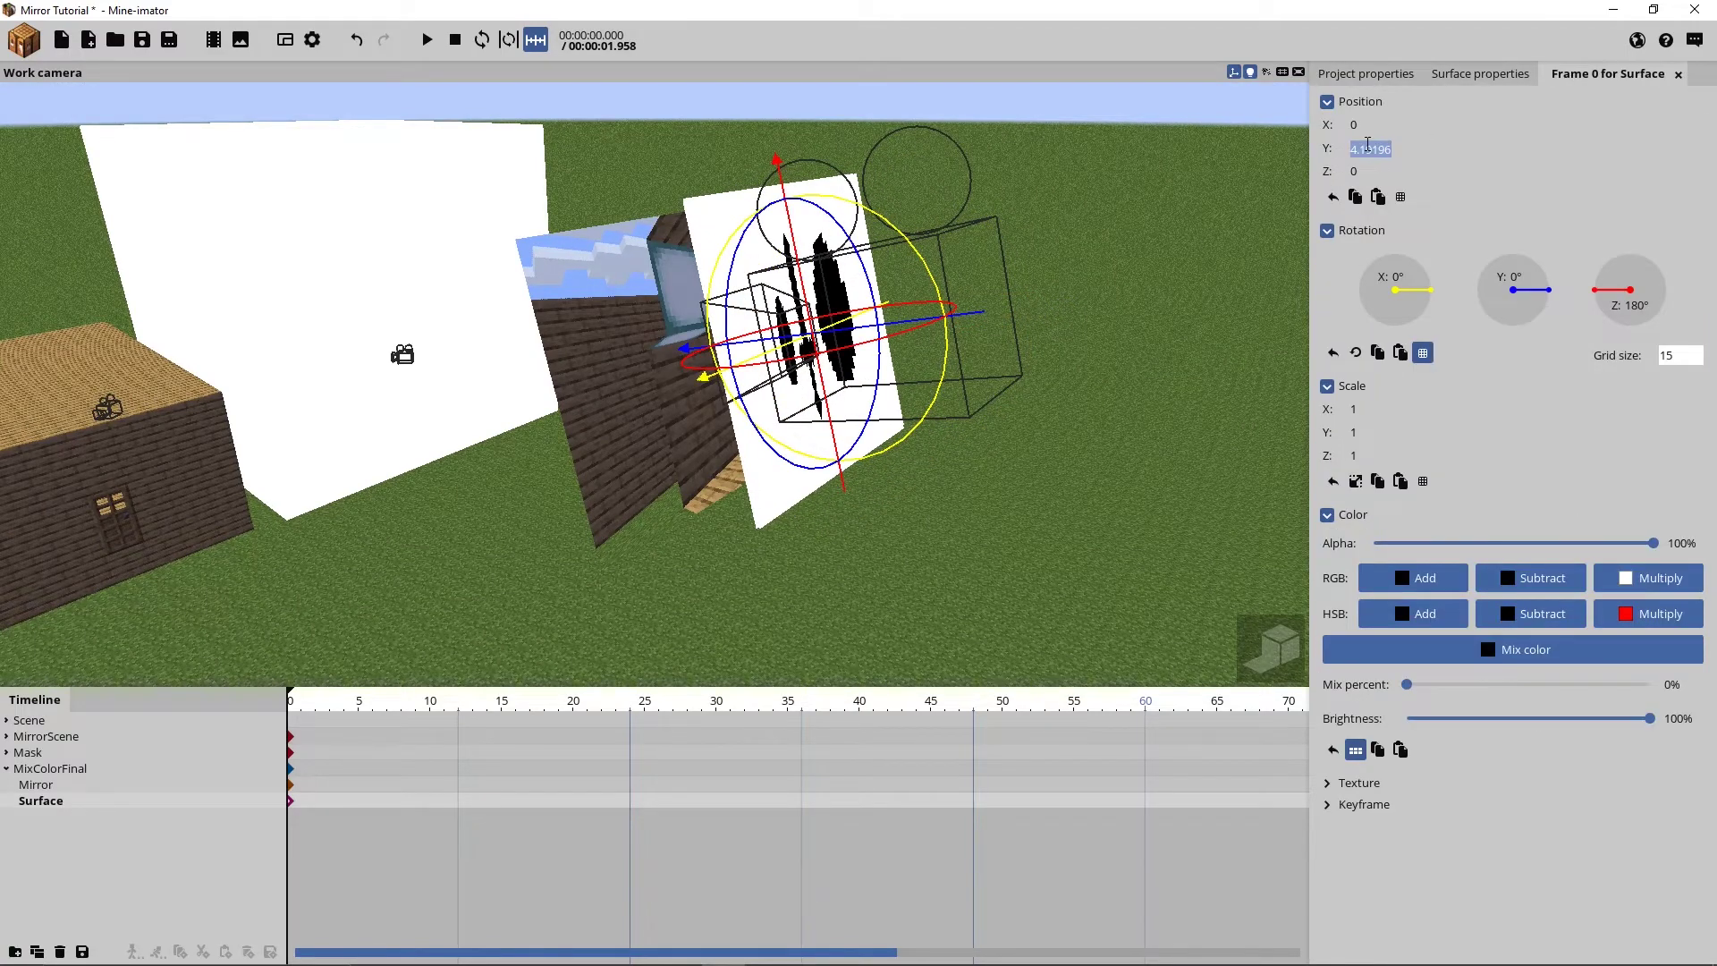
{"action": "type", "text": "8"}
Set the MaskCam surface's render depth to 1
{"action": "right_click_drag", "start_coordinate": [1135, 325], "coordinate": [1100, 322]}
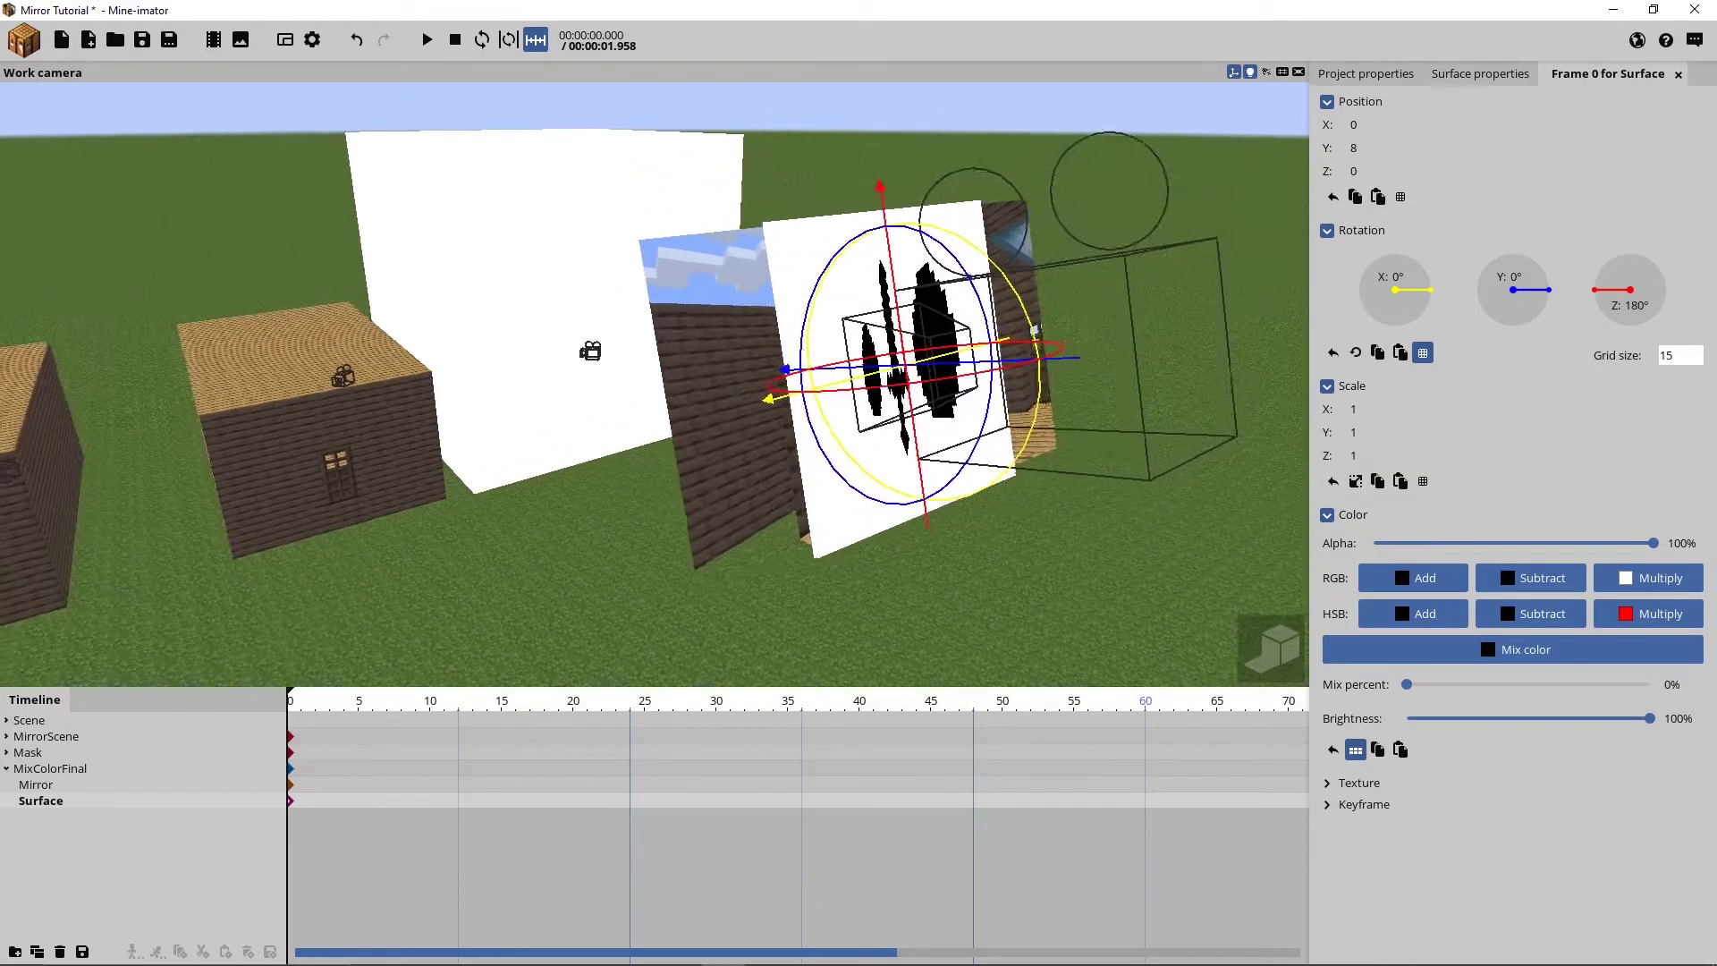
{"action": "key", "text": "w"}
{"action": "key", "text": "d"}
{"action": "right_click_drag", "start_coordinate": [841, 393], "coordinate": [840, 393]}
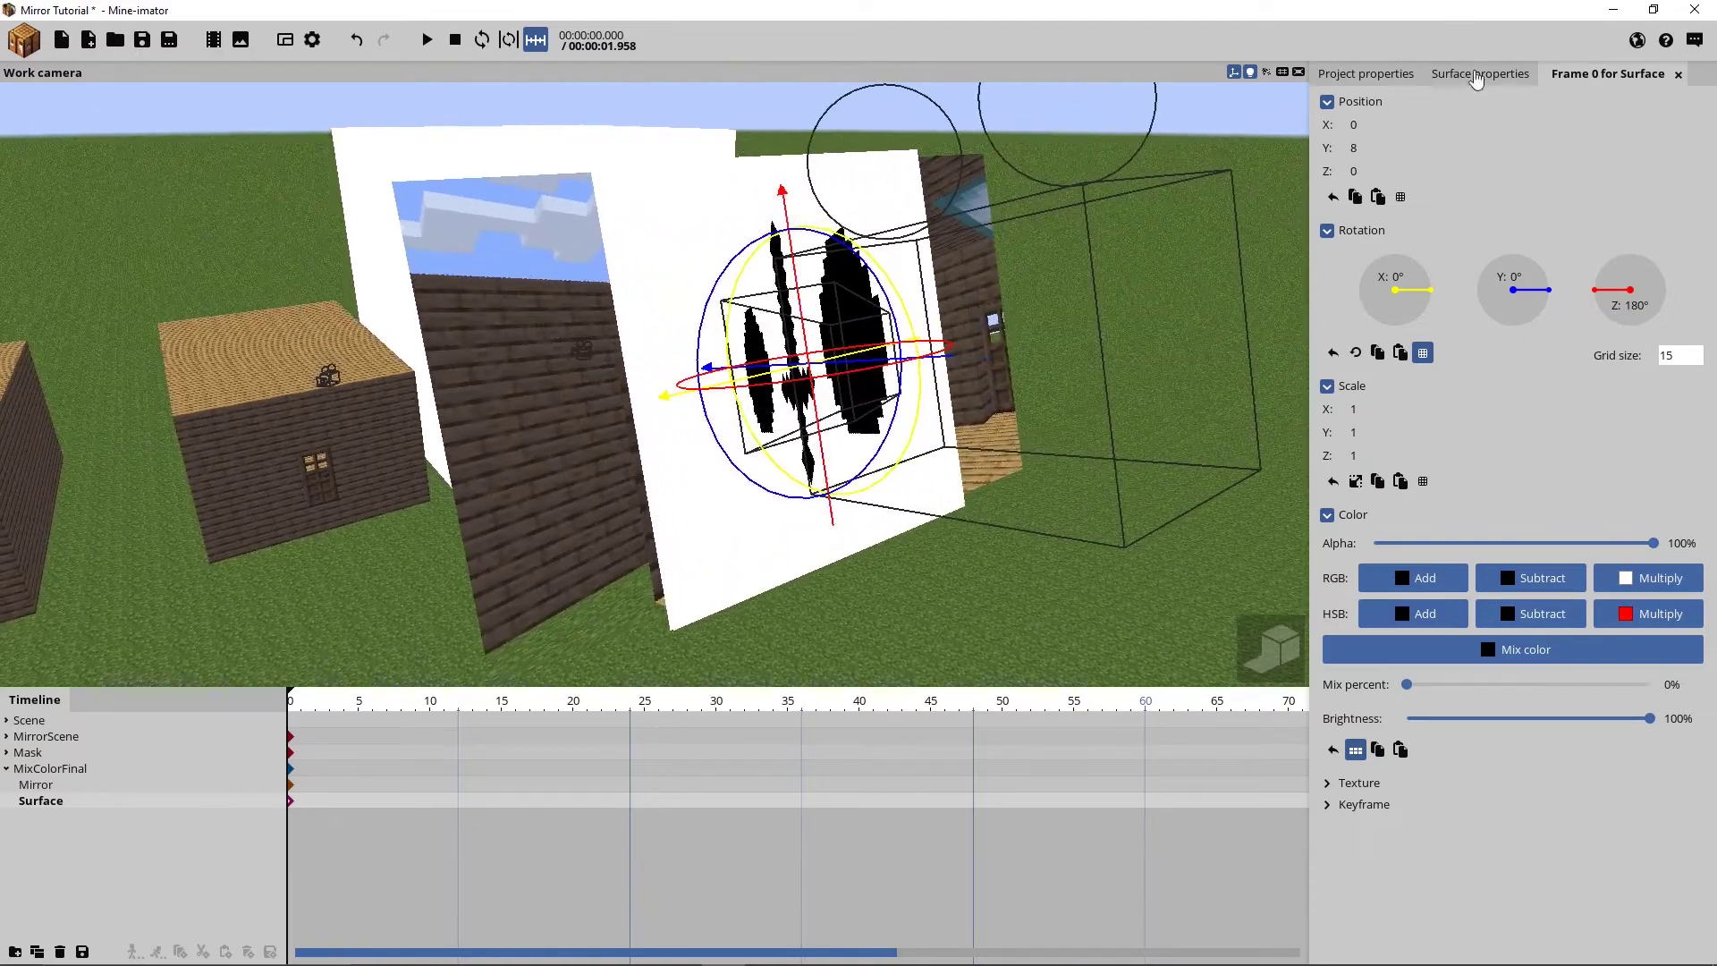
{"action": "left_click", "coordinate": [1475, 77]}
{"action": "right_click_drag", "start_coordinate": [1038, 304], "coordinate": [983, 300]}
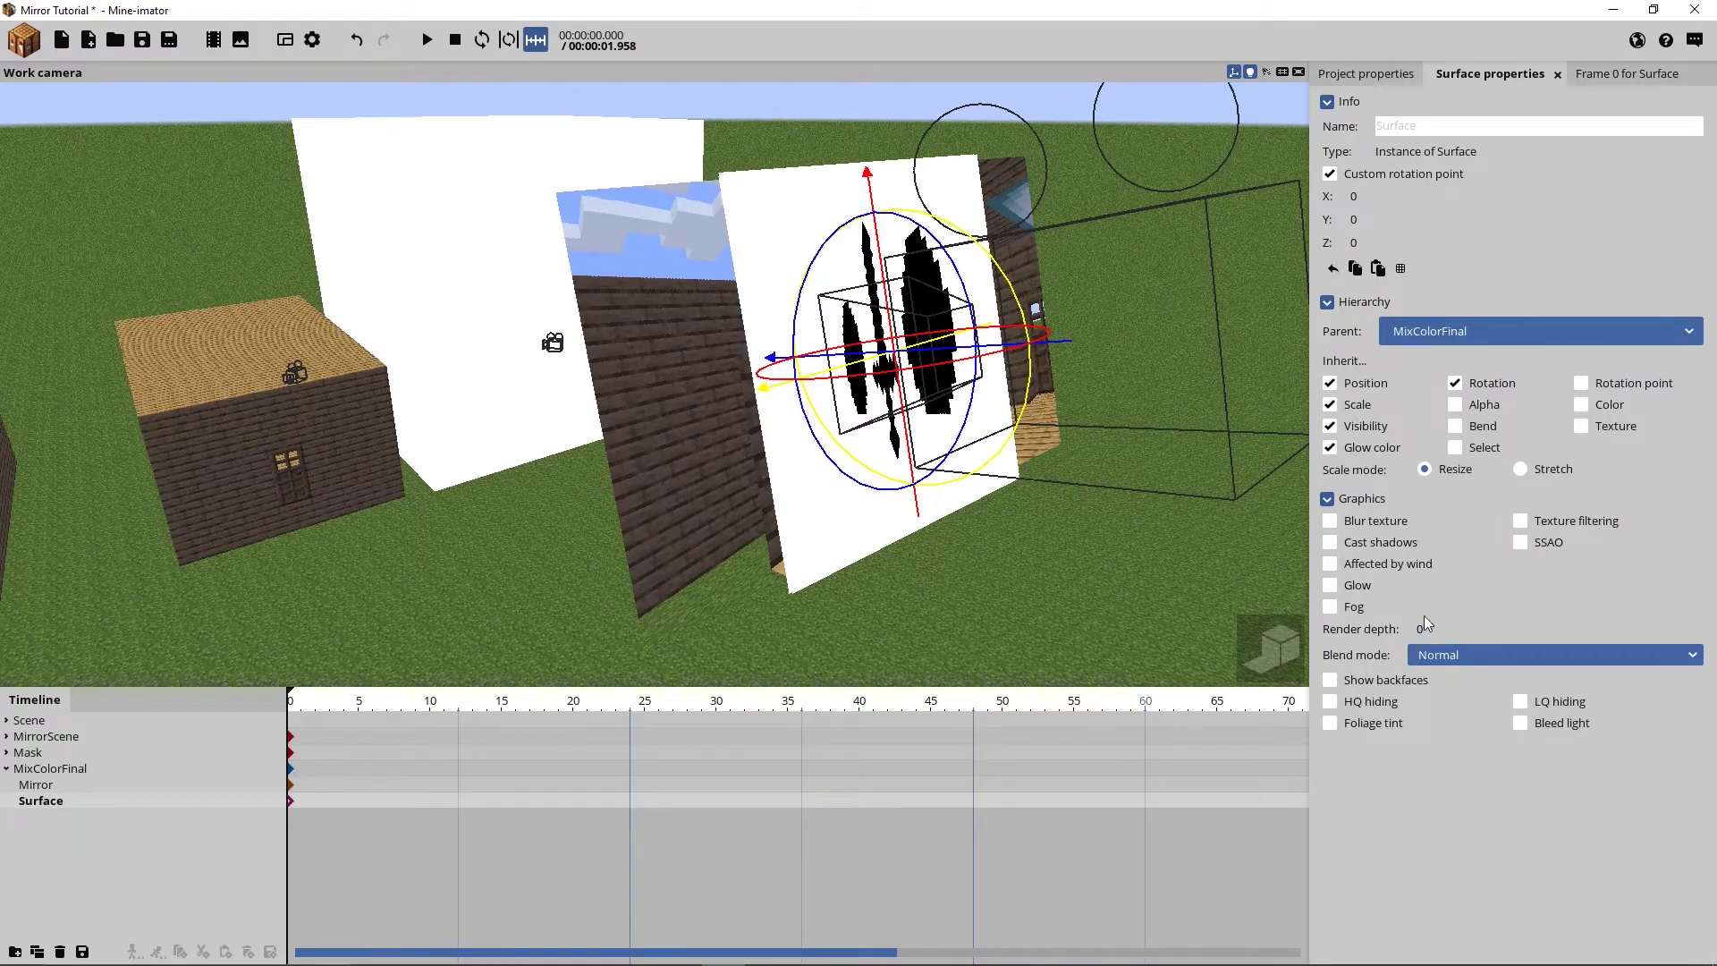
{"action": "left_click_drag", "start_coordinate": [1433, 627], "coordinate": [1437, 627]}
Widen the MaskCam surface by setting its X scale to 1.7777
{"action": "key", "text": "d"}
{"action": "mouse_move", "coordinate": [1153, 502]}
{"action": "right_mouse_down"}
{"action": "mouse_move", "coordinate": [1127, 494]}
{"action": "mouse_move", "coordinate": [1156, 505]}
{"action": "right_mouse_up"}
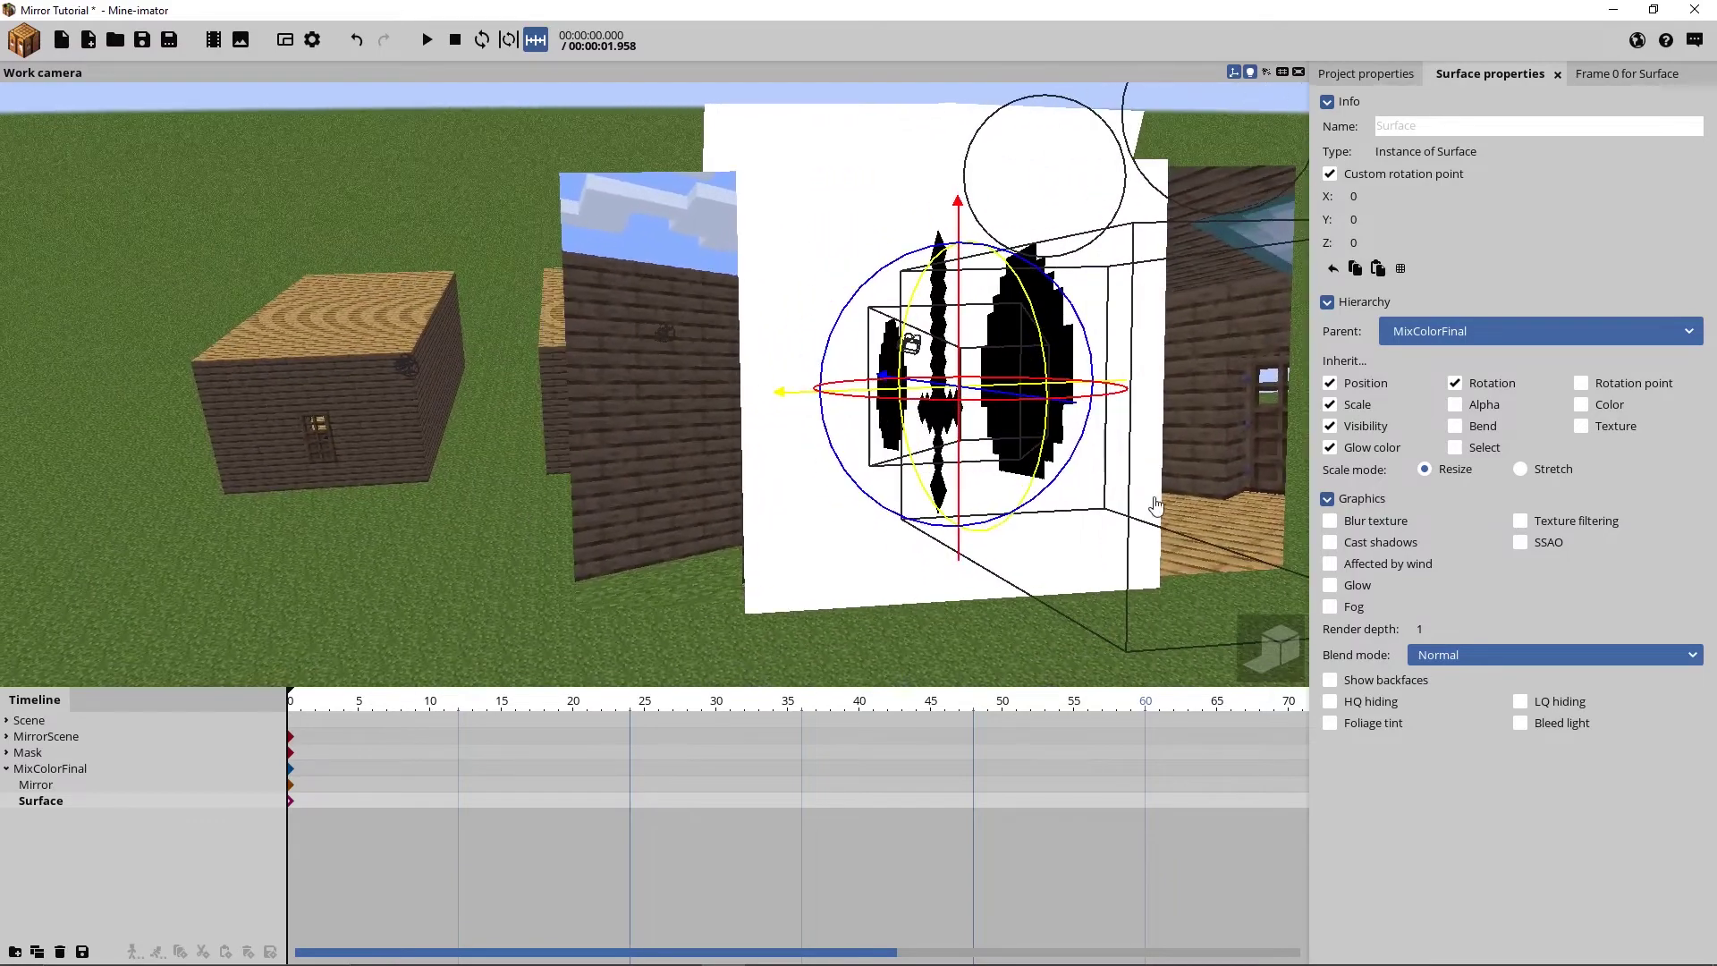
{"action": "left_click", "coordinate": [1599, 76]}
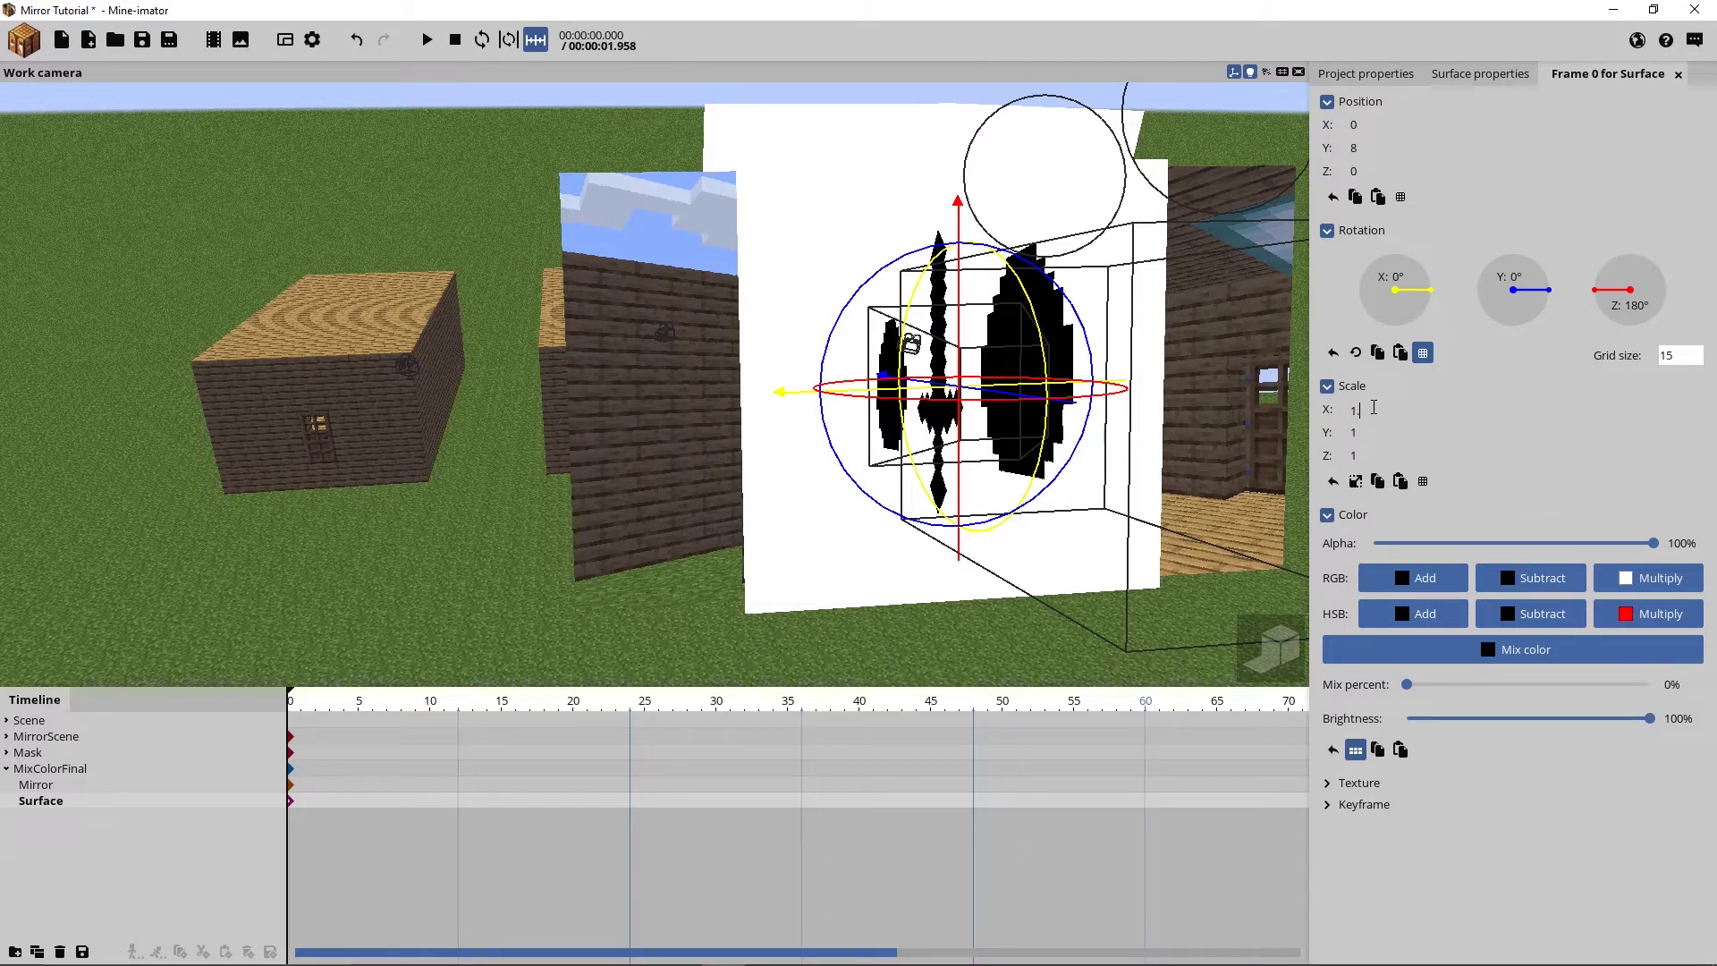
{"action": "type", "text": ".7777"}
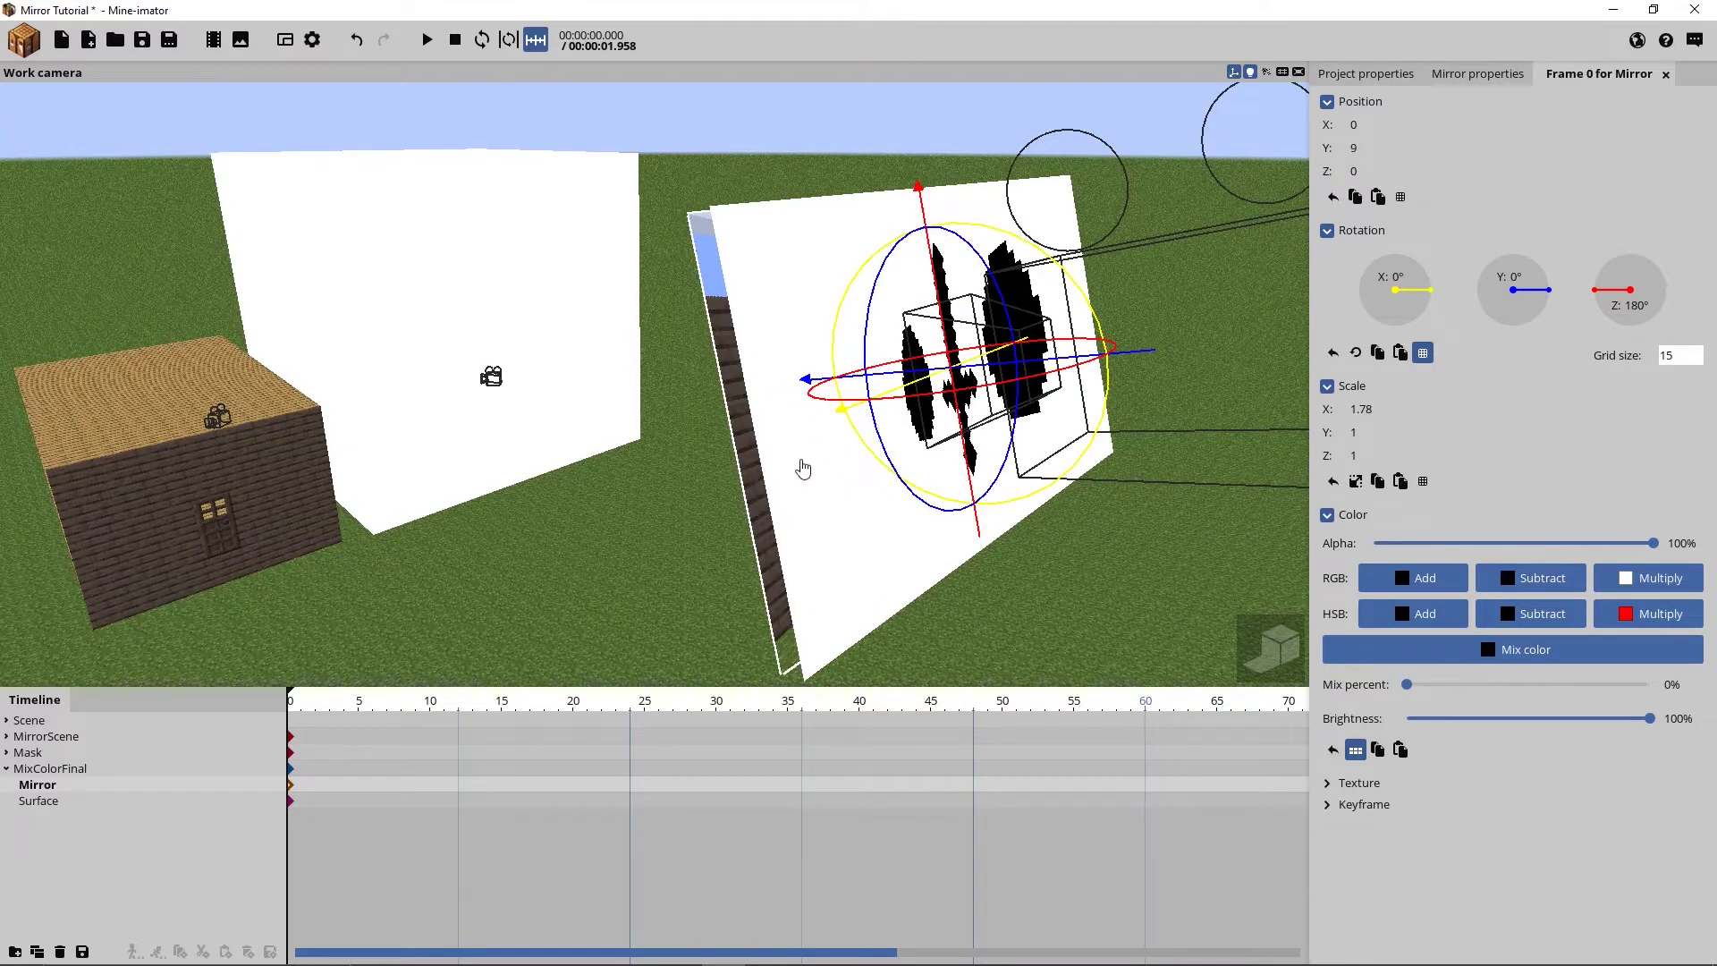
Set the Mirror surface's Y position to 8 so it coincides with the MaskCam surface
{"action": "left_click", "coordinate": [1395, 149]}
{"action": "type", "text": "8"}
{"action": "right_click_drag", "start_coordinate": [1100, 551], "coordinate": [1037, 549]}
{"action": "key", "text": "d"}
Turn off cast shadows, SSAO and fog for the Mirror surface
{"action": "left_click", "coordinate": [1467, 71]}
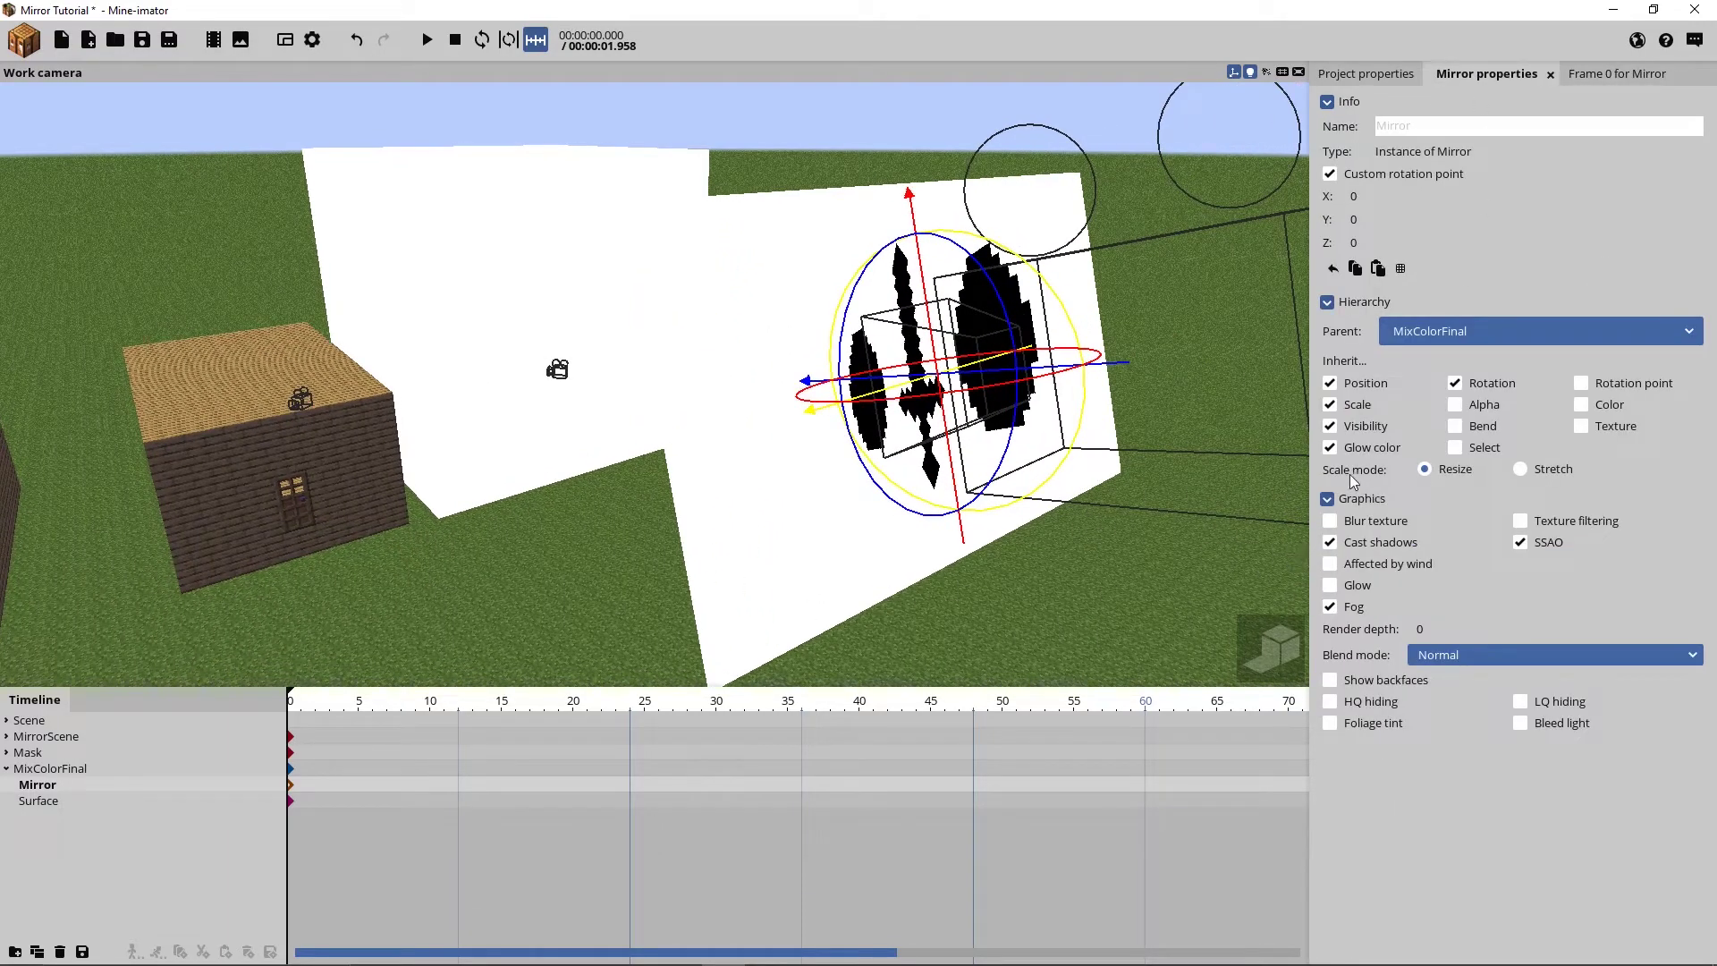
{"action": "left_click", "coordinate": [1437, 545]}
{"action": "left_click", "coordinate": [1538, 542]}
{"action": "left_click", "coordinate": [1330, 606]}
Rename the MaskCam surface as Mask
{"action": "left_click_drag", "start_coordinate": [987, 586], "coordinate": [1074, 559]}
{"action": "left_click_drag", "start_coordinate": [901, 553], "coordinate": [918, 556]}
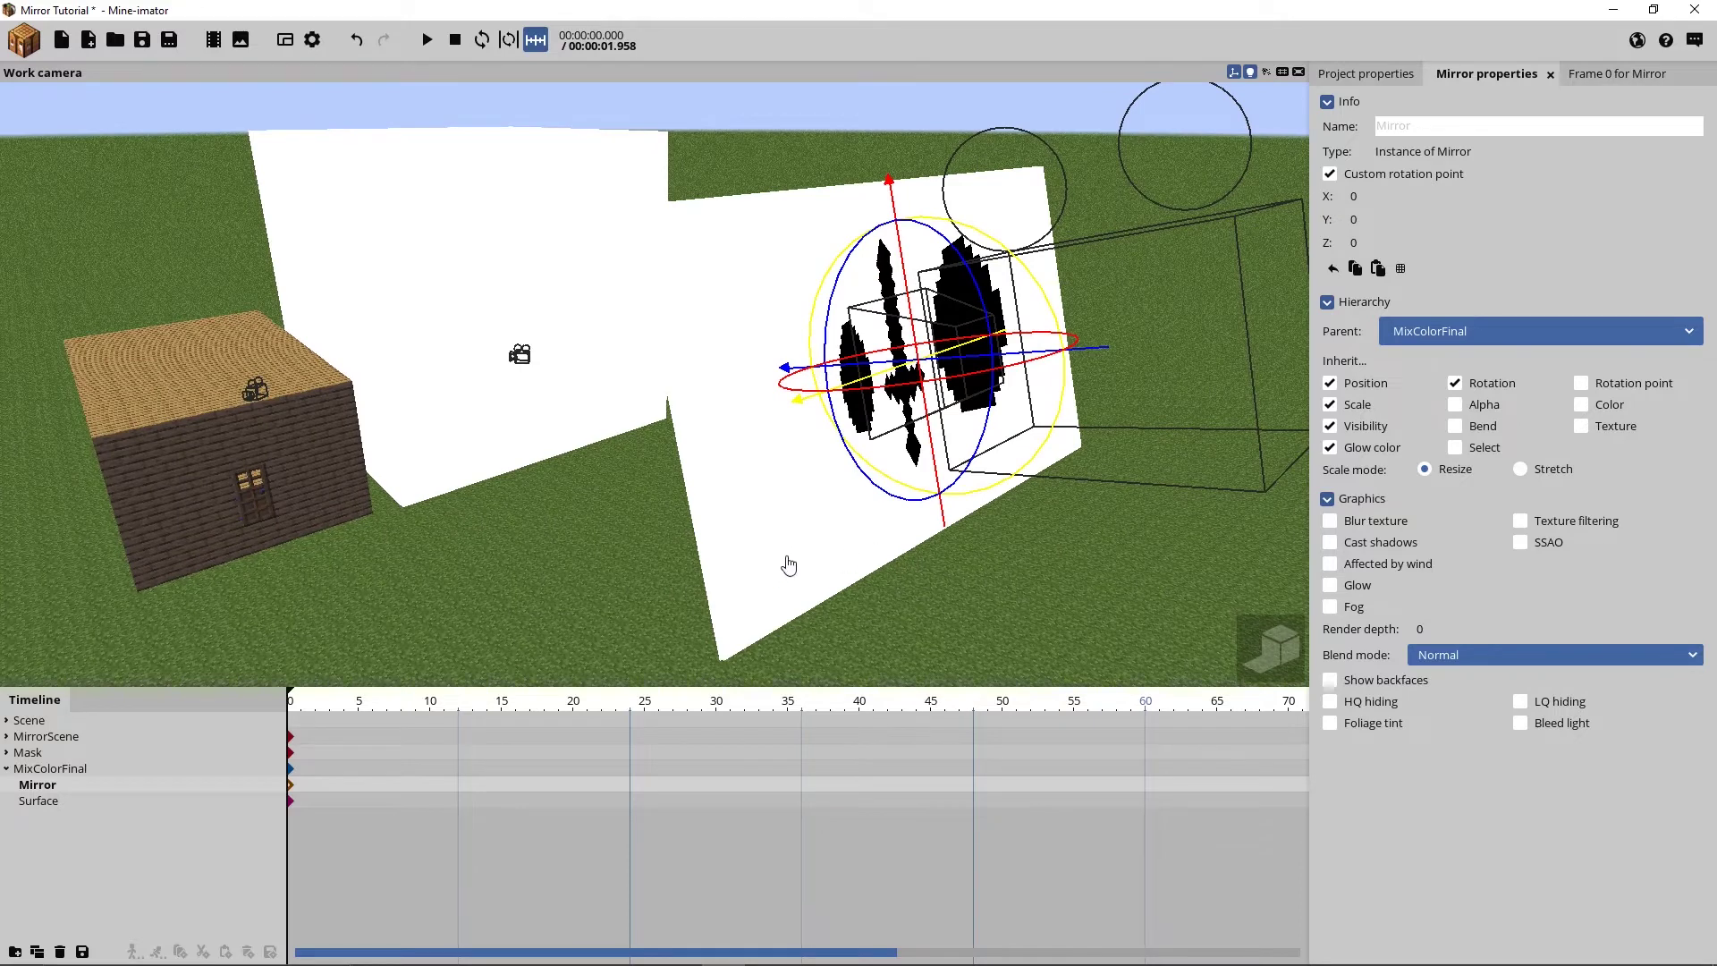
{"action": "left_click", "coordinate": [788, 564]}
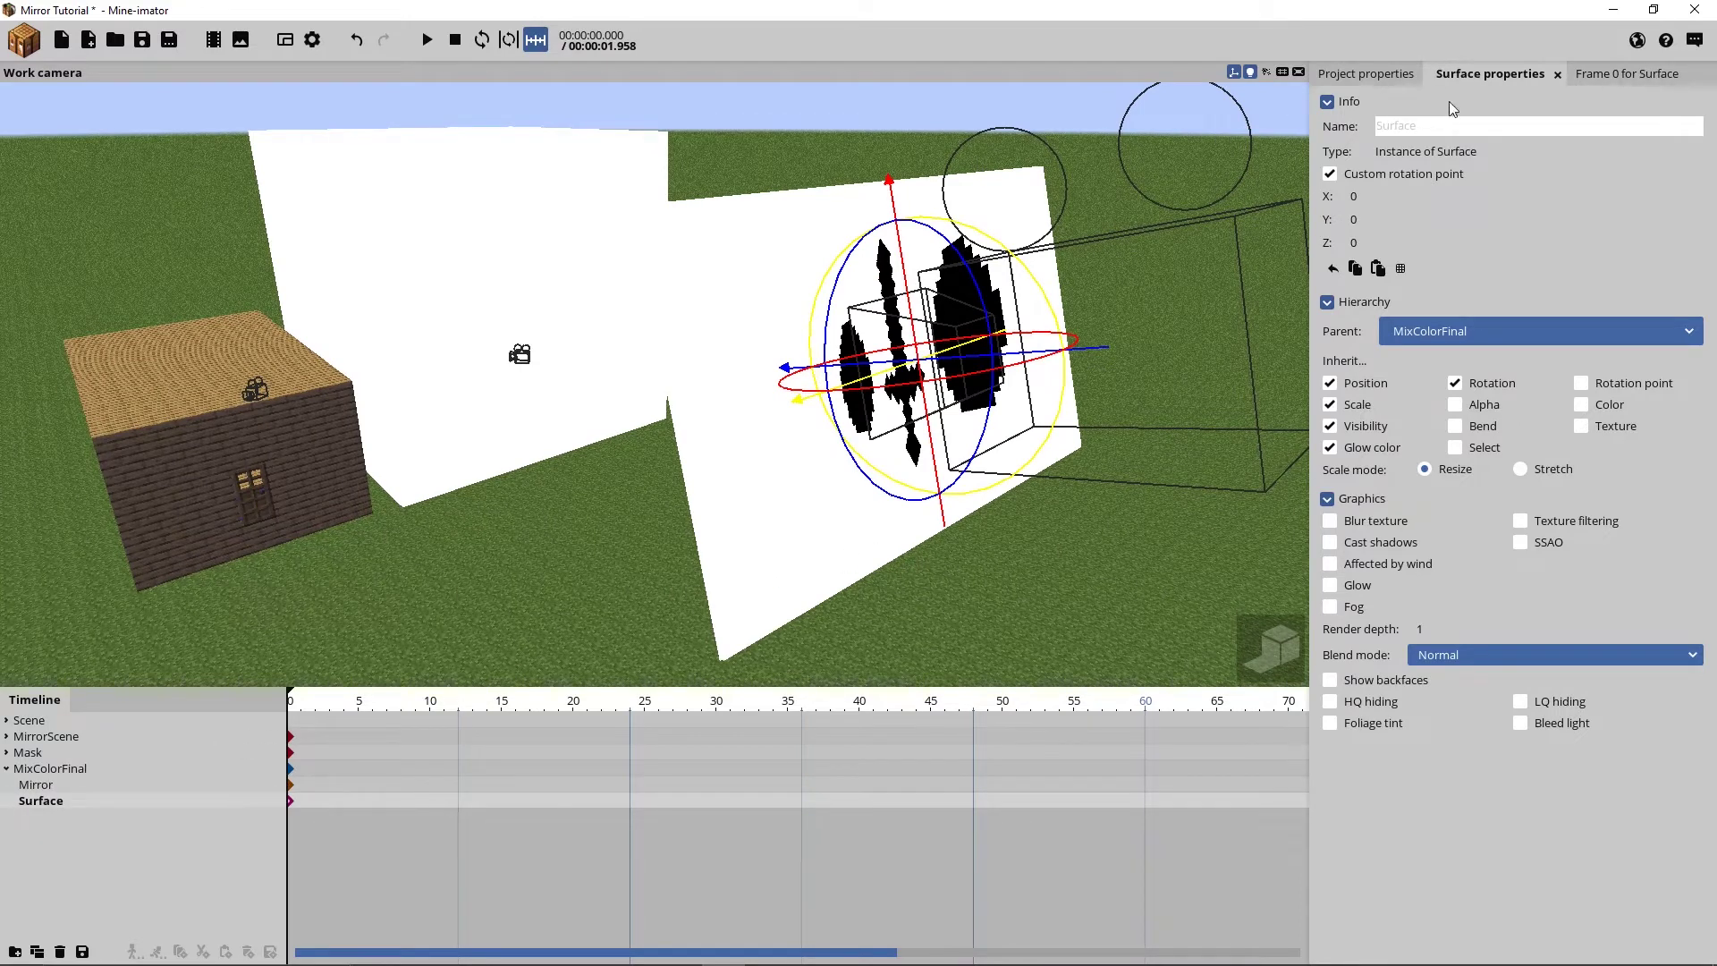
{"action": "left_click", "coordinate": [1428, 127]}
{"action": "type", "text": "Mask"}
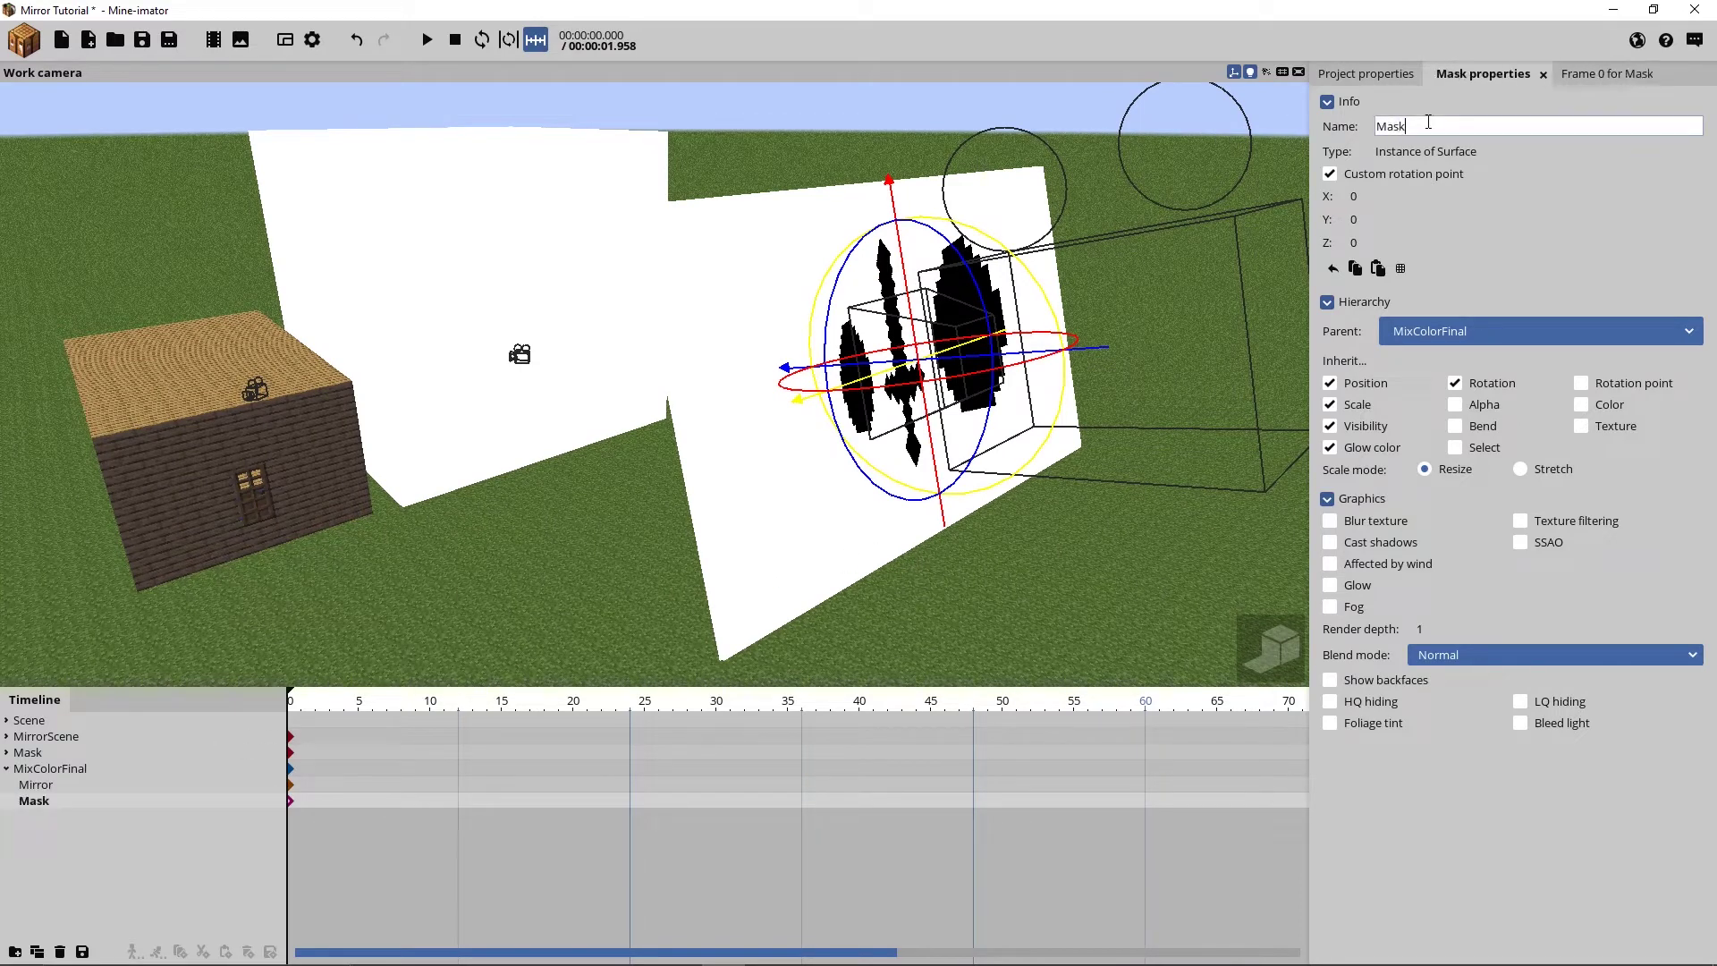
Change the Mask surface's blend mode so its white areas black out the Mirror surface and its black shapes reveal it
{"action": "left_click", "coordinate": [1467, 655]}
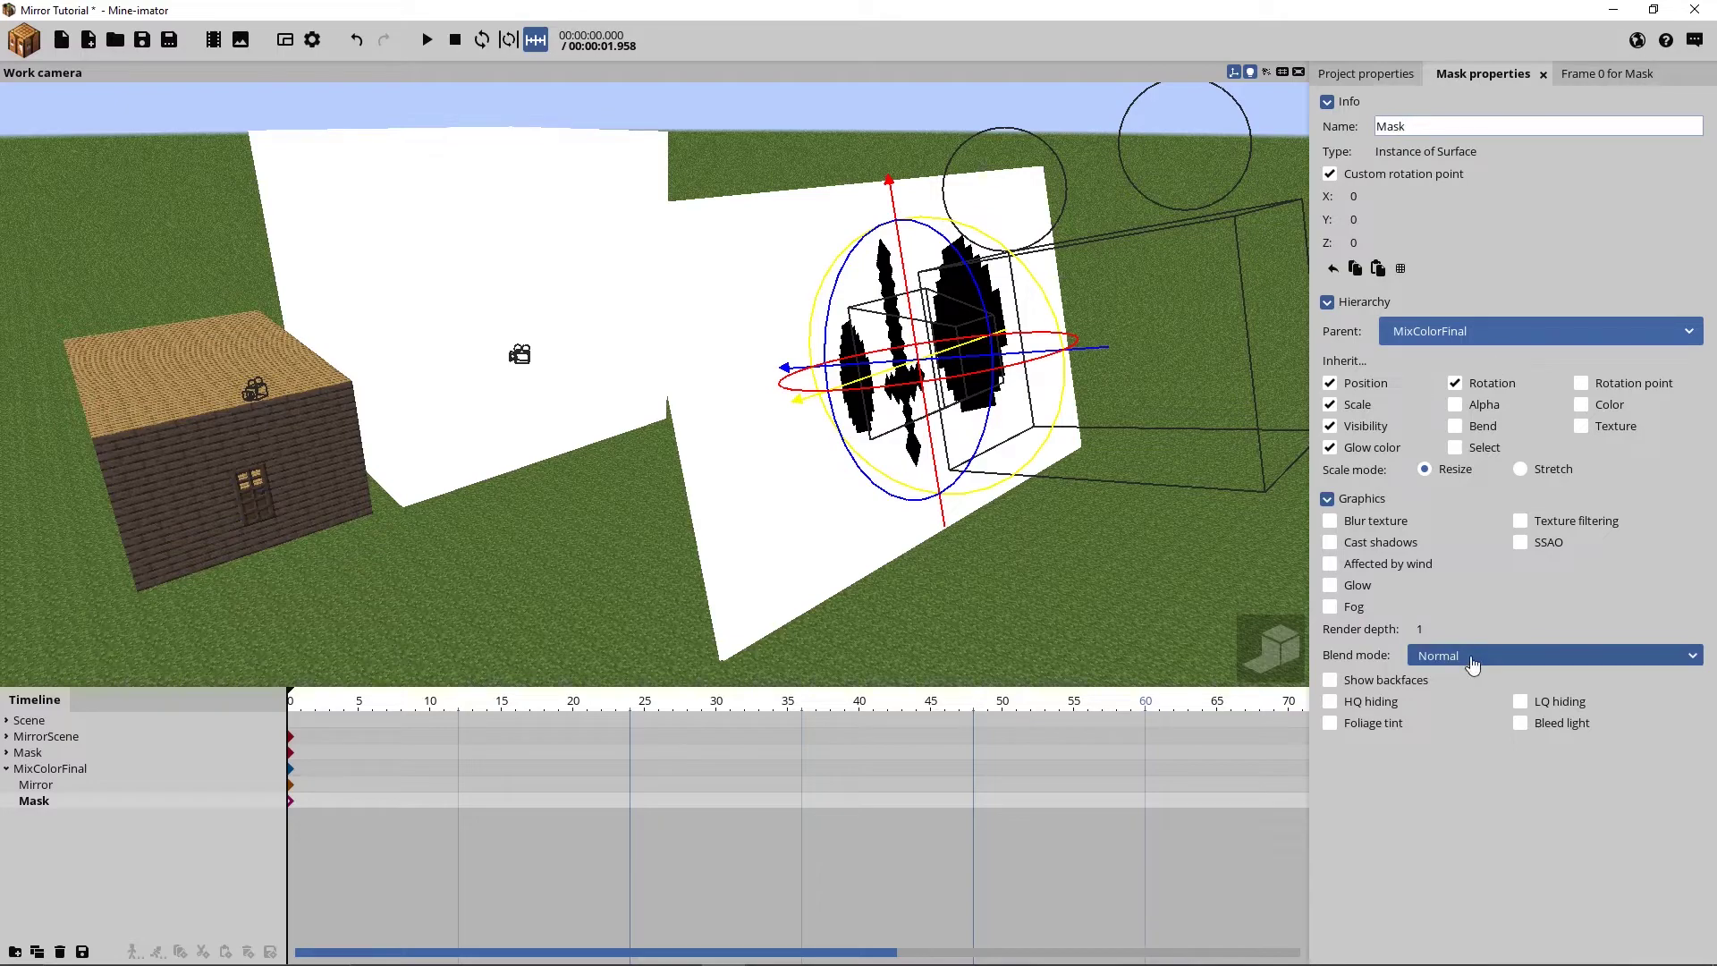
{"action": "left_click", "coordinate": [1447, 727]}
{"action": "left_click", "coordinate": [1183, 629]}
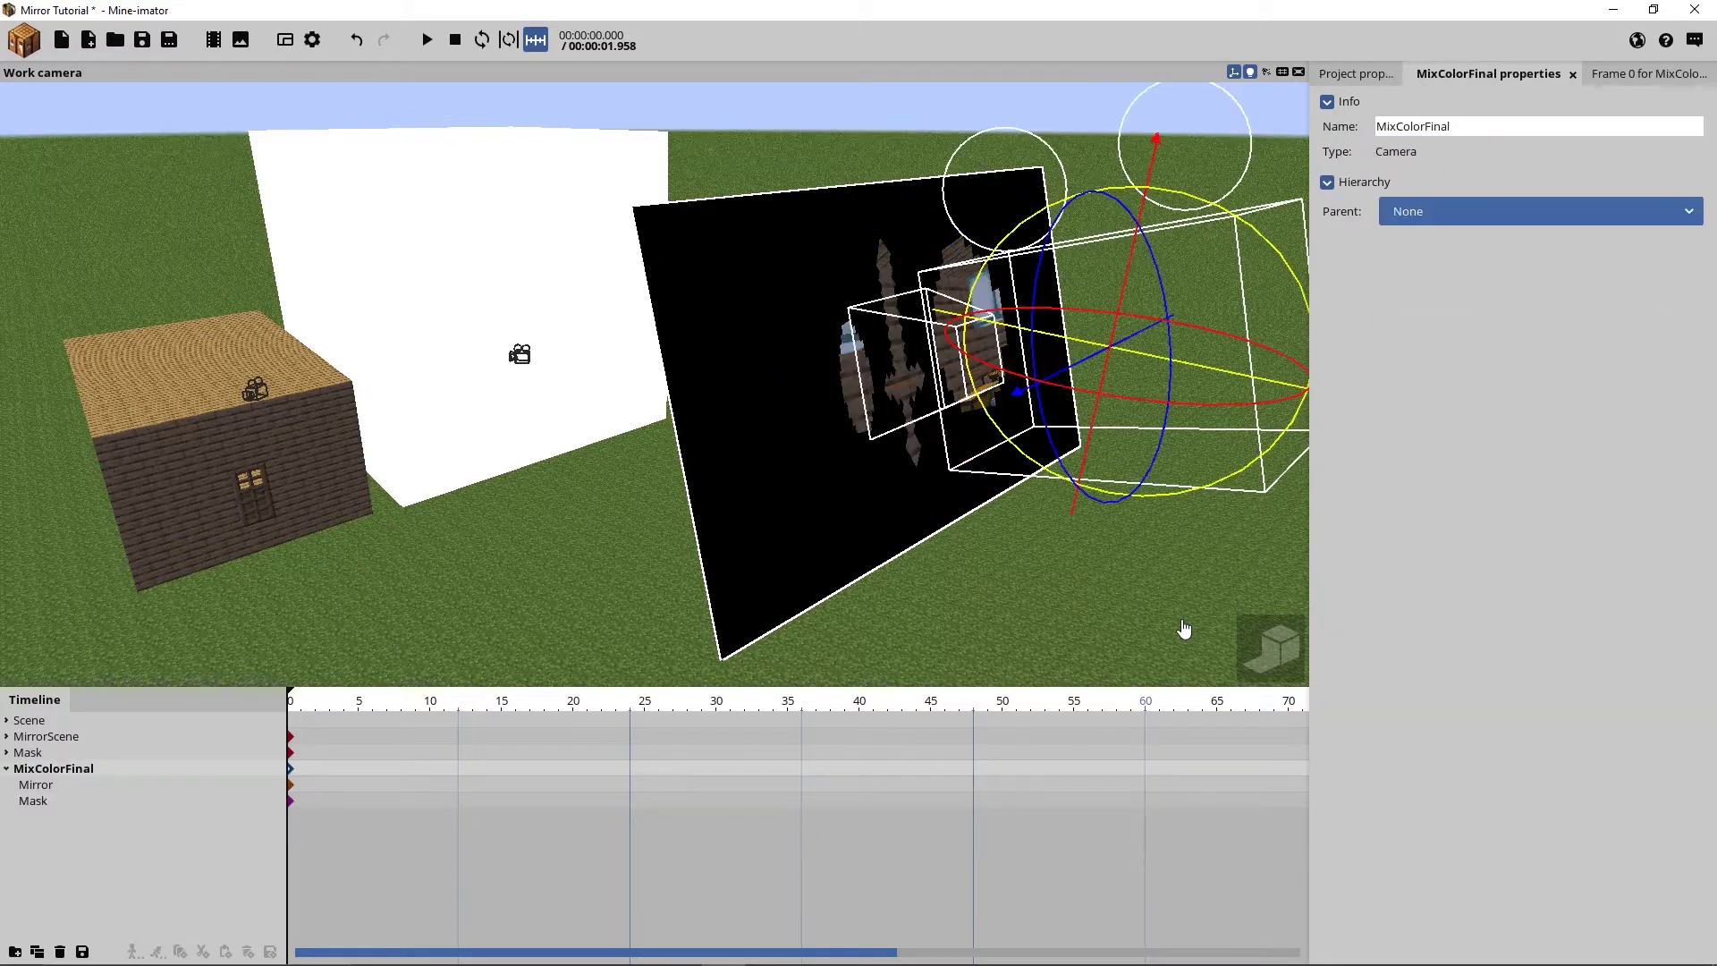
Duplicate the Mask surface under MixColorFinal and rename the copy as Overlay
{"action": "left_click", "coordinate": [1073, 604]}
{"action": "mouse_move", "coordinate": [962, 501]}
{"action": "left_mouse_down"}
{"action": "mouse_move", "coordinate": [1055, 514]}
{"action": "mouse_move", "coordinate": [962, 500]}
{"action": "left_mouse_up"}
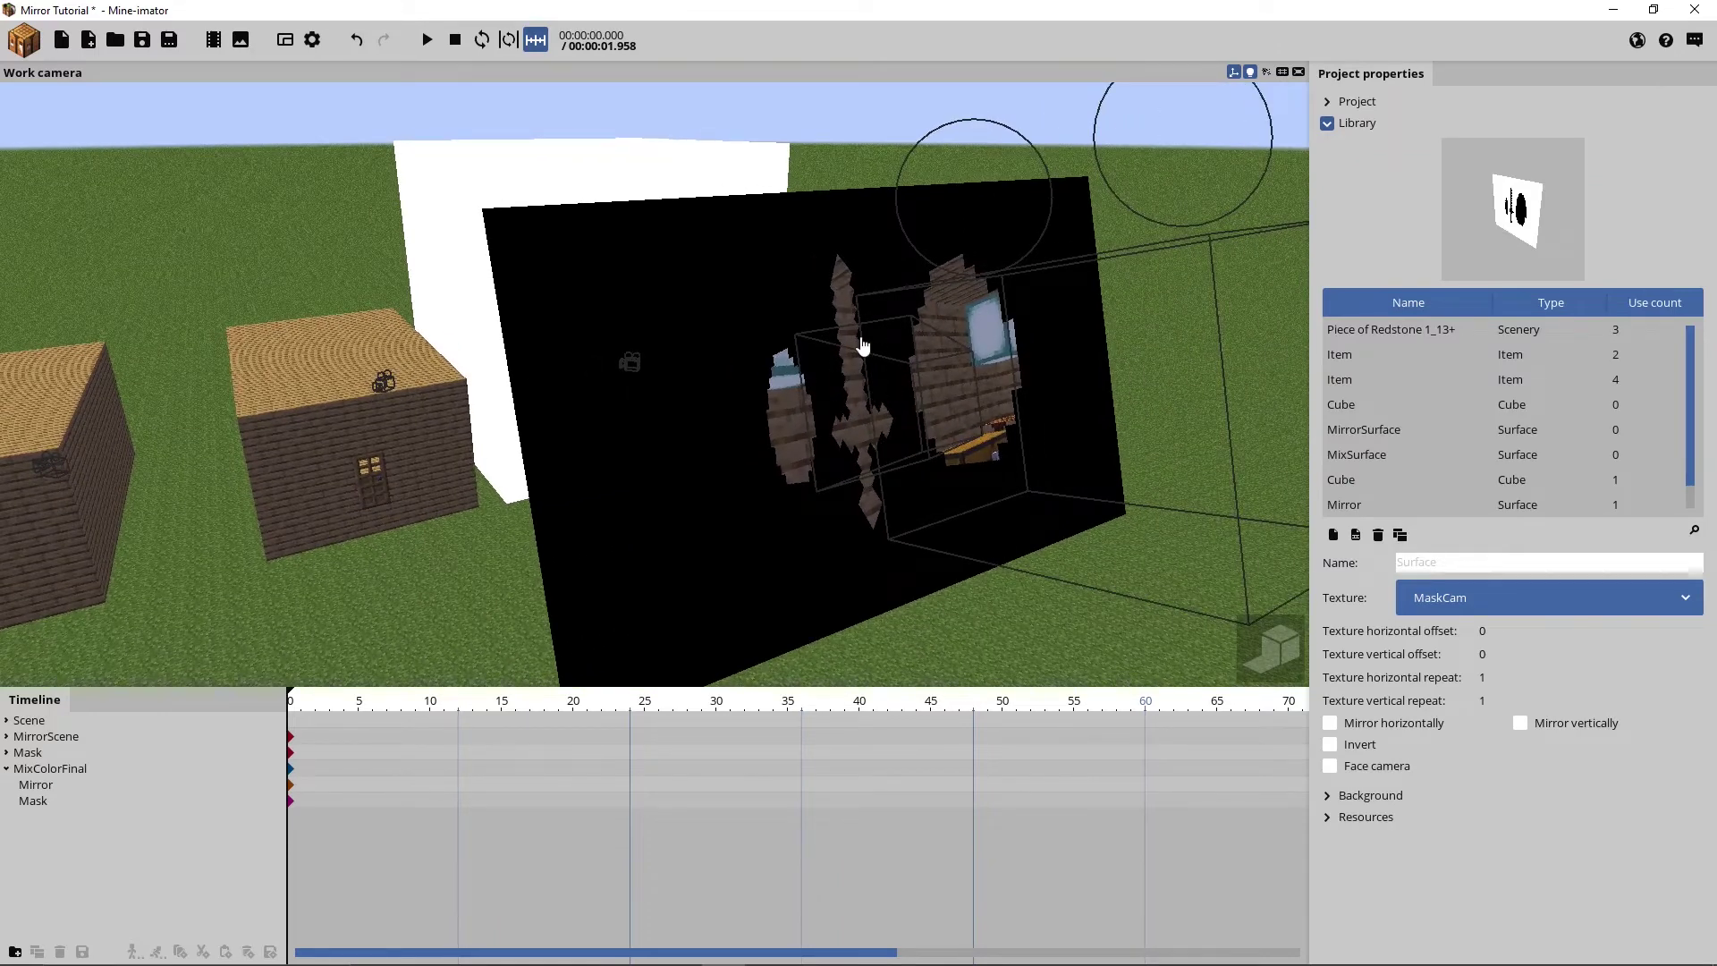
{"action": "left_click_drag", "start_coordinate": [318, 706], "coordinate": [229, 705]}
{"action": "left_click", "coordinate": [32, 802]}
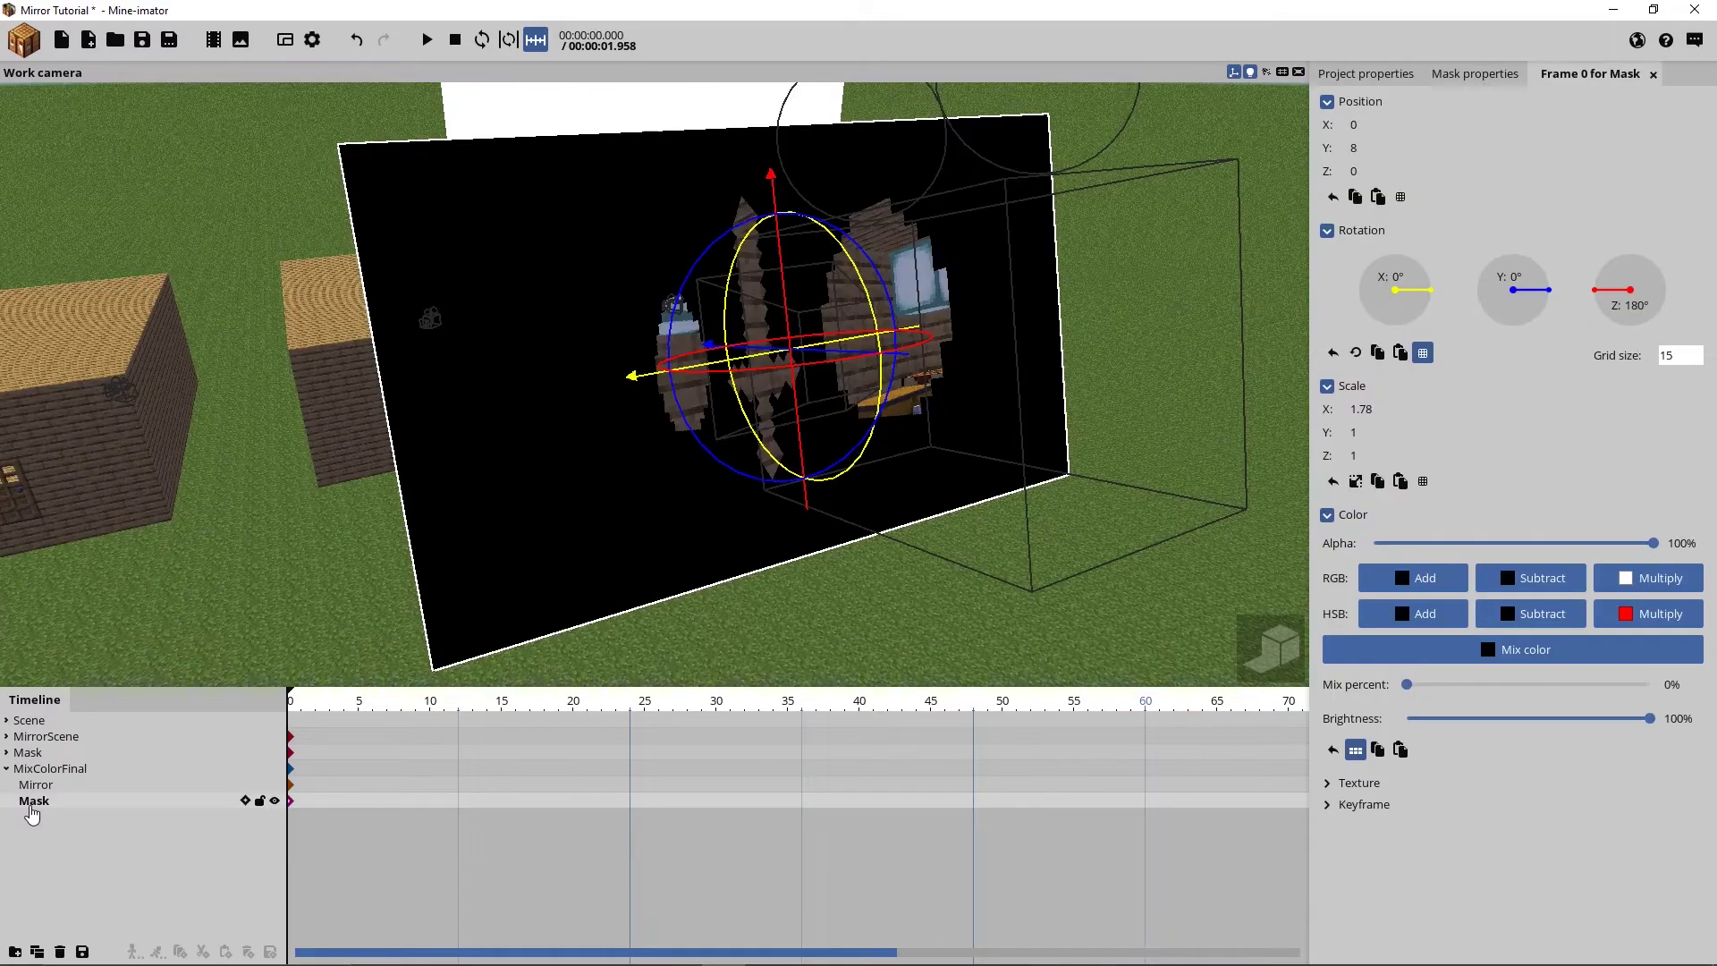
{"action": "key", "text": "ctrl+d"}
{"action": "left_click", "coordinate": [1451, 77]}
{"action": "left_click", "coordinate": [1422, 125]}
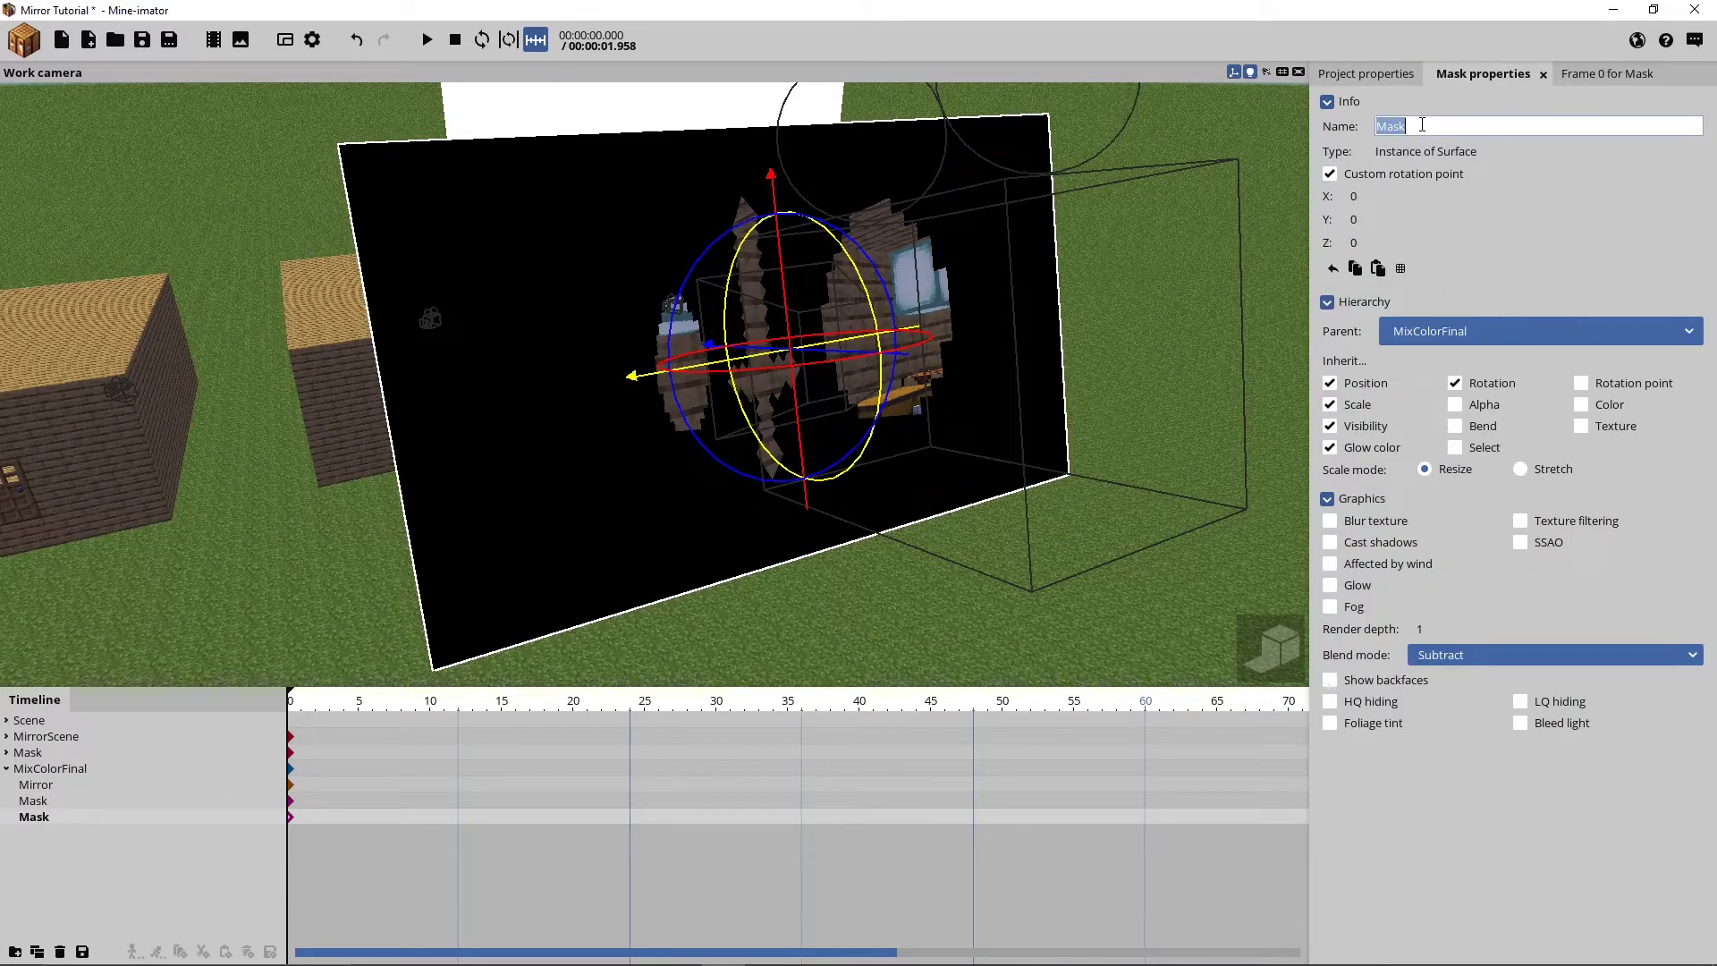
{"action": "type", "text": "Boost"}
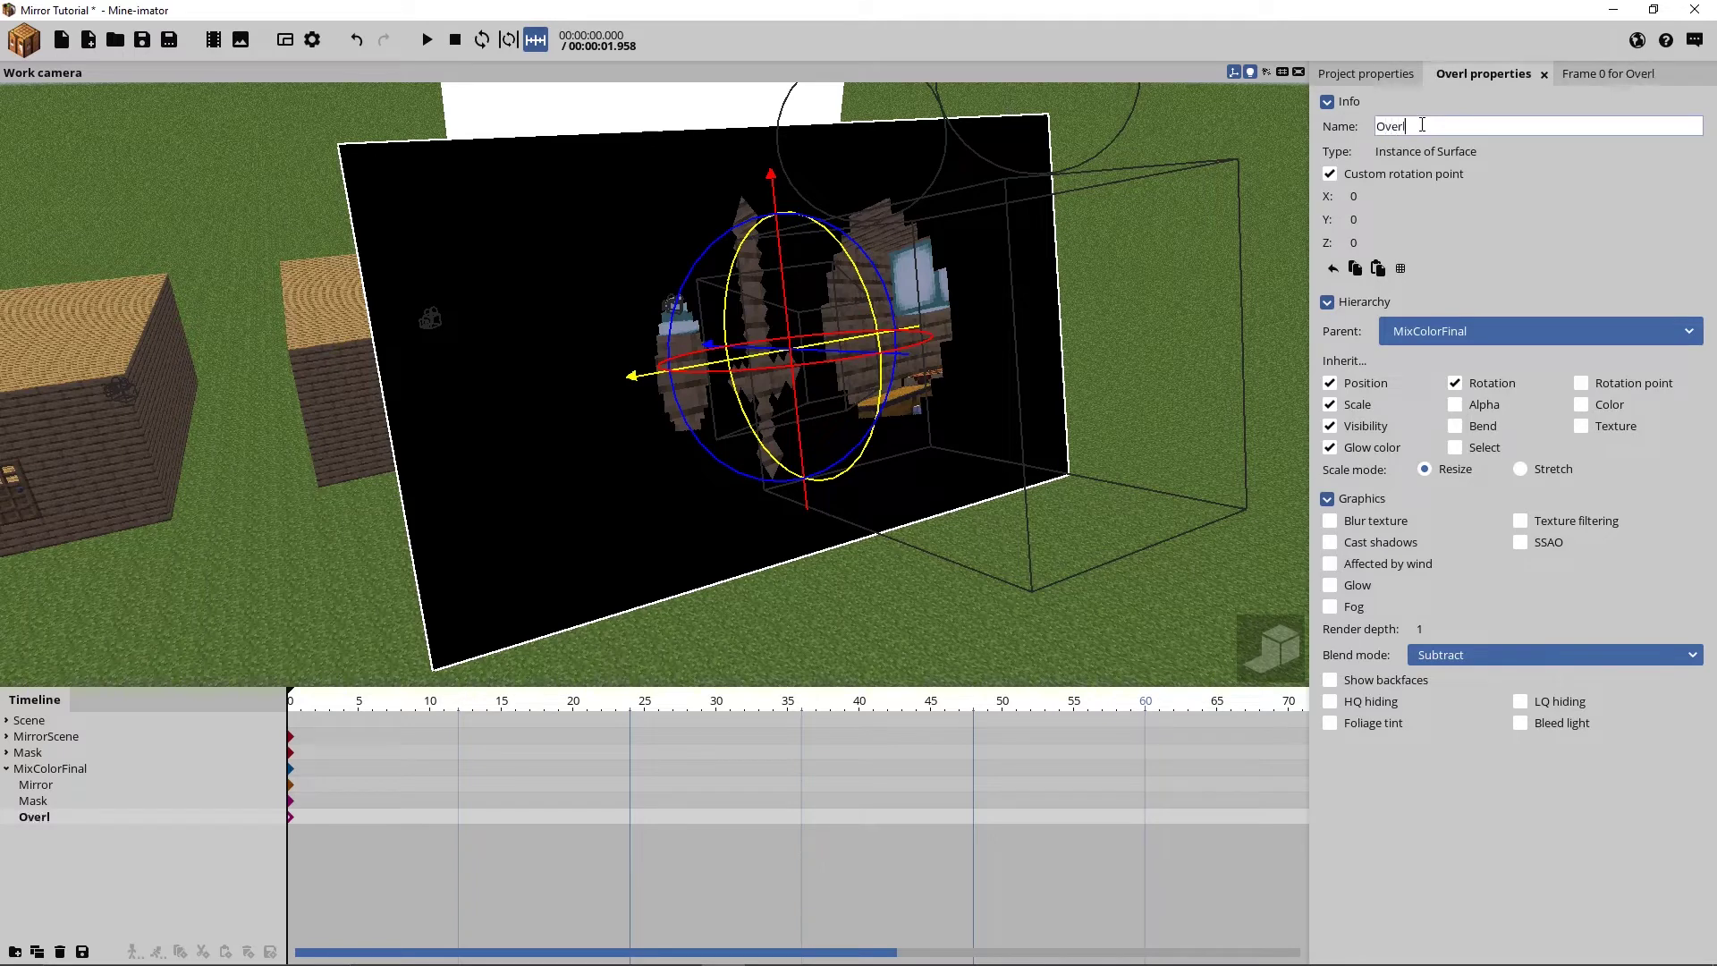
{"action": "key", "text": "BackSpace"}
{"action": "key", "text": "BackSpace"}
{"action": "key", "text": "BackSpace"}
{"action": "key", "text": "BackSpace"}
{"action": "key", "text": "BackSpace"}
{"action": "type", "text": "Overlay"}
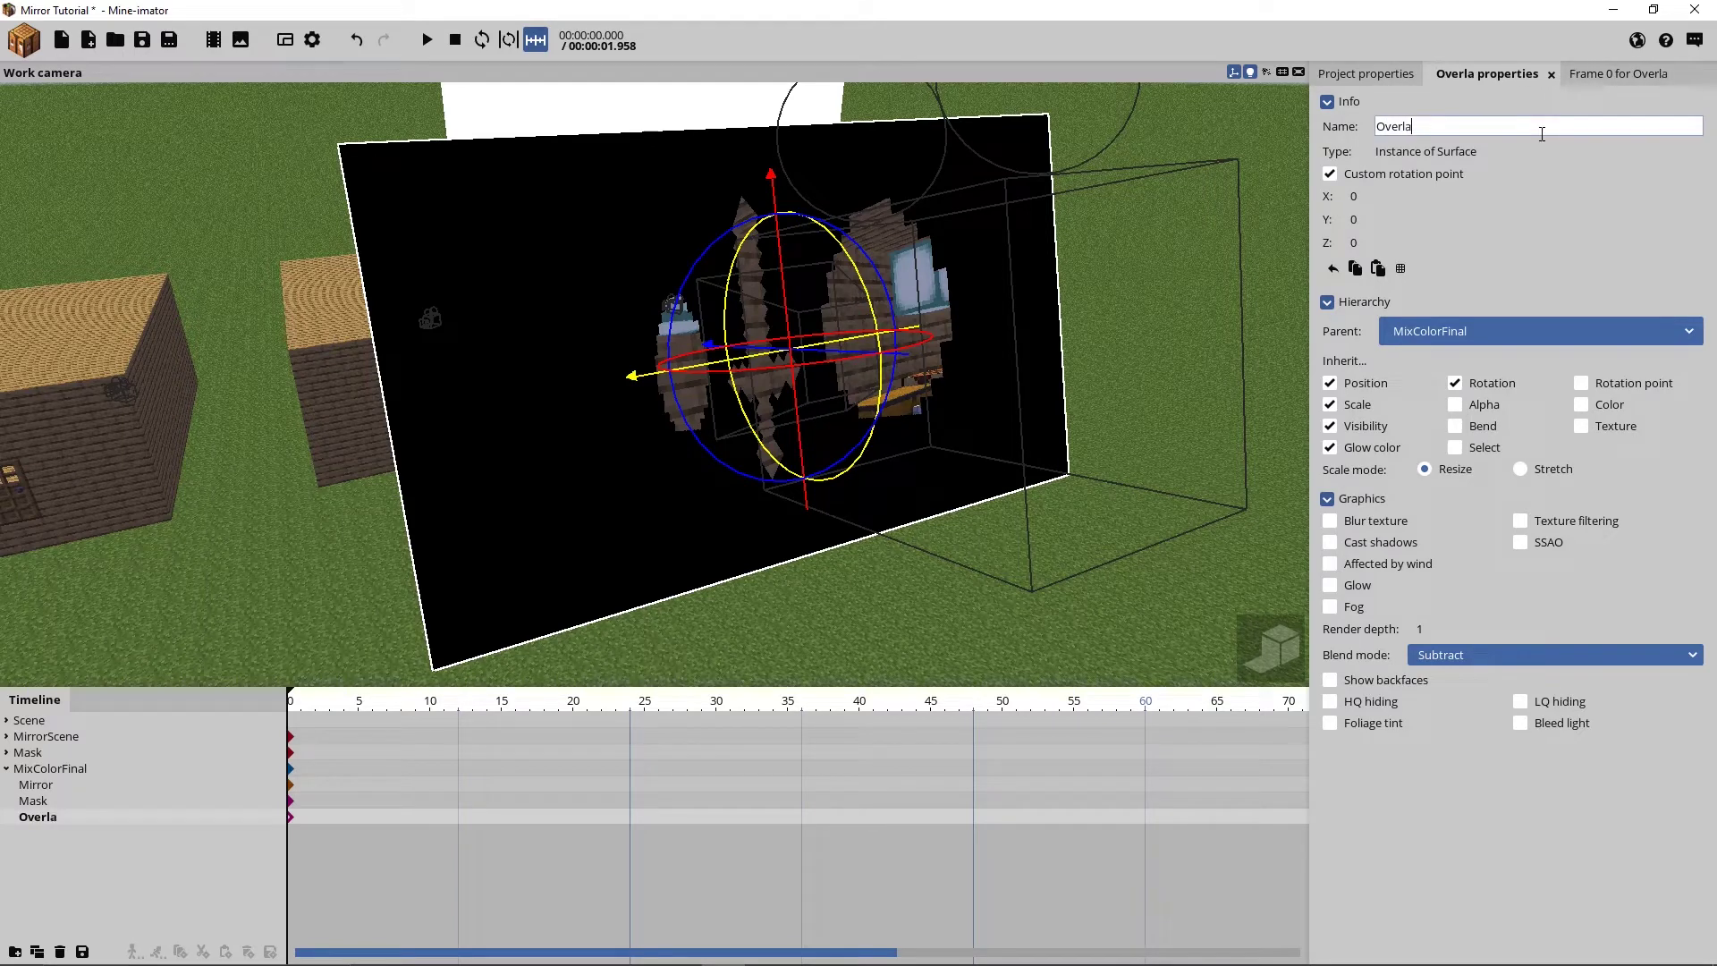
Set the Overlay surface's texture to MainCam
{"action": "left_click", "coordinate": [1575, 72]}
{"action": "left_click", "coordinate": [1366, 784]}
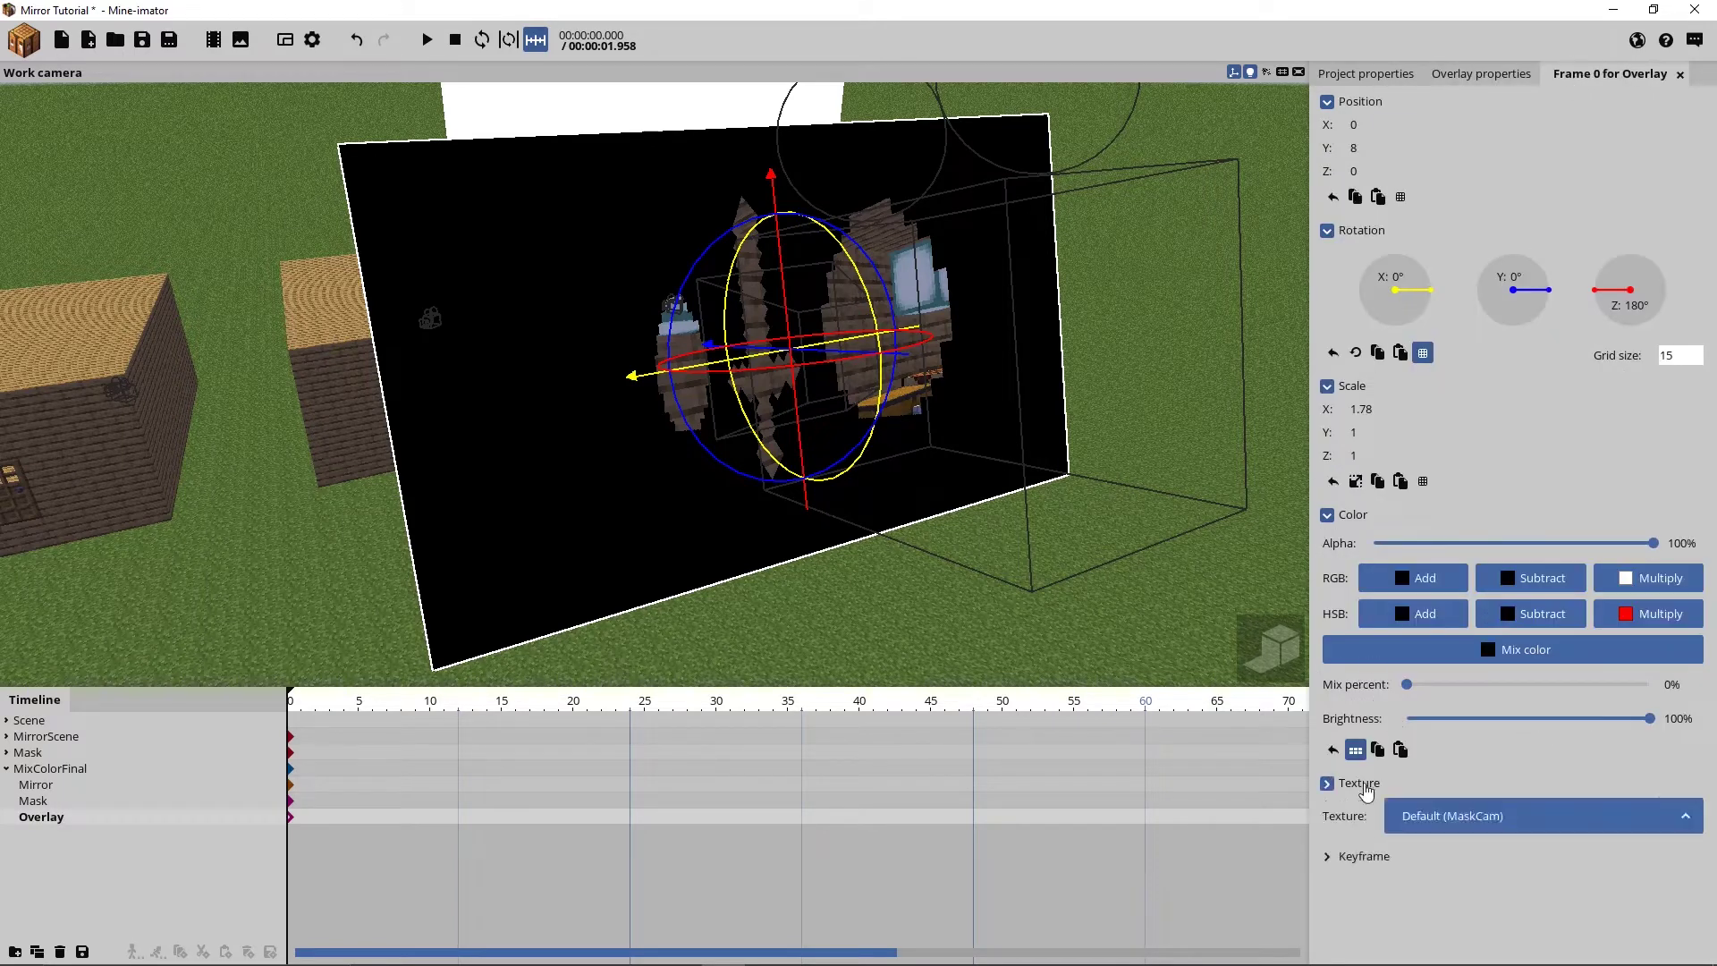
{"action": "left_click", "coordinate": [1490, 818]}
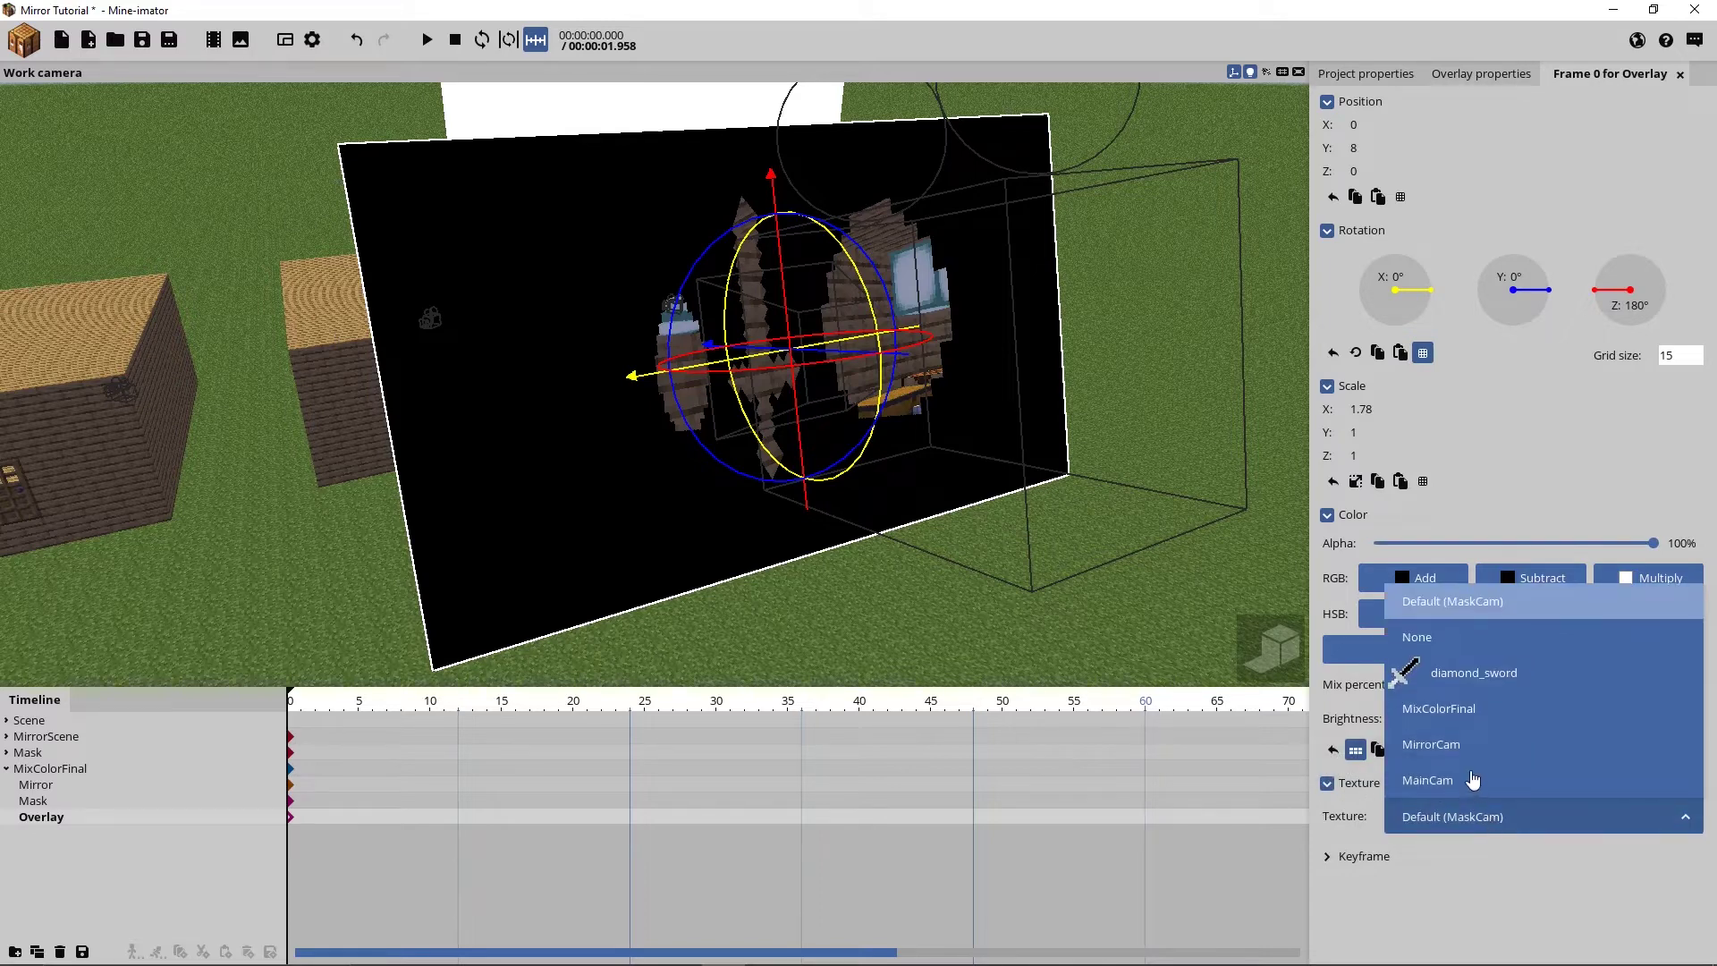
{"action": "left_click", "coordinate": [1430, 781]}
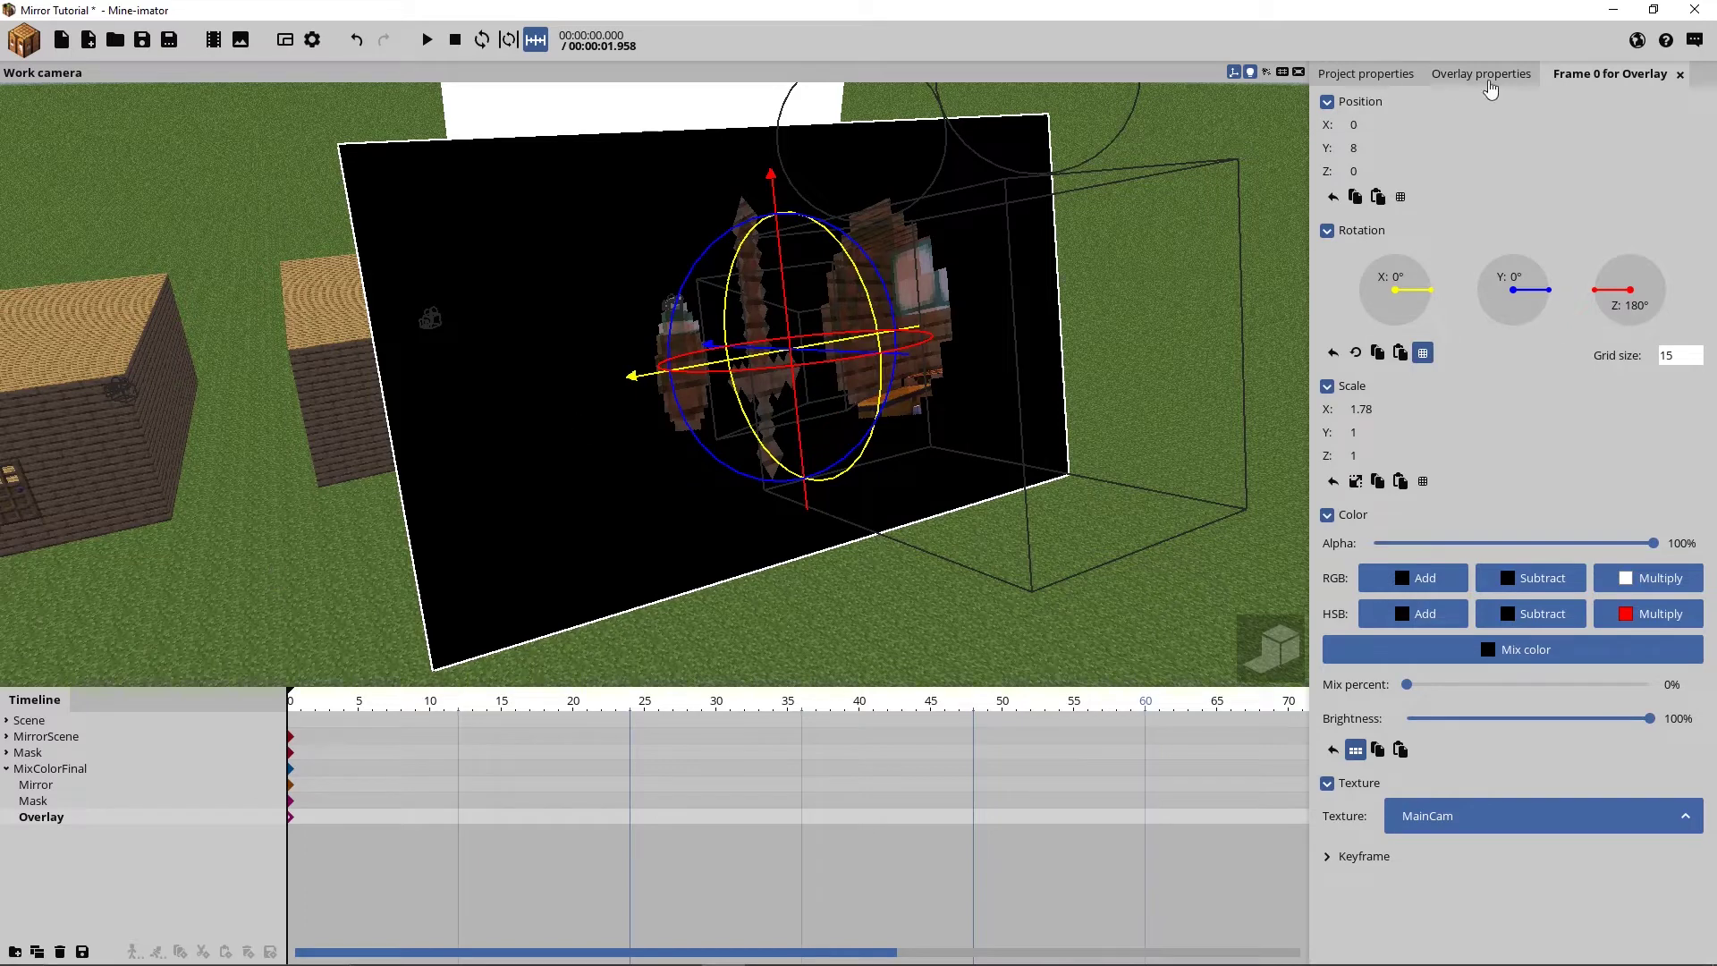
Change the Overlay surface's blend mode to Add and clear the selection to check the combined image
{"action": "left_click", "coordinate": [1488, 75]}
{"action": "left_click", "coordinate": [1429, 654]}
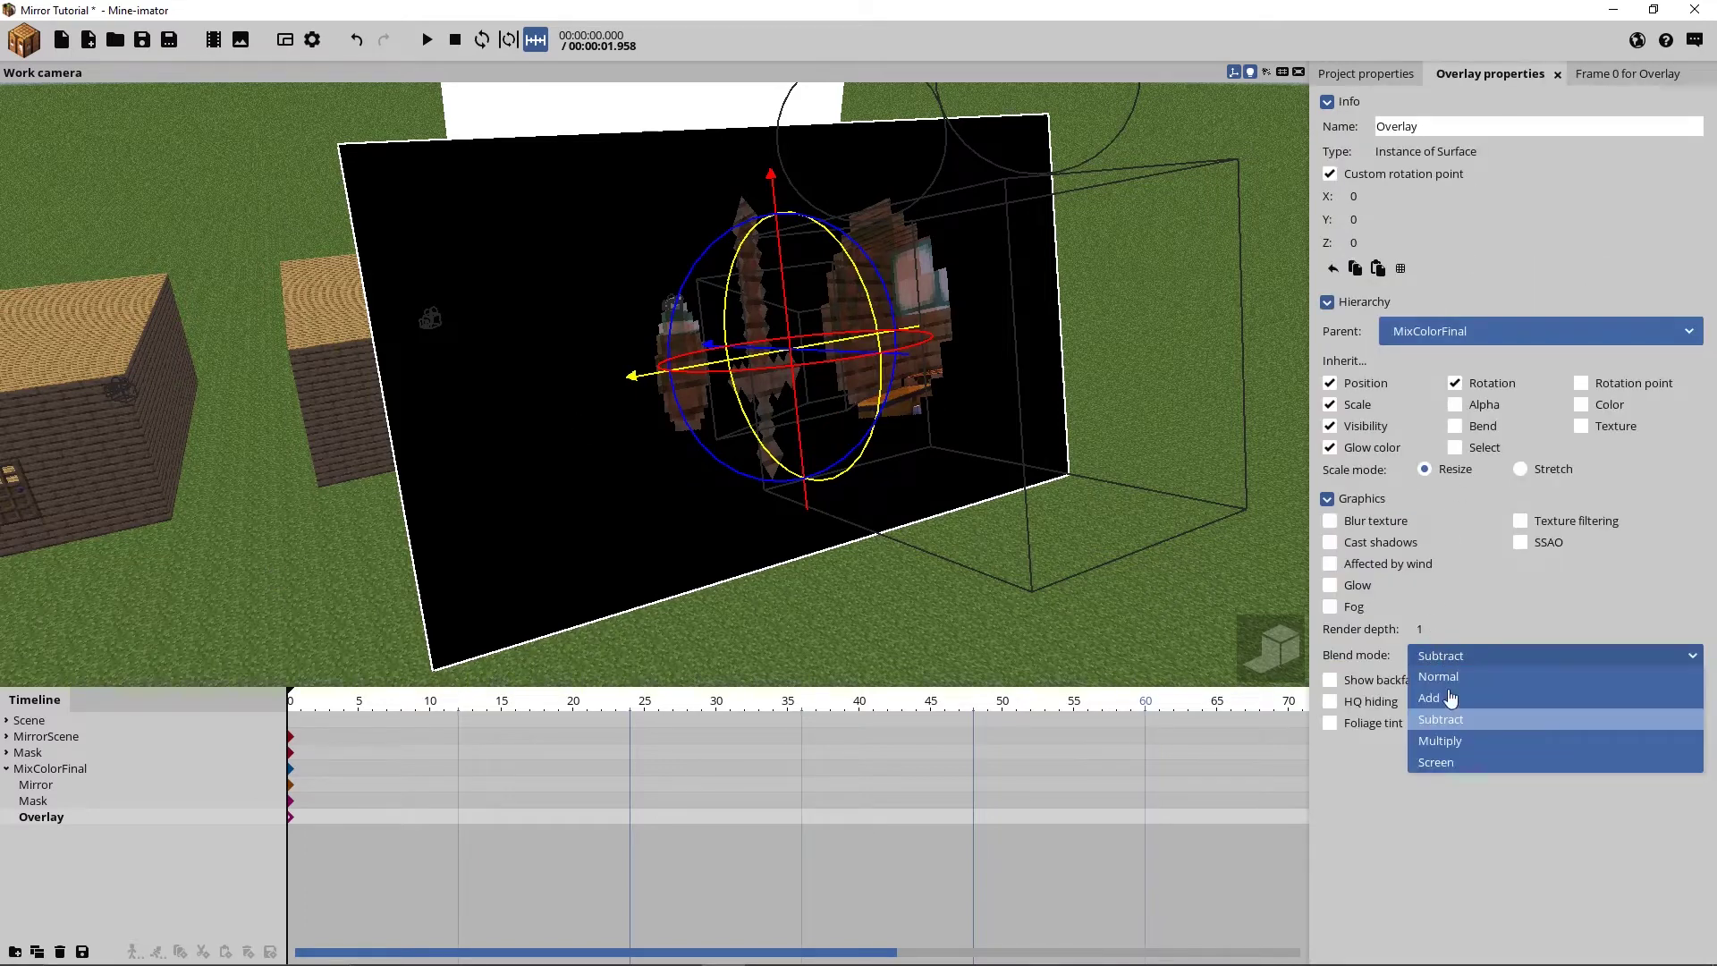
{"action": "left_click", "coordinate": [1447, 703]}
{"action": "left_click", "coordinate": [930, 611]}
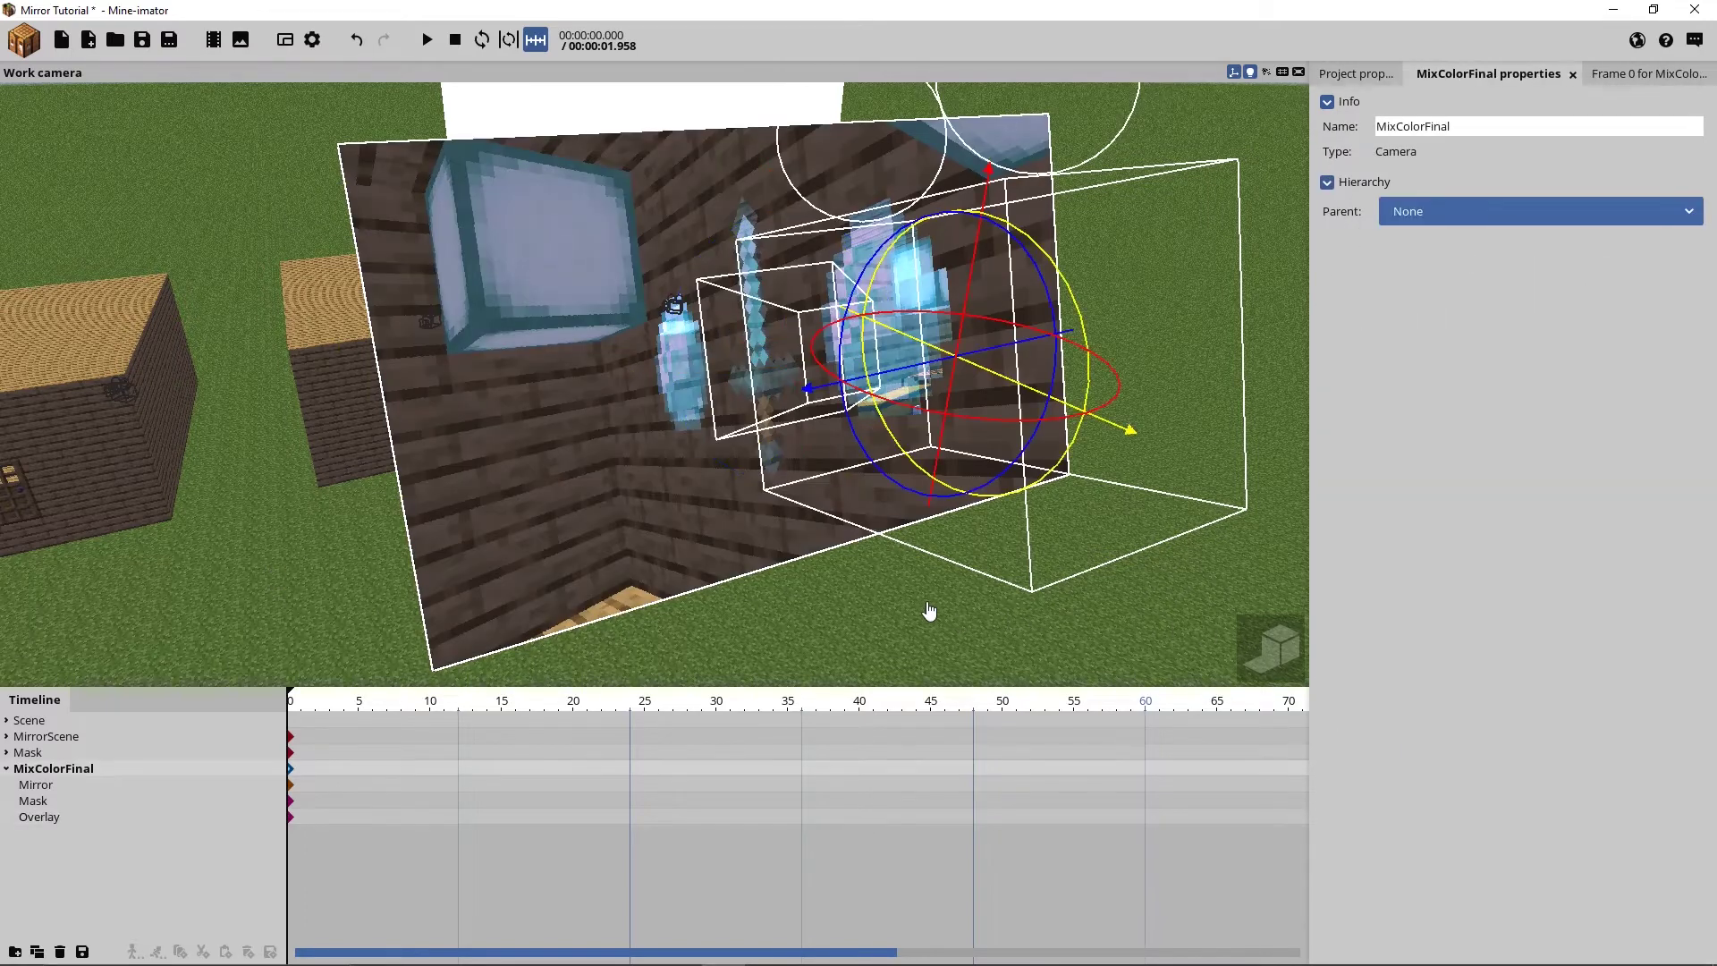
{"action": "left_click", "coordinate": [884, 627]}
{"action": "left_click_drag", "start_coordinate": [943, 598], "coordinate": [1167, 270]}
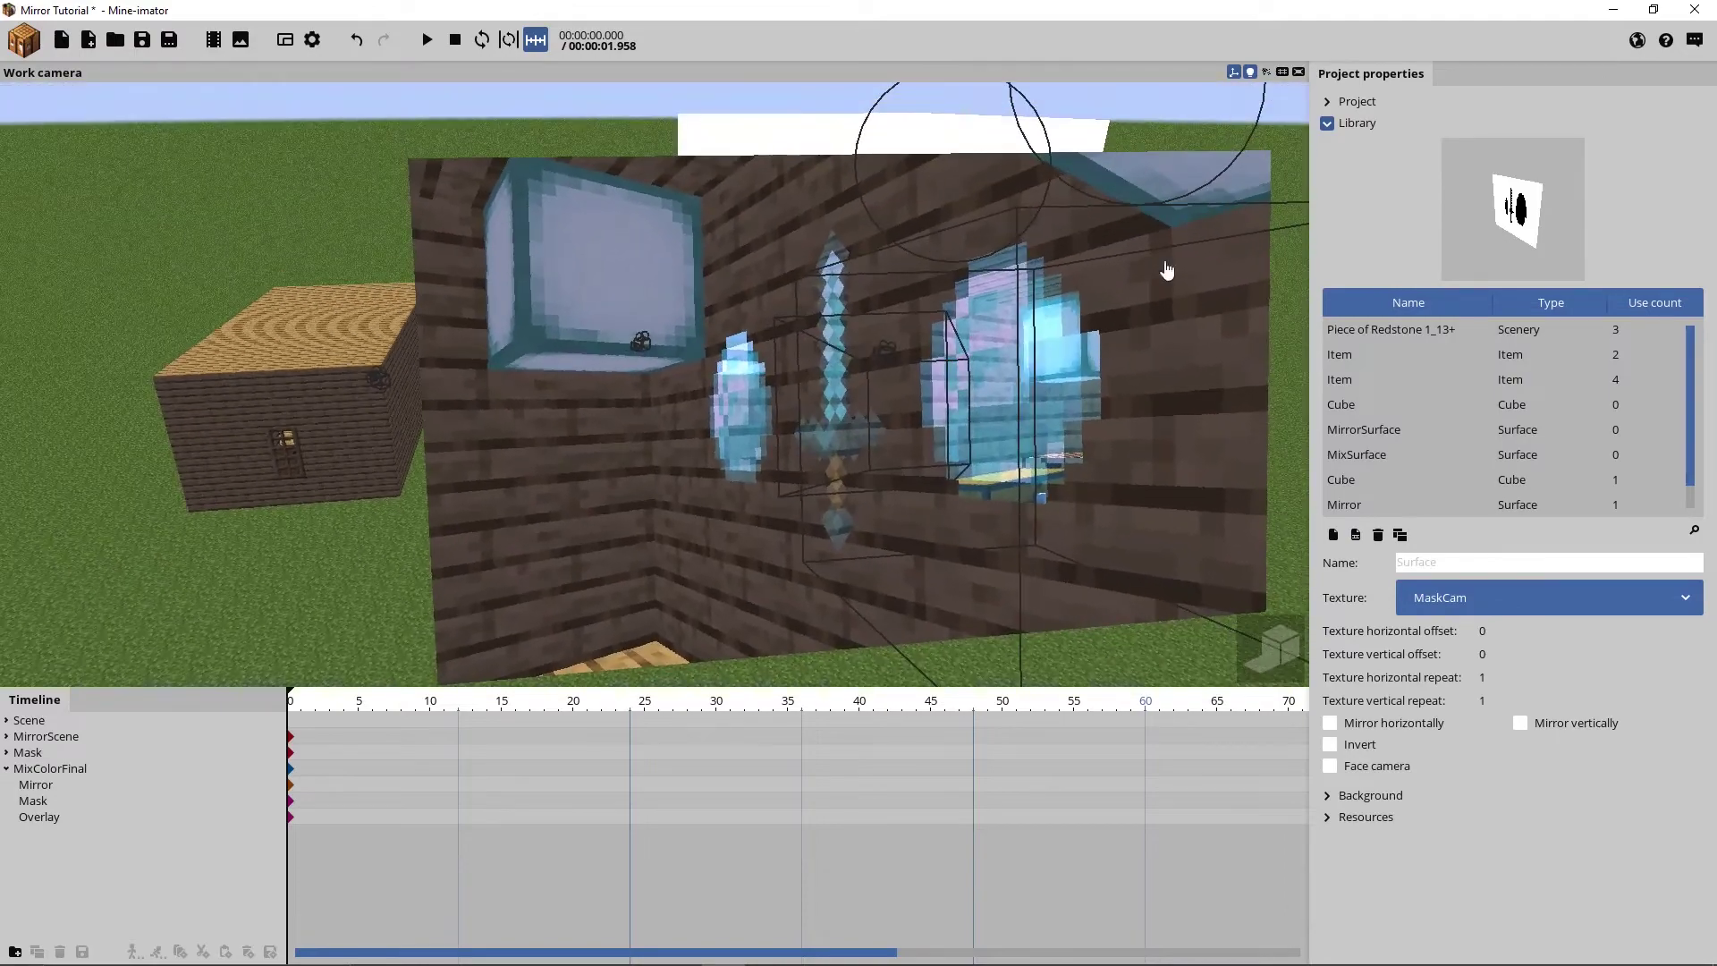
Hide the object controls in the work camera view and preview the composite across the animation
{"action": "left_click", "coordinate": [1232, 77]}
{"action": "left_click_drag", "start_coordinate": [948, 384], "coordinate": [858, 397]}
{"action": "mouse_move", "coordinate": [329, 704]}
{"action": "left_mouse_down"}
{"action": "mouse_move", "coordinate": [1007, 696]}
{"action": "mouse_move", "coordinate": [843, 721]}
{"action": "mouse_move", "coordinate": [336, 719]}
{"action": "mouse_move", "coordinate": [786, 695]}
{"action": "mouse_move", "coordinate": [364, 696]}
{"action": "mouse_move", "coordinate": [866, 695]}
{"action": "mouse_move", "coordinate": [759, 696]}
{"action": "left_mouse_up"}
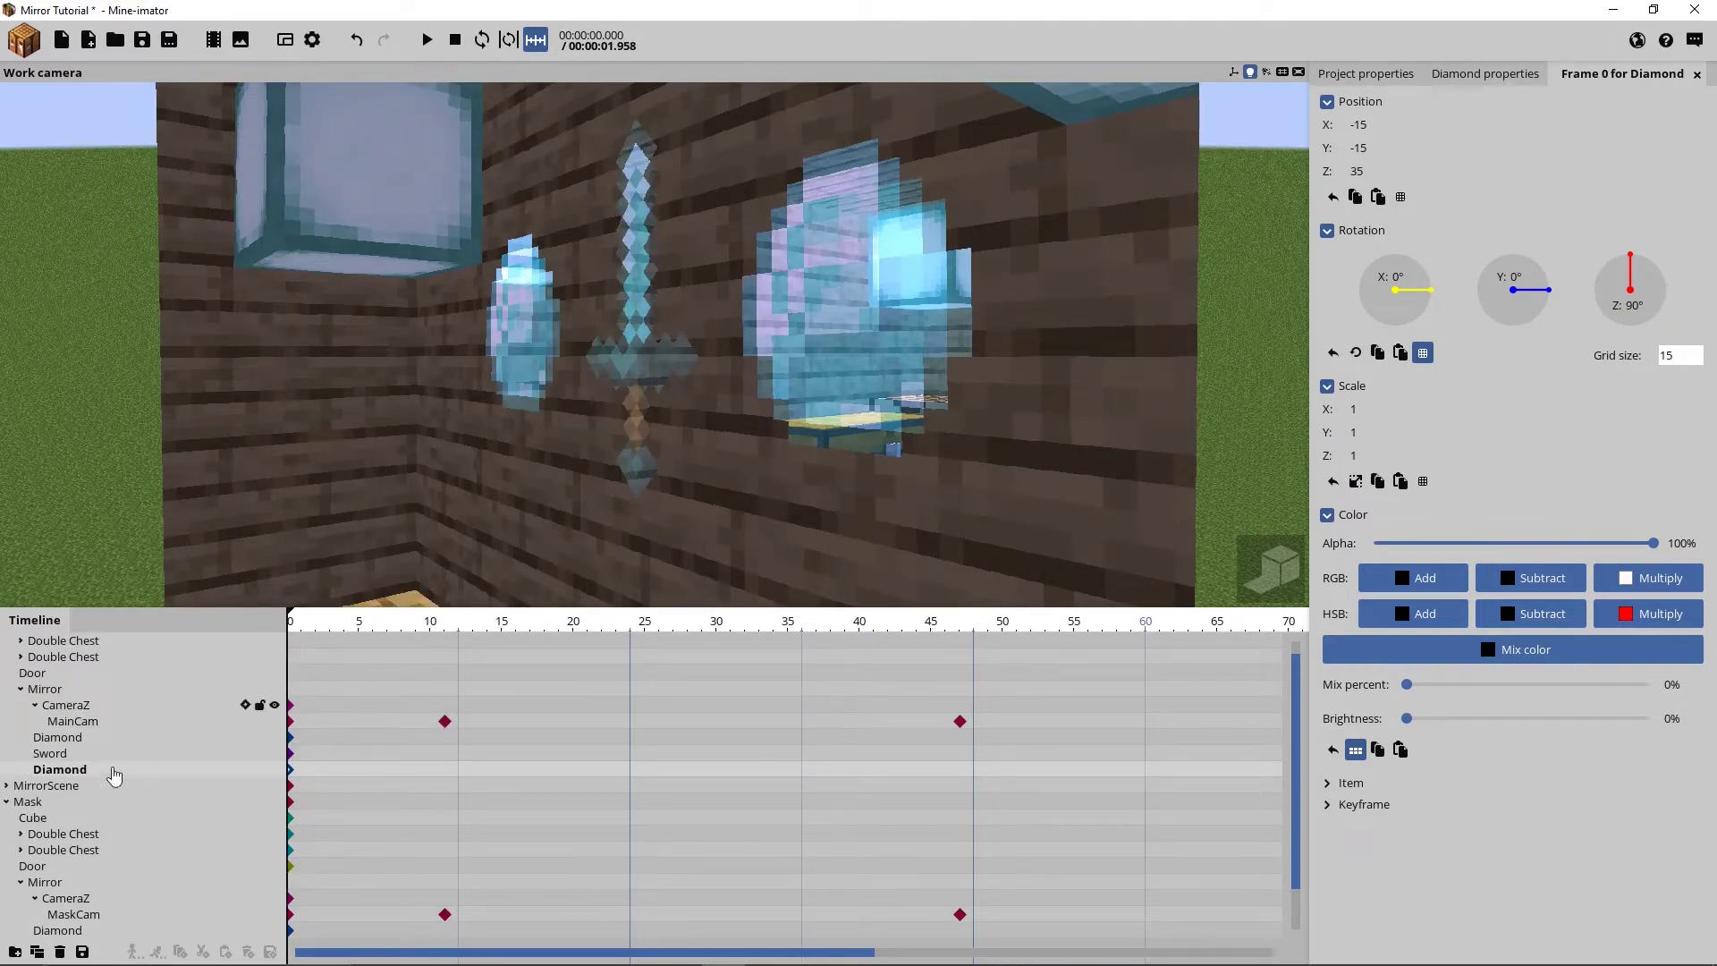
Try a 100% color mix on the Scene mirror's two Diamonds and Sword, and return it to 0%
{"action": "left_click_drag", "start_coordinate": [128, 767], "coordinate": [40, 754]}
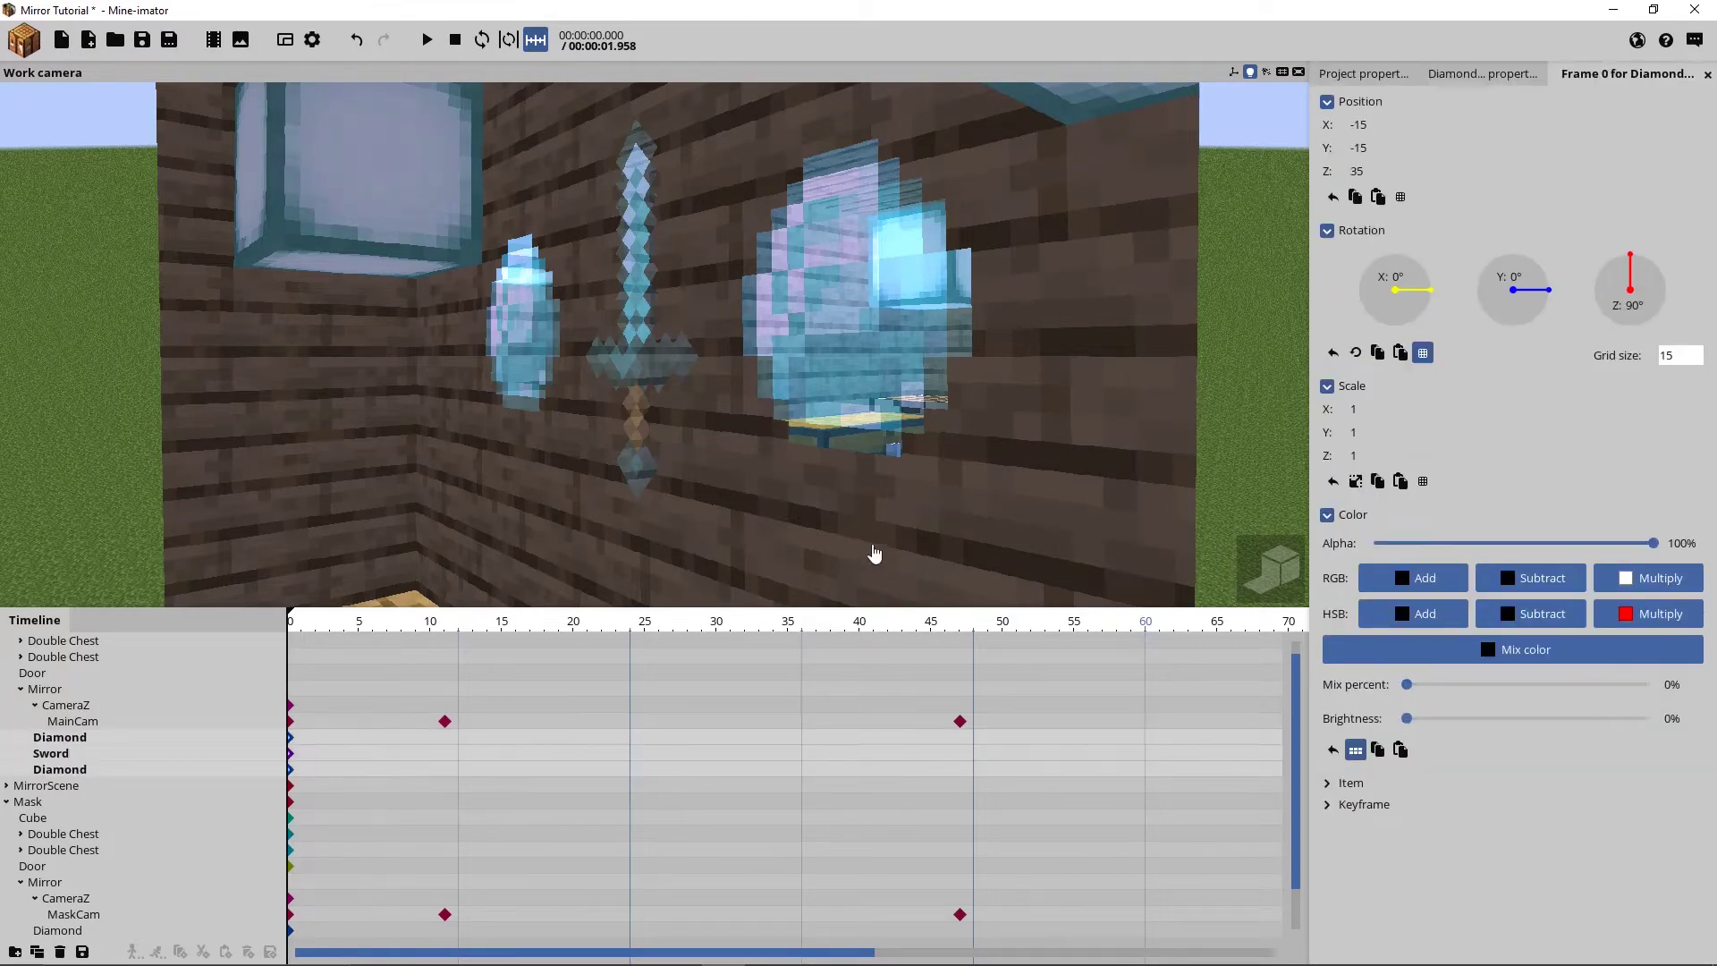
{"action": "left_click_drag", "start_coordinate": [1424, 696], "coordinate": [1673, 711]}
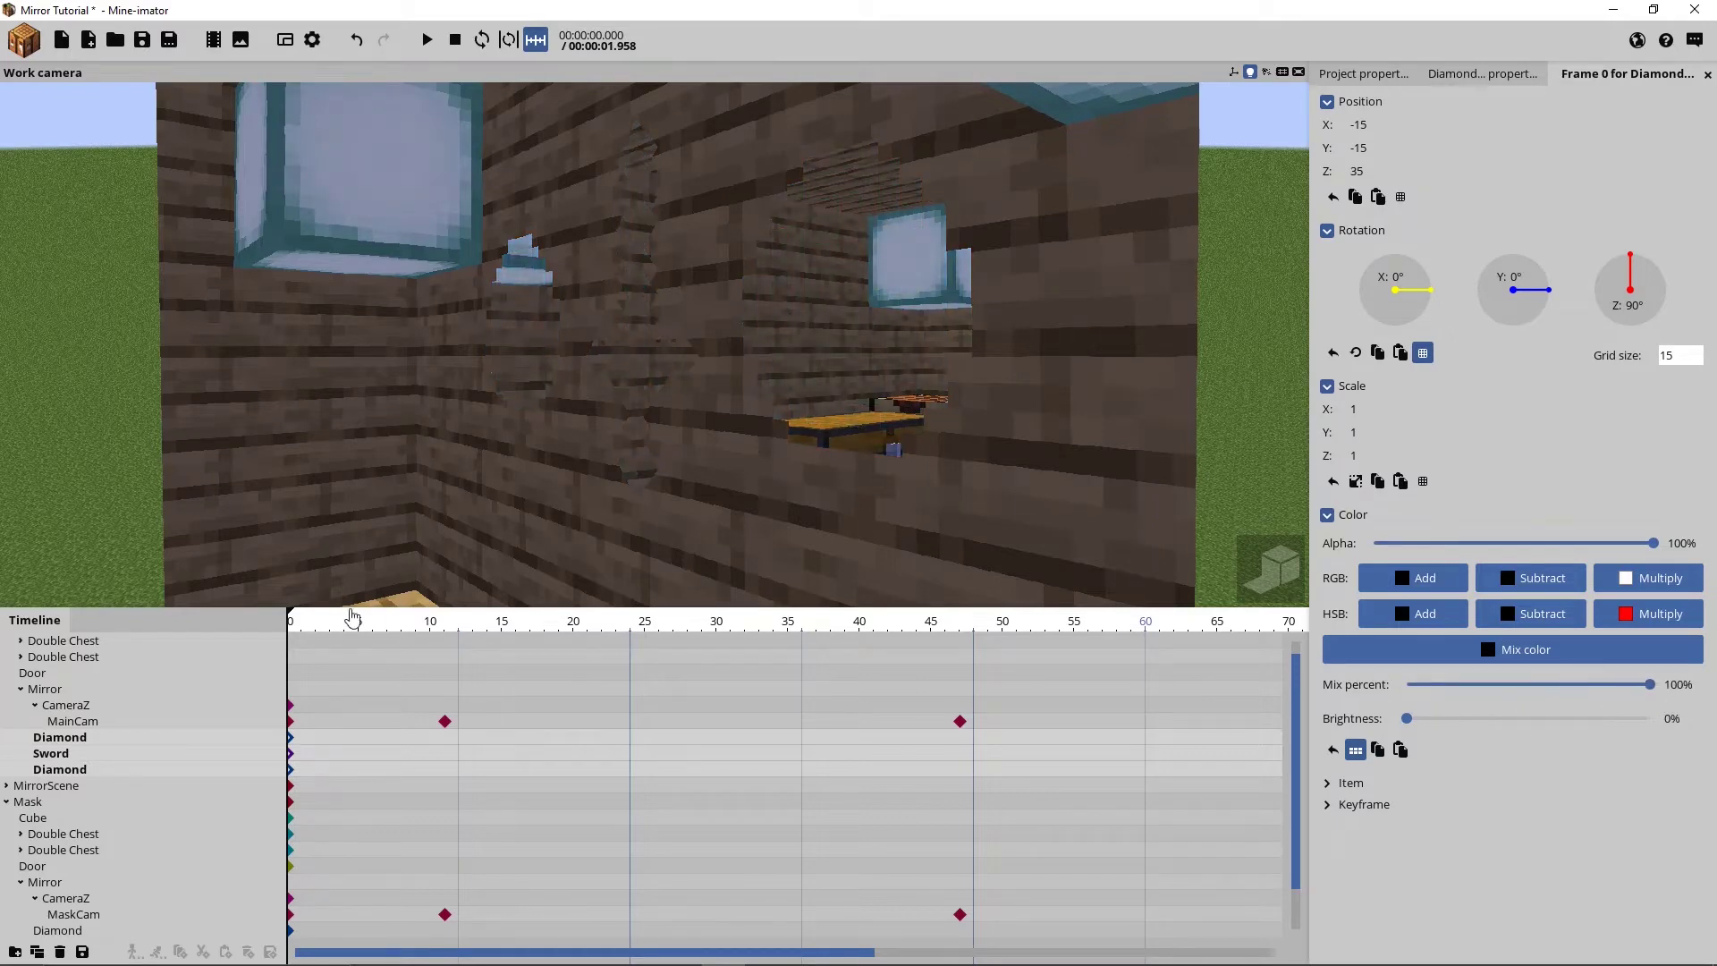
{"action": "left_click_drag", "start_coordinate": [334, 621], "coordinate": [202, 627]}
{"action": "left_click_drag", "start_coordinate": [1459, 695], "coordinate": [1370, 700]}
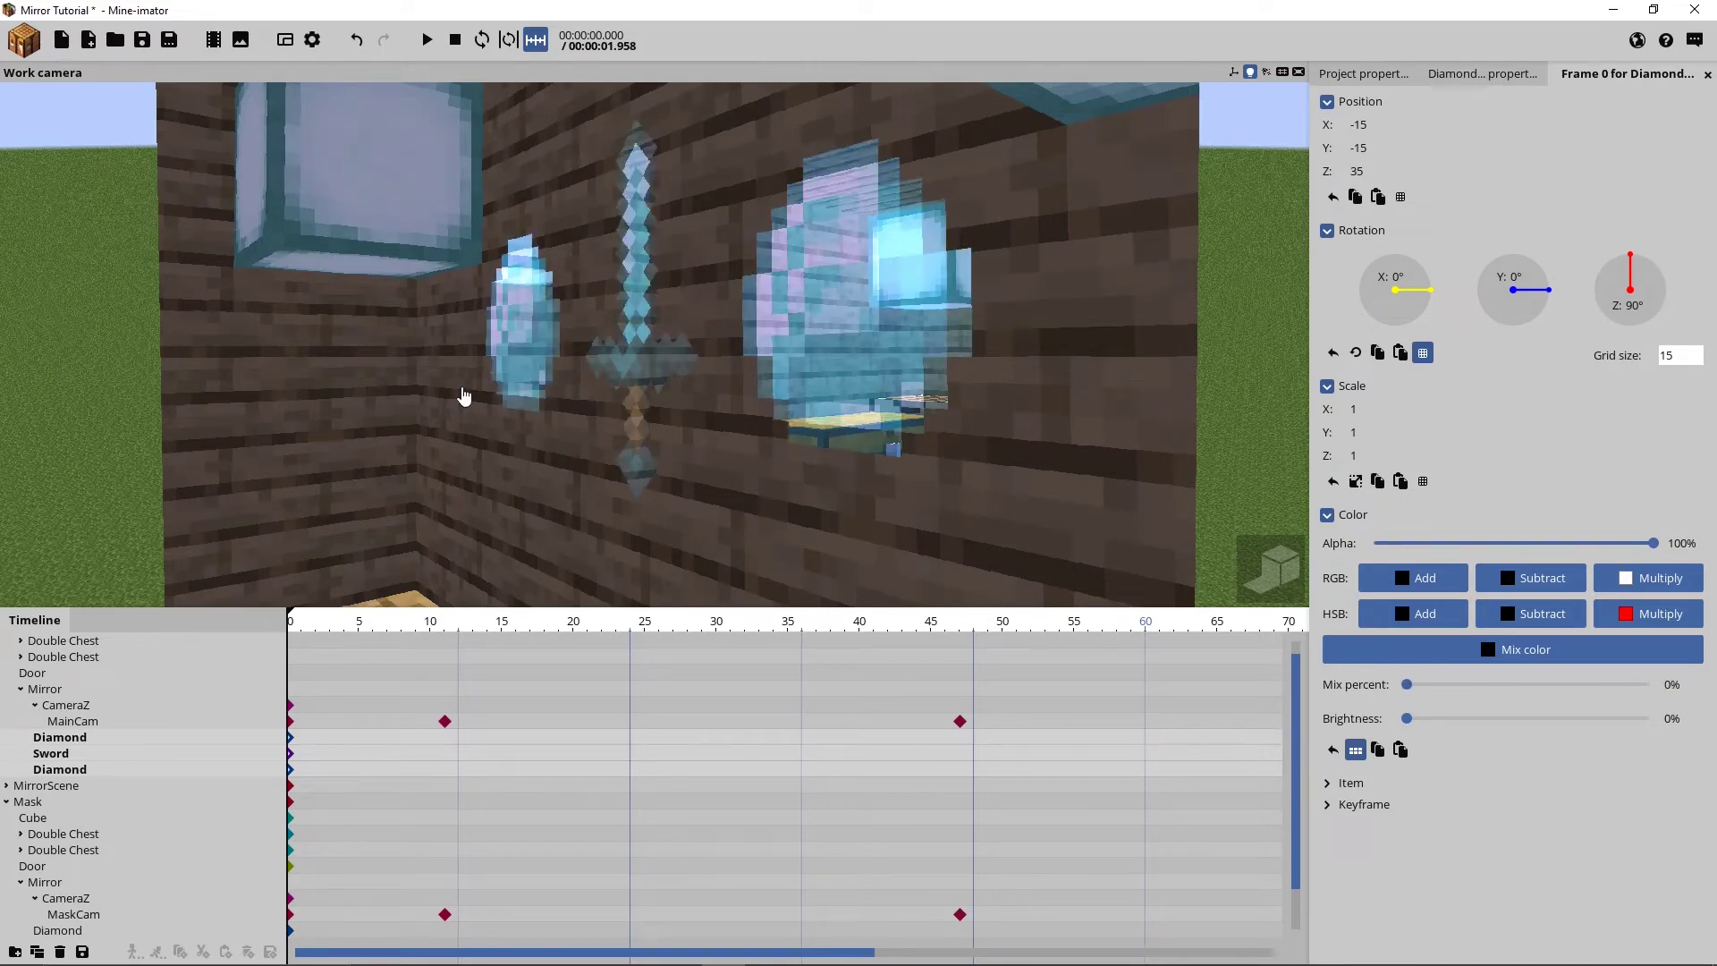
Set the mix color of the Mask folder's two Diamonds and Sword to light gray D8D8D8 and view the composite
{"action": "left_click", "coordinate": [125, 722]}
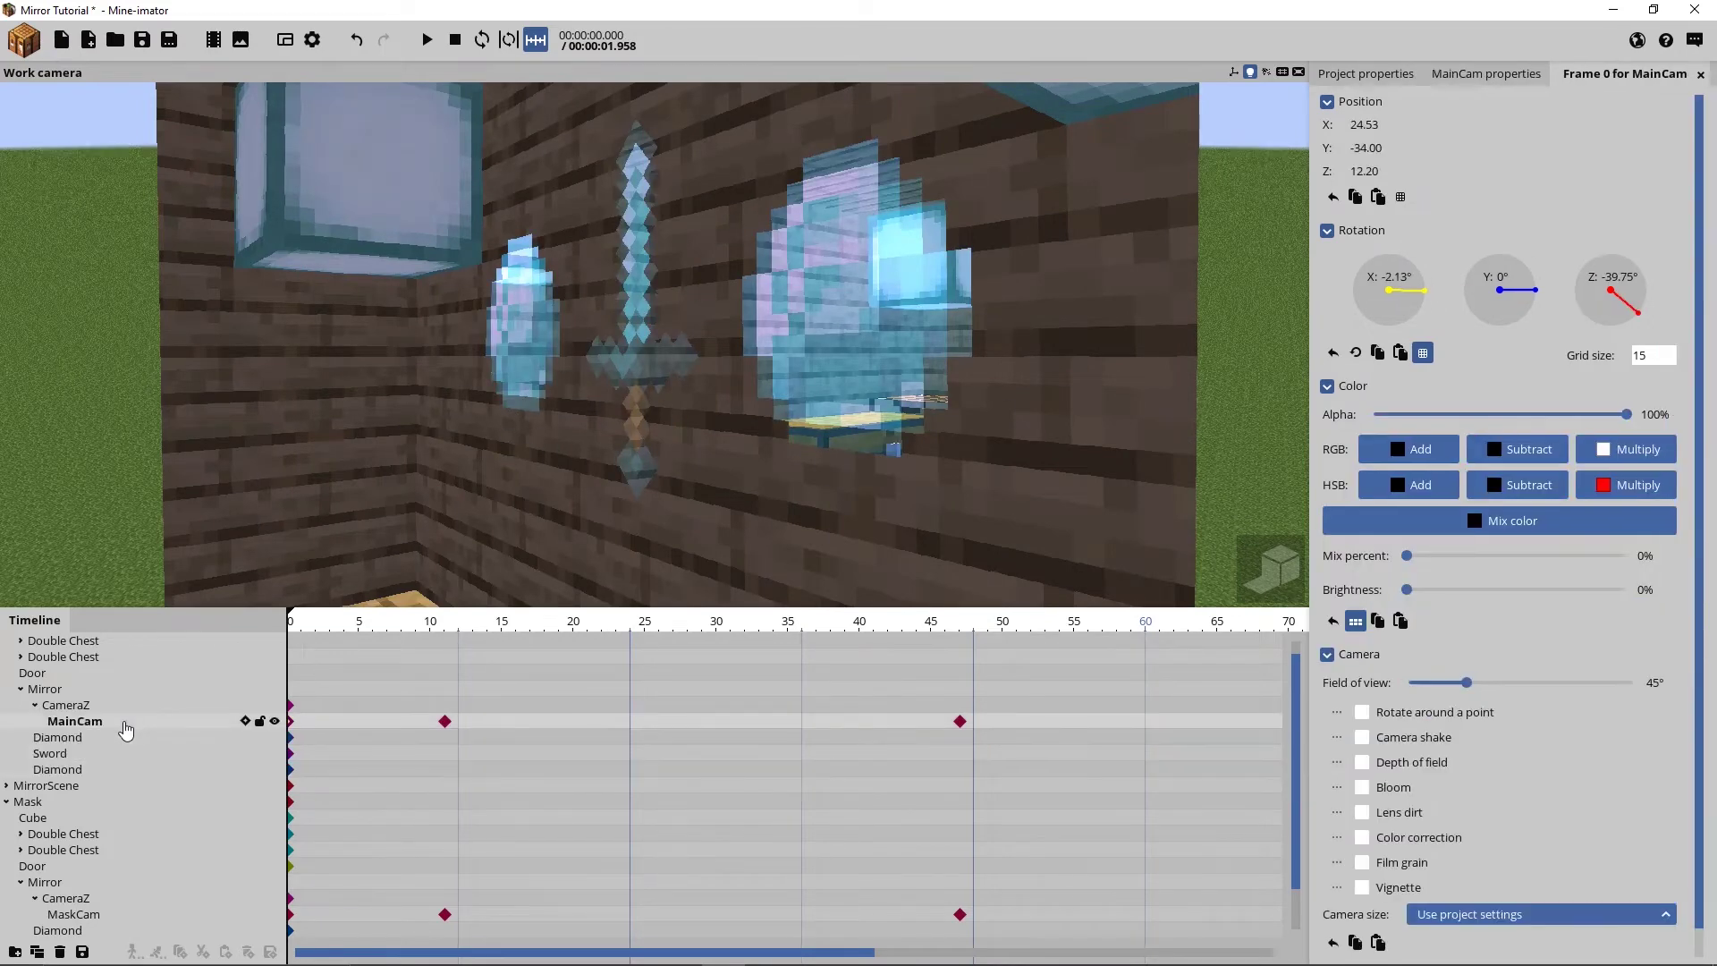
{"action": "left_click", "coordinate": [87, 849]}
{"action": "scroll", "coordinate": [87, 853], "scroll_direction": "down", "scroll_amount": 2}
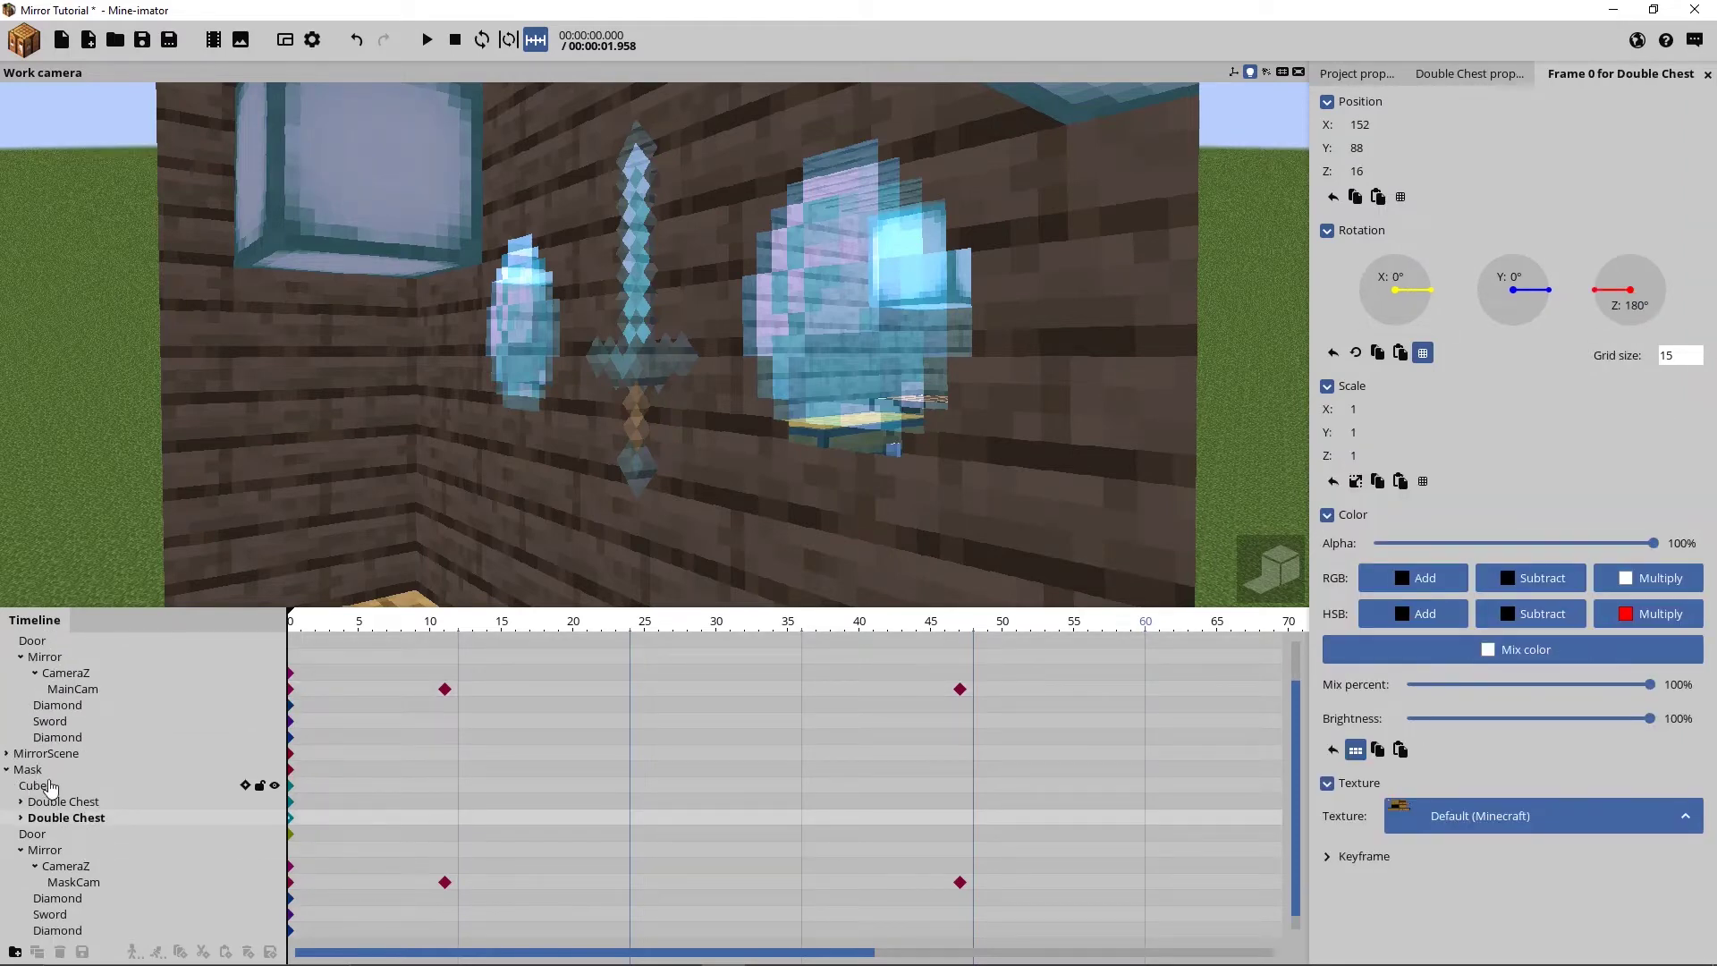
{"action": "scroll", "coordinate": [49, 787], "scroll_direction": "down", "scroll_amount": 1}
{"action": "left_click", "coordinate": [98, 915]}
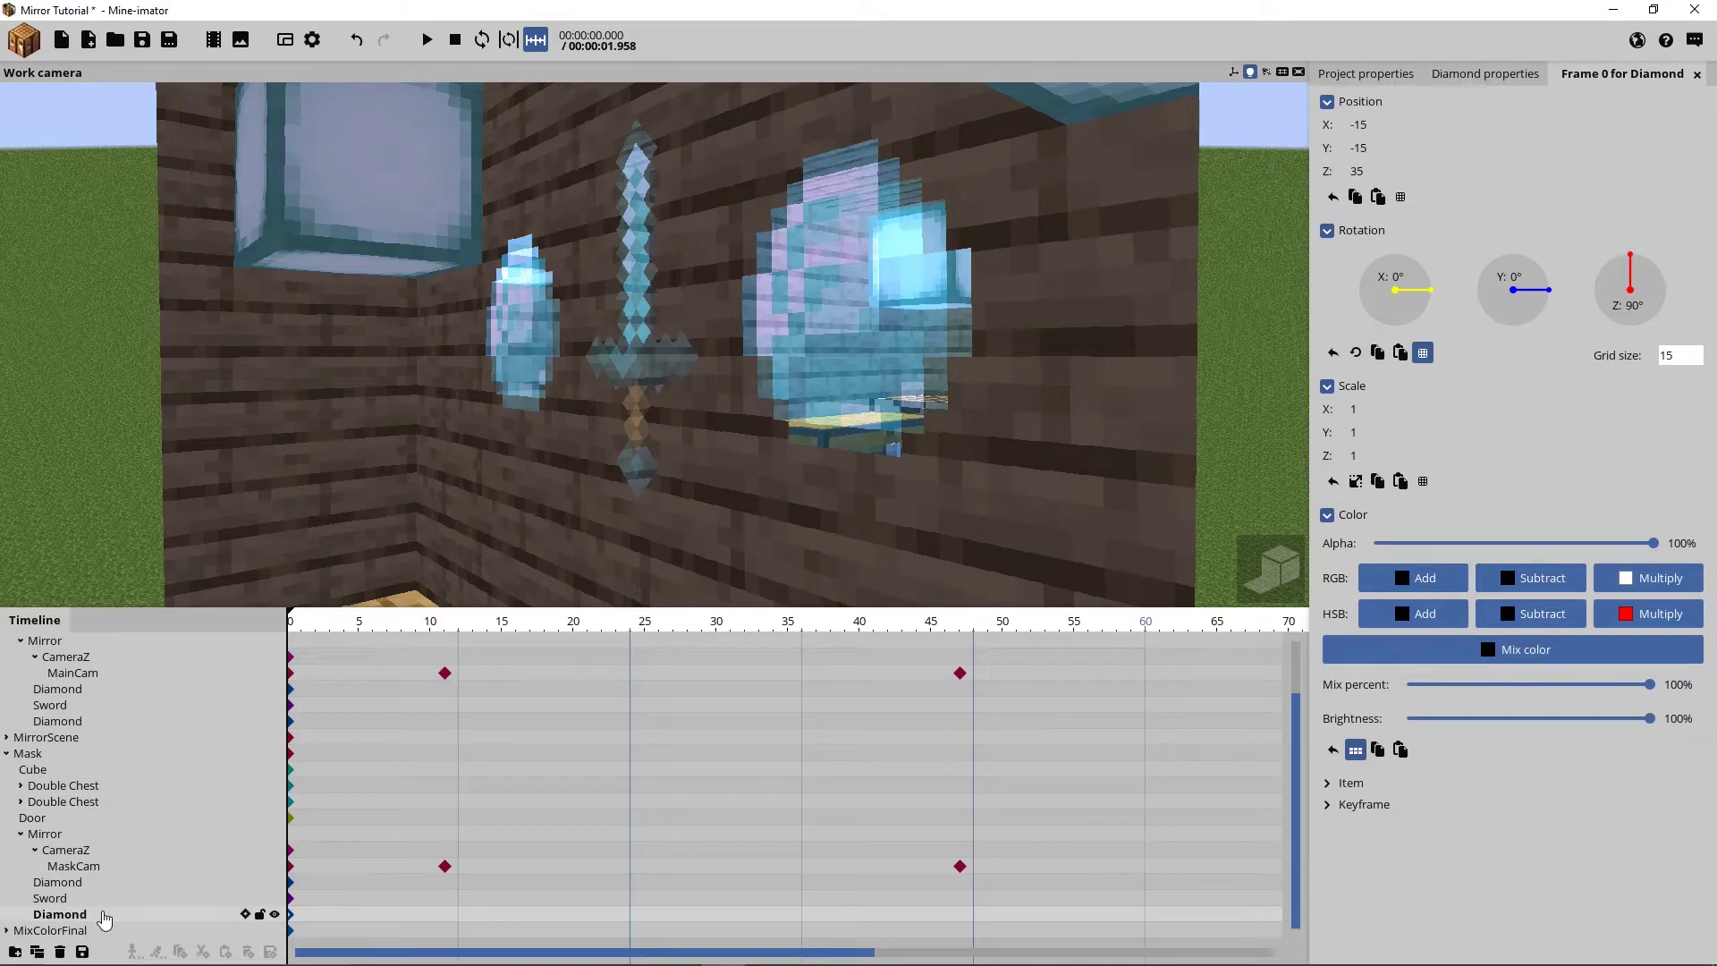
{"action": "left_click_drag", "start_coordinate": [105, 913], "coordinate": [35, 882]}
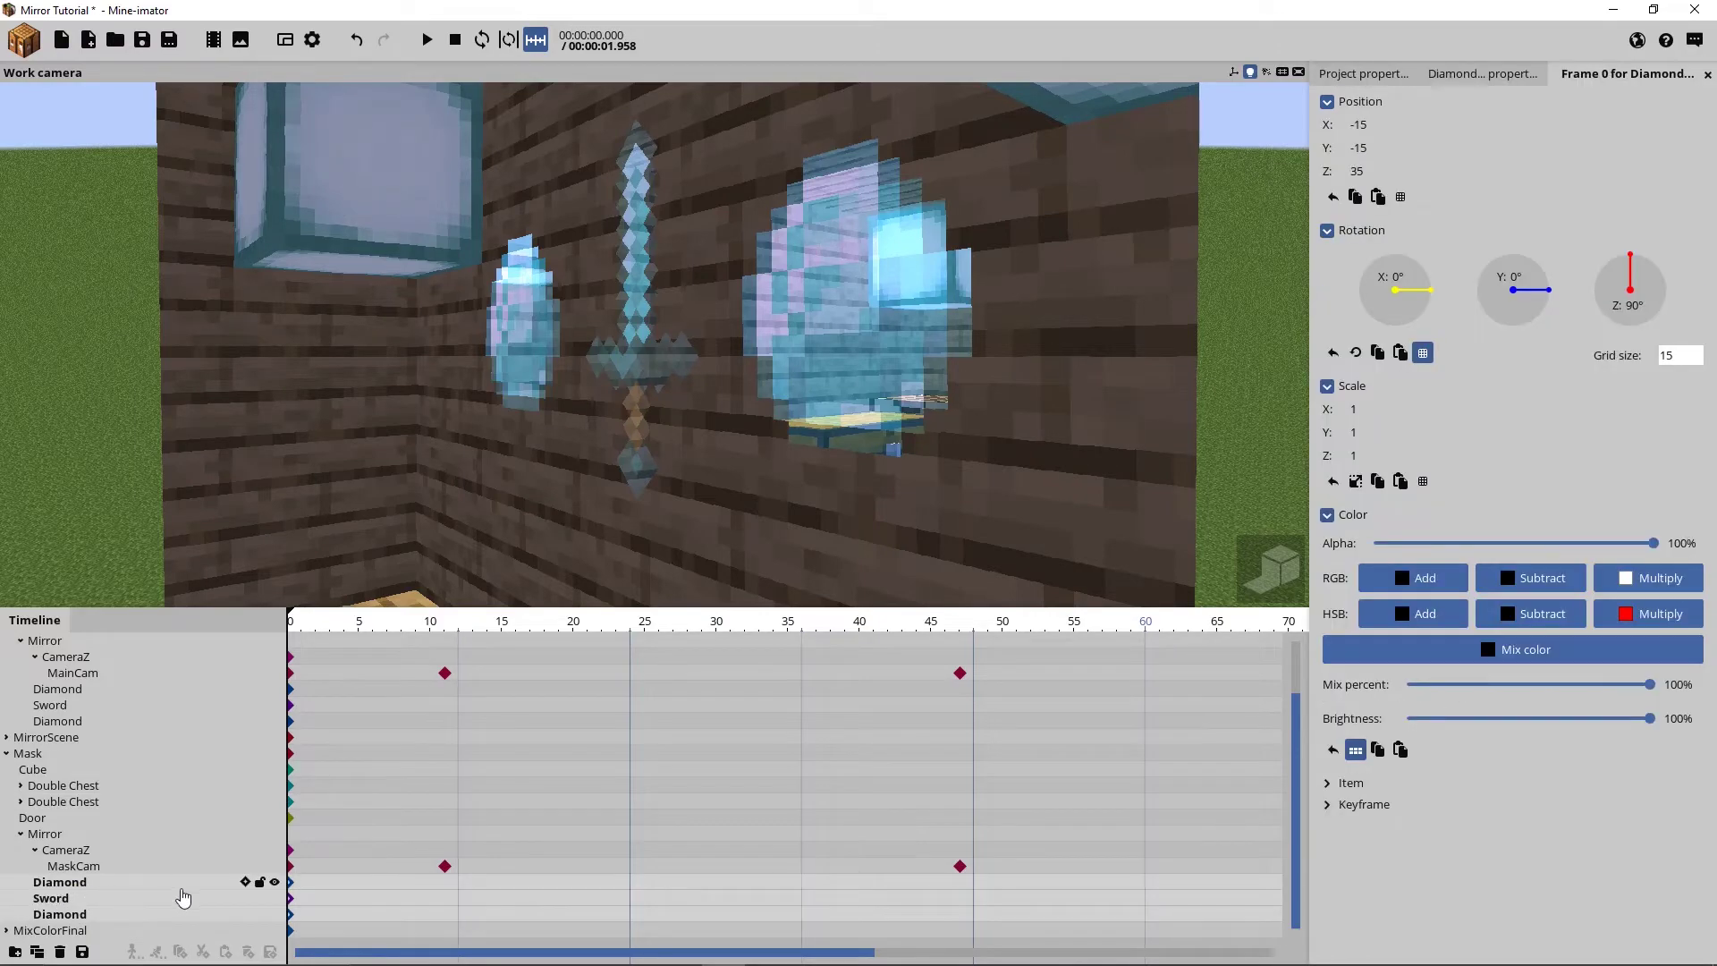
{"action": "key", "text": "s"}
{"action": "right_click_drag", "start_coordinate": [914, 445], "coordinate": [848, 420]}
{"action": "key", "text": "w"}
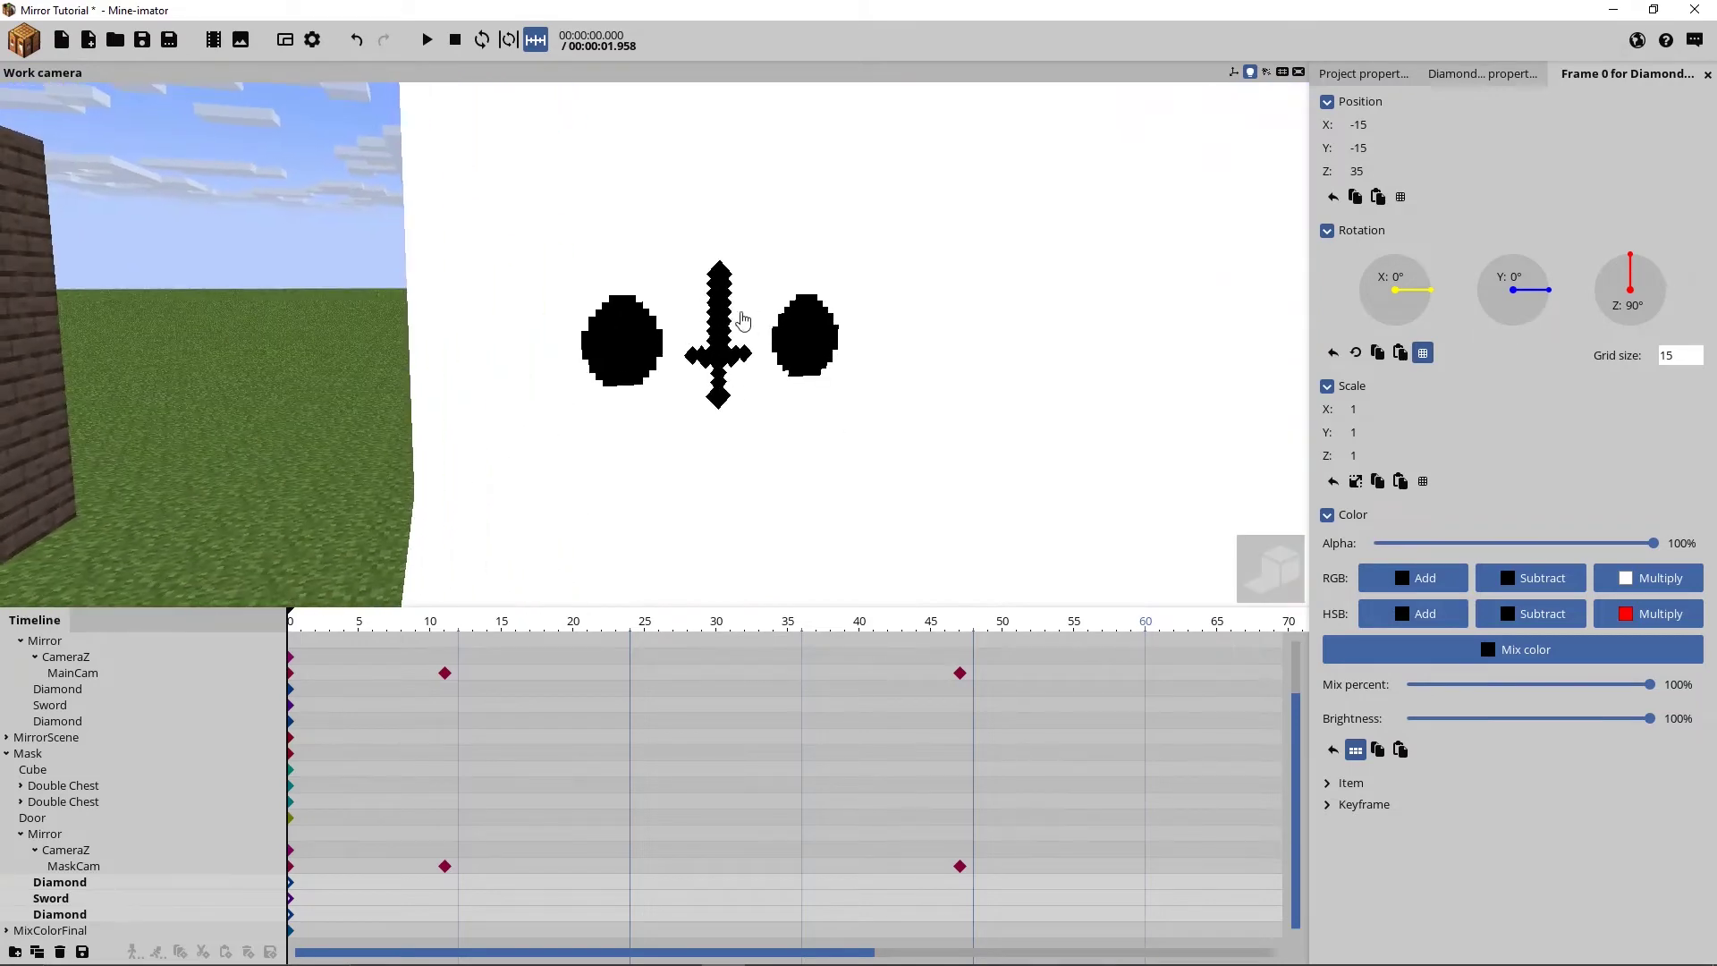
{"action": "key", "text": "d"}
{"action": "right_click_drag", "start_coordinate": [738, 313], "coordinate": [744, 316]}
{"action": "left_click", "coordinate": [1503, 651]}
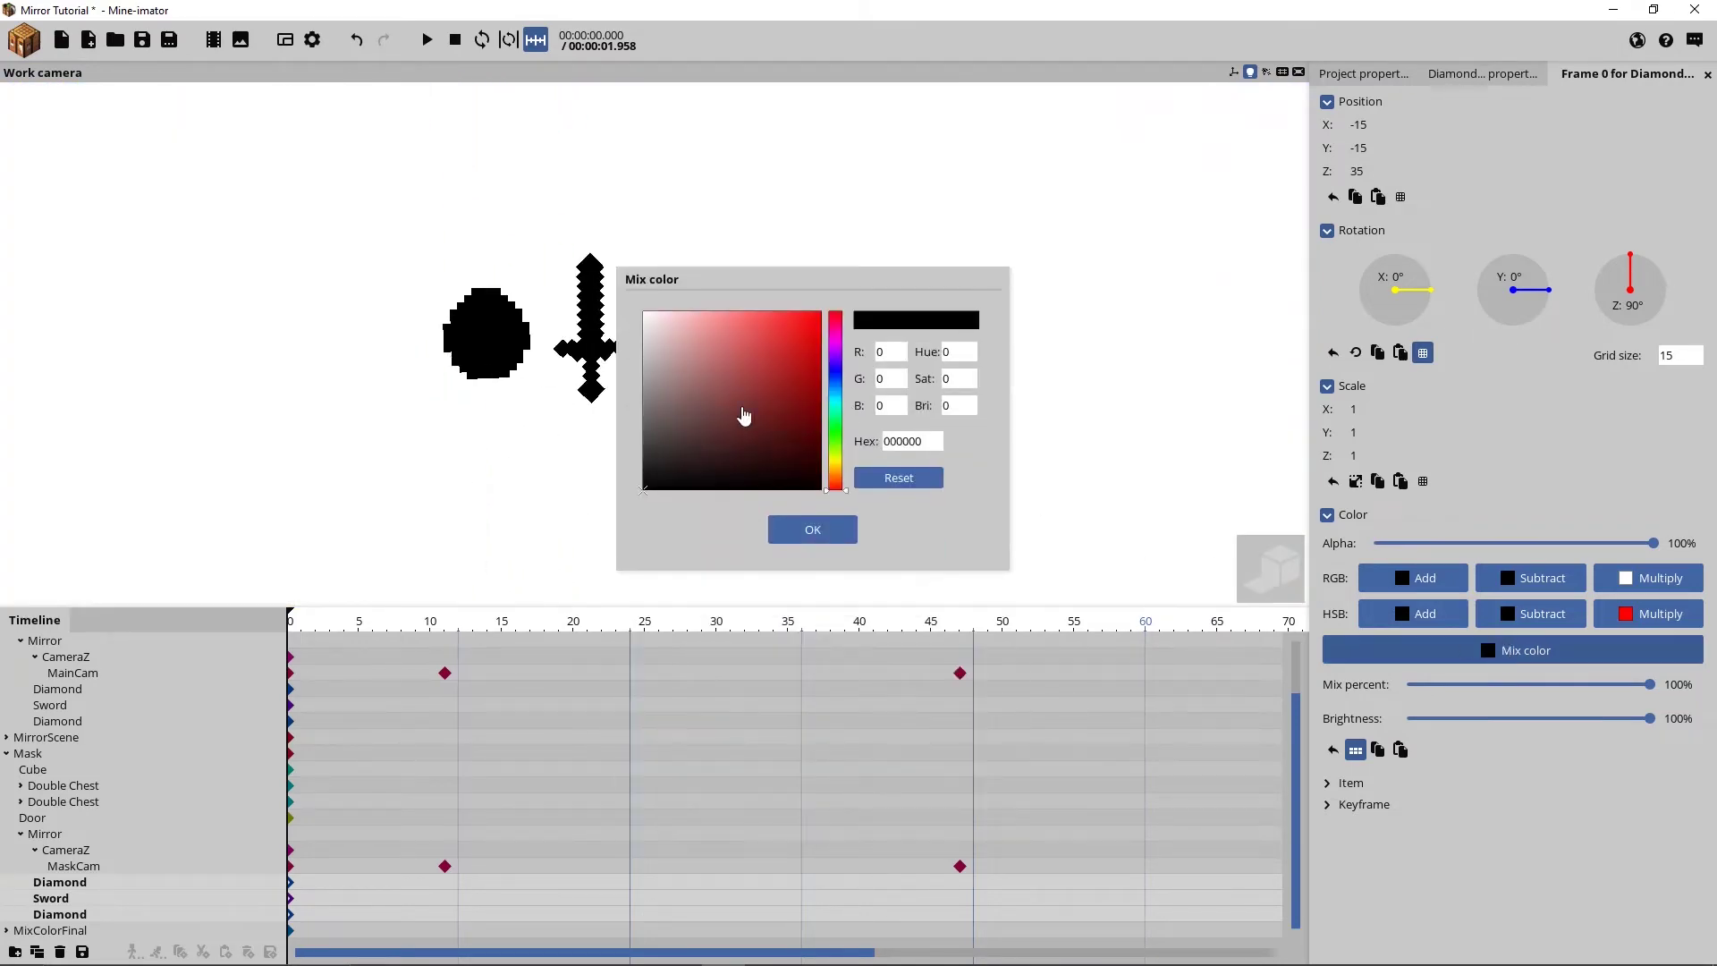
{"action": "mouse_move", "coordinate": [743, 417]}
{"action": "left_mouse_down"}
{"action": "mouse_move", "coordinate": [660, 405]}
{"action": "mouse_move", "coordinate": [643, 340]}
{"action": "left_mouse_up"}
{"action": "left_click", "coordinate": [813, 531]}
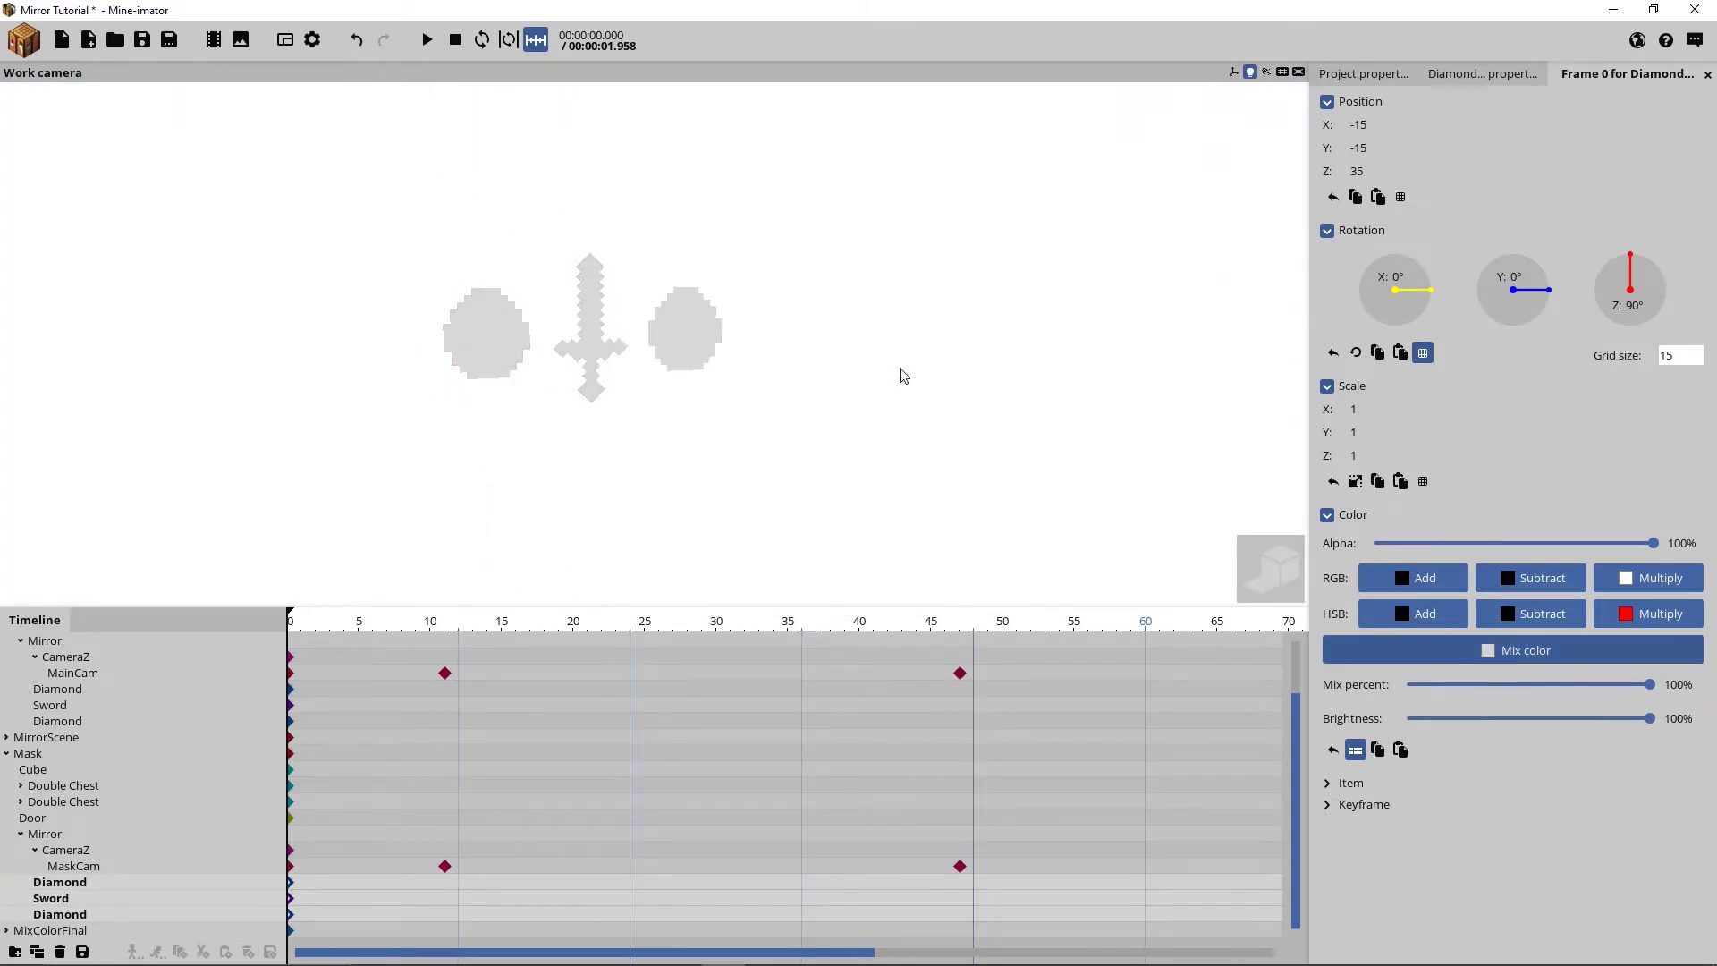
{"action": "key", "text": "s"}
{"action": "right_click_drag", "start_coordinate": [900, 372], "coordinate": [900, 372]}
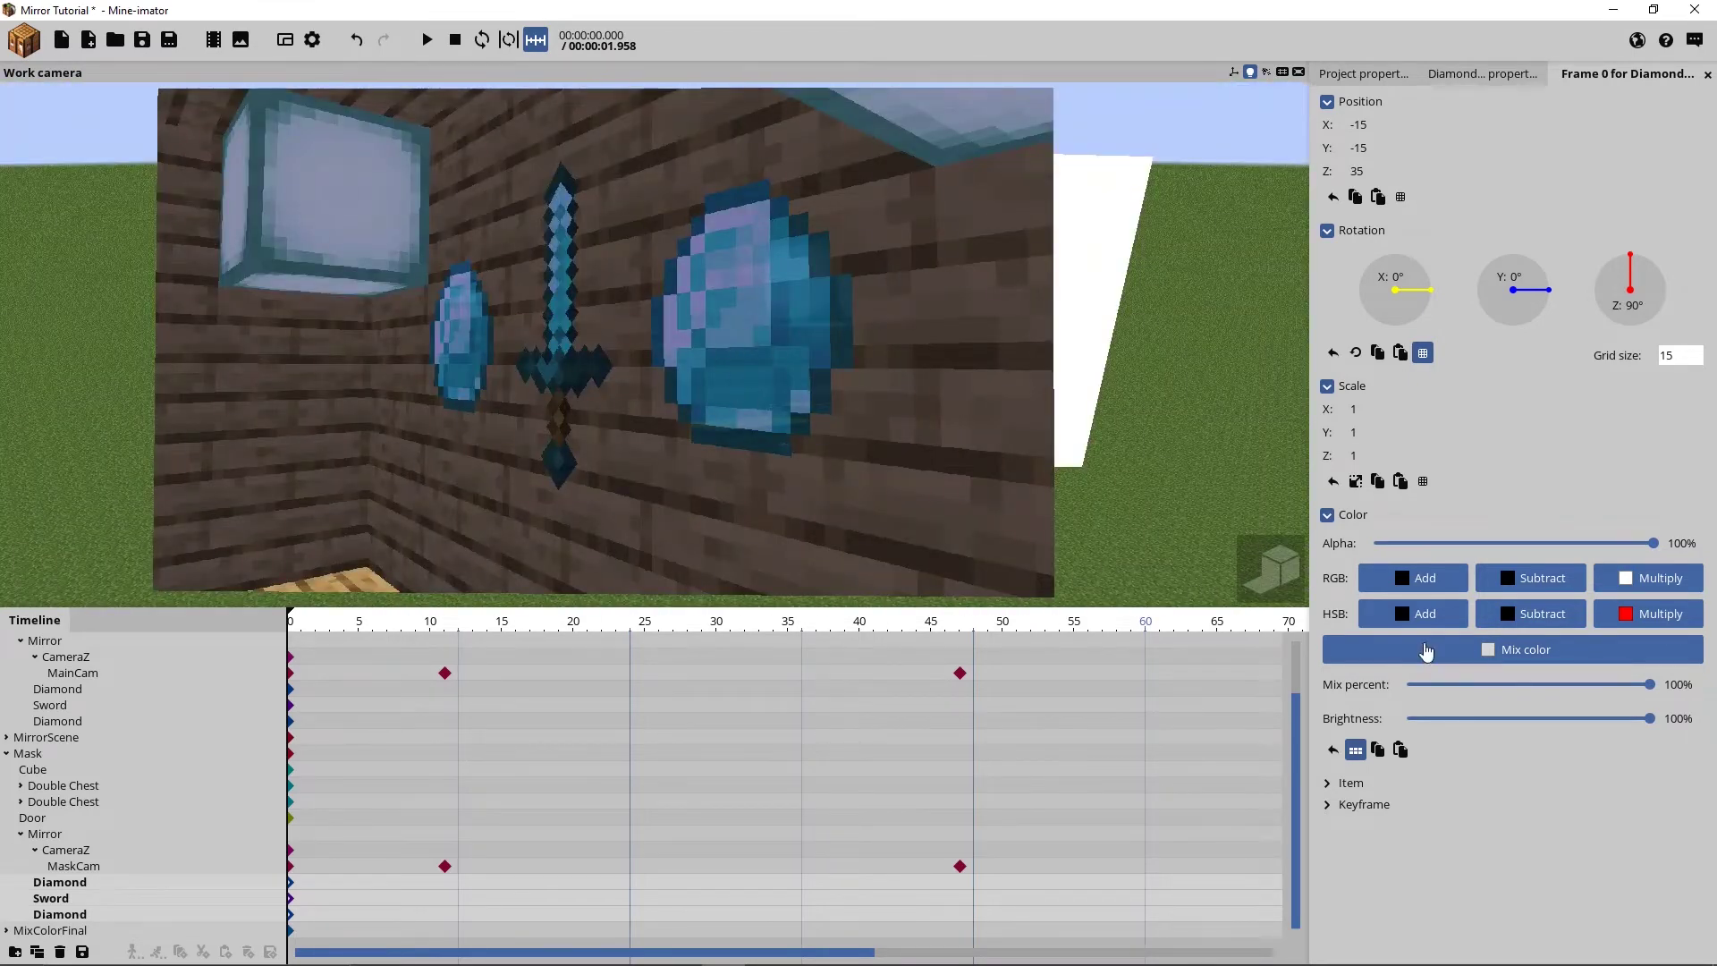
Darken the mix color of the Mask folder's Diamonds and Sword to black 000000 while watching the composite
{"action": "left_click", "coordinate": [1426, 650]}
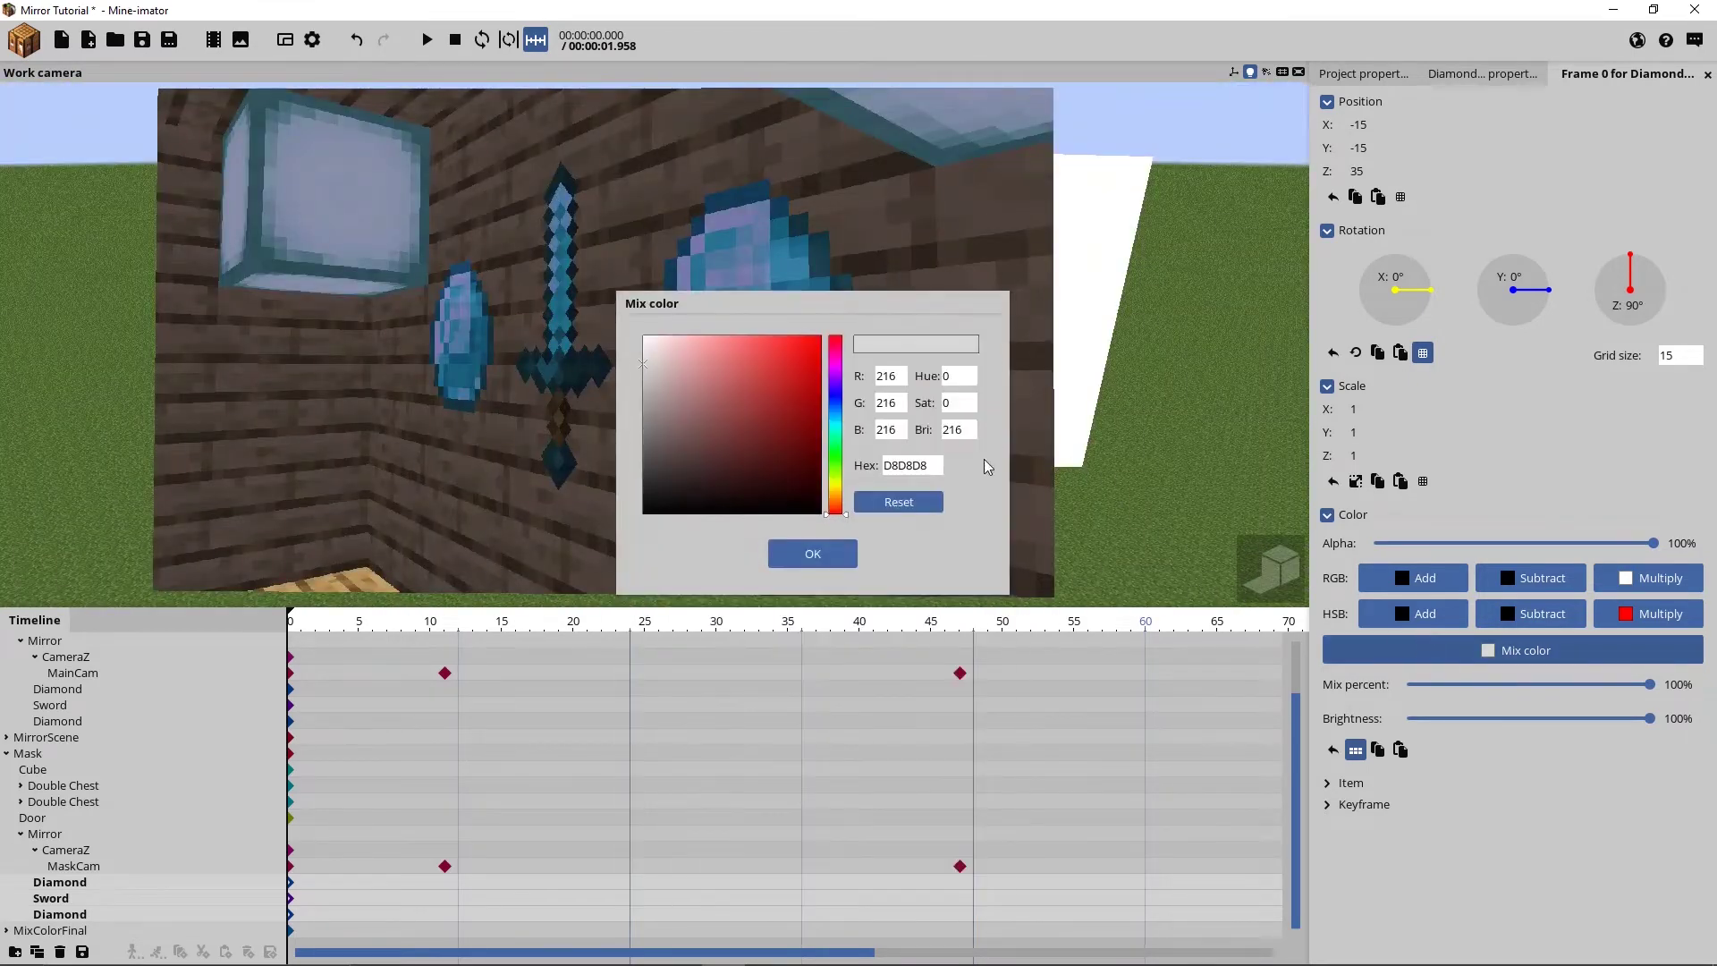
{"action": "left_click_drag", "start_coordinate": [1041, 292], "coordinate": [1093, 303]}
{"action": "mouse_move", "coordinate": [1045, 384]}
{"action": "left_mouse_down"}
{"action": "mouse_move", "coordinate": [998, 553]}
{"action": "mouse_move", "coordinate": [971, 297]}
{"action": "mouse_move", "coordinate": [979, 488]}
{"action": "mouse_move", "coordinate": [970, 379]}
{"action": "mouse_move", "coordinate": [958, 569]}
{"action": "left_mouse_up"}
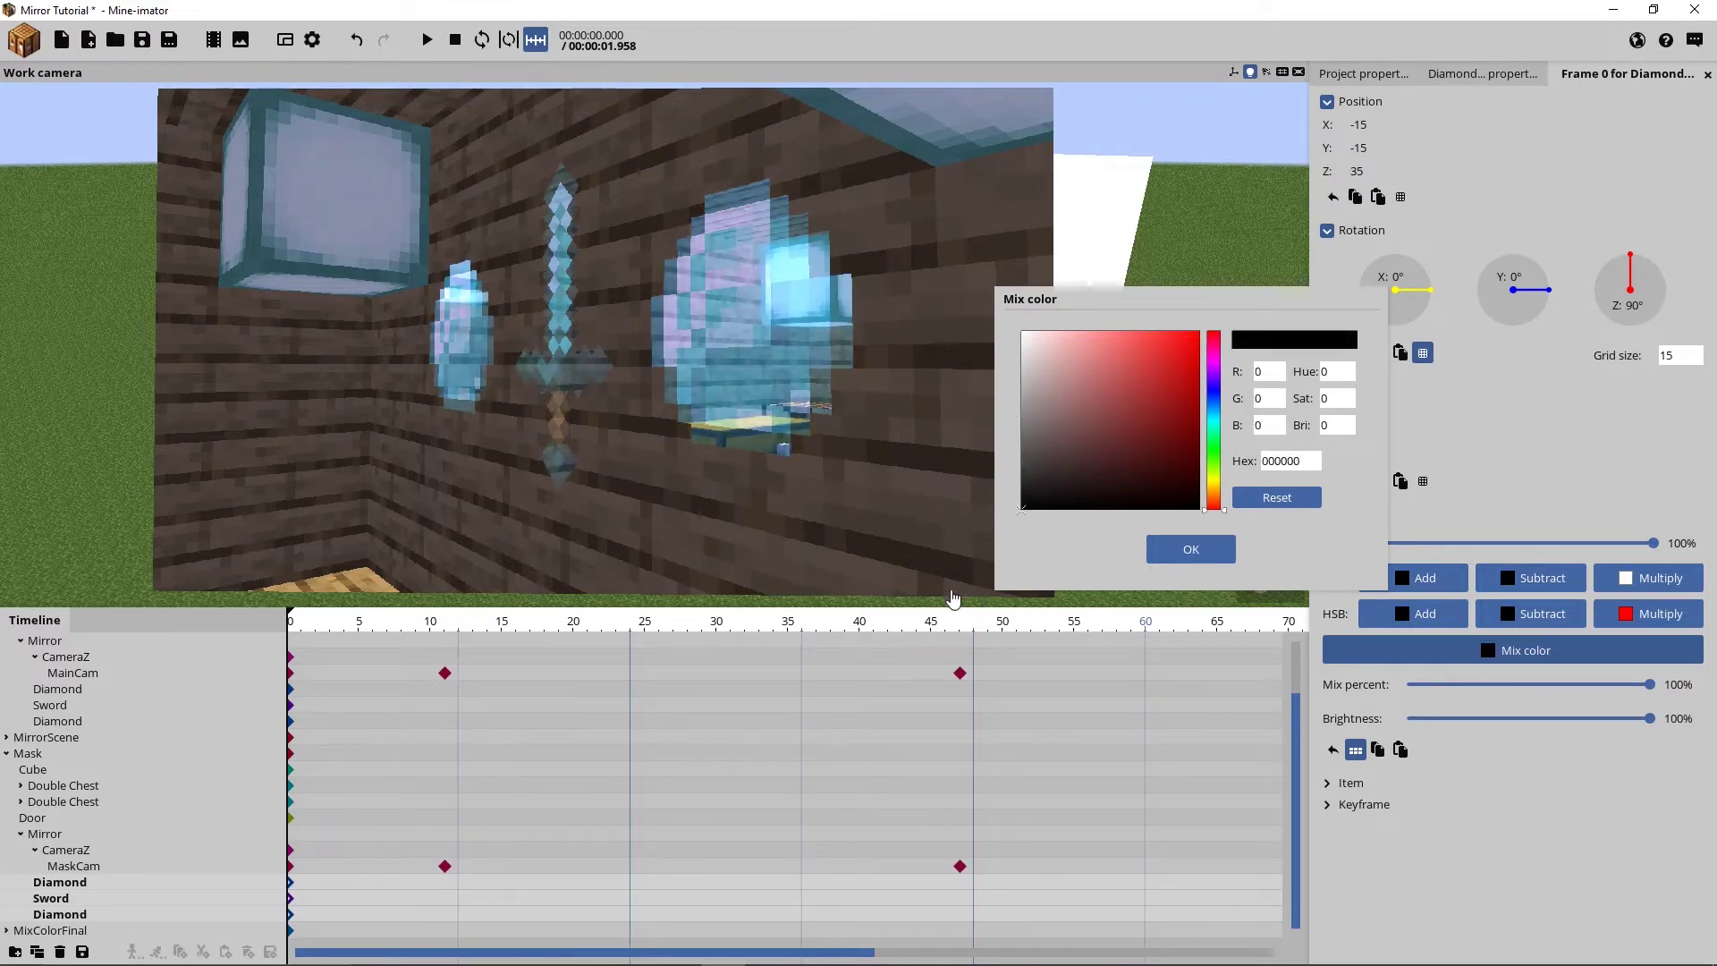
{"action": "left_click", "coordinate": [1172, 550]}
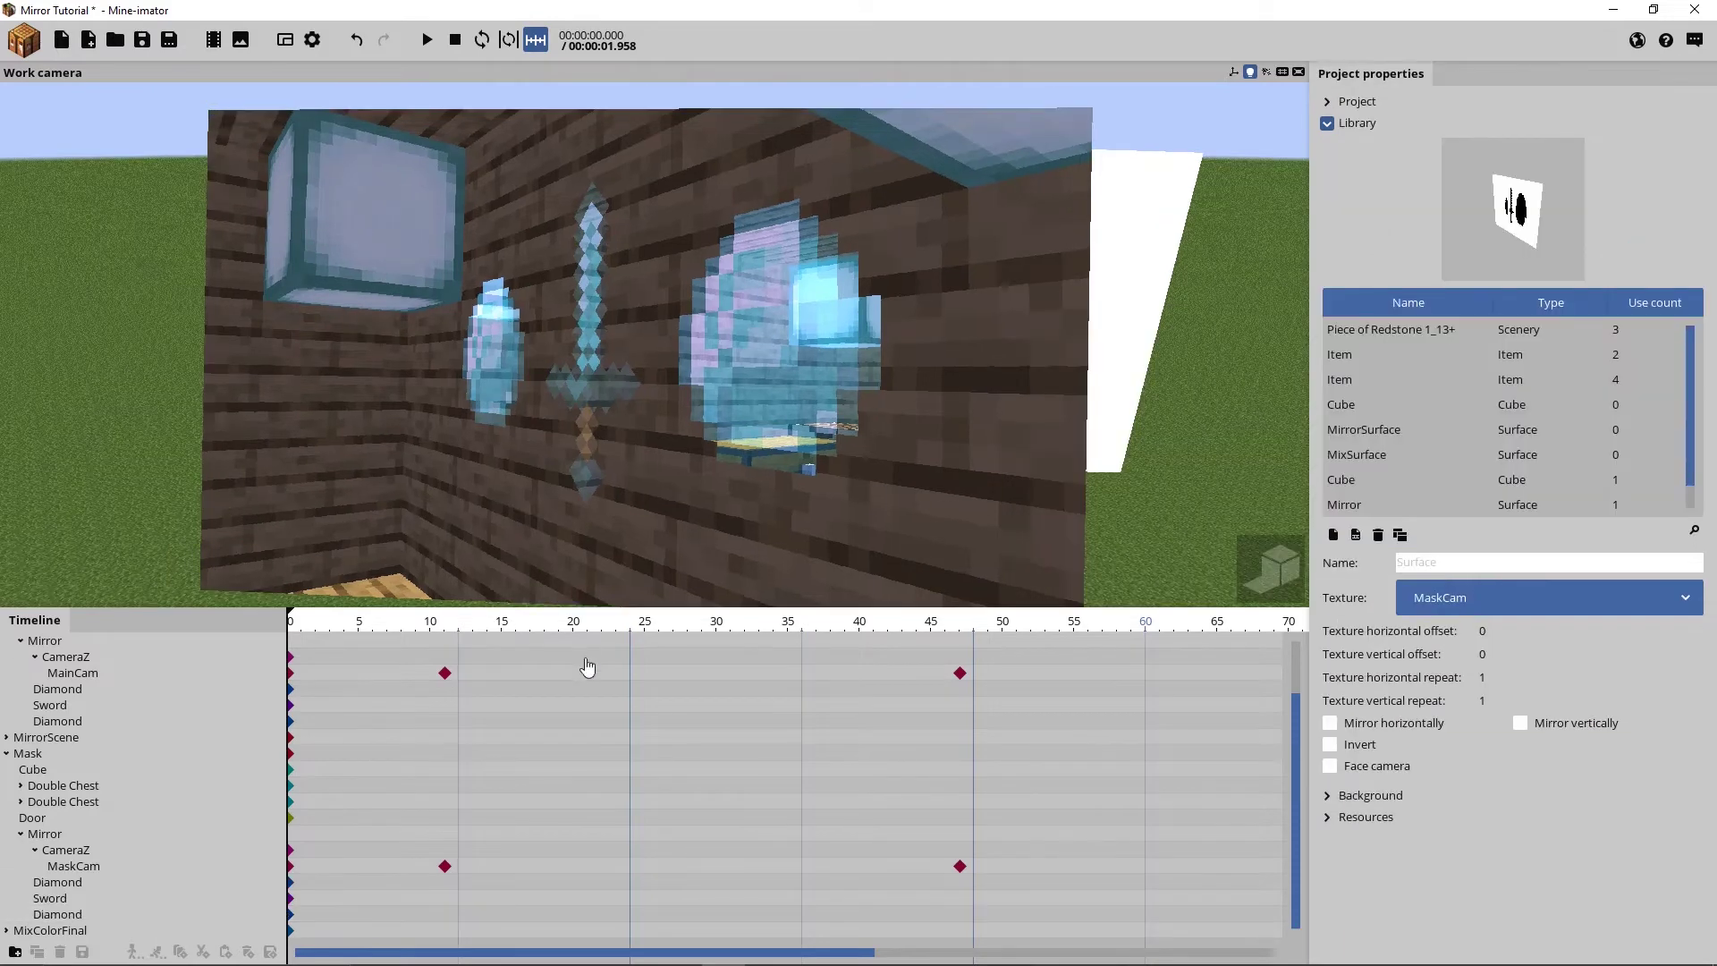
Lower the Mask folder Sword's mix percent to 0% so its grayscale texture controls the reflection
{"action": "left_click", "coordinate": [59, 900]}
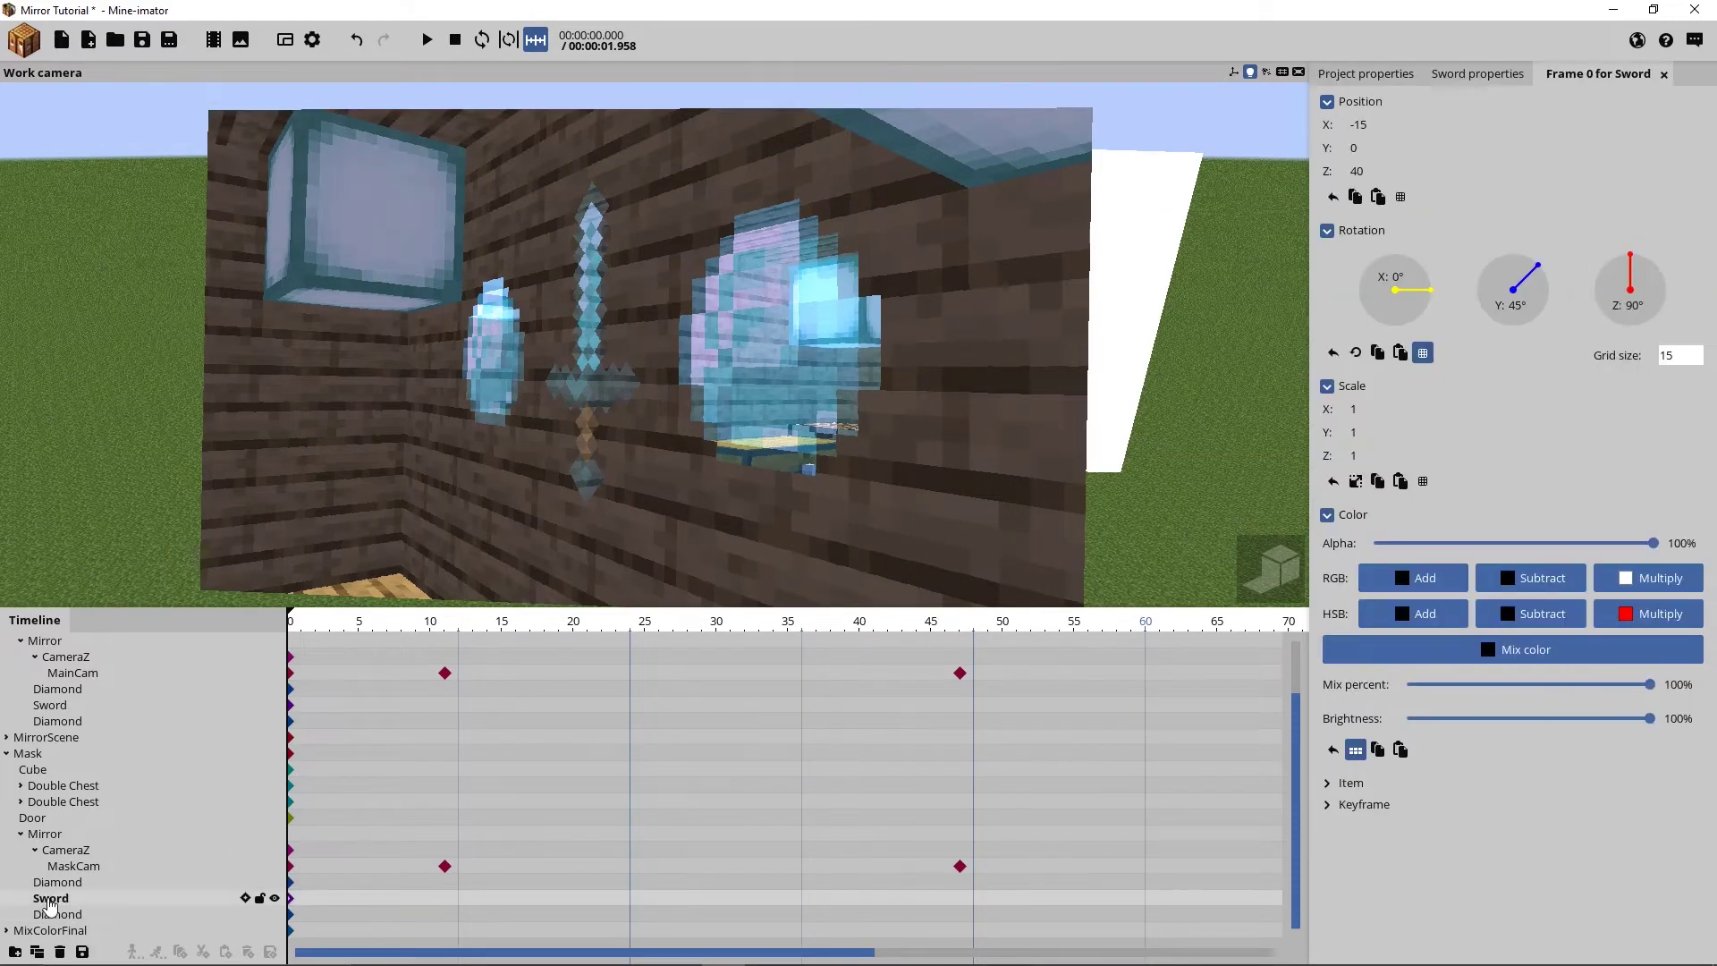
{"action": "right_click_drag", "start_coordinate": [666, 405], "coordinate": [951, 565]}
{"action": "key", "text": "w"}
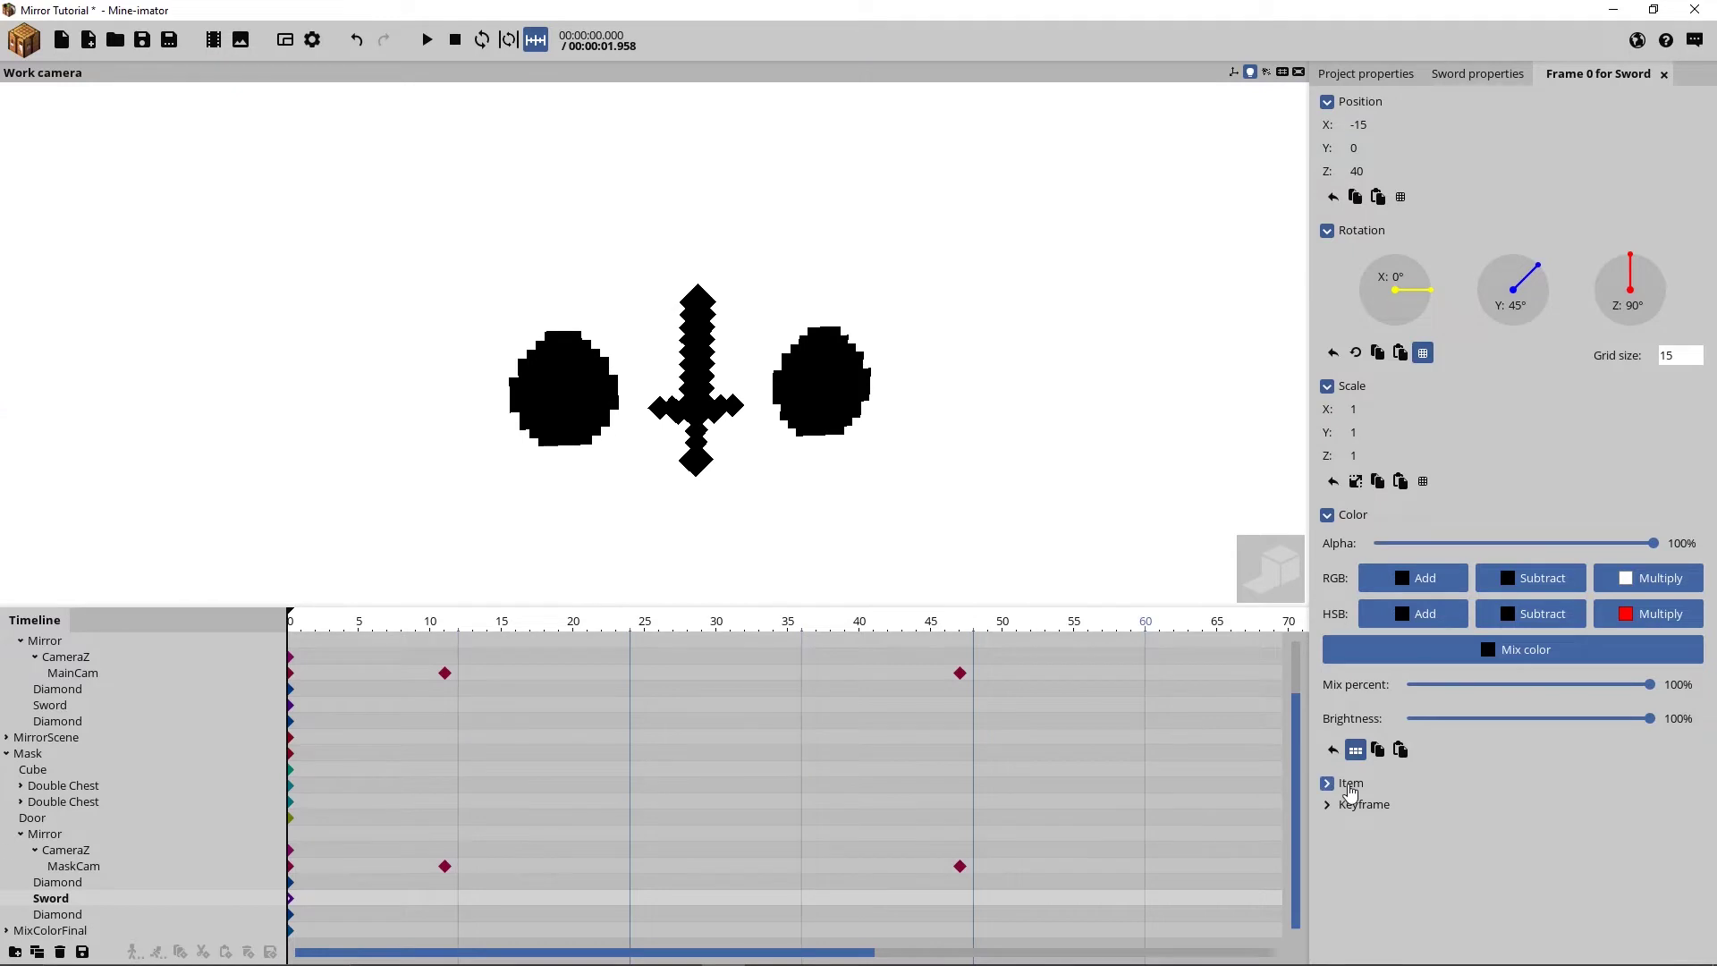
{"action": "left_click", "coordinate": [1341, 783]}
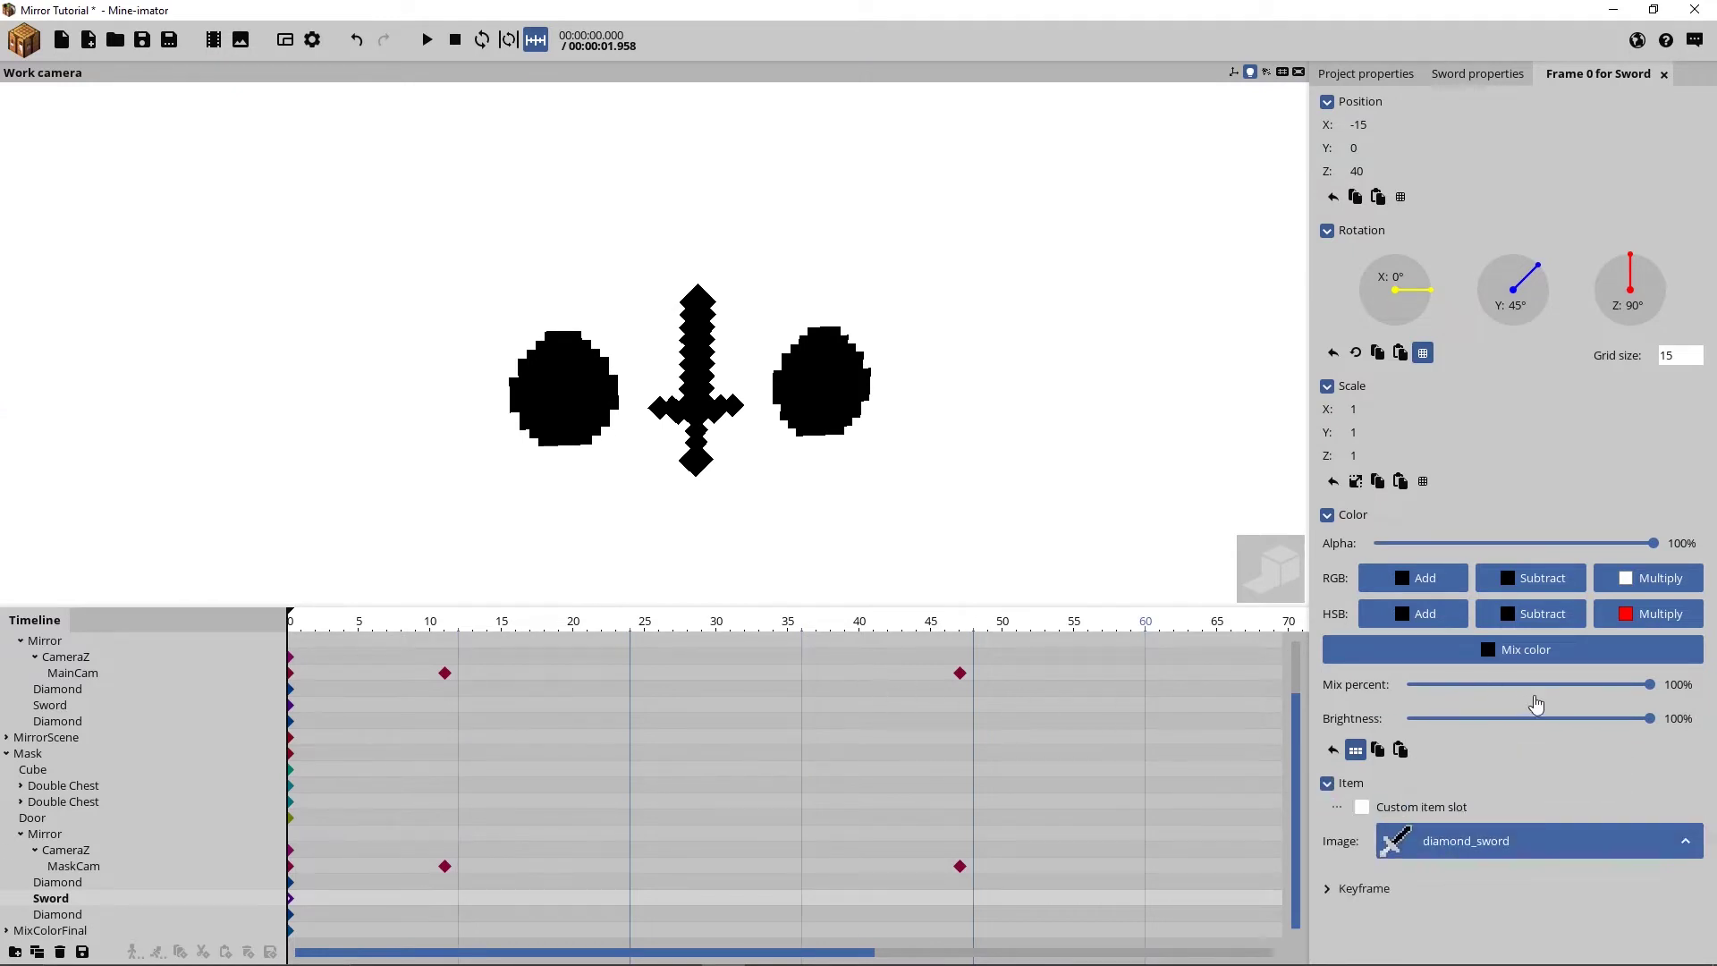
{"action": "left_click_drag", "start_coordinate": [1556, 685], "coordinate": [1369, 700]}
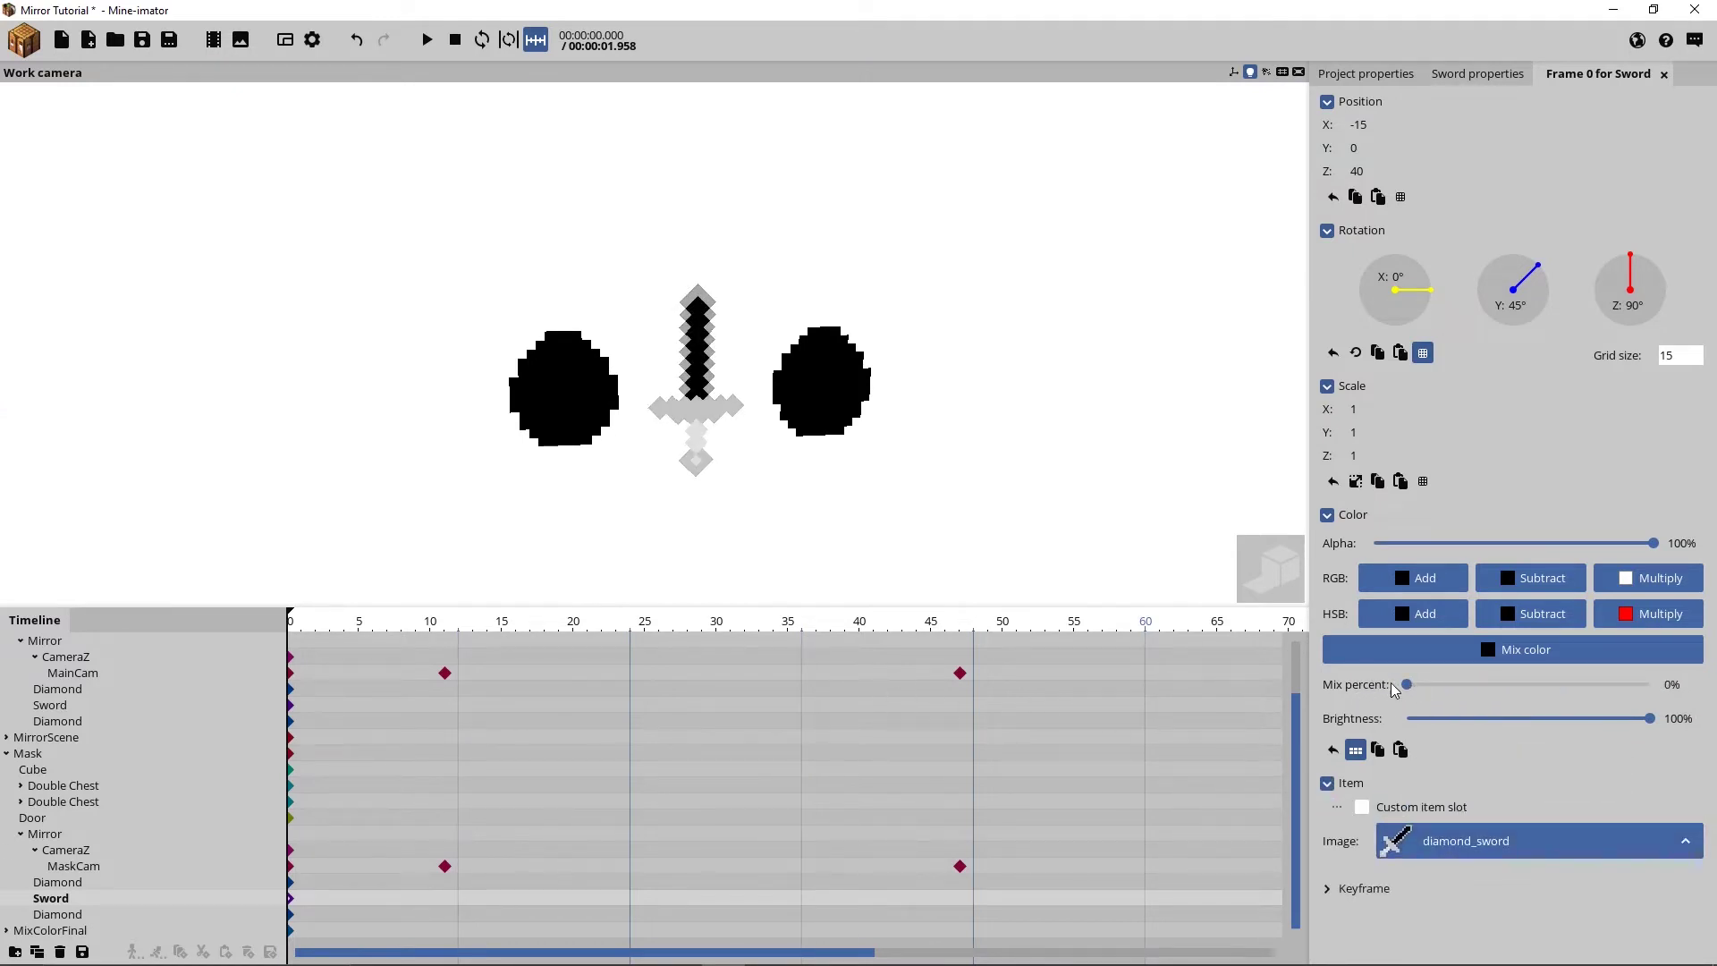
Examine the Sword's shading in the mask and its reflection in the composite, previewing the animation up to frame 25
{"action": "left_click_drag", "start_coordinate": [932, 439], "coordinate": [888, 428]}
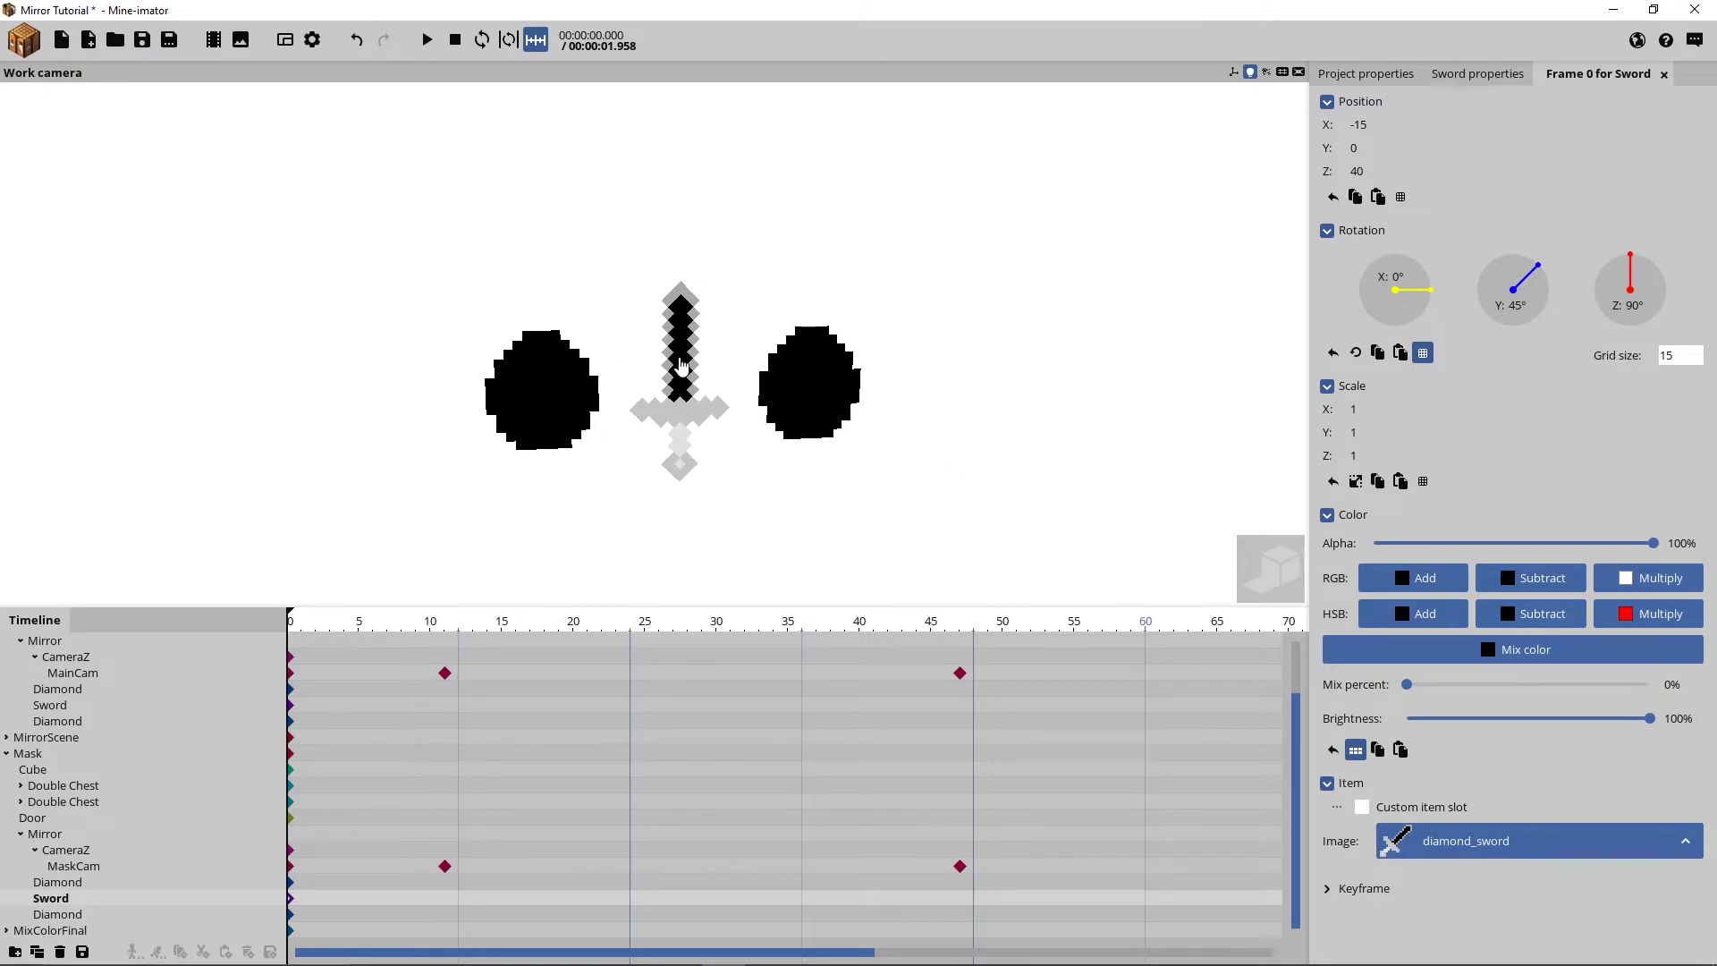
{"action": "right_click_drag", "start_coordinate": [854, 423], "coordinate": [832, 421]}
{"action": "key", "text": "s"}
{"action": "key", "text": "w"}
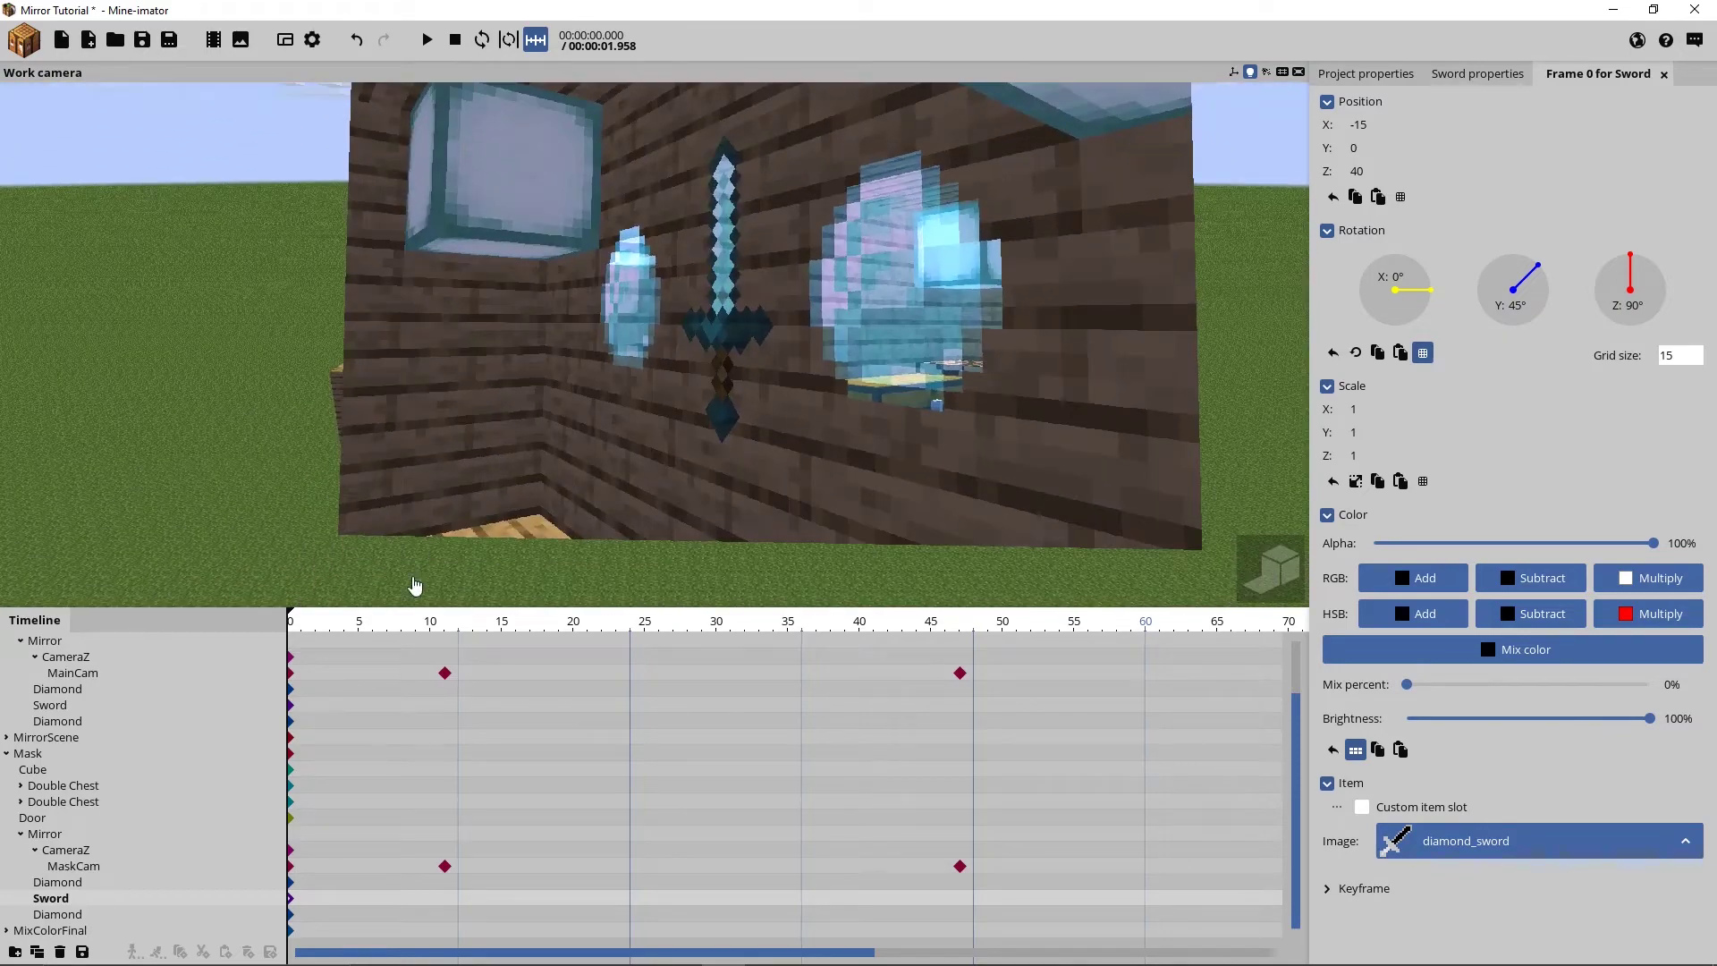
{"action": "mouse_move", "coordinate": [362, 630]}
{"action": "left_mouse_down"}
{"action": "mouse_move", "coordinate": [559, 631]}
{"action": "mouse_move", "coordinate": [650, 608]}
{"action": "left_mouse_up"}
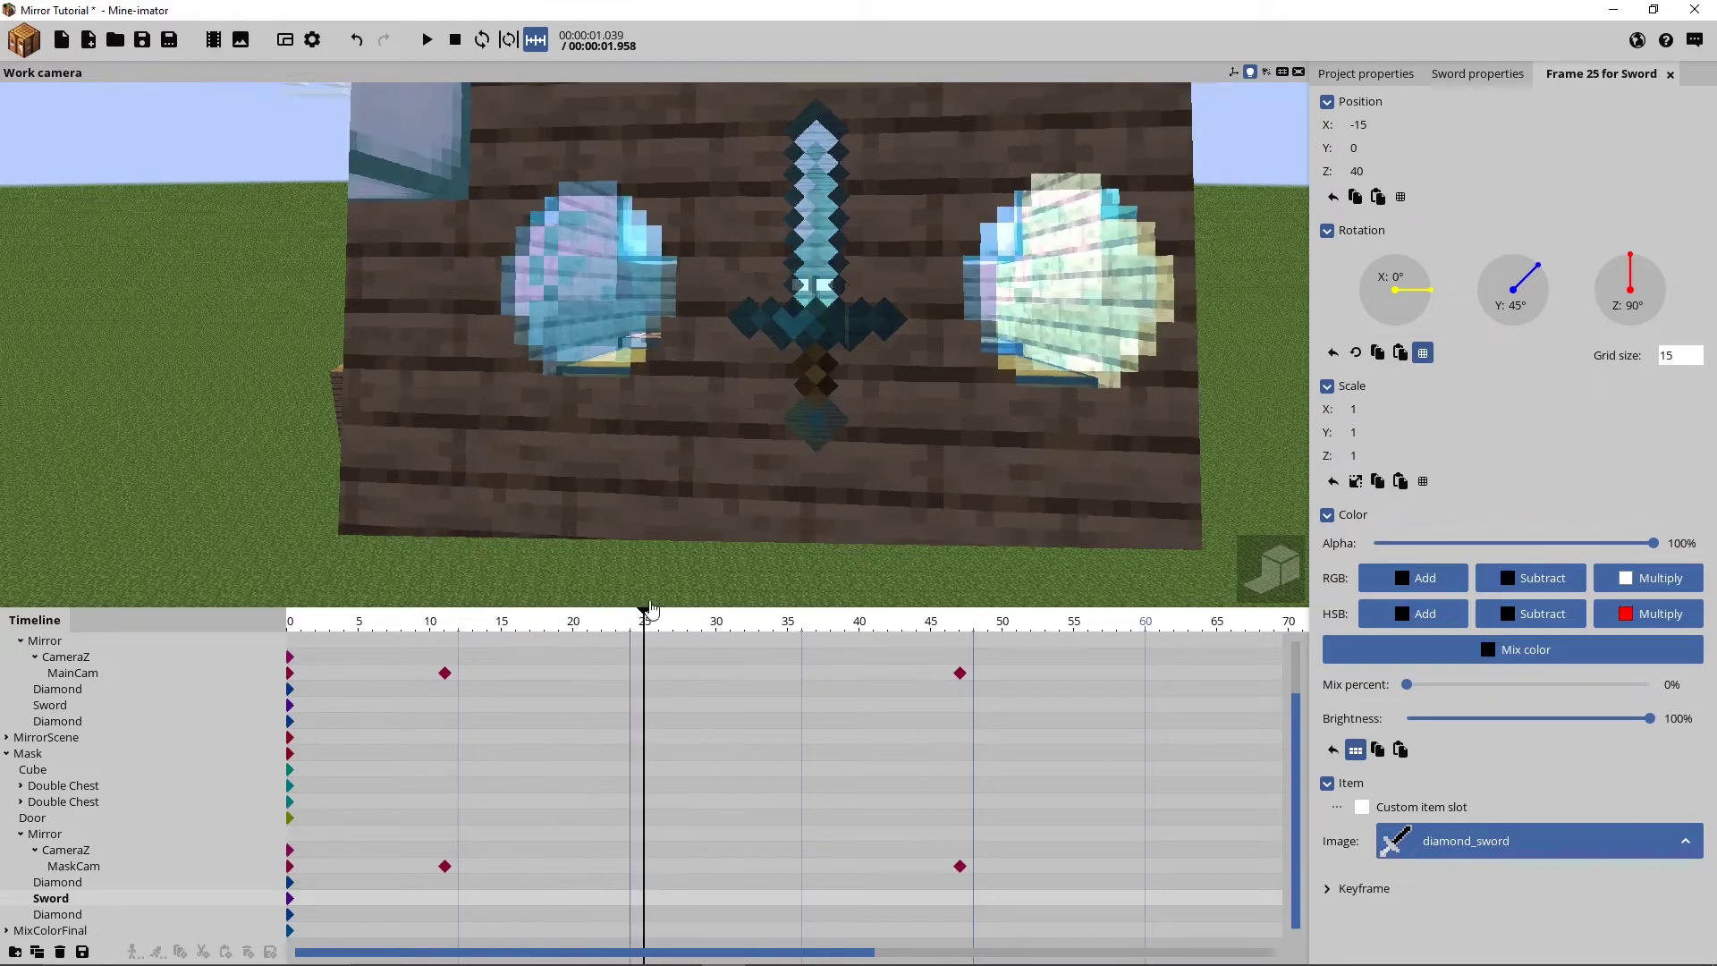
{"action": "right_click_drag", "start_coordinate": [851, 432], "coordinate": [851, 432]}
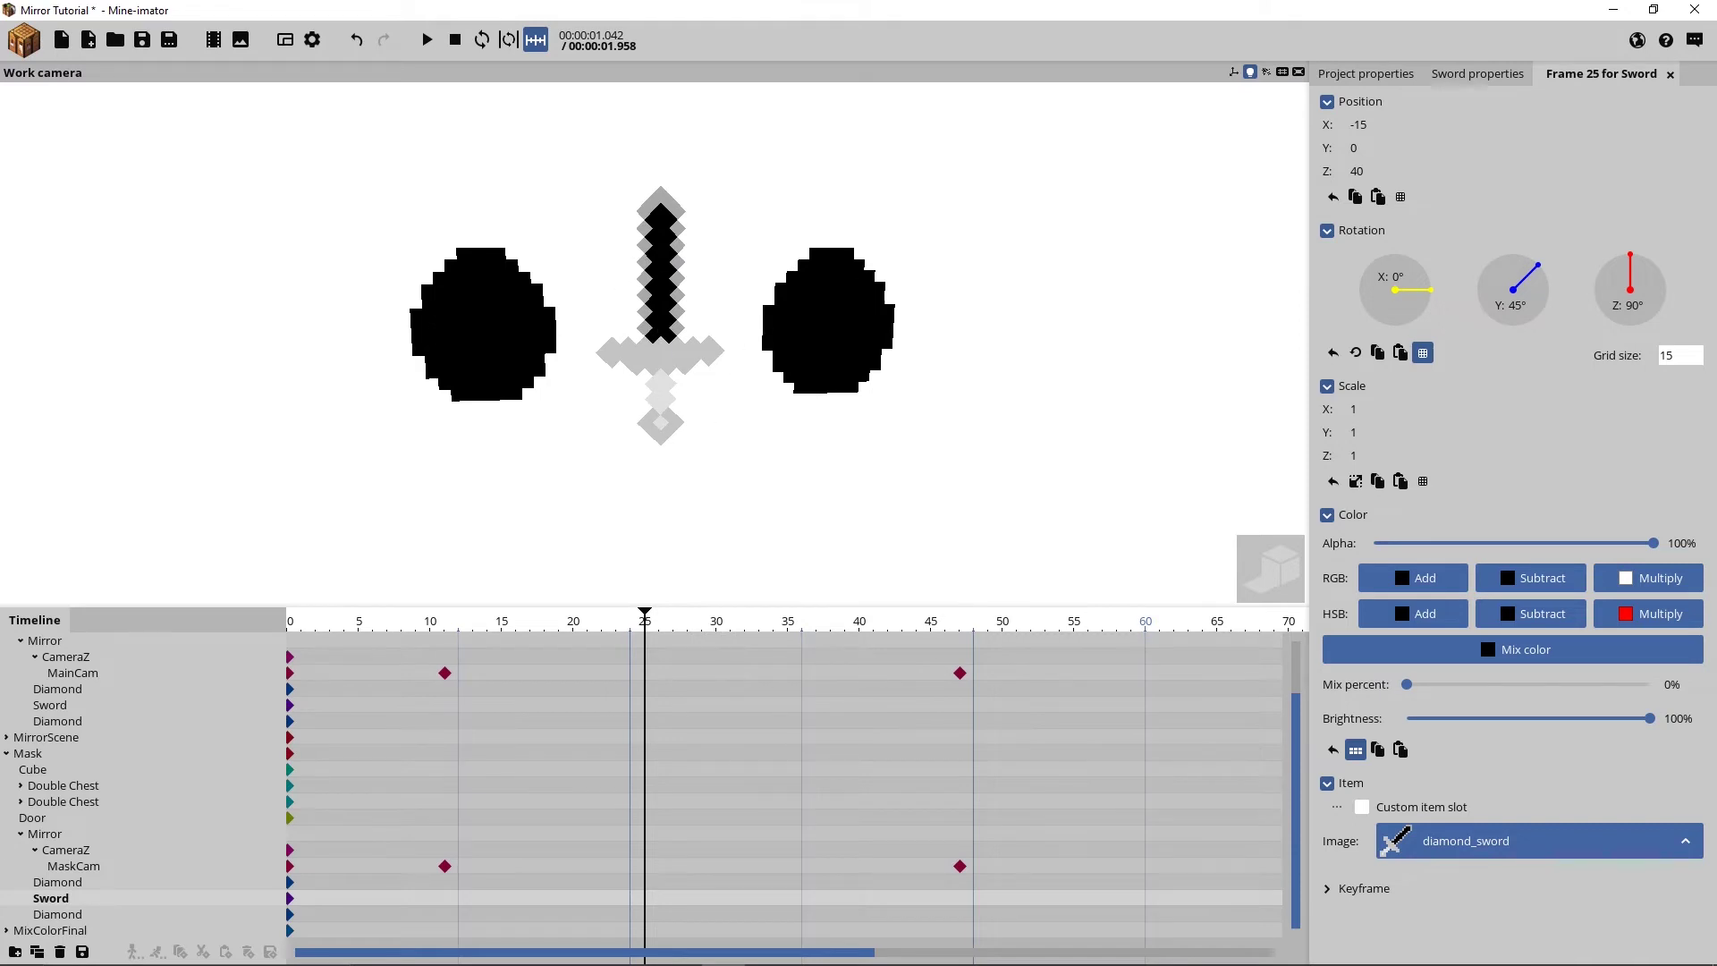
{"action": "right_click_drag", "start_coordinate": [601, 364], "coordinate": [601, 365]}
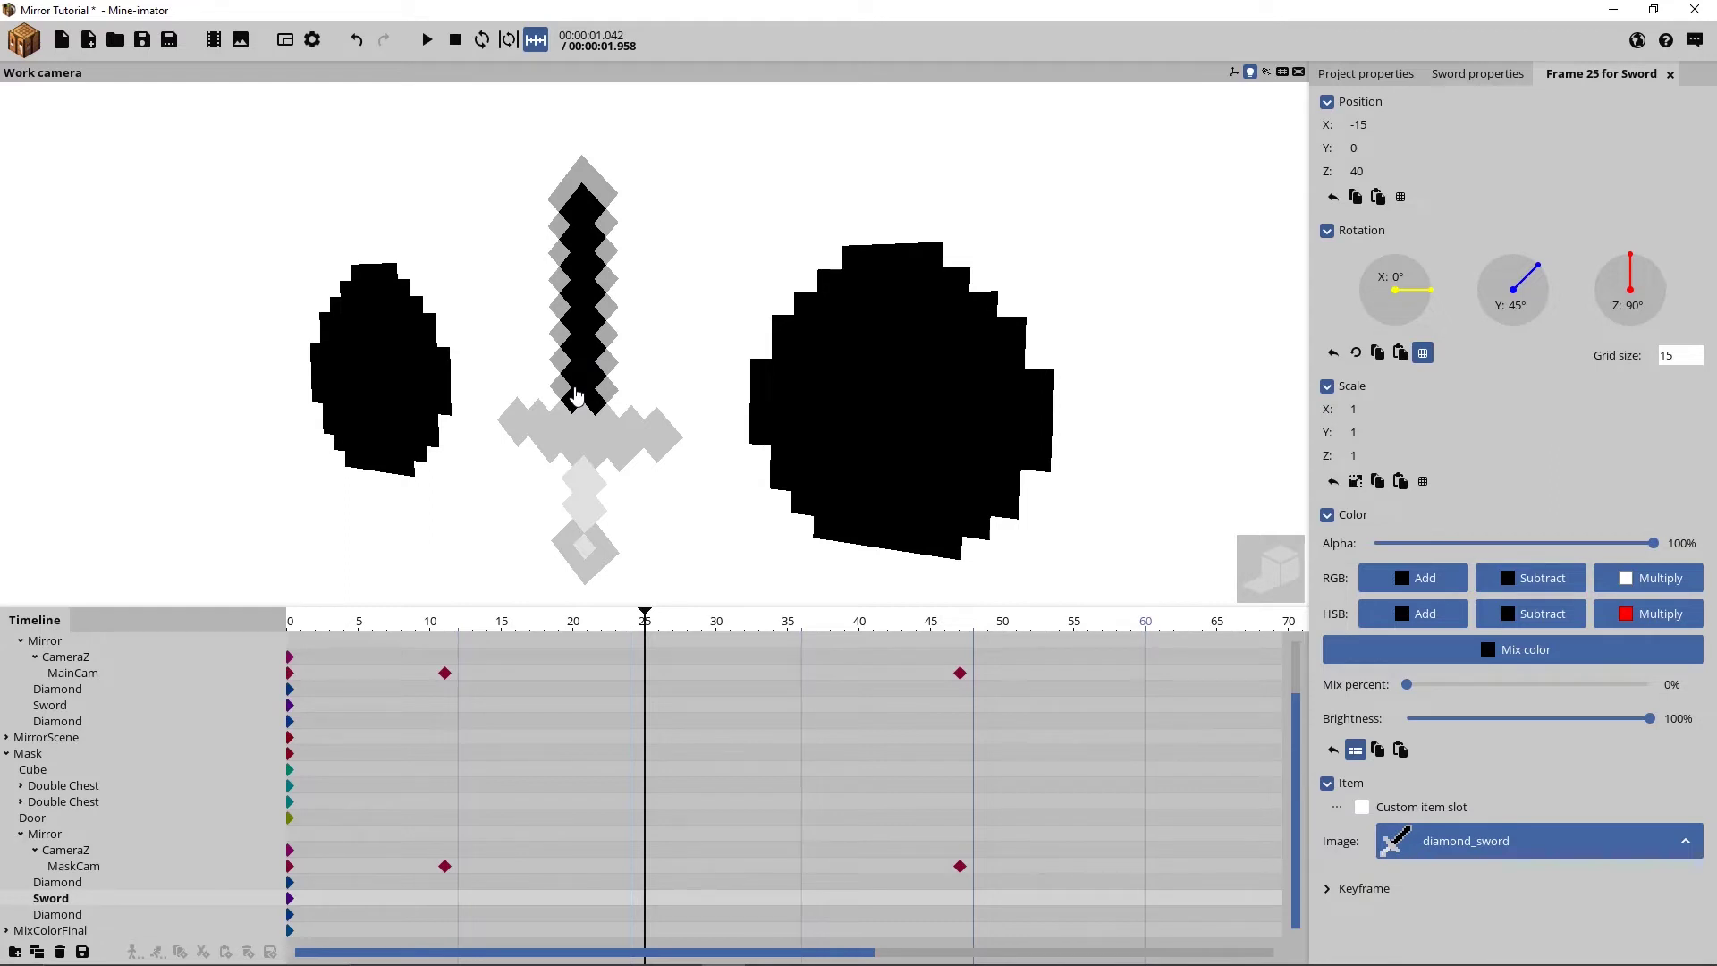
Examine the Sword's blade and handle shading in the mask and compare it with its reflection in the composite
{"action": "key", "text": "w"}
{"action": "right_click_drag", "start_coordinate": [726, 488], "coordinate": [725, 487]}
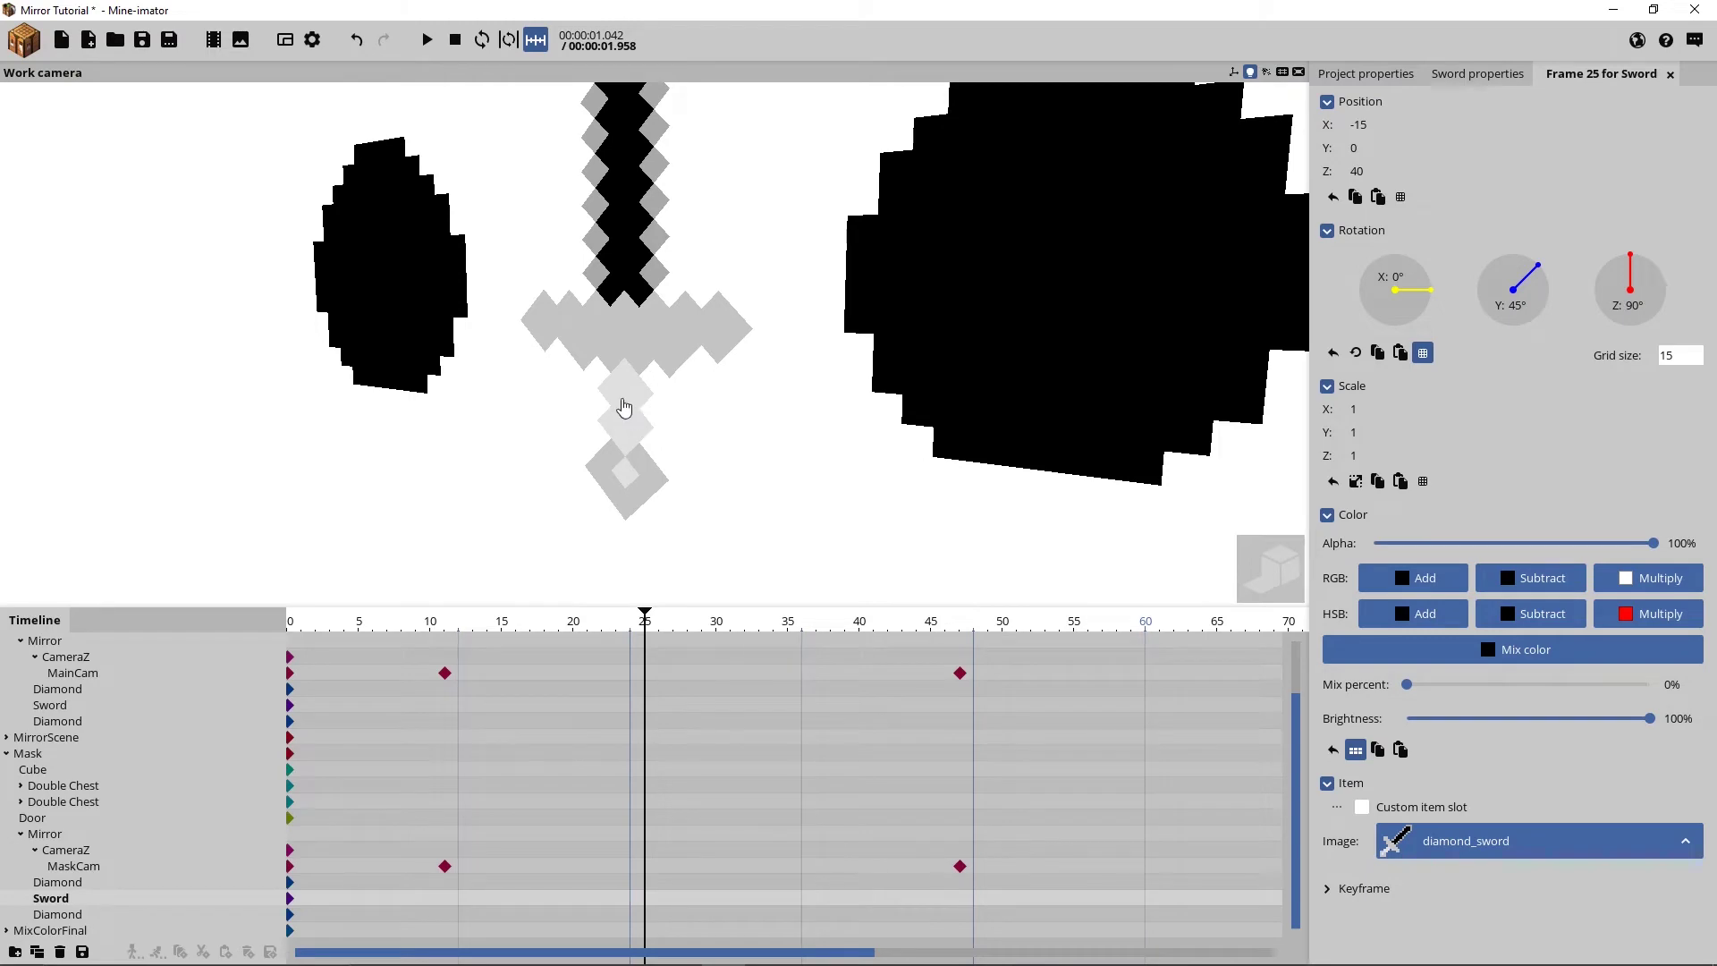
{"action": "left_click_drag", "start_coordinate": [706, 394], "coordinate": [706, 393]}
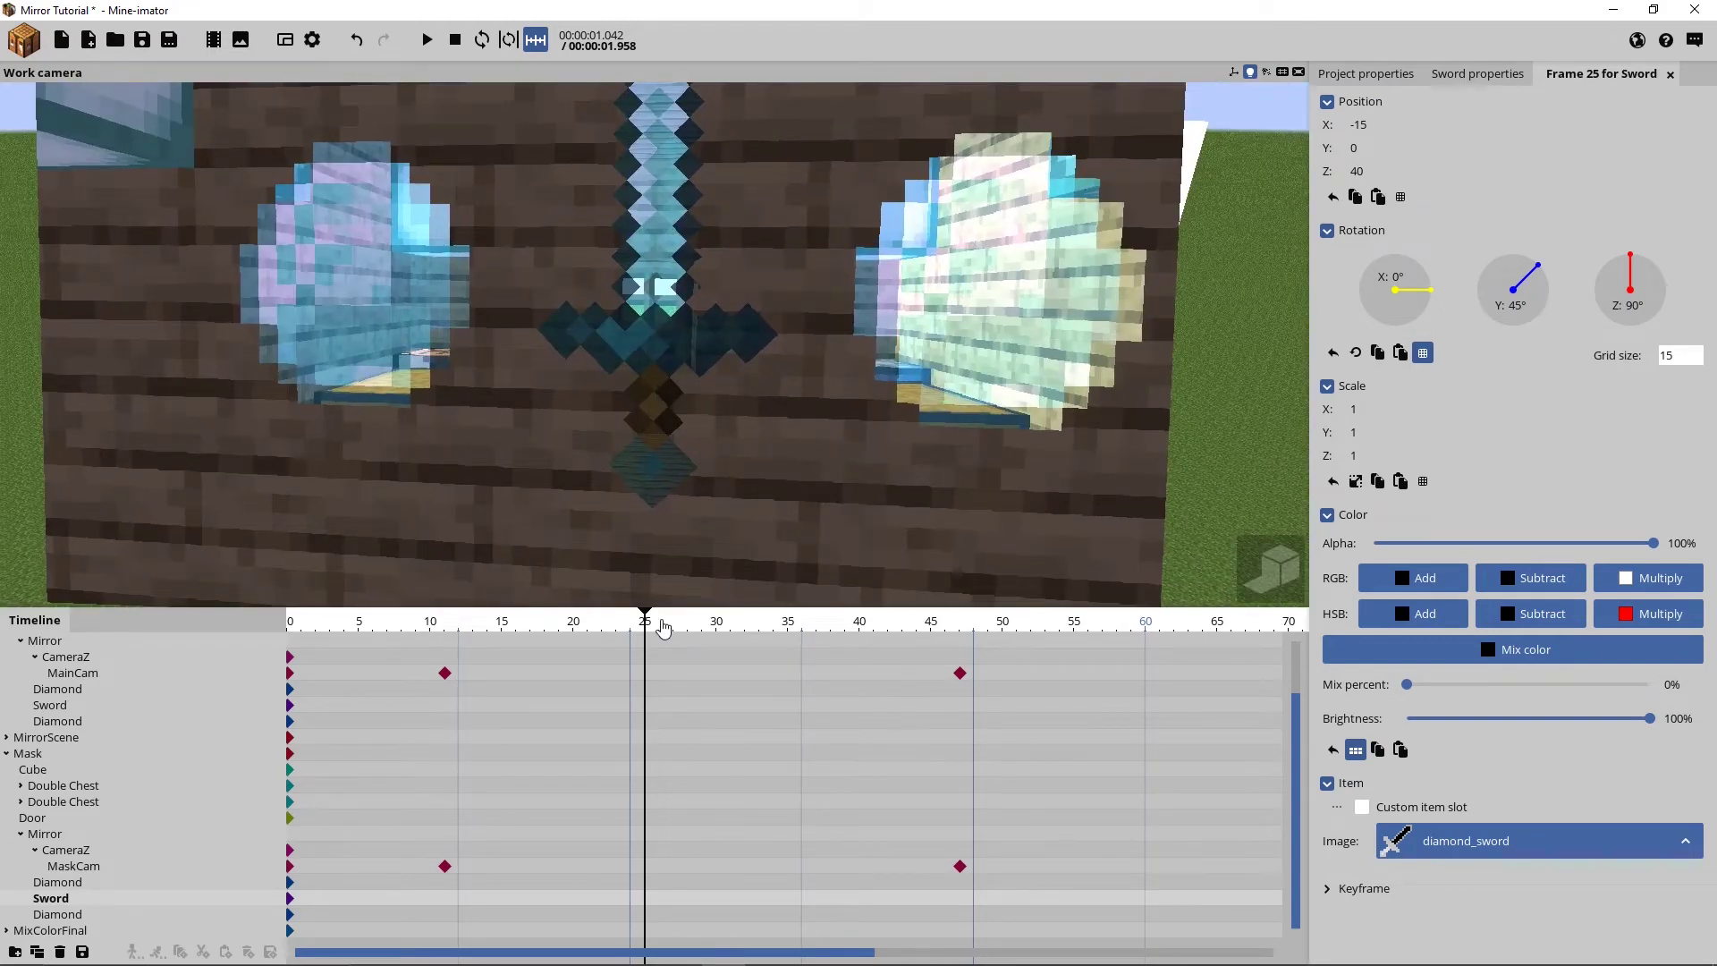
Go to frame 11, select the MainCam, MirrorCam and MaskCam keyframes there, and preview the composite in high quality
{"action": "left_click_drag", "start_coordinate": [659, 624], "coordinate": [444, 641]}
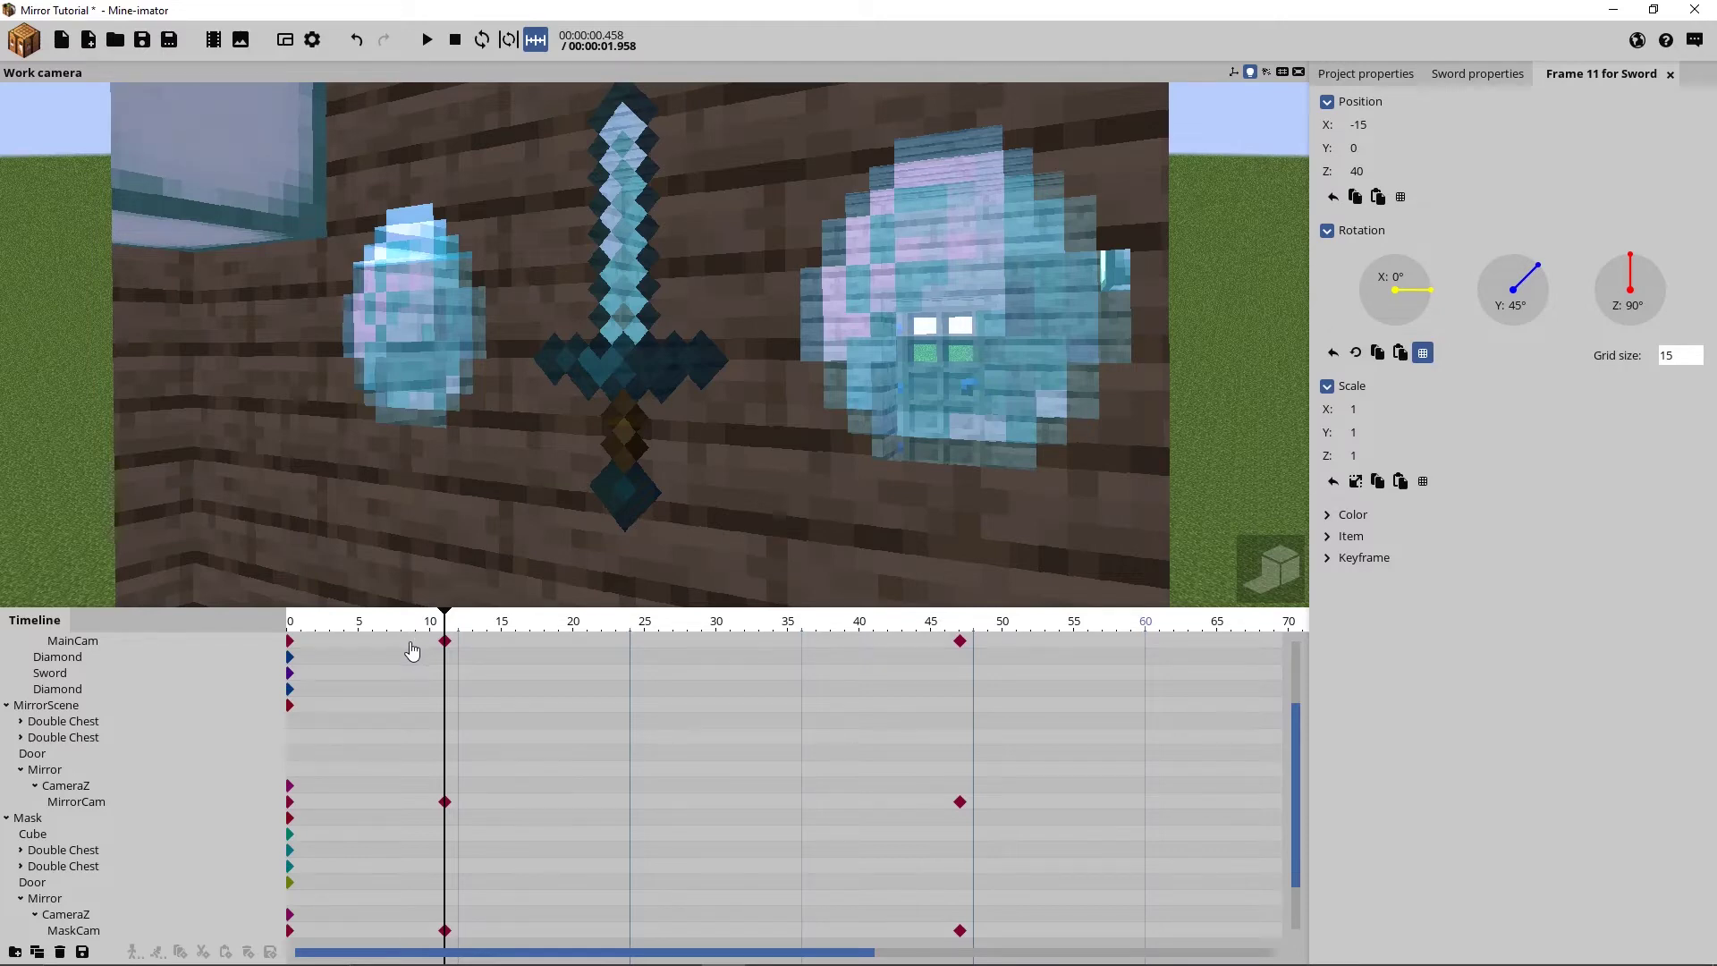
{"action": "left_click_drag", "start_coordinate": [411, 646], "coordinate": [475, 943]}
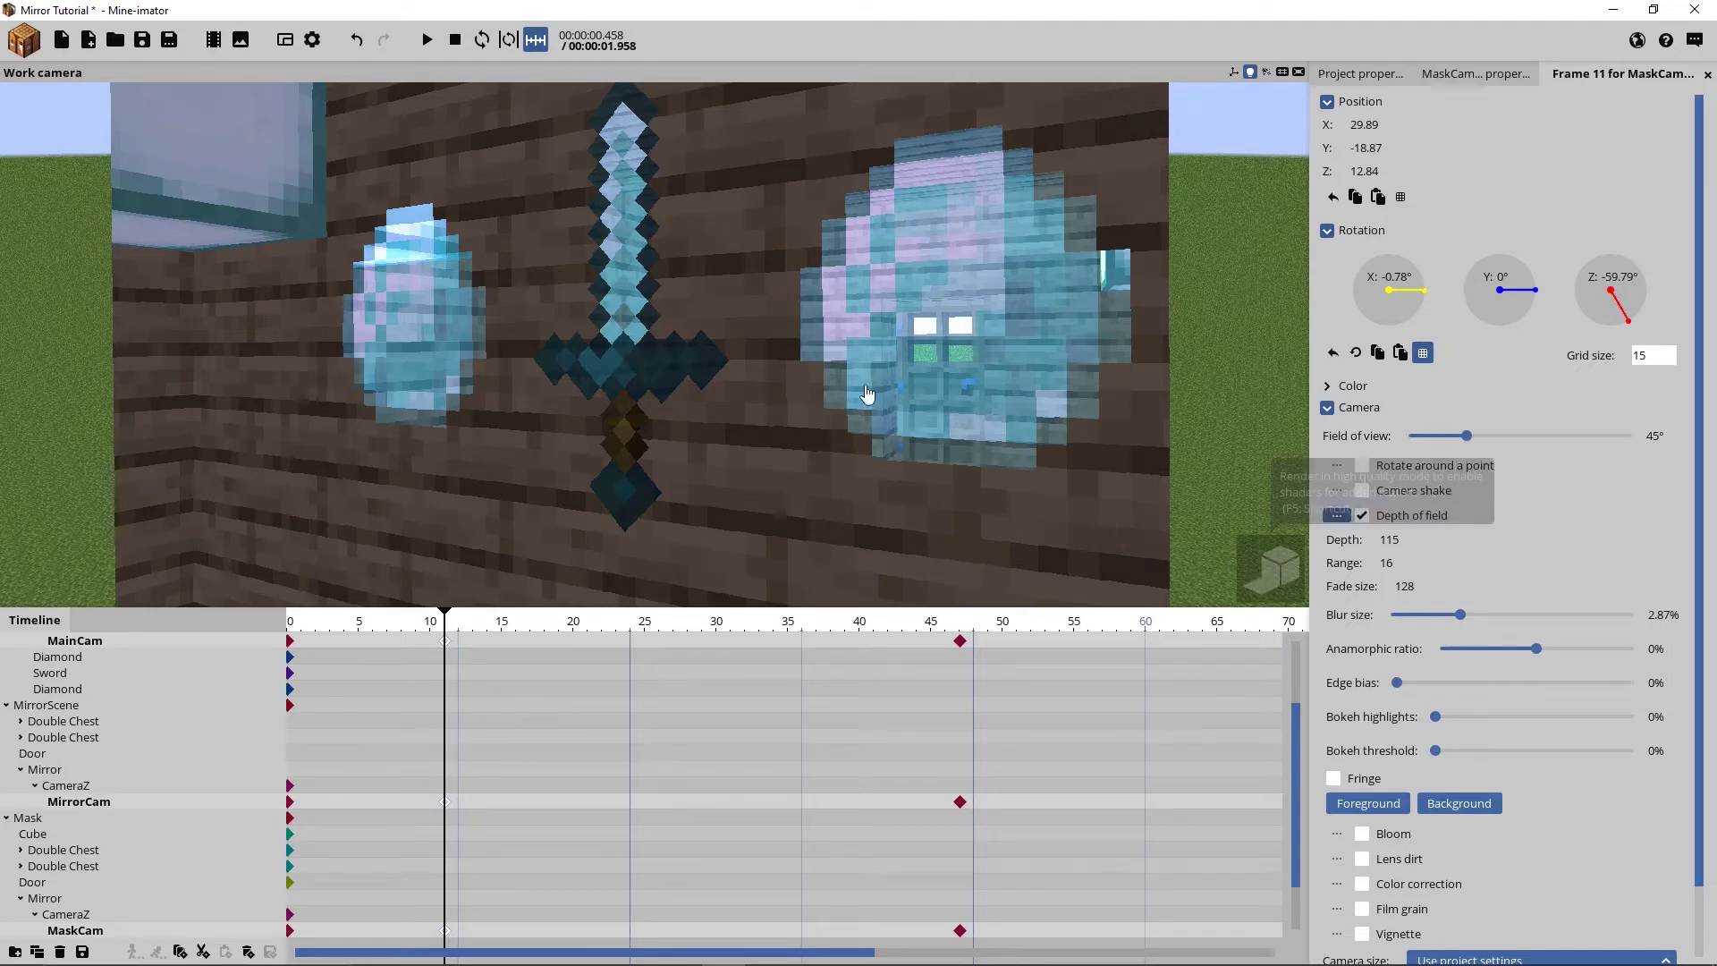
{"action": "key", "text": "F5"}
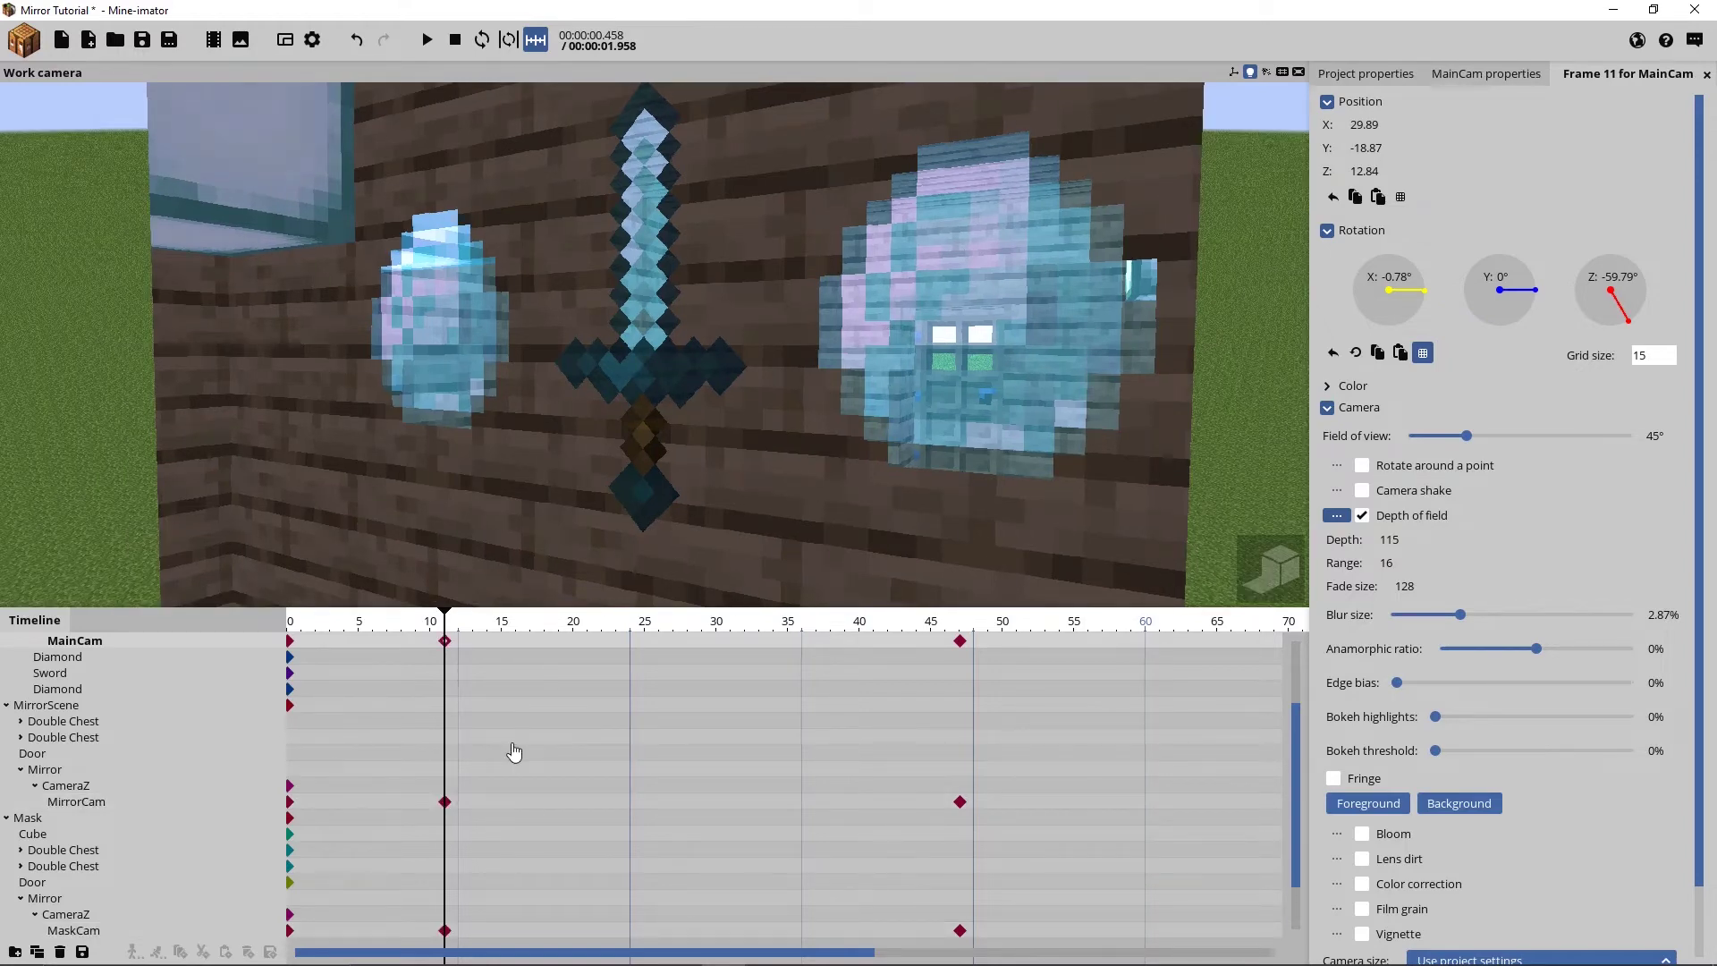
Set MirrorCam's frame 11 depth of field to depth 0, range 0, fade size 0 and blur size 1%
{"action": "left_click", "coordinate": [443, 804]}
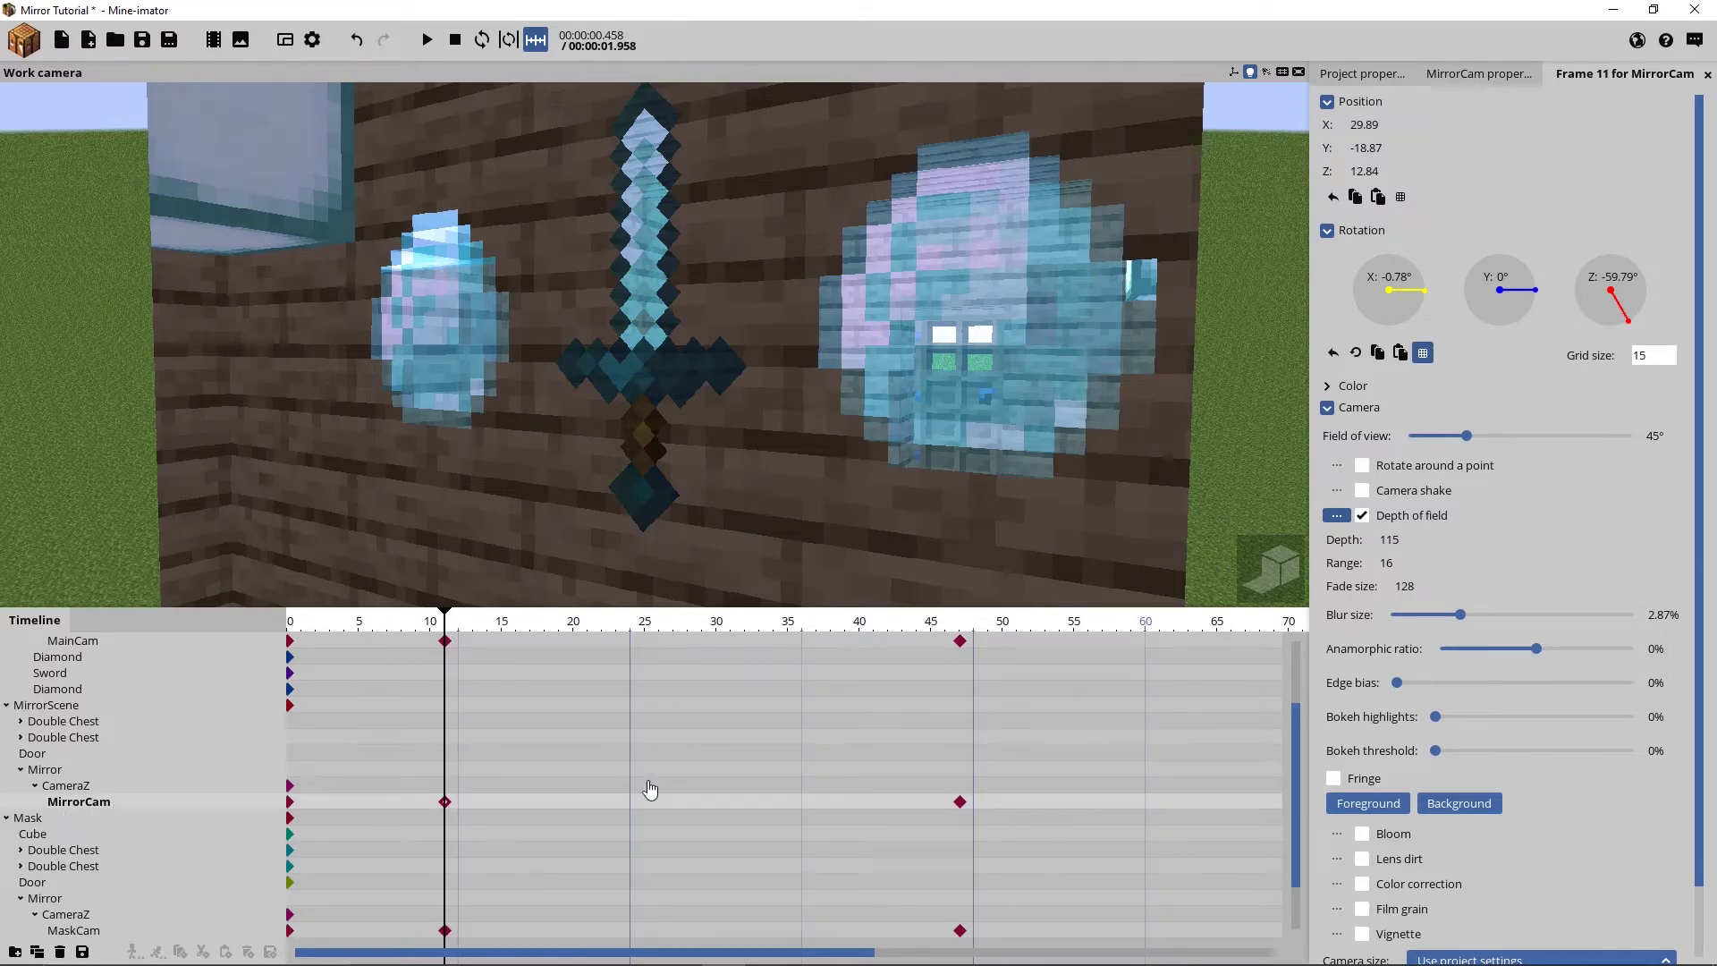
{"action": "left_click_drag", "start_coordinate": [1404, 539], "coordinate": [1397, 539]}
{"action": "left_click", "coordinate": [1391, 540]}
{"action": "type", "text": "0"}
{"action": "key", "text": "Return"}
{"action": "left_click_drag", "start_coordinate": [1461, 615], "coordinate": [1414, 616]}
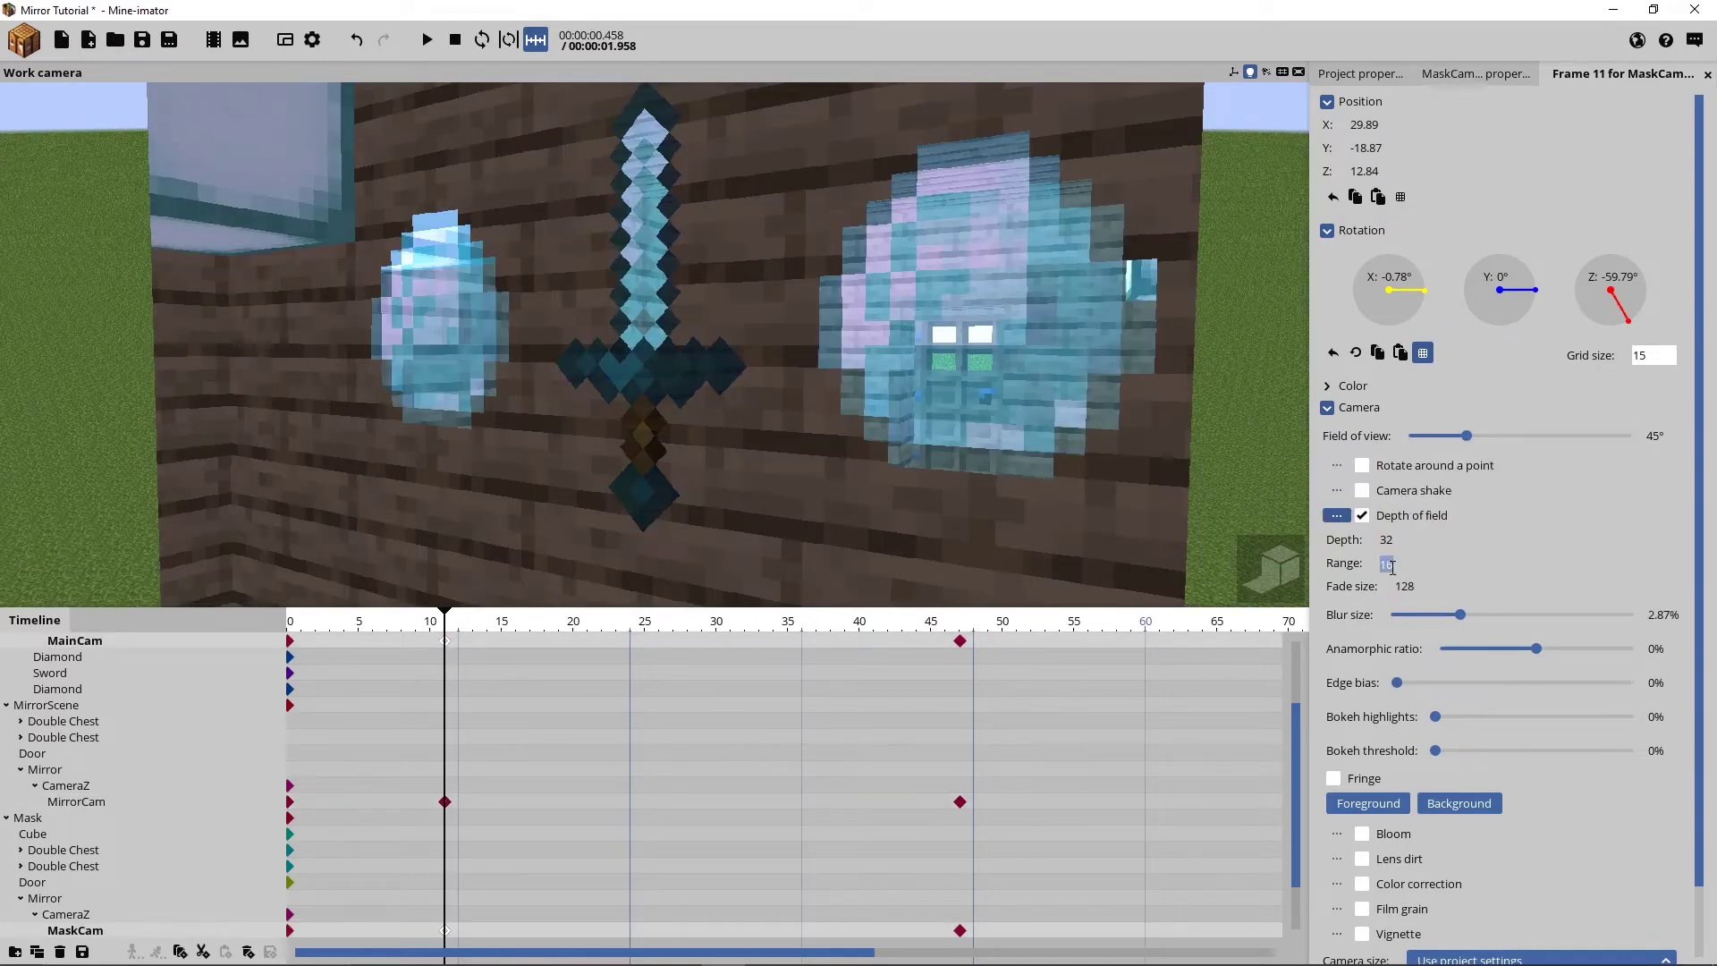
Edit the depth of field range and fade size of MaskCam's frame 11 keyframe, and preview the blurred reflection in high quality
{"action": "left_click", "coordinate": [1399, 586]}
{"action": "left_click", "coordinate": [1280, 571]}
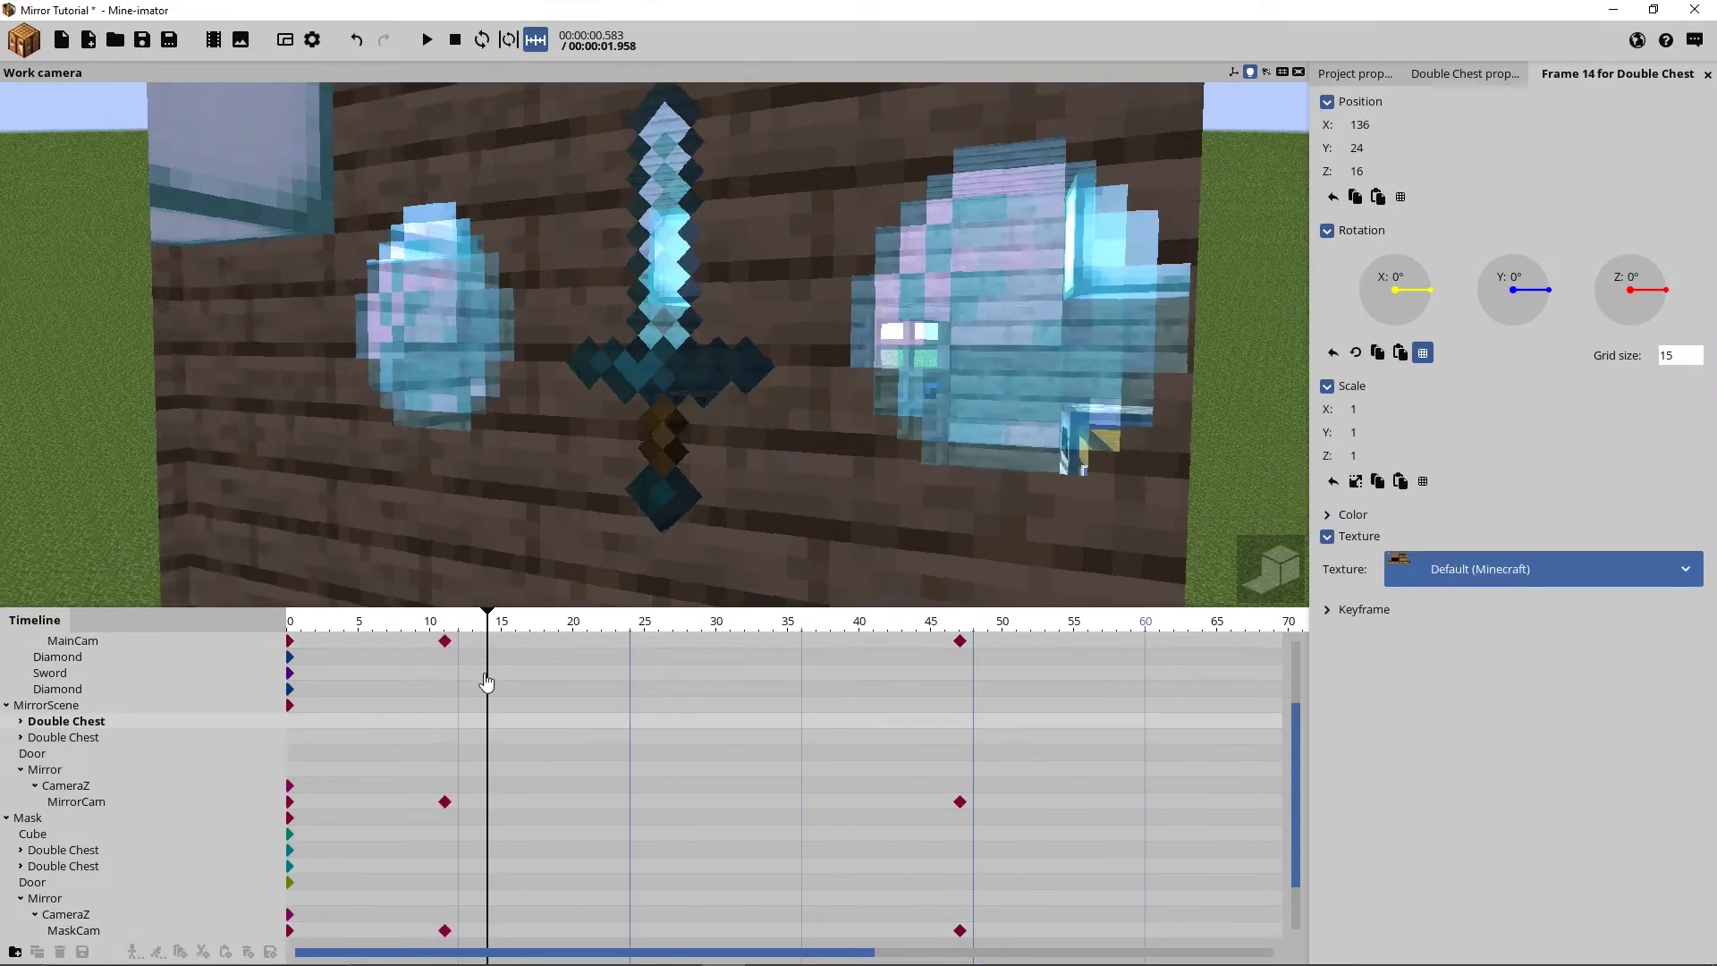
{"action": "left_click_drag", "start_coordinate": [486, 683], "coordinate": [445, 683]}
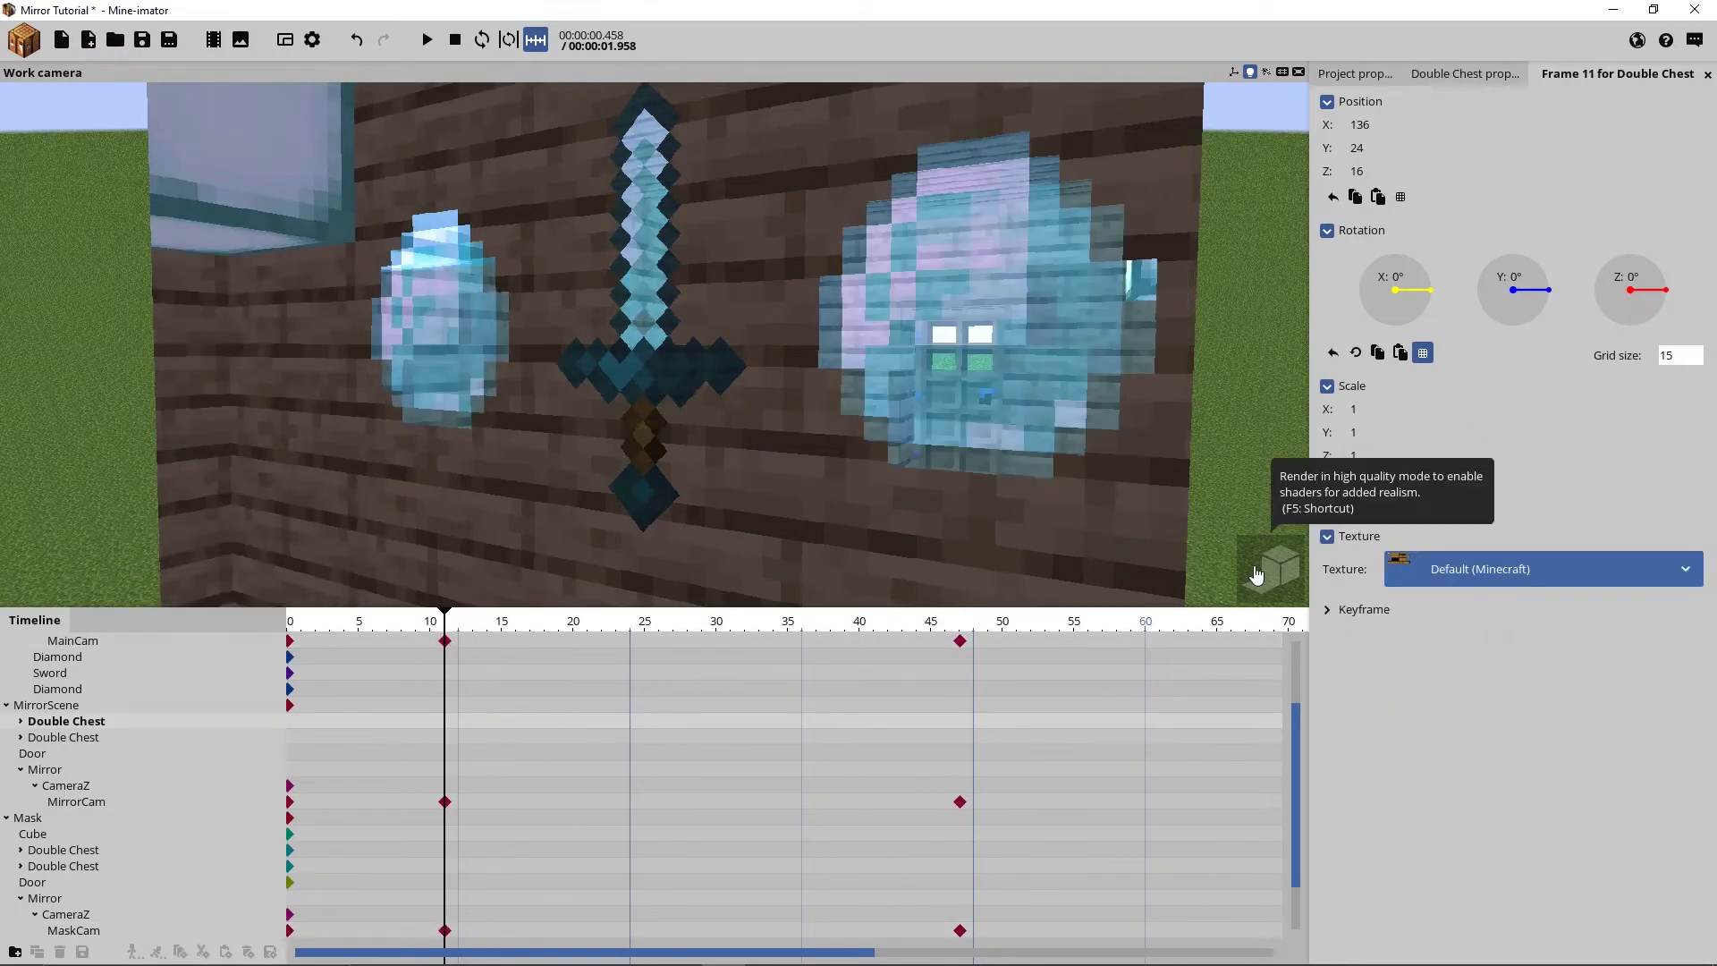
{"action": "left_click", "coordinate": [1256, 574]}
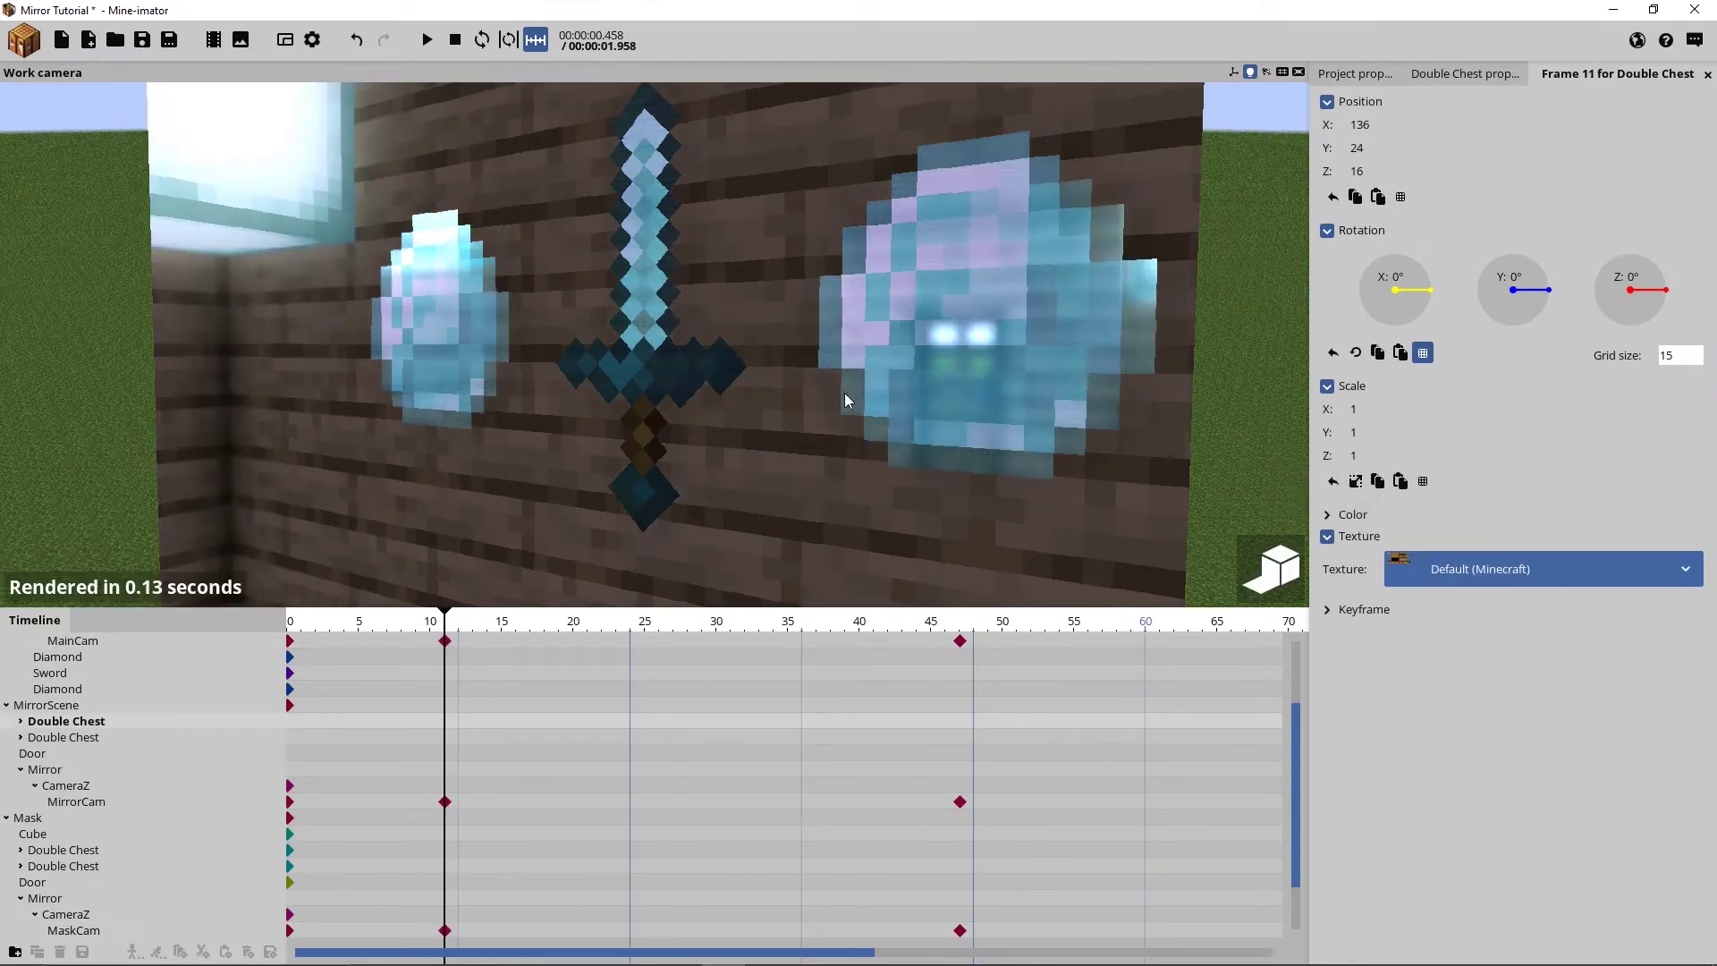
For MirrorCam's frame 11 keyframe, lower the blur size to 0.37% and enable film grain plus color correction with 3% contrast
{"action": "left_click", "coordinate": [446, 801]}
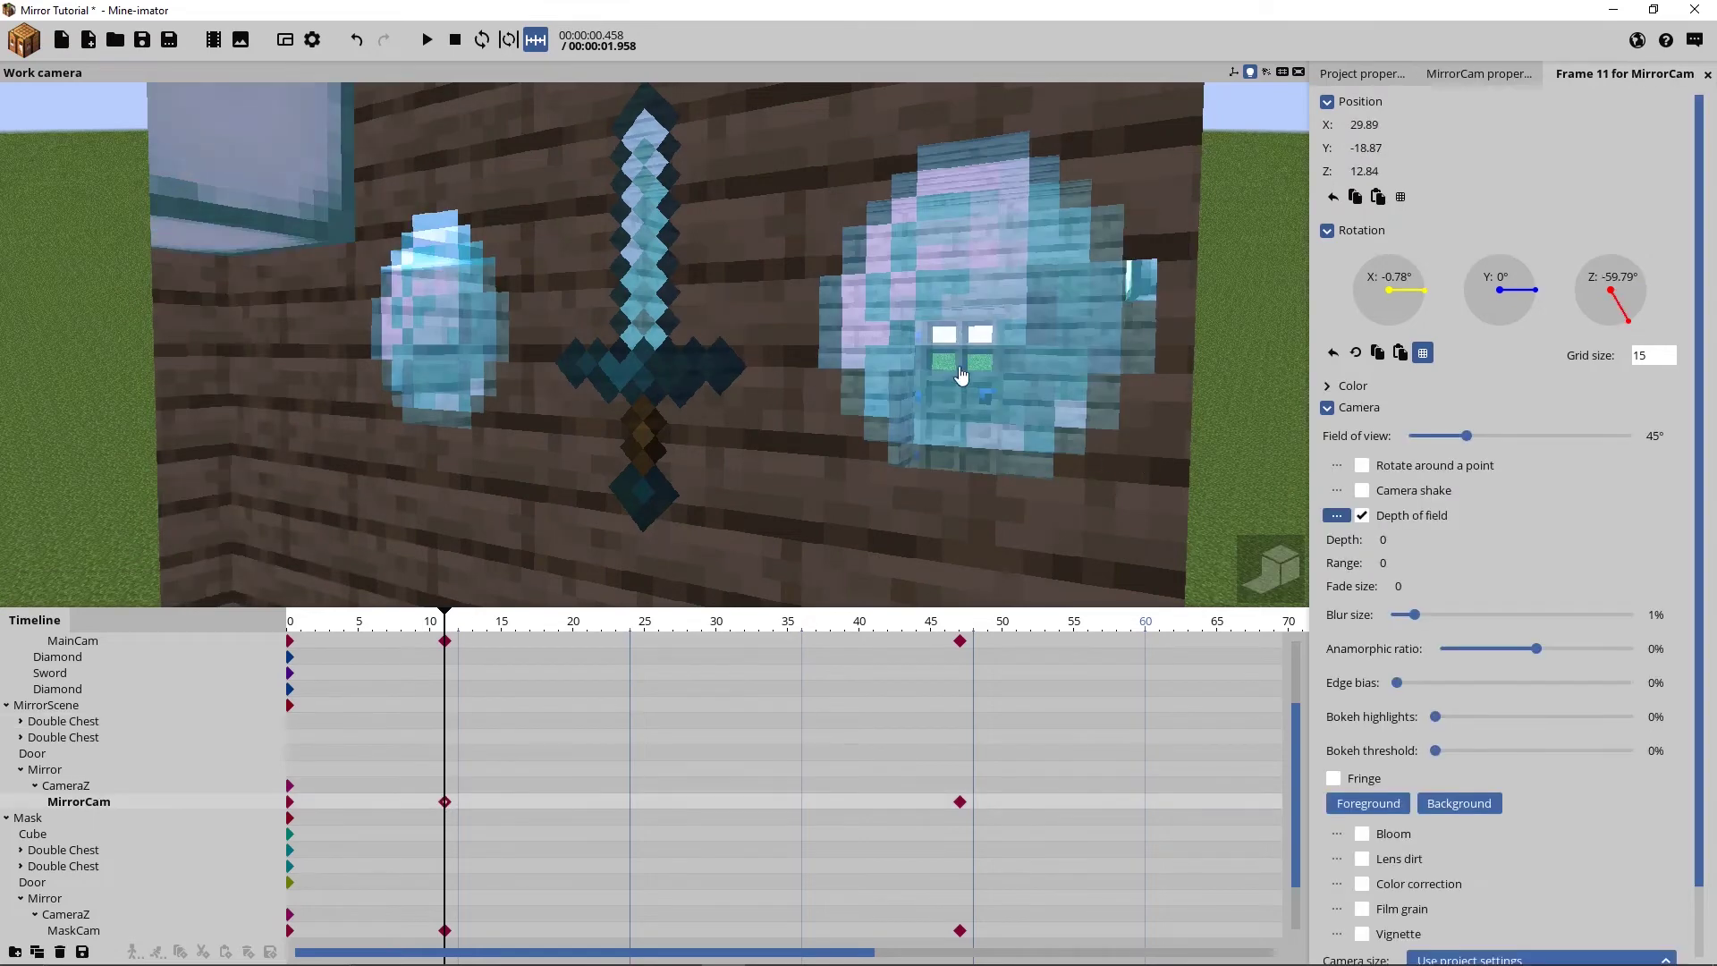
{"action": "left_click_drag", "start_coordinate": [1412, 615], "coordinate": [1398, 615]}
{"action": "left_click", "coordinate": [1362, 909]}
{"action": "scroll", "coordinate": [1652, 794], "scroll_direction": "down", "scroll_amount": 3}
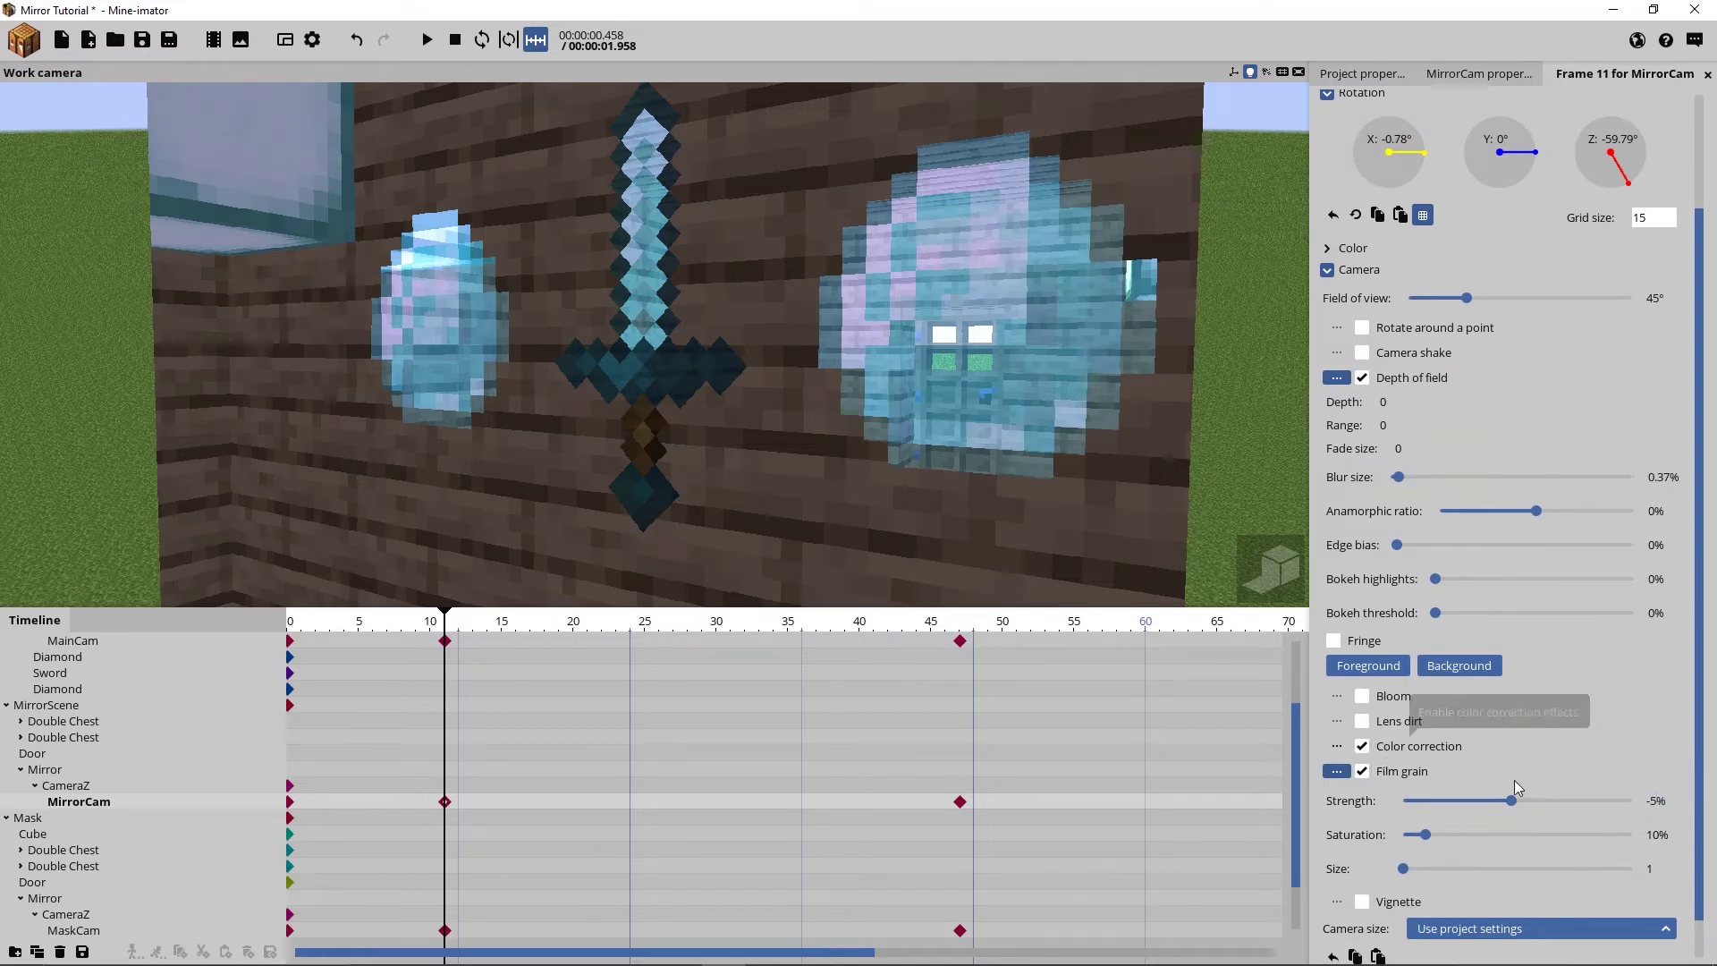
{"action": "left_click", "coordinate": [1338, 752]}
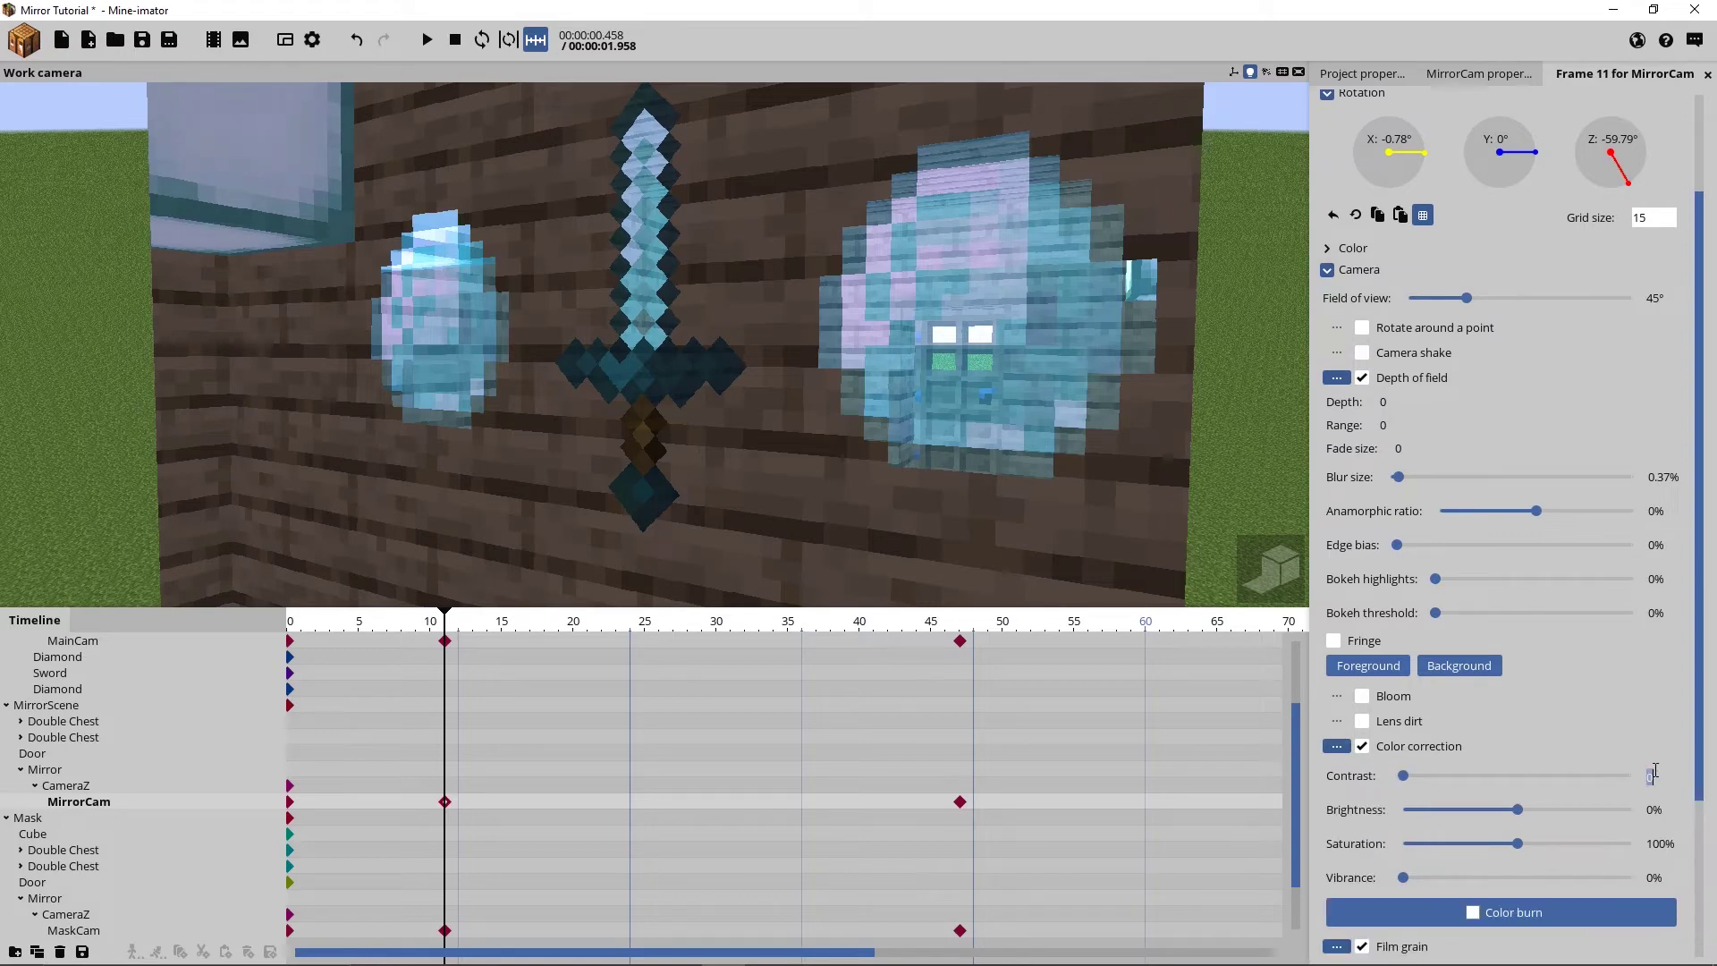
{"action": "type", "text": "3"}
Try a 100% anamorphic ratio with 1% blur size on MirrorCam and preview the stretched reflection in high quality
{"action": "left_click_drag", "start_coordinate": [1528, 513], "coordinate": [1641, 511]}
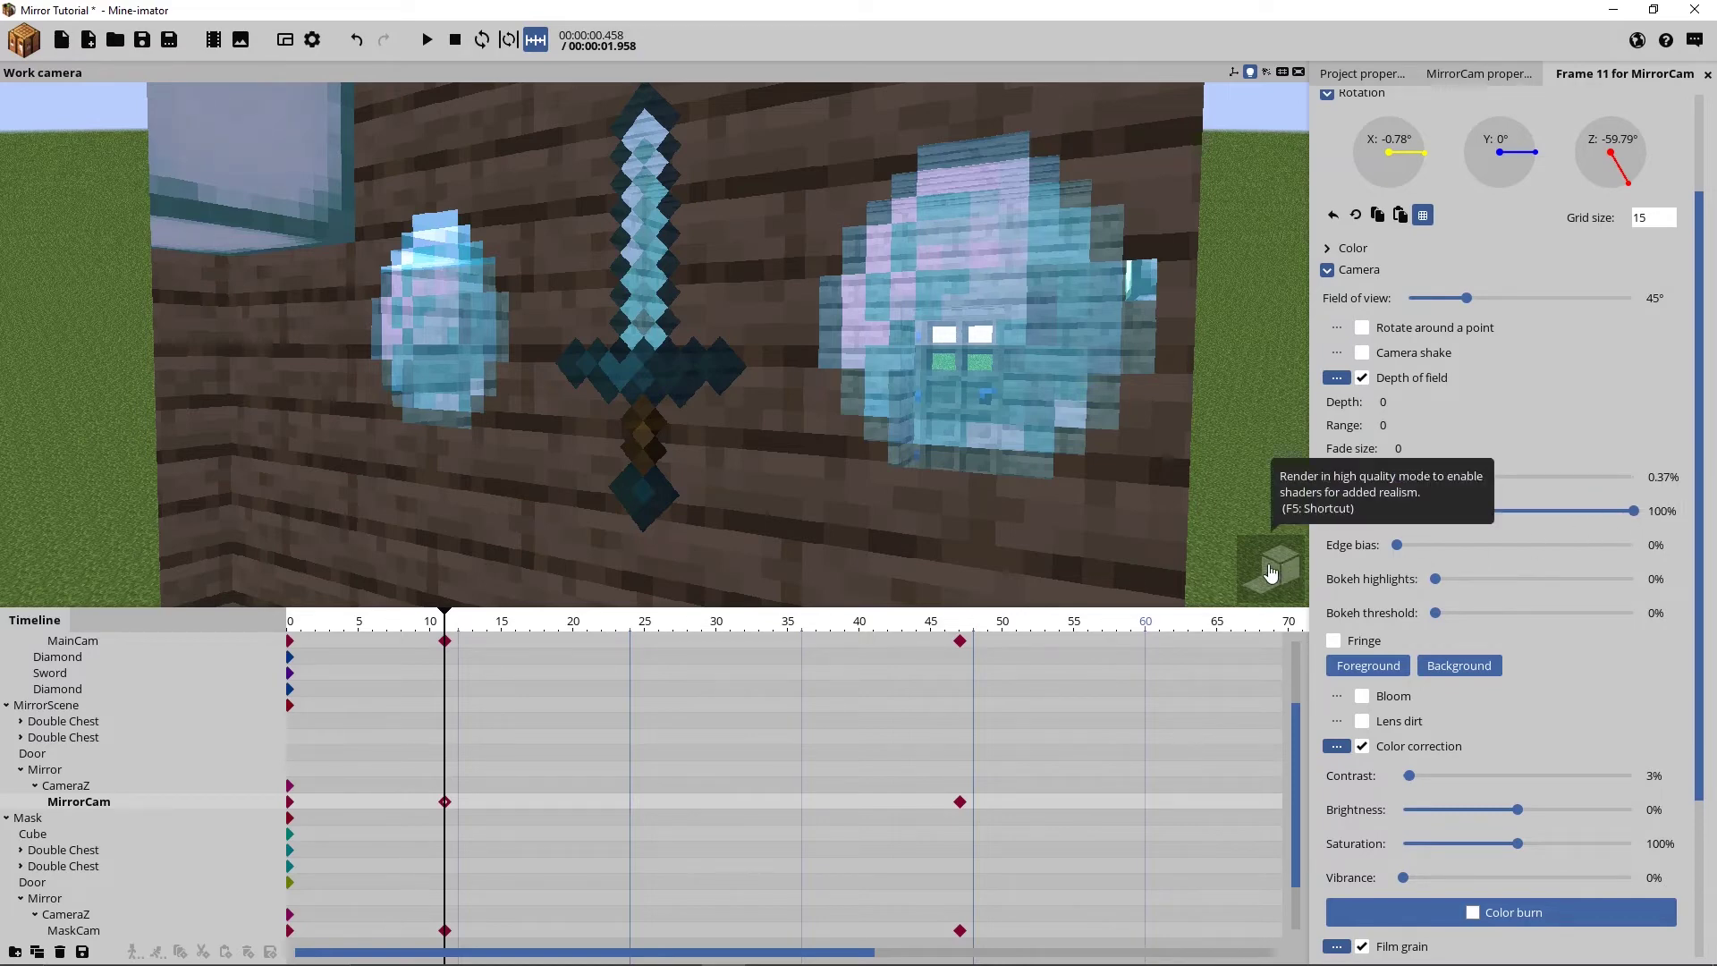
{"action": "left_click", "coordinate": [1238, 581]}
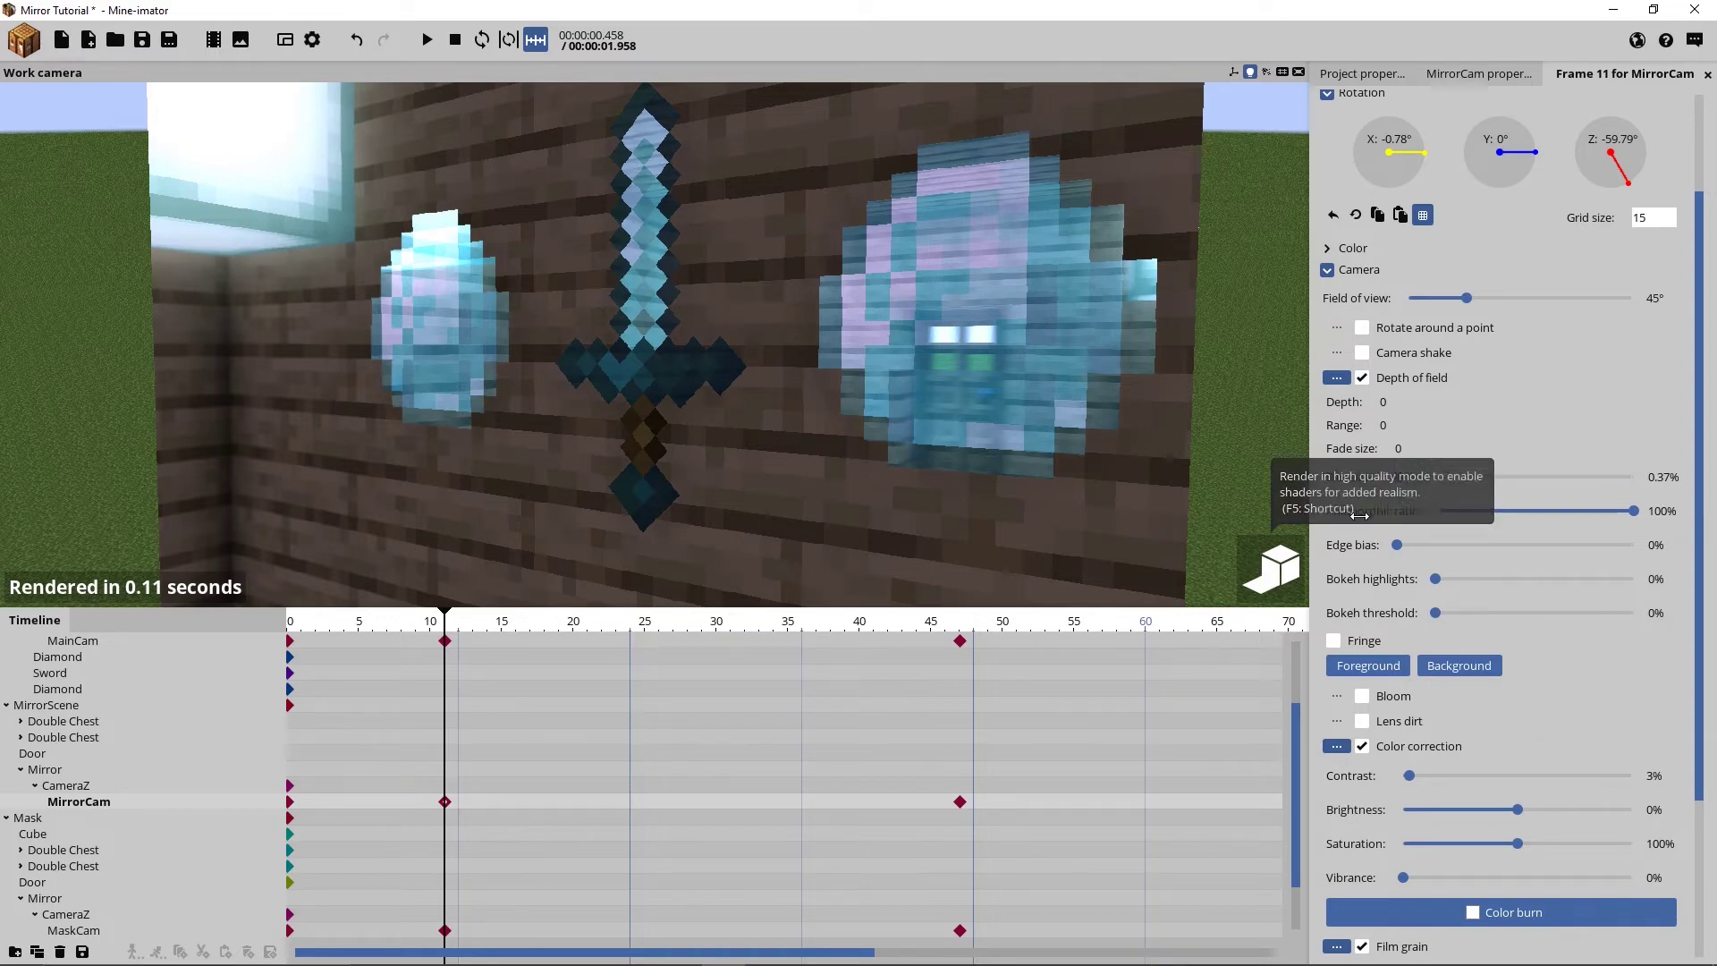
{"action": "left_click", "coordinate": [1274, 572]}
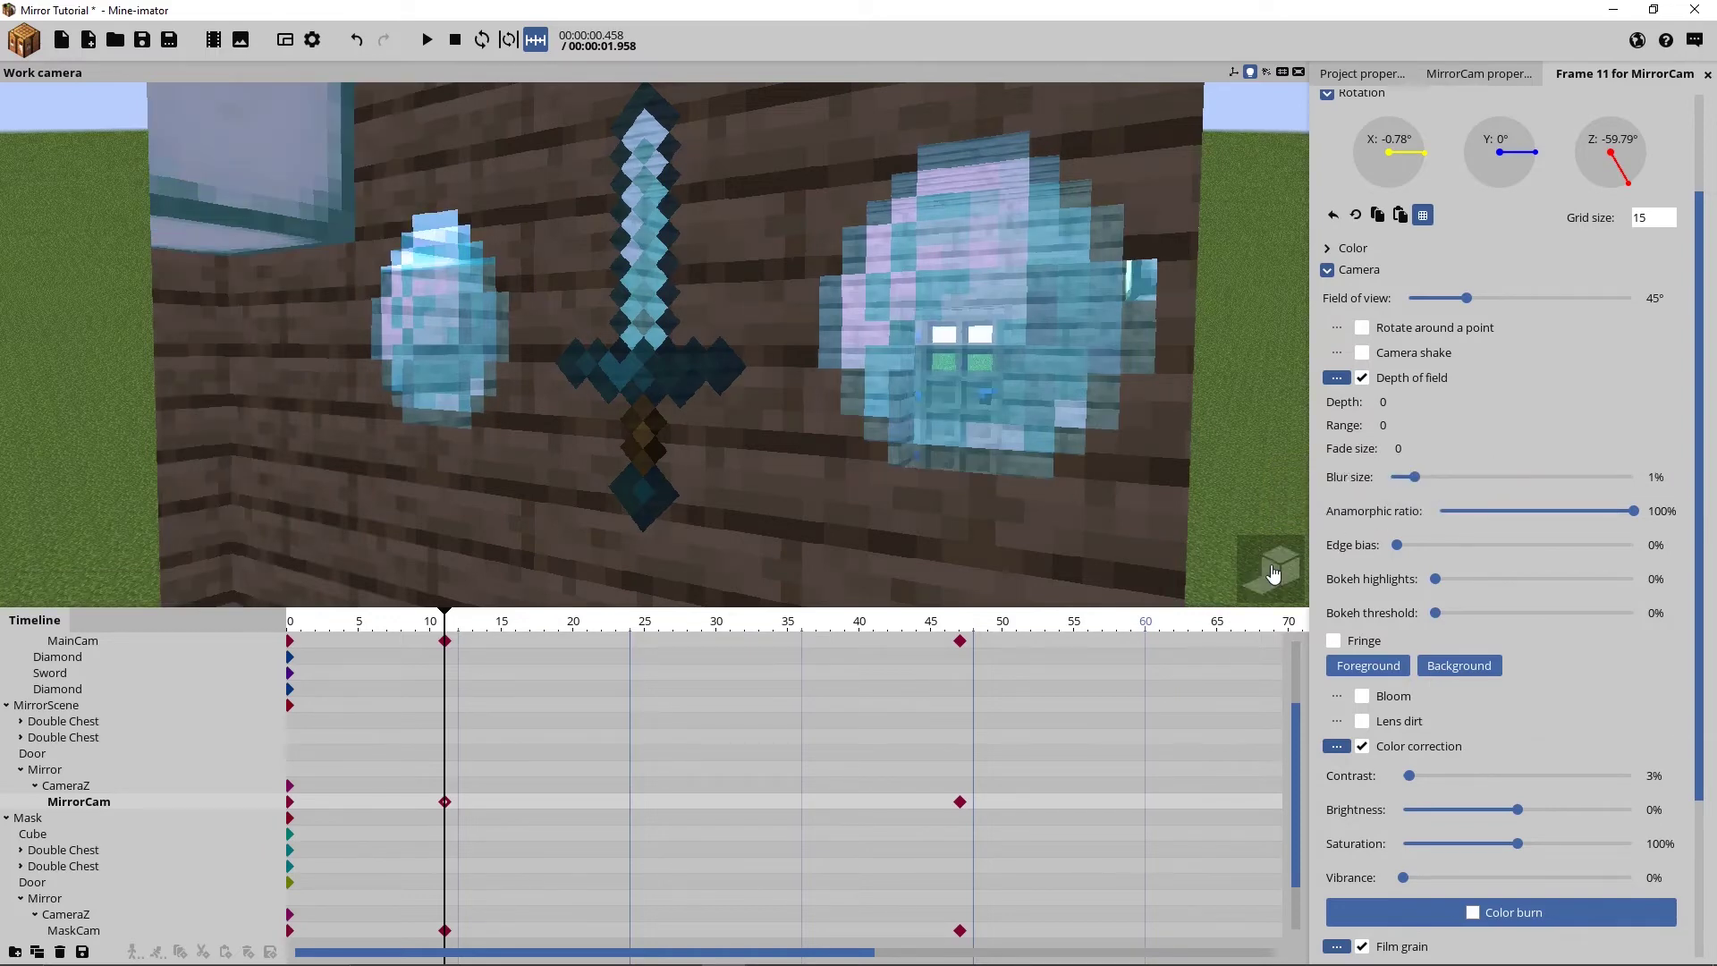
{"action": "left_click", "coordinate": [1273, 573]}
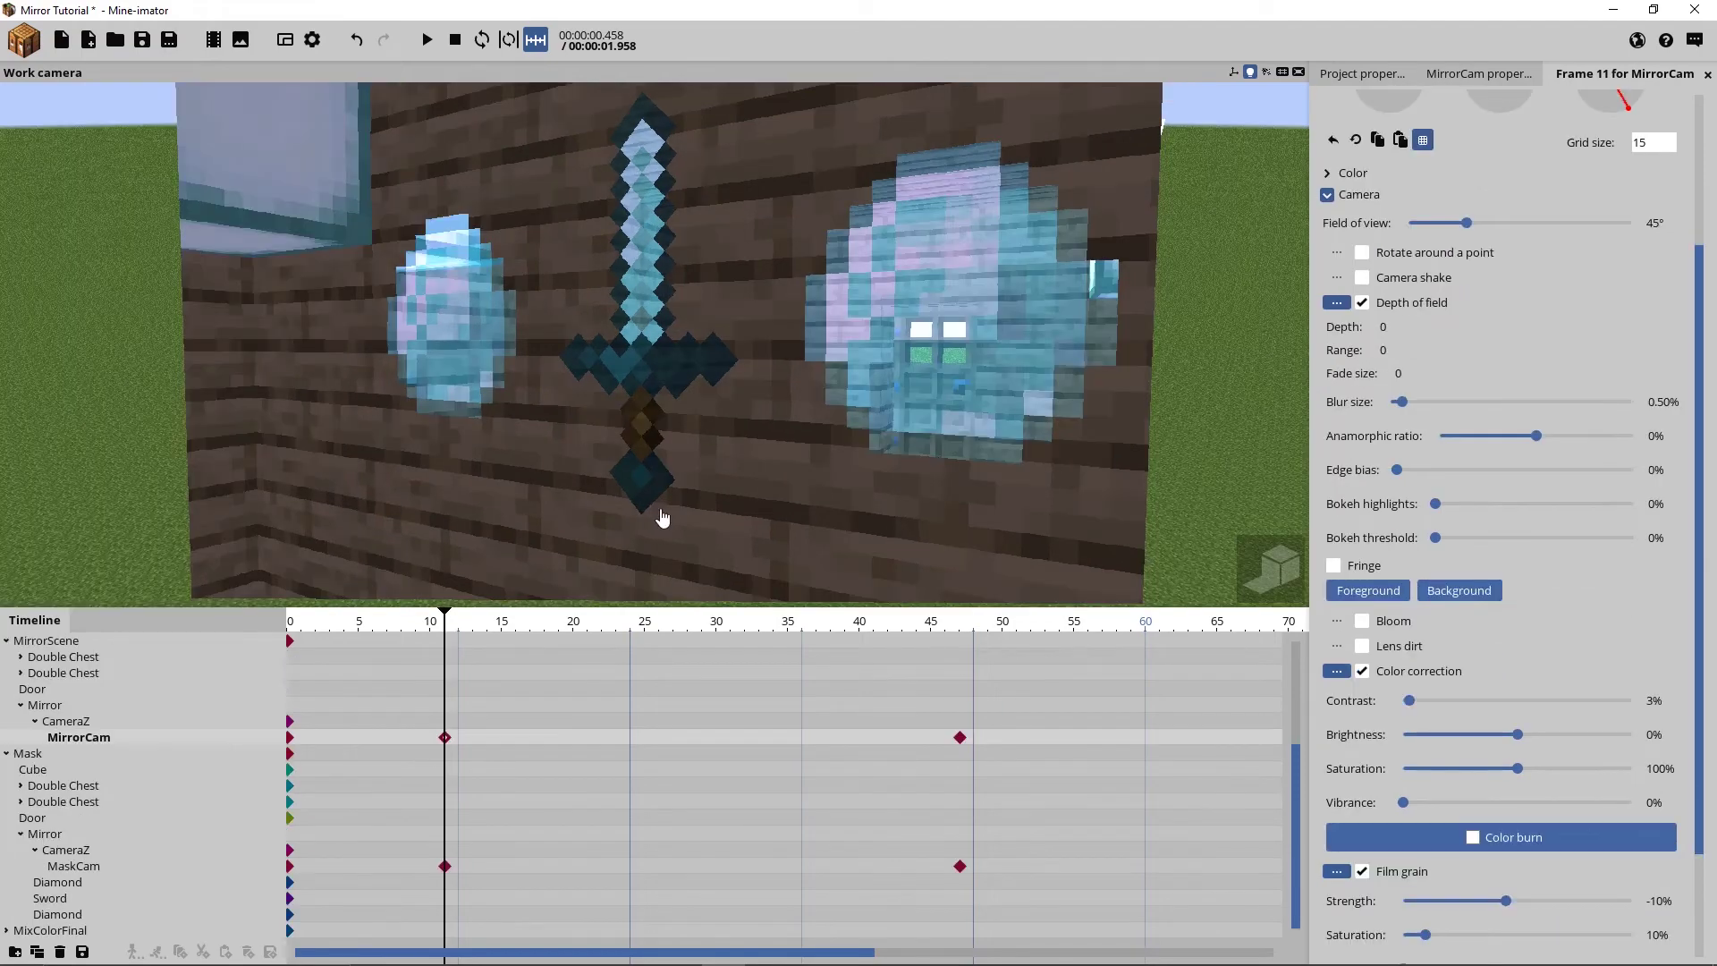
Collapse the Scene, MirrorScene and Mask folders, and hide the MixColorFinal camera with its three surfaces
{"action": "scroll", "coordinate": [662, 514], "scroll_direction": "down", "scroll_amount": 5}
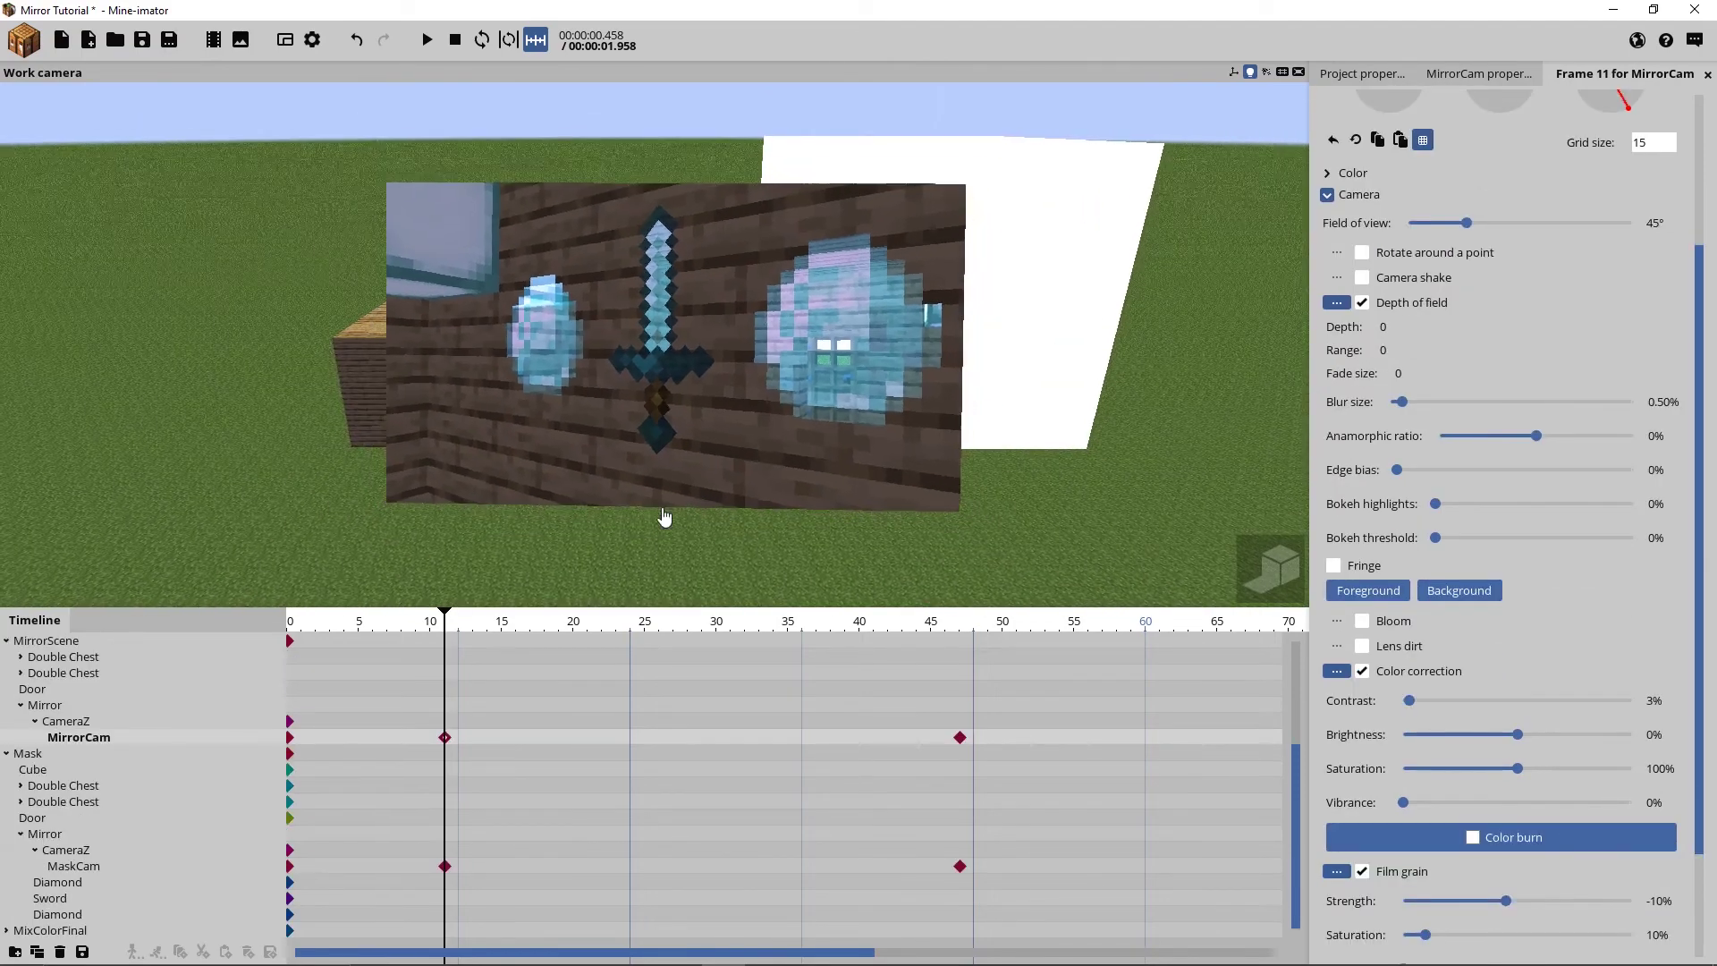
{"action": "left_click_drag", "start_coordinate": [580, 540], "coordinate": [553, 549]}
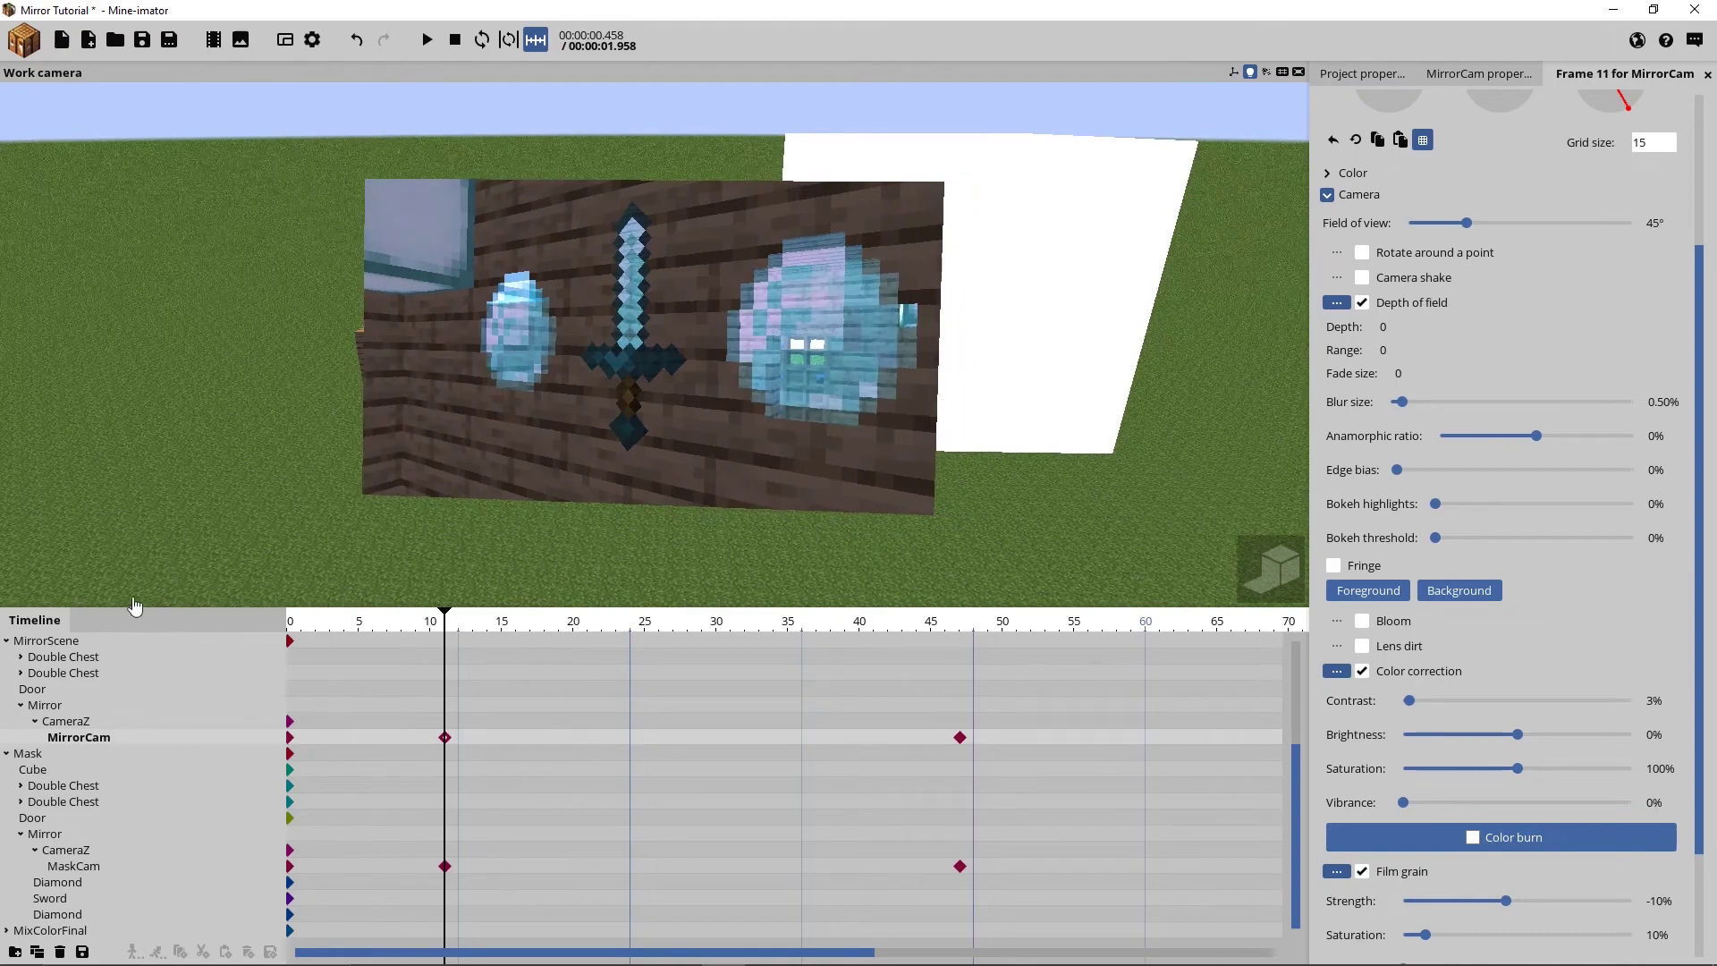
{"action": "left_click", "coordinate": [6, 641]}
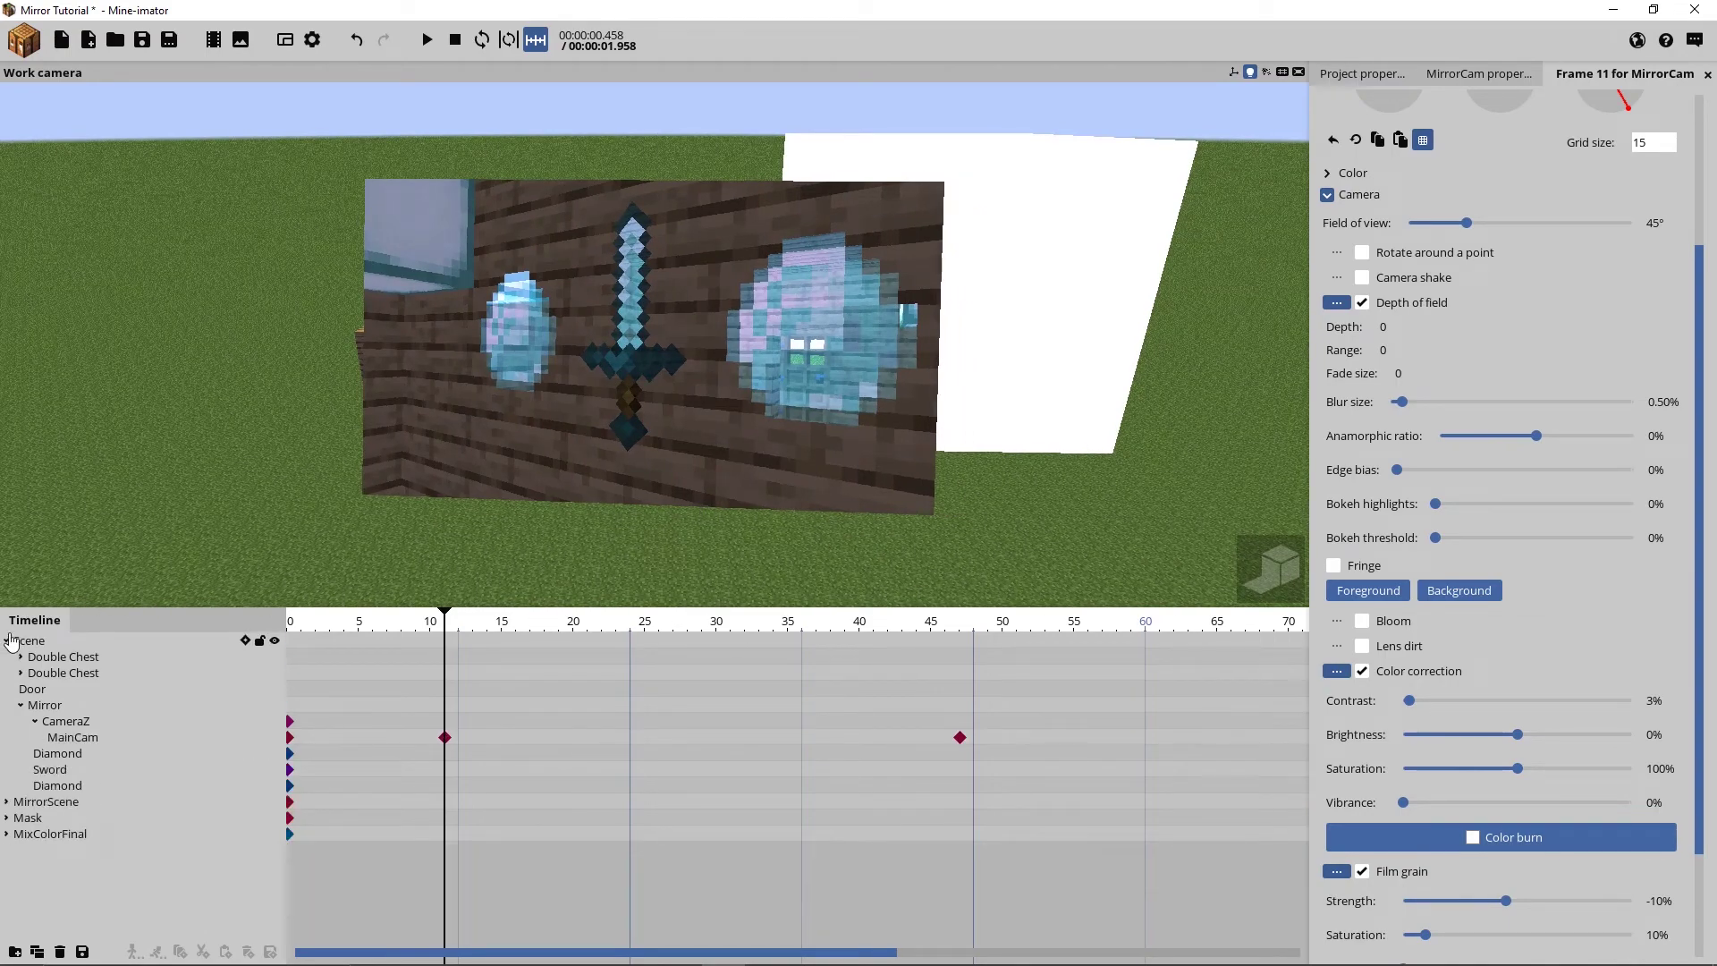
{"action": "left_click", "coordinate": [7, 641]}
{"action": "left_click", "coordinate": [49, 690]}
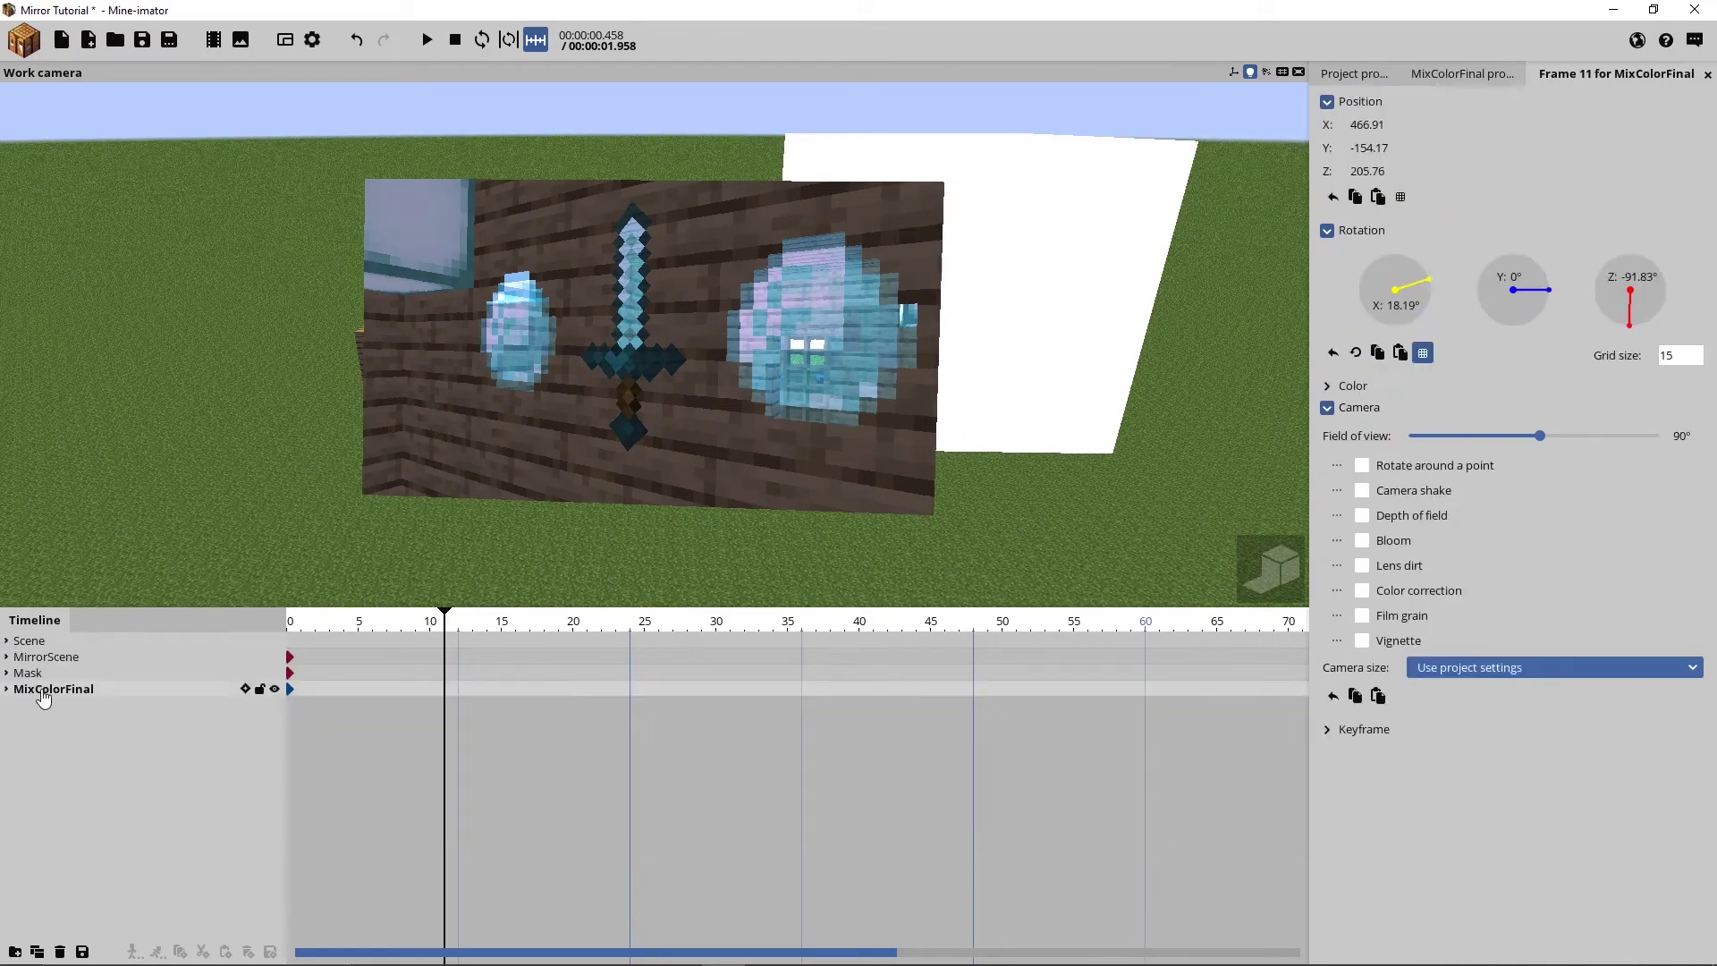
{"action": "left_click", "coordinate": [7, 691]}
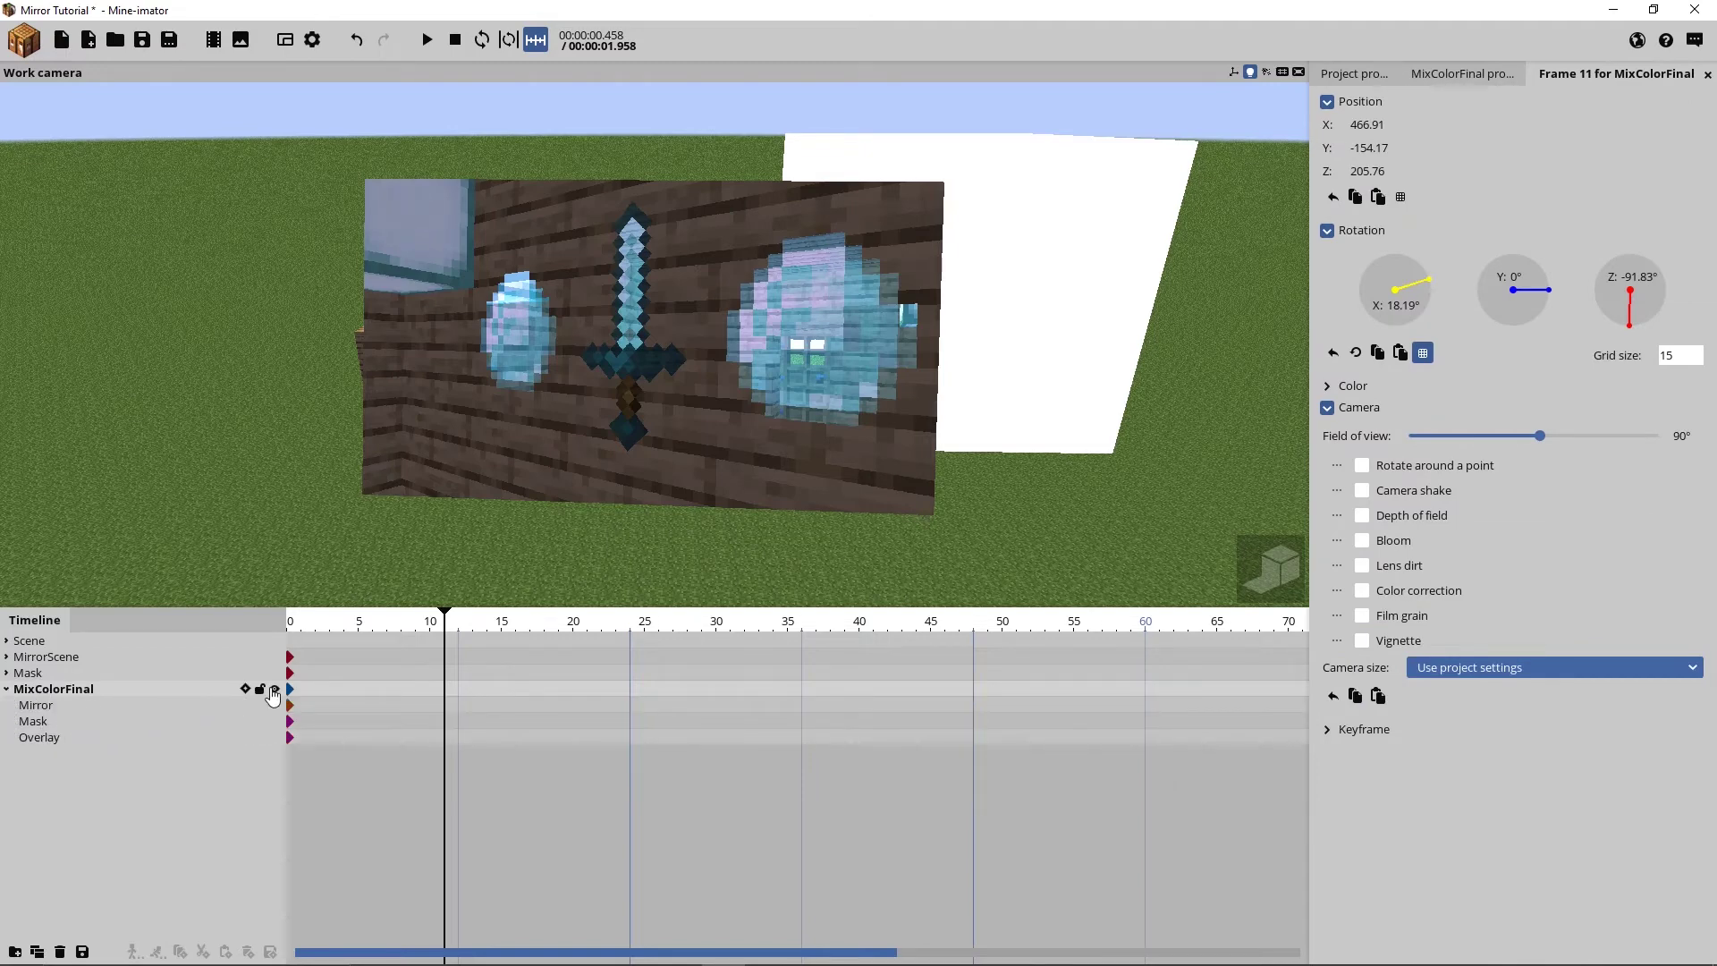
{"action": "left_click", "coordinate": [272, 689]}
Return the animation to frame 0 and look over the two wooden houses and the white mask room
{"action": "left_click_drag", "start_coordinate": [734, 489], "coordinate": [736, 489]}
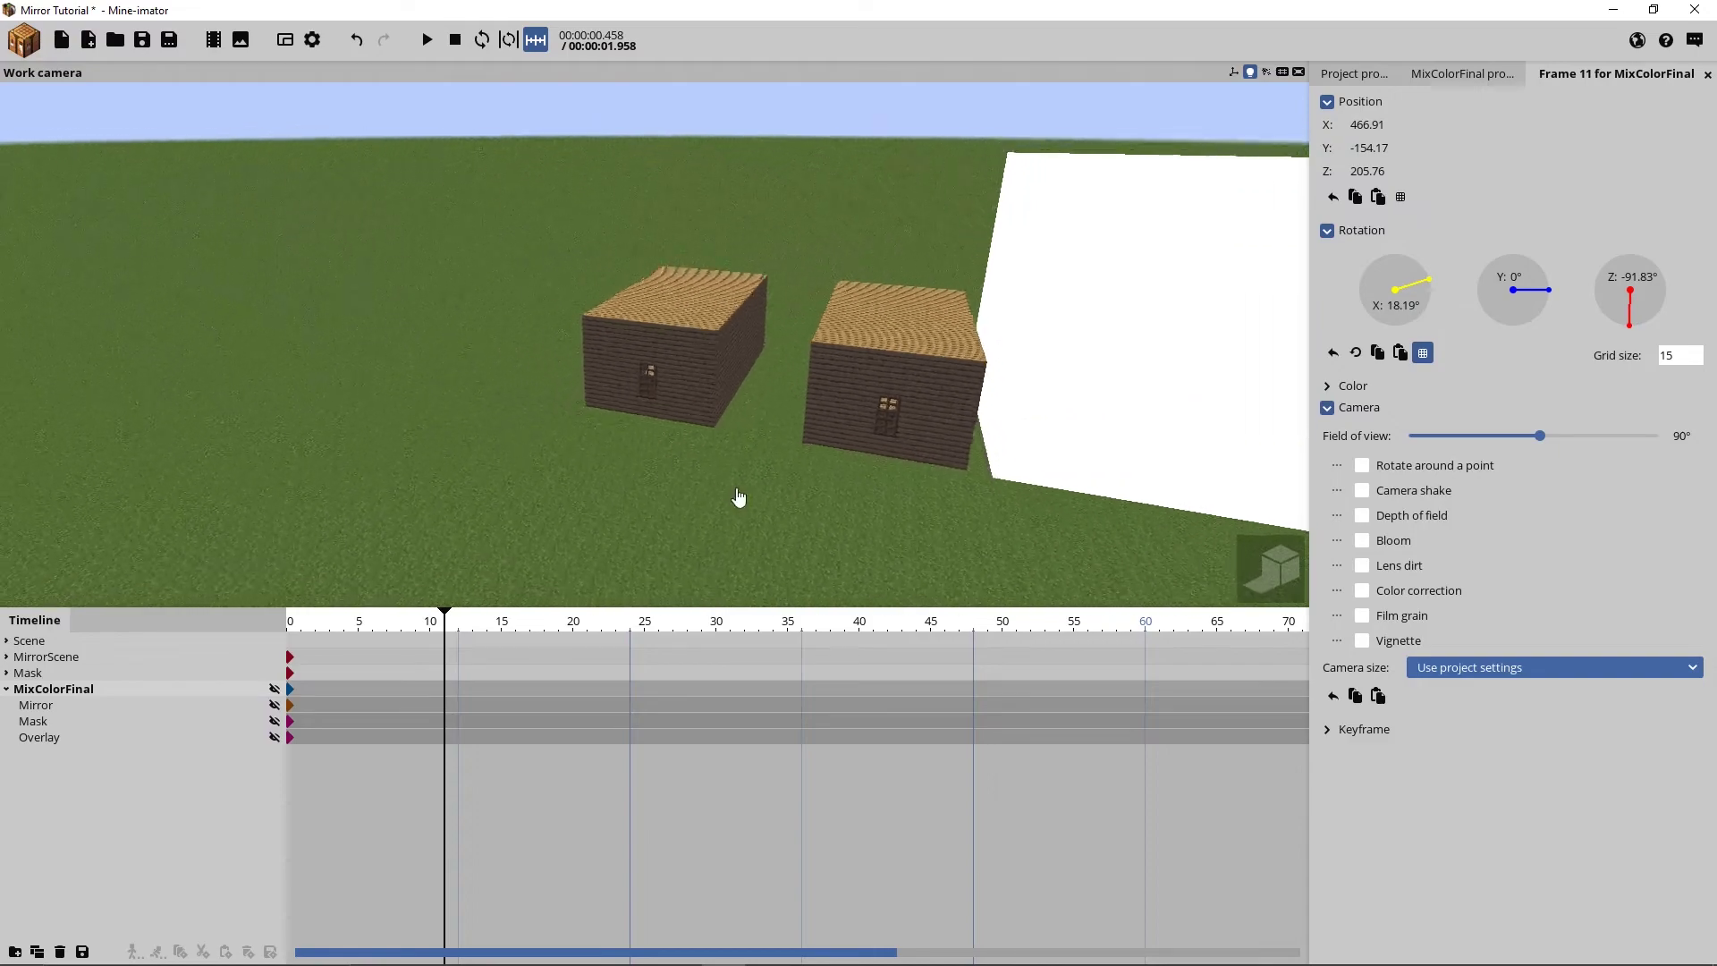
{"action": "scroll", "coordinate": [747, 494], "scroll_direction": "down", "scroll_amount": 1}
{"action": "left_click", "coordinate": [825, 498]}
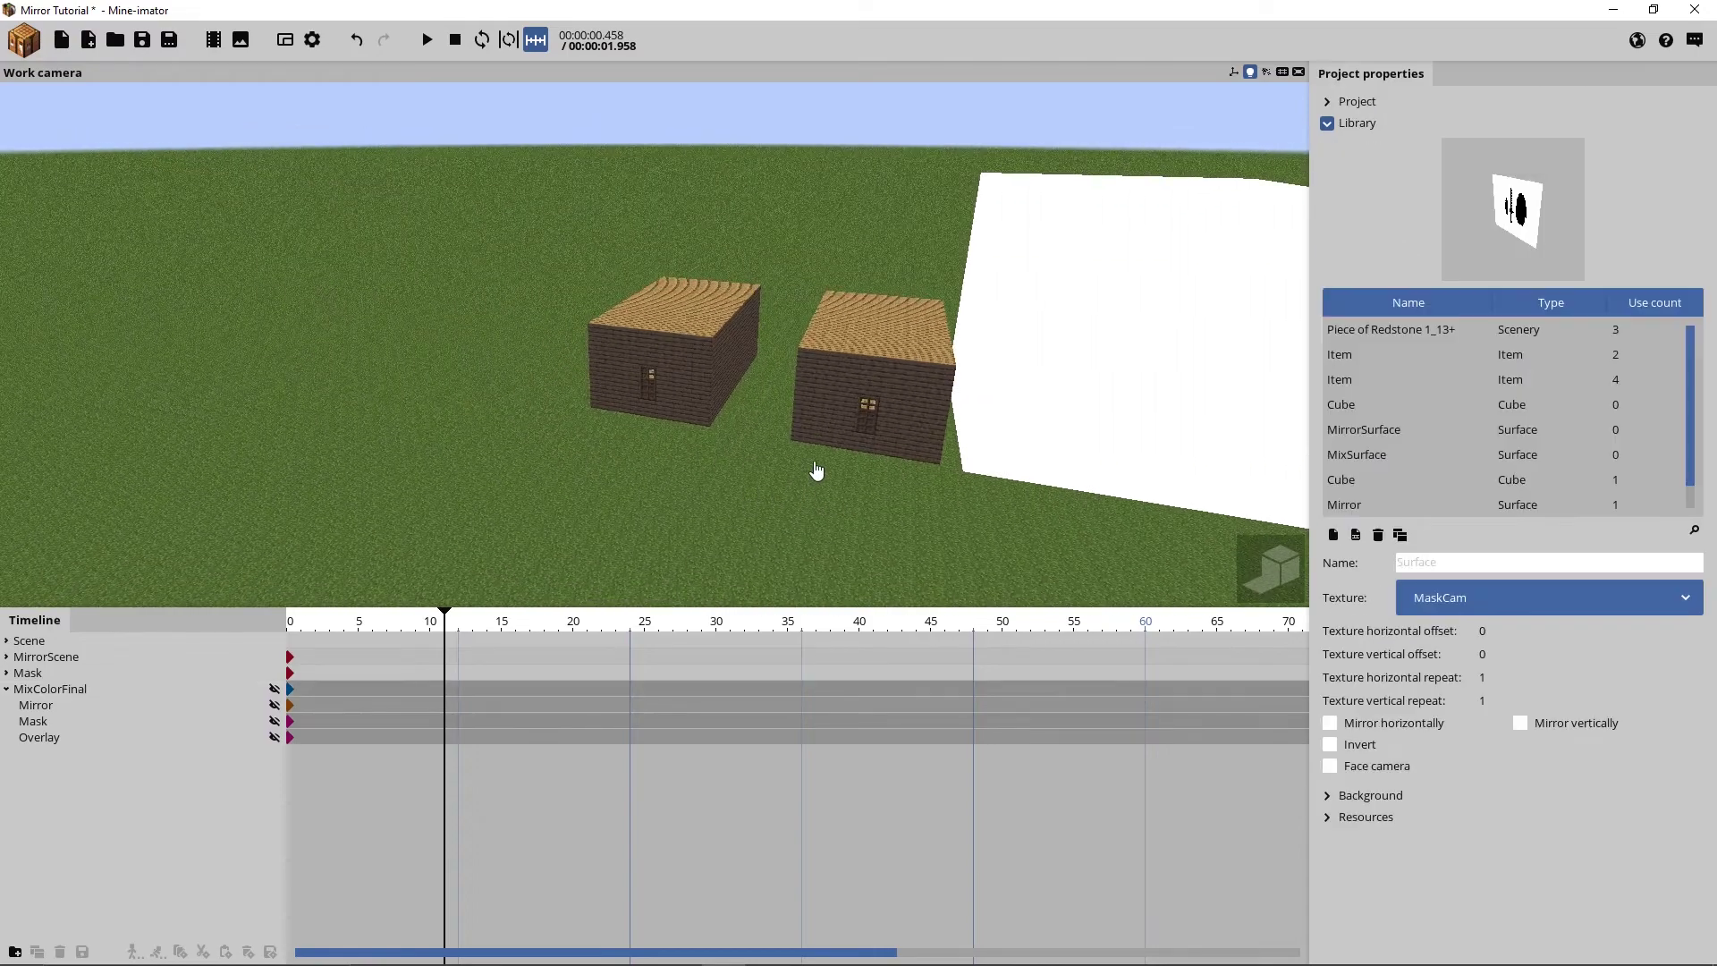
{"action": "right_click_drag", "start_coordinate": [815, 463], "coordinate": [743, 468]}
{"action": "key", "text": "w"}
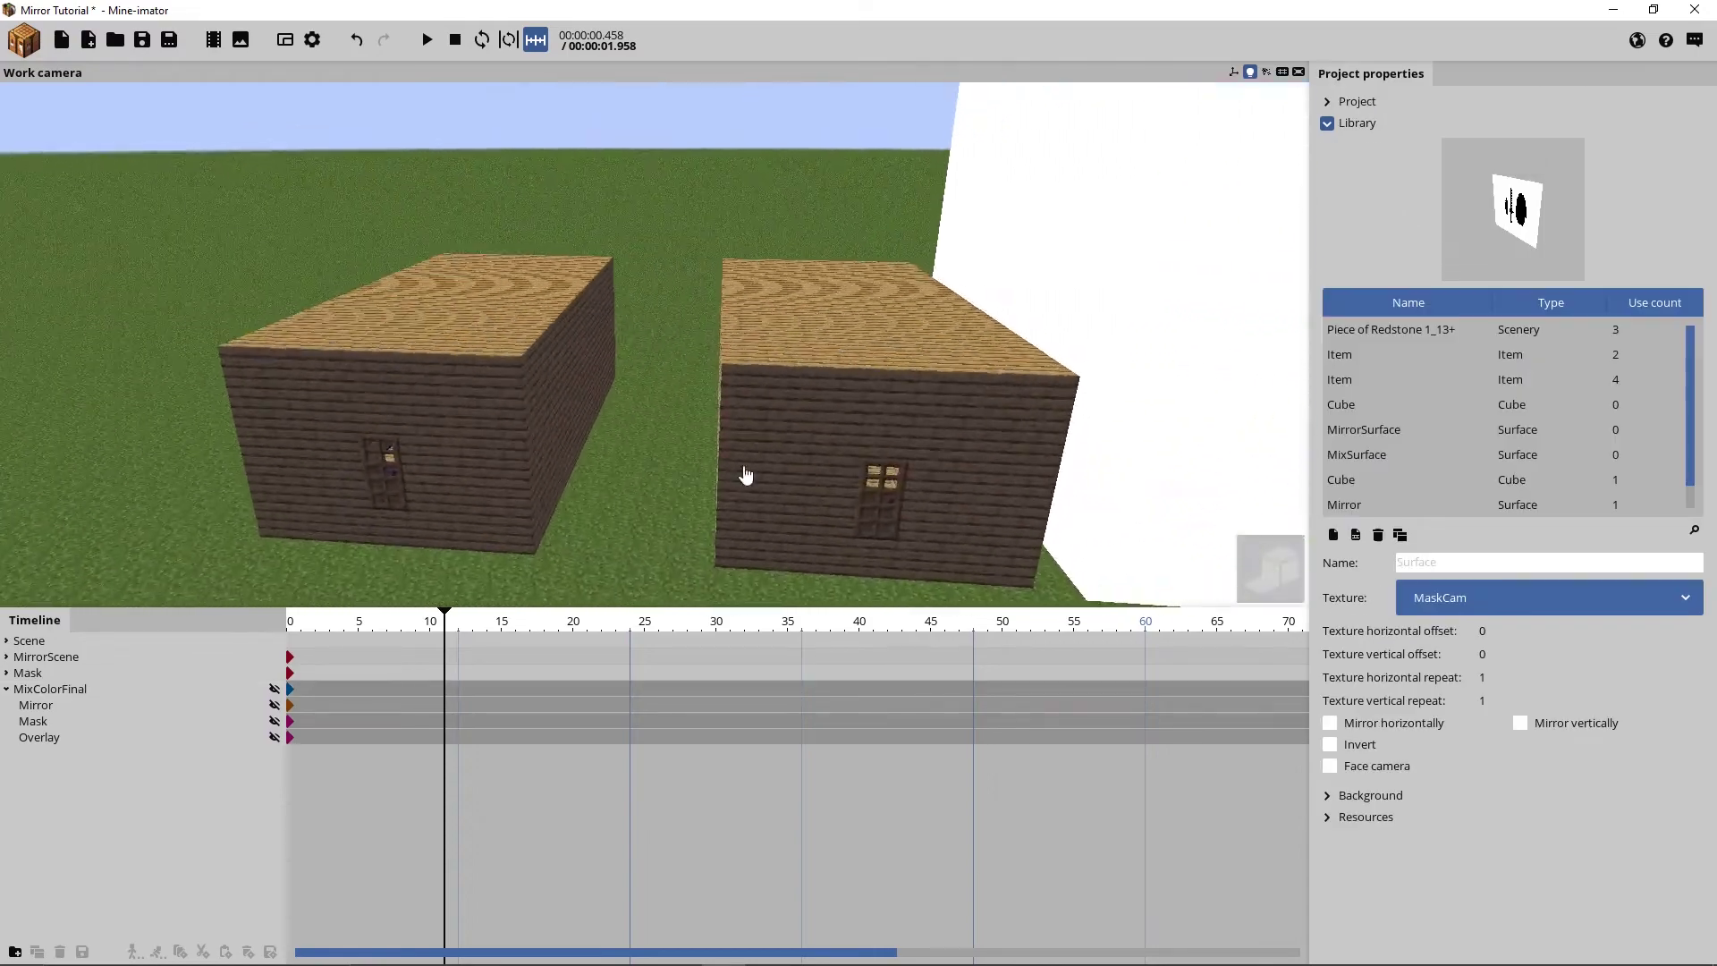
{"action": "left_click_drag", "start_coordinate": [439, 621], "coordinate": [248, 607]}
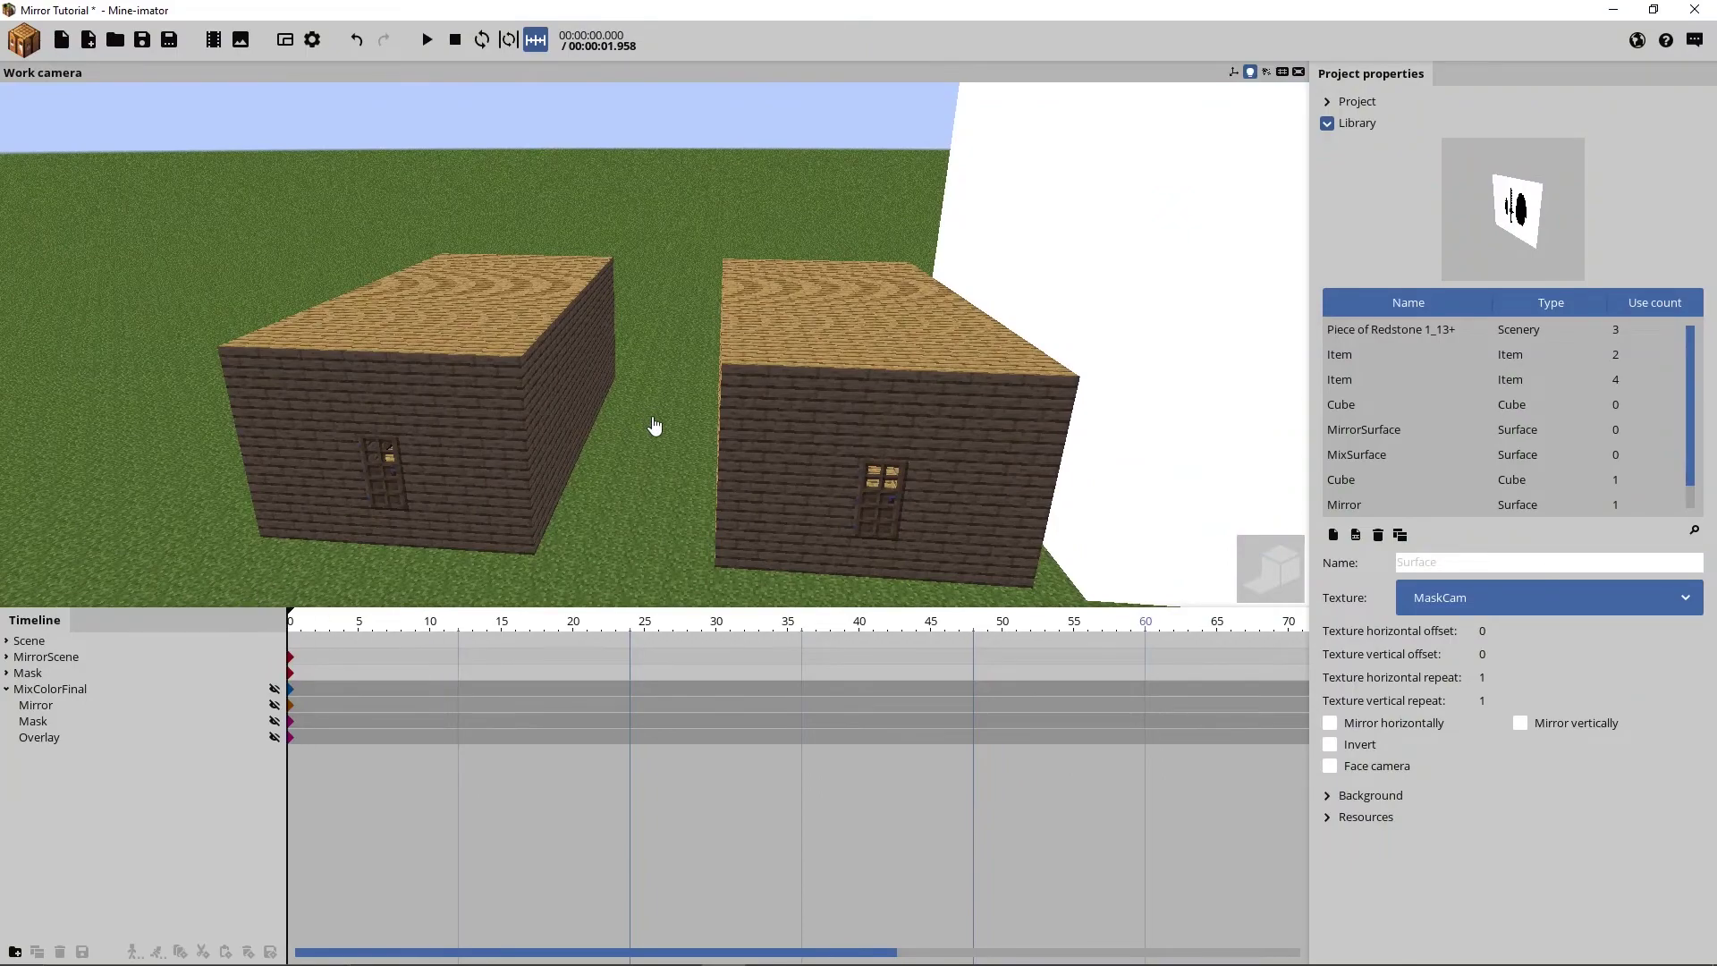
{"action": "key", "text": "w"}
{"action": "right_click_drag", "start_coordinate": [595, 441], "coordinate": [594, 440]}
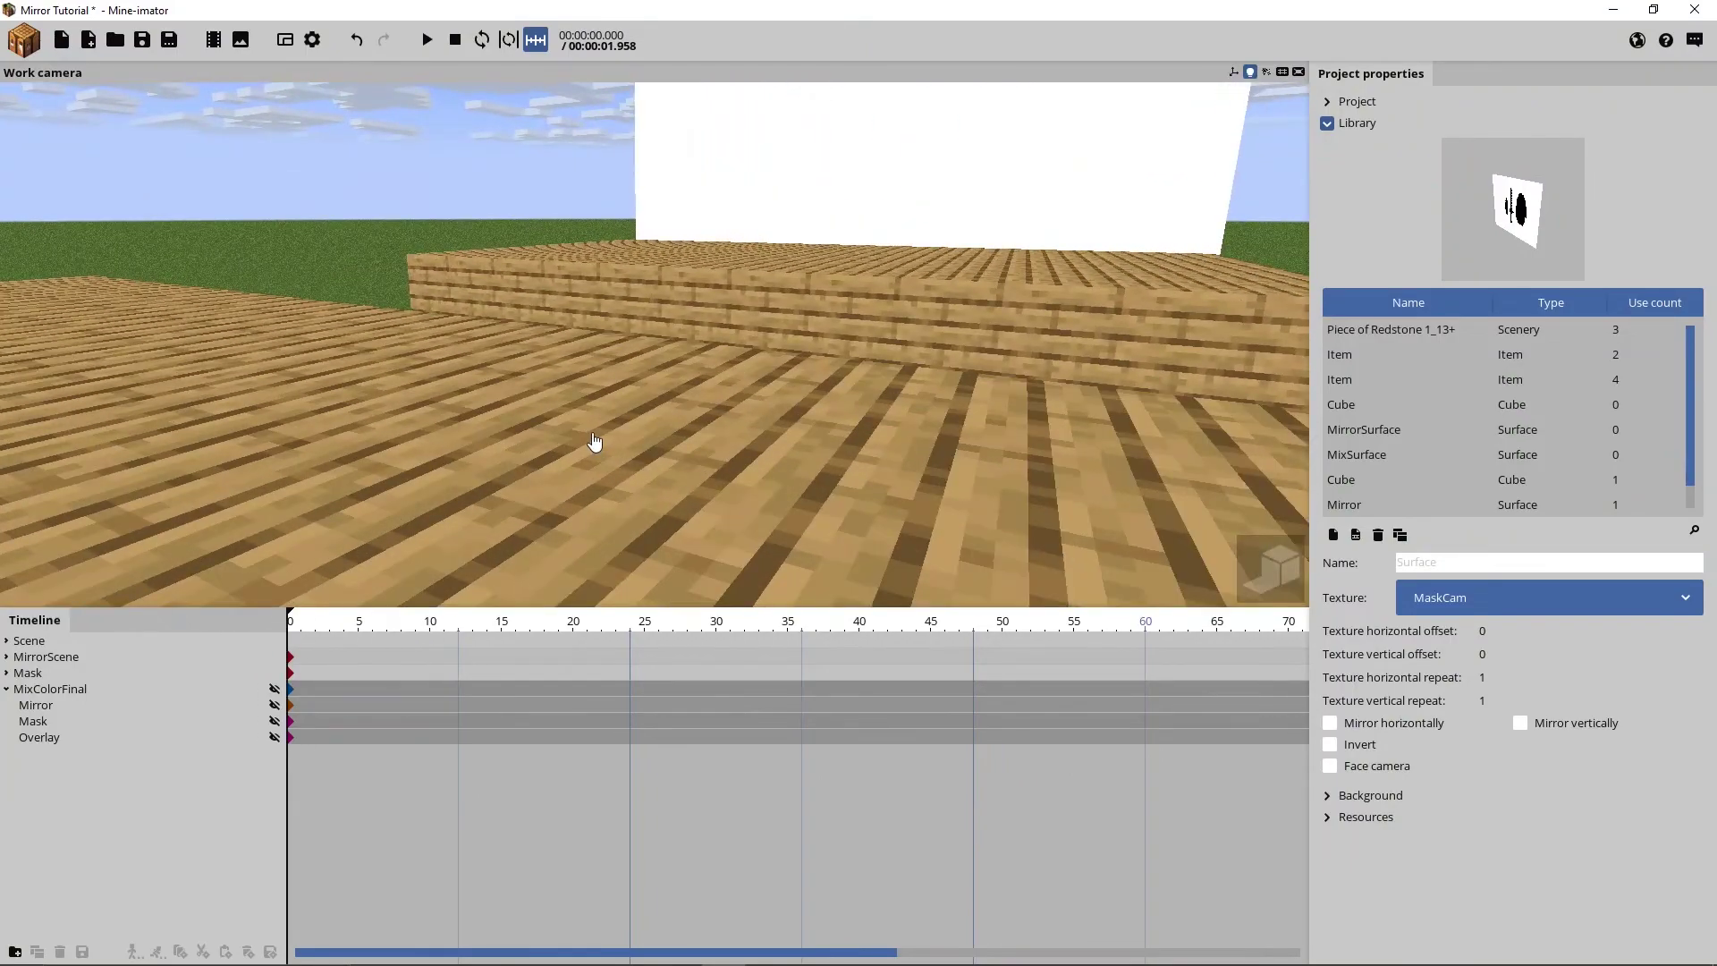
Display the camera outlines and inspect the house interior around the cameras, chests and walls
{"action": "left_click", "coordinate": [1240, 74]}
{"action": "key", "text": "w"}
{"action": "right_click_drag", "start_coordinate": [885, 297], "coordinate": [889, 304]}
{"action": "key", "text": "w"}
{"action": "right_click_drag", "start_coordinate": [606, 340], "coordinate": [633, 424]}
{"action": "key", "text": "w"}
{"action": "key", "text": "s"}
{"action": "key", "text": "w"}
{"action": "key", "text": "s"}
{"action": "key", "text": "w"}
{"action": "right_click_drag", "start_coordinate": [820, 339], "coordinate": [606, 379]}
{"action": "right_click_drag", "start_coordinate": [786, 311], "coordinate": [681, 476]}
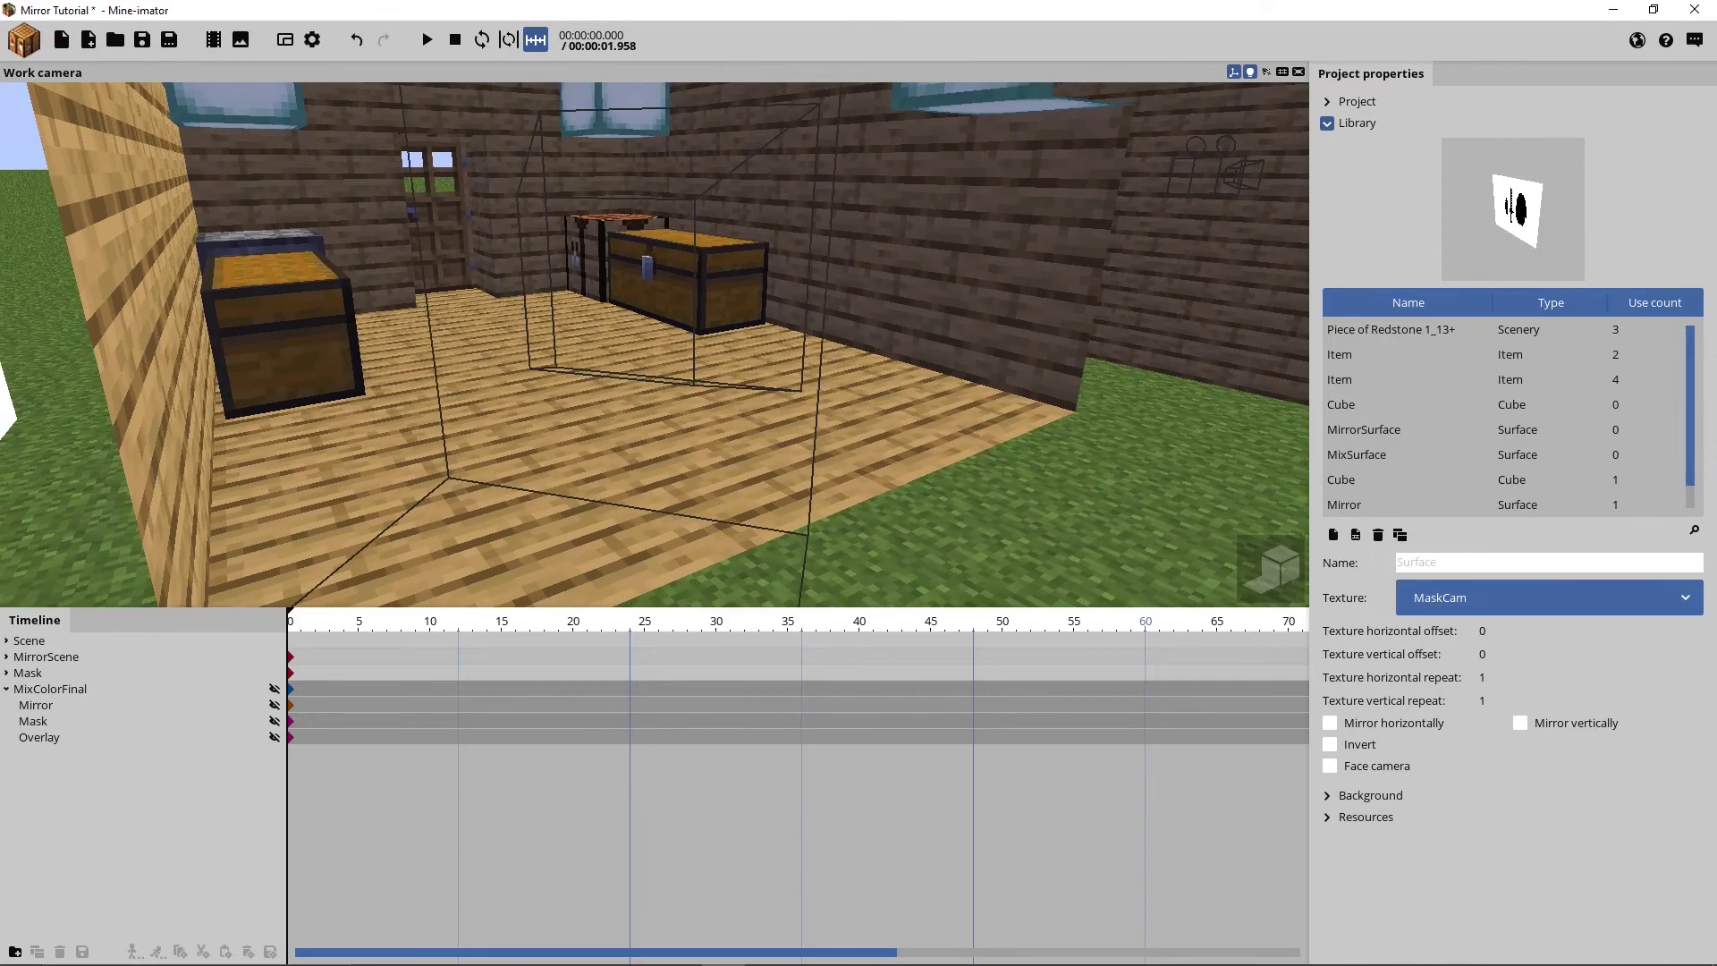
{"action": "right_click_drag", "start_coordinate": [881, 417], "coordinate": [833, 399]}
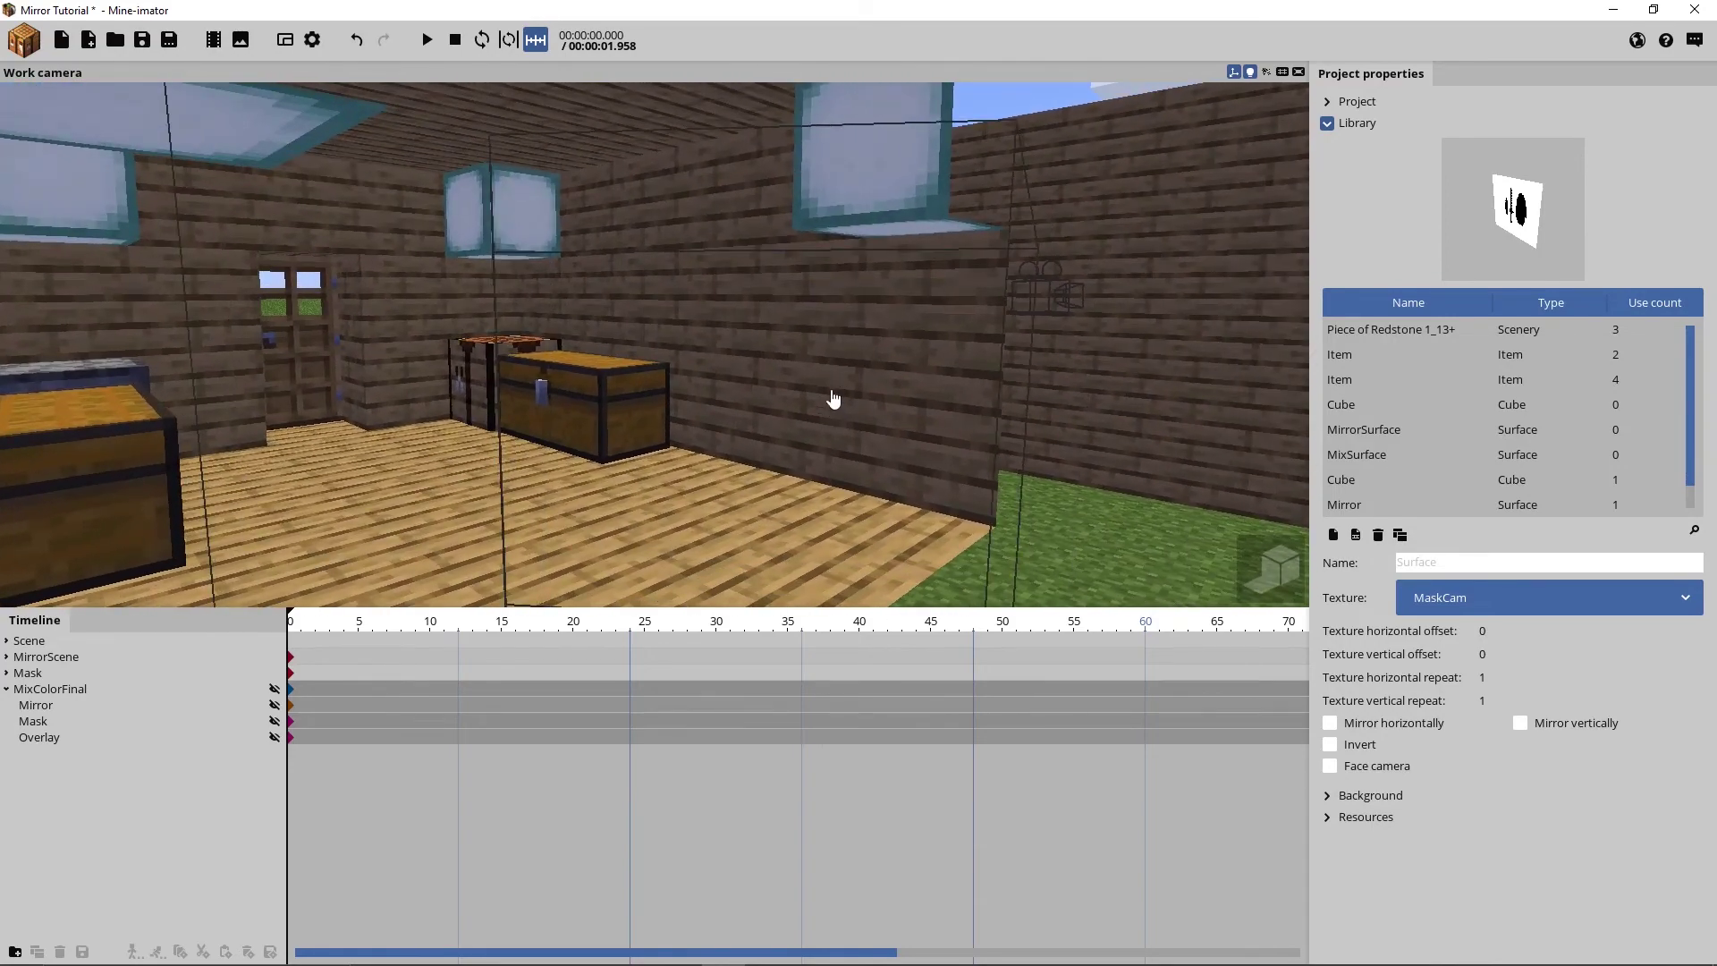
{"action": "right_click_drag", "start_coordinate": [795, 342], "coordinate": [793, 284]}
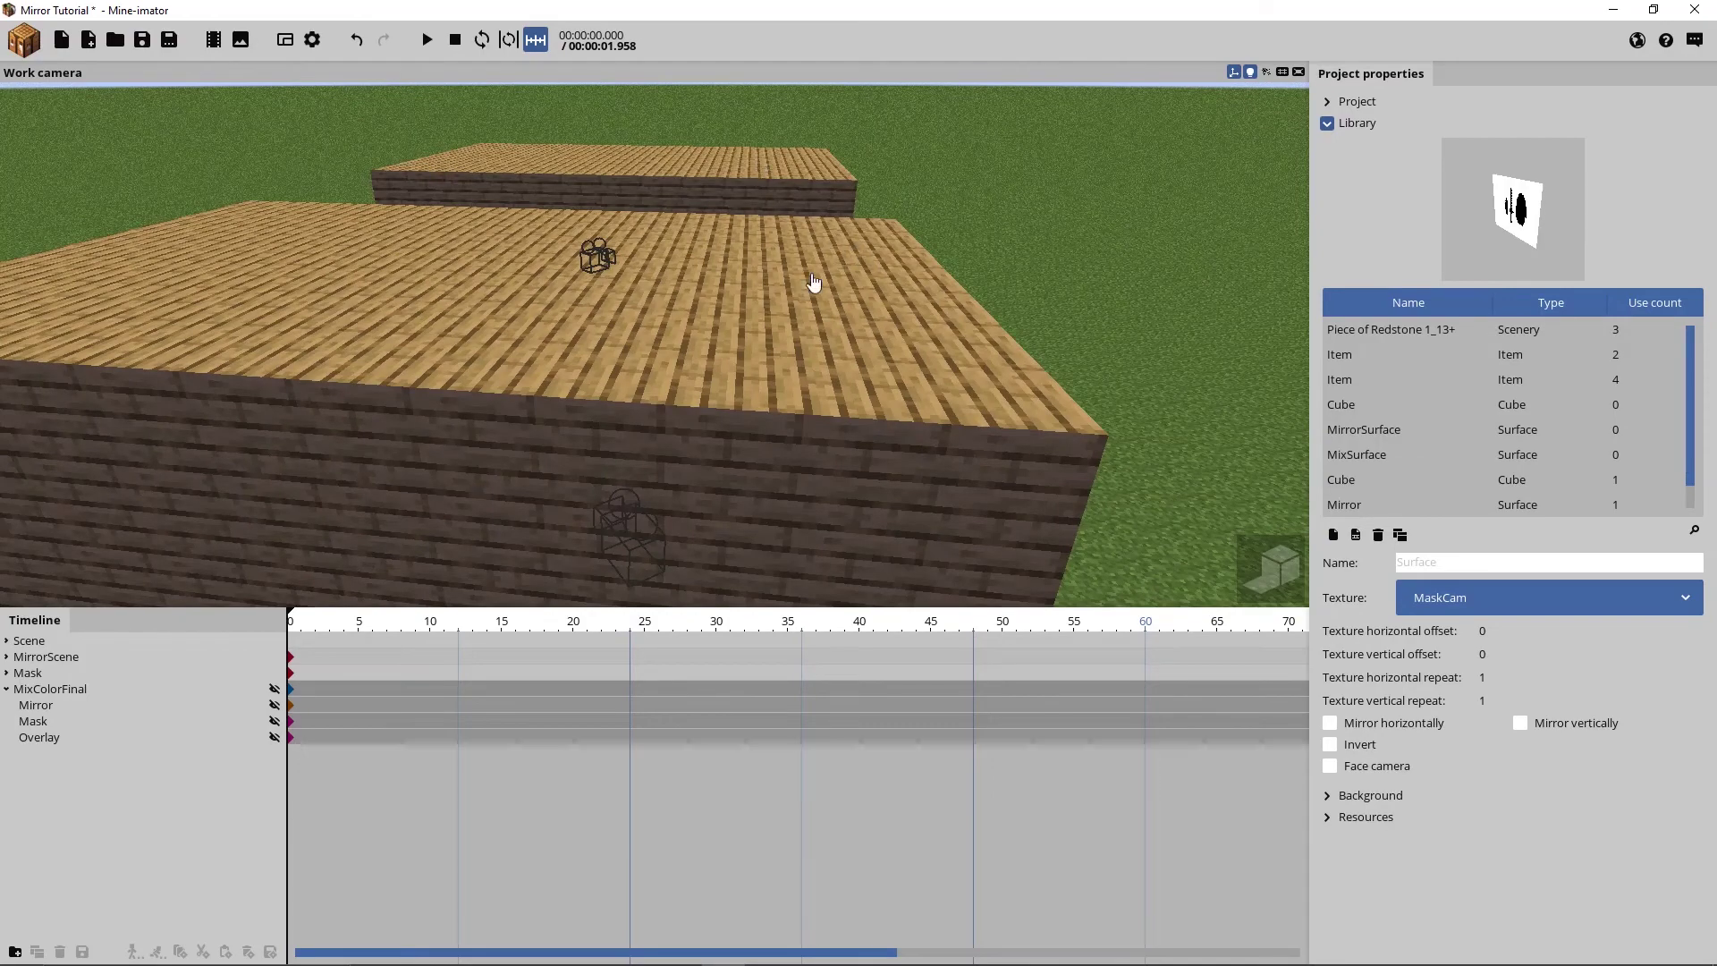
Add a Steve character under the Scene's Mirror folder, standing in front of the Diamonds and Sword
{"action": "right_click_drag", "start_coordinate": [893, 358], "coordinate": [892, 359]}
{"action": "right_click_drag", "start_coordinate": [843, 437], "coordinate": [905, 377]}
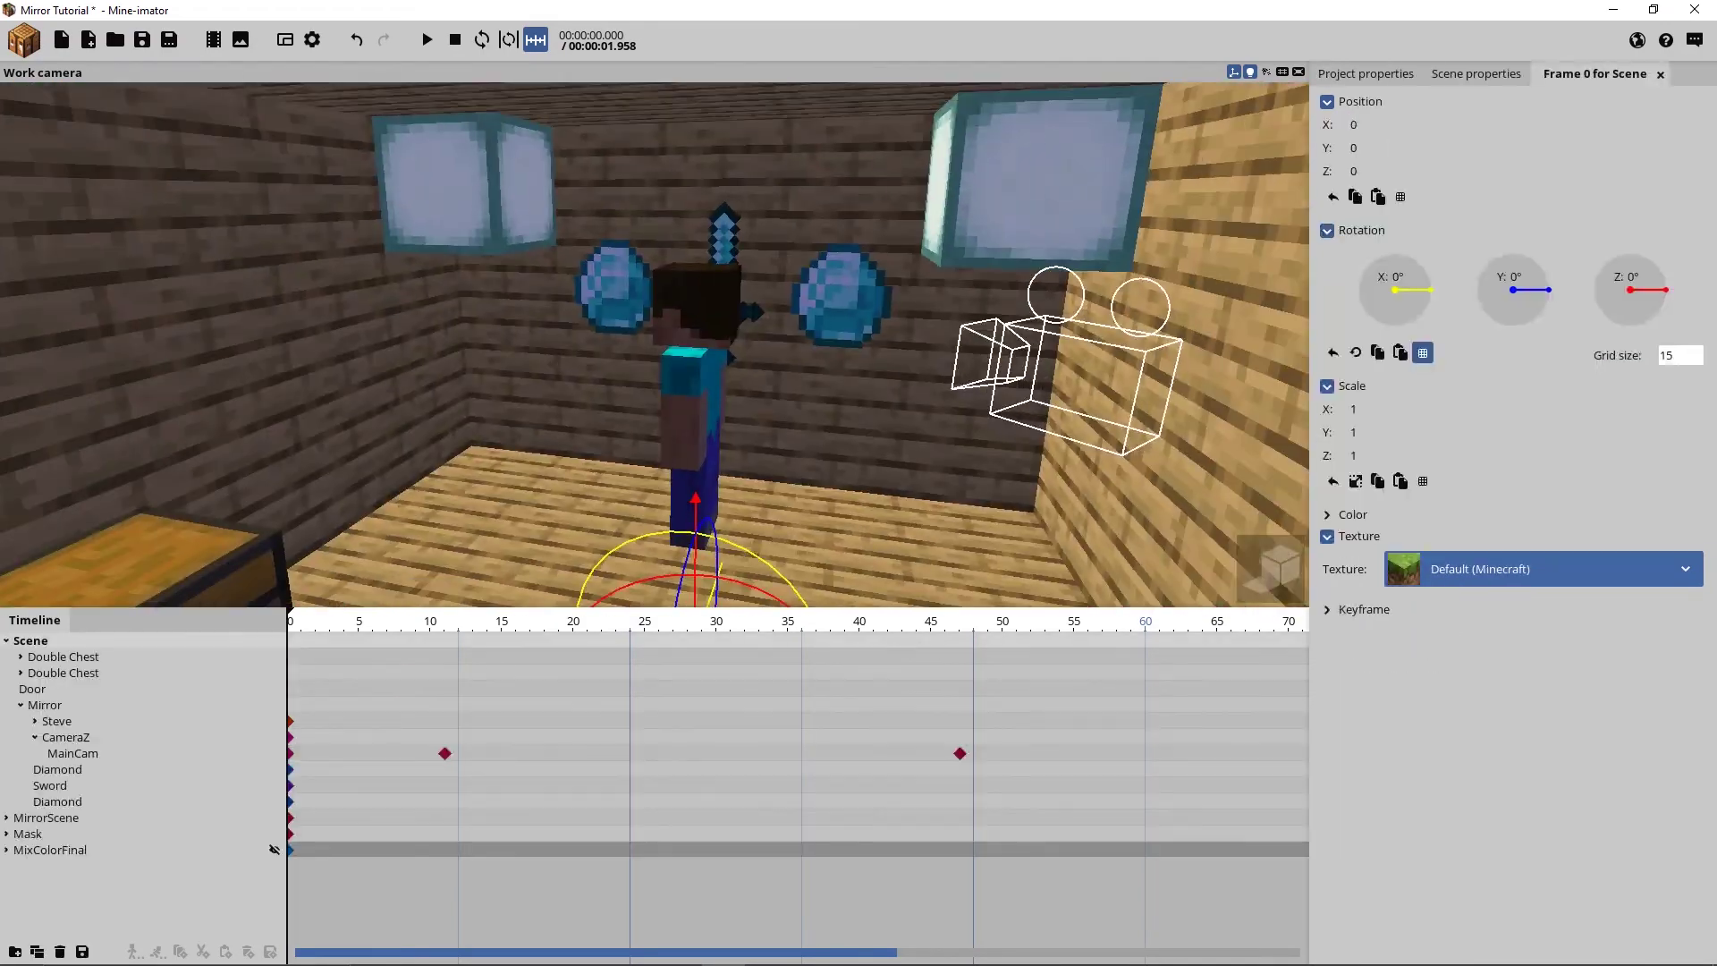
{"action": "right_click_drag", "start_coordinate": [850, 383], "coordinate": [619, 281]}
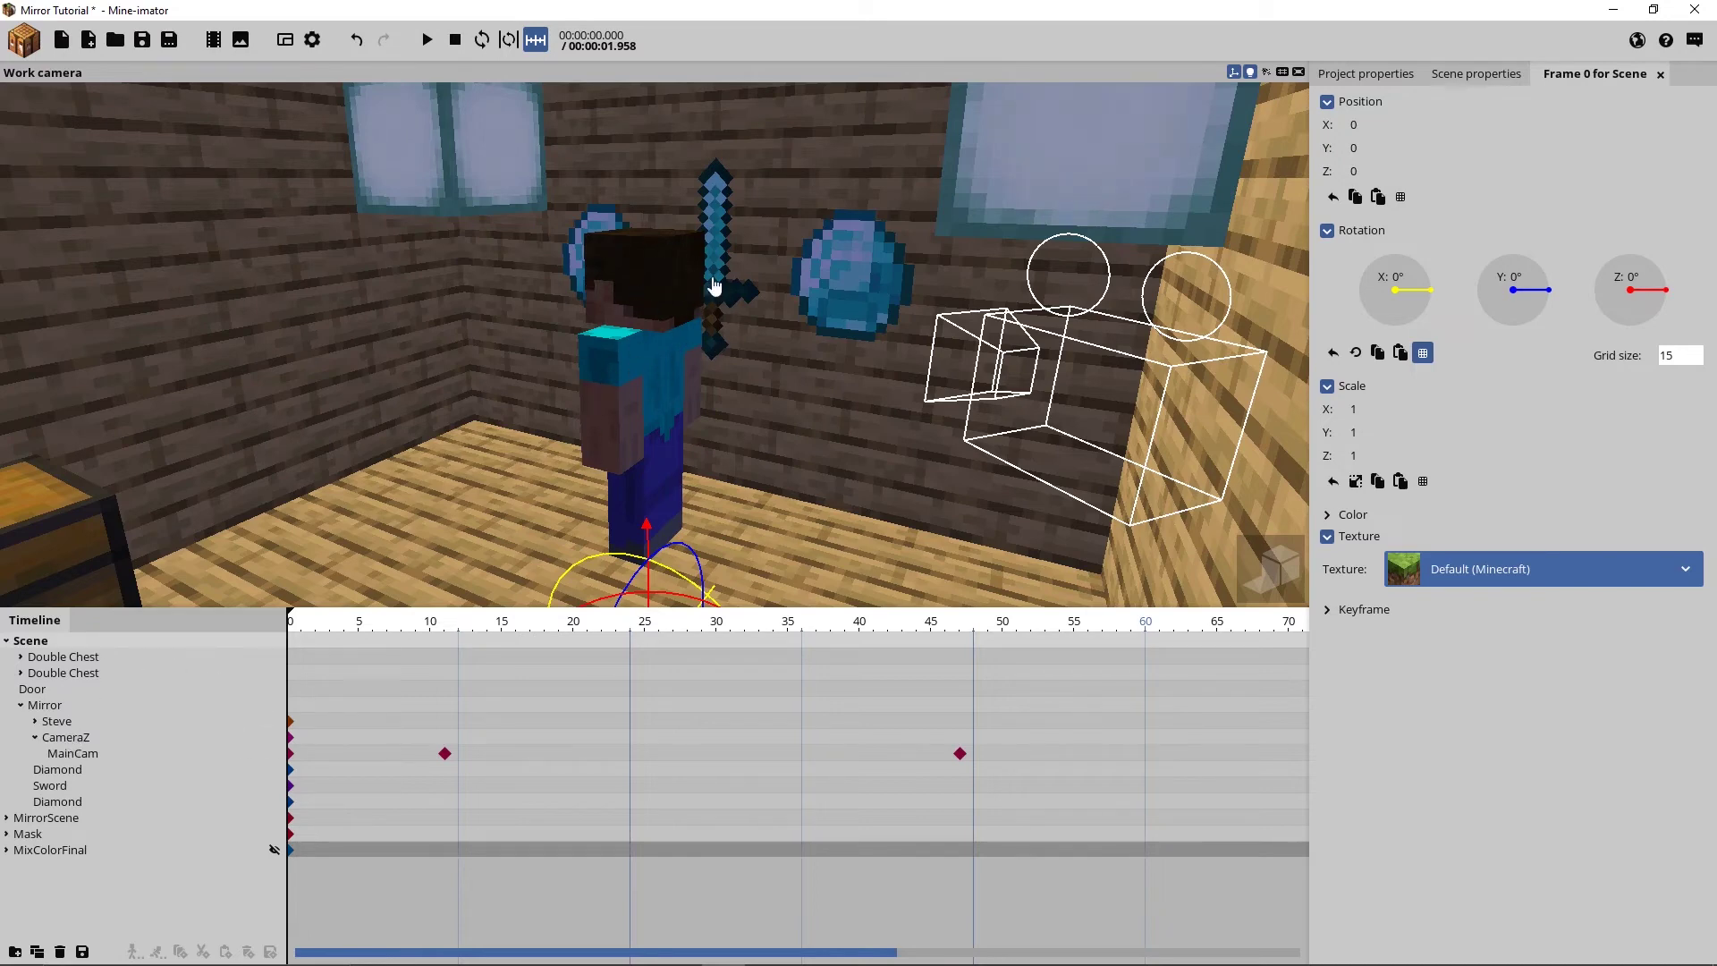
{"action": "mouse_move", "coordinate": [726, 286]}
{"action": "right_mouse_down"}
{"action": "mouse_move", "coordinate": [447, 277]}
{"action": "mouse_move", "coordinate": [420, 331]}
{"action": "mouse_move", "coordinate": [680, 402]}
{"action": "mouse_move", "coordinate": [724, 380]}
{"action": "mouse_move", "coordinate": [671, 322]}
{"action": "mouse_move", "coordinate": [733, 277]}
{"action": "mouse_move", "coordinate": [706, 270]}
{"action": "right_mouse_up"}
Show MixColorFinal again and preview the composite with Steve up to frame 8
{"action": "left_click", "coordinate": [274, 849]}
{"action": "key", "text": "w"}
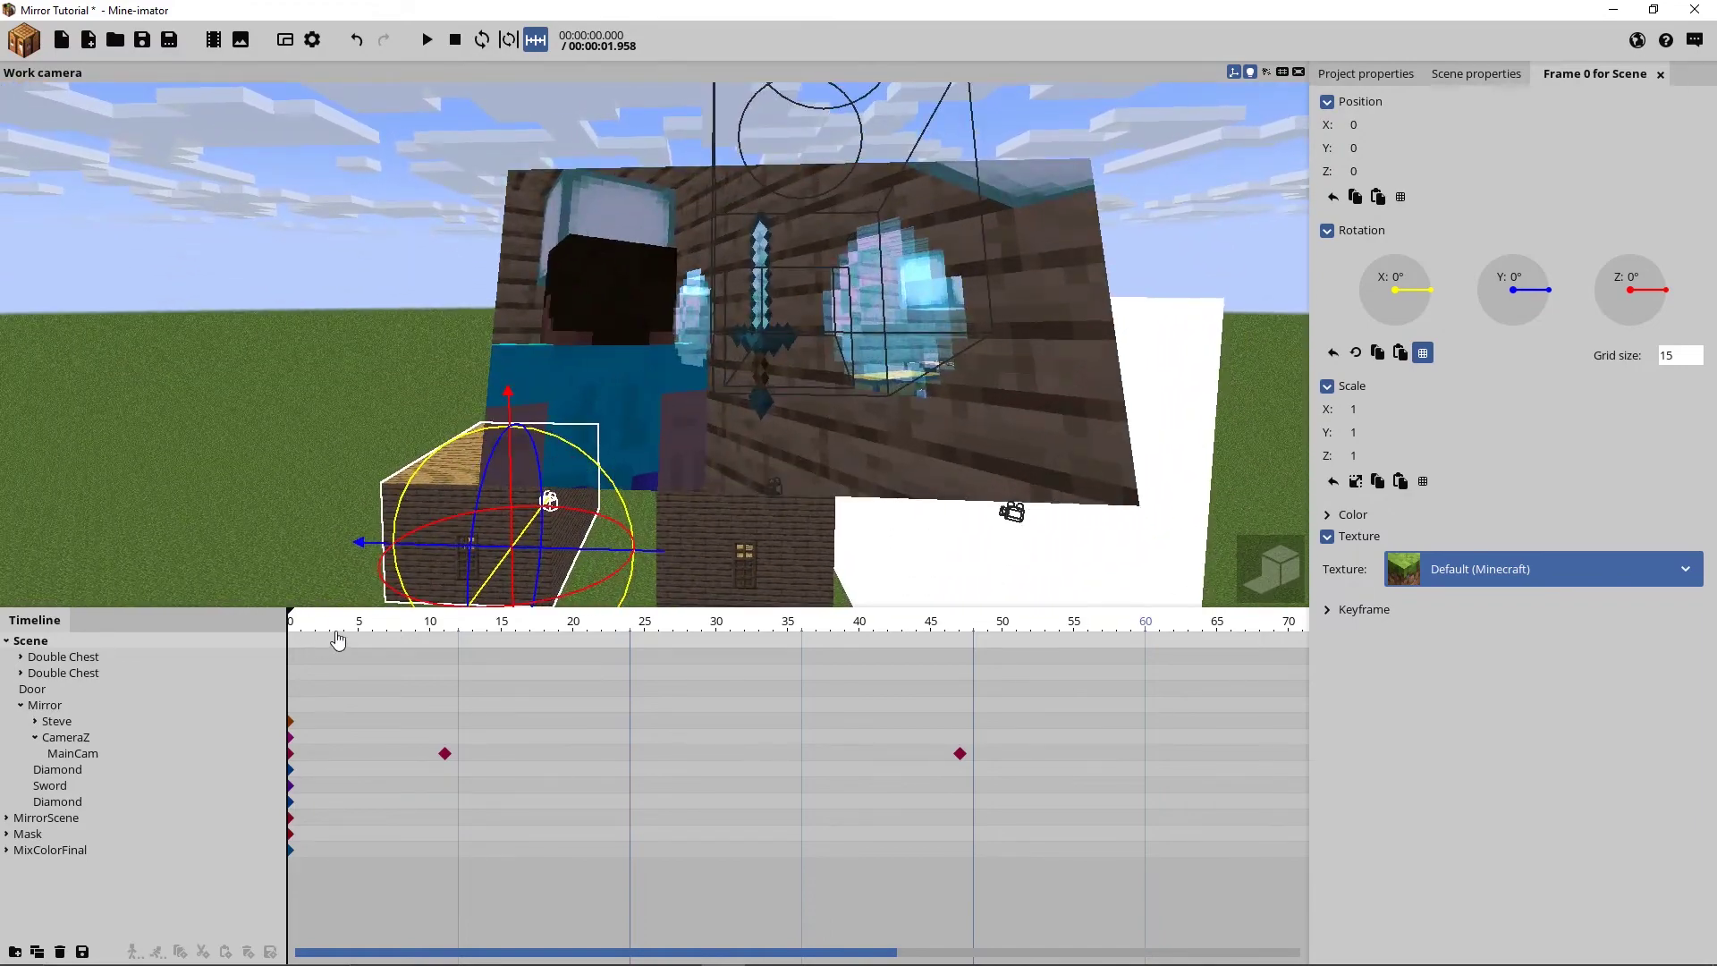
{"action": "left_click", "coordinate": [312, 636]}
{"action": "left_click_drag", "start_coordinate": [312, 636], "coordinate": [401, 630]}
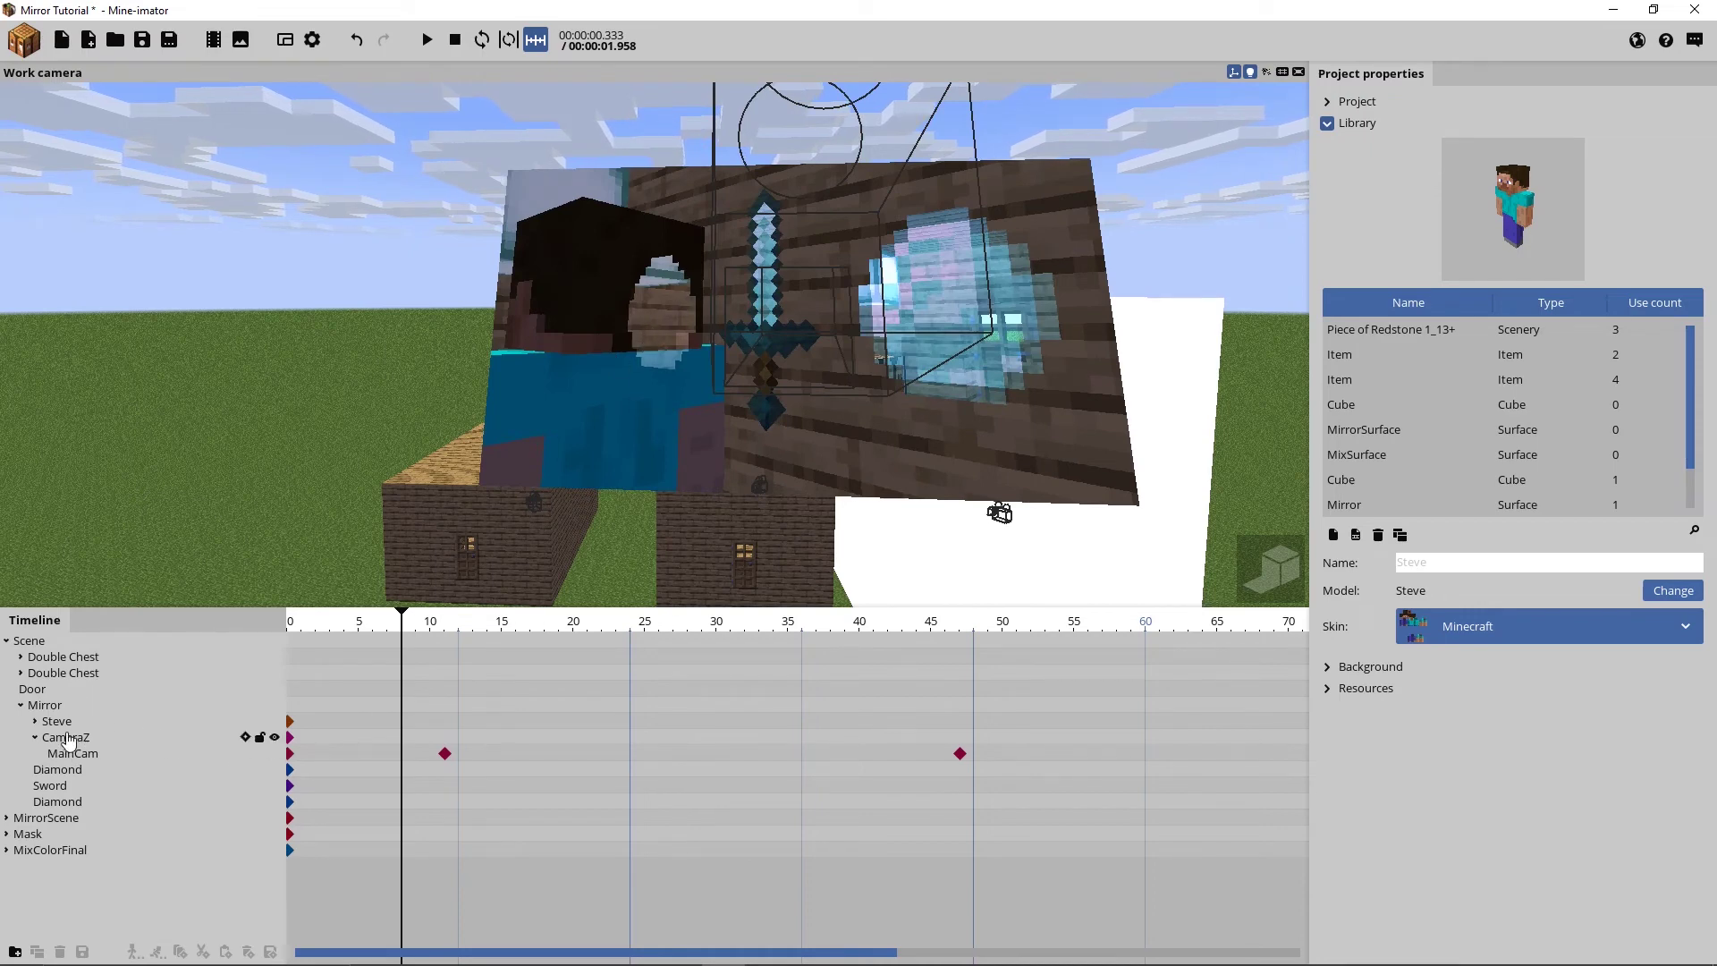
Duplicate the Steve character of the Scene folder
{"action": "left_click", "coordinate": [63, 722]}
{"action": "key", "text": "ctrl+d"}
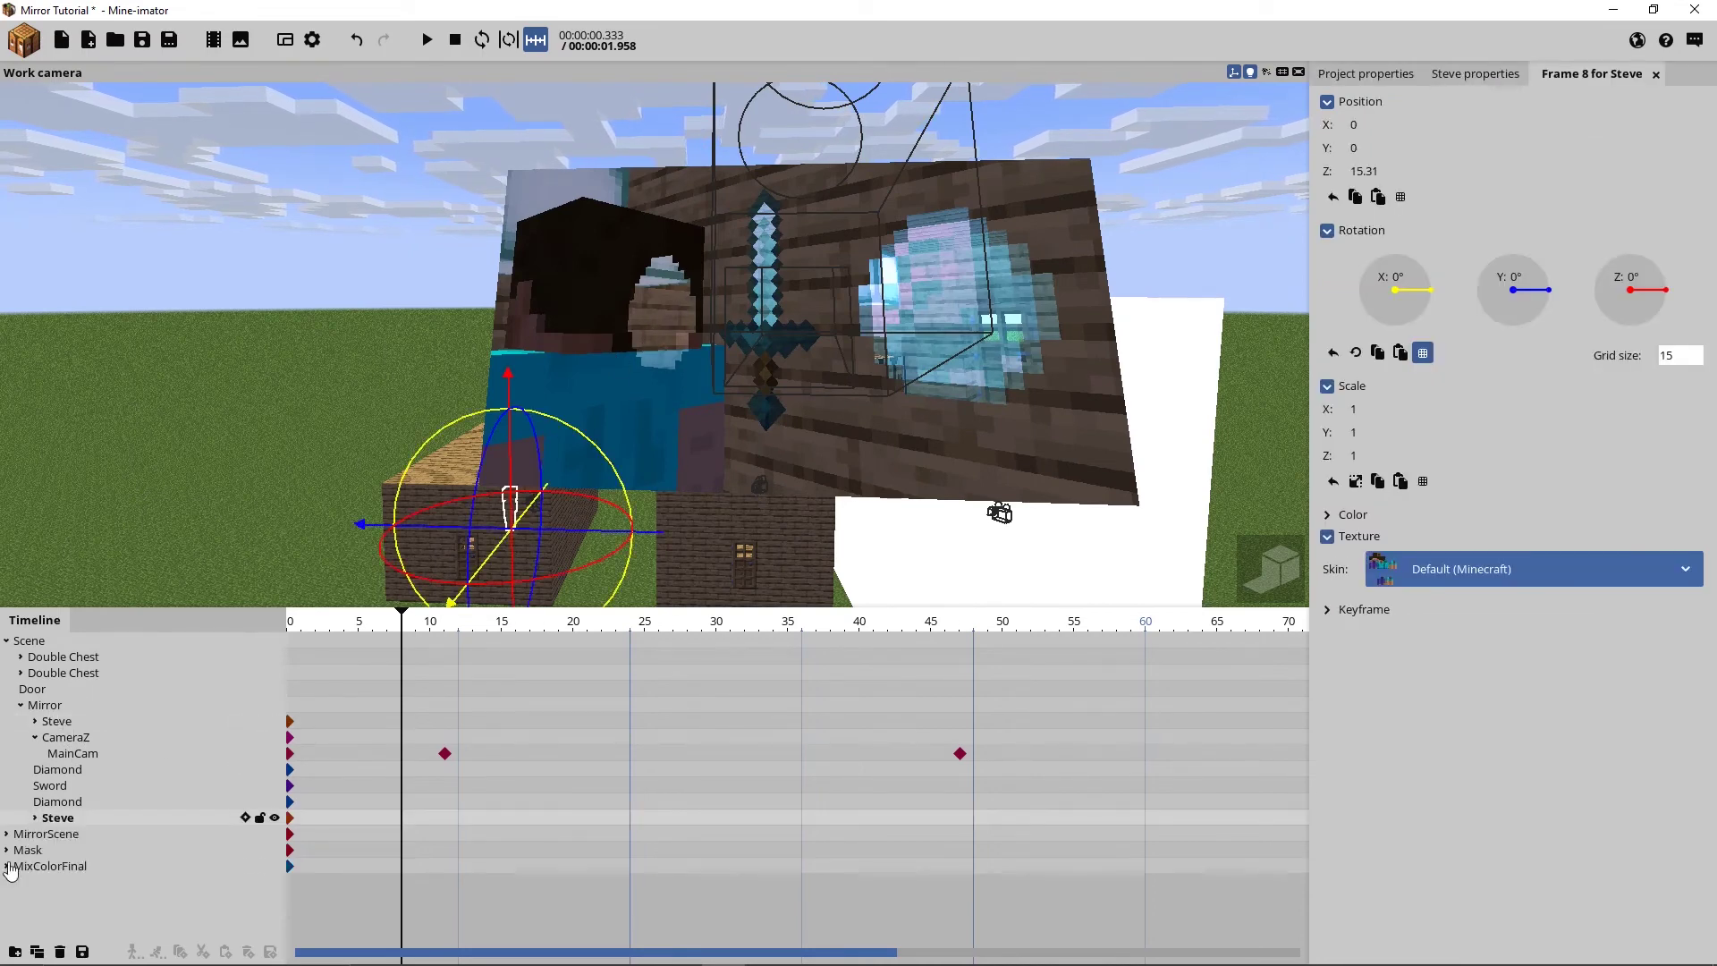
Move the duplicated Steve into the Mask's Mirror folder and colour it pure white with mix percent and brightness at 100%
{"action": "left_click", "coordinate": [7, 850]}
{"action": "left_click_drag", "start_coordinate": [62, 821], "coordinate": [73, 921]}
{"action": "left_click_drag", "start_coordinate": [1429, 693], "coordinate": [1652, 685]}
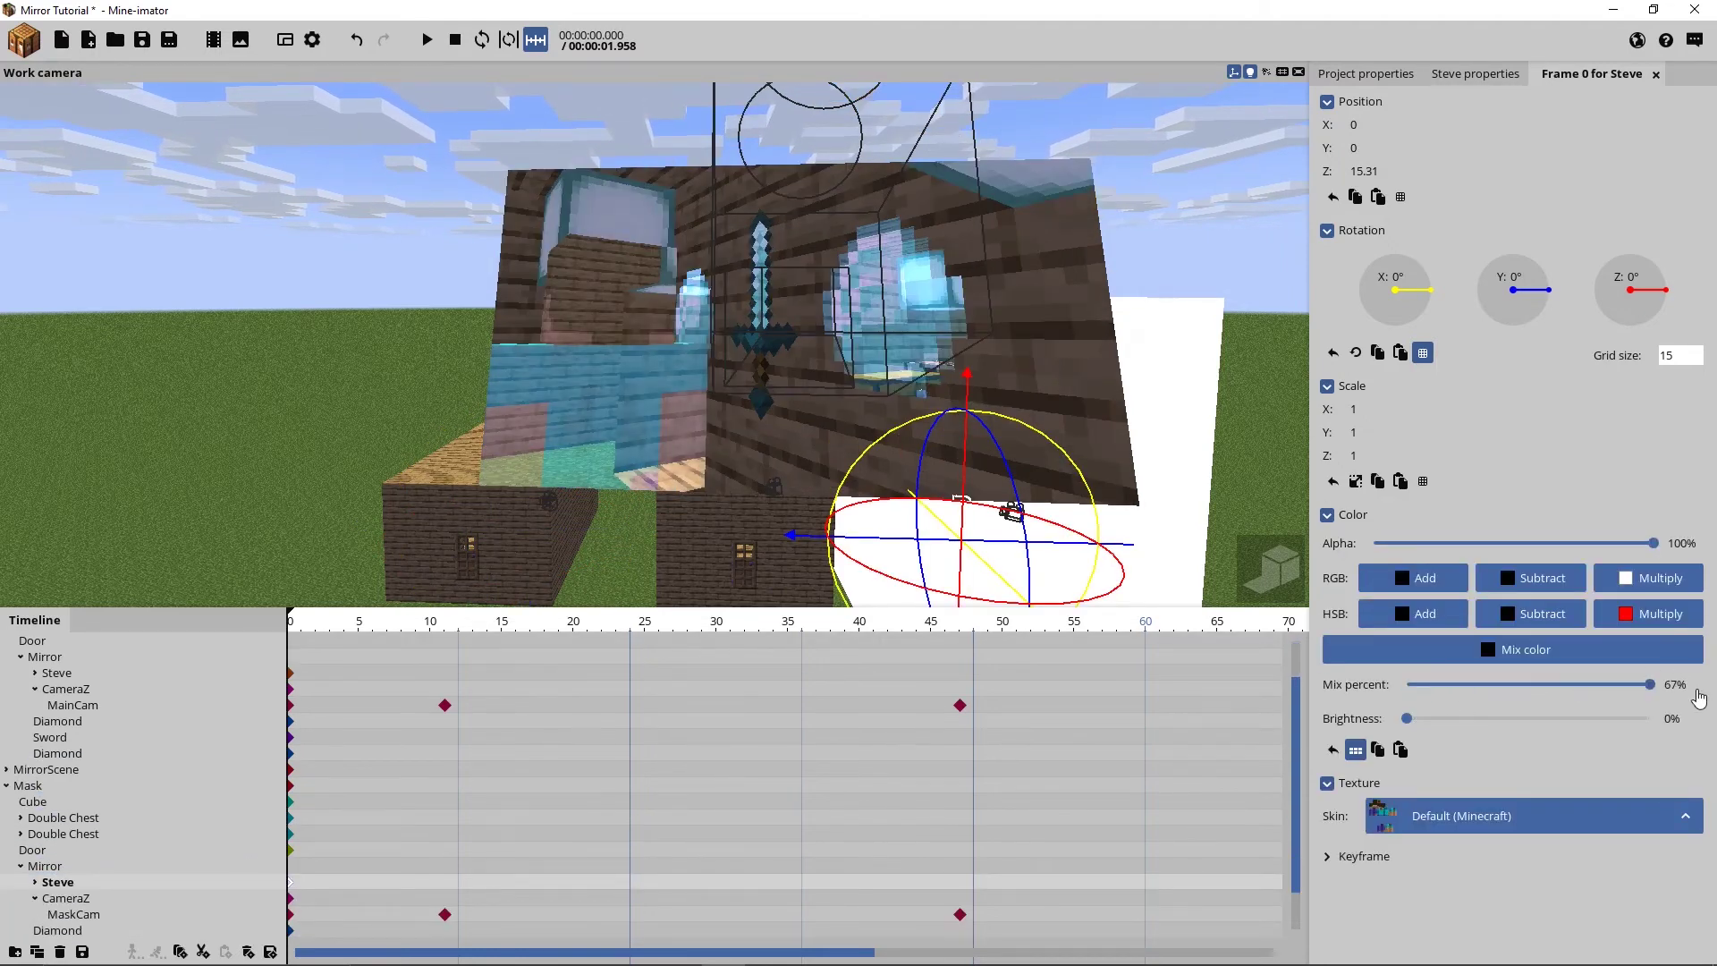
{"action": "left_click_drag", "start_coordinate": [1473, 720], "coordinate": [1650, 718]}
{"action": "left_click", "coordinate": [1526, 649]}
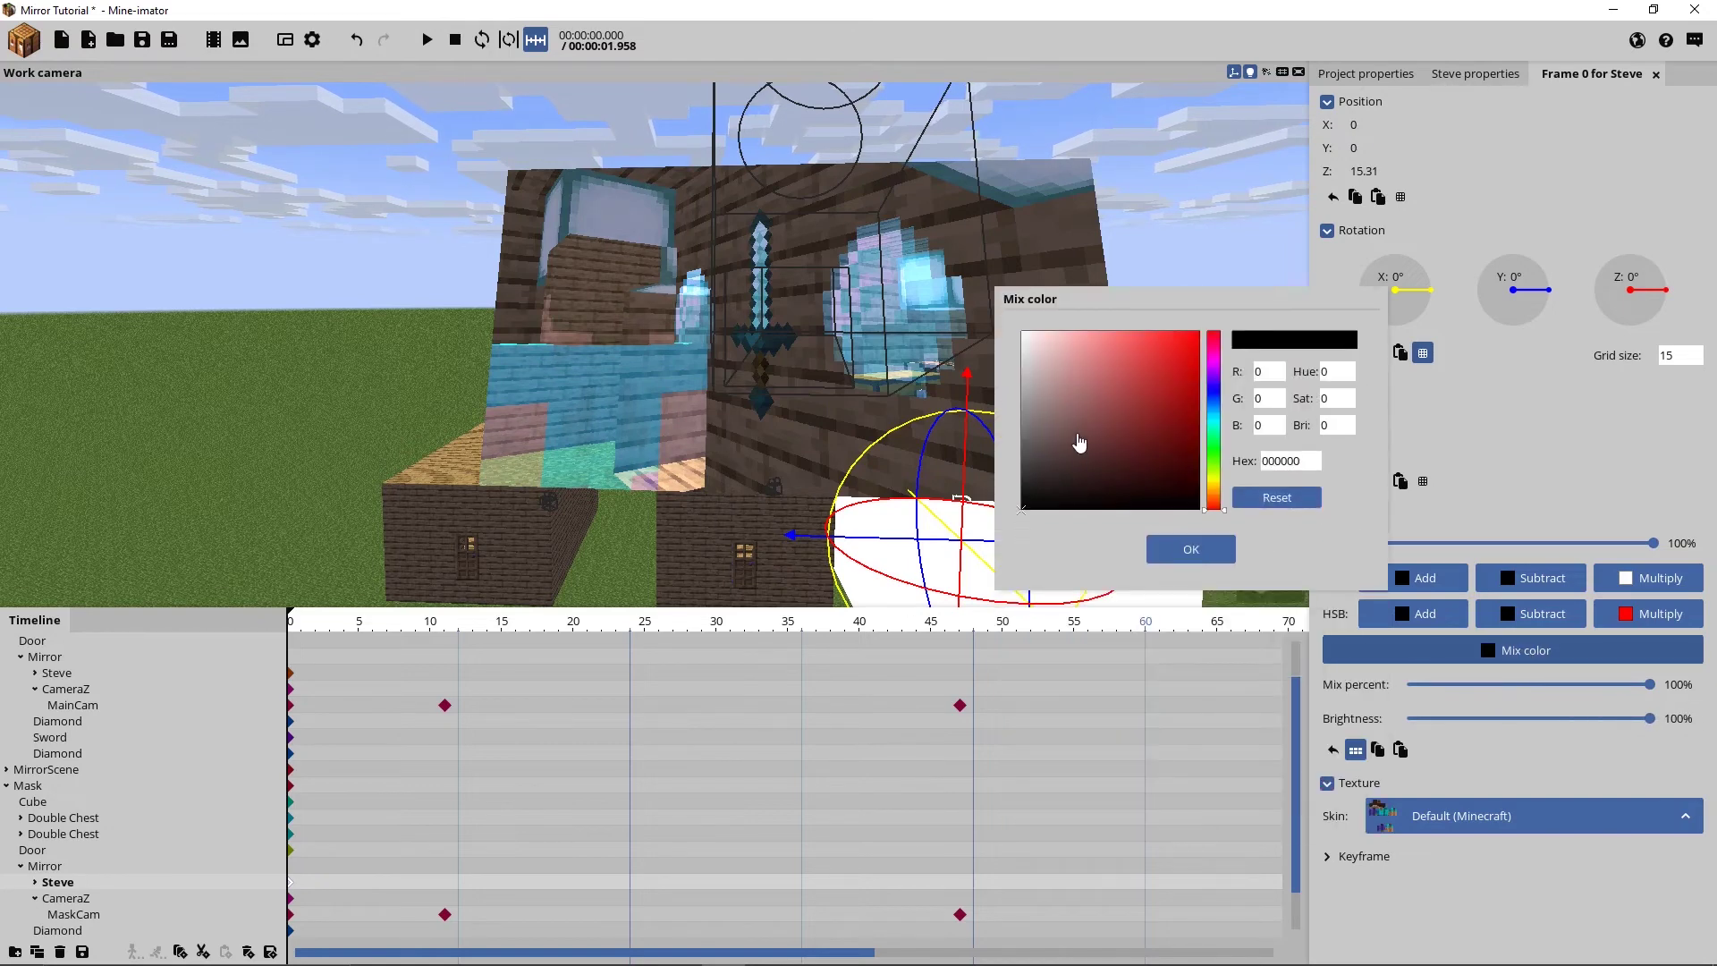
{"action": "left_click_drag", "start_coordinate": [1077, 448], "coordinate": [953, 275]}
{"action": "left_click", "coordinate": [1170, 543]}
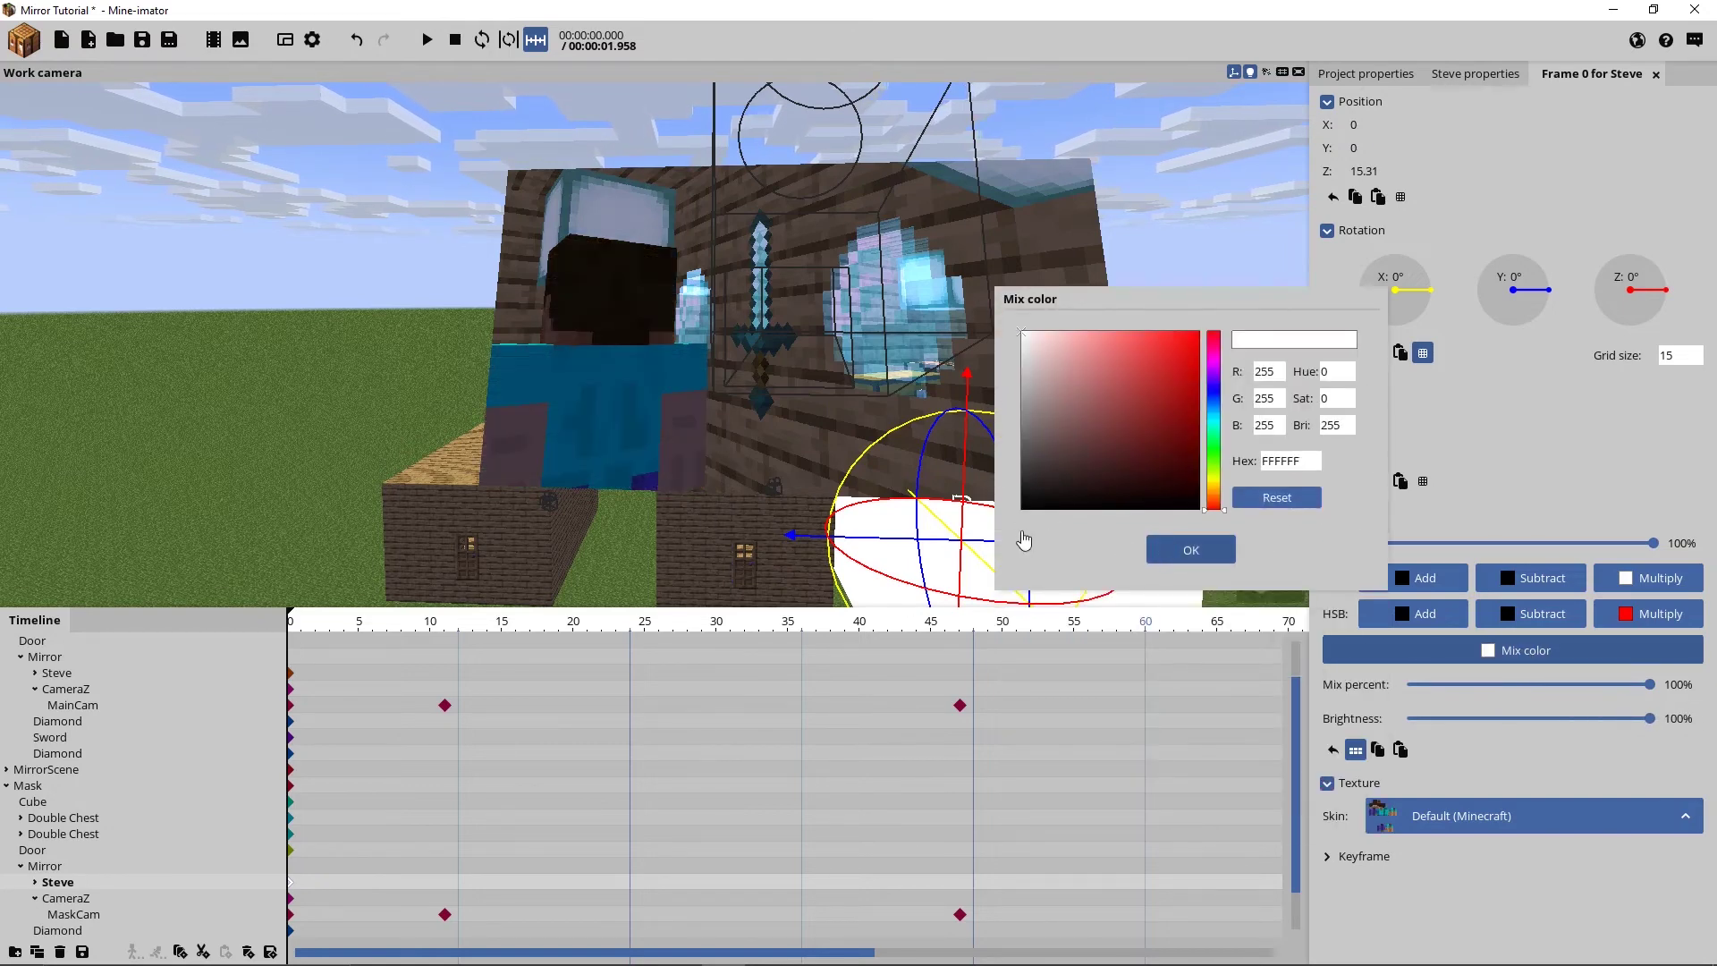
{"action": "mouse_move", "coordinate": [317, 626]}
{"action": "left_mouse_down"}
{"action": "mouse_move", "coordinate": [598, 640]}
{"action": "mouse_move", "coordinate": [473, 640]}
{"action": "left_mouse_up"}
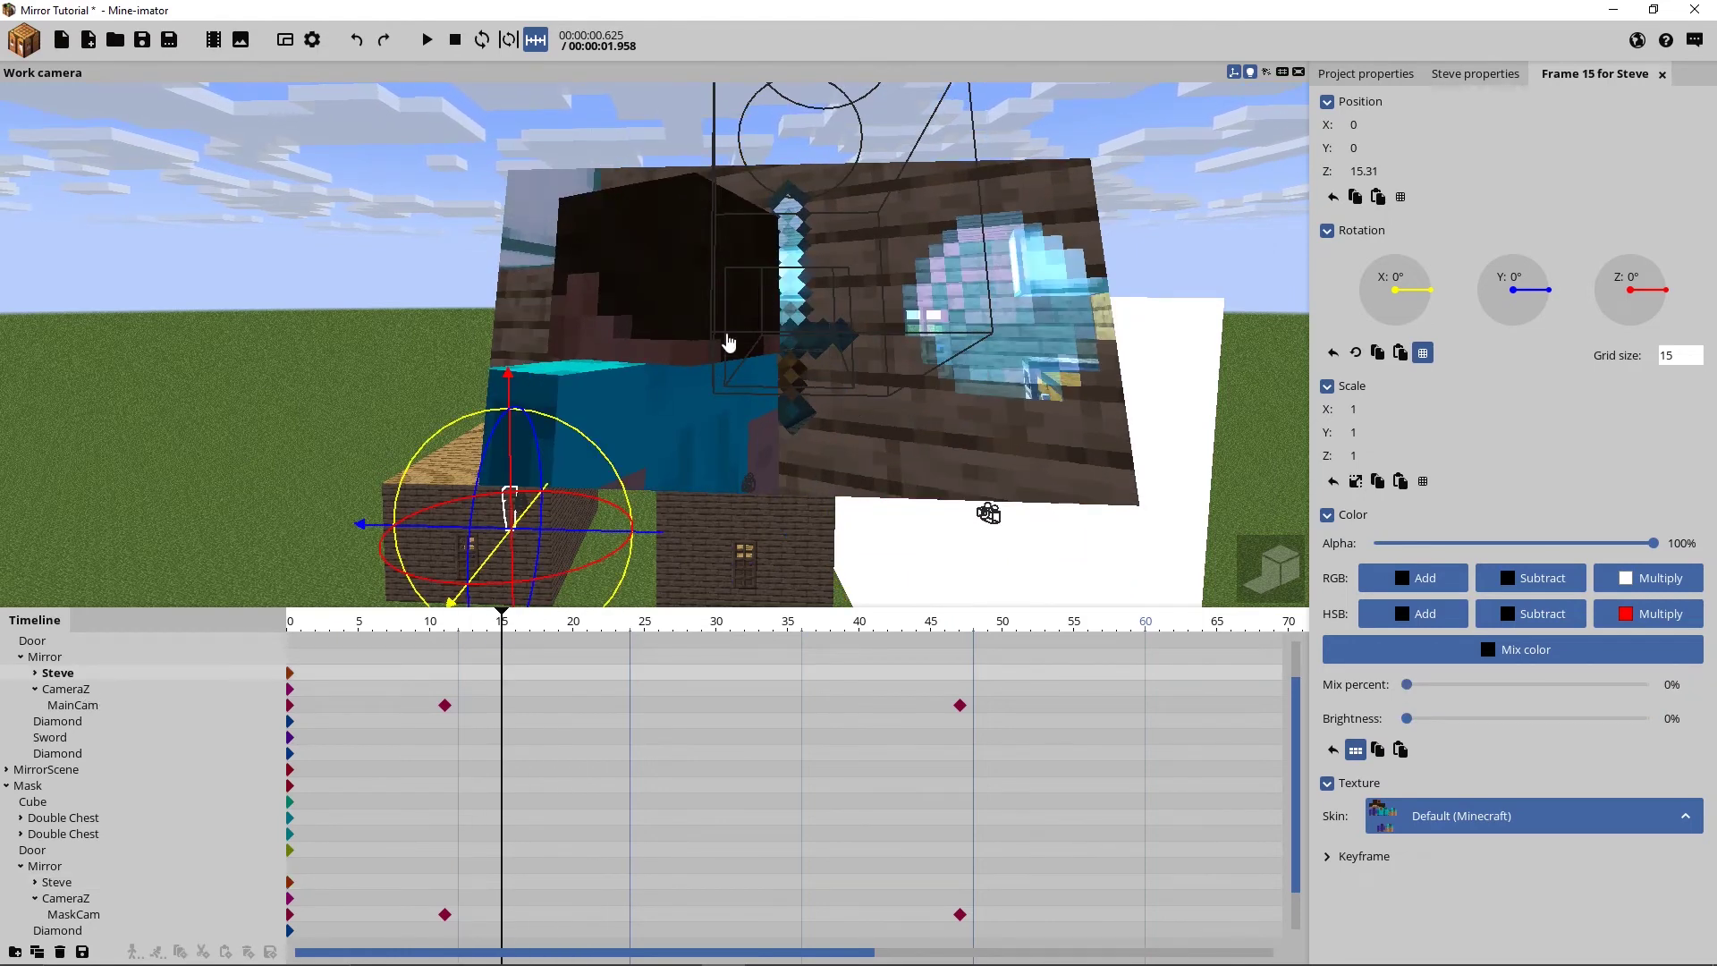
Duplicate the Scene's Steve and move the copy into the Mirror folder of MirrorScene
{"action": "left_click", "coordinate": [6, 785]}
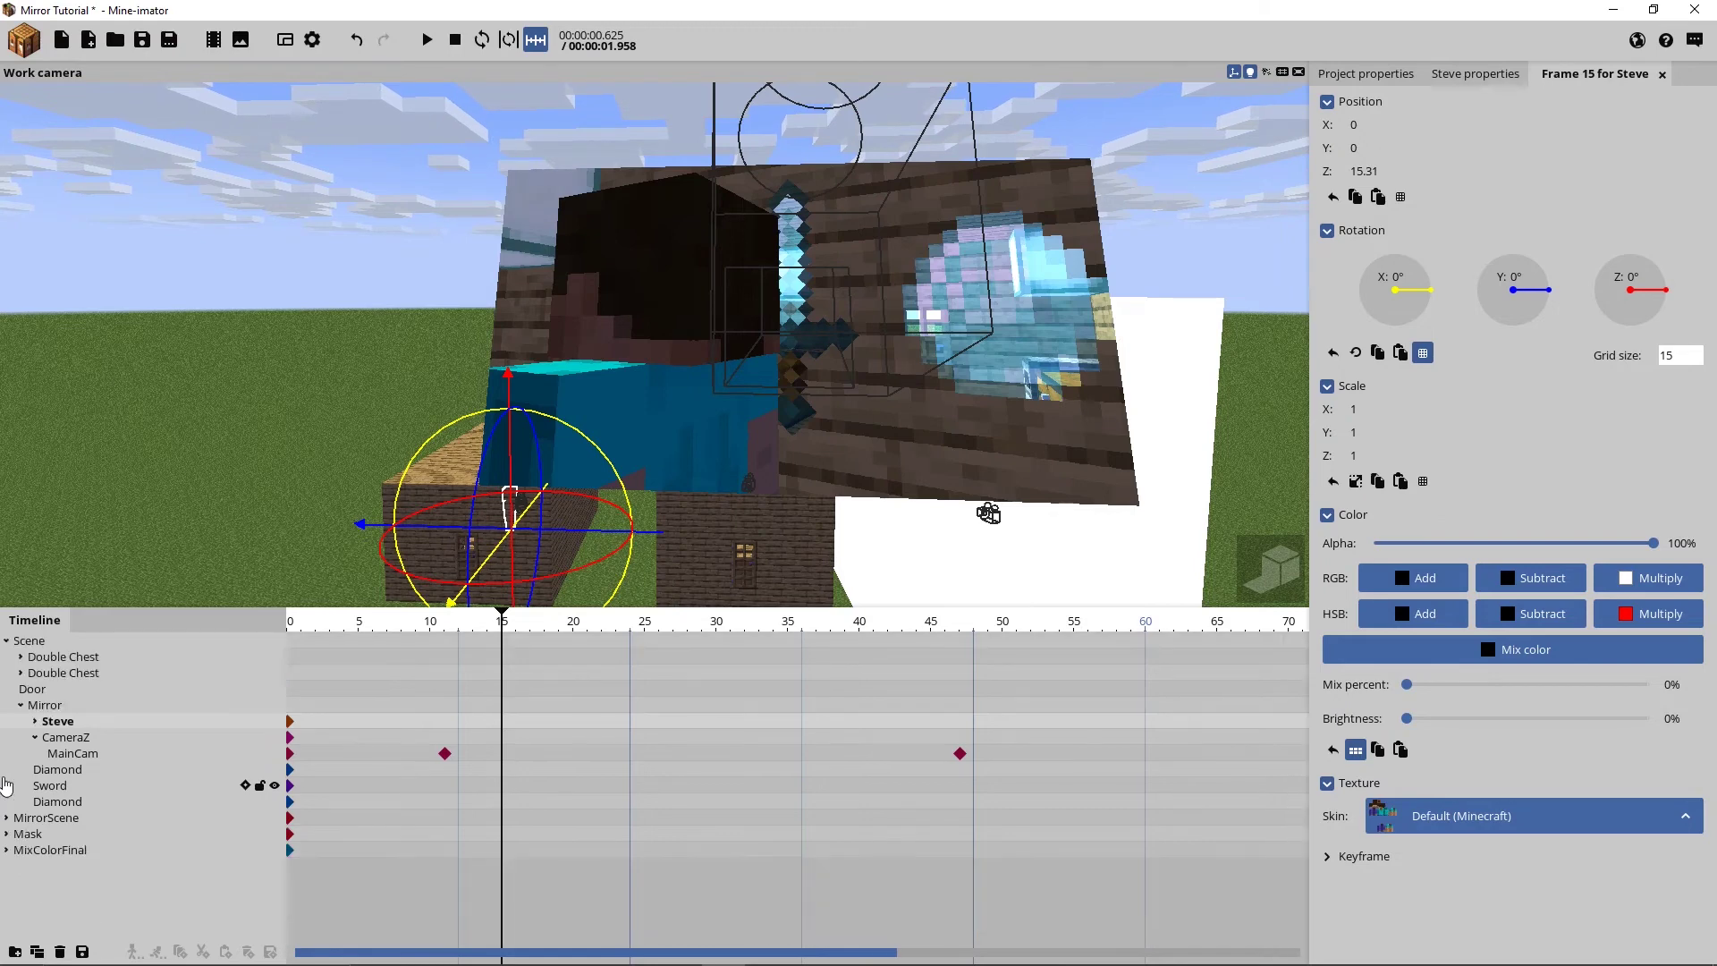
{"action": "left_click", "coordinate": [6, 817]}
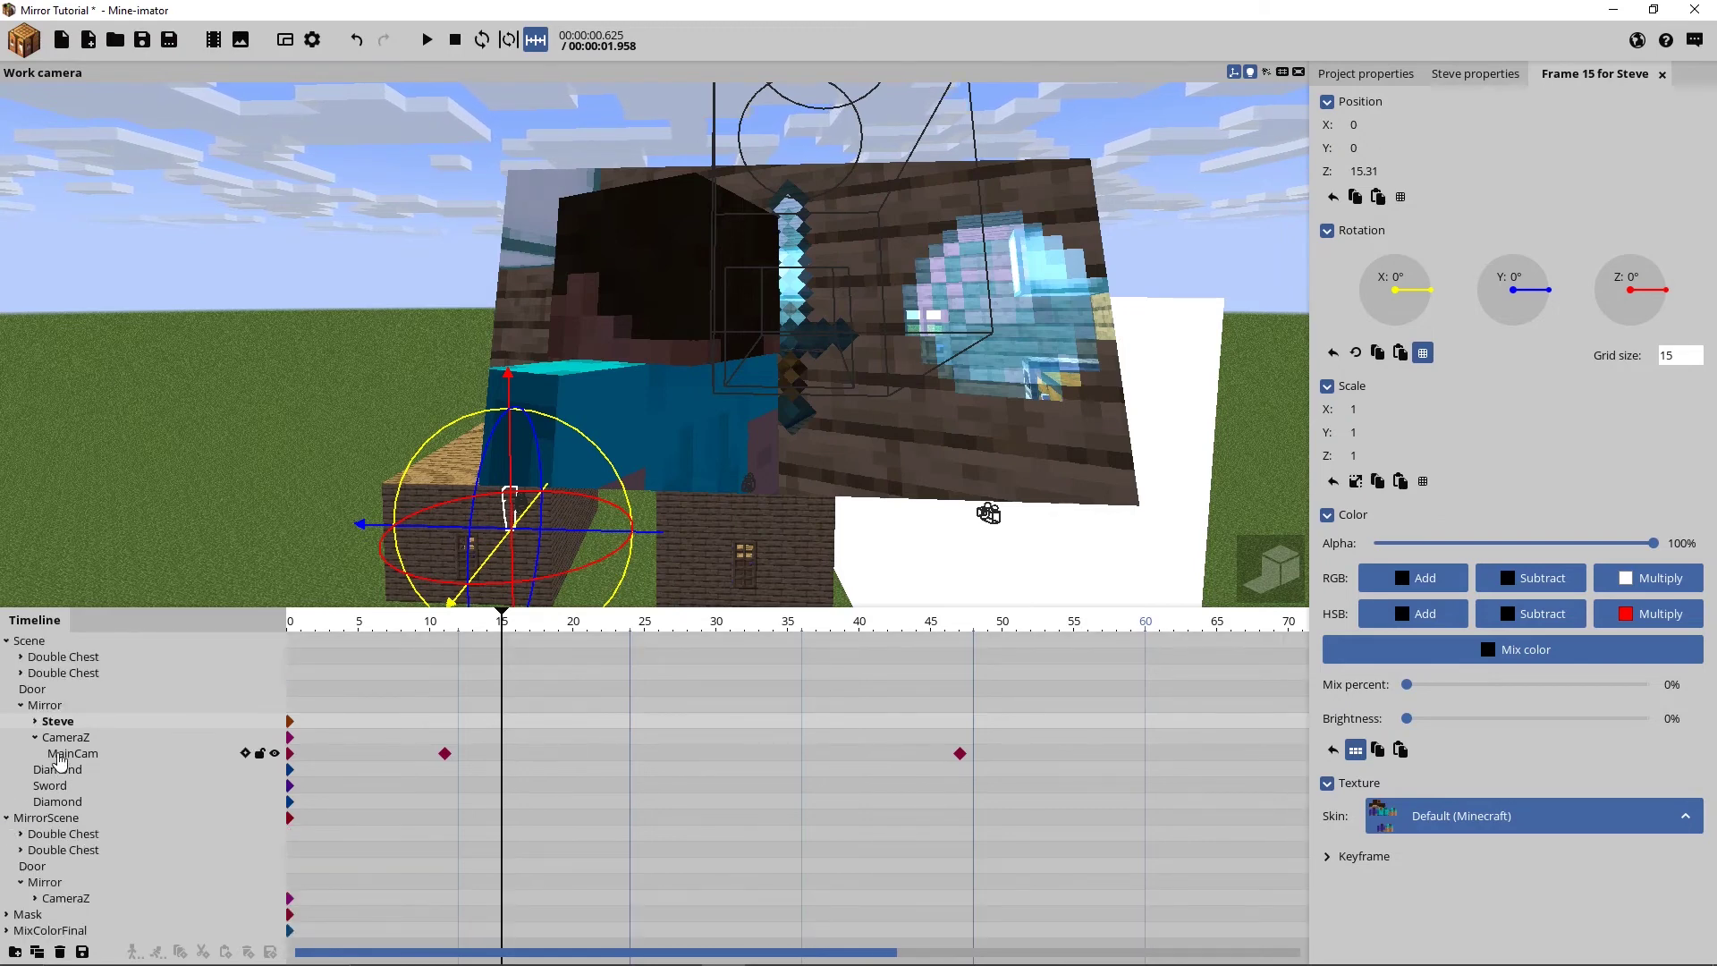
{"action": "key", "text": "ctrl+d"}
{"action": "scroll", "coordinate": [55, 830], "scroll_direction": "down", "scroll_amount": 1}
{"action": "left_click_drag", "start_coordinate": [40, 799], "coordinate": [84, 898]}
{"action": "left_click", "coordinate": [57, 806]}
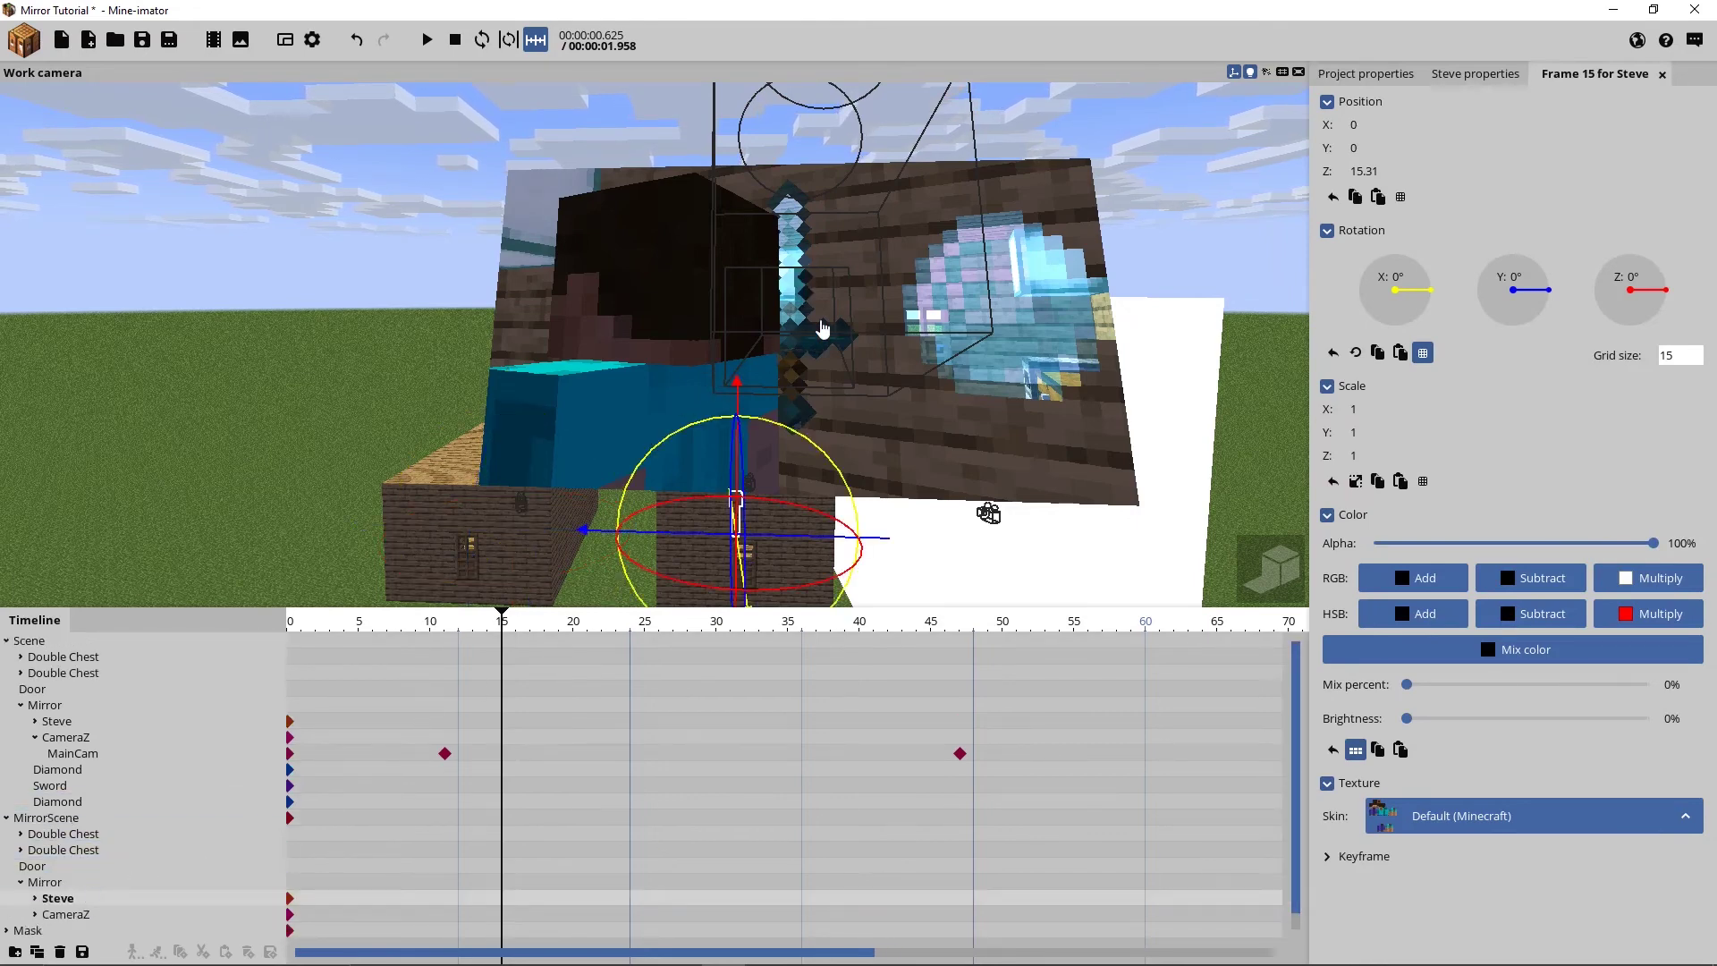
Return to frame 0 and inspect Steve's reflection on the composite surface, with and without the camera outlines
{"action": "left_click_drag", "start_coordinate": [497, 621], "coordinate": [265, 659]}
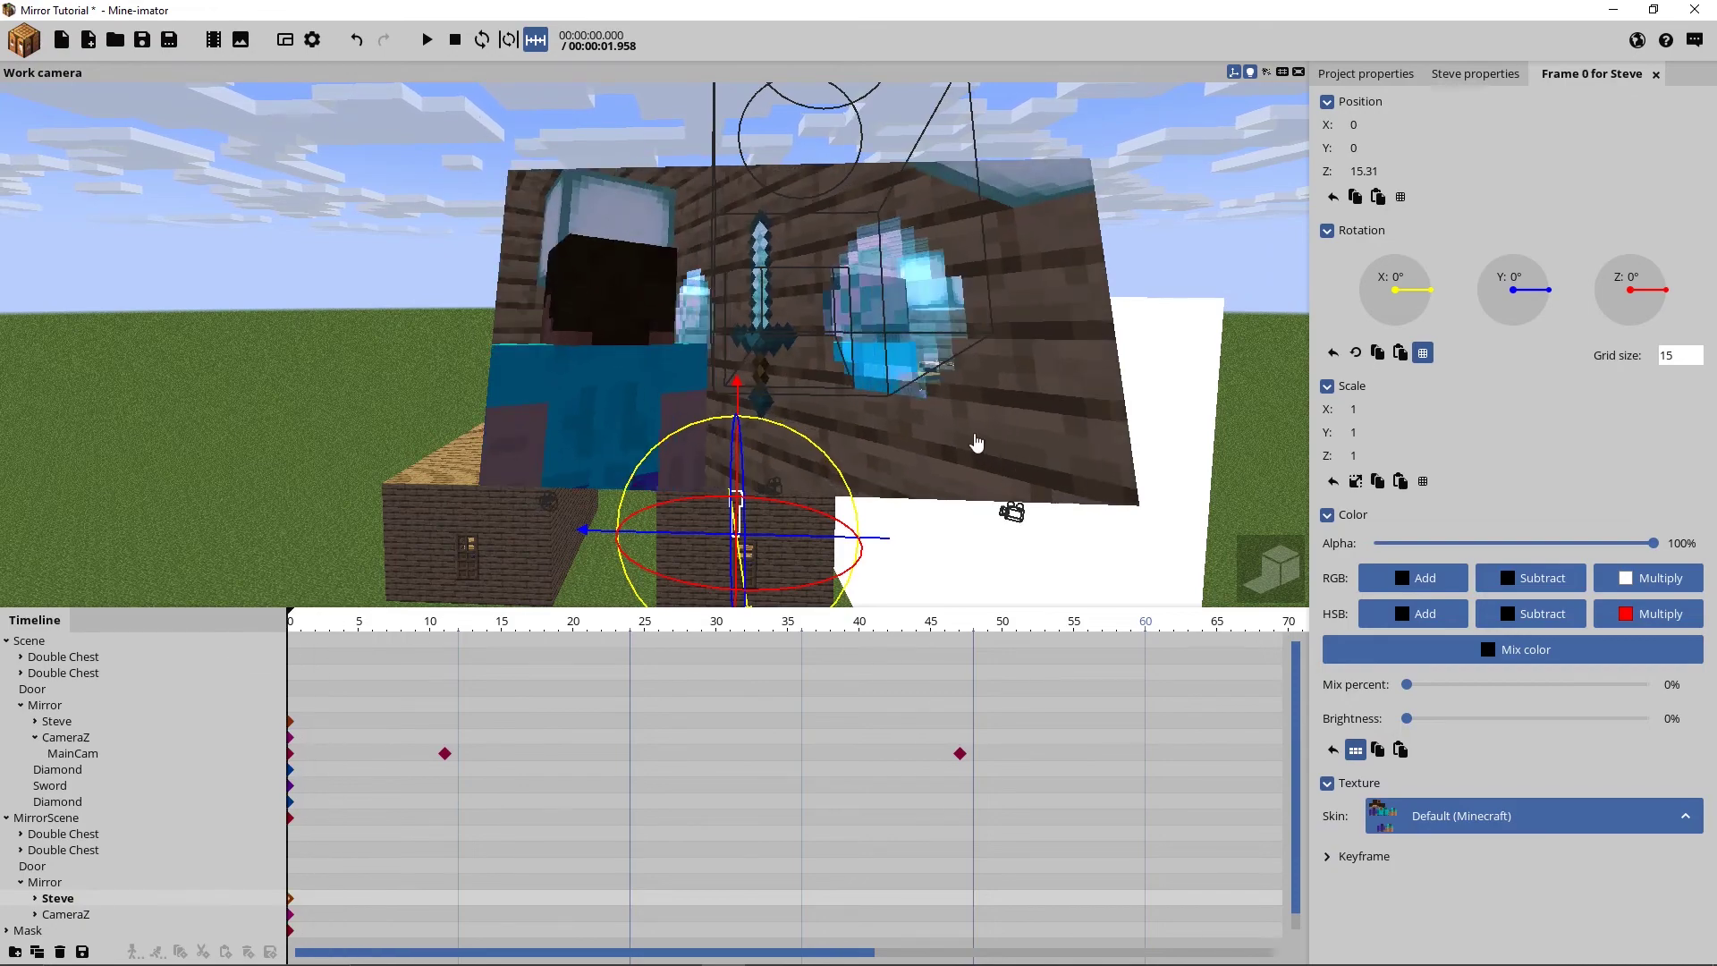
{"action": "left_click_drag", "start_coordinate": [1035, 416], "coordinate": [1041, 431]}
{"action": "left_click", "coordinate": [1233, 75]}
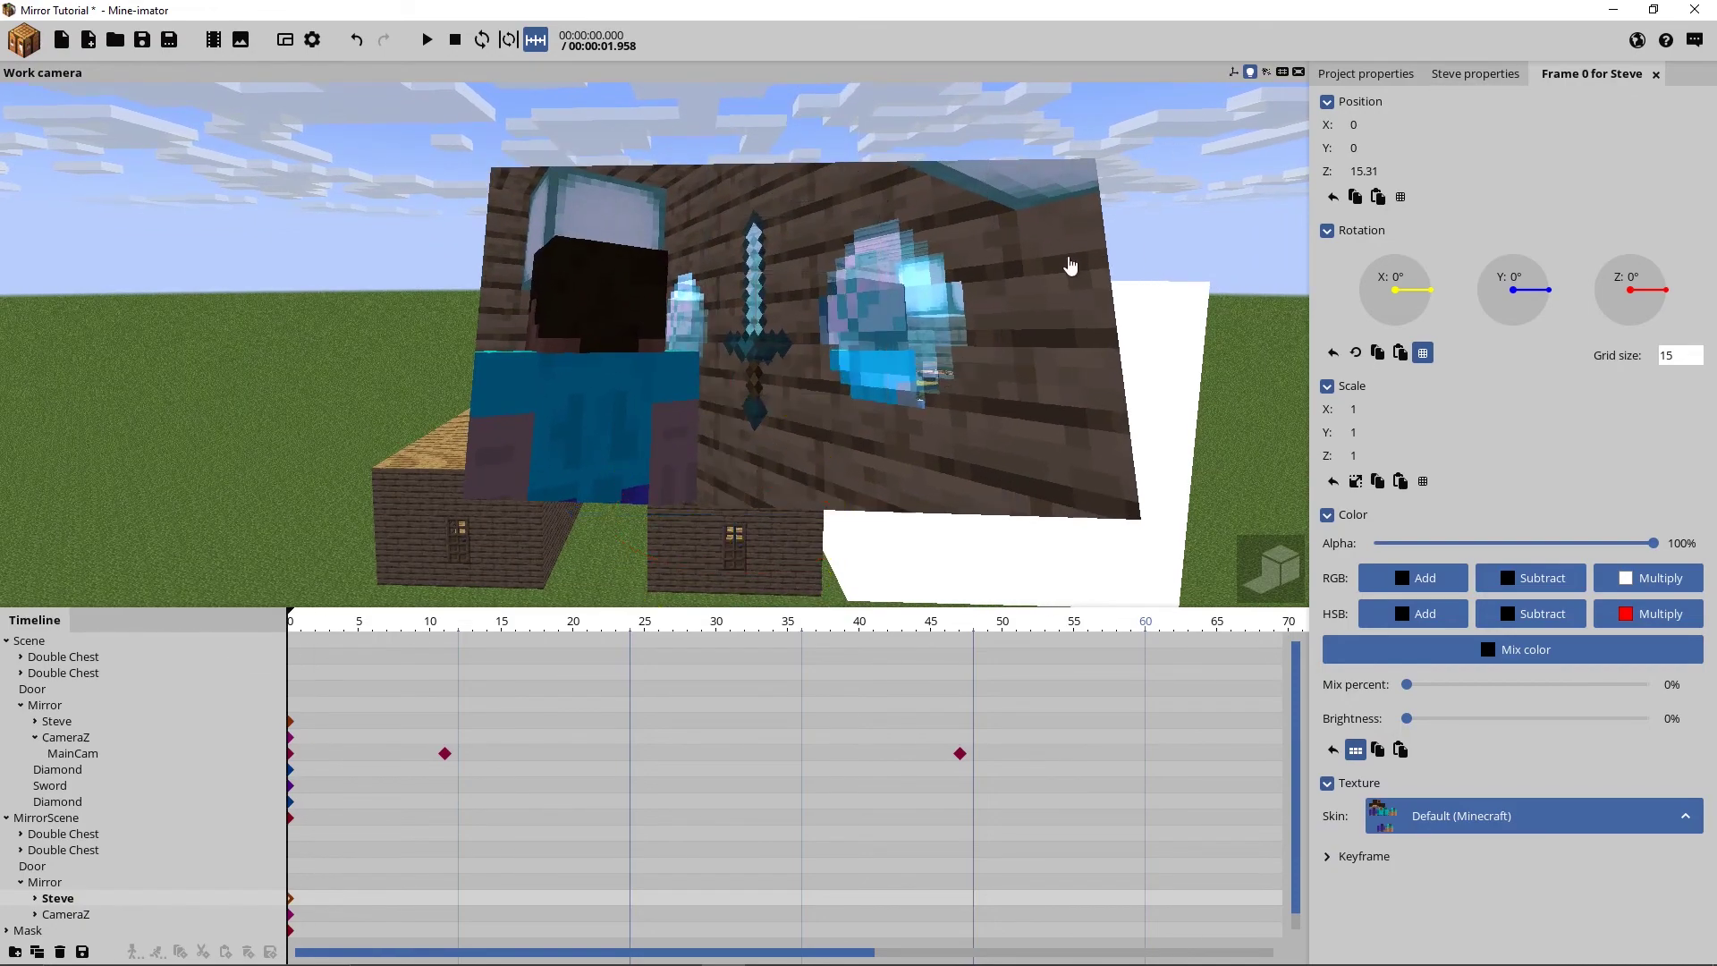
{"action": "left_click_drag", "start_coordinate": [1073, 266], "coordinate": [1060, 296]}
{"action": "right_click_drag", "start_coordinate": [1225, 402], "coordinate": [1225, 413]}
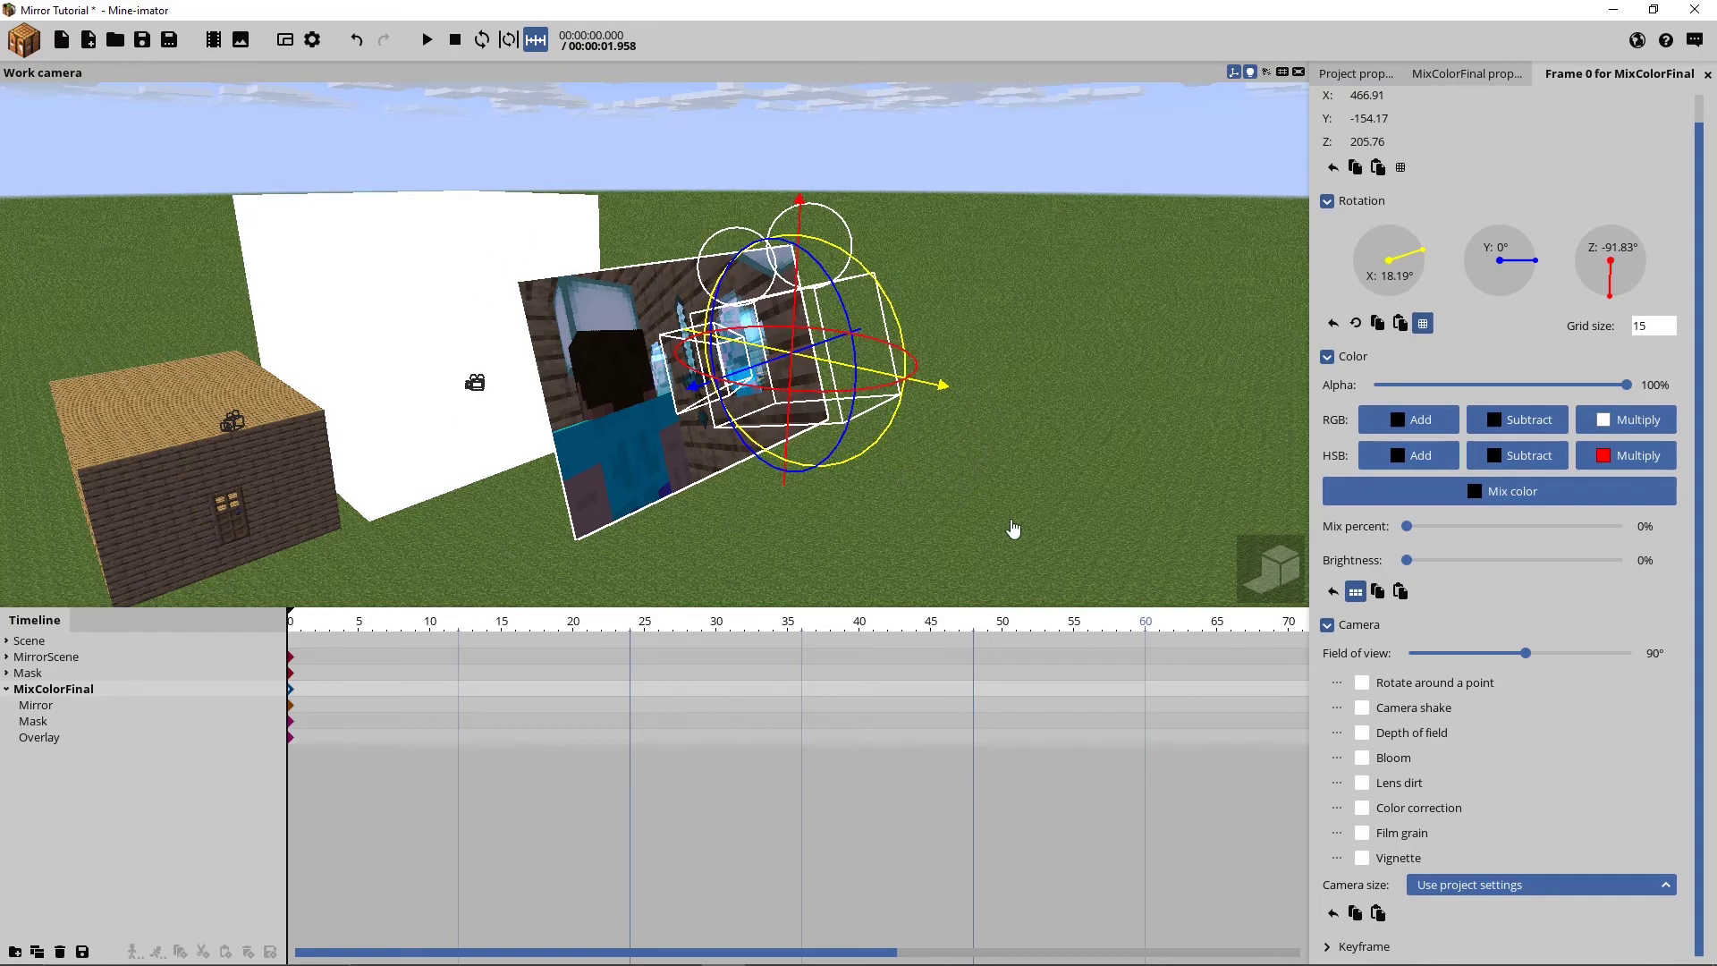
{"action": "key", "text": "d"}
{"action": "right_click_drag", "start_coordinate": [1059, 528], "coordinate": [982, 528]}
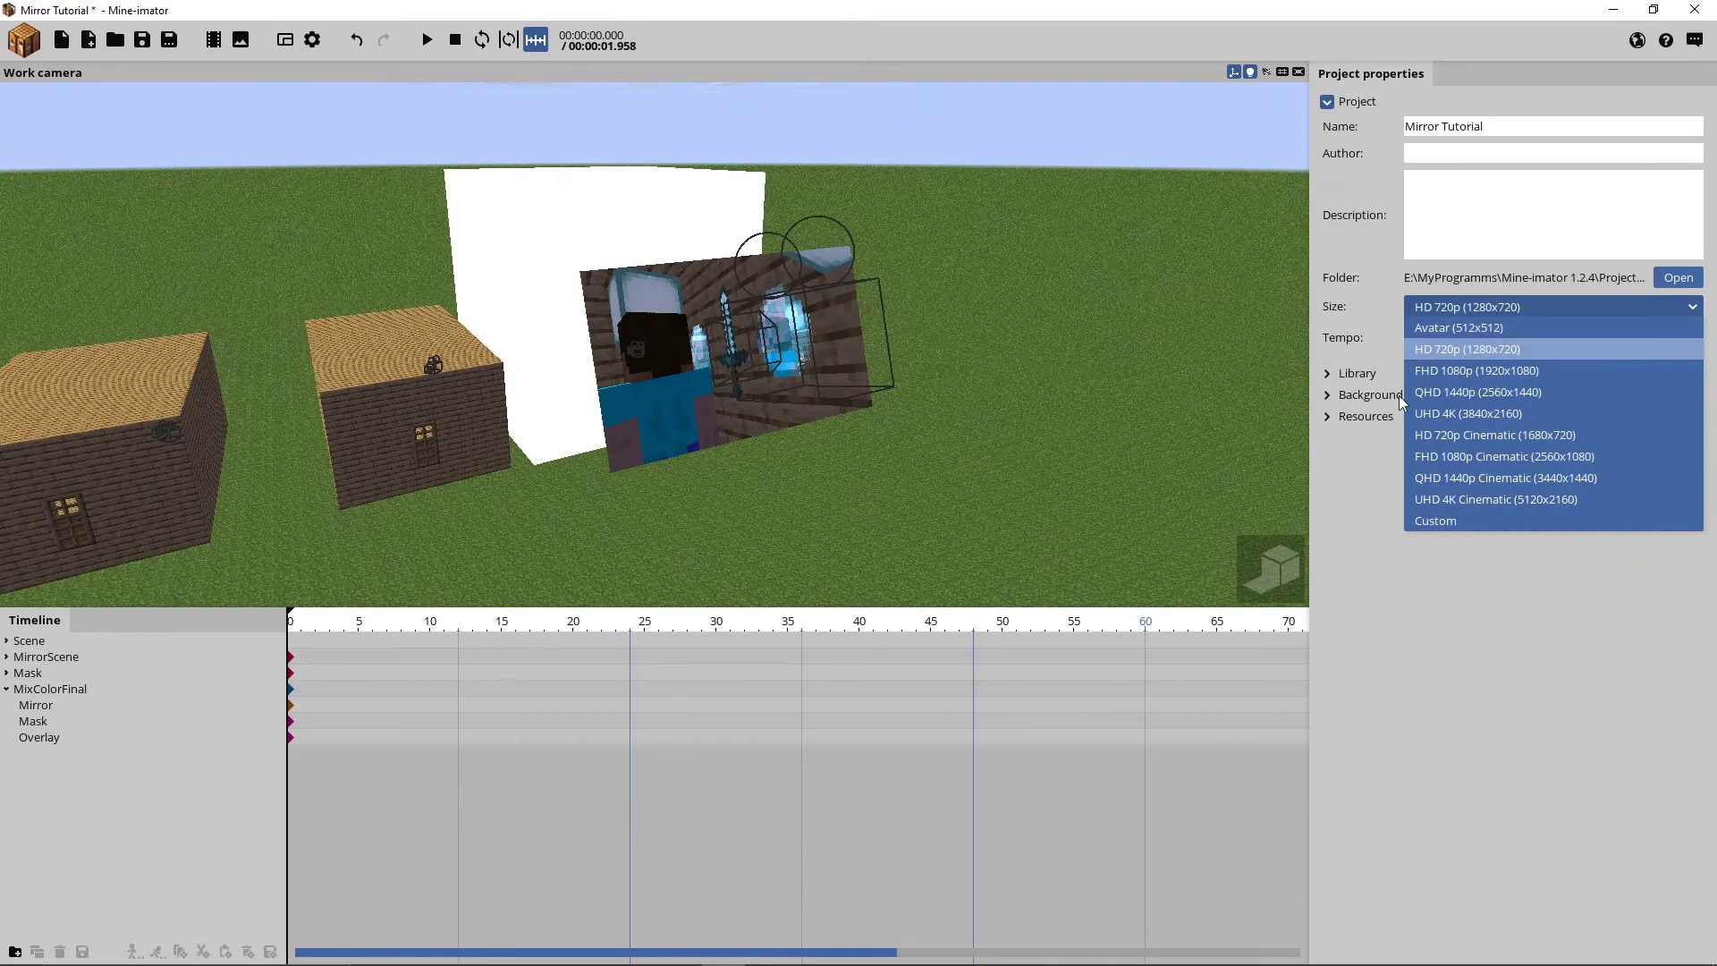
Review the project's video size presets, such as UHD 4K (3840x2160)
{"action": "left_click", "coordinate": [1471, 419]}
{"action": "right_click_drag", "start_coordinate": [1190, 377], "coordinate": [1111, 380]}
{"action": "key", "text": "w"}
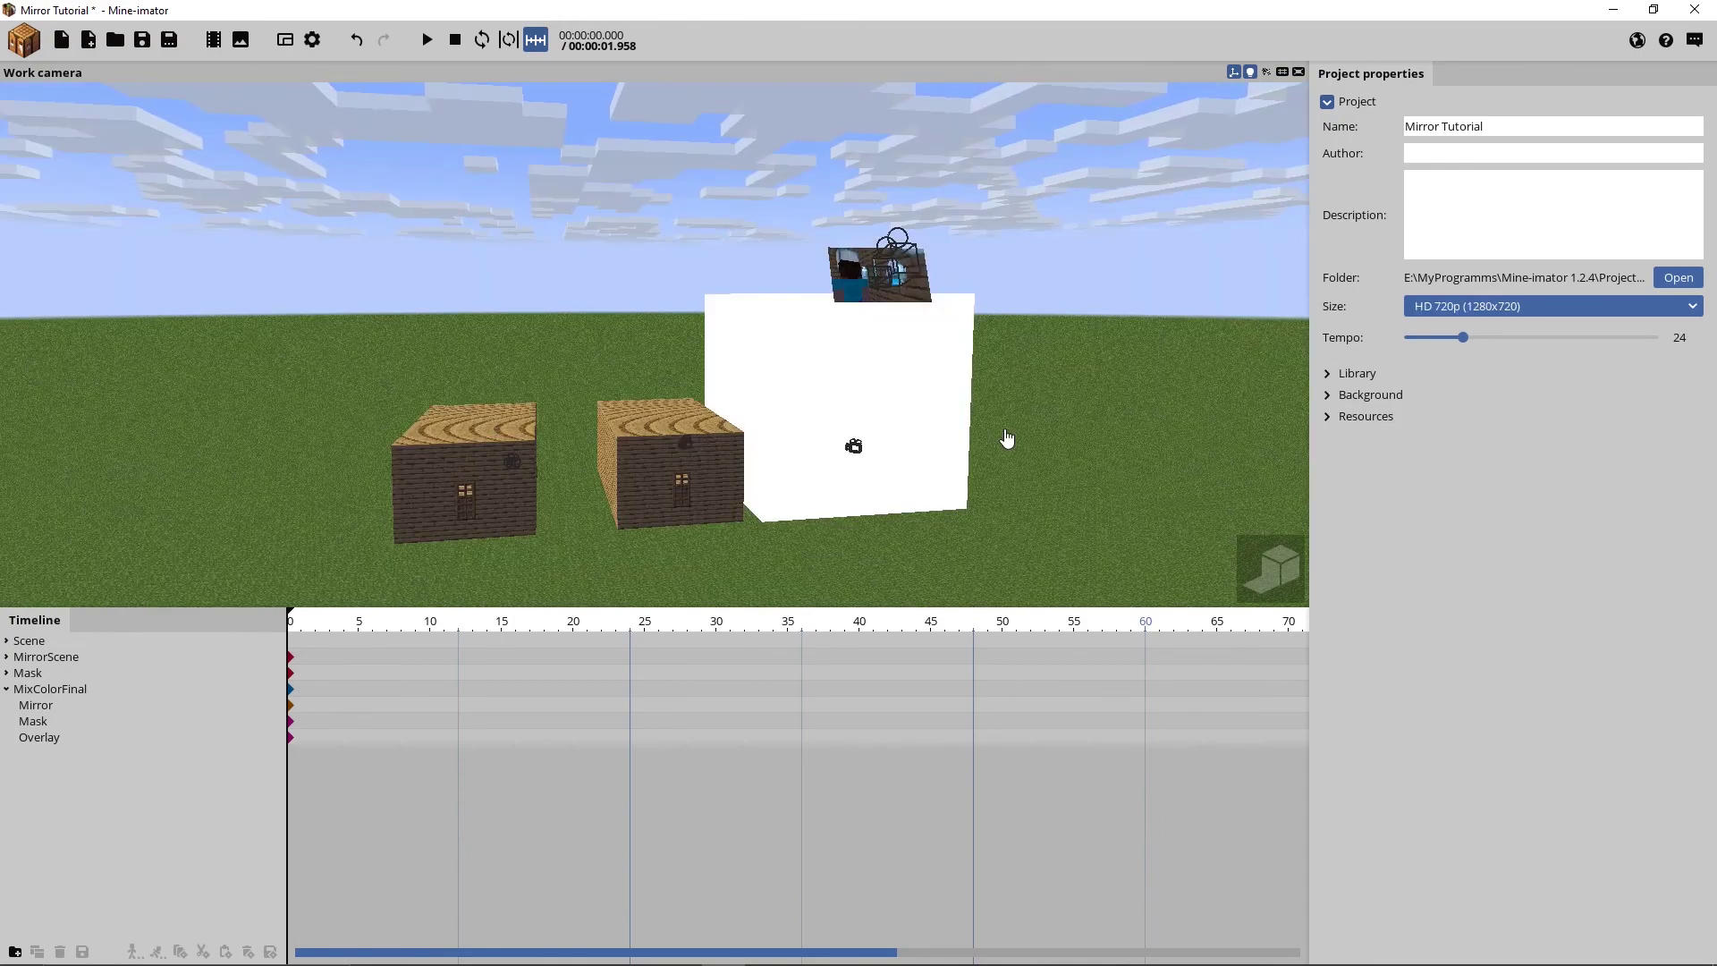
Hide the Mask folder's MaskCam by turning off visibility on all of its keyframes
{"action": "left_click", "coordinate": [7, 673]}
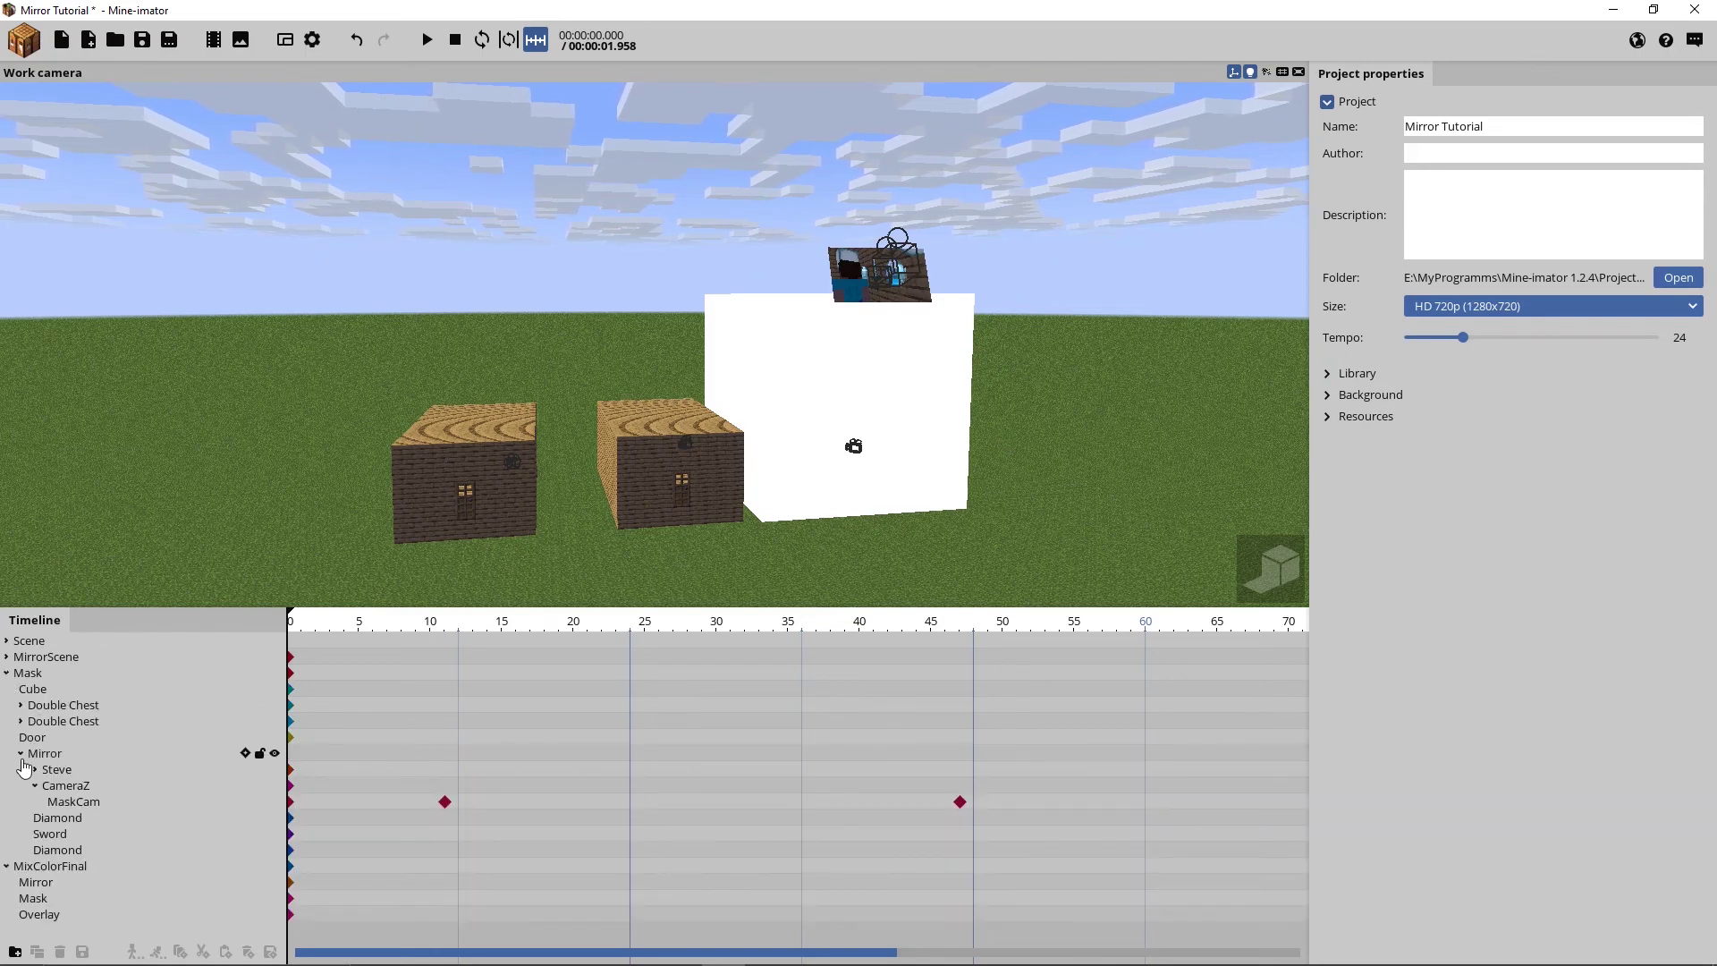
{"action": "left_click", "coordinate": [72, 803]}
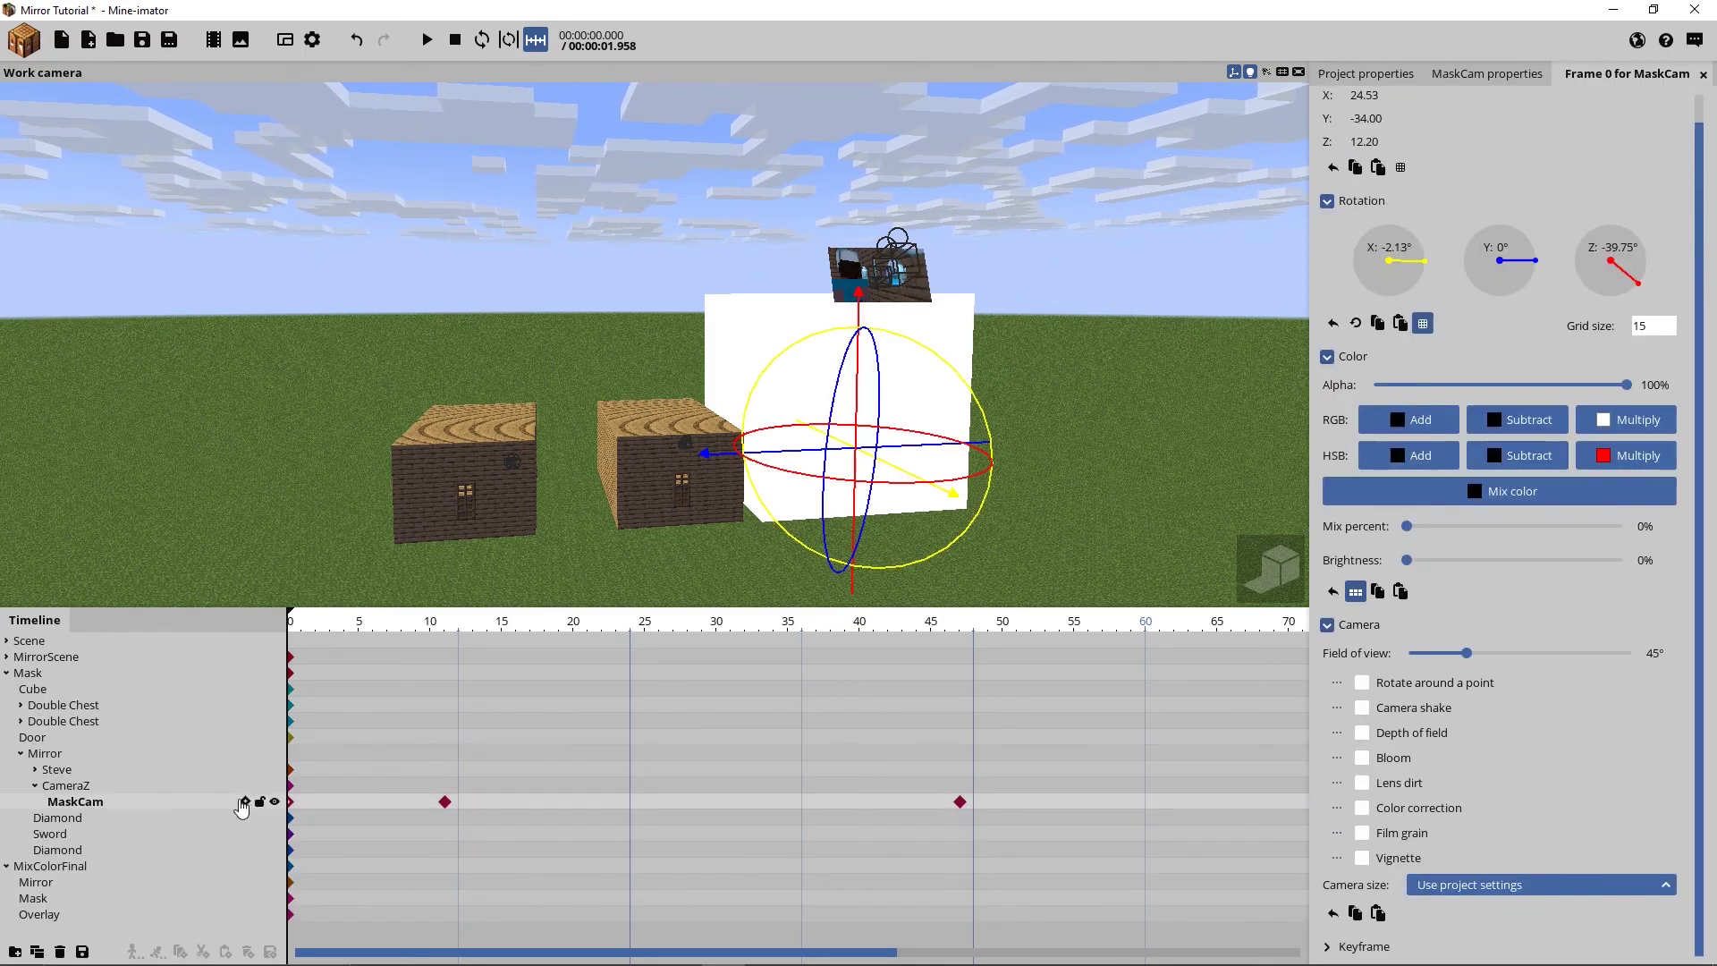
{"action": "left_click", "coordinate": [245, 801]}
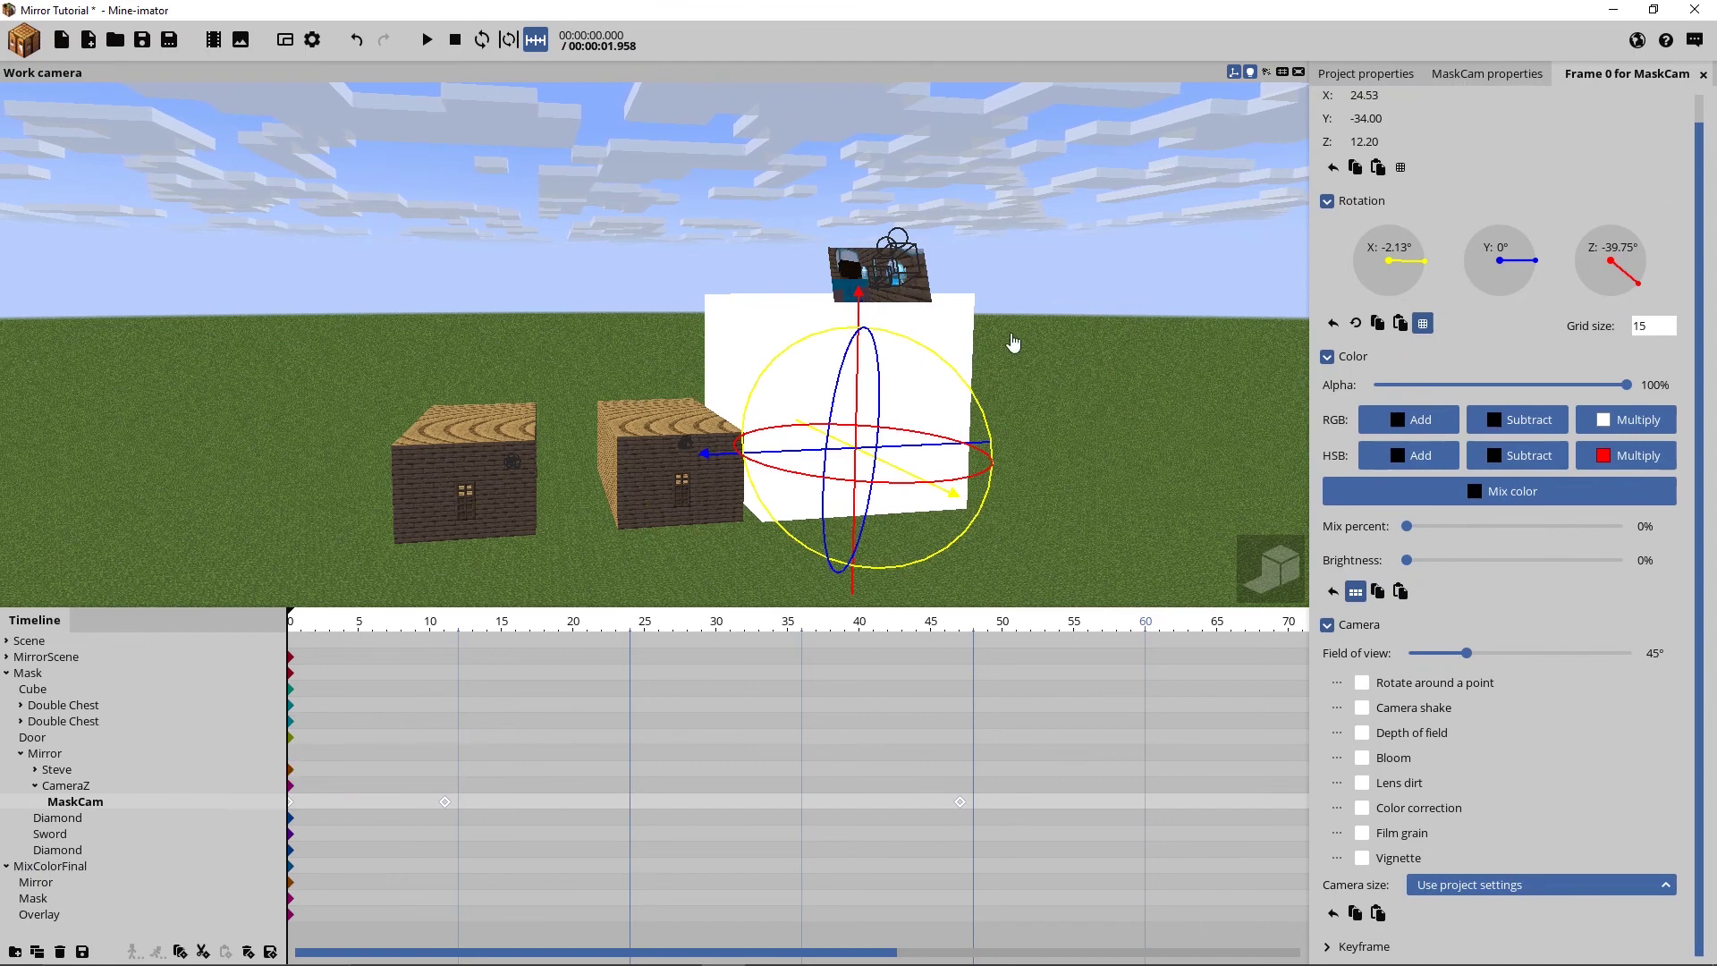
{"action": "left_click", "coordinate": [1348, 946]}
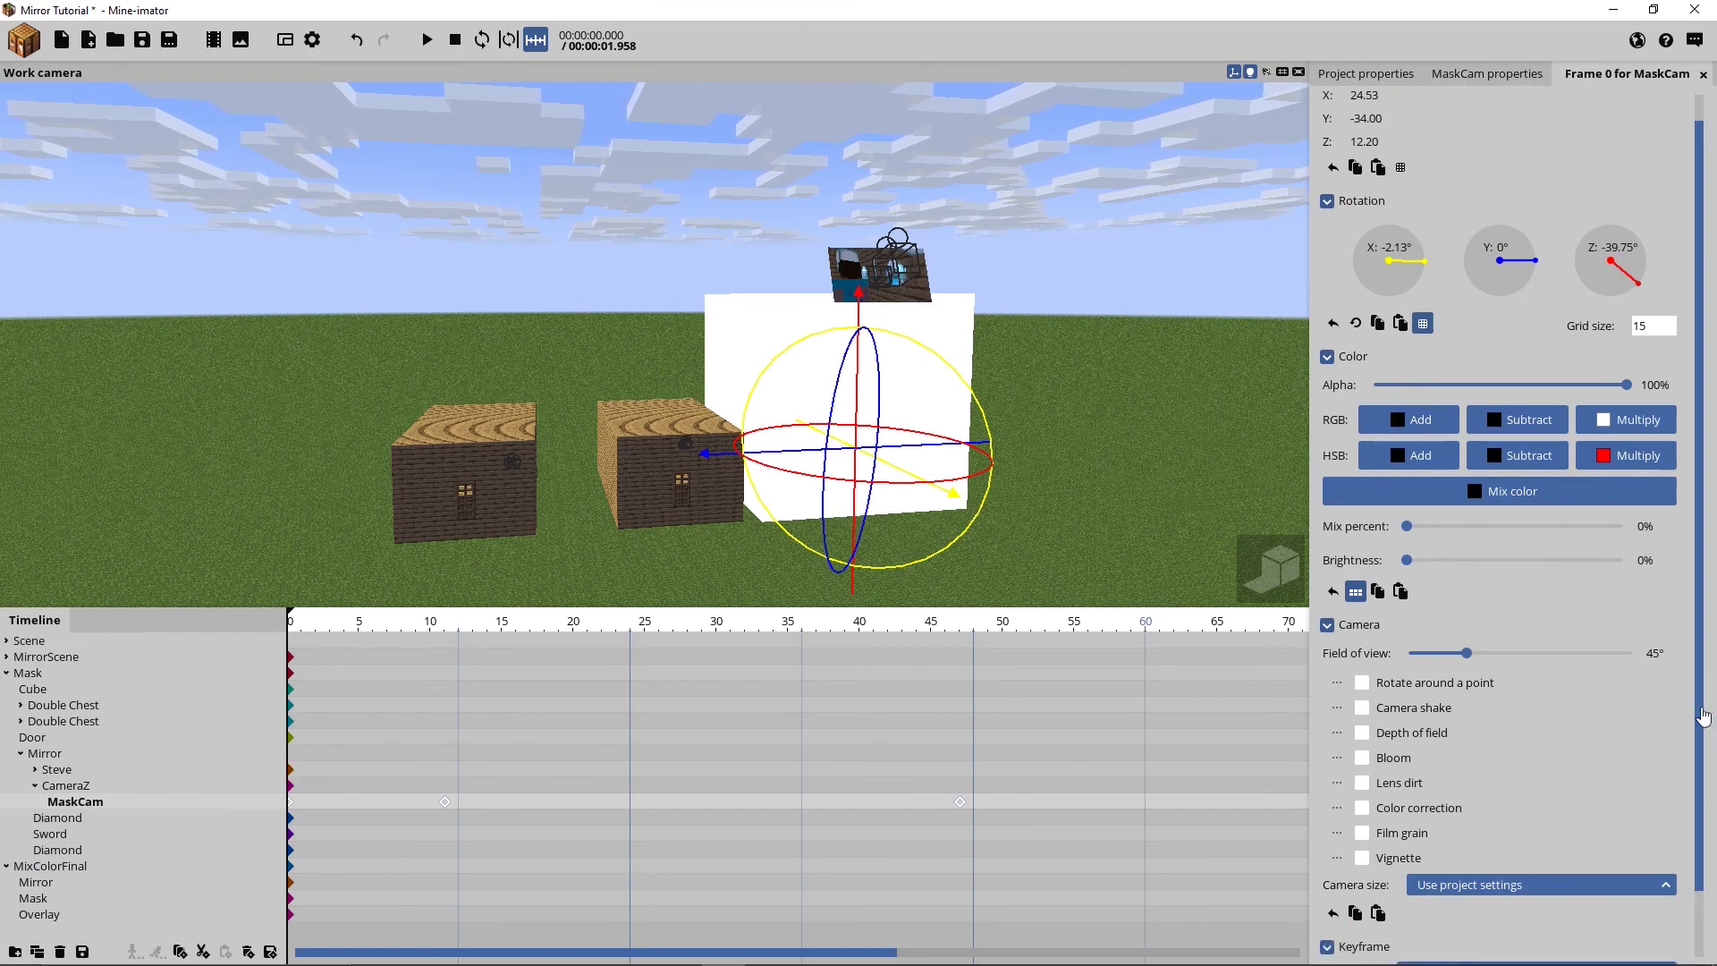
{"action": "scroll", "coordinate": [1377, 949], "scroll_direction": "down", "scroll_amount": 2}
{"action": "left_click", "coordinate": [1330, 938]}
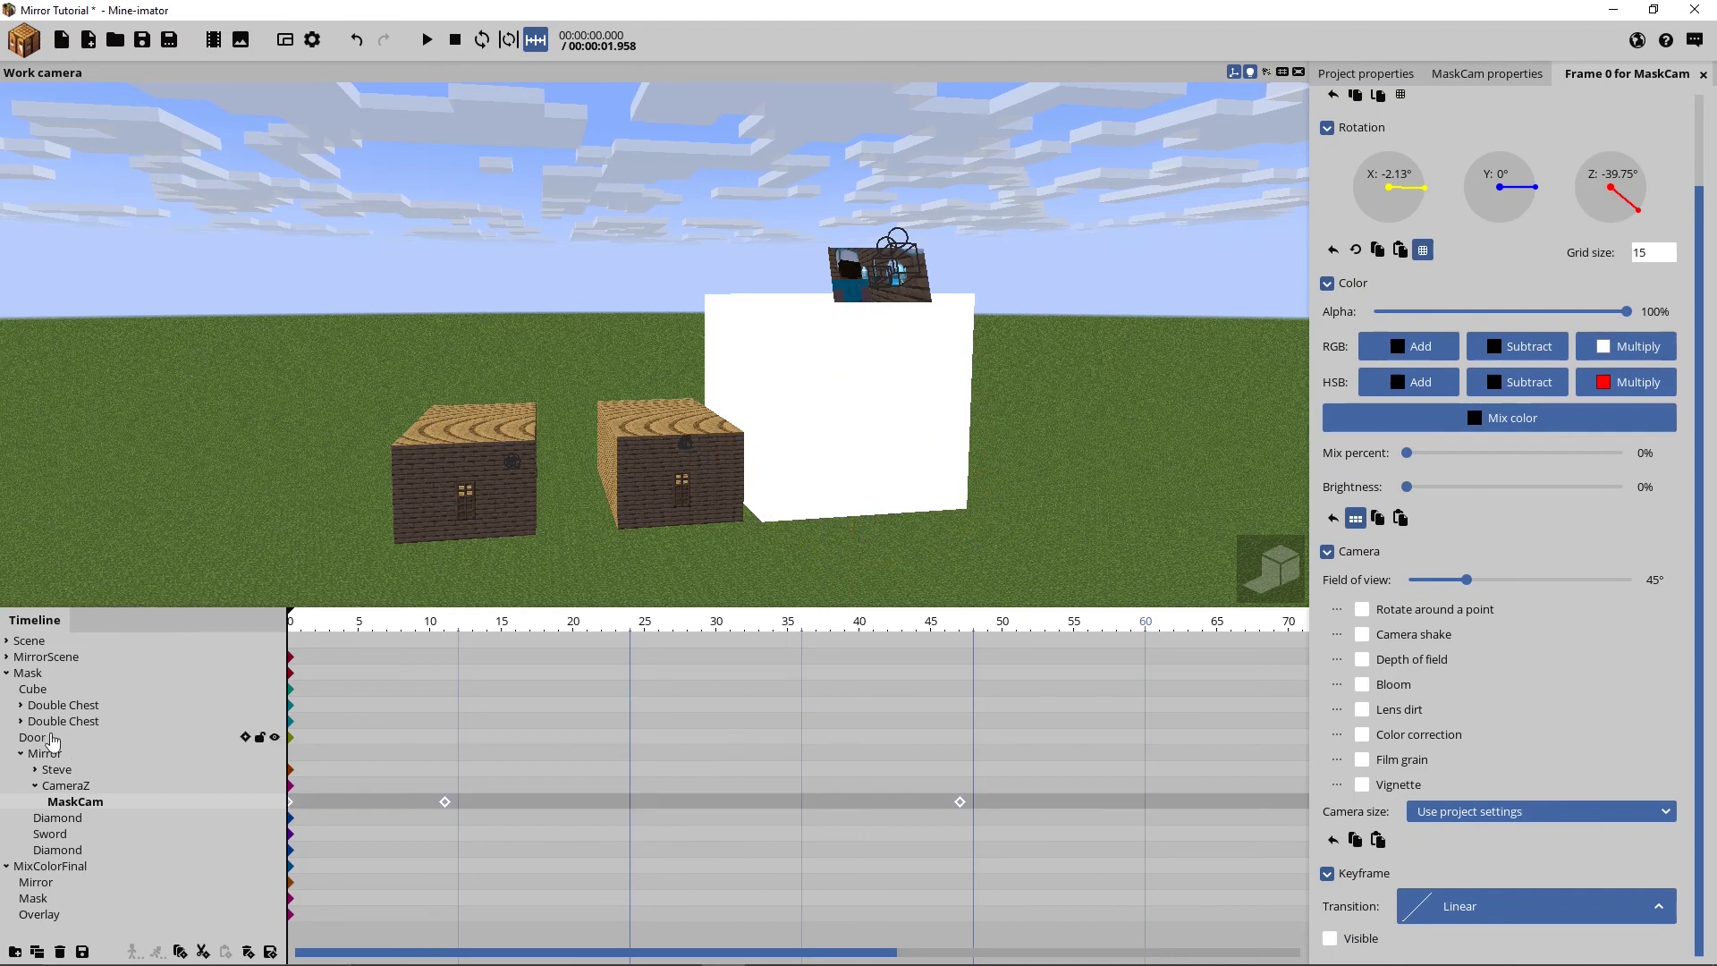
Hide the MirrorScene's MirrorCam by turning off visibility on all of its keyframes
{"action": "left_click", "coordinate": [7, 672]}
{"action": "left_click", "coordinate": [8, 658]}
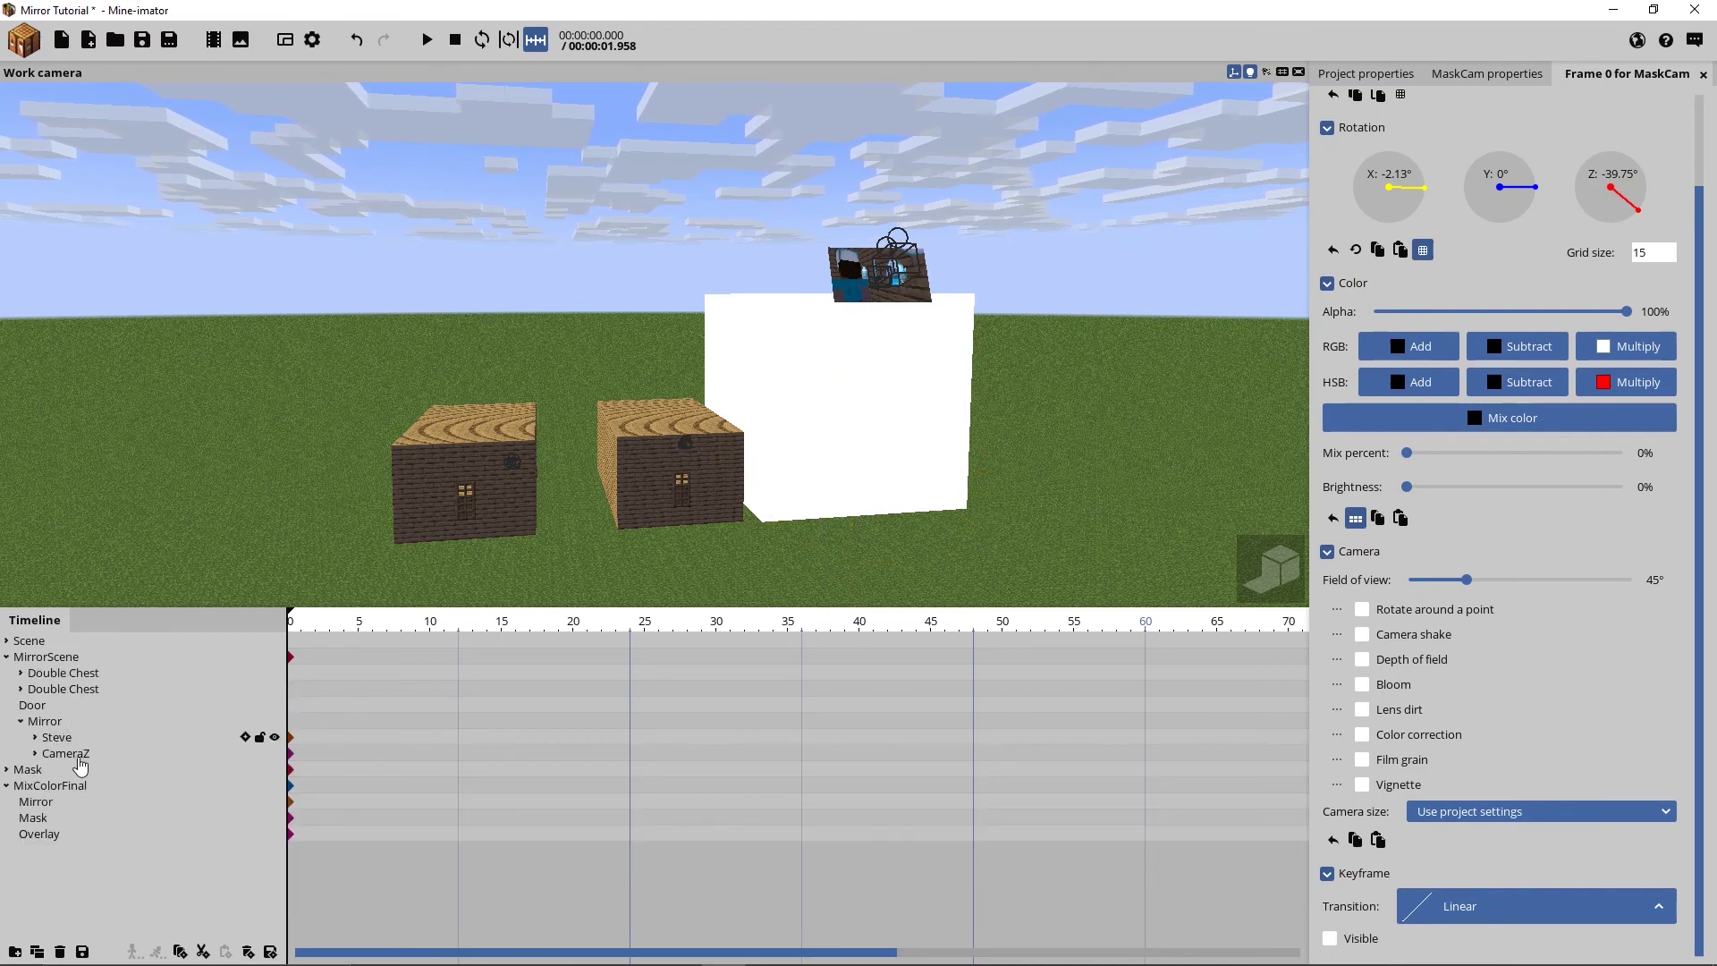
{"action": "left_click", "coordinate": [86, 739]}
{"action": "left_click", "coordinate": [34, 754]}
{"action": "left_click", "coordinate": [72, 769]}
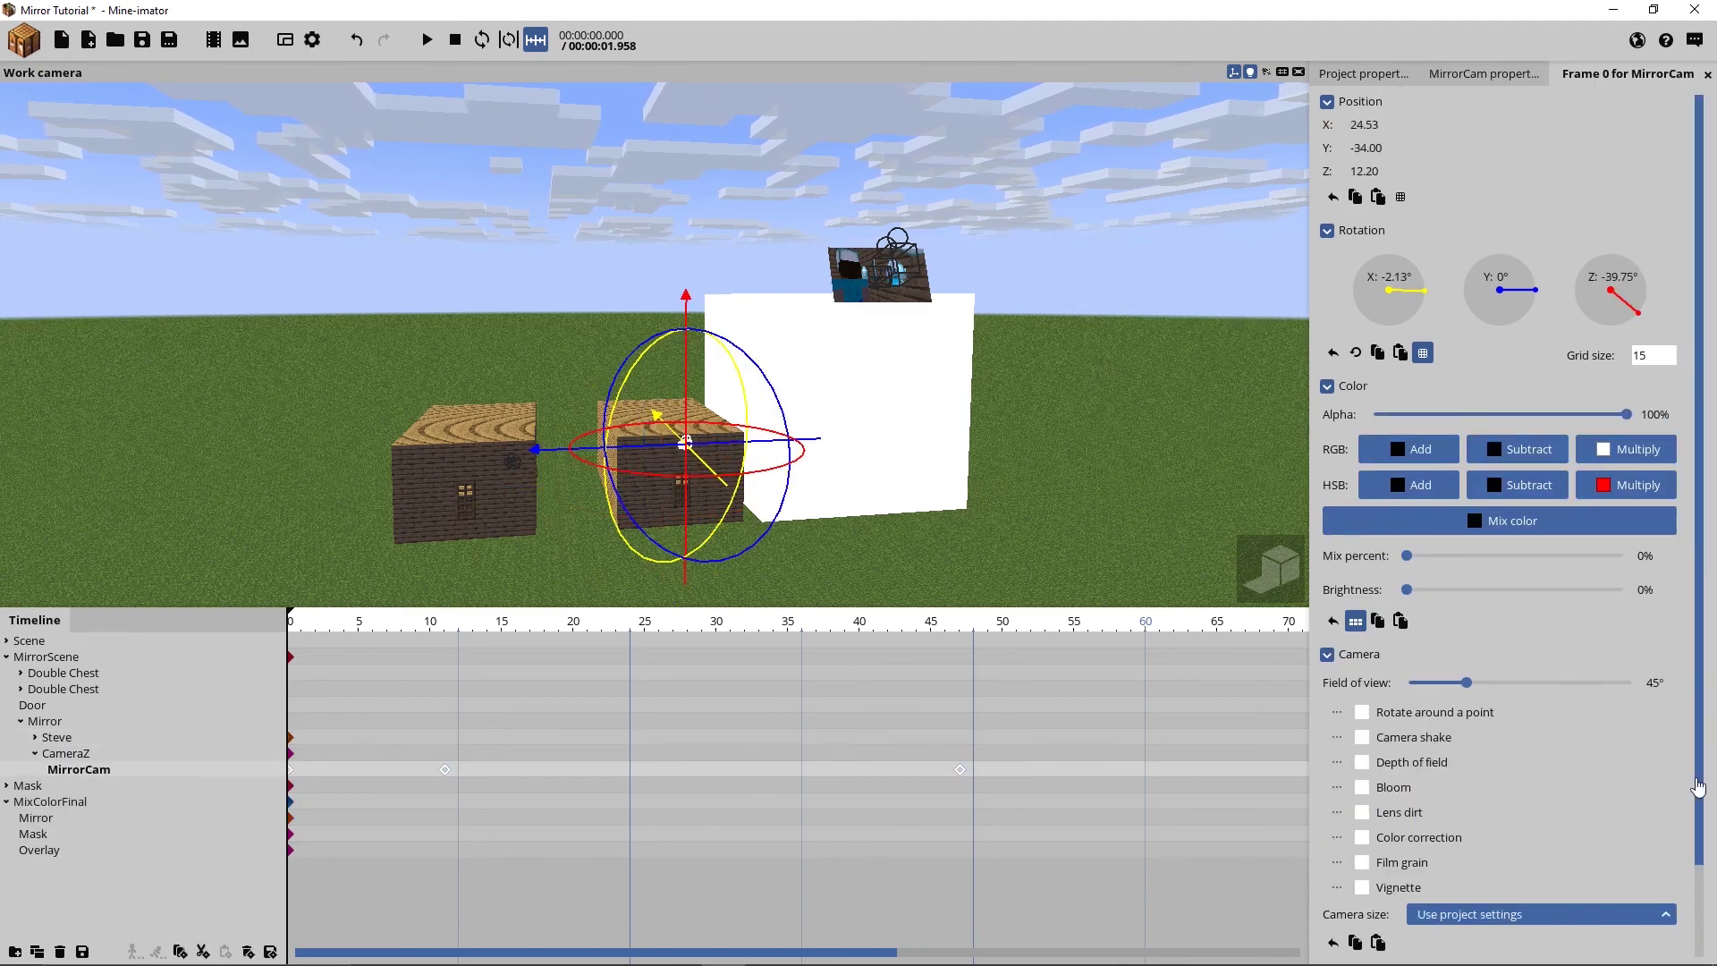
{"action": "scroll", "coordinate": [1698, 787], "scroll_direction": "down", "scroll_amount": 3}
{"action": "left_click", "coordinate": [1330, 938]}
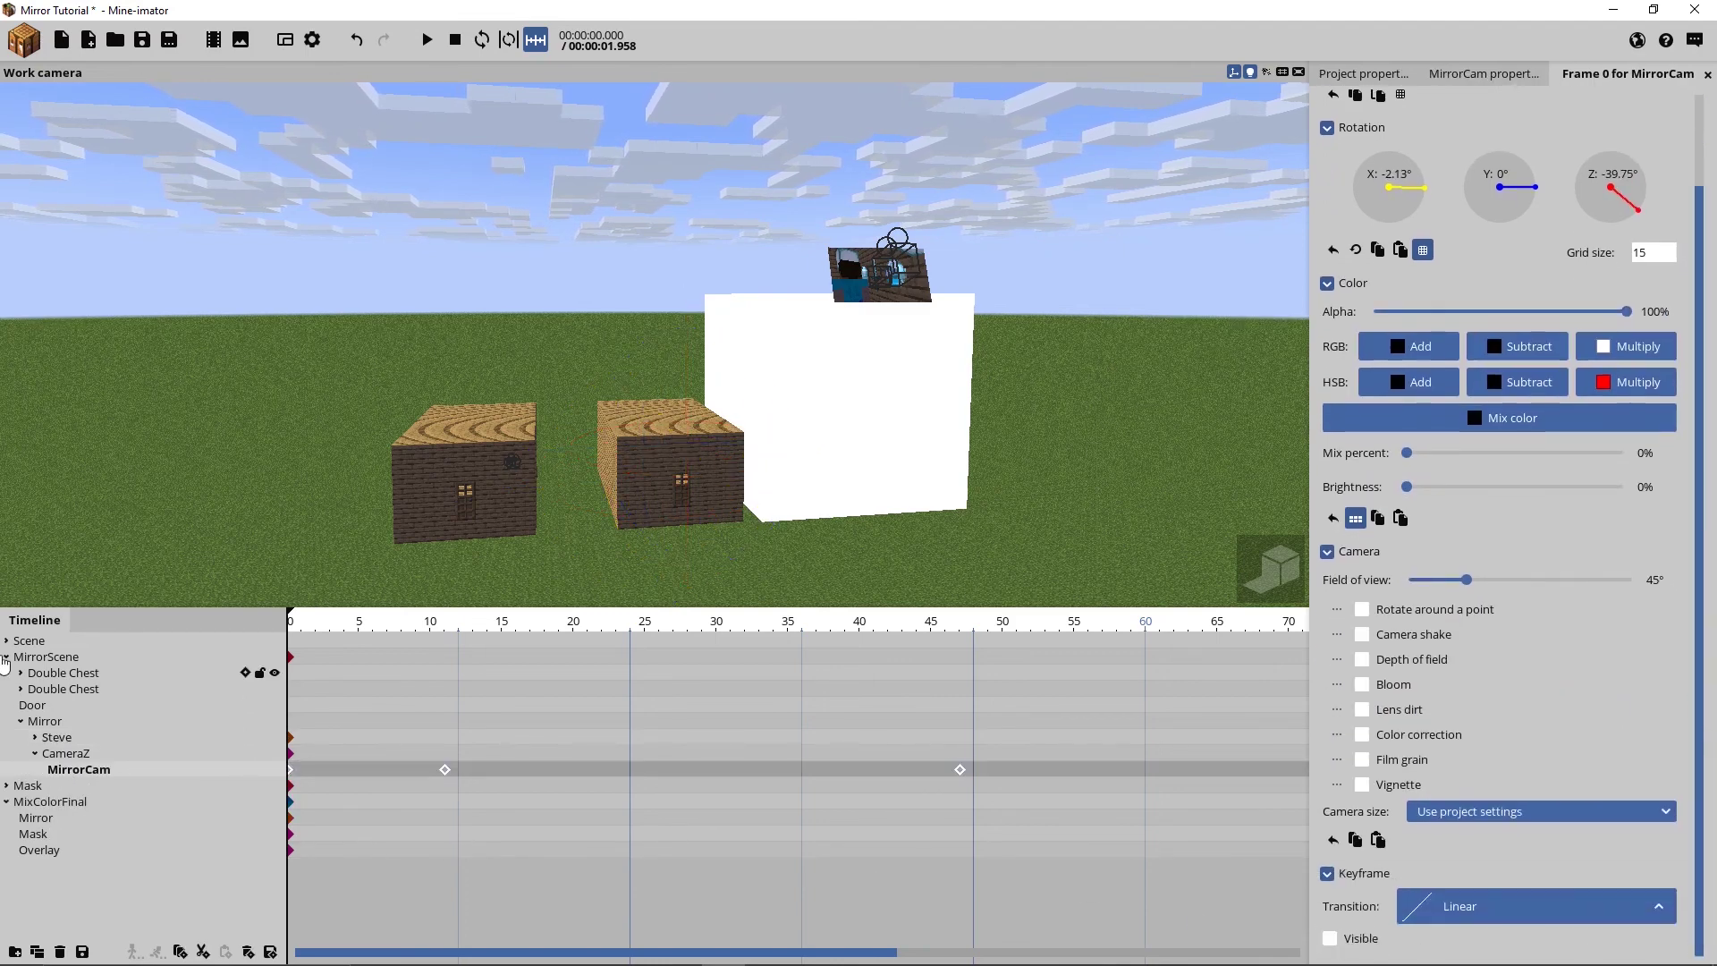
{"action": "left_click", "coordinate": [6, 658]}
{"action": "left_click", "coordinate": [42, 690]}
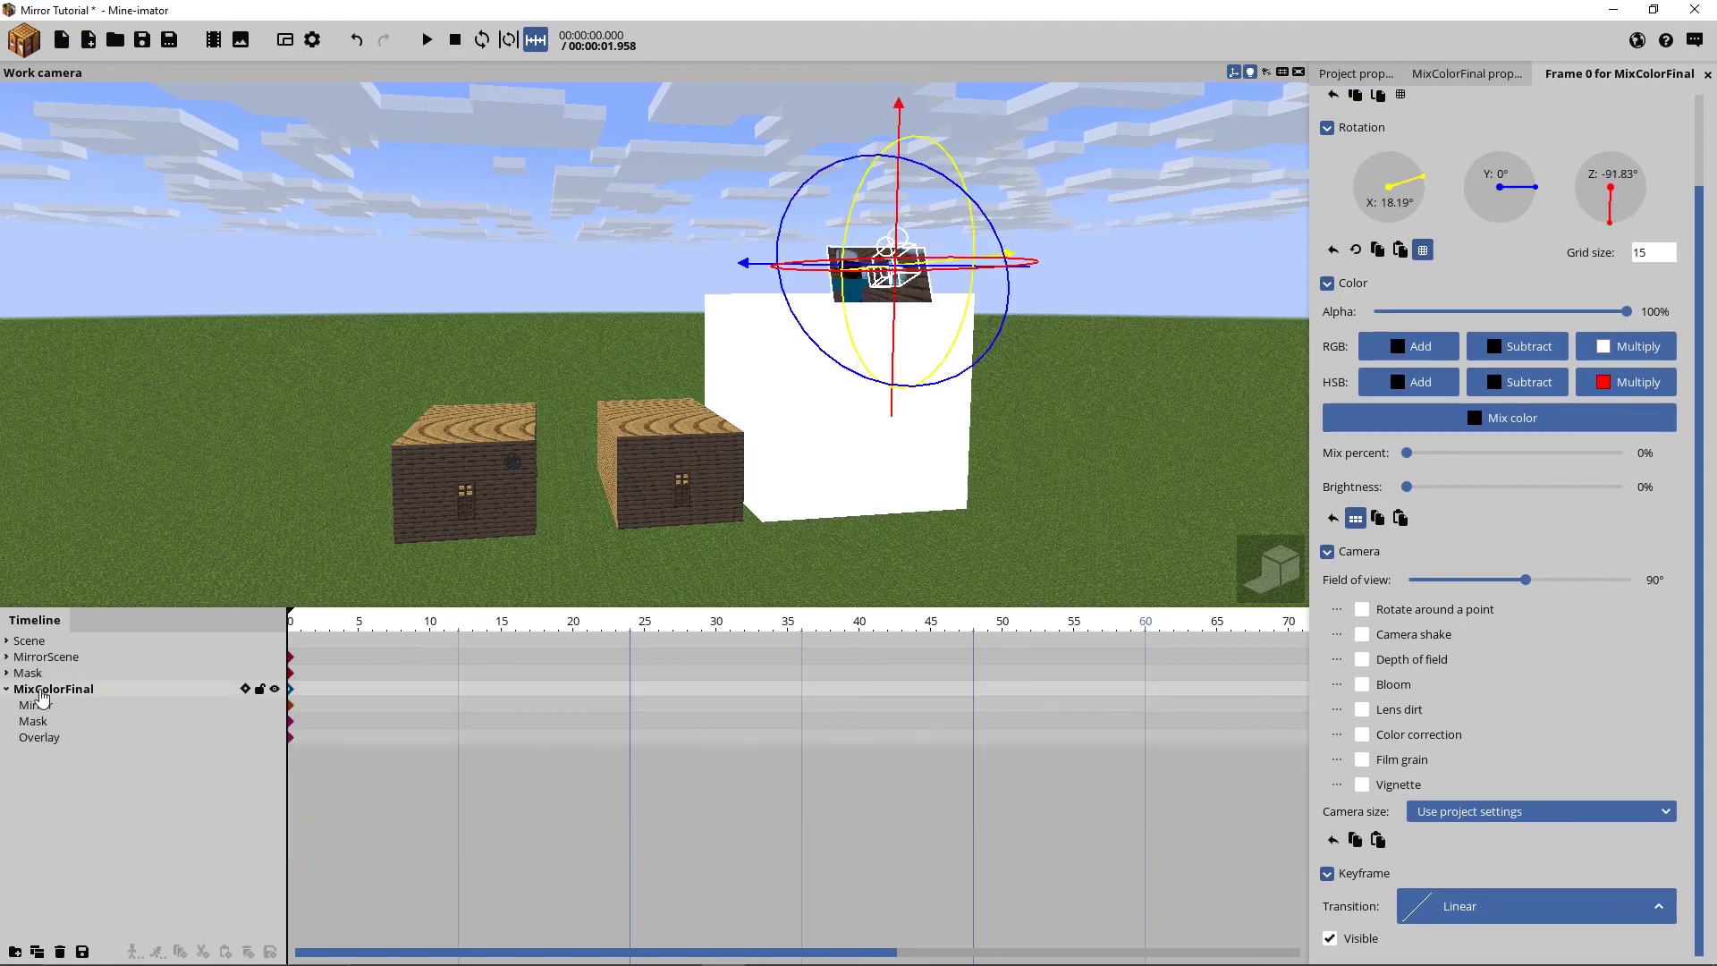
{"action": "left_click", "coordinate": [1115, 396]}
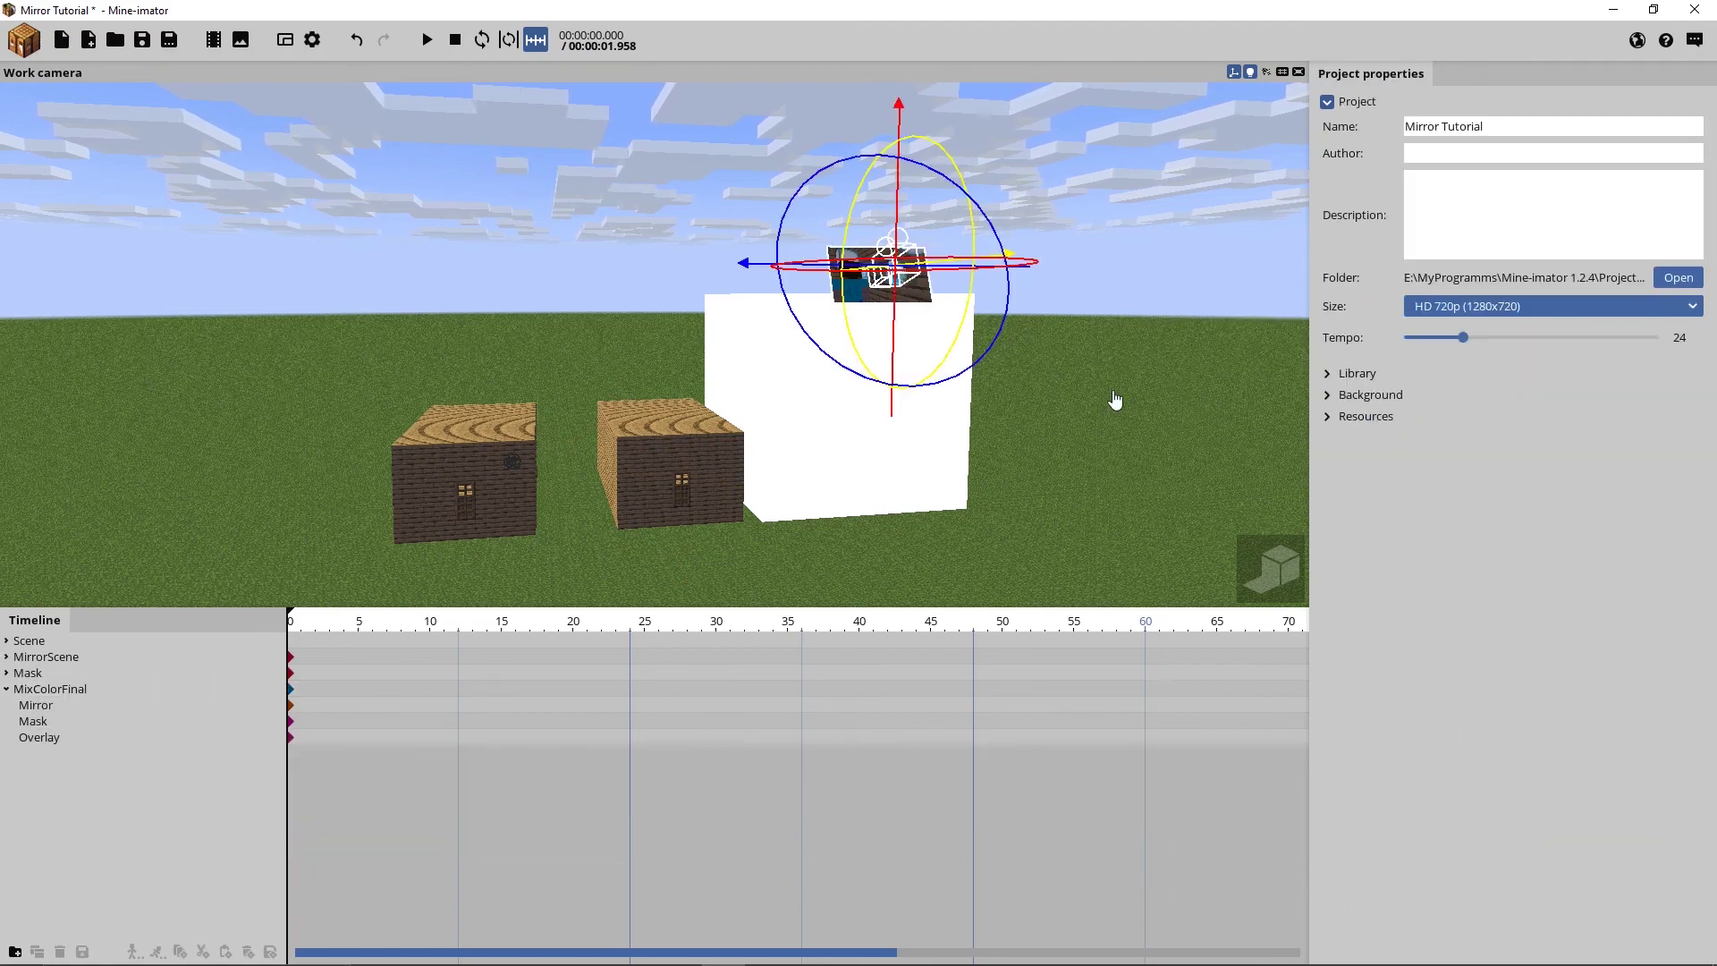
{"action": "key", "text": "w"}
{"action": "right_click_drag", "start_coordinate": [1115, 396], "coordinate": [1187, 377]}
{"action": "key", "text": "w"}
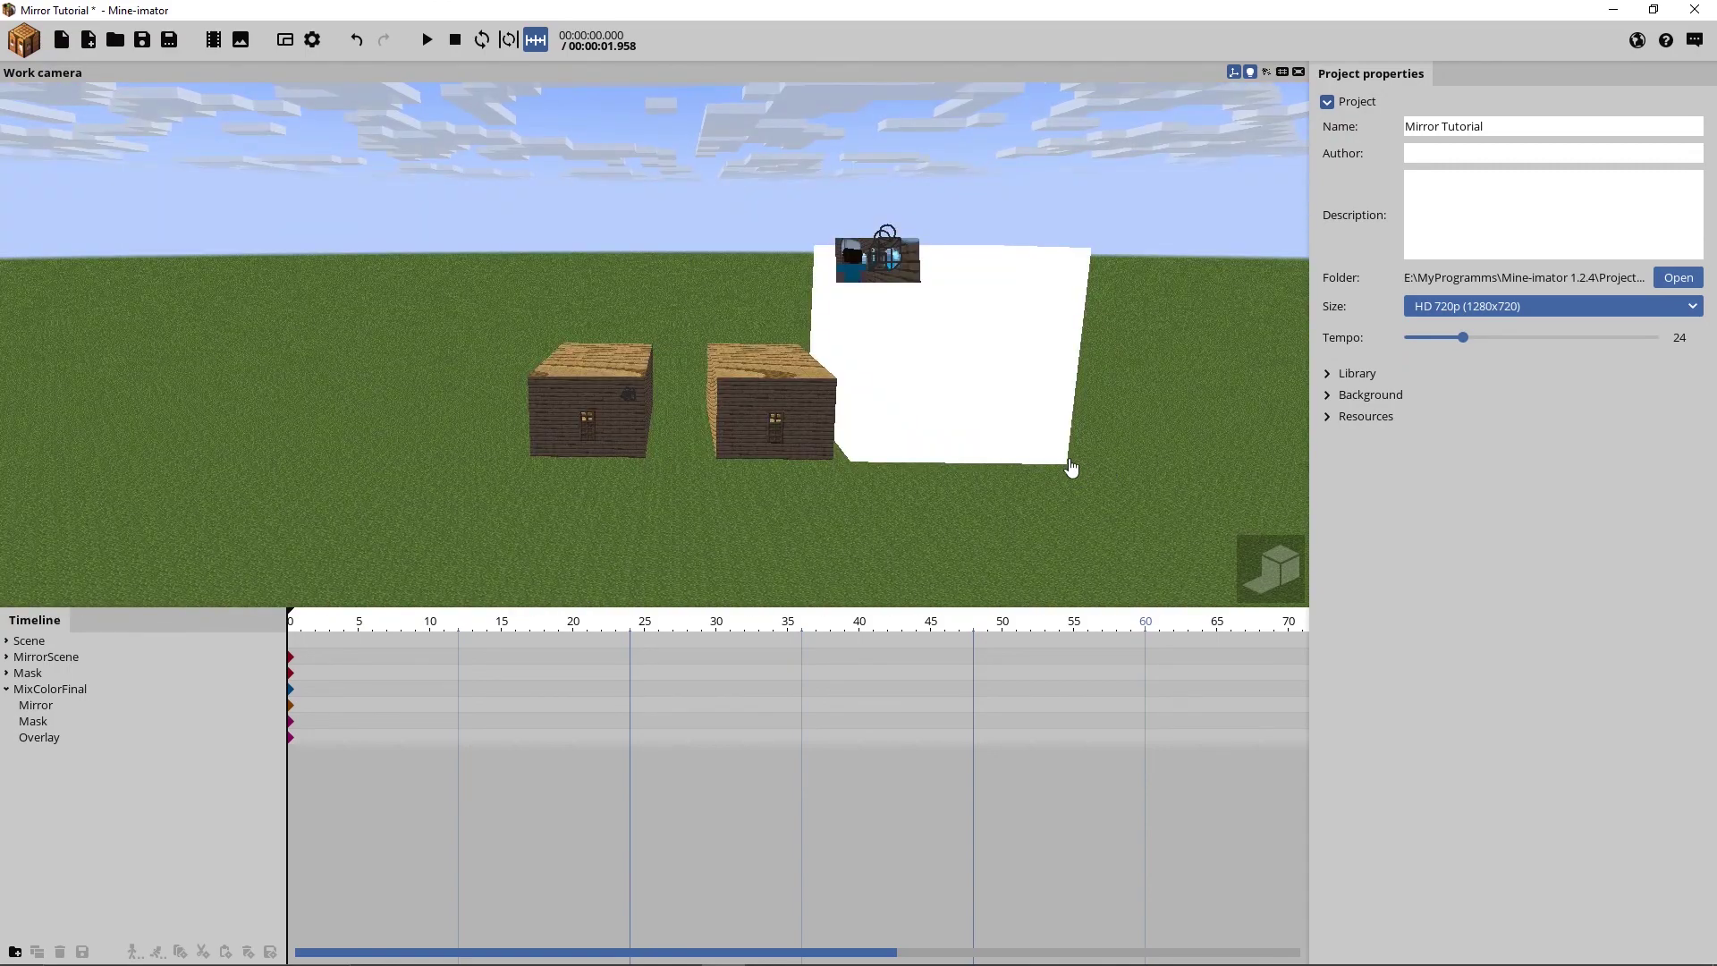
{"action": "mouse_move", "coordinate": [1073, 467]}
{"action": "right_mouse_down"}
{"action": "mouse_move", "coordinate": [1105, 465]}
{"action": "mouse_move", "coordinate": [1061, 461]}
{"action": "right_mouse_up"}
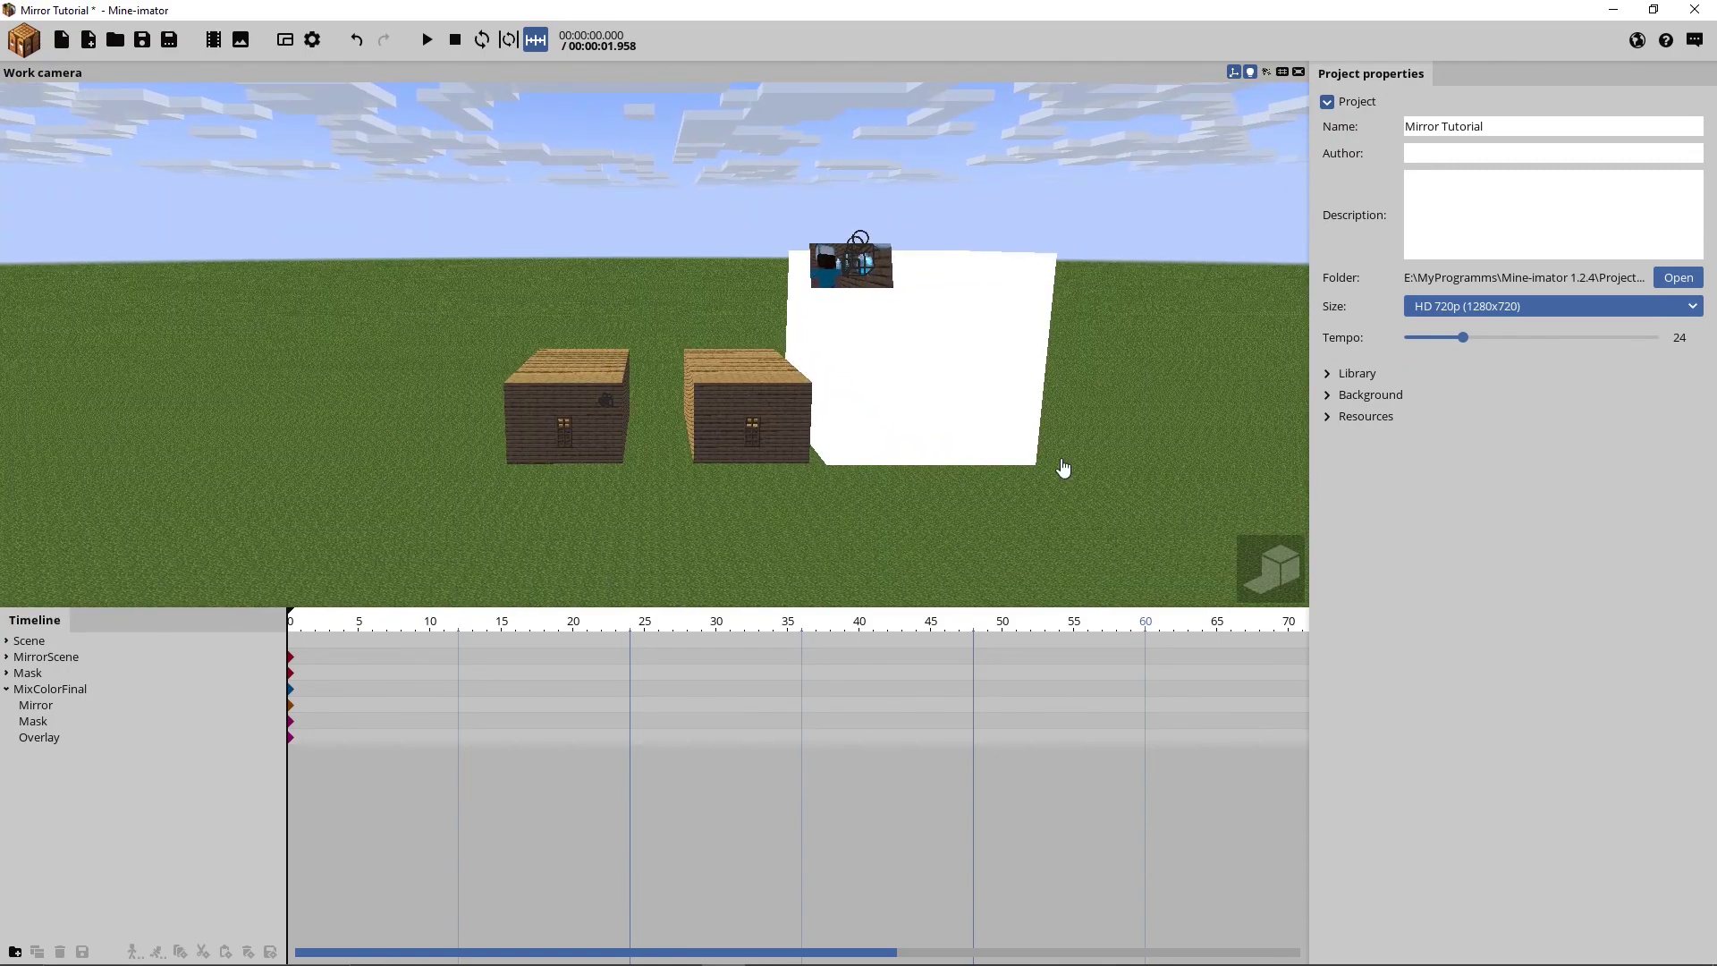